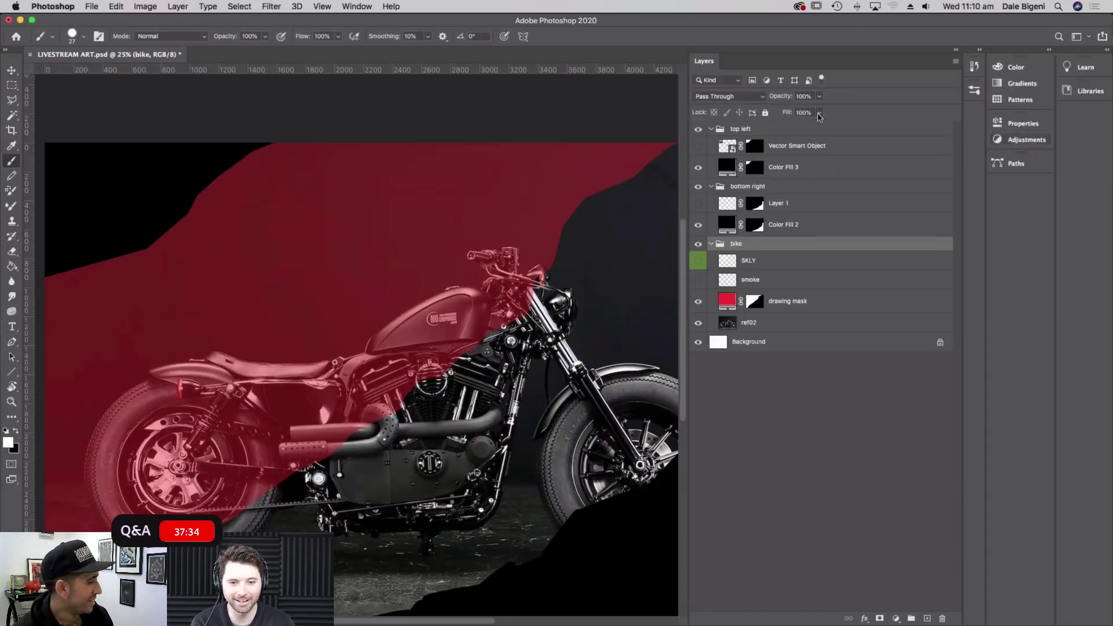
pyautogui.scroll(-1, 616, 285)
pyautogui.scroll(-4, 615, 286)
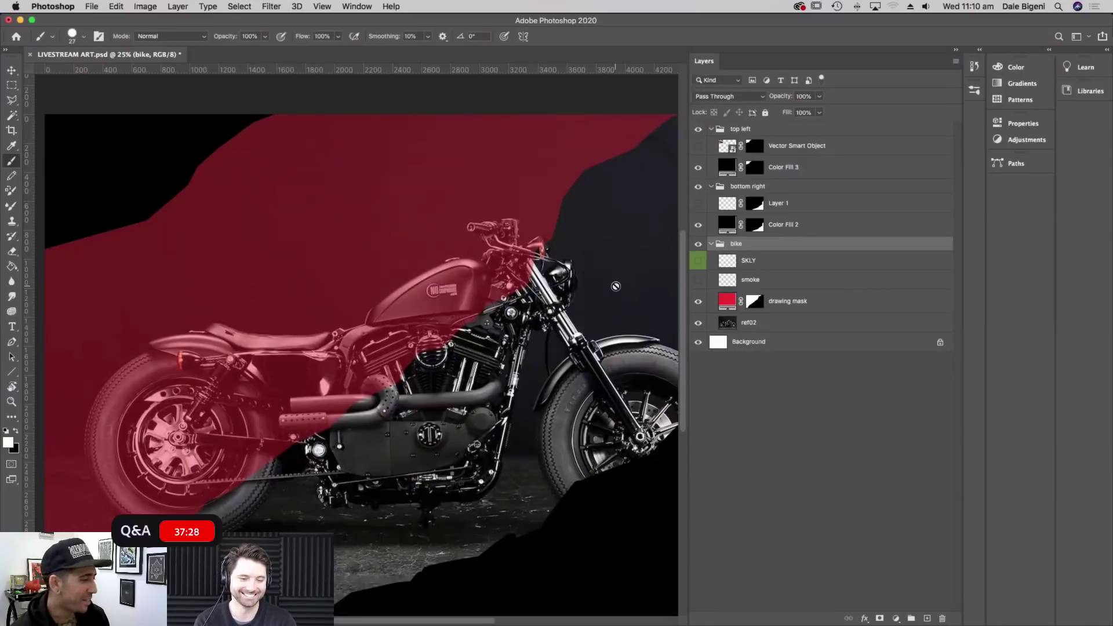
pyautogui.scroll(-5, 615, 286)
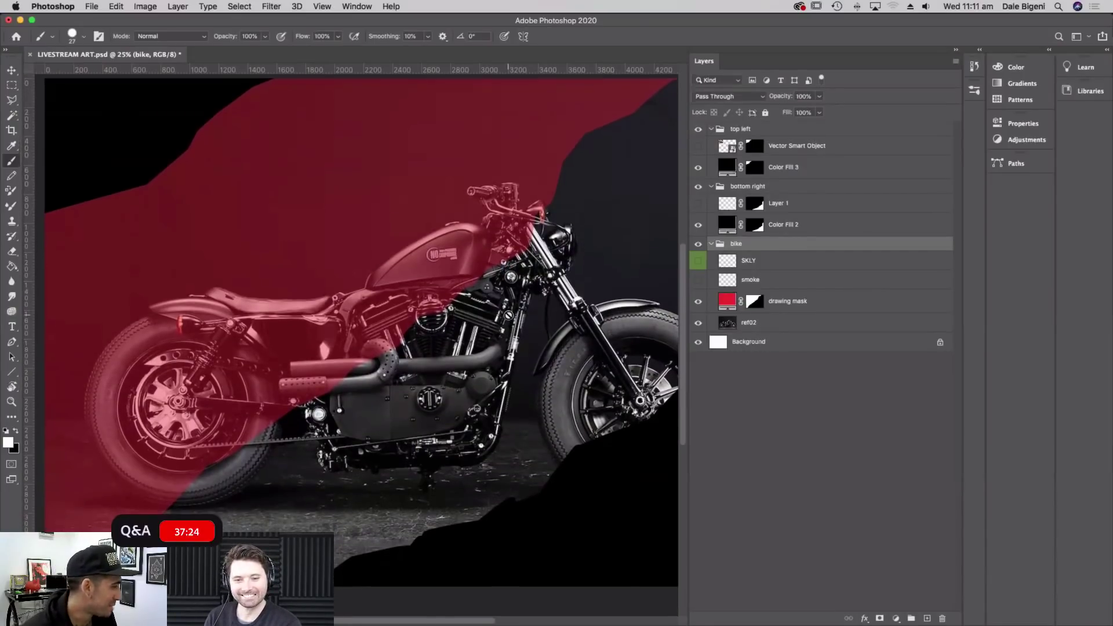
pyautogui.scroll(-3, 508, 316)
pyautogui.scroll(1, 508, 312)
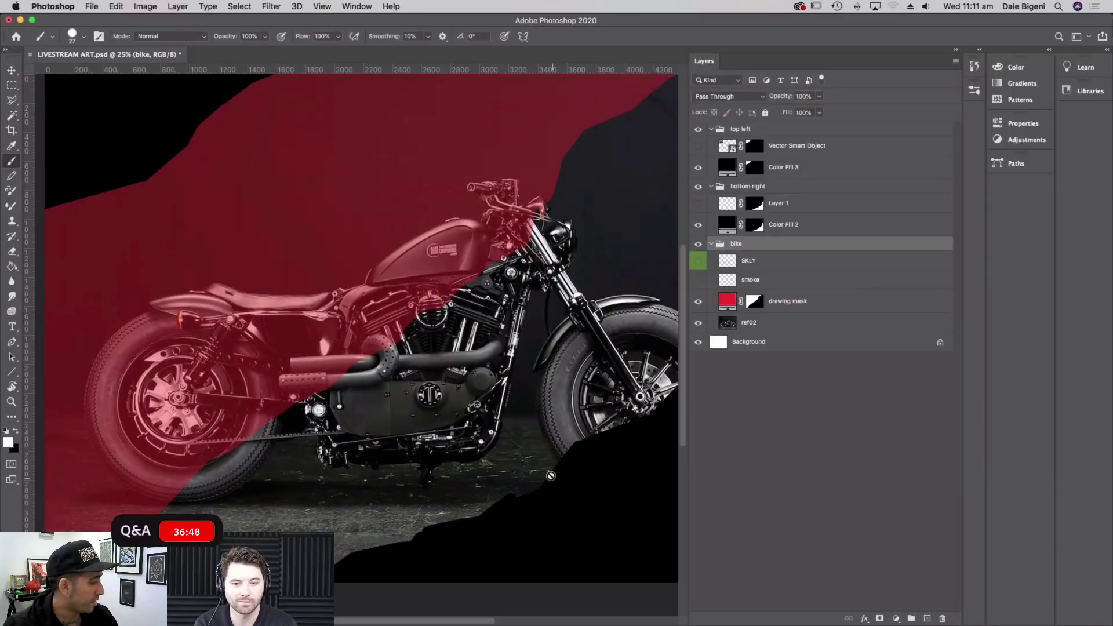
pyautogui.click(809, 262)
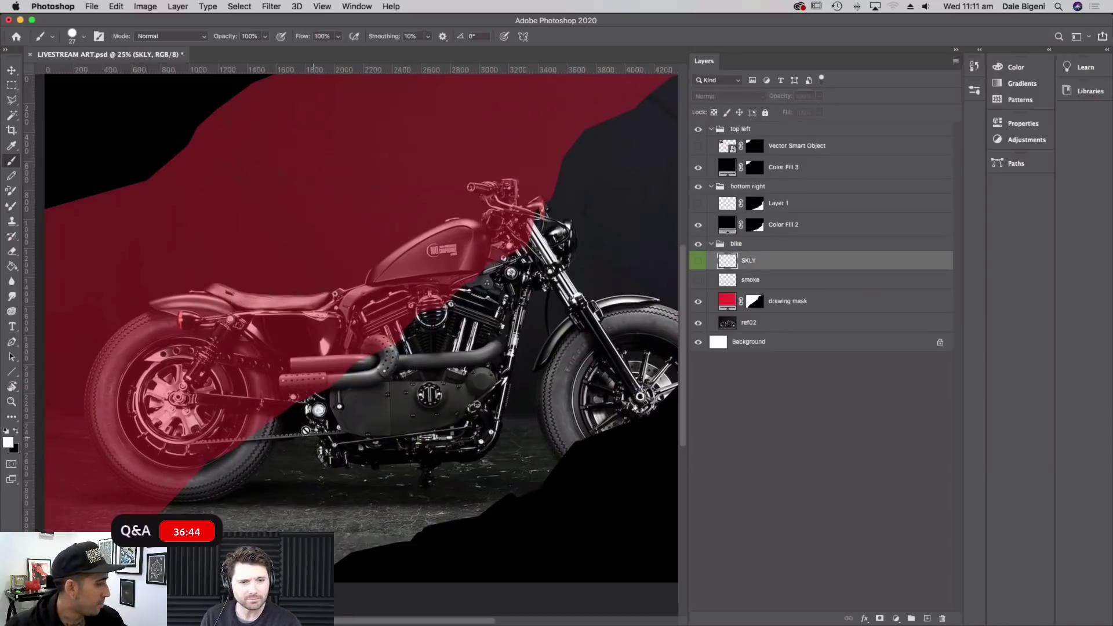
pyautogui.click(11, 71)
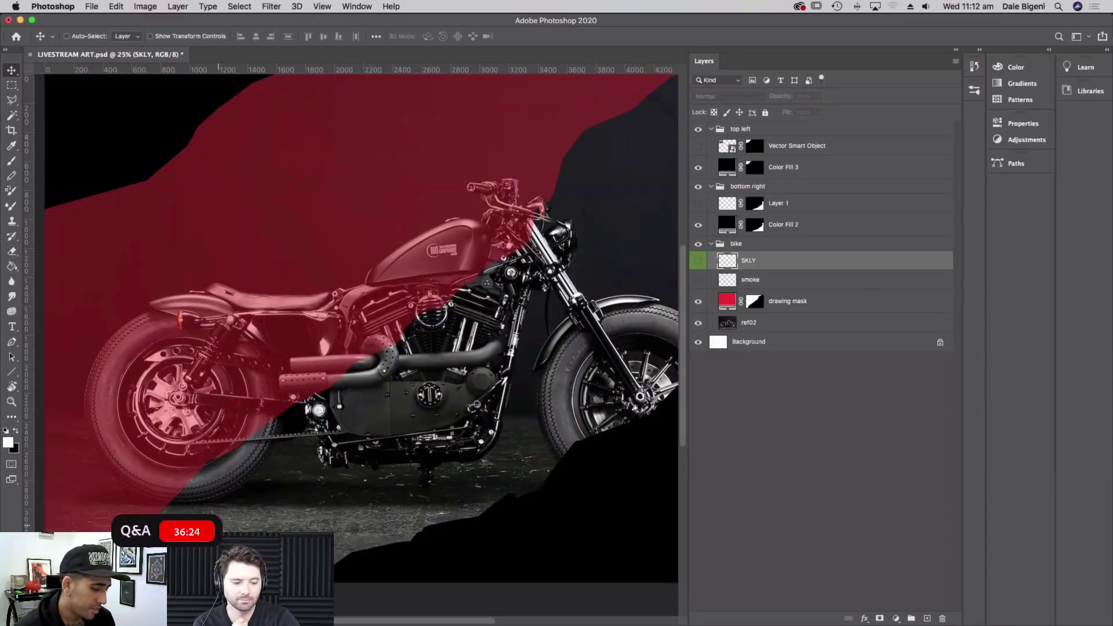
pyautogui.press('super')
pyautogui.press('super')
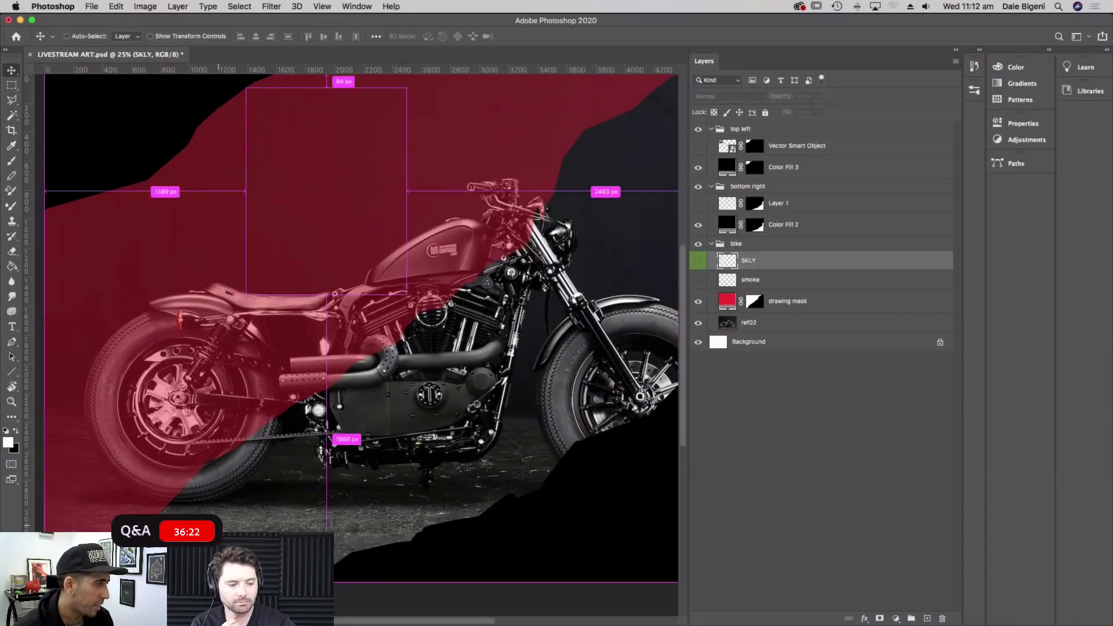
pyautogui.press('super+minus')
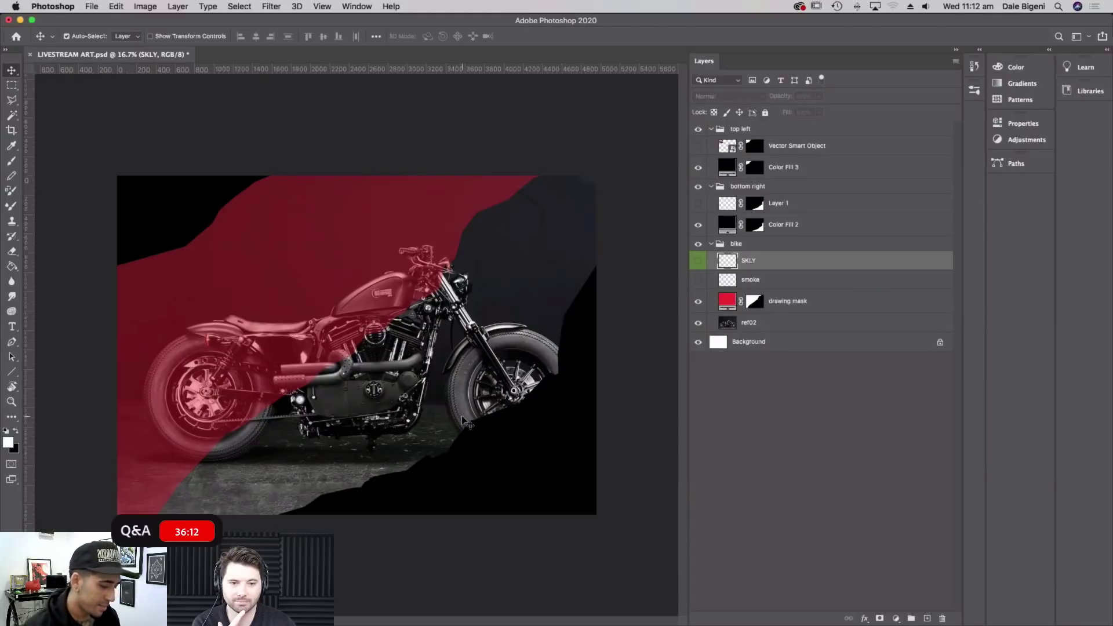
pyautogui.press('super+equal')
pyautogui.press('super+equal')
pyautogui.press('super+equal')
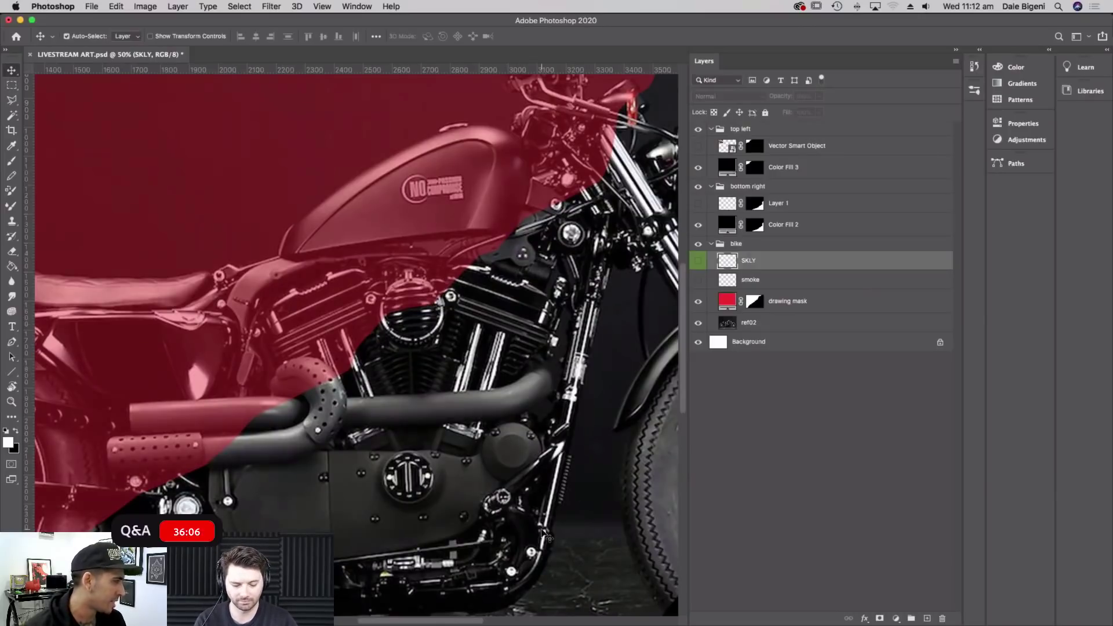
pyautogui.press('super')
pyautogui.press('super+minus')
pyautogui.press('super+minus')
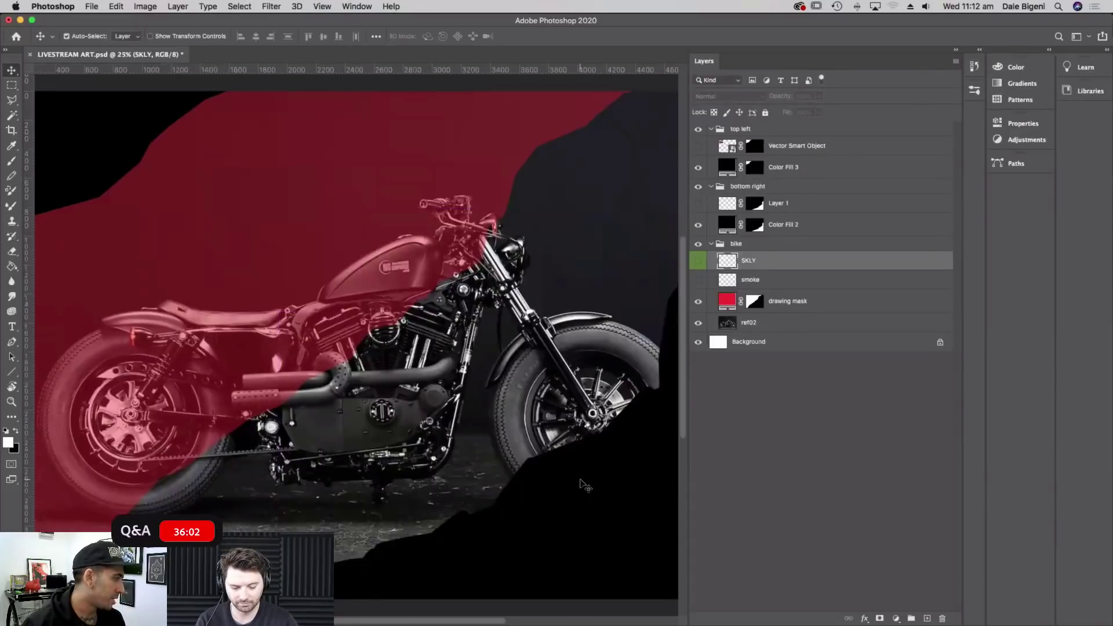
pyautogui.press('super')
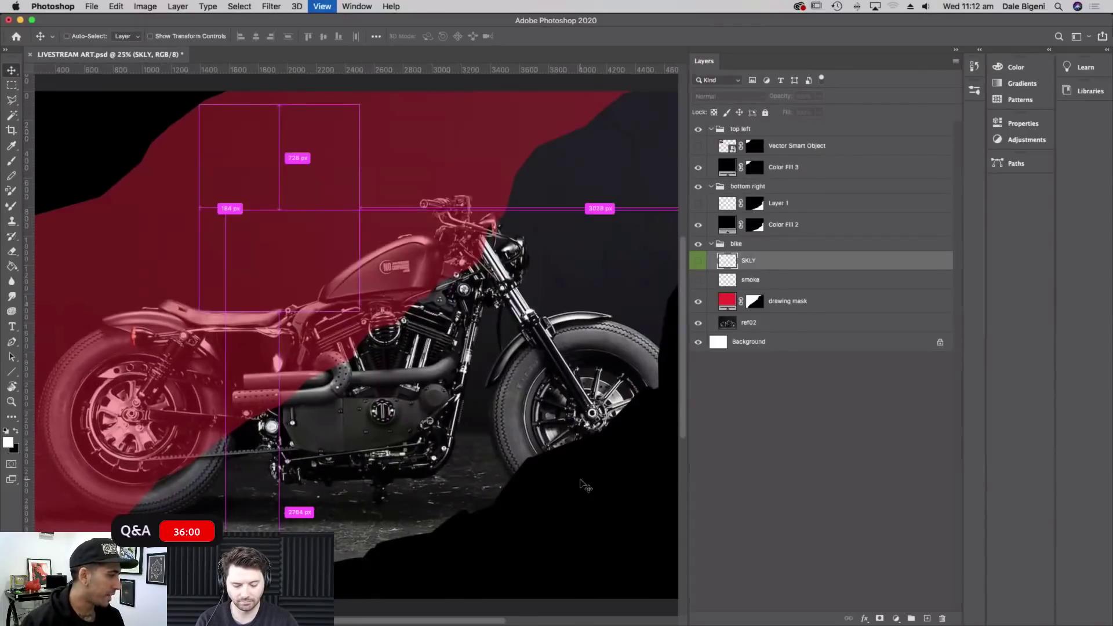
pyautogui.press('super+minus')
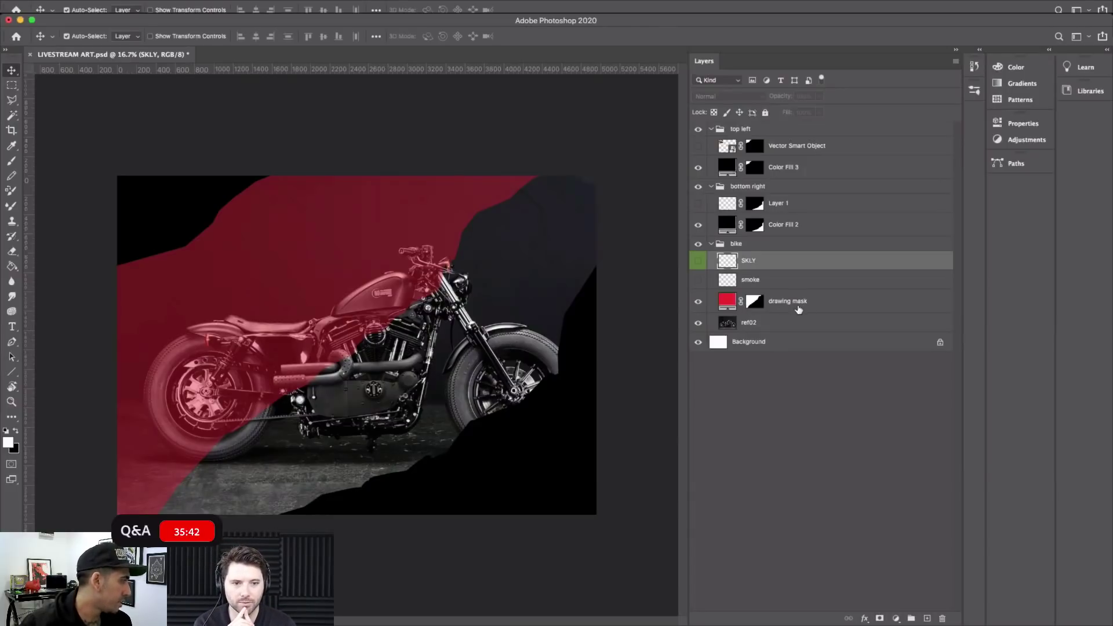
# Toggle the drawing mask layer's visibility to compare the motorcycle with and without the red overlay
pyautogui.click(700, 301)
pyautogui.click(698, 301)
pyautogui.click(699, 301)
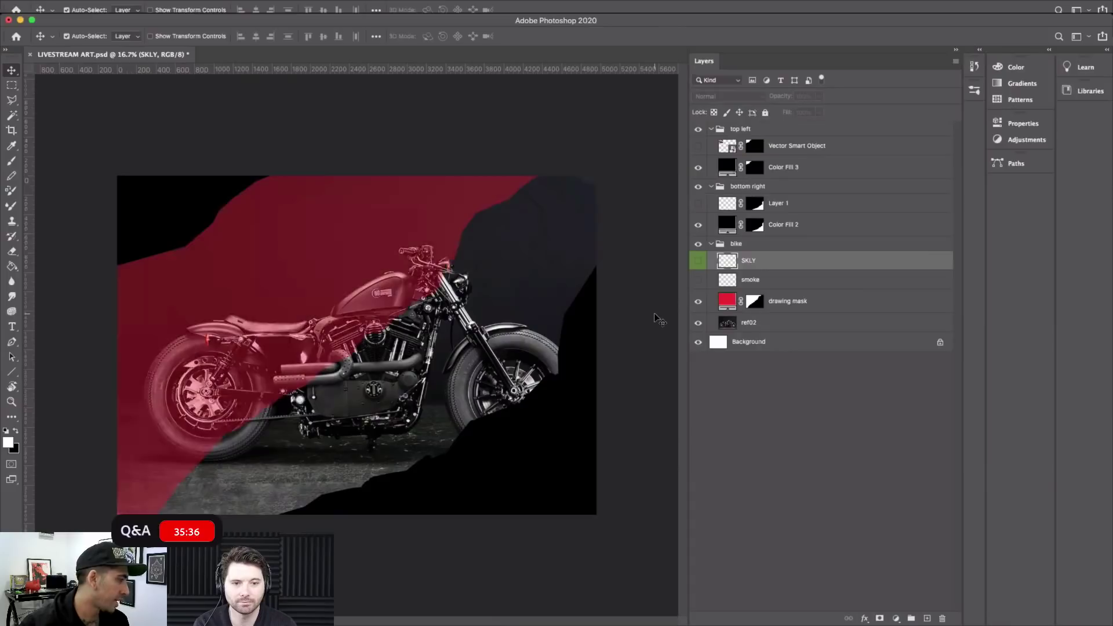
pyautogui.click(728, 305)
pyautogui.doubleClick(725, 302)
pyautogui.moveTo(417, 414); pyautogui.dragTo(531, 346)
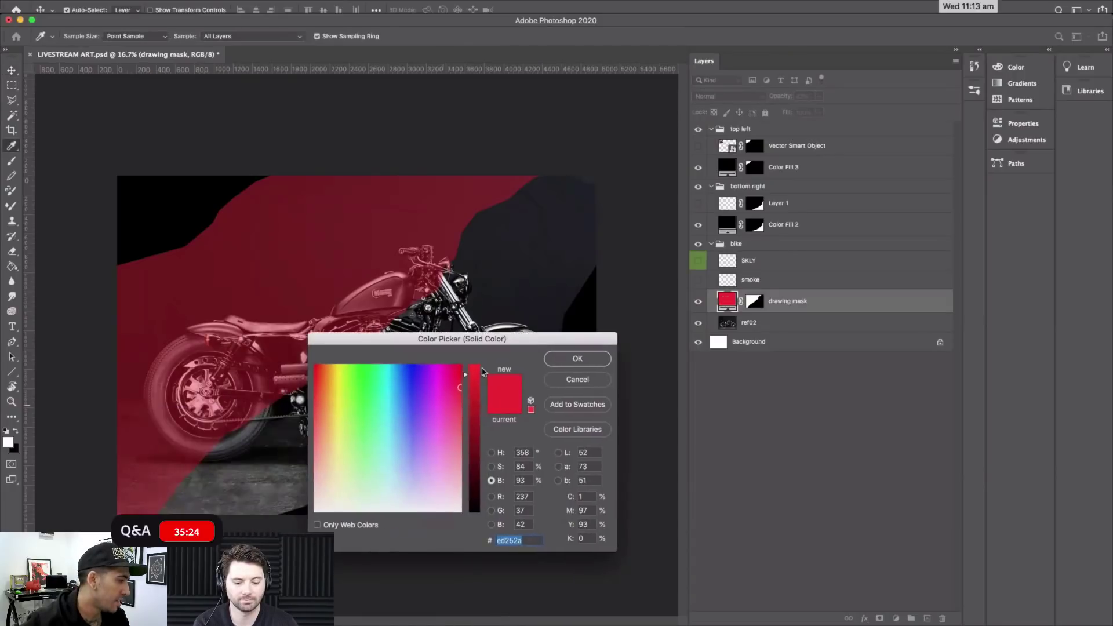
pyautogui.click(433, 406)
pyautogui.click(419, 423)
pyautogui.click(440, 416)
pyautogui.click(419, 389)
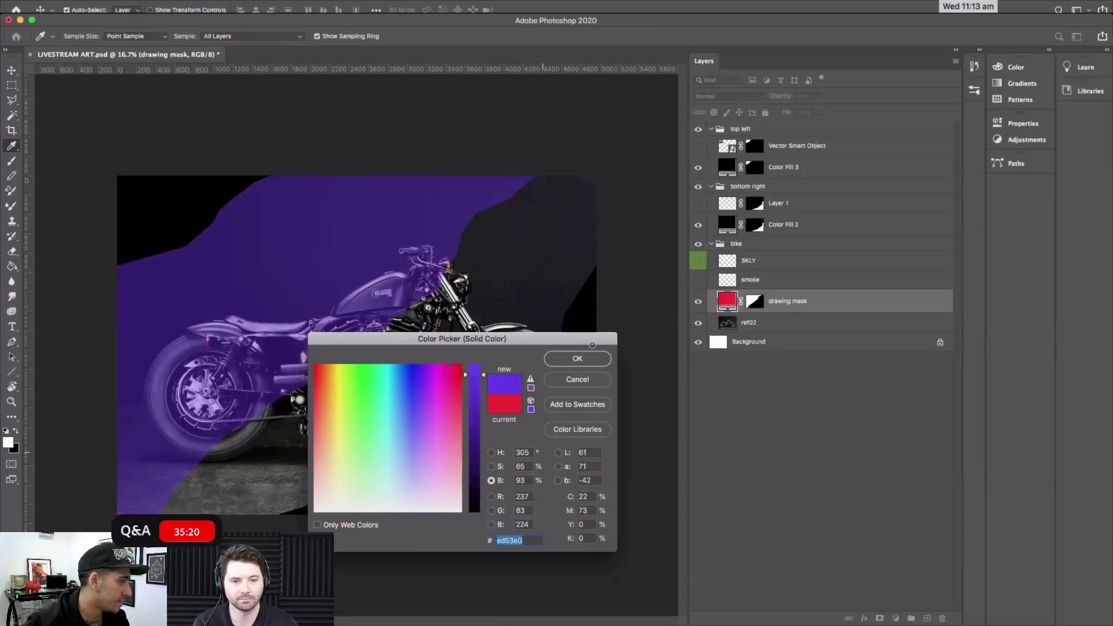
pyautogui.click(581, 378)
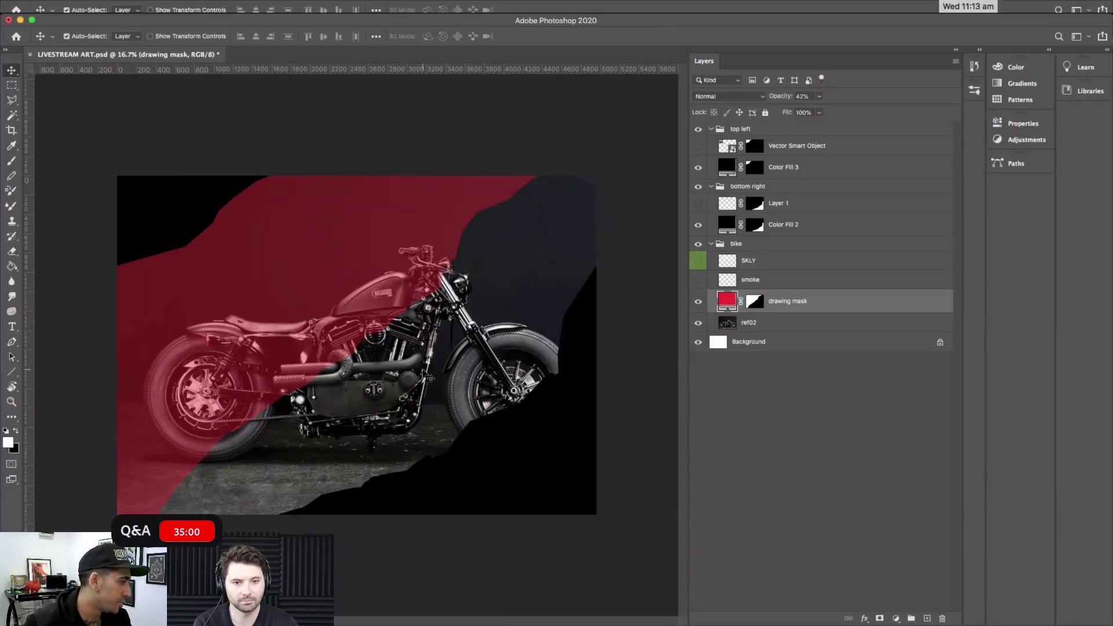
# Change the drawing mask layer's solid fill colour to black (000000)
pyautogui.press('super')
pyautogui.press('super+equal')
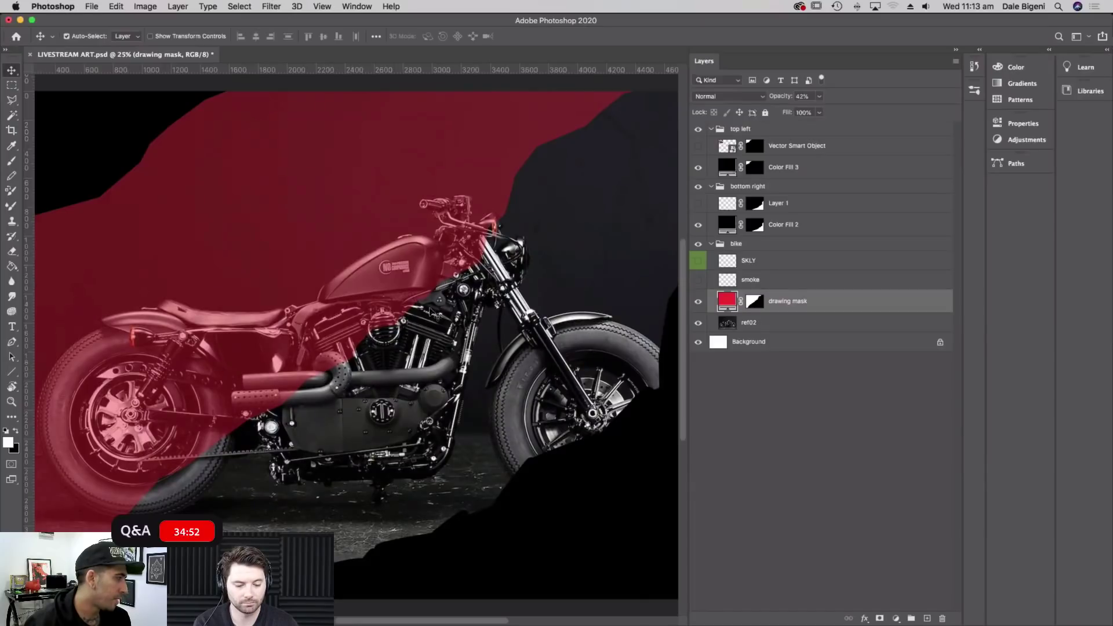
pyautogui.hscroll(-4, 466, 418)
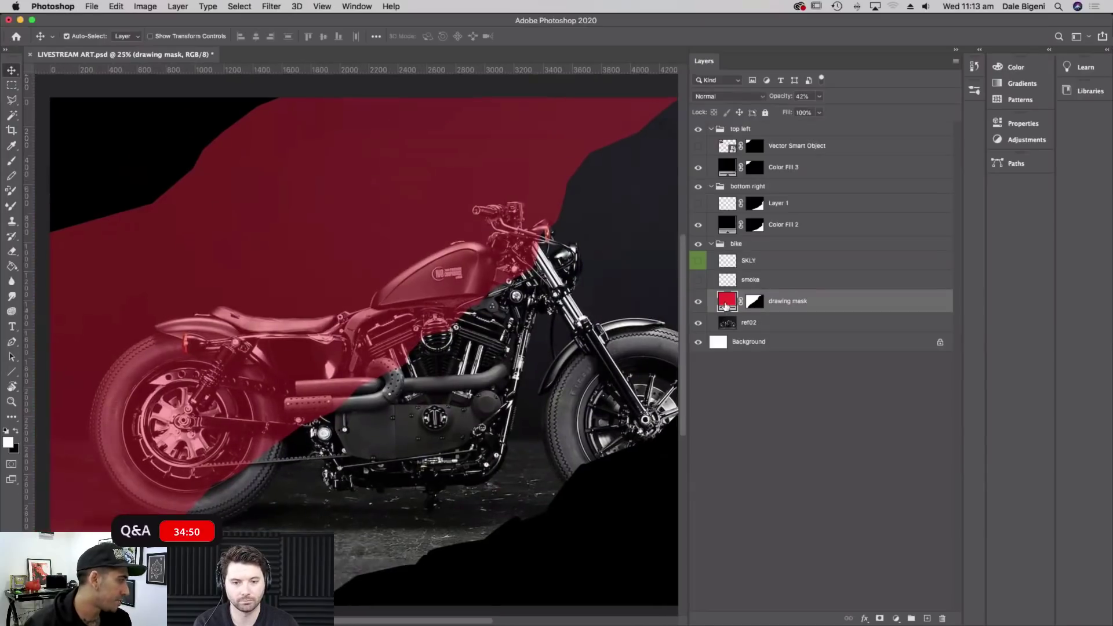
pyautogui.doubleClick(727, 300)
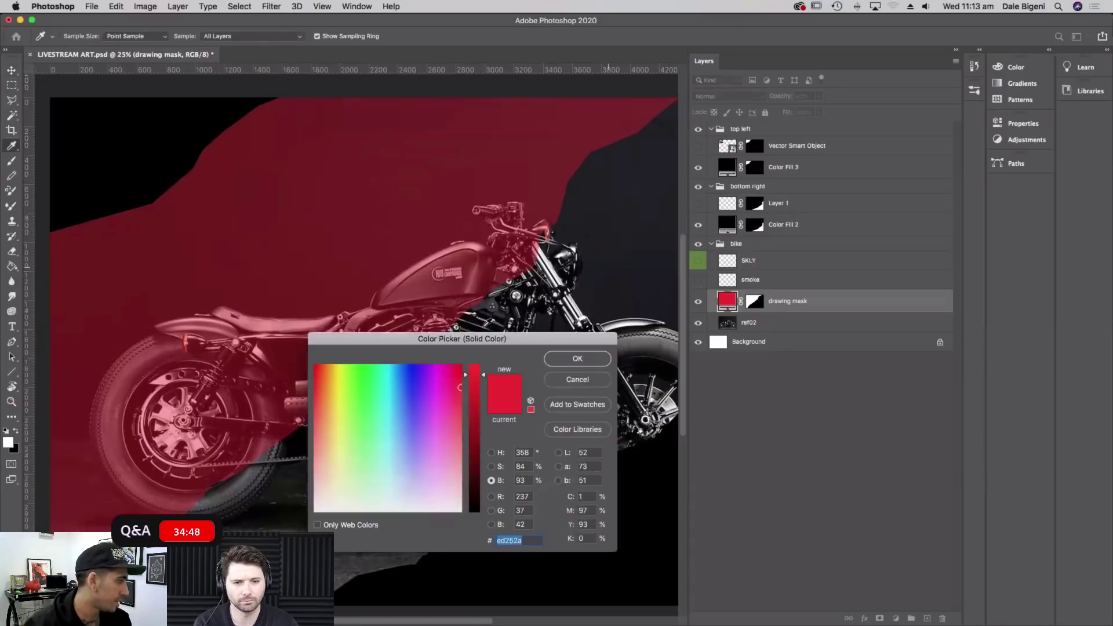
pyautogui.click(474, 510)
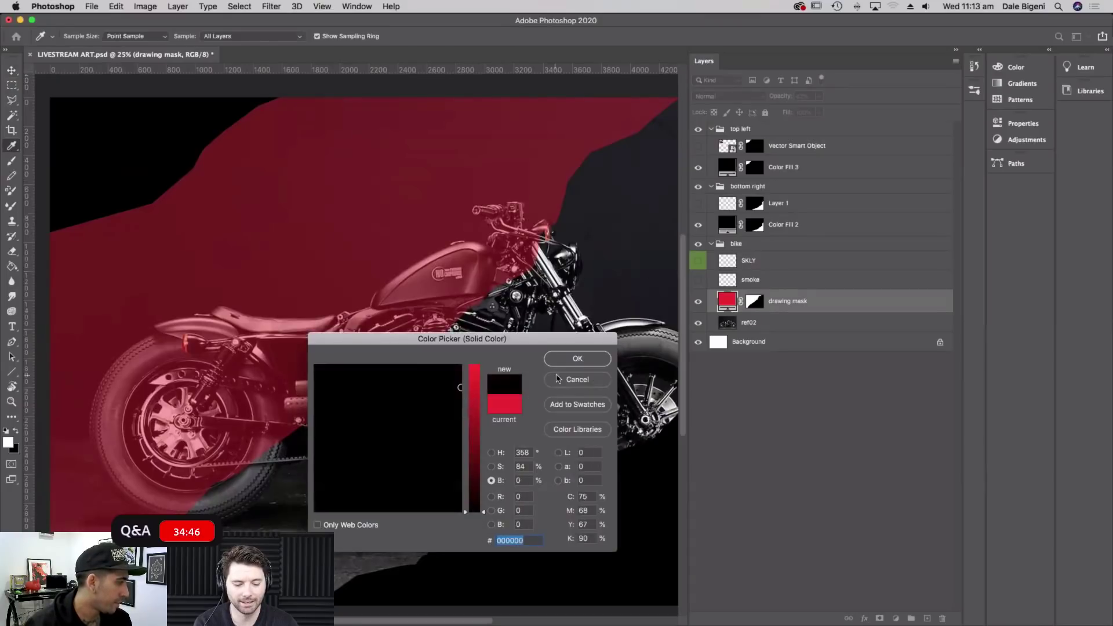
pyautogui.click(590, 359)
# Create a new empty layer in the bike group and place it between the SKLY and smoke layers
pyautogui.hotkey('alt', '[')
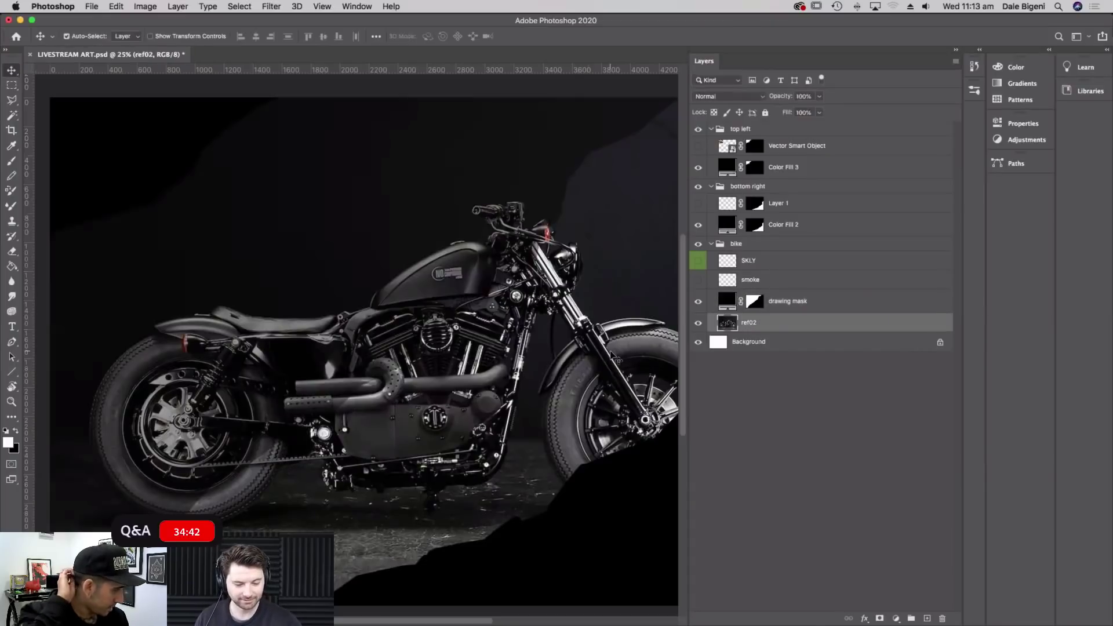
pyautogui.click(927, 618)
pyautogui.moveTo(829, 326); pyautogui.dragTo(815, 276)
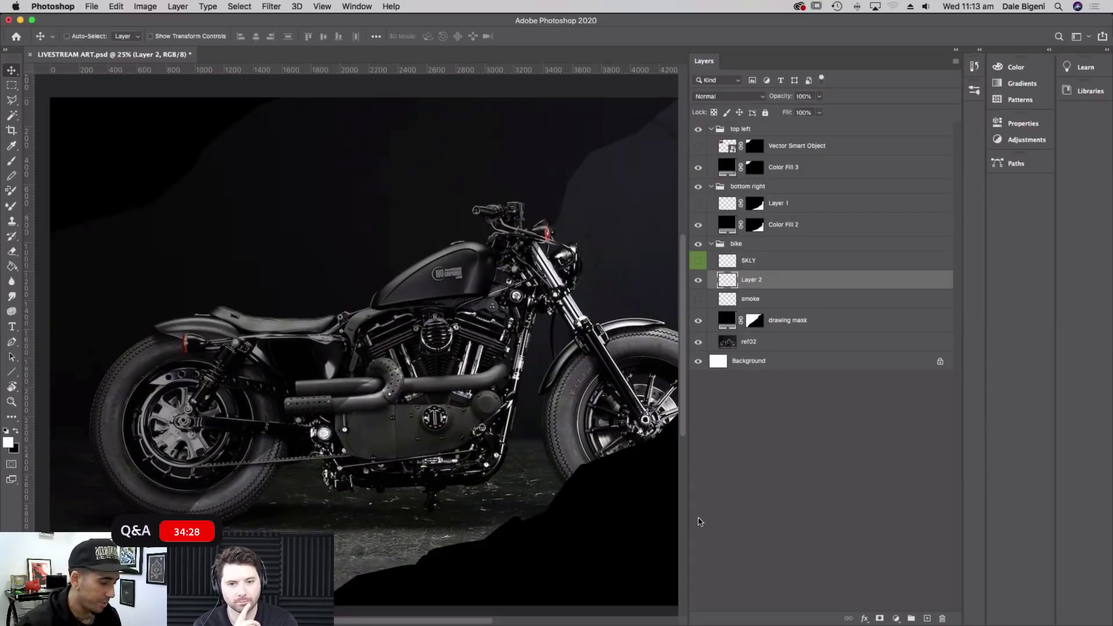
# Rotate the canvas so the motorcycle tilts down toward its handlebars, and activate the Brush tool
pyautogui.press('super+plus')
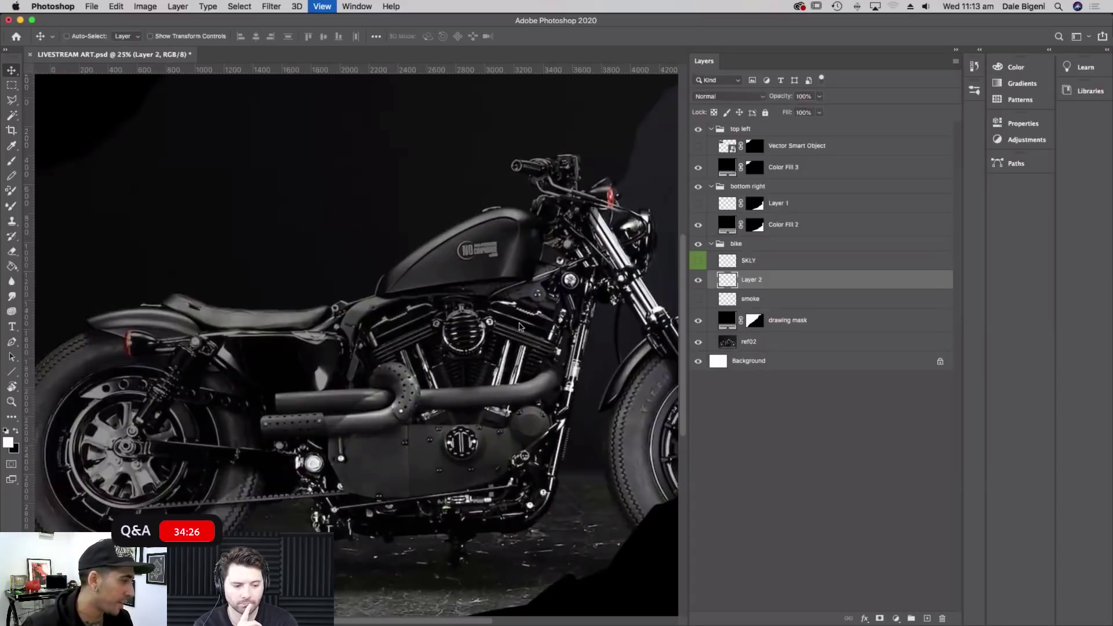
pyautogui.press('r')
pyautogui.moveTo(520, 324); pyautogui.dragTo(539, 351)
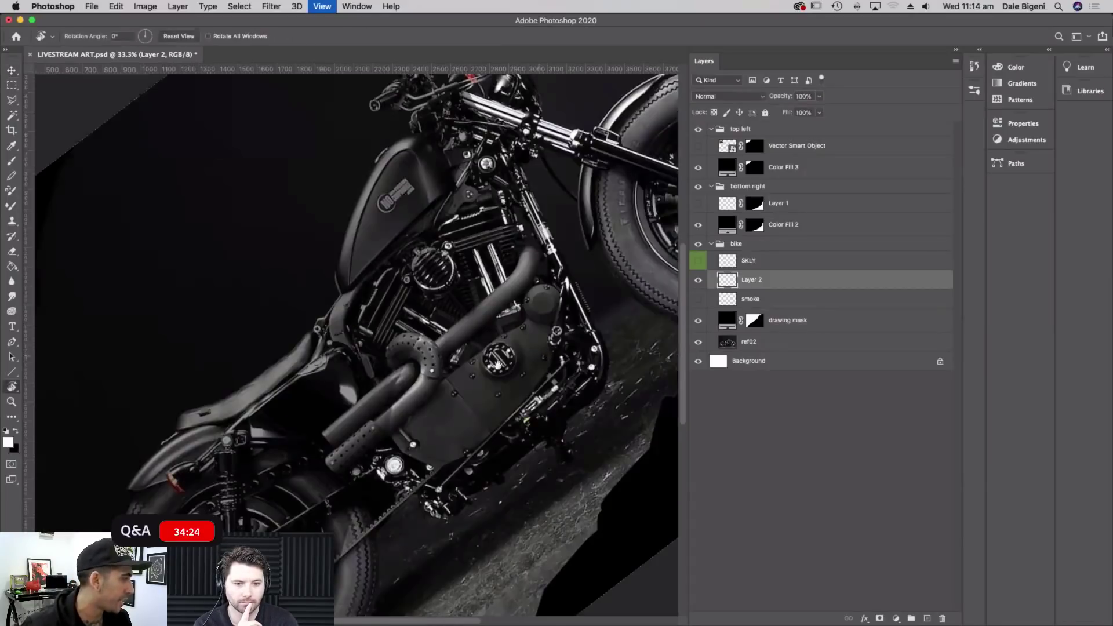
pyautogui.press('v')
pyautogui.scroll(-5, 504, 365)
pyautogui.hscroll(-5, 504, 365)
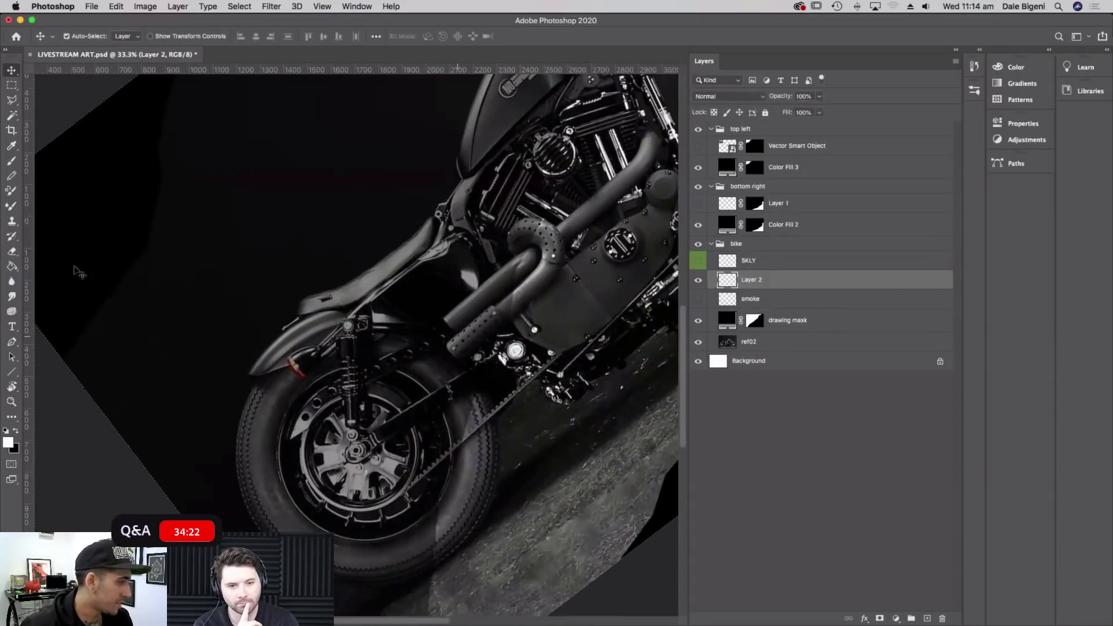
pyautogui.click(18, 165)
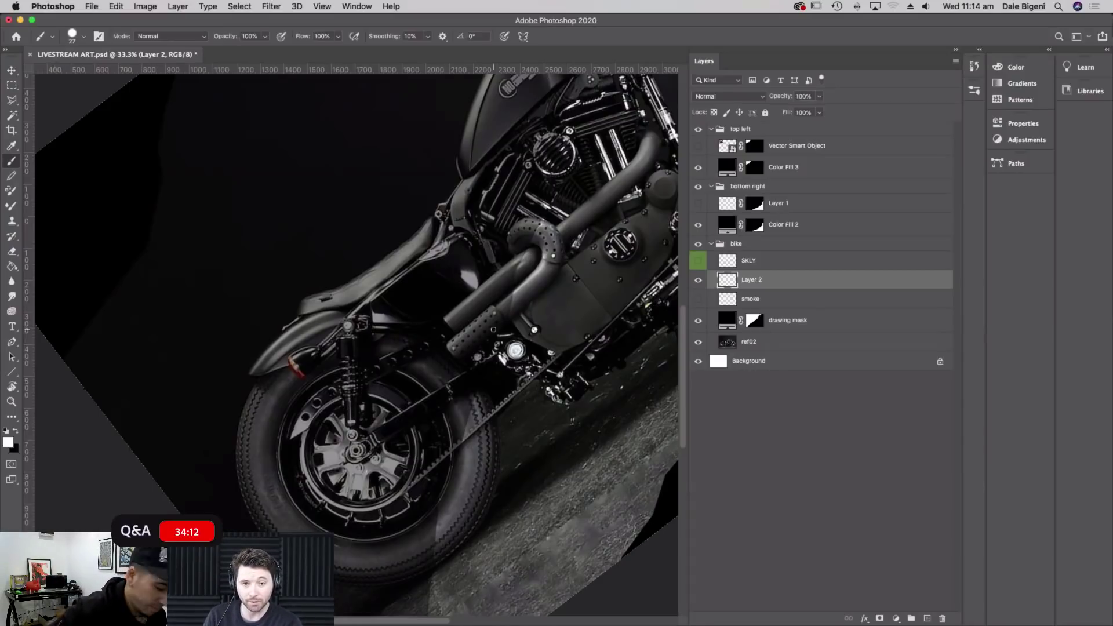
pyautogui.moveTo(513, 307); pyautogui.dragTo(507, 543)
pyautogui.press('r')
pyautogui.moveTo(542, 349)
pyautogui.mouseDown()
pyautogui.moveTo(541, 412)
pyautogui.moveTo(522, 448)
pyautogui.moveTo(559, 492)
pyautogui.moveTo(539, 497)
pyautogui.moveTo(494, 448)
pyautogui.mouseUp()
pyautogui.press('b')
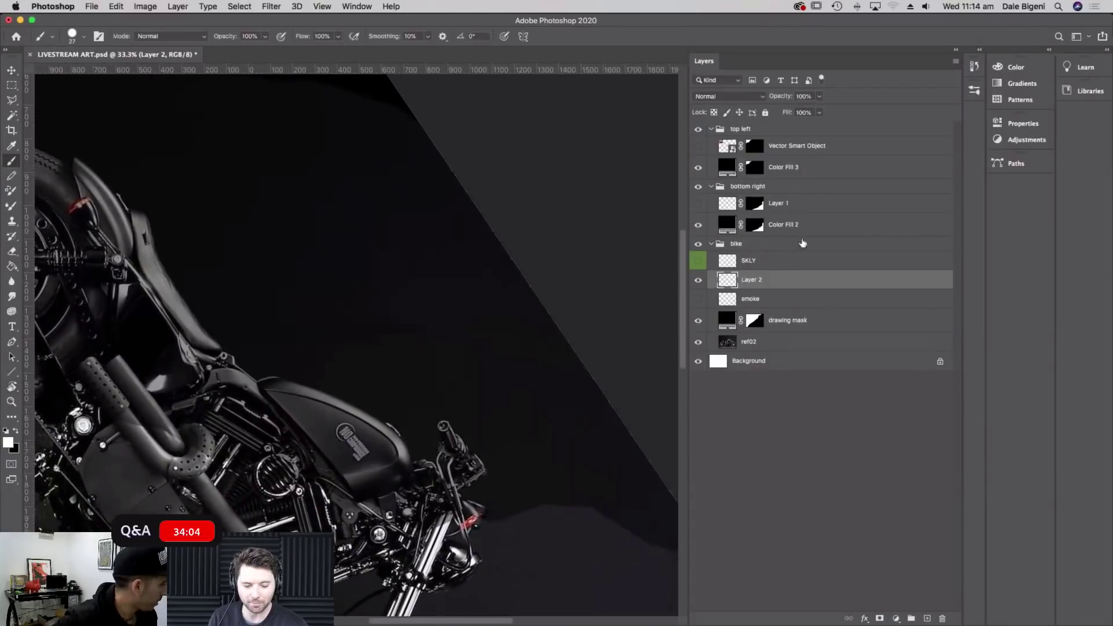
# Set the opacity of the drawing mask layer to 66%
pyautogui.click(795, 320)
pyautogui.click(819, 96)
pyautogui.moveTo(820, 112); pyautogui.dragTo(863, 110)
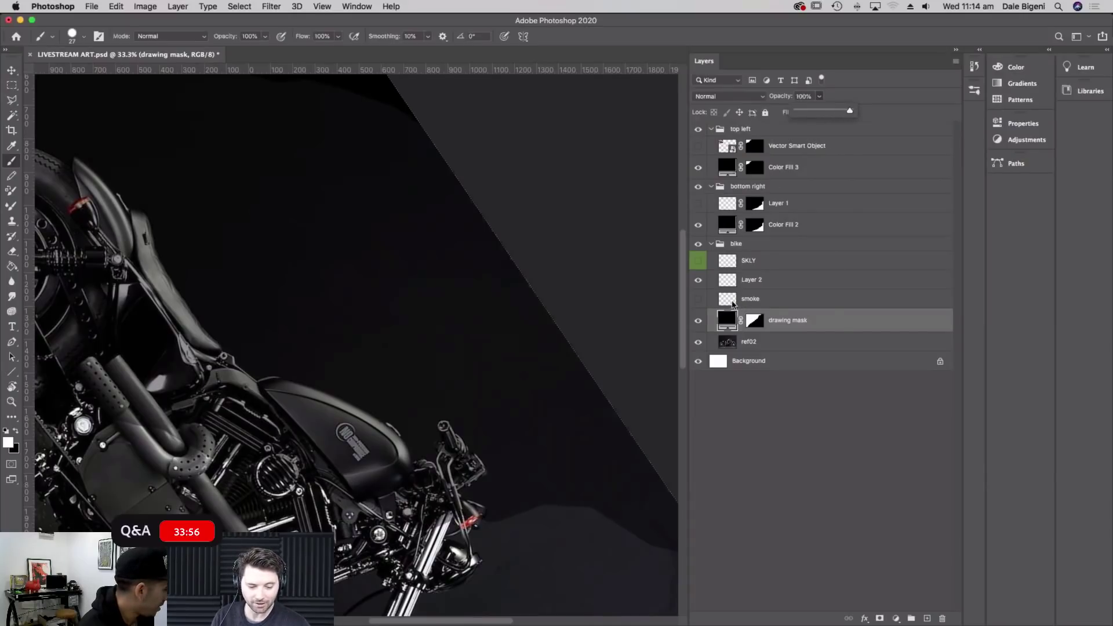
pyautogui.moveTo(849, 111); pyautogui.dragTo(835, 113)
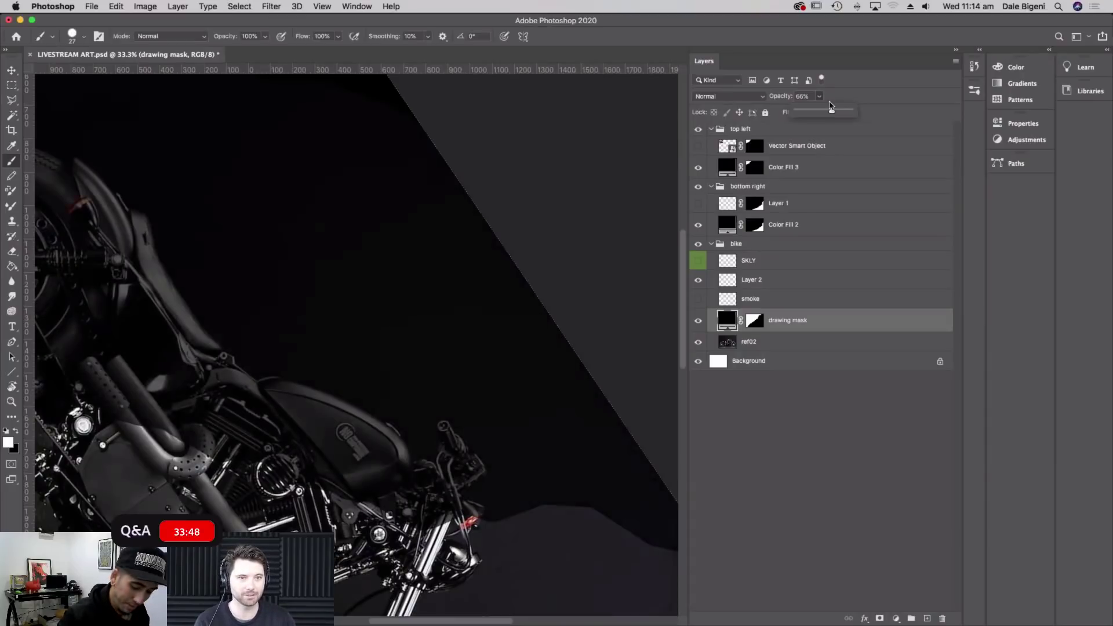
# Make Layer 2 the active layer and reduce the Hard Round Pressure Size brush to 17 px
pyautogui.press('super+equal')
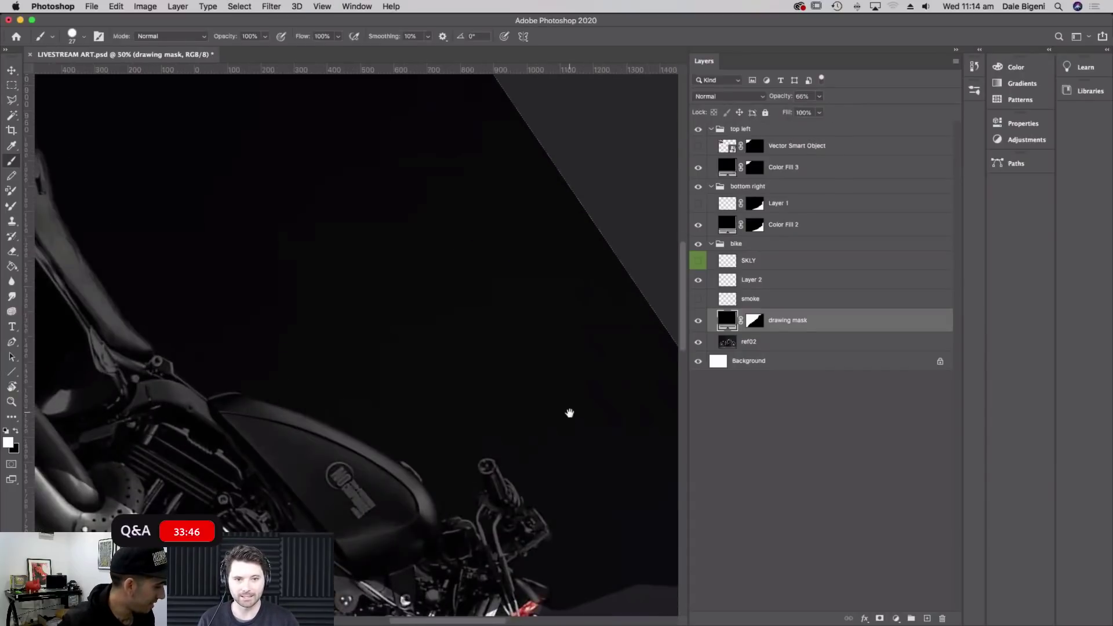
pyautogui.moveTo(575, 373); pyautogui.dragTo(614, 336)
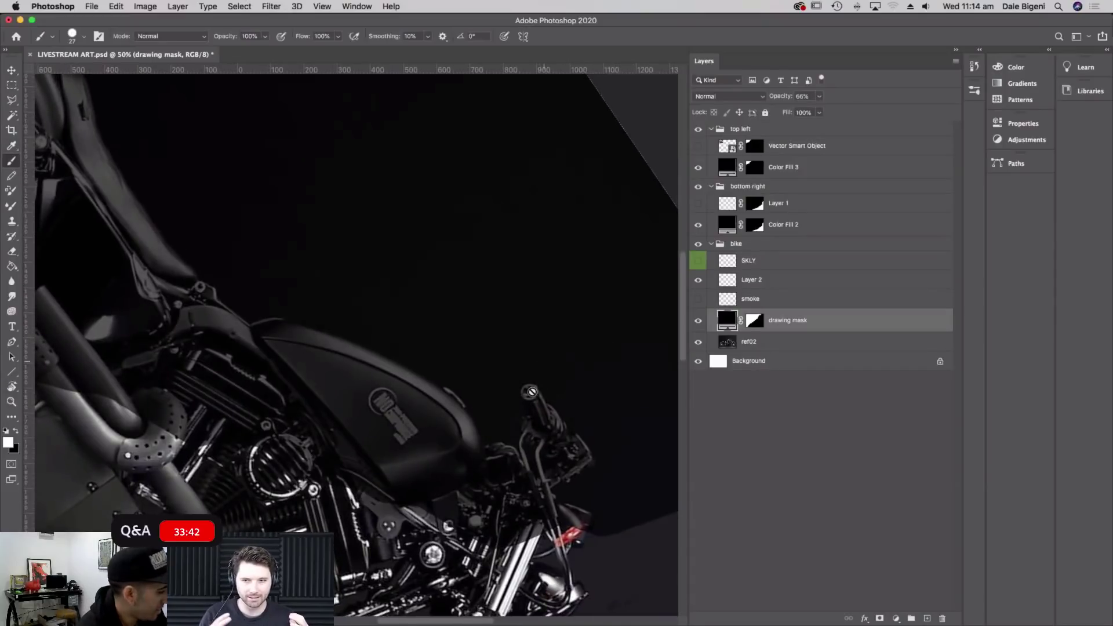
pyautogui.click(779, 298)
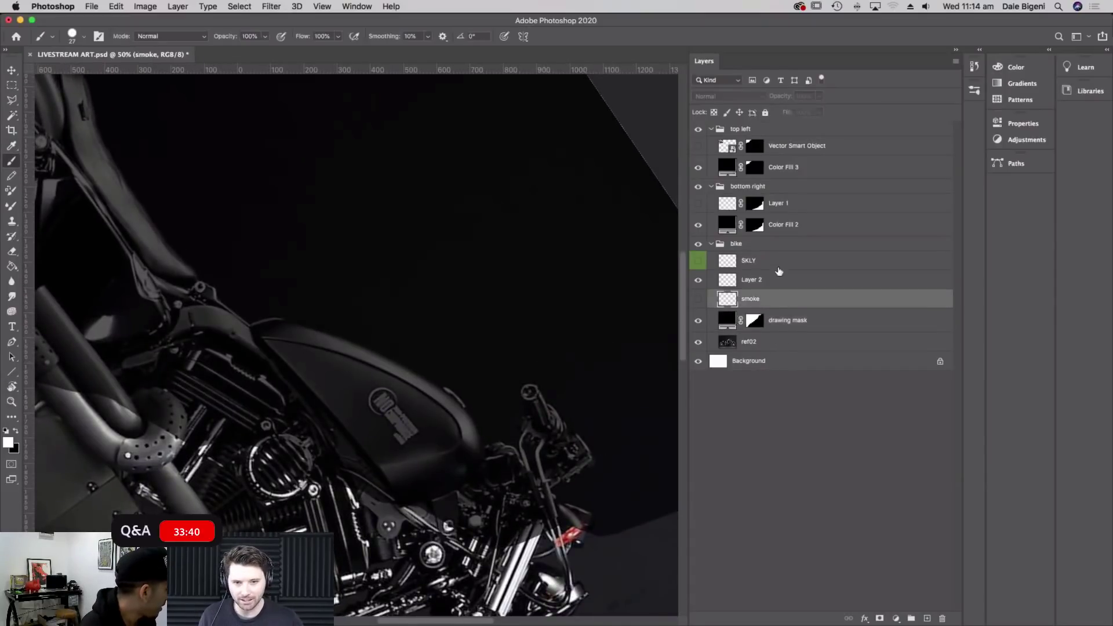
pyautogui.click(778, 279)
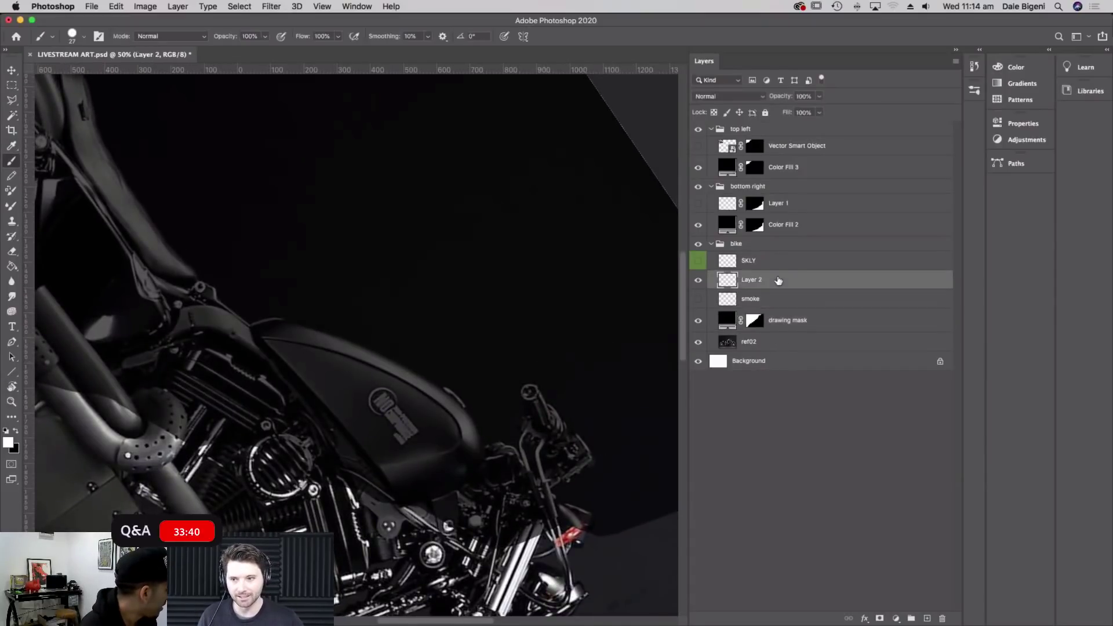
pyautogui.click(84, 40)
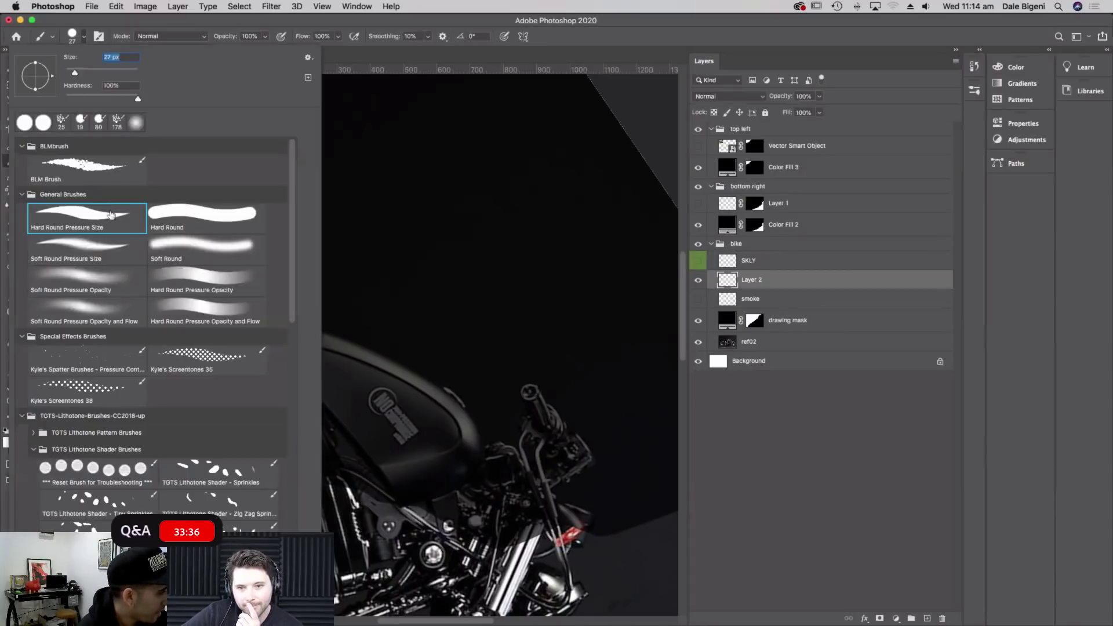
pyautogui.moveTo(74, 70); pyautogui.dragTo(77, 69)
pyautogui.press('Return')
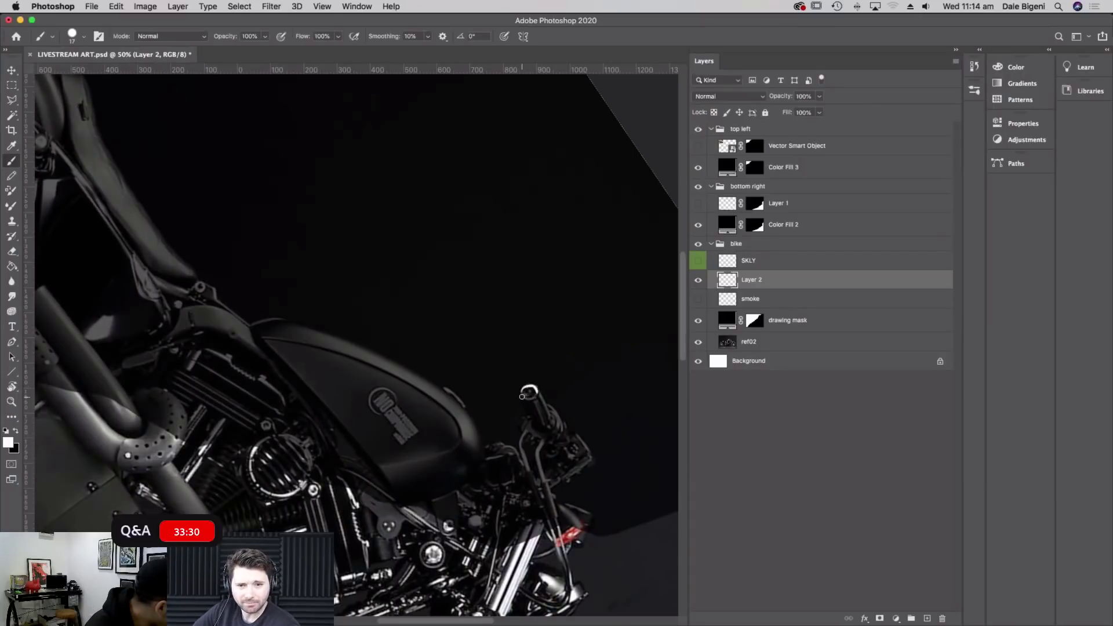
# Trace the handlebar grip, its lever and bracket, and the curved handlebar in white on Layer 2
pyautogui.moveTo(540, 395); pyautogui.dragTo(560, 431)
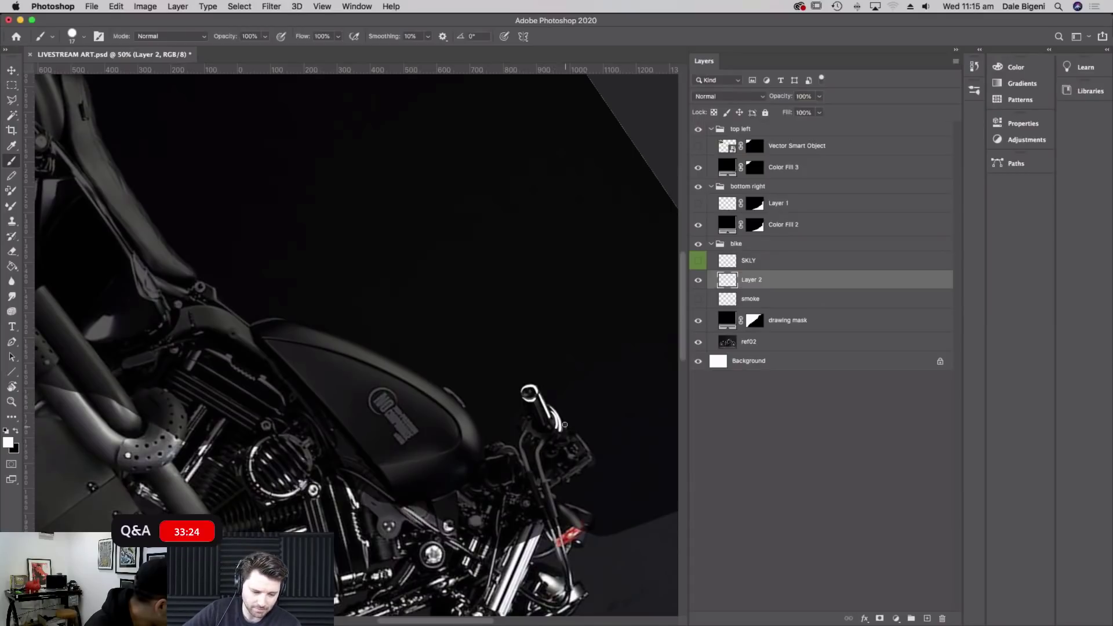
pyautogui.moveTo(536, 406); pyautogui.dragTo(542, 418)
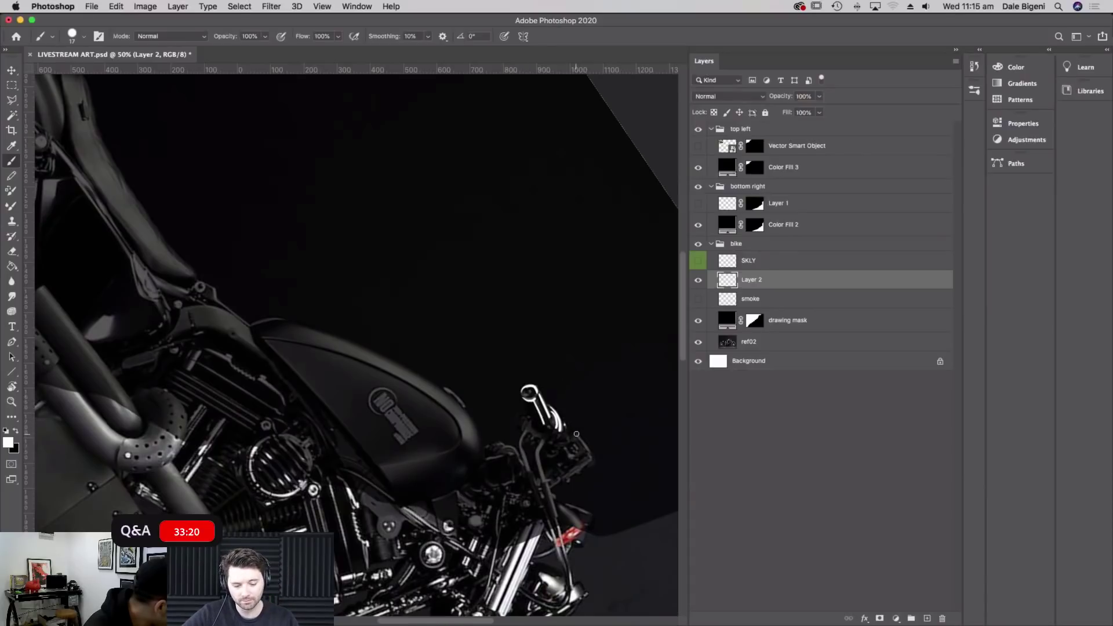
pyautogui.moveTo(577, 433)
pyautogui.mouseDown()
pyautogui.moveTo(590, 455)
pyautogui.moveTo(581, 467)
pyautogui.moveTo(590, 454)
pyautogui.mouseUp()
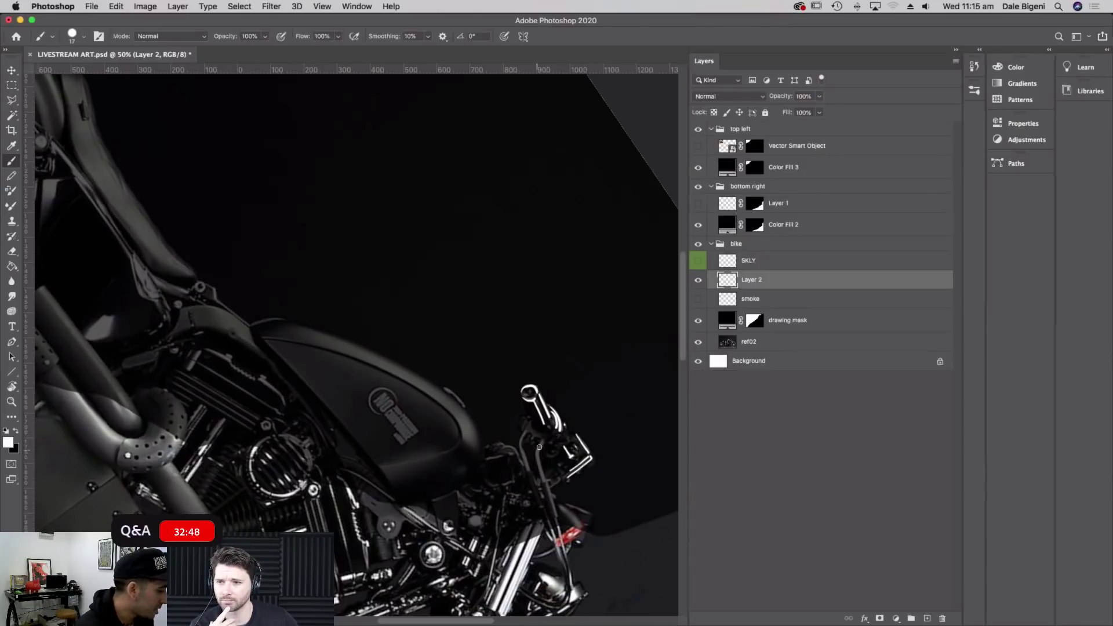
pyautogui.moveTo(539, 447)
pyautogui.mouseDown()
pyautogui.moveTo(545, 478)
pyautogui.moveTo(520, 431)
pyautogui.mouseUp()
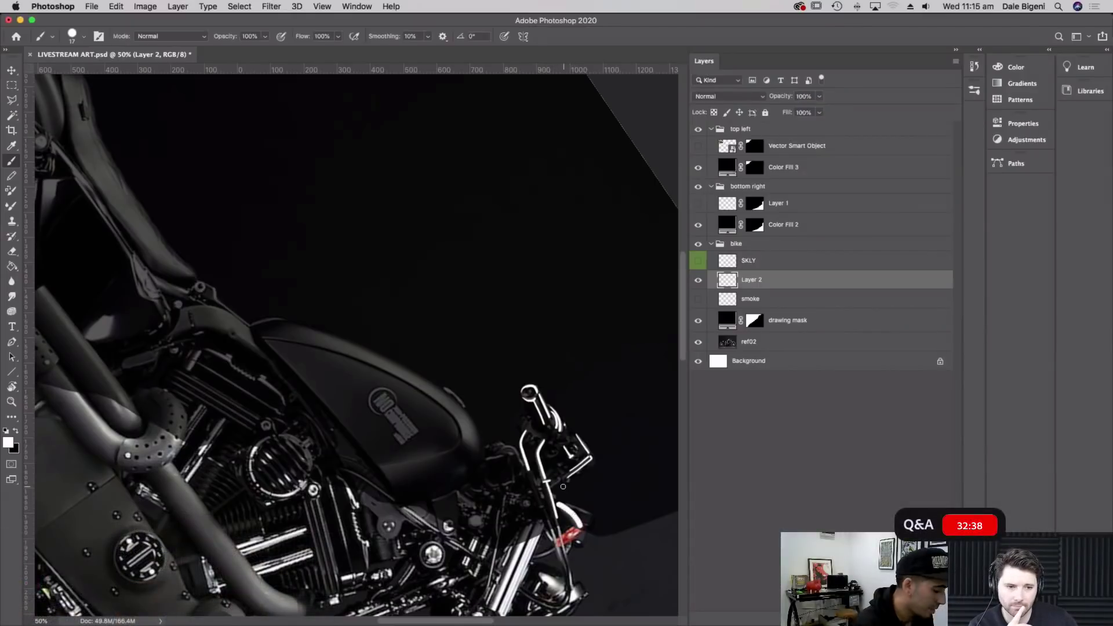
# Undo the last strokes above the red indicator light and redraw its edge with short white lines
pyautogui.press('super+z')
pyautogui.press('super+z')
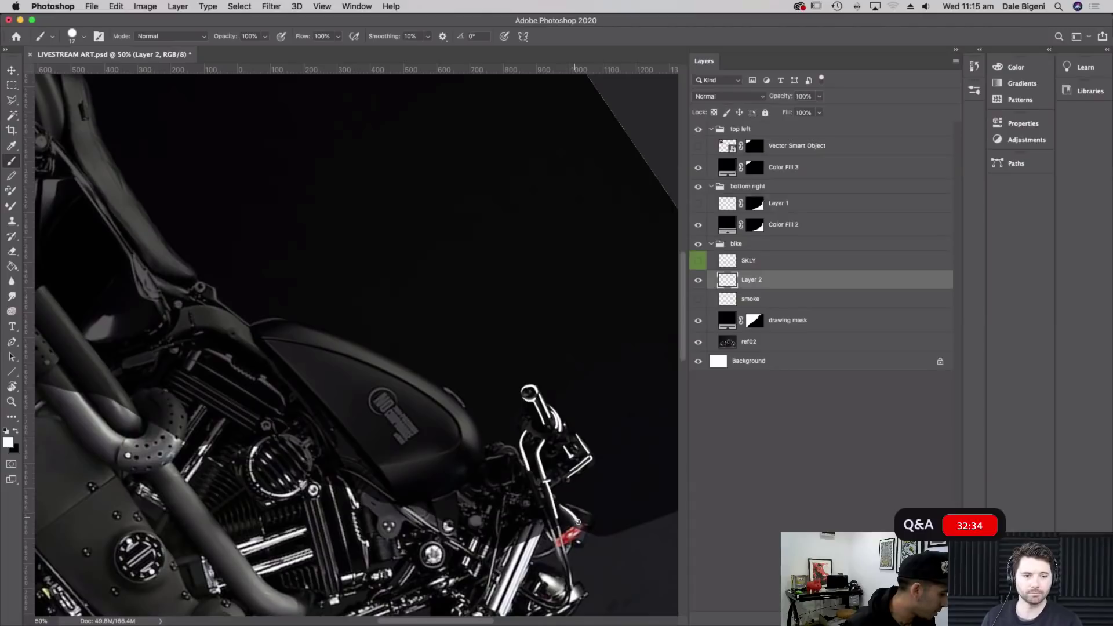
pyautogui.moveTo(566, 505); pyautogui.dragTo(580, 510)
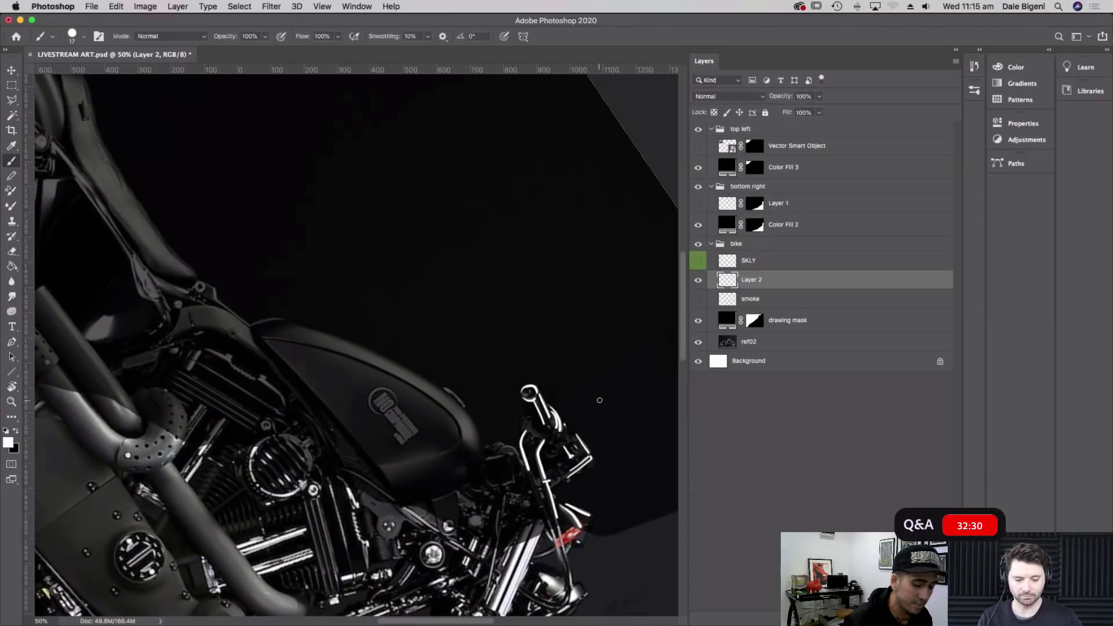
# Rotate the canvas nearly upside down, trace more of the handlebar's edges in white, and reset the canvas rotation
pyautogui.press('r')
pyautogui.moveTo(626, 406)
pyautogui.mouseDown()
pyautogui.moveTo(620, 325)
pyautogui.moveTo(512, 215)
pyautogui.moveTo(461, 185)
pyautogui.moveTo(612, 444)
pyautogui.moveTo(612, 465)
pyautogui.mouseUp()
pyautogui.press('b')
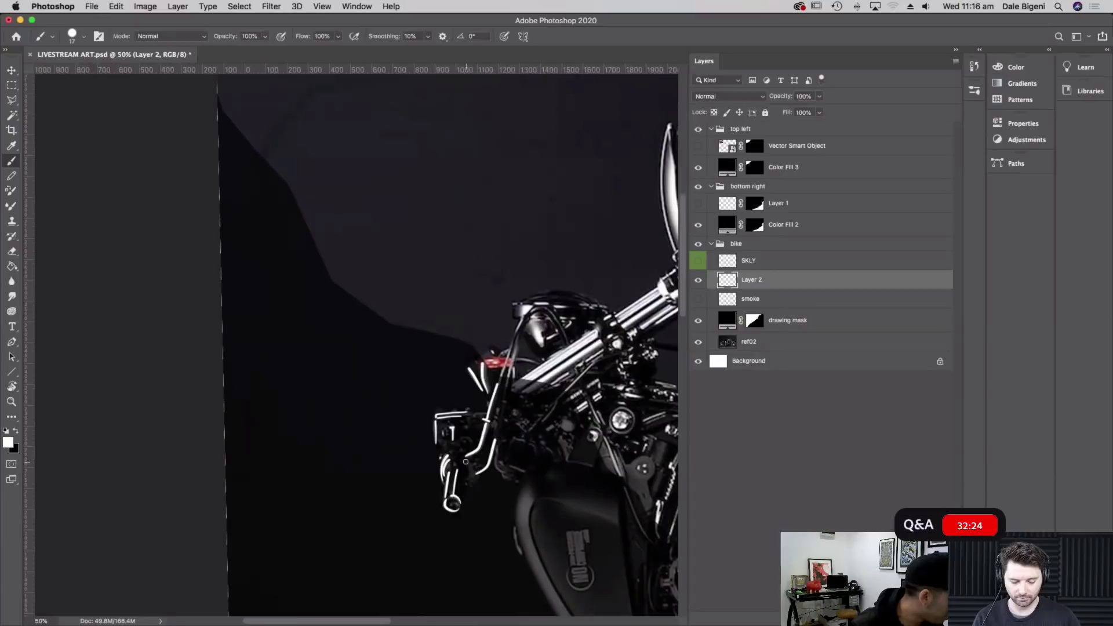
pyautogui.moveTo(470, 472)
pyautogui.mouseDown()
pyautogui.moveTo(464, 457)
pyautogui.moveTo(521, 404)
pyautogui.mouseUp()
pyautogui.press('r')
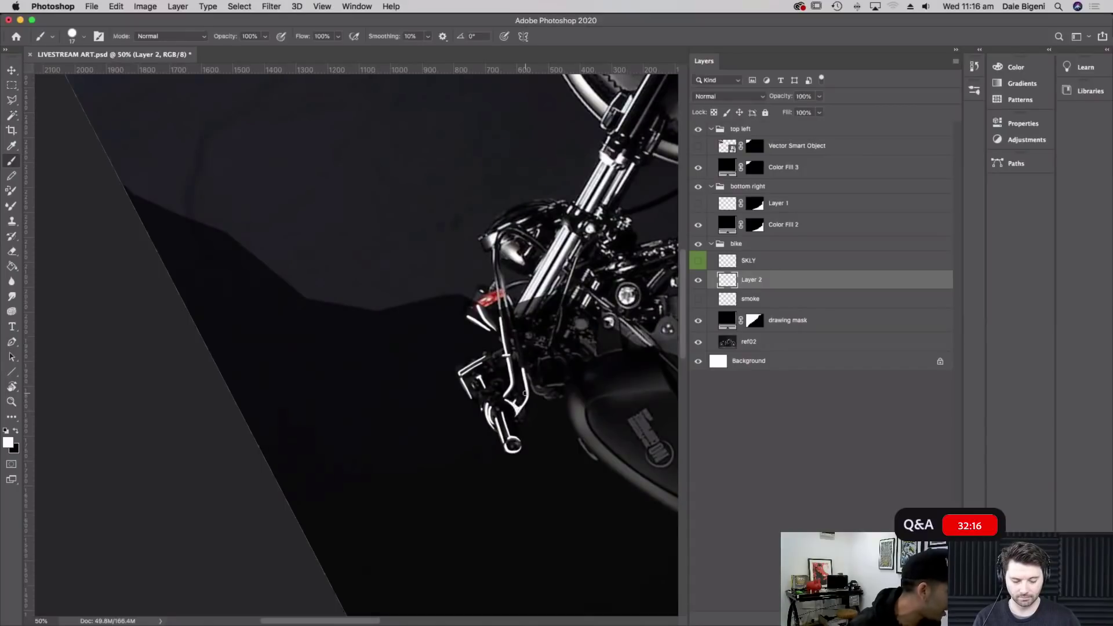
pyautogui.press('Escape')
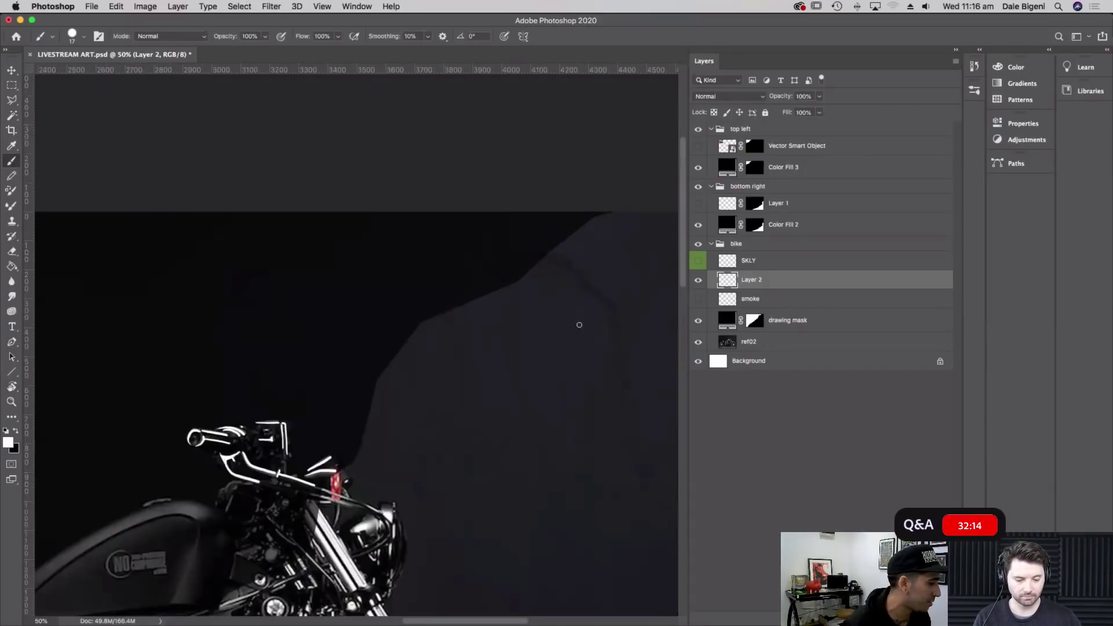
# Tilt the canvas slightly counterclockwise and trace the parts beneath the handlebar down to the top of the fork in white
pyautogui.hscroll(-10, 601, 380)
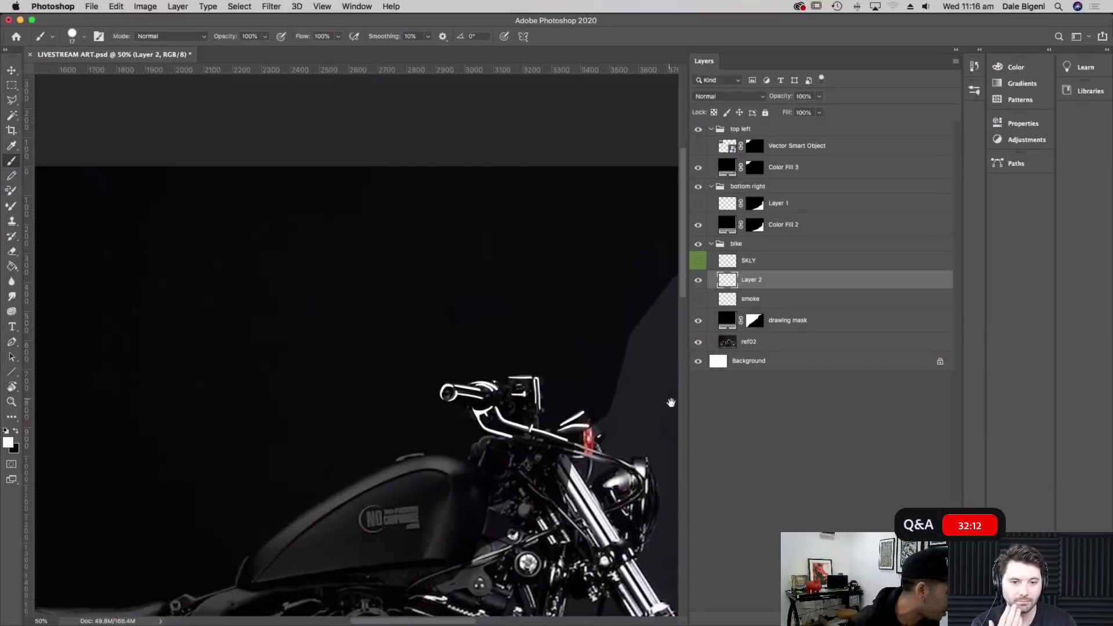
pyautogui.press('r')
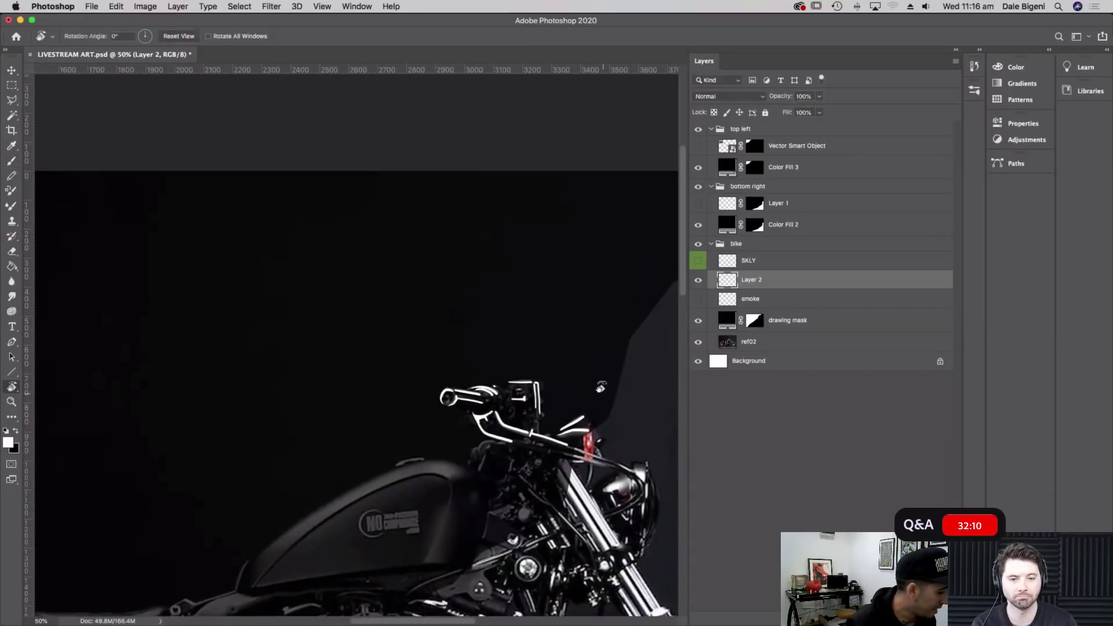
pyautogui.moveTo(601, 386); pyautogui.dragTo(556, 403)
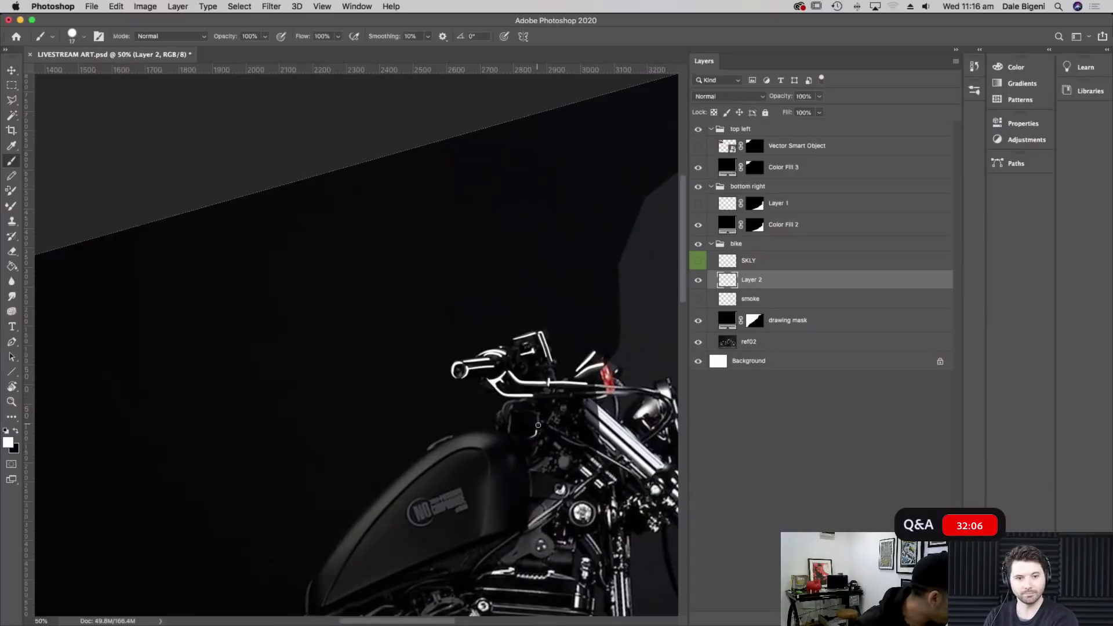
pyautogui.moveTo(548, 423); pyautogui.dragTo(554, 412)
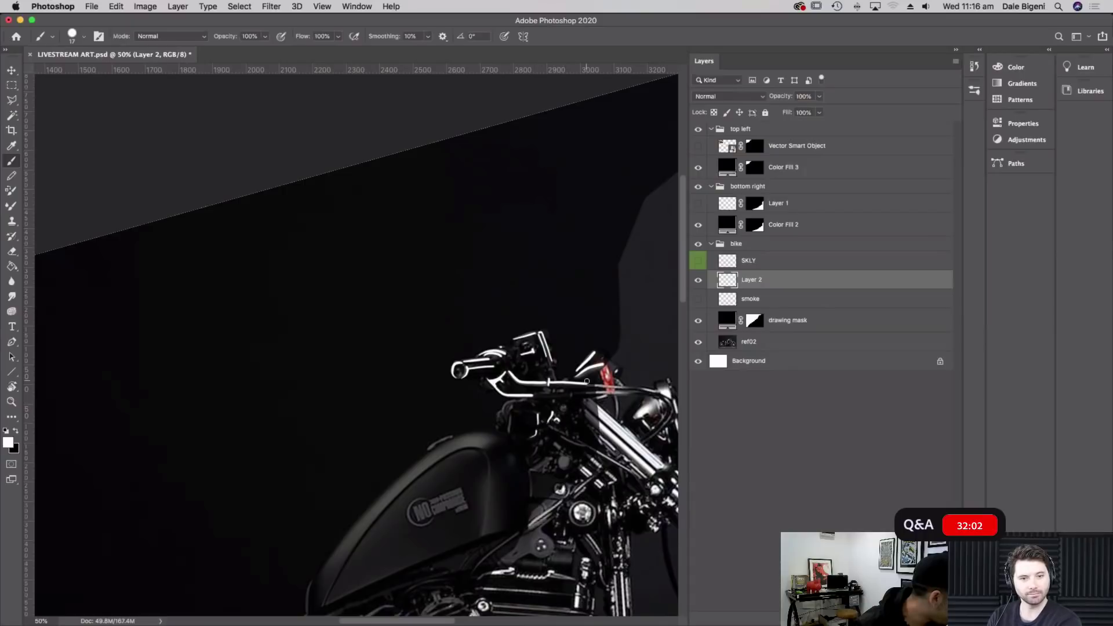
pyautogui.moveTo(554, 428)
pyautogui.mouseDown()
pyautogui.moveTo(590, 443)
pyautogui.moveTo(597, 476)
pyautogui.mouseUp()
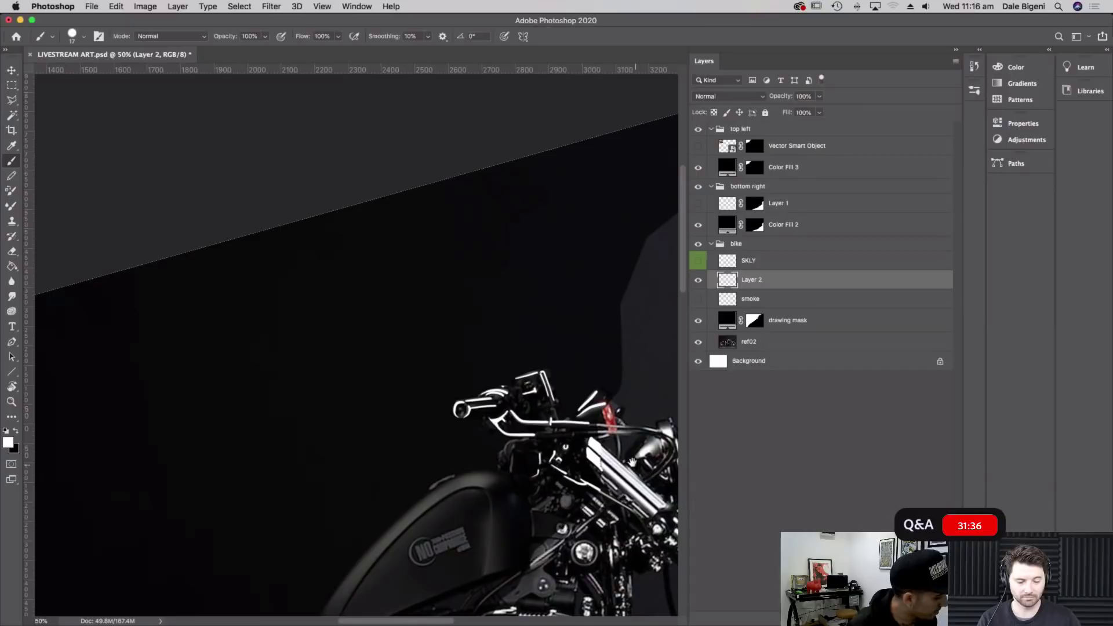
# Rotate the canvas clockwise until the bike points steeply downward and outline the small housing between tank and handlebar in white
pyautogui.press('r')
pyautogui.moveTo(551, 266); pyautogui.dragTo(620, 489)
pyautogui.press('b')
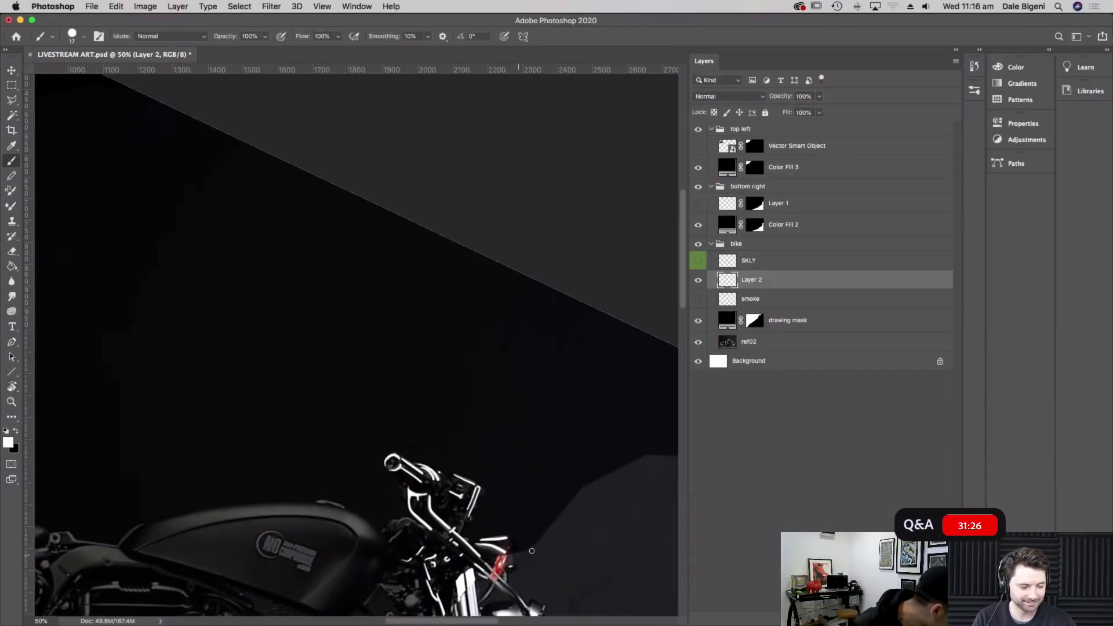
pyautogui.press('r')
pyautogui.moveTo(557, 318)
pyautogui.mouseDown()
pyautogui.moveTo(613, 474)
pyautogui.moveTo(507, 477)
pyautogui.mouseUp()
pyautogui.press('b')
pyautogui.moveTo(273, 526)
pyautogui.mouseDown()
pyautogui.moveTo(296, 514)
pyautogui.moveTo(309, 530)
pyautogui.mouseUp()
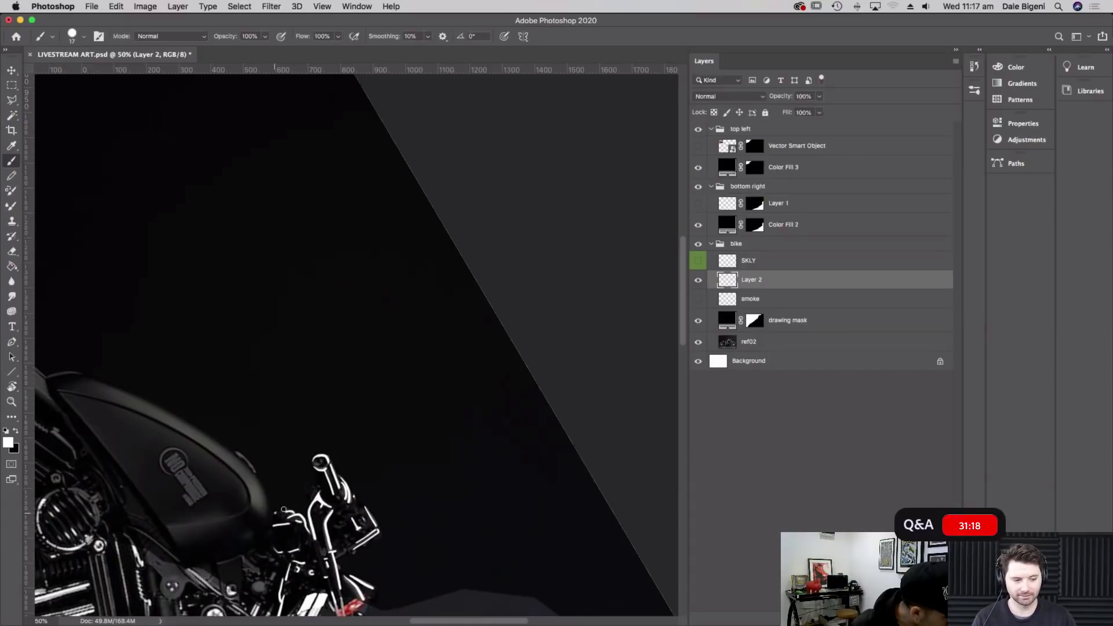
# Straighten and zoom out the canvas, check the line art with ref02 hidden and smoke shown, and restore both layers' visibility
pyautogui.press('Escape')
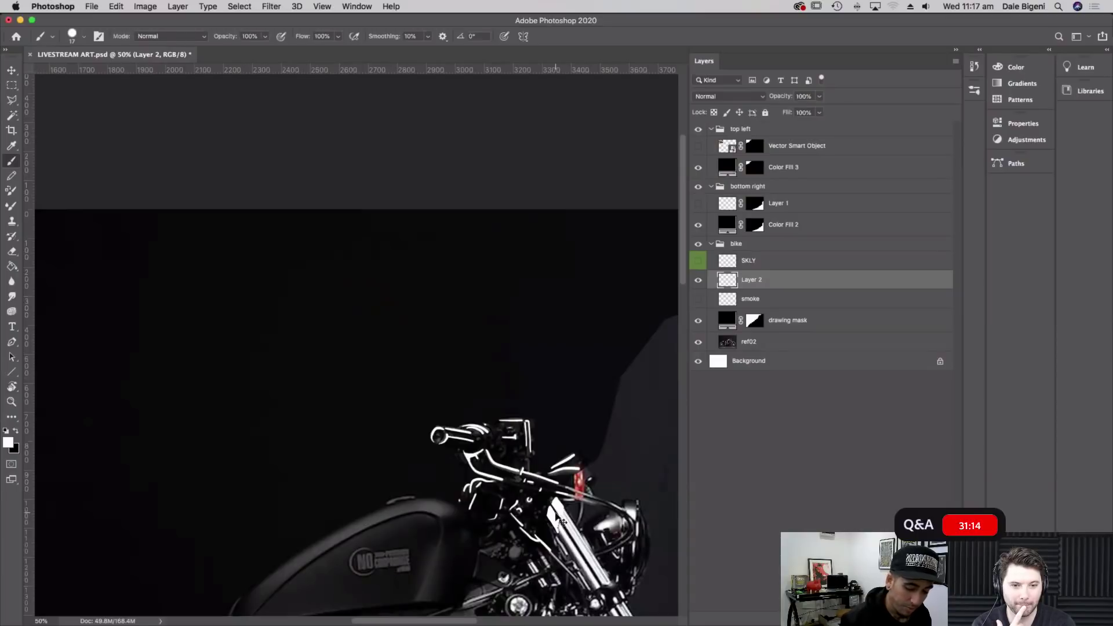
pyautogui.press('super+minus')
pyautogui.press('super+minus')
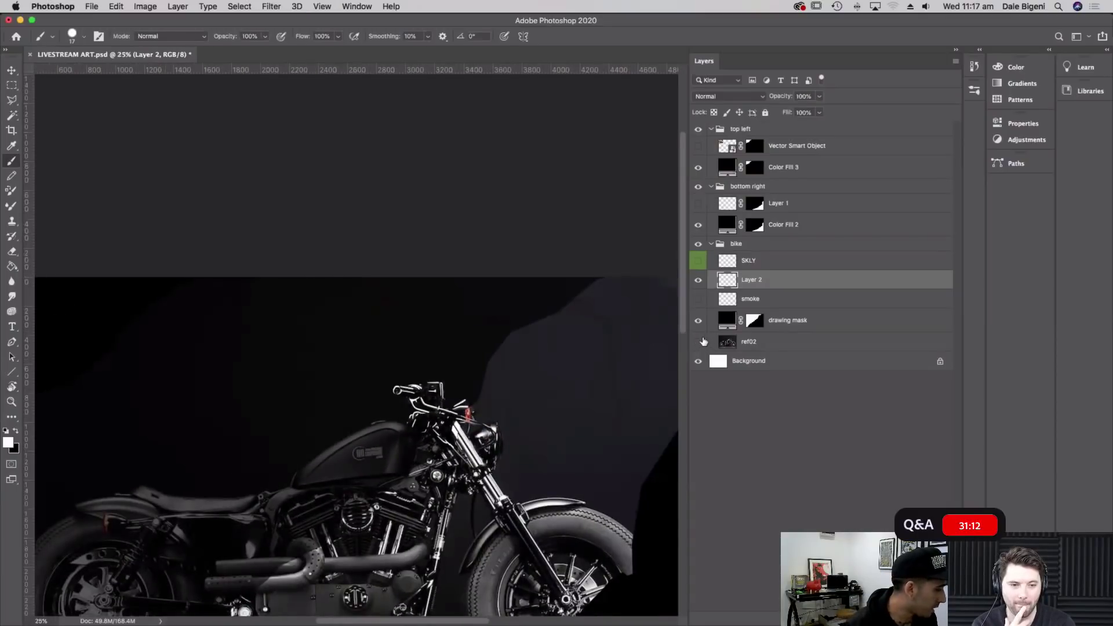
pyautogui.click(702, 341)
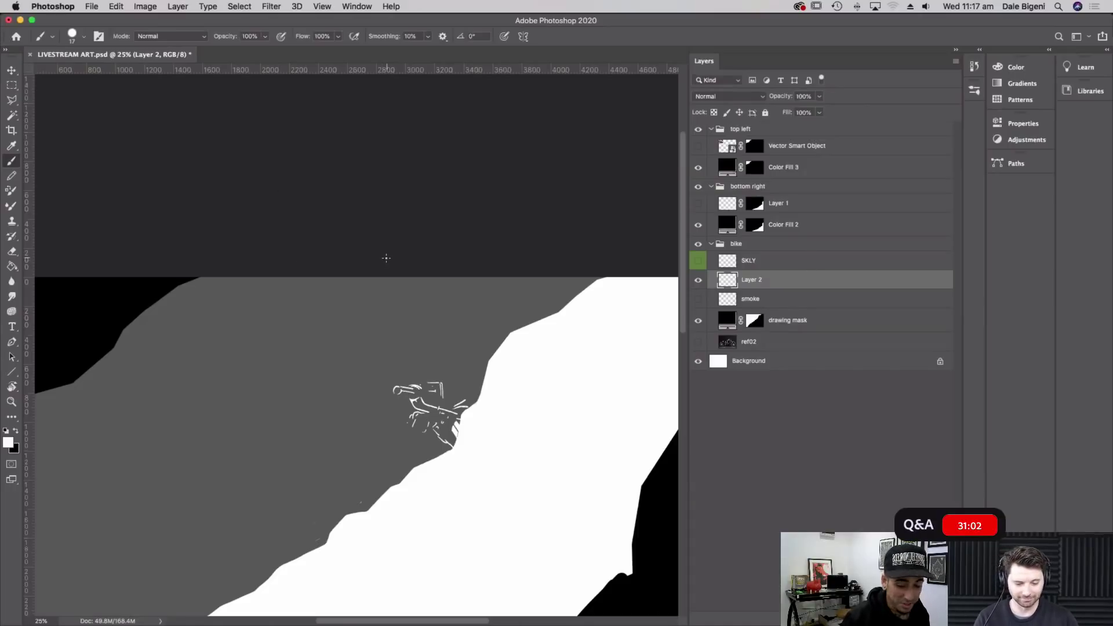
pyautogui.moveTo(485, 423); pyautogui.dragTo(571, 280)
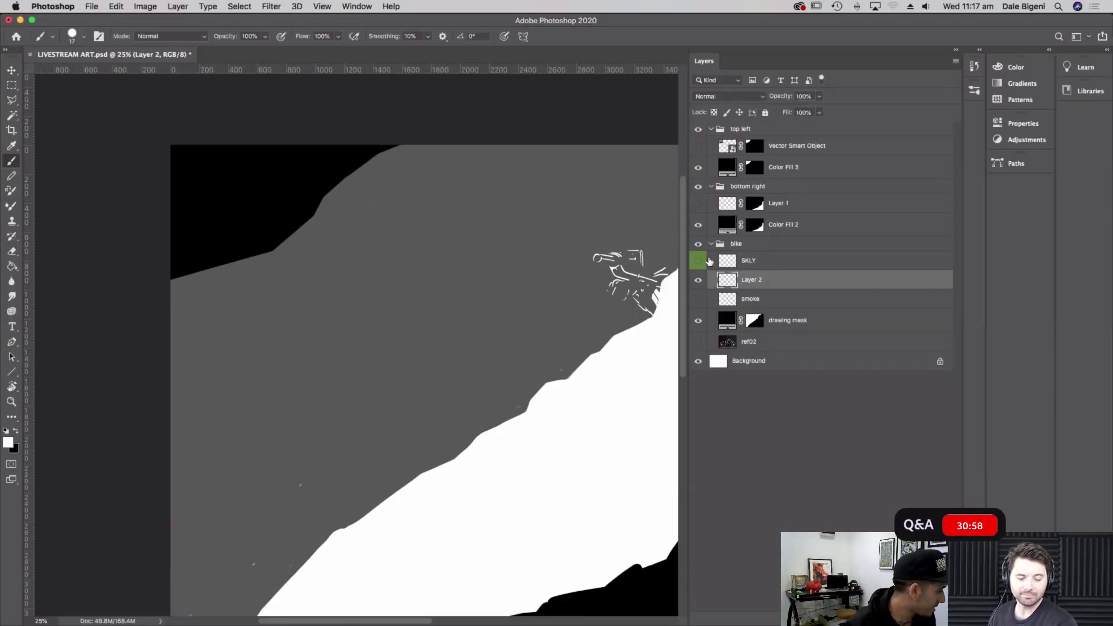
pyautogui.click(698, 298)
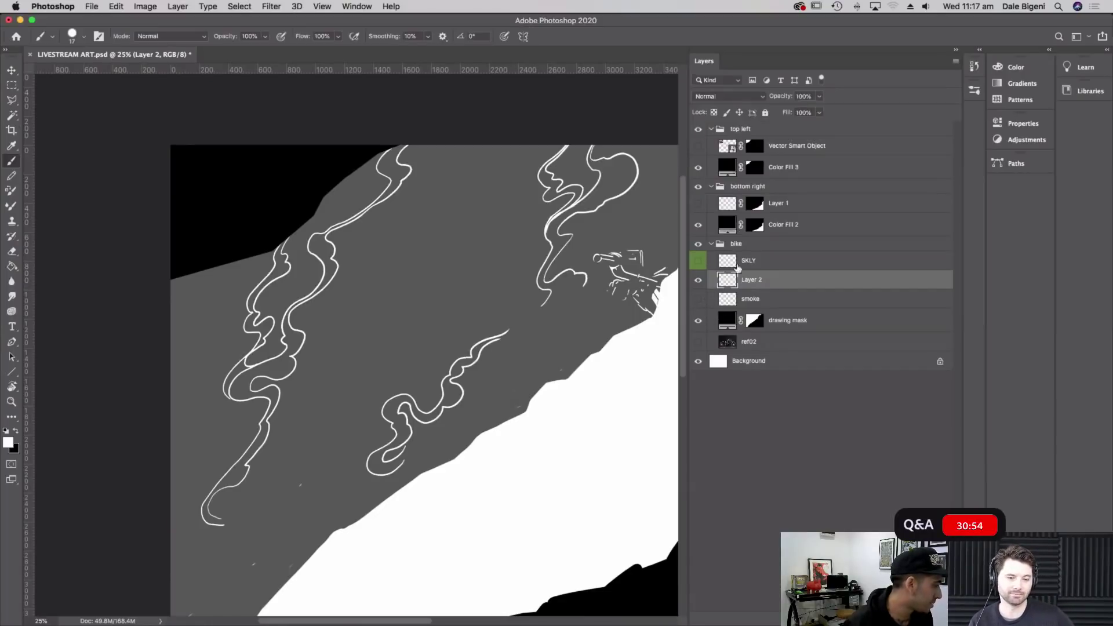
pyautogui.click(698, 299)
pyautogui.click(698, 342)
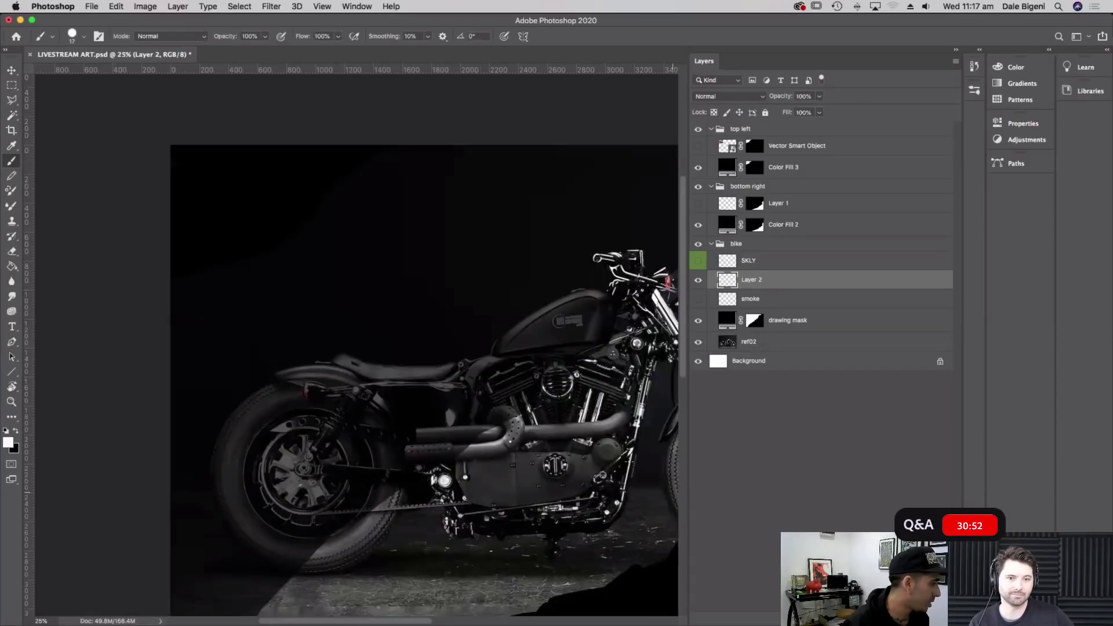
# Rotate the canvas counterclockwise so the bike points upward and trace the fuel tank's upper outline in white
pyautogui.press('r')
pyautogui.moveTo(656, 390)
pyautogui.mouseDown()
pyautogui.moveTo(626, 324)
pyautogui.moveTo(479, 188)
pyautogui.moveTo(532, 358)
pyautogui.mouseUp()
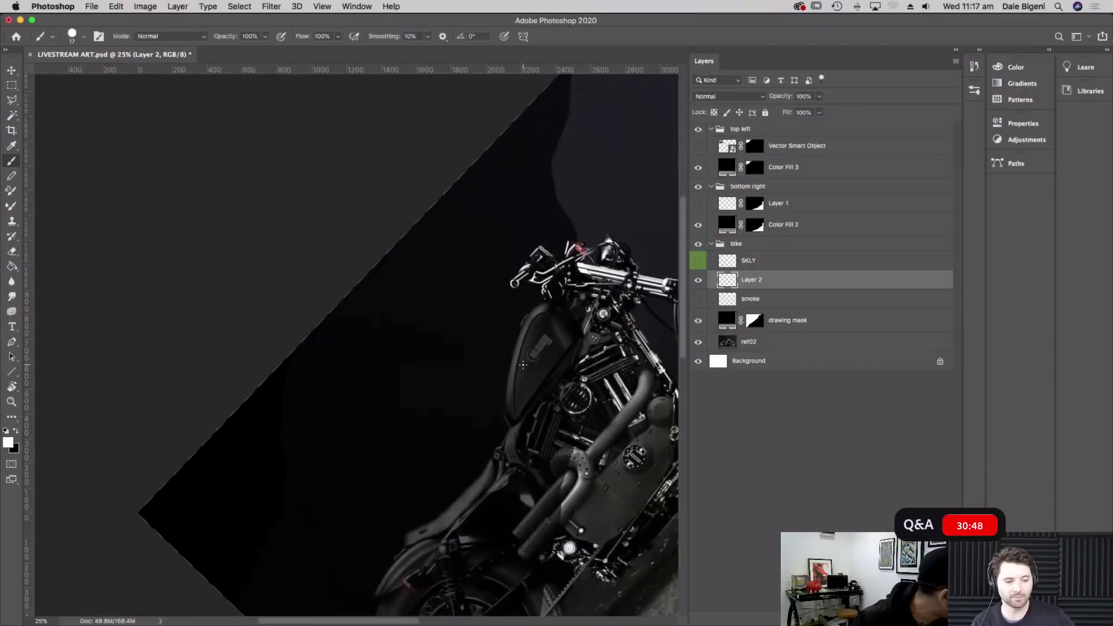
pyautogui.moveTo(507, 420)
pyautogui.mouseDown()
pyautogui.moveTo(513, 348)
pyautogui.moveTo(523, 317)
pyautogui.moveTo(547, 299)
pyautogui.mouseUp()
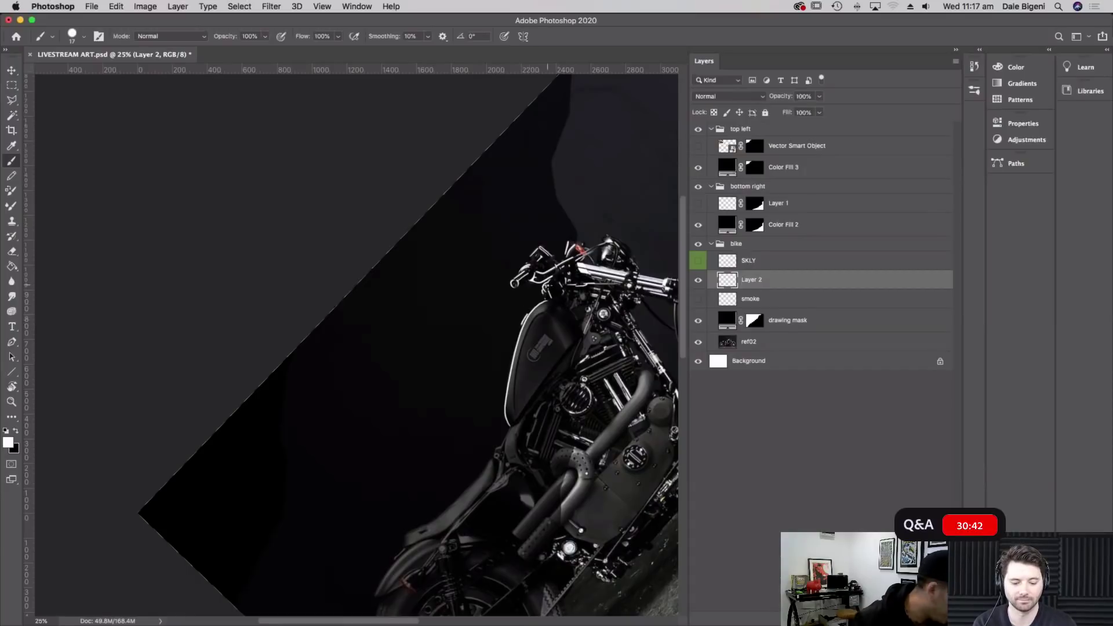
# Zoom in to 50% and fill in the fuel cap on the tank's upper edge with white strokes
pyautogui.press('super+equal')
pyautogui.press('super+equal')
pyautogui.moveTo(580, 435); pyautogui.dragTo(475, 493)
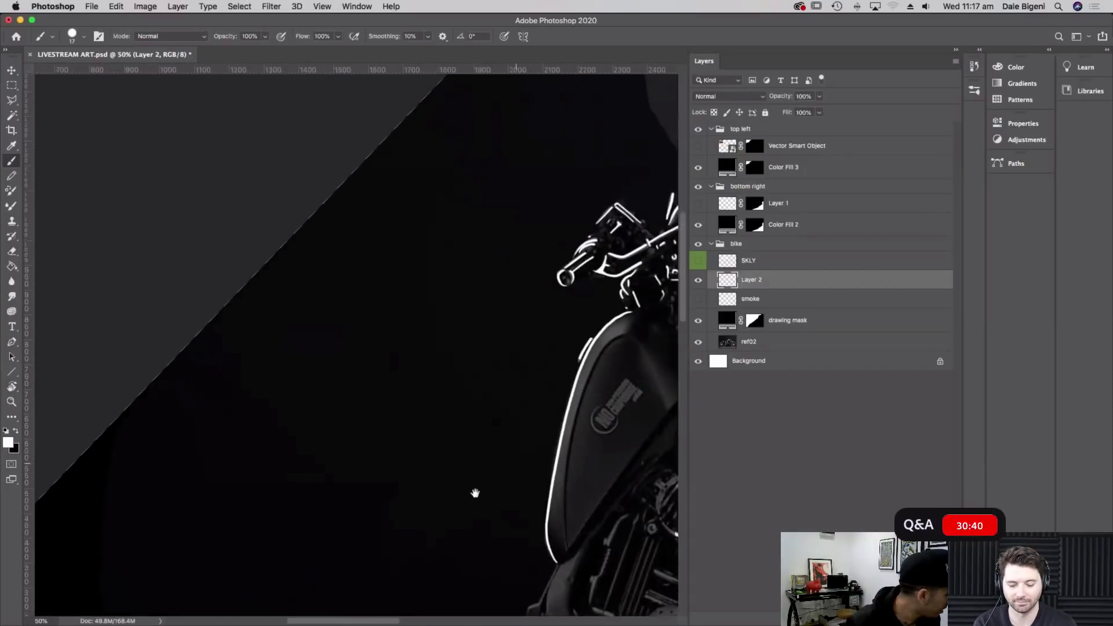
pyautogui.hscroll(3, 475, 493)
pyautogui.scroll(2, 476, 493)
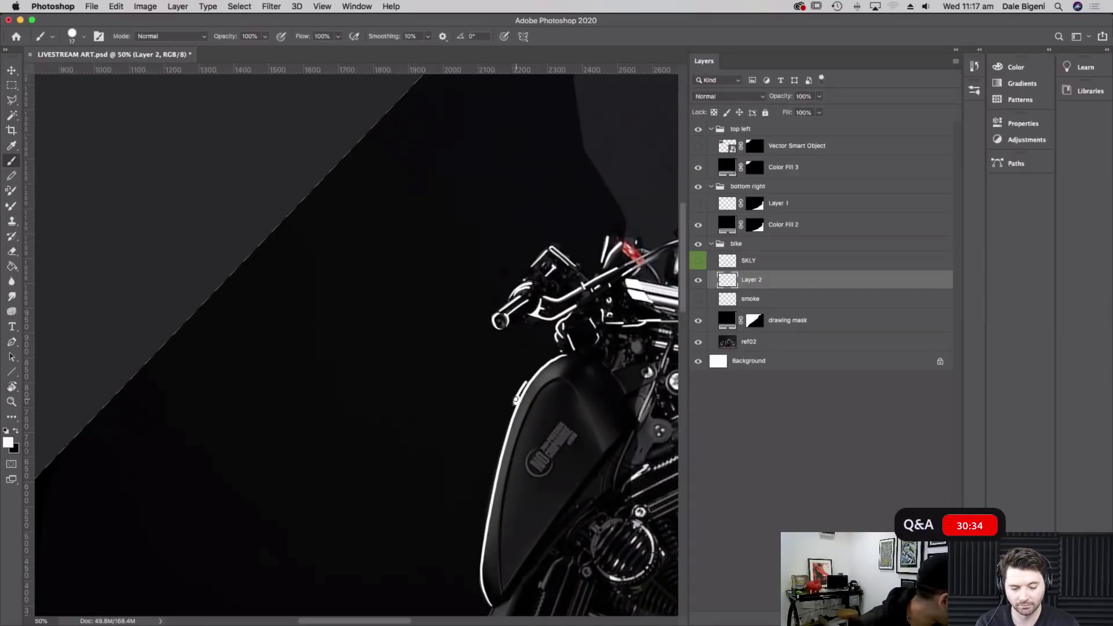
pyautogui.moveTo(527, 381); pyautogui.dragTo(519, 398)
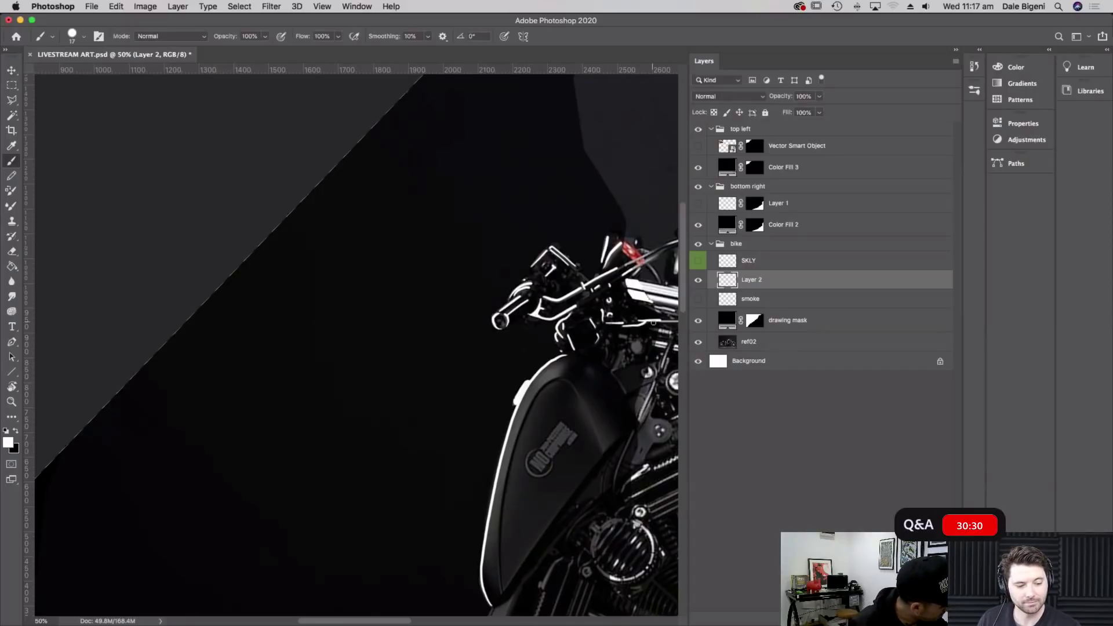
# Rotate the canvas nearly upside down and trace the tank's front edge and the nearby frame details in white
pyautogui.moveTo(647, 372)
pyautogui.mouseDown()
pyautogui.moveTo(634, 367)
pyautogui.moveTo(608, 387)
pyautogui.moveTo(617, 400)
pyautogui.moveTo(529, 279)
pyautogui.moveTo(532, 354)
pyautogui.mouseUp()
pyautogui.press('r')
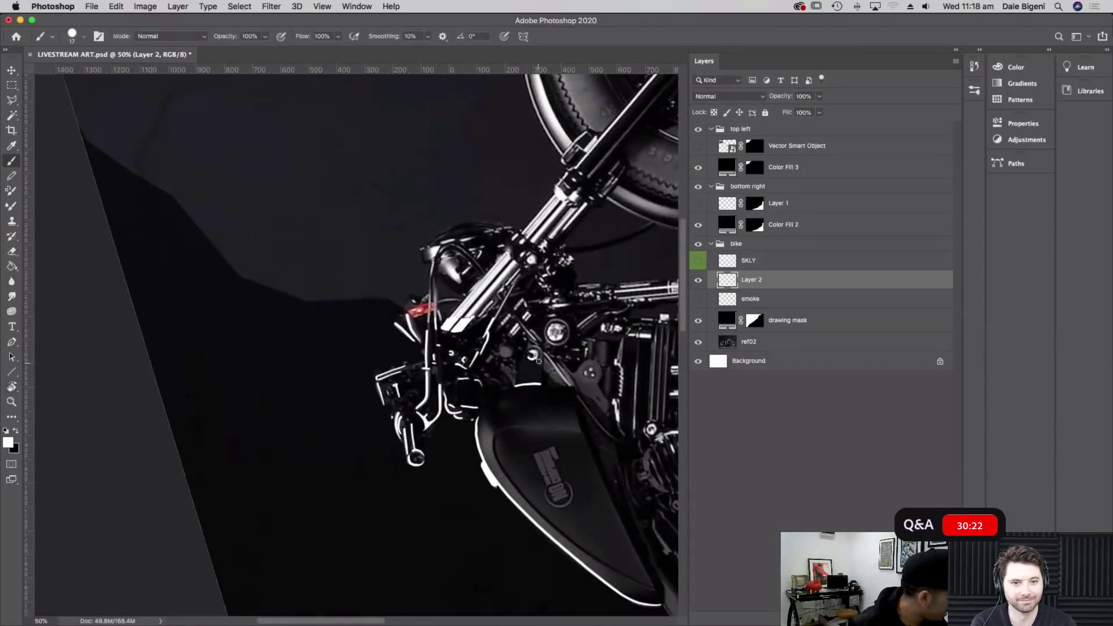
pyautogui.moveTo(500, 364)
pyautogui.mouseDown()
pyautogui.moveTo(513, 382)
pyautogui.moveTo(503, 350)
pyautogui.mouseUp()
pyautogui.scroll(-2, 556, 299)
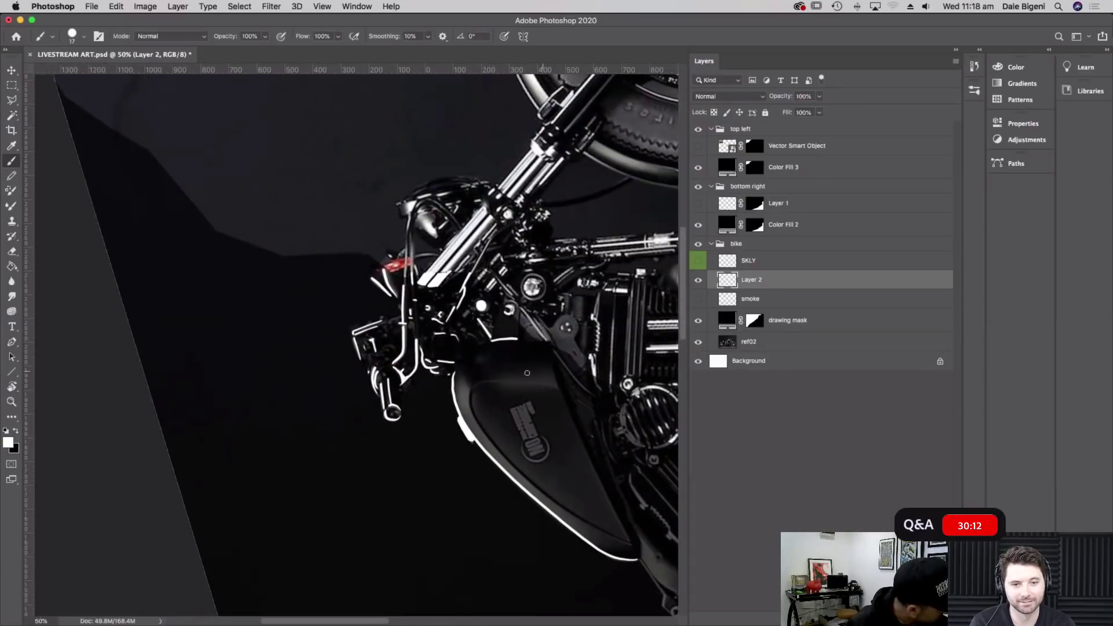
# Trace the fuel tank's inner panel outline and the frame edge from the tank's rear tip to the seat bolt in white
pyautogui.moveTo(484, 378)
pyautogui.mouseDown()
pyautogui.moveTo(561, 391)
pyautogui.moveTo(630, 543)
pyautogui.moveTo(603, 533)
pyautogui.moveTo(629, 545)
pyautogui.mouseUp()
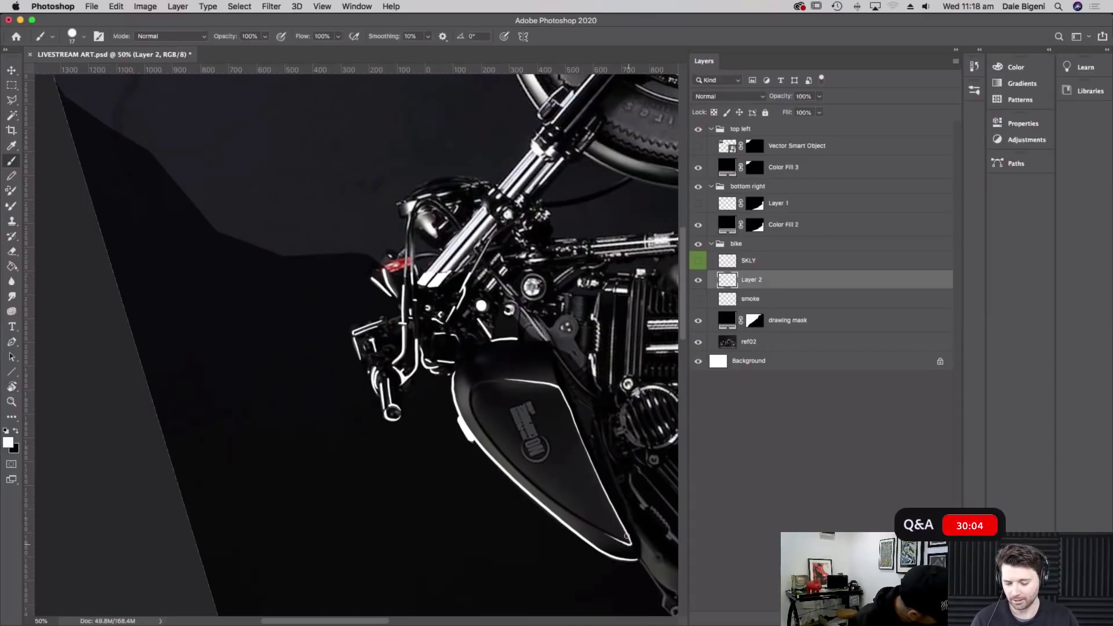
pyautogui.moveTo(500, 449); pyautogui.dragTo(468, 394)
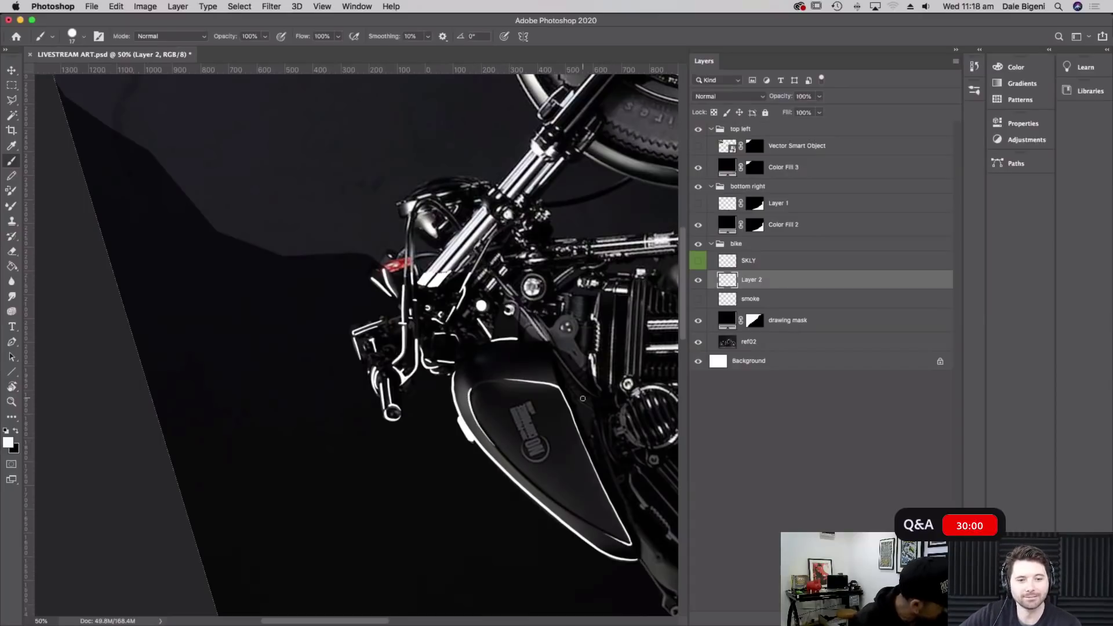
pyautogui.moveTo(636, 513)
pyautogui.mouseDown()
pyautogui.moveTo(531, 447)
pyautogui.moveTo(499, 400)
pyautogui.moveTo(516, 476)
pyautogui.mouseUp()
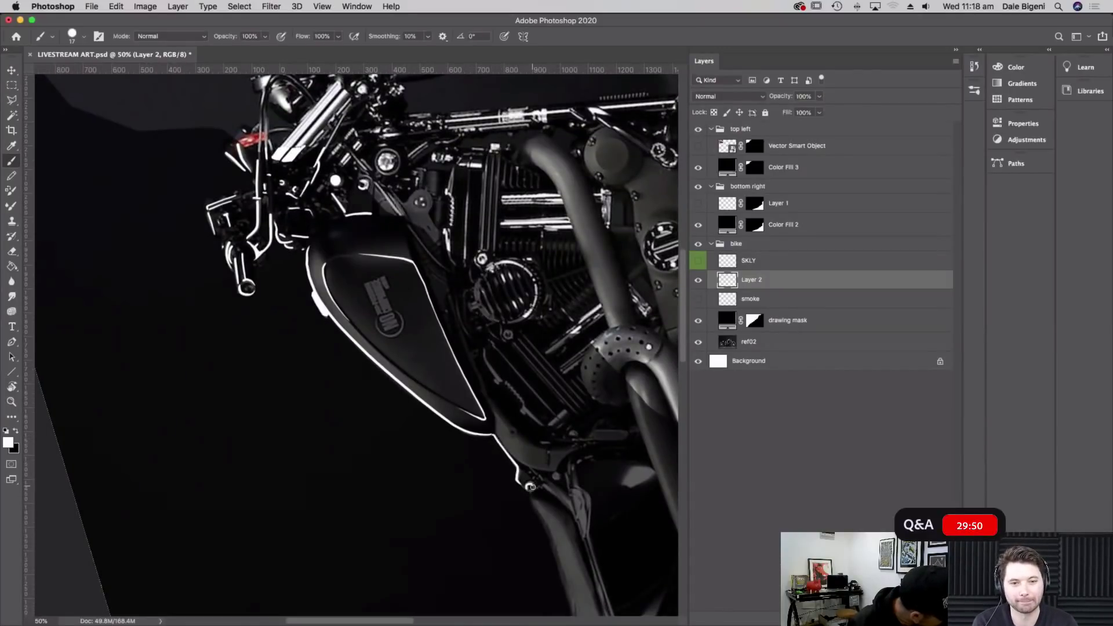
pyautogui.scroll(3, 606, 525)
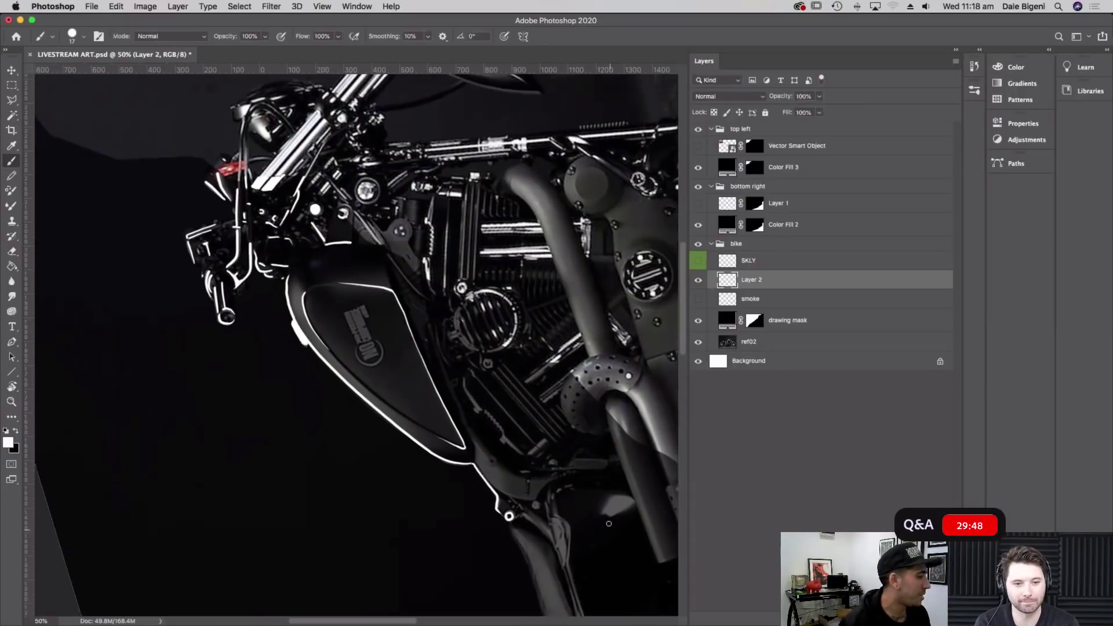
# Extend the white outline of the fuel tank's front edge down to its lower front corner
pyautogui.press('Escape')
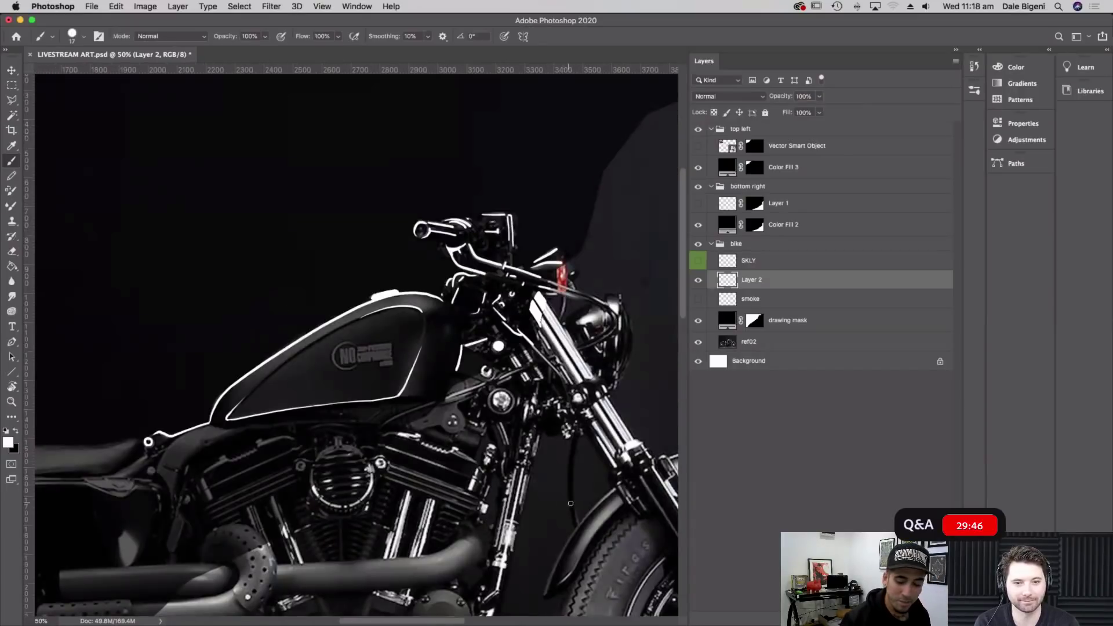
pyautogui.press('r')
pyautogui.moveTo(599, 404)
pyautogui.mouseDown()
pyautogui.moveTo(522, 161)
pyautogui.moveTo(509, 174)
pyautogui.mouseUp()
pyautogui.press('b')
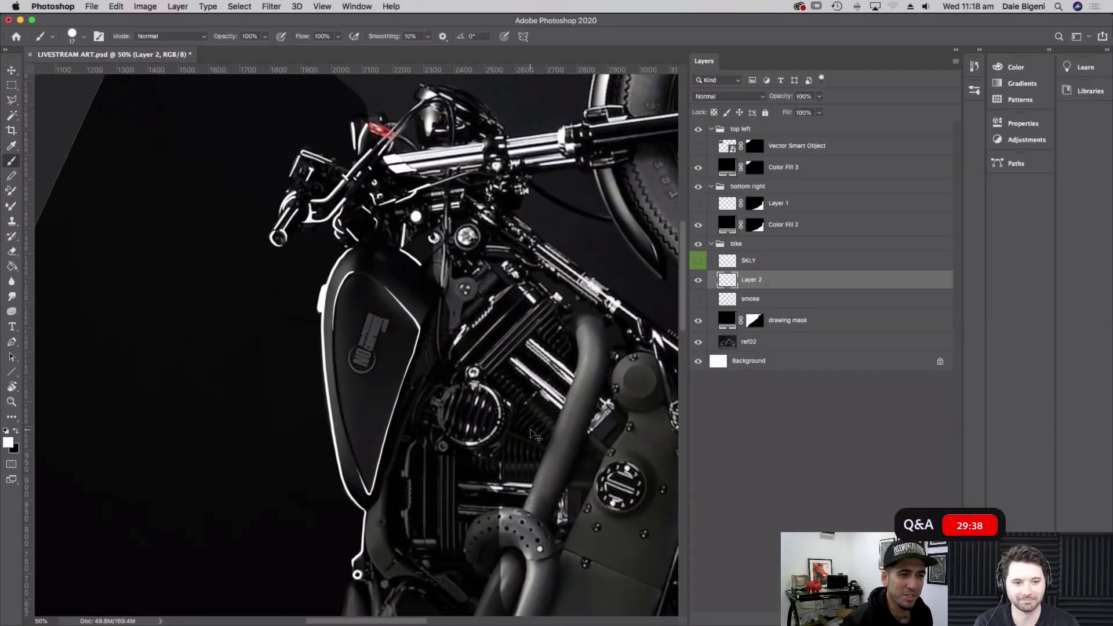
pyautogui.press('super+equal')
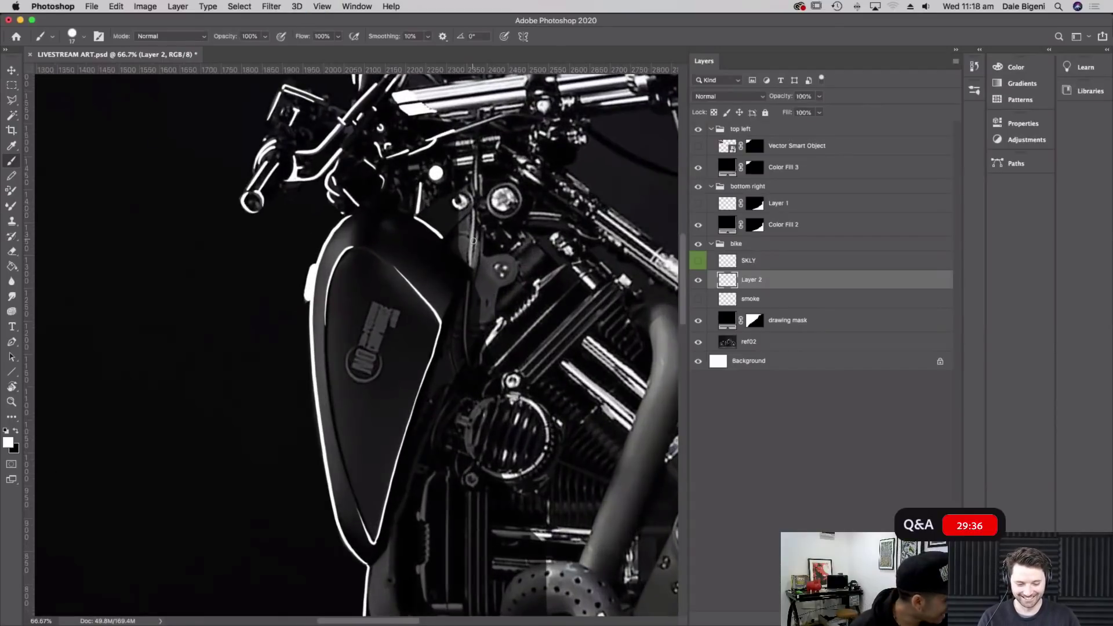
pyautogui.moveTo(442, 239); pyautogui.dragTo(465, 265)
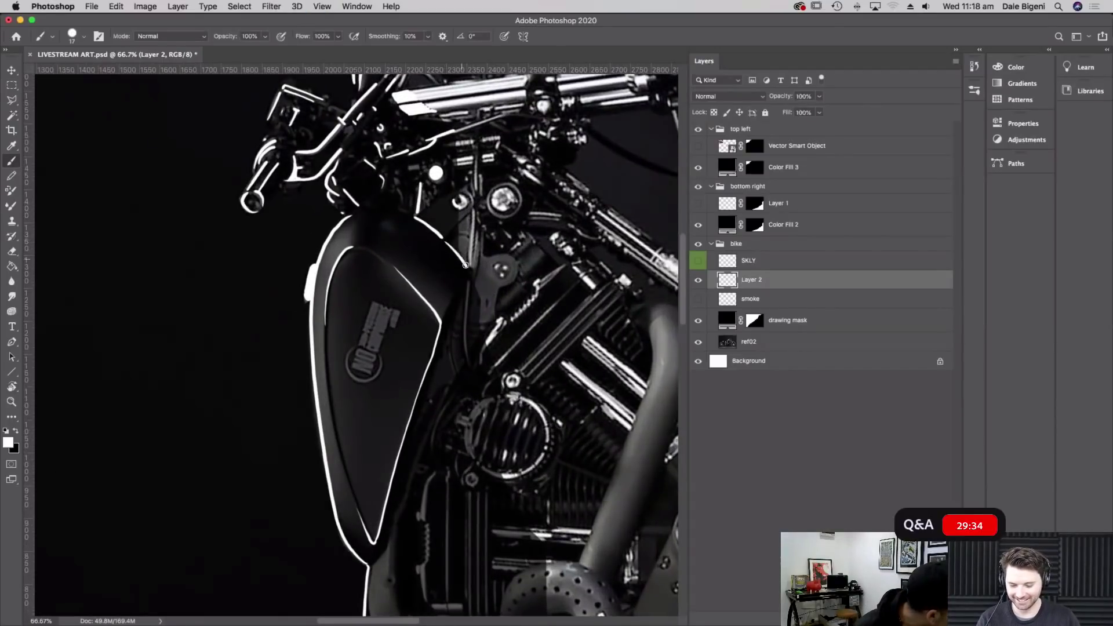
# Paint two white contour lines running from the tank's lower front corner along its underside toward the engine
pyautogui.scroll(5, 464, 264)
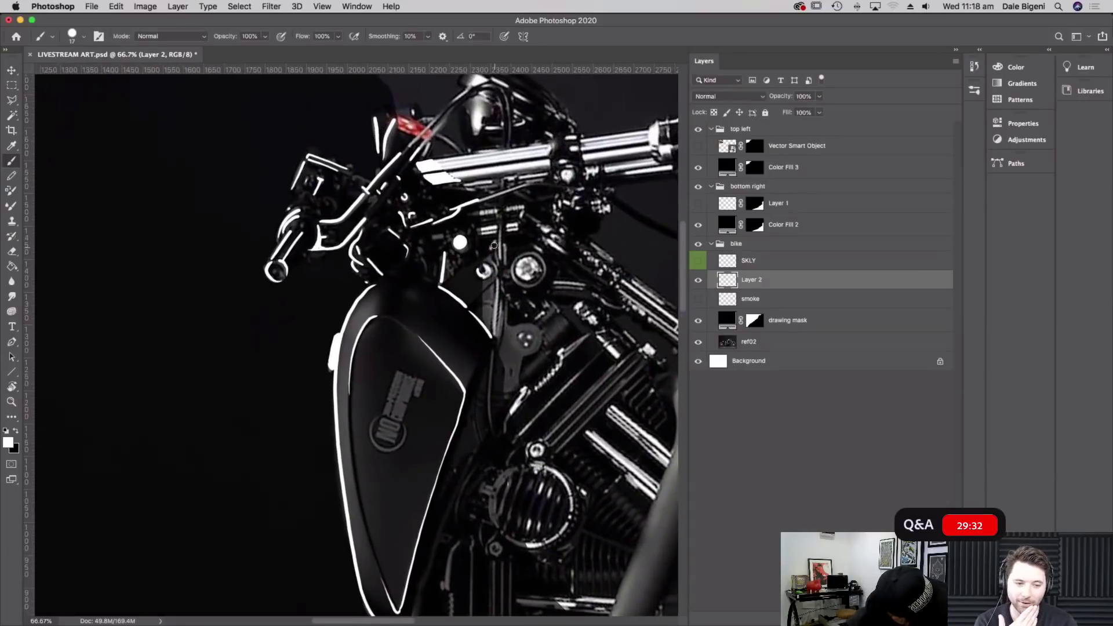
pyautogui.scroll(2, 597, 235)
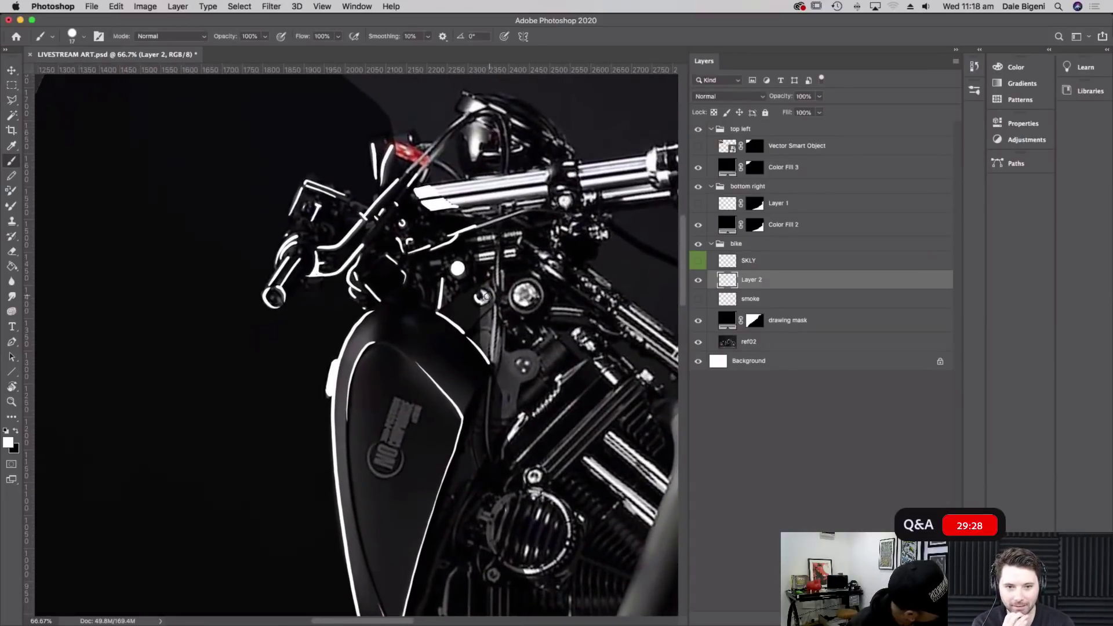
pyautogui.scroll(-7, 486, 296)
pyautogui.moveTo(541, 223); pyautogui.dragTo(571, 165)
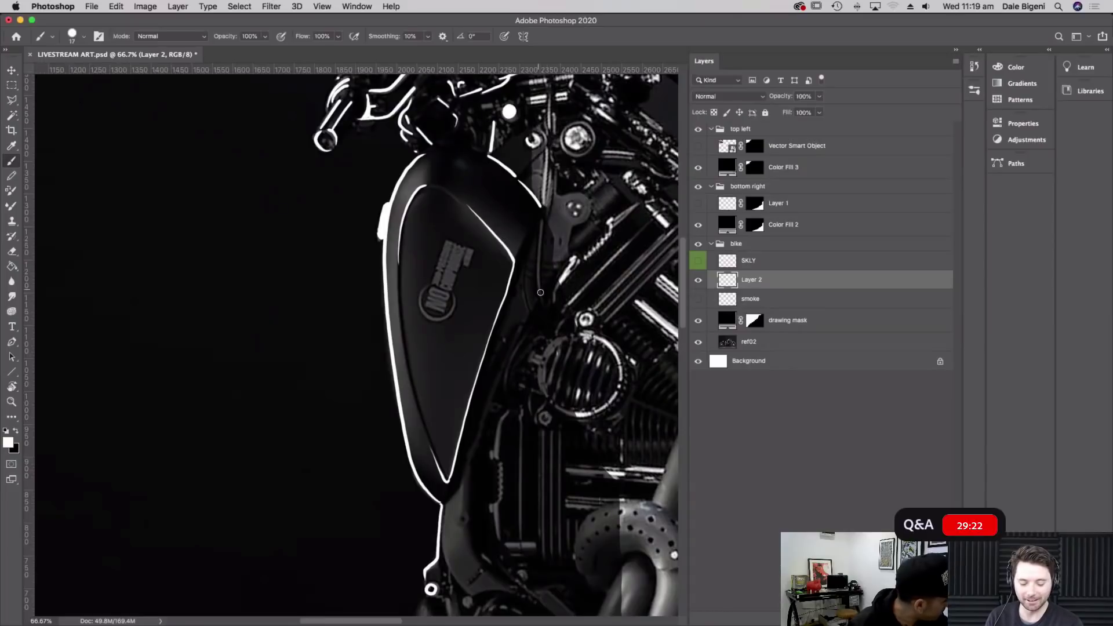
pyautogui.moveTo(543, 303); pyautogui.dragTo(540, 218)
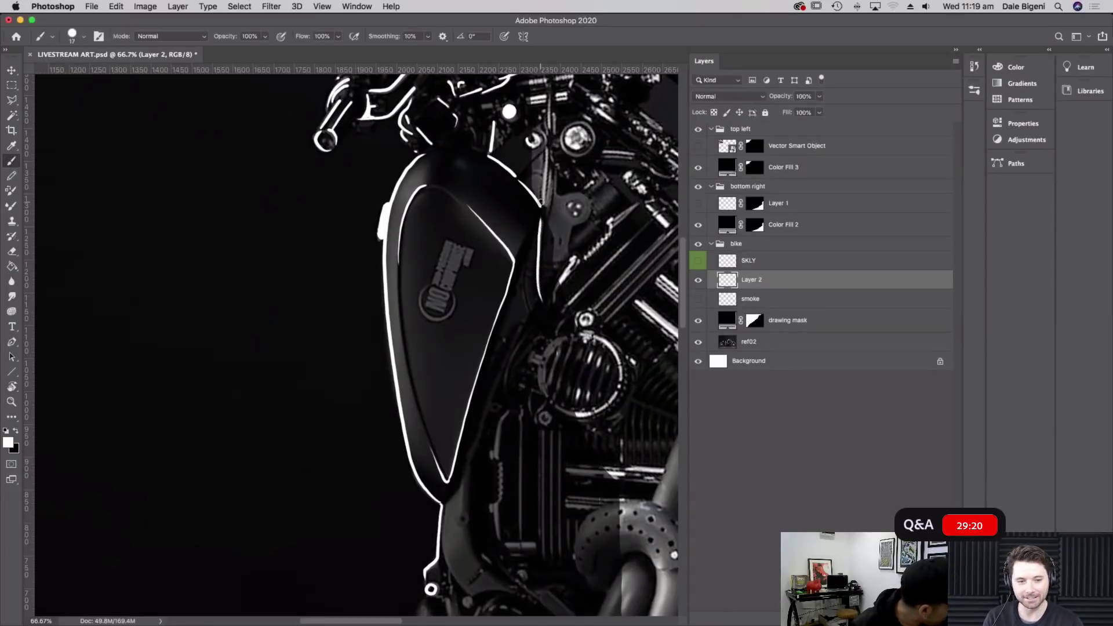
pyautogui.moveTo(527, 311); pyautogui.dragTo(526, 263)
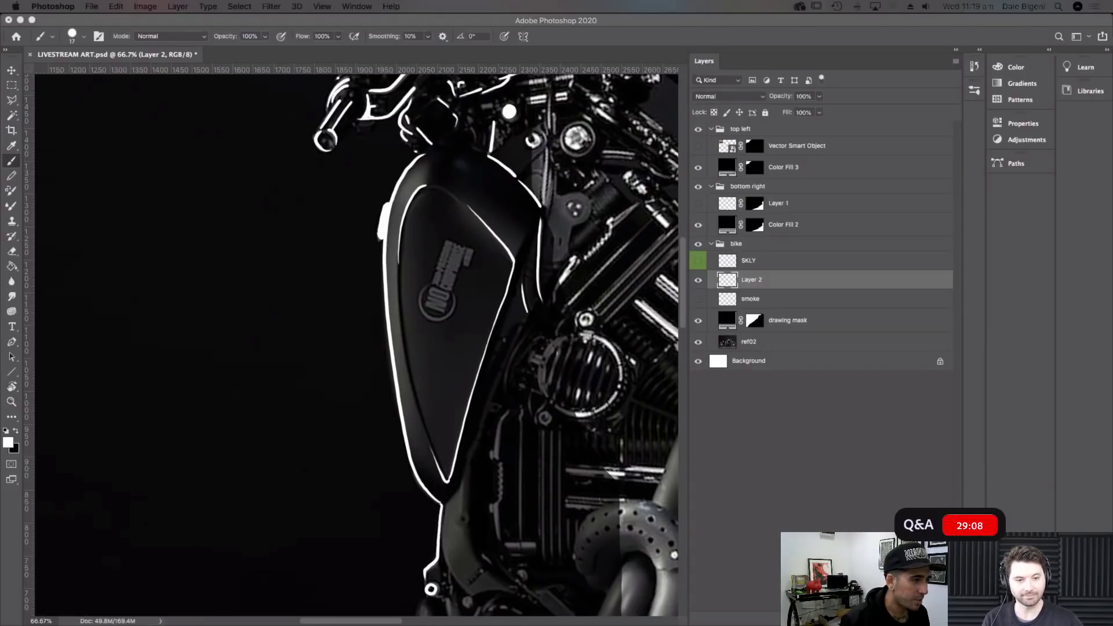
# Preview the skeleton scooter artwork vesp.psd in Finder, close the preview and return to Photoshop
pyautogui.press('space')
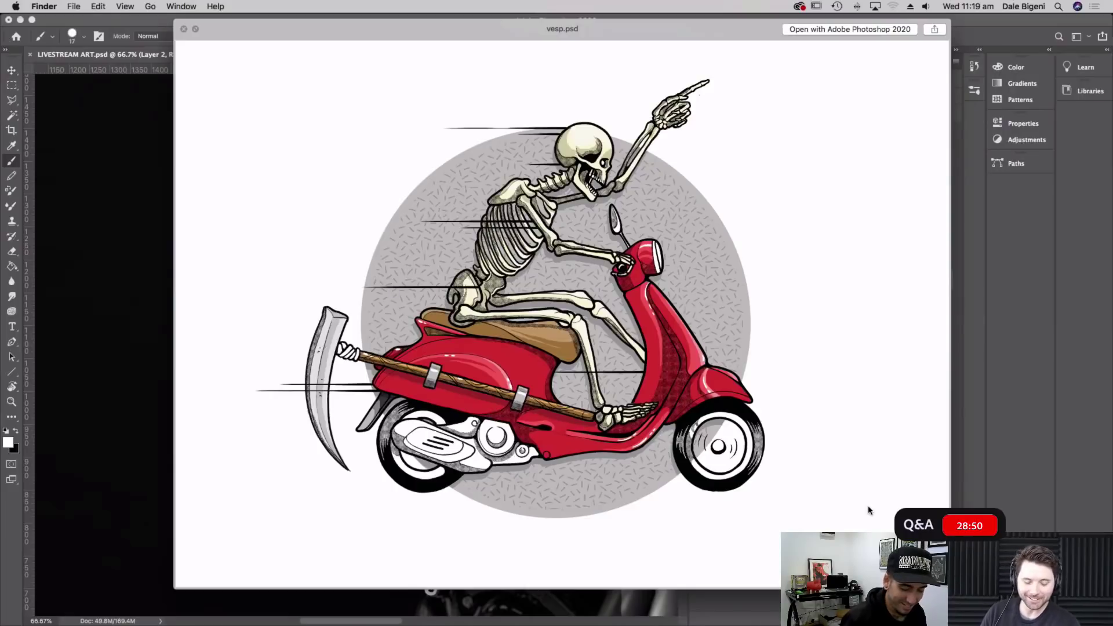
pyautogui.press('space')
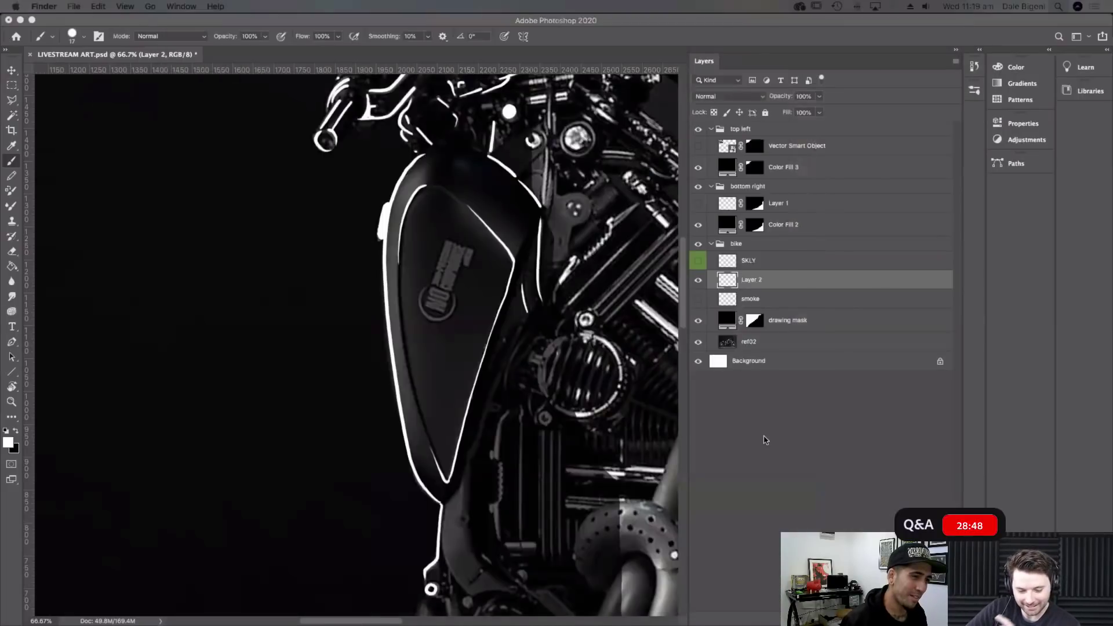
pyautogui.click(539, 291)
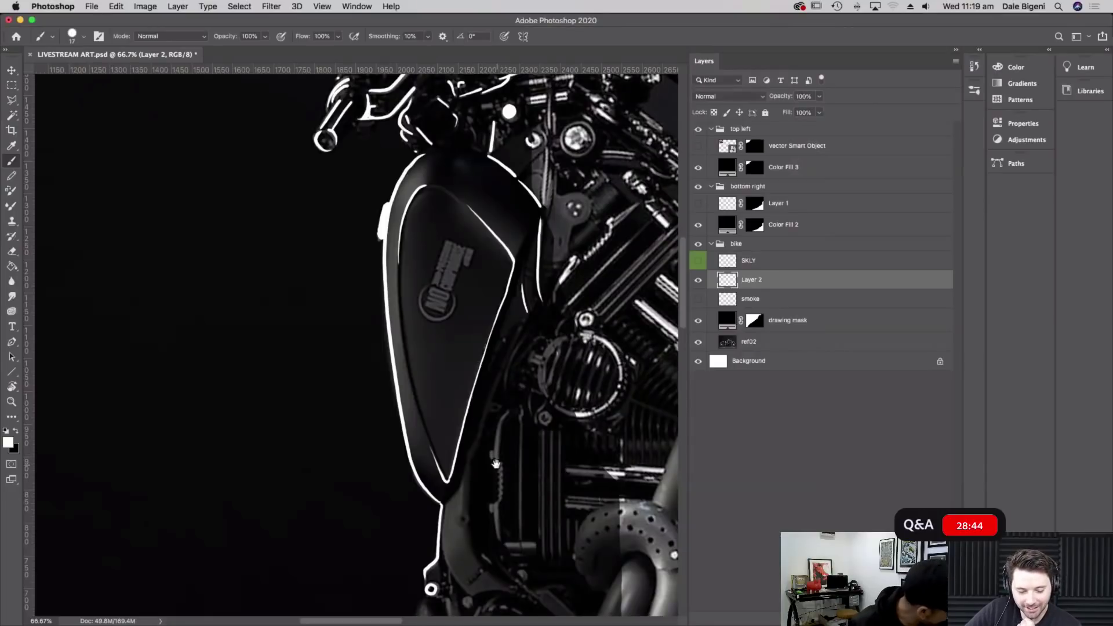
# Trace the tank's rear underside edge in white and join it to the outline at the tank's rear tip
pyautogui.moveTo(467, 546); pyautogui.dragTo(458, 507)
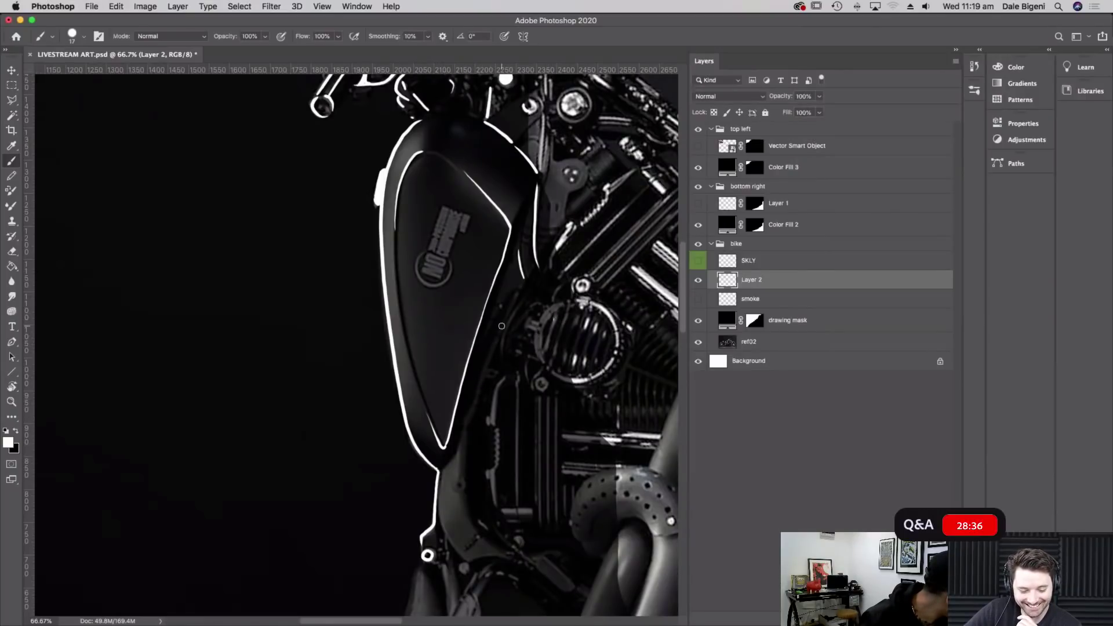
pyautogui.moveTo(496, 342); pyautogui.dragTo(457, 473)
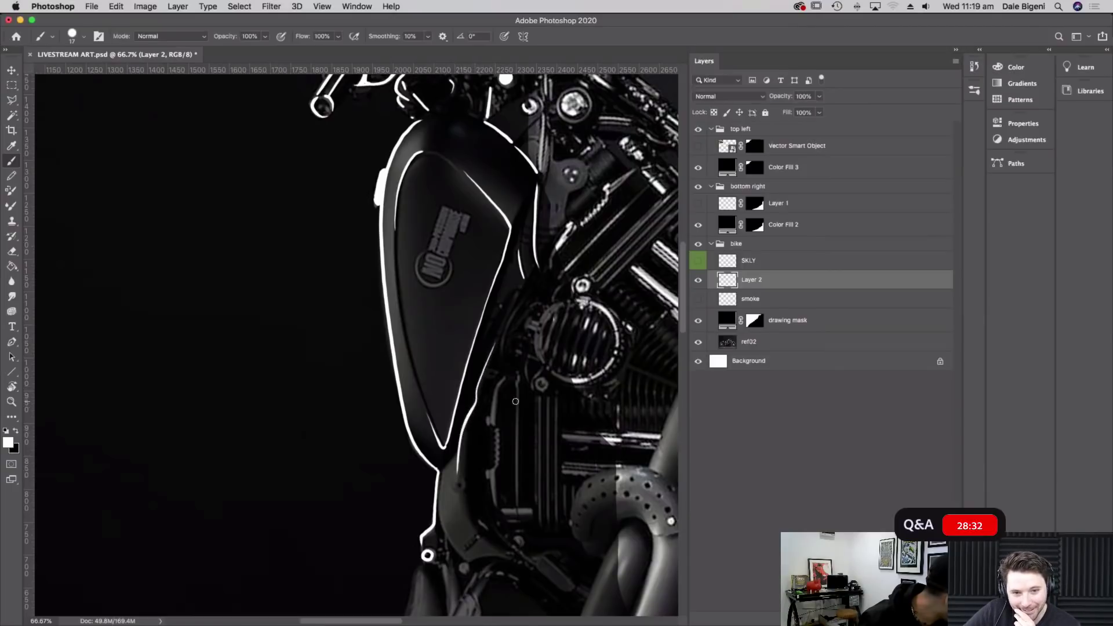
pyautogui.scroll(-2, 570, 401)
pyautogui.hscroll(-1, 570, 400)
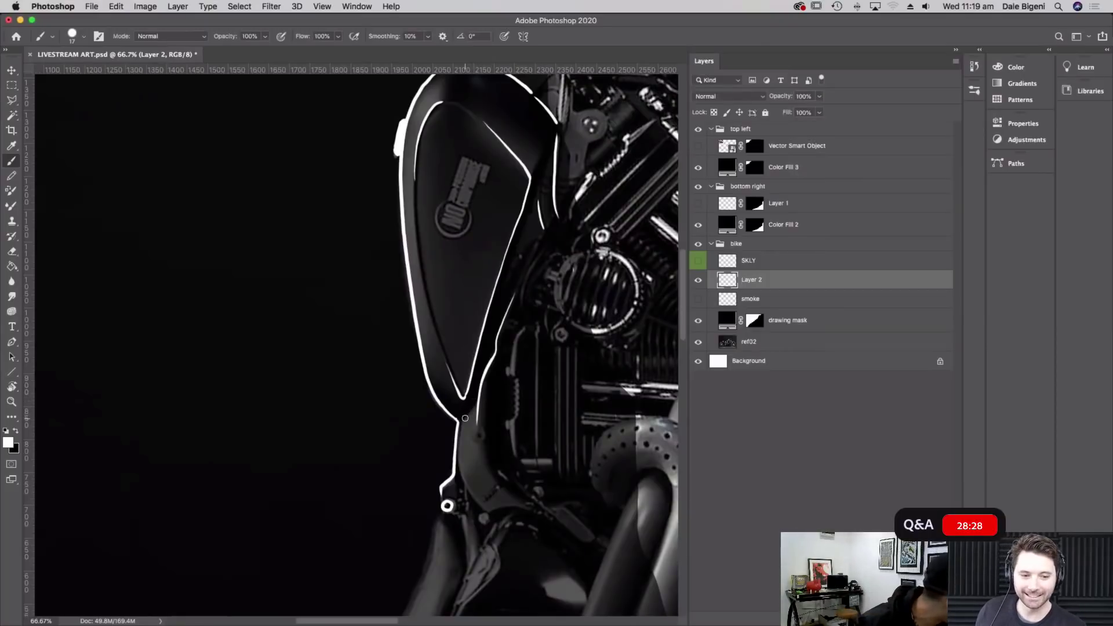
pyautogui.moveTo(462, 421); pyautogui.dragTo(475, 406)
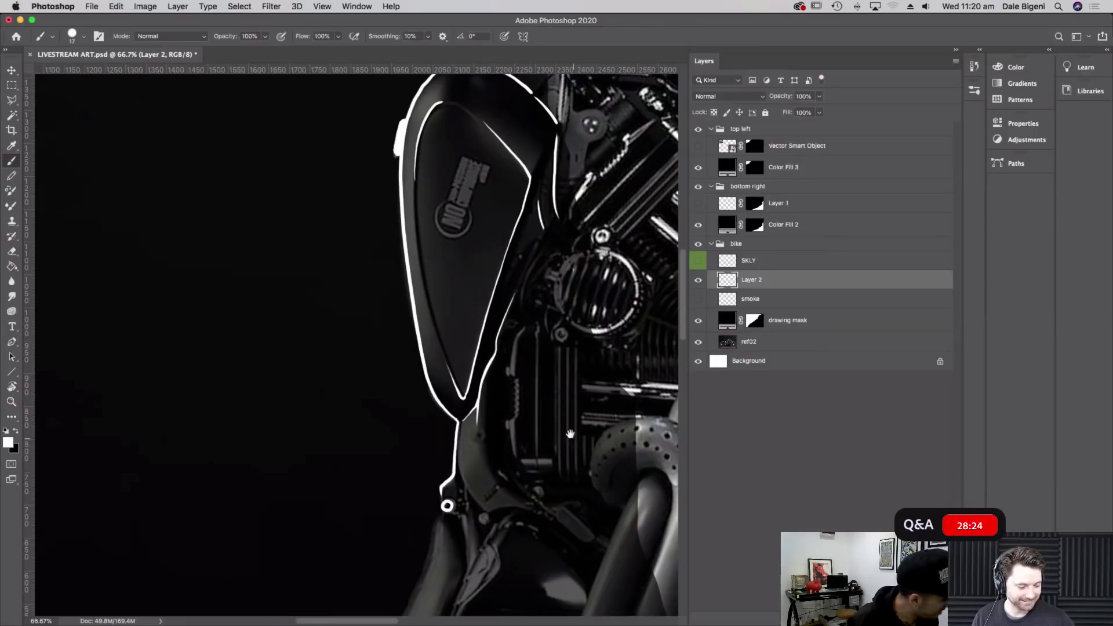
# Trace the rear cylinder head cover below the tank in white, including its outer edge, small tabs and long inner line
pyautogui.hscroll(2, 510, 403)
pyautogui.scroll(-1, 510, 403)
pyautogui.moveTo(475, 446); pyautogui.dragTo(474, 369)
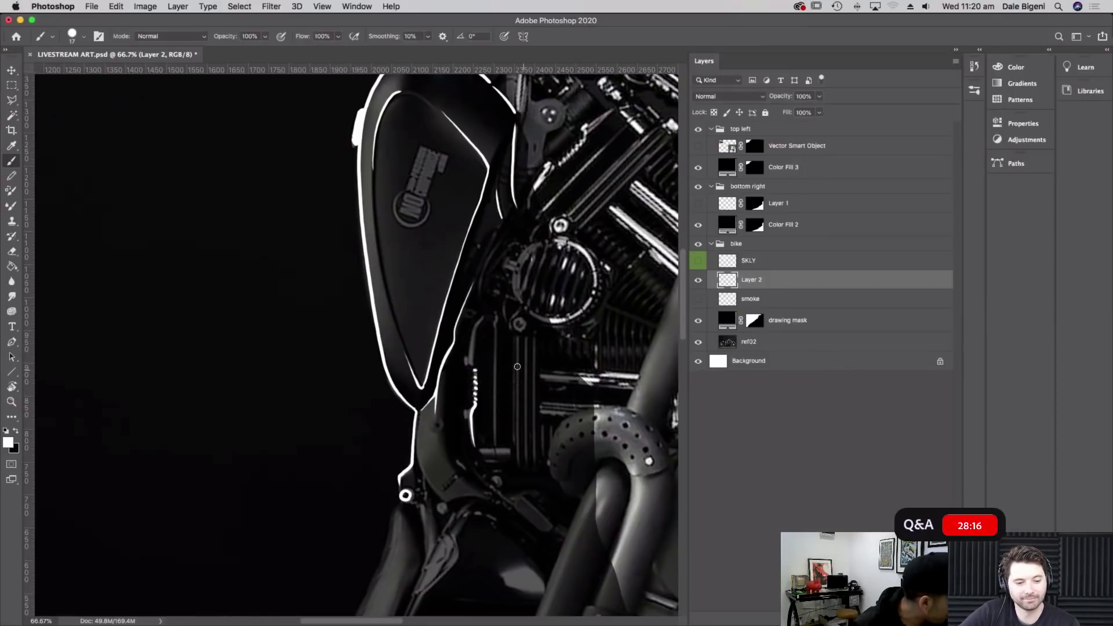
pyautogui.scroll(3, 516, 366)
pyautogui.moveTo(499, 457); pyautogui.dragTo(499, 466)
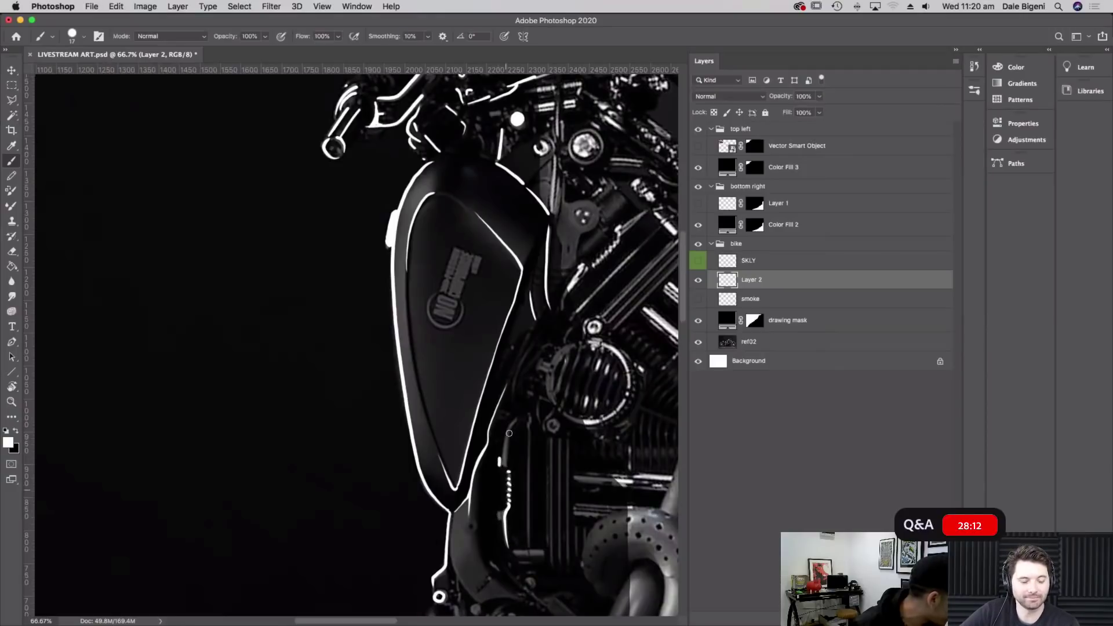
pyautogui.moveTo(505, 463); pyautogui.dragTo(515, 420)
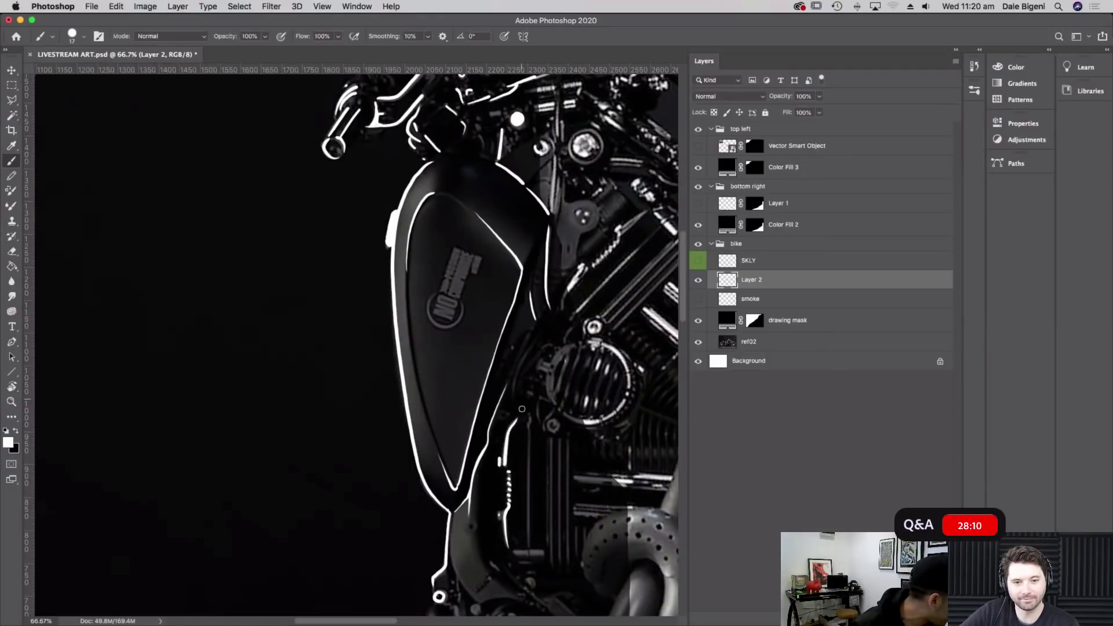
pyautogui.moveTo(500, 512); pyautogui.dragTo(498, 518)
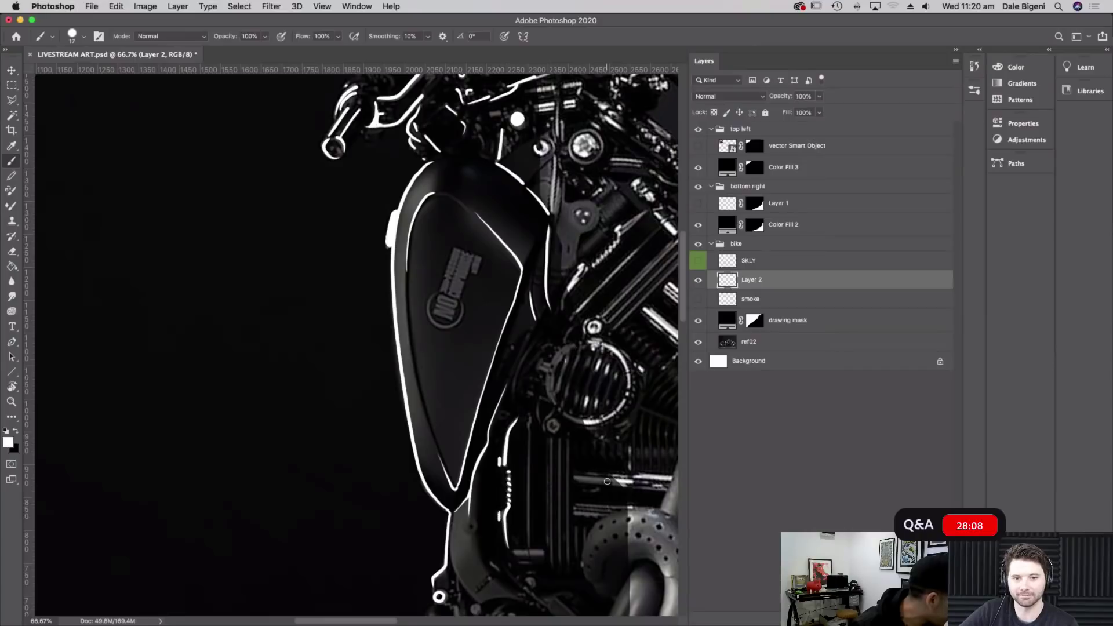
pyautogui.moveTo(528, 548); pyautogui.dragTo(529, 408)
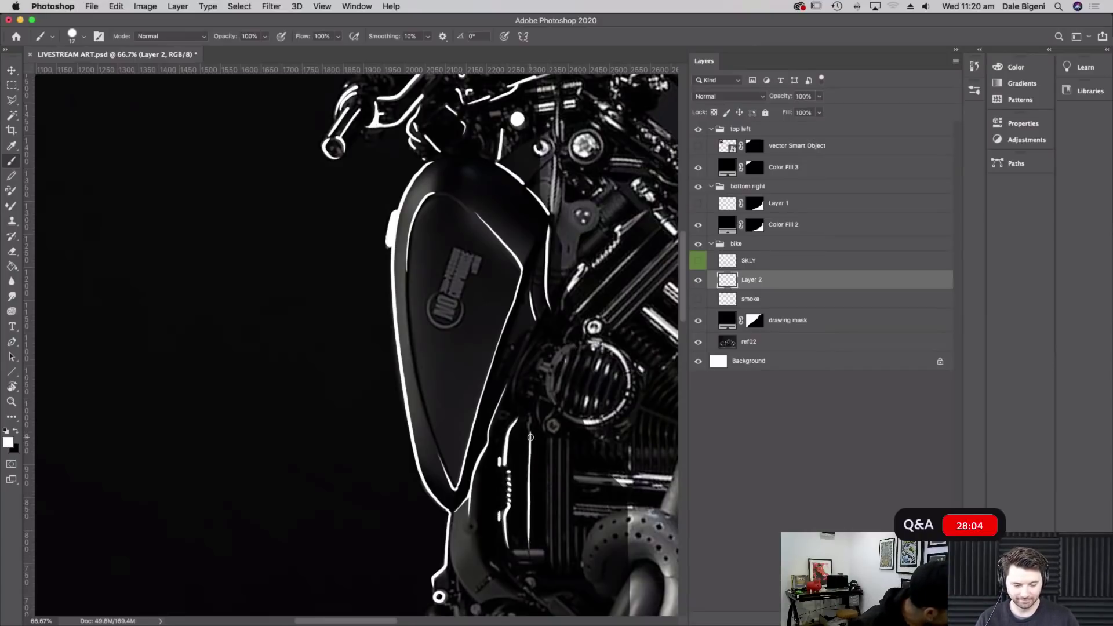
# Trace the bolt beside the round air cleaner and the cover's outer edge and ribs in white
pyautogui.hscroll(2, 530, 400)
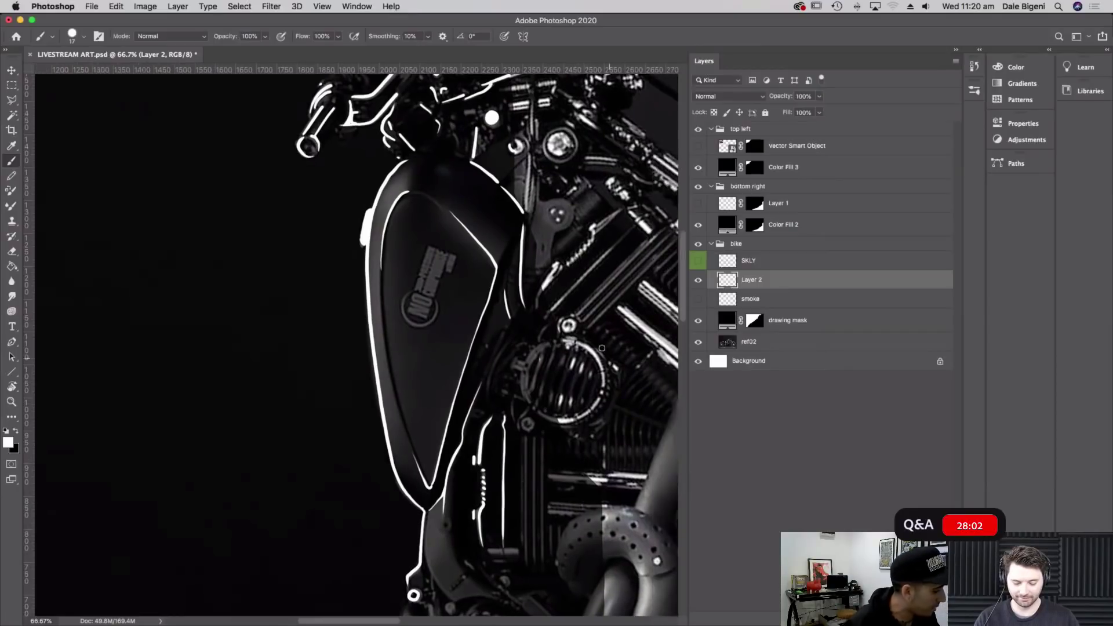
pyautogui.press('r')
pyautogui.moveTo(535, 345)
pyautogui.mouseDown()
pyautogui.moveTo(552, 368)
pyautogui.moveTo(523, 449)
pyautogui.moveTo(554, 358)
pyautogui.moveTo(521, 430)
pyautogui.mouseUp()
pyautogui.press('b')
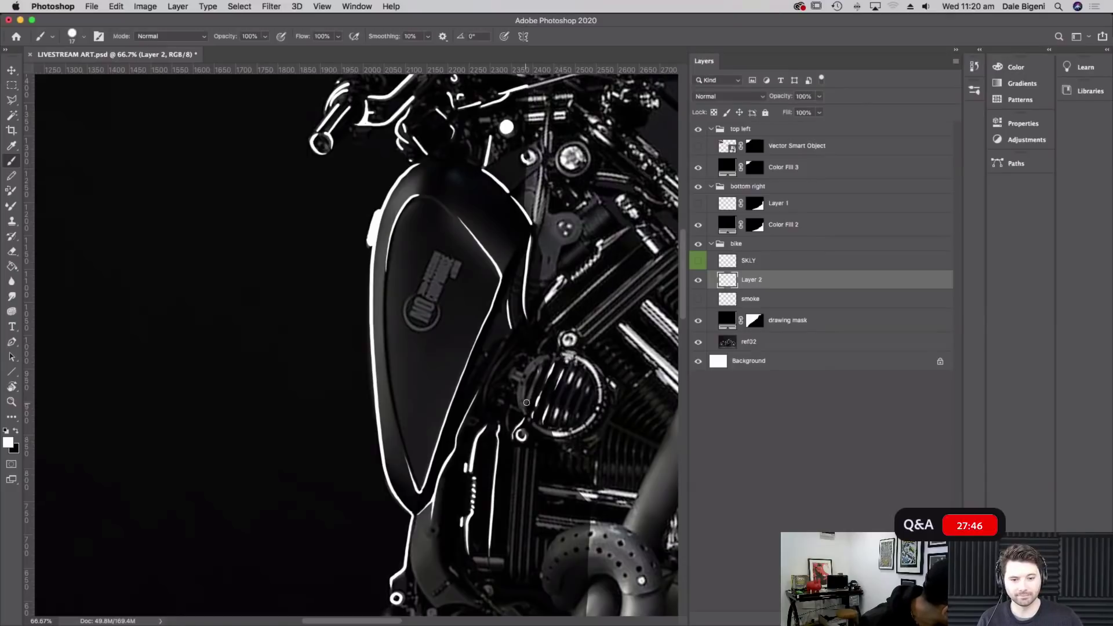
pyautogui.moveTo(522, 379); pyautogui.dragTo(522, 411)
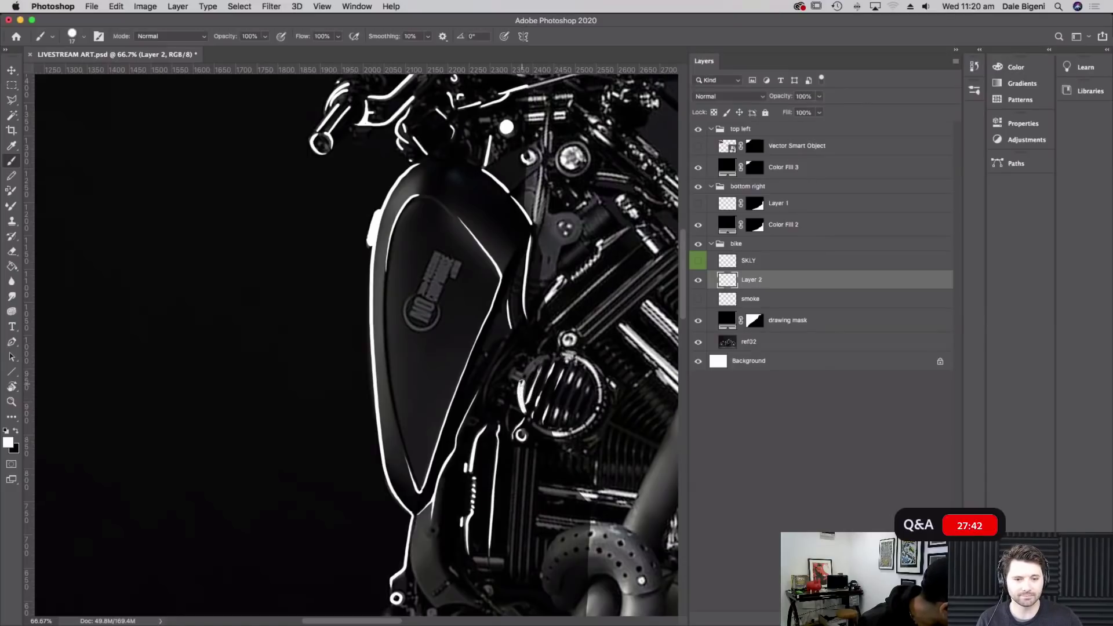
pyautogui.press('r')
pyautogui.moveTo(522, 382)
pyautogui.mouseDown()
pyautogui.moveTo(504, 259)
pyautogui.moveTo(512, 275)
pyautogui.mouseUp()
pyautogui.press('b')
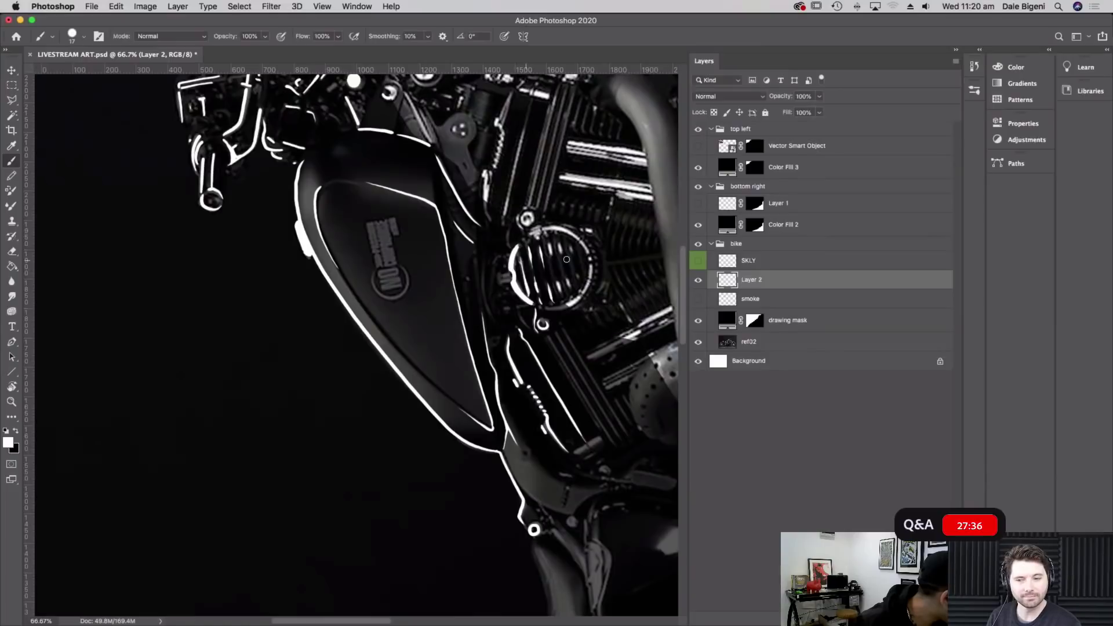
# Select the drawing mask layer and inspect its fill colour without changing it
pyautogui.press('Escape')
pyautogui.scroll(-3, 404, 466)
pyautogui.hscroll(-2, 404, 466)
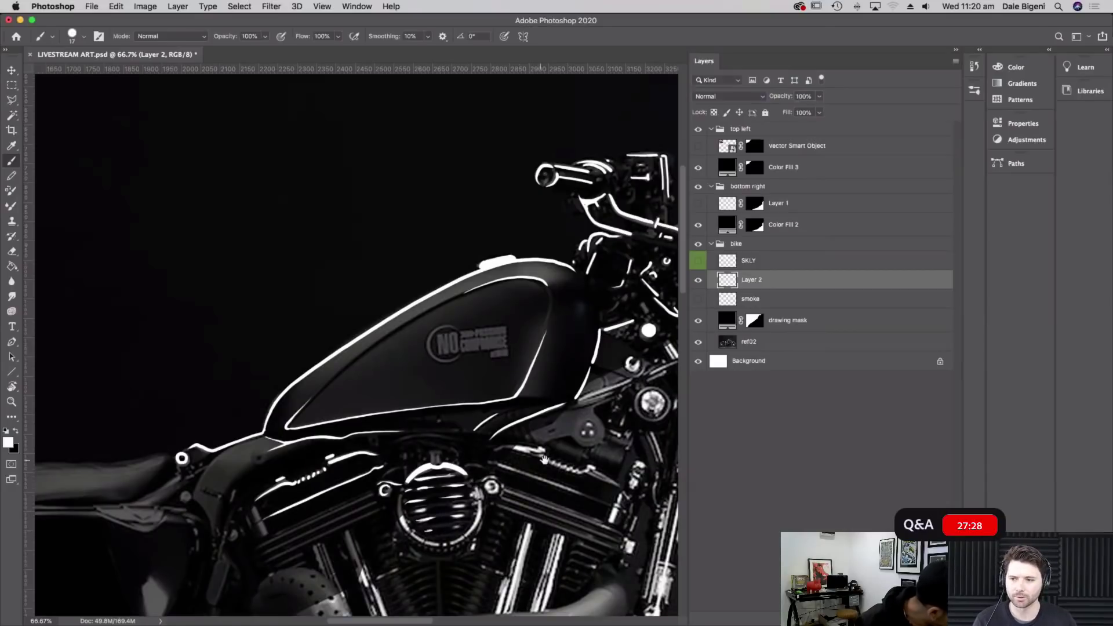
pyautogui.hscroll(-3, 544, 458)
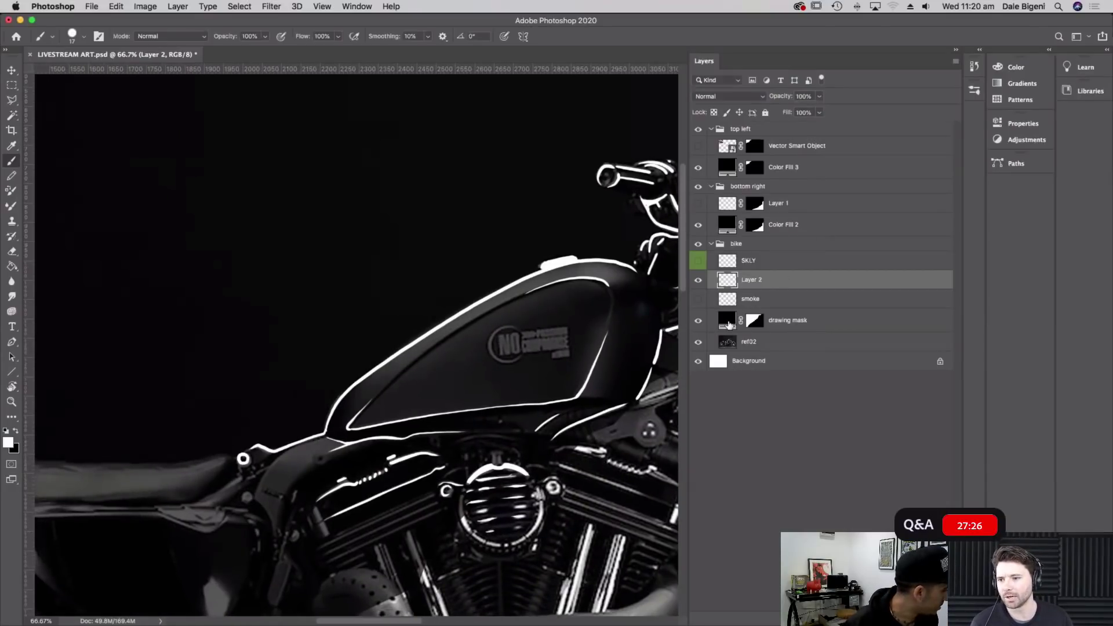
pyautogui.click(732, 320)
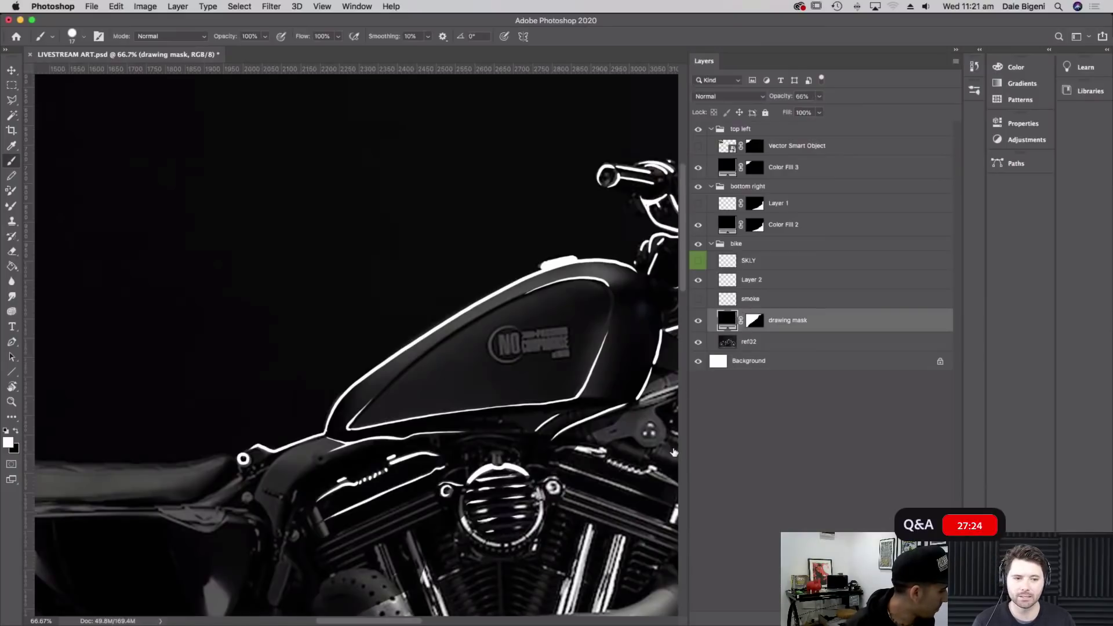
pyautogui.doubleClick(727, 320)
pyautogui.press('Escape')
# Reselect Layer 2 and toggle its visibility off and back on to compare the line art with the reference
pyautogui.press('r')
pyautogui.moveTo(639, 415); pyautogui.dragTo(529, 189)
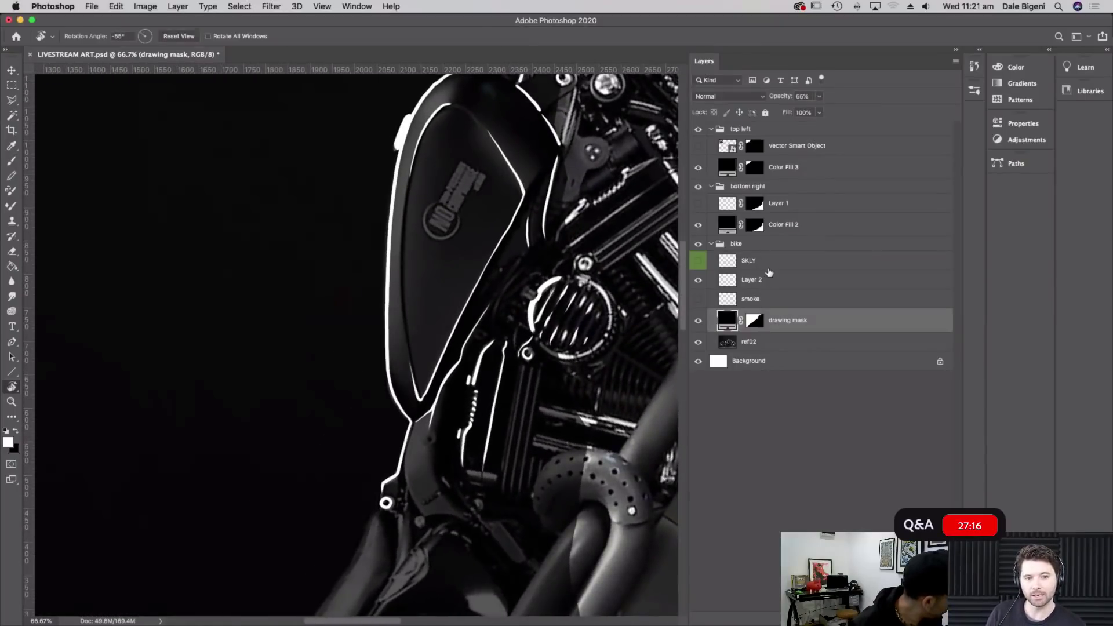
pyautogui.click(755, 283)
pyautogui.click(700, 283)
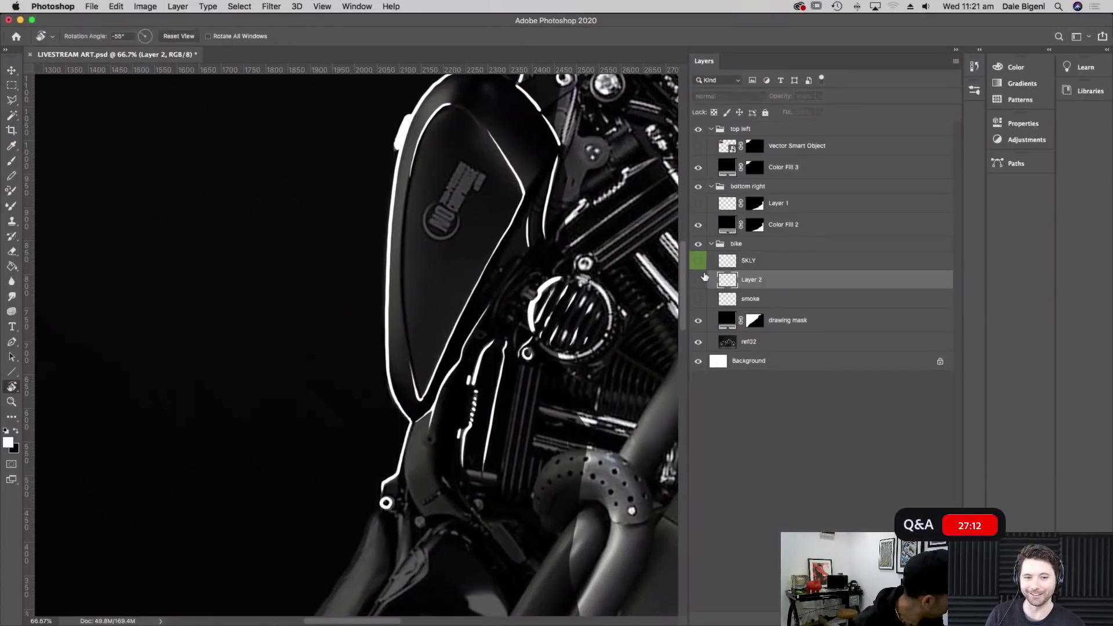
pyautogui.click(699, 284)
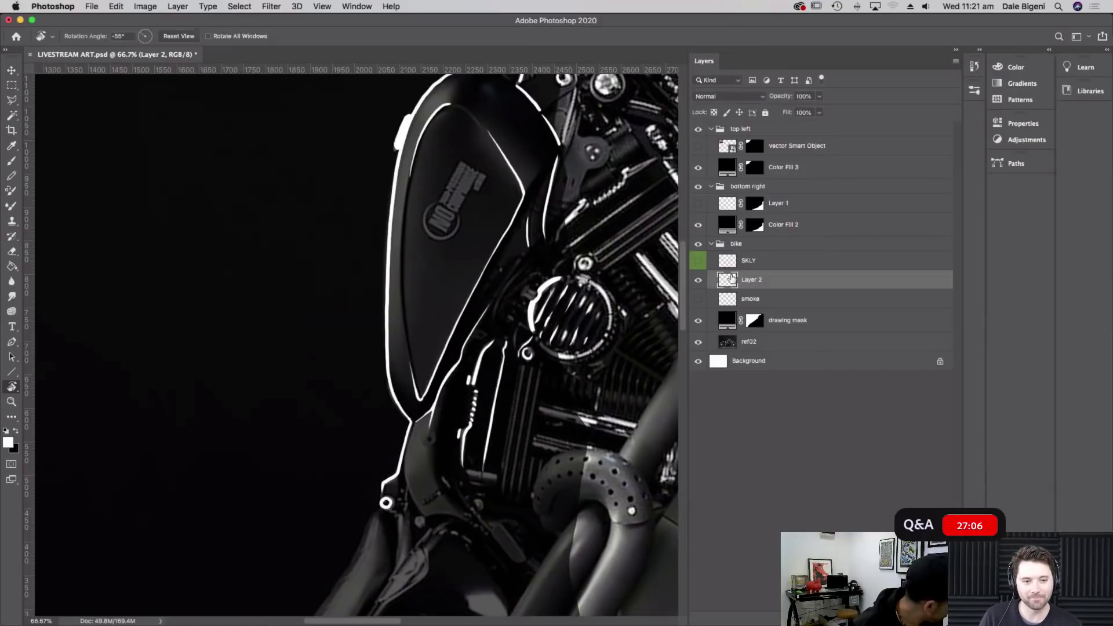
# Trace the rear cylinder's parallel cooling fins in white, plus the short line beside them and the detail by the air-cleaner bolt
pyautogui.click(12, 161)
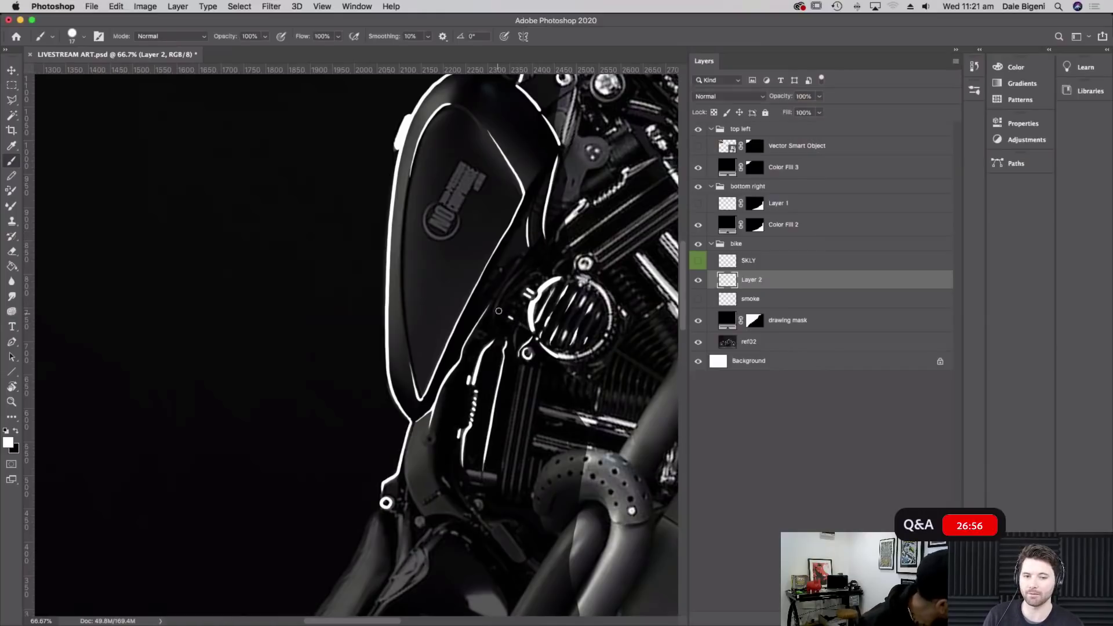
pyautogui.moveTo(524, 326); pyautogui.dragTo(532, 332)
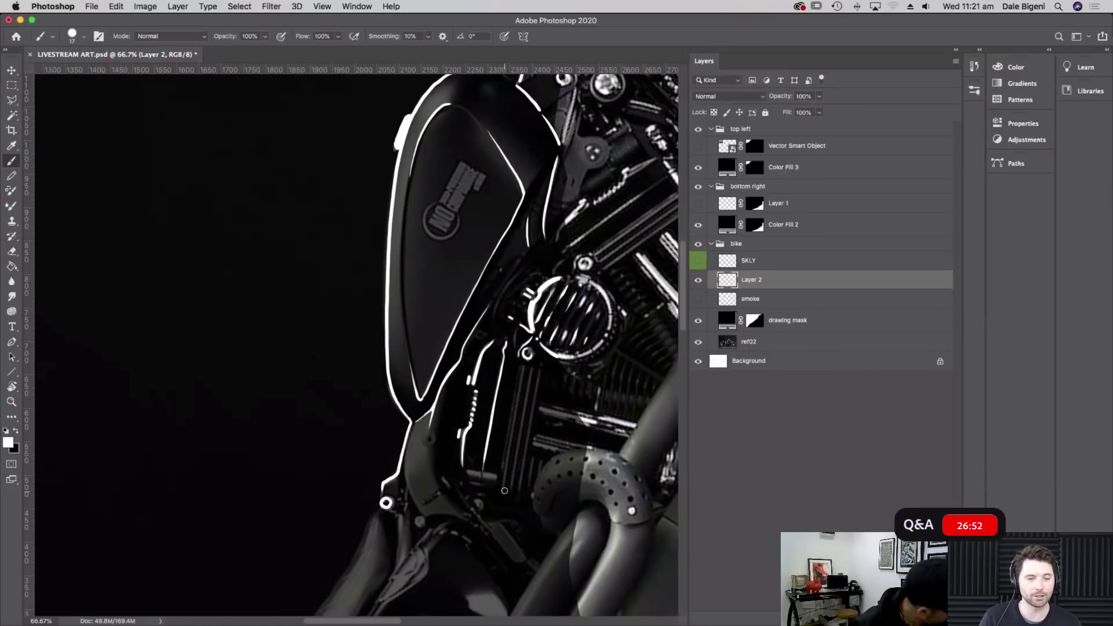
pyautogui.moveTo(503, 490); pyautogui.dragTo(524, 371)
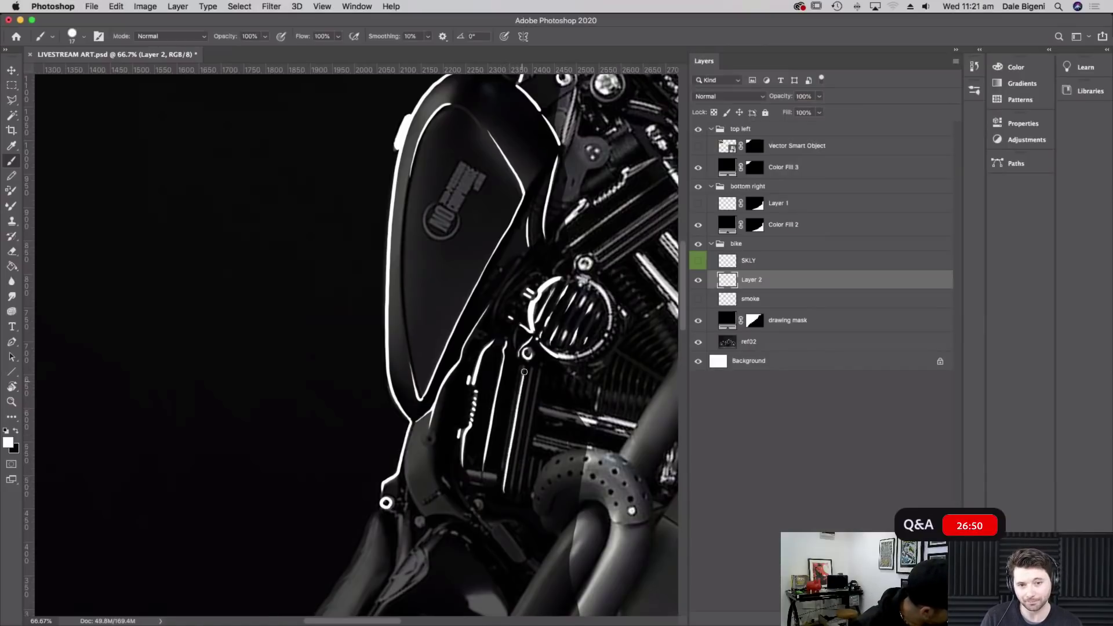
pyautogui.moveTo(512, 493); pyautogui.dragTo(530, 364)
pyautogui.moveTo(520, 493); pyautogui.dragTo(537, 380)
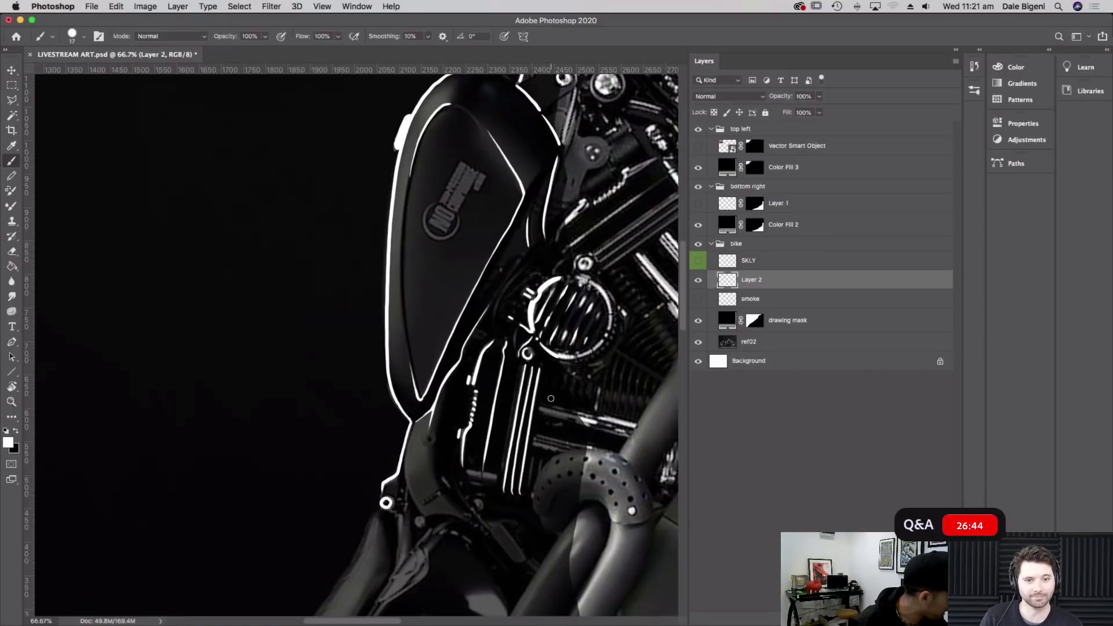
pyautogui.moveTo(528, 486); pyautogui.dragTo(539, 433)
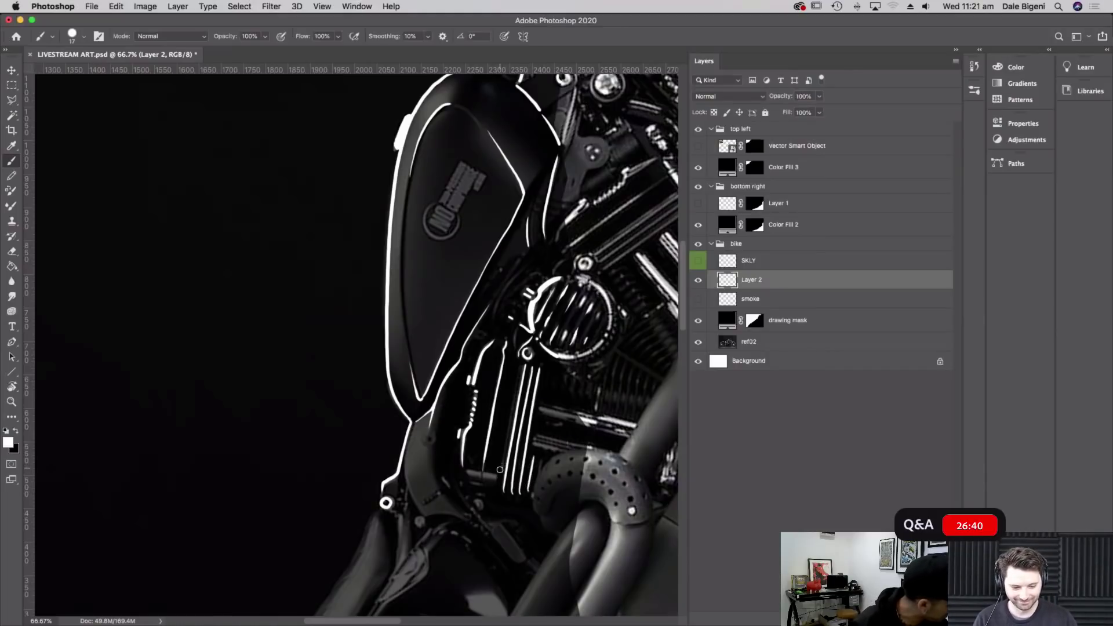
pyautogui.moveTo(500, 467); pyautogui.dragTo(509, 413)
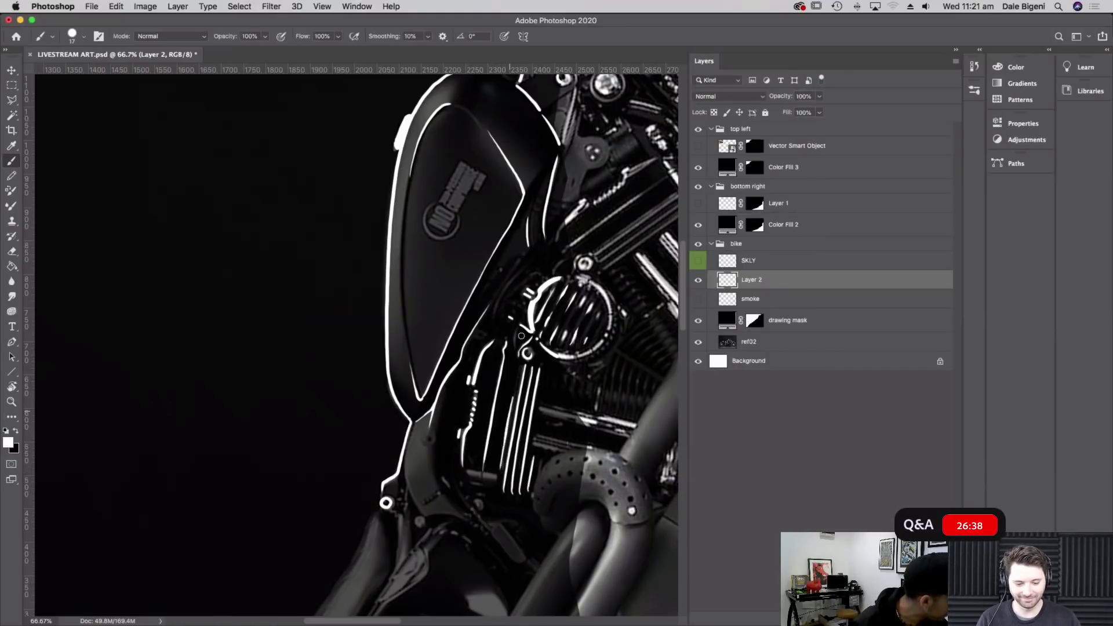
# Reset the canvas rotation and draw the small end details on the seat side of the rear cylinder head in white
pyautogui.press('Escape')
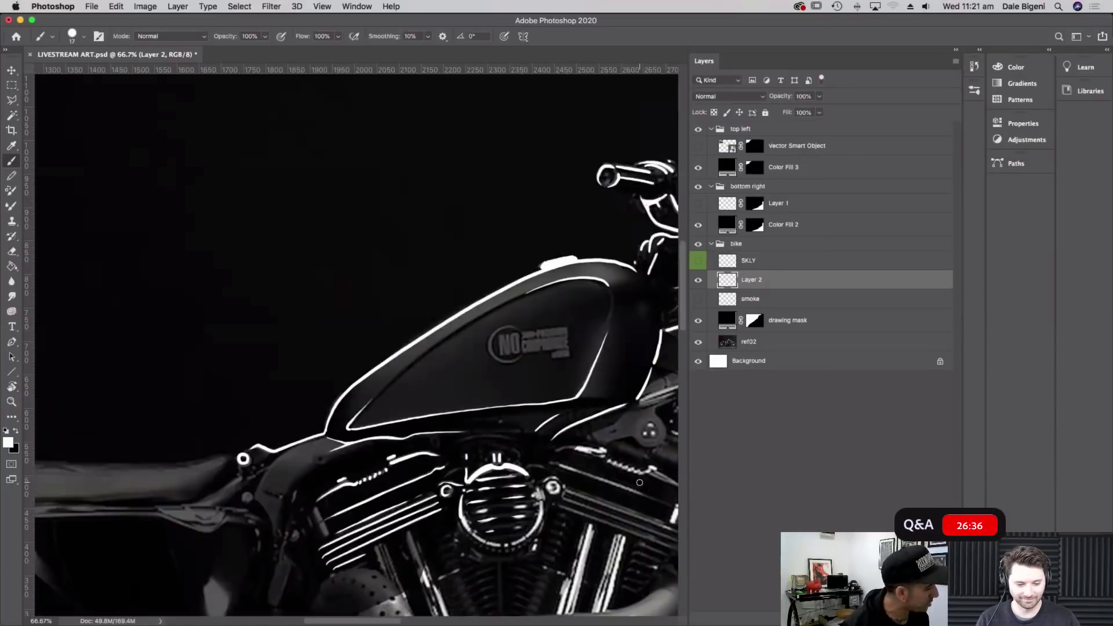
pyautogui.moveTo(560, 523)
pyautogui.mouseDown()
pyautogui.moveTo(619, 505)
pyautogui.moveTo(645, 445)
pyautogui.mouseUp()
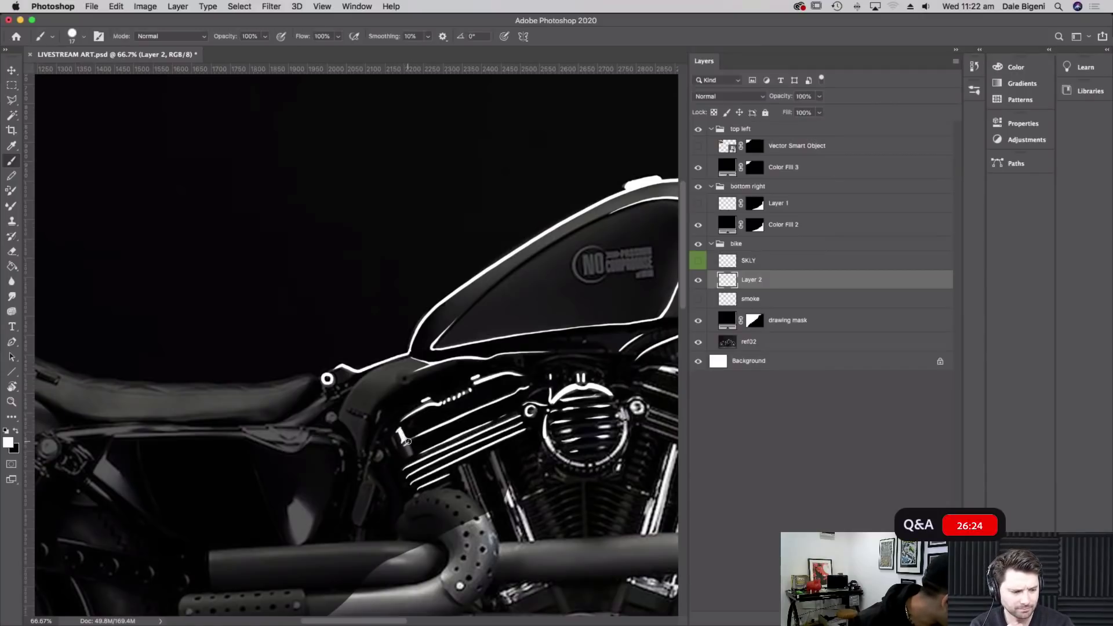
pyautogui.moveTo(409, 455)
pyautogui.mouseDown()
pyautogui.moveTo(391, 434)
pyautogui.moveTo(406, 462)
pyautogui.mouseUp()
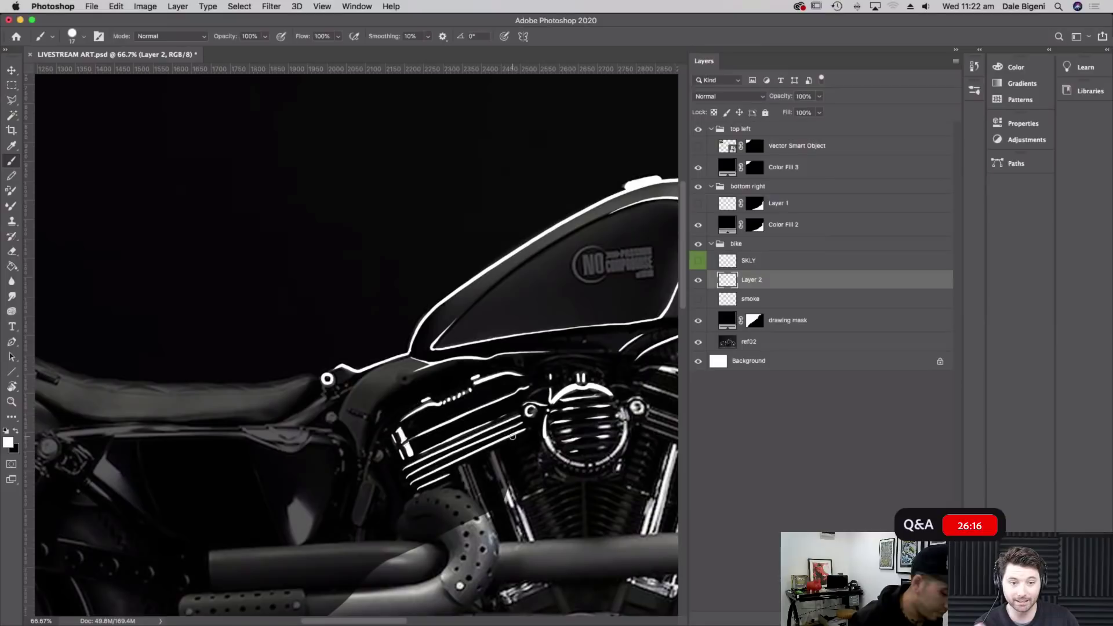
# Outline the narrow rounded part below the rear cylinder in white, including its side tab, connecting arm and small bolt
pyautogui.press('r')
pyautogui.moveTo(512, 436)
pyautogui.mouseDown()
pyautogui.moveTo(367, 516)
pyautogui.moveTo(386, 489)
pyautogui.mouseUp()
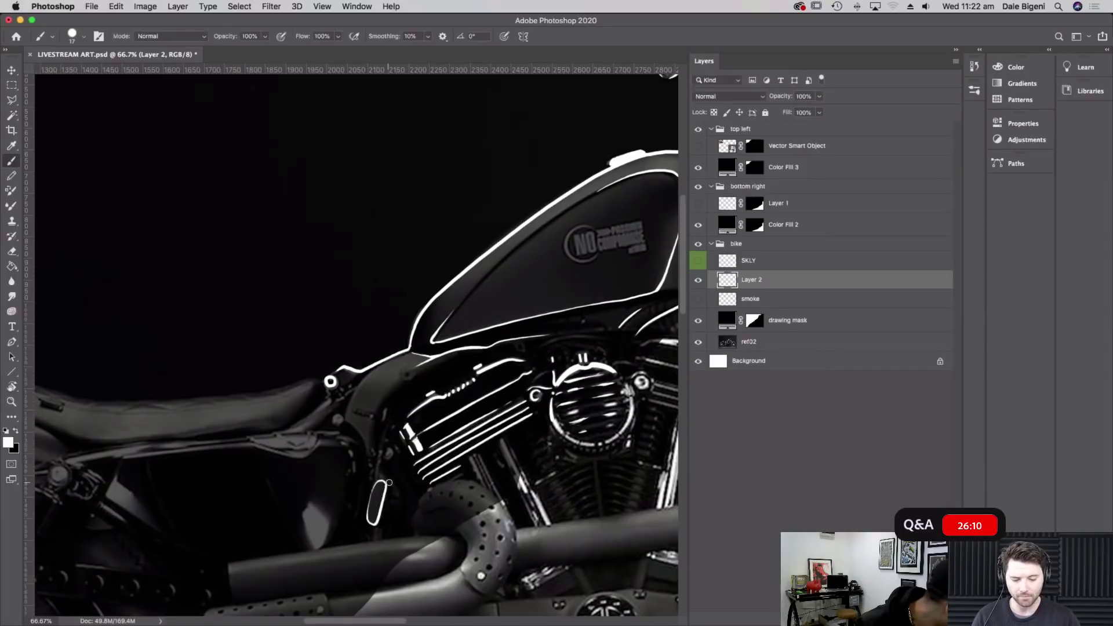
pyautogui.moveTo(384, 480); pyautogui.dragTo(394, 488)
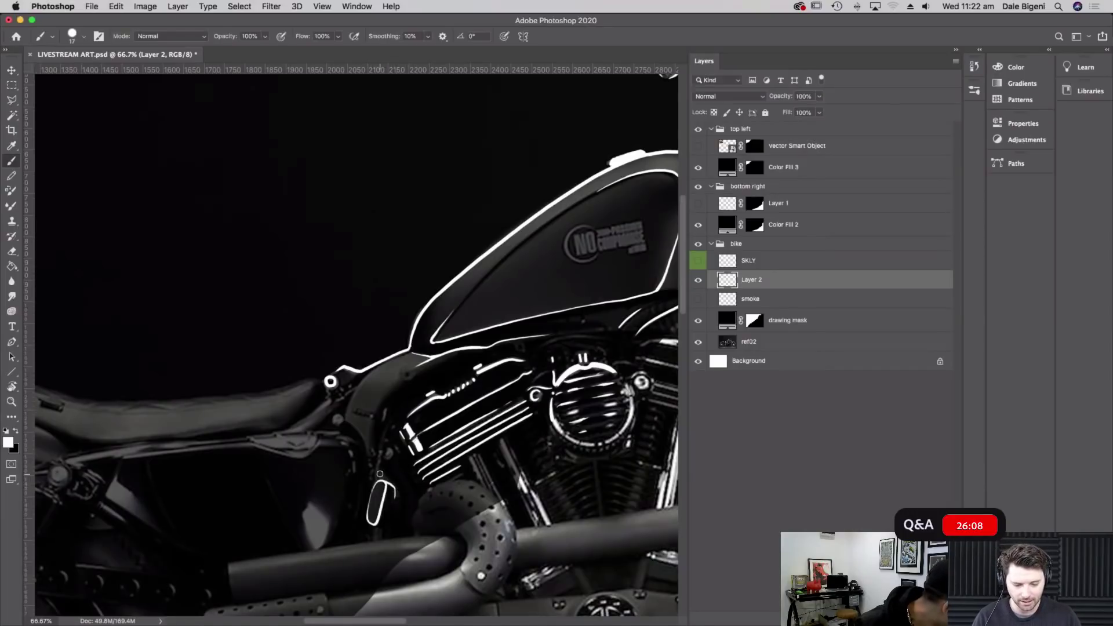
pyautogui.moveTo(376, 478); pyautogui.dragTo(379, 459)
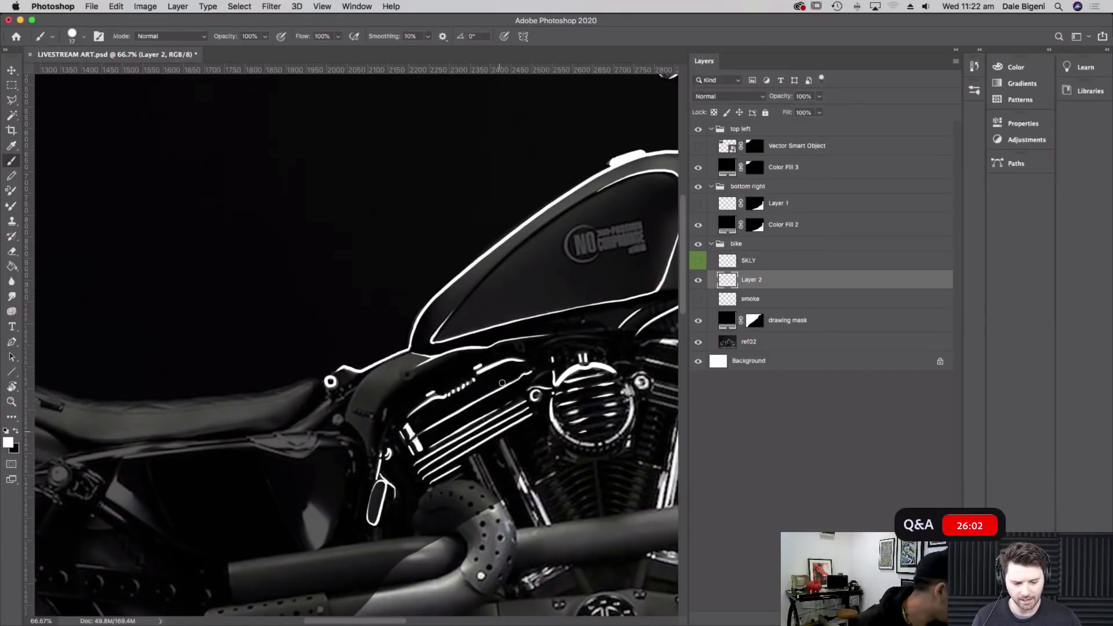
# Trace the curved frame panel behind the rear cylinder in white, including its inner and outer edges and its bolt
pyautogui.press('r')
pyautogui.moveTo(606, 435)
pyautogui.mouseDown()
pyautogui.moveTo(565, 313)
pyautogui.moveTo(447, 342)
pyautogui.mouseUp()
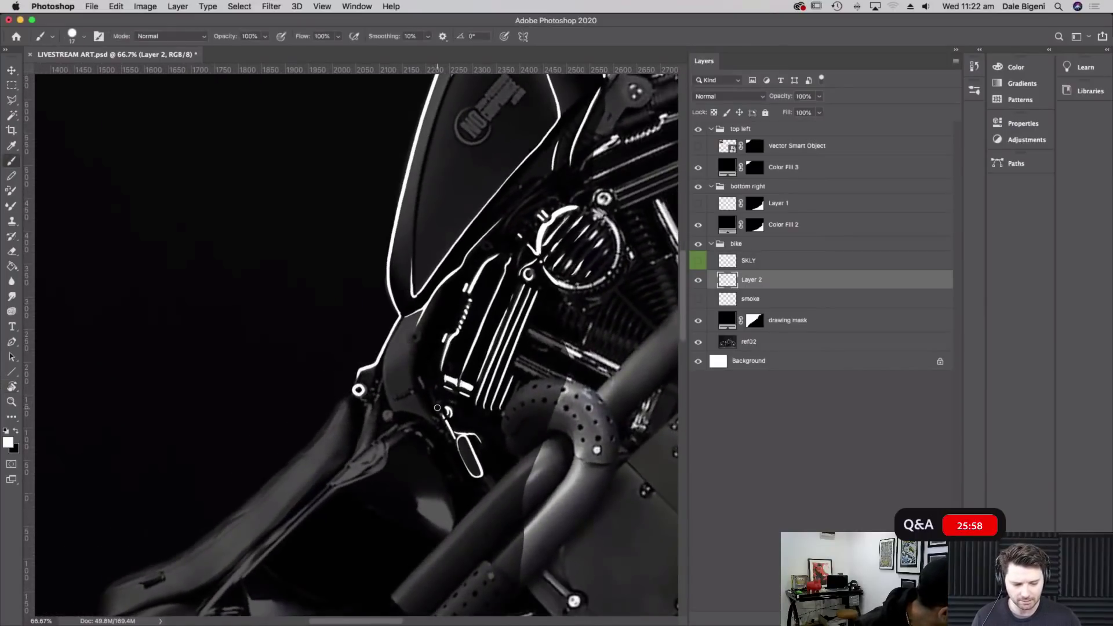
pyautogui.moveTo(435, 401)
pyautogui.mouseDown()
pyautogui.moveTo(430, 372)
pyautogui.moveTo(467, 284)
pyautogui.mouseUp()
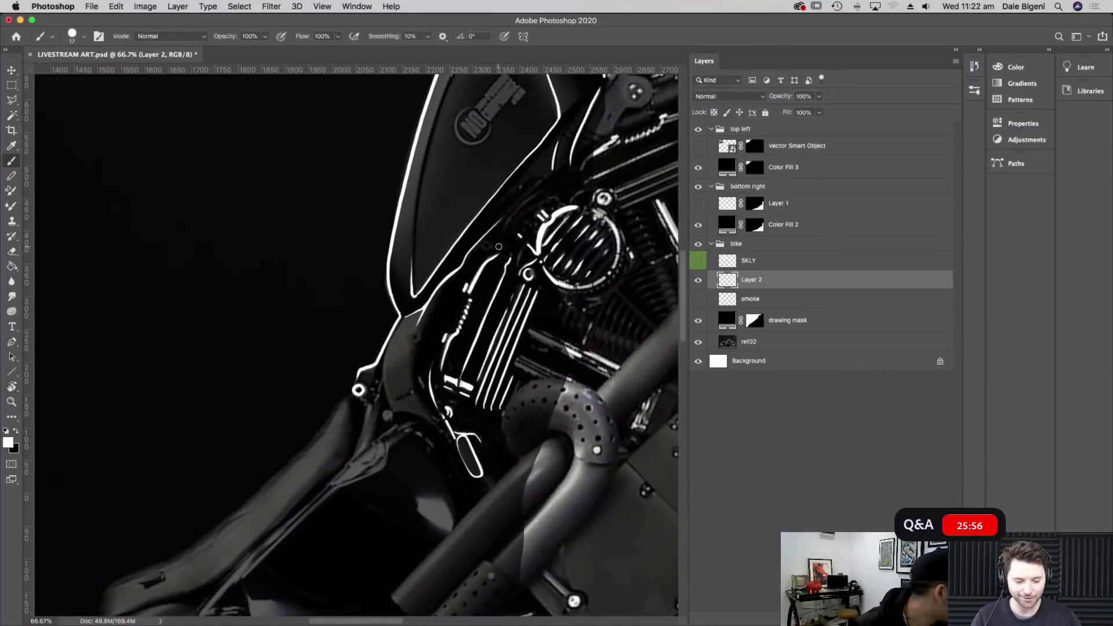
pyautogui.moveTo(394, 411)
pyautogui.mouseDown()
pyautogui.moveTo(384, 364)
pyautogui.moveTo(407, 305)
pyautogui.mouseUp()
pyautogui.press('super+z')
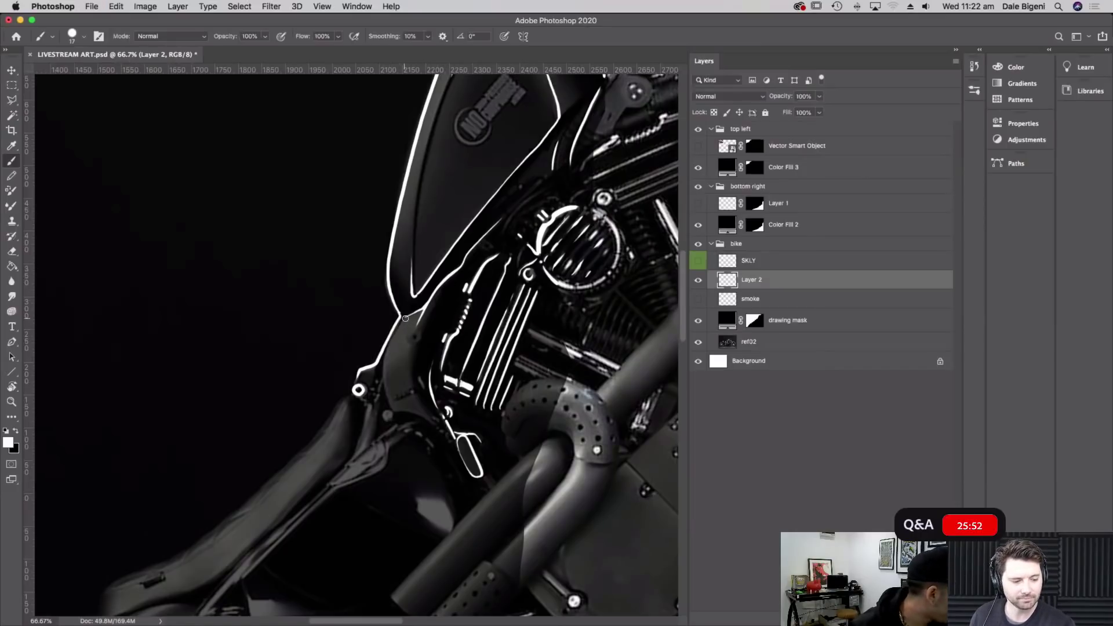
pyautogui.moveTo(401, 322)
pyautogui.mouseDown()
pyautogui.moveTo(383, 367)
pyautogui.moveTo(394, 409)
pyautogui.moveTo(438, 429)
pyautogui.mouseUp()
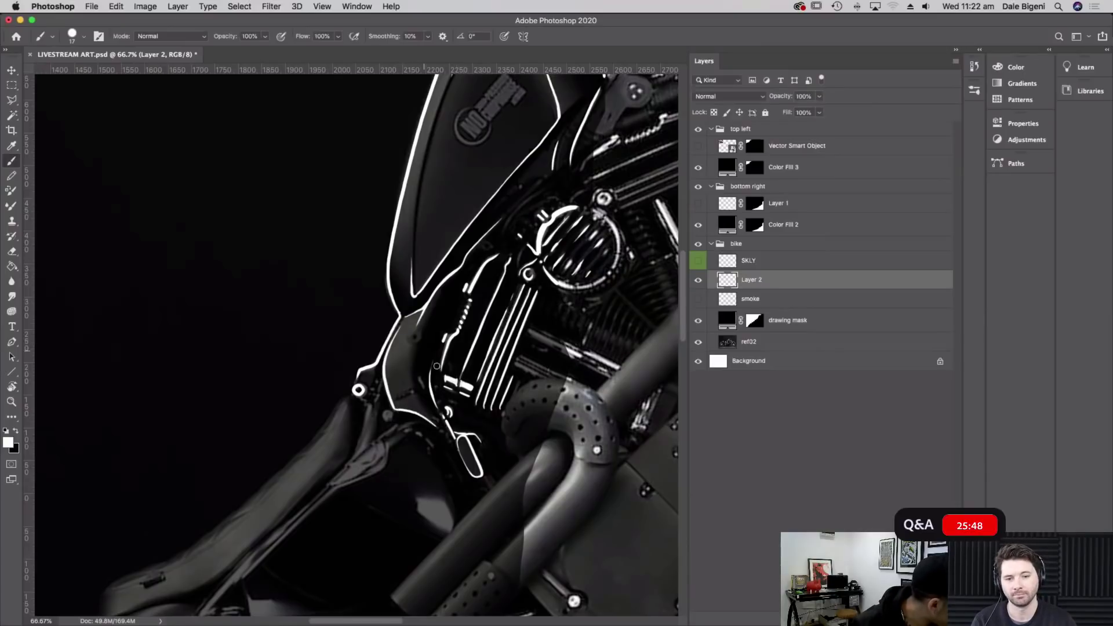
pyautogui.moveTo(412, 350)
pyautogui.mouseDown()
pyautogui.moveTo(408, 378)
pyautogui.moveTo(436, 422)
pyautogui.mouseUp()
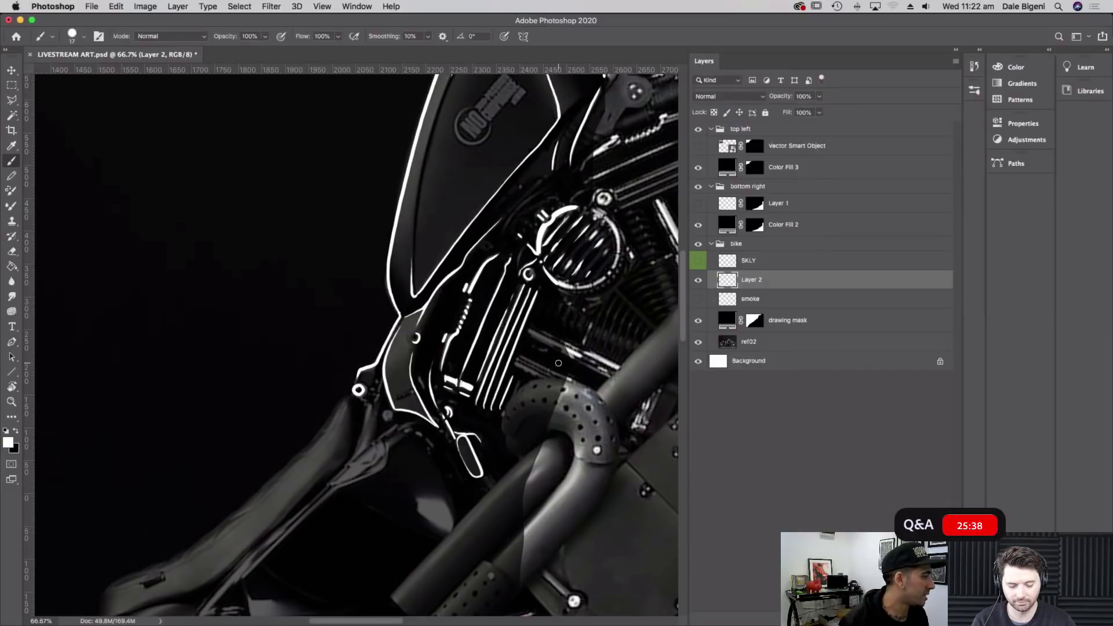
# Complete the fuel tank's front edge in white and add the small bolt and lines under the tank above the air cleaner
pyautogui.press('Escape')
pyautogui.moveTo(557, 362)
pyautogui.mouseDown()
pyautogui.moveTo(313, 359)
pyautogui.moveTo(400, 446)
pyautogui.moveTo(478, 557)
pyautogui.moveTo(459, 568)
pyautogui.mouseUp()
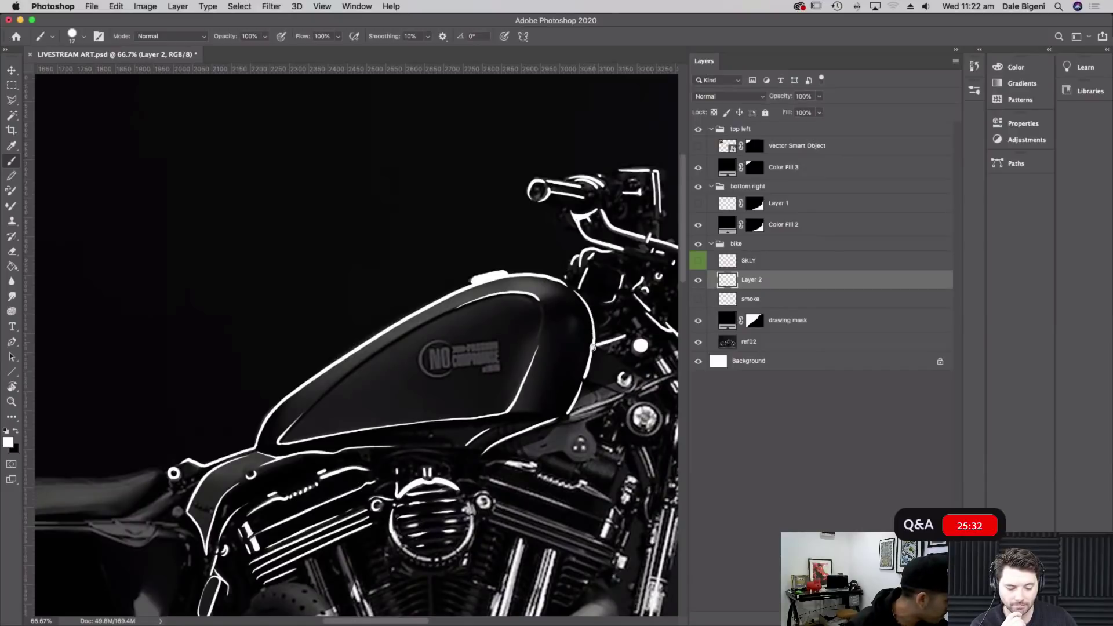
pyautogui.moveTo(574, 294); pyautogui.dragTo(589, 356)
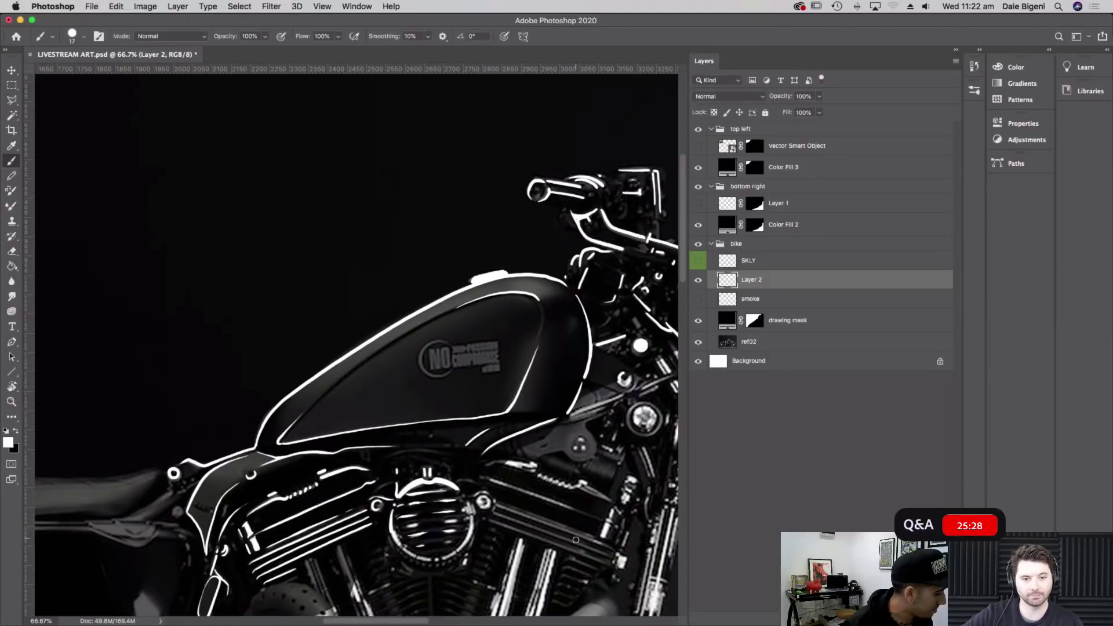
pyautogui.moveTo(550, 457); pyautogui.dragTo(672, 514)
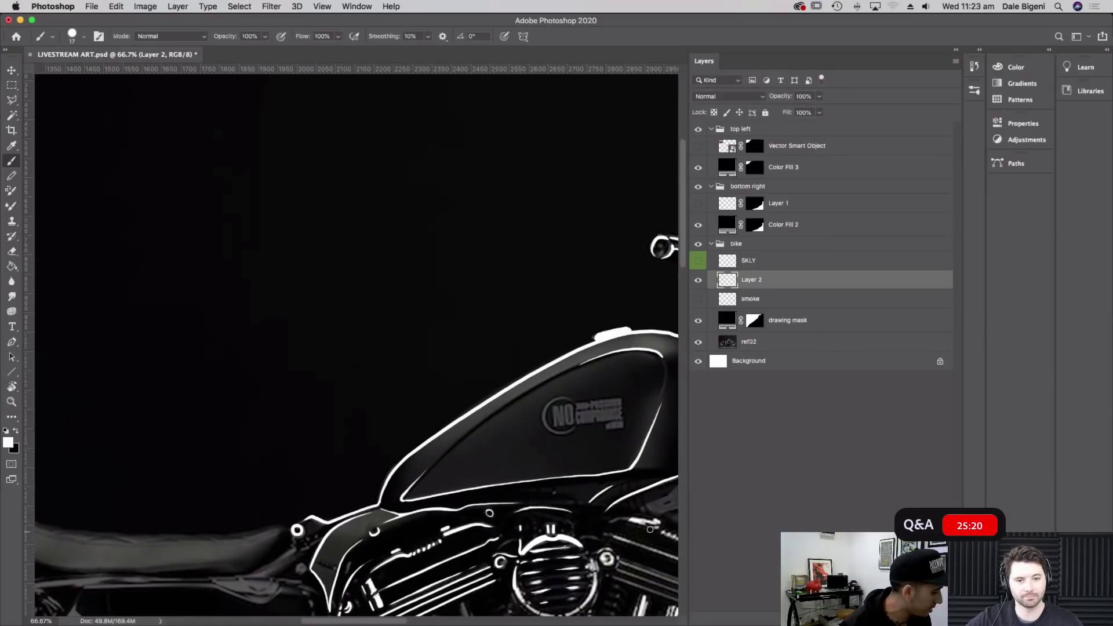
# Rotate the canvas and trace the upper exhaust pipe's long outer edge and open end in white
pyautogui.moveTo(592, 438); pyautogui.dragTo(638, 267)
pyautogui.press('r')
pyautogui.moveTo(571, 442)
pyautogui.mouseDown()
pyautogui.moveTo(501, 236)
pyautogui.moveTo(467, 247)
pyautogui.moveTo(553, 190)
pyautogui.mouseUp()
pyautogui.press('b')
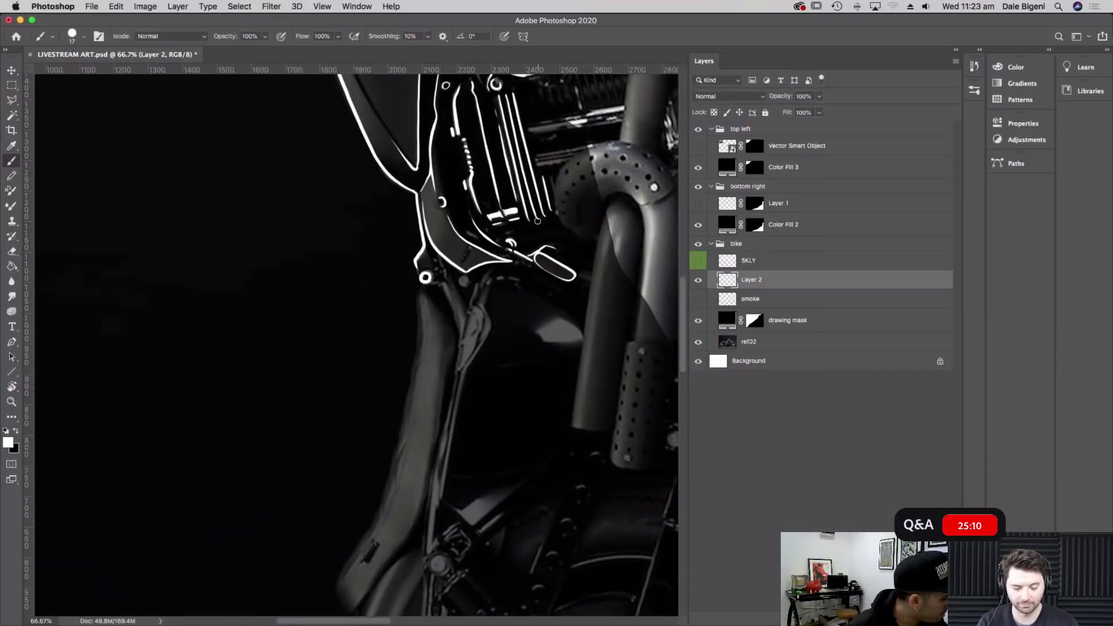
pyautogui.moveTo(606, 214)
pyautogui.mouseDown()
pyautogui.moveTo(576, 410)
pyautogui.moveTo(583, 433)
pyautogui.moveTo(614, 433)
pyautogui.mouseUp()
pyautogui.scroll(-2, 636, 324)
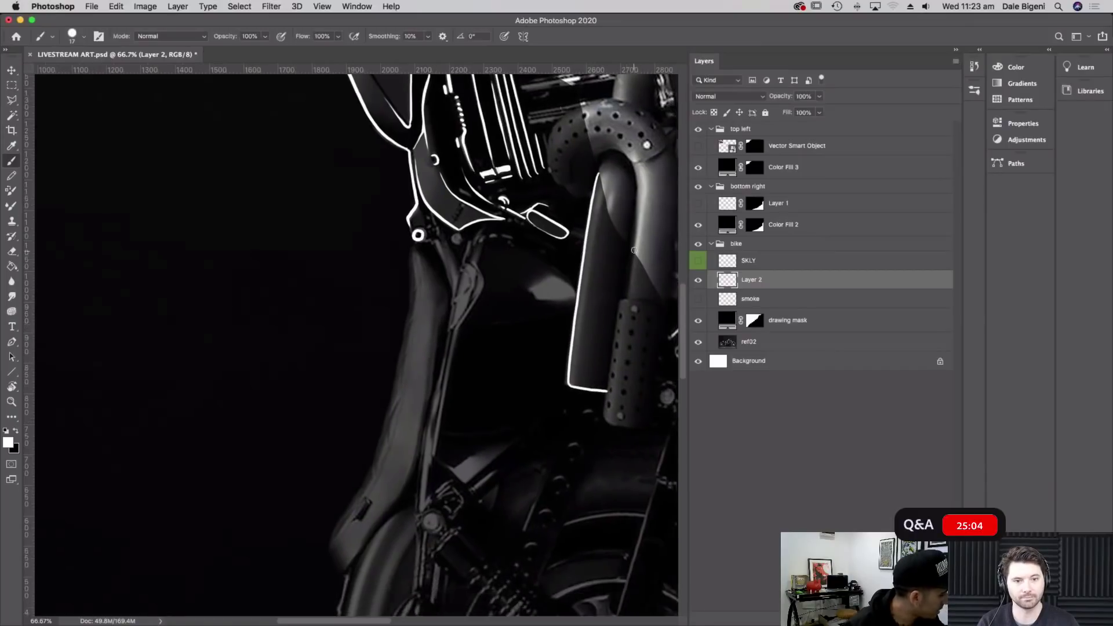
# Trace the lower exhaust pipe's edge in white, continuing around the perforated heat shield to its end
pyautogui.moveTo(633, 250); pyautogui.dragTo(609, 424)
pyautogui.hscroll(5, 657, 406)
pyautogui.scroll(-2, 656, 406)
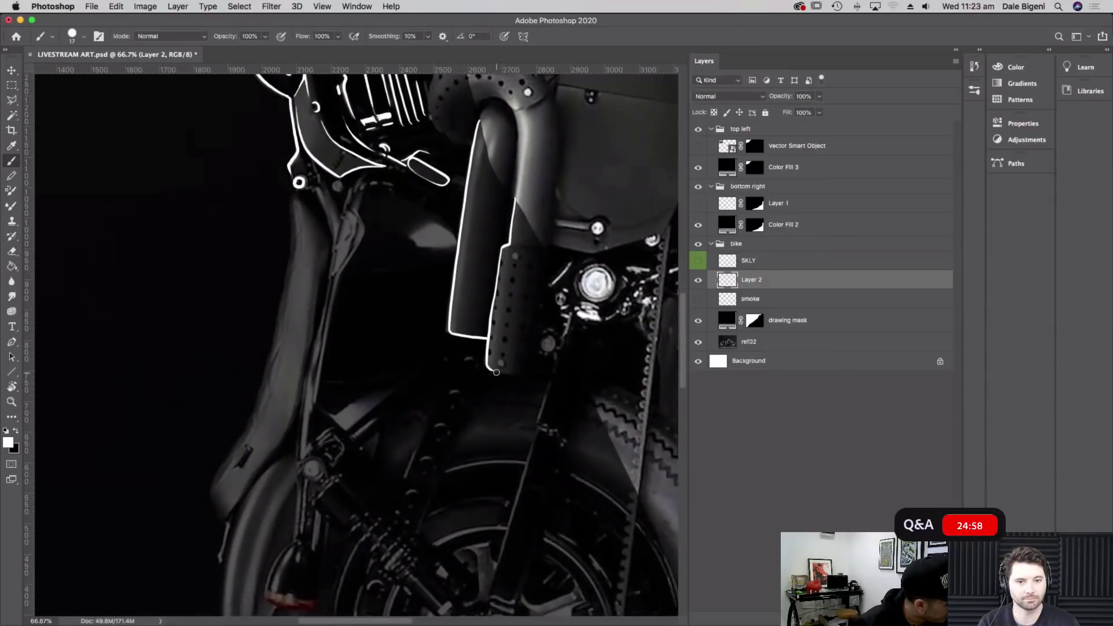
pyautogui.moveTo(490, 369); pyautogui.dragTo(503, 371)
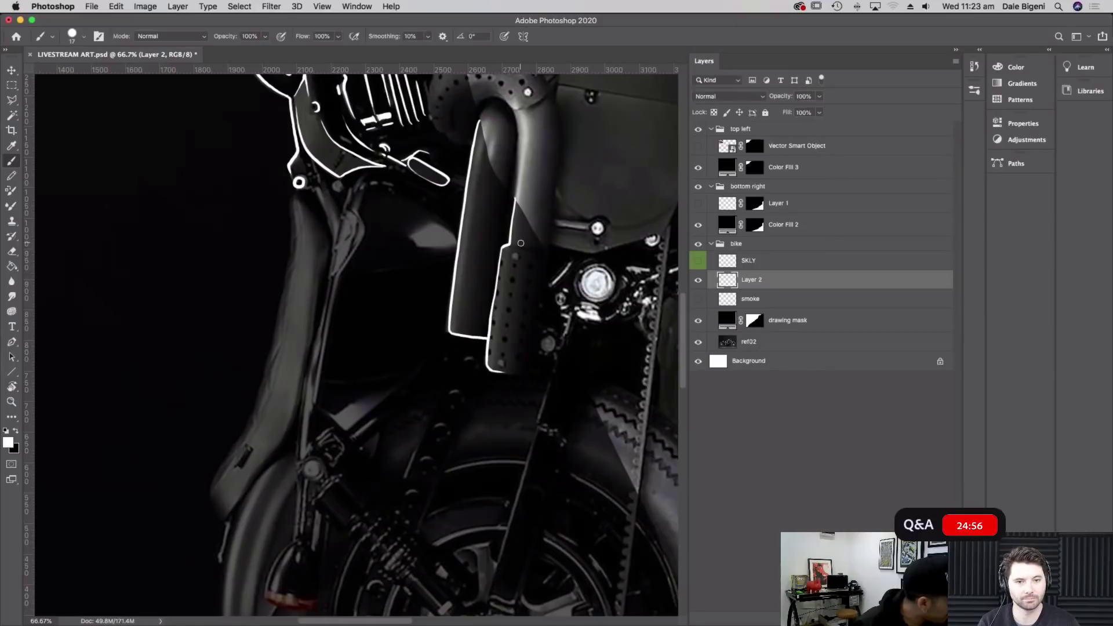
# Draw a long white highlight line just inside the upper exhaust pipe's outer edge, undoing the first attempt
pyautogui.scroll(5, 521, 146)
pyautogui.hscroll(-2, 521, 146)
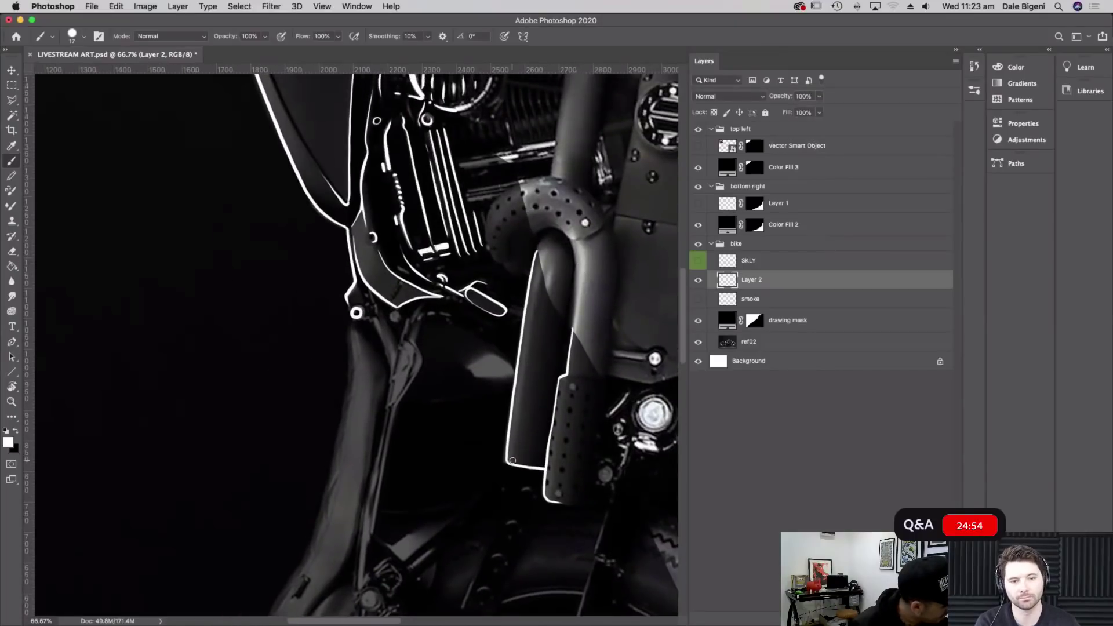
pyautogui.moveTo(514, 455); pyautogui.dragTo(519, 377)
pyautogui.press('super+z')
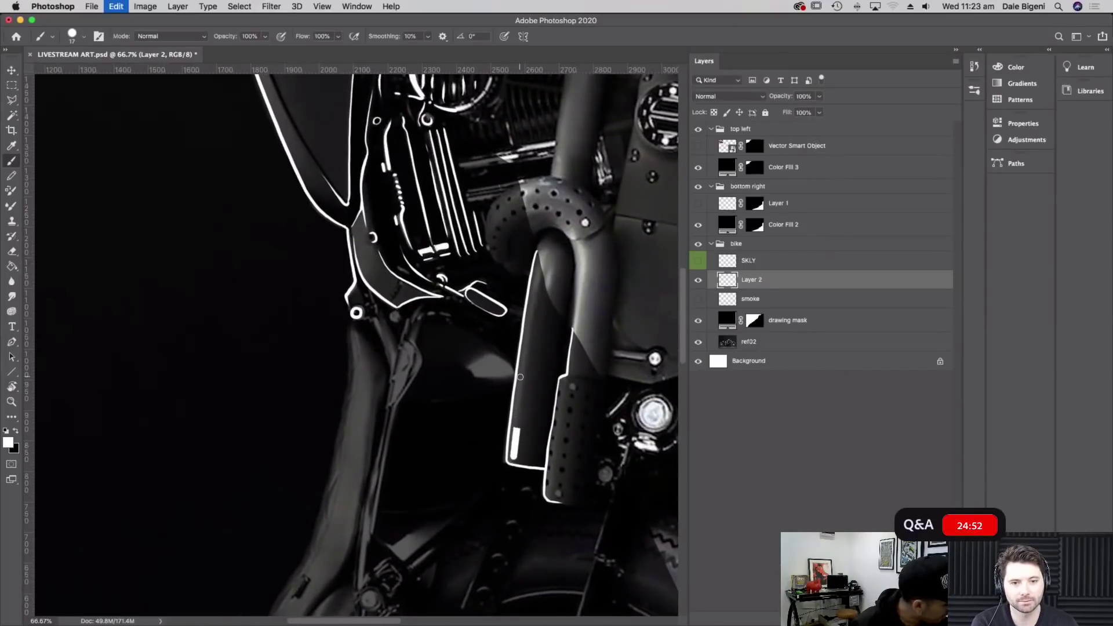
pyautogui.press('super+z')
pyautogui.moveTo(512, 459); pyautogui.dragTo(538, 271)
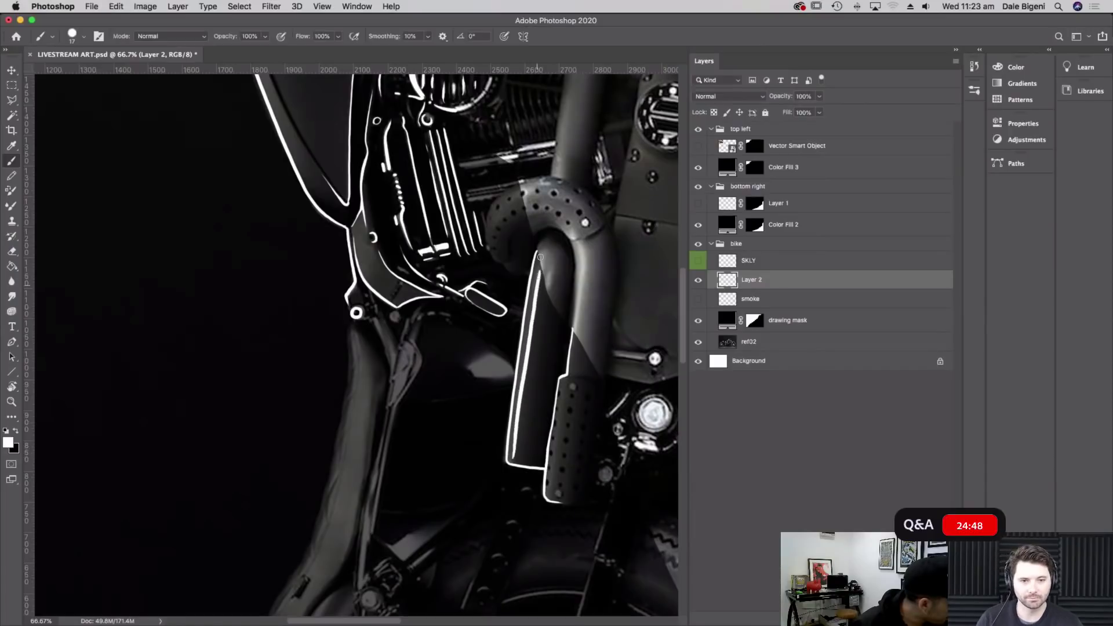
# Mark the rows of holes on the perforated exhaust heat shield with small white strokes, undoing the last unwanted stroke
pyautogui.scroll(-2, 502, 347)
pyautogui.hscroll(1, 501, 347)
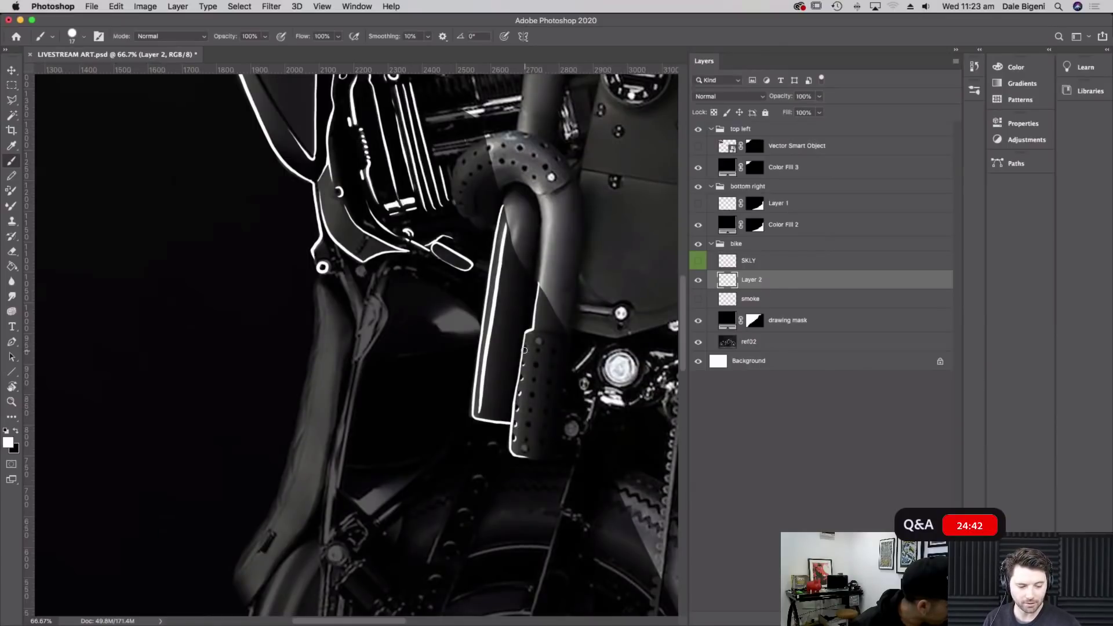
pyautogui.moveTo(528, 440); pyautogui.dragTo(528, 427)
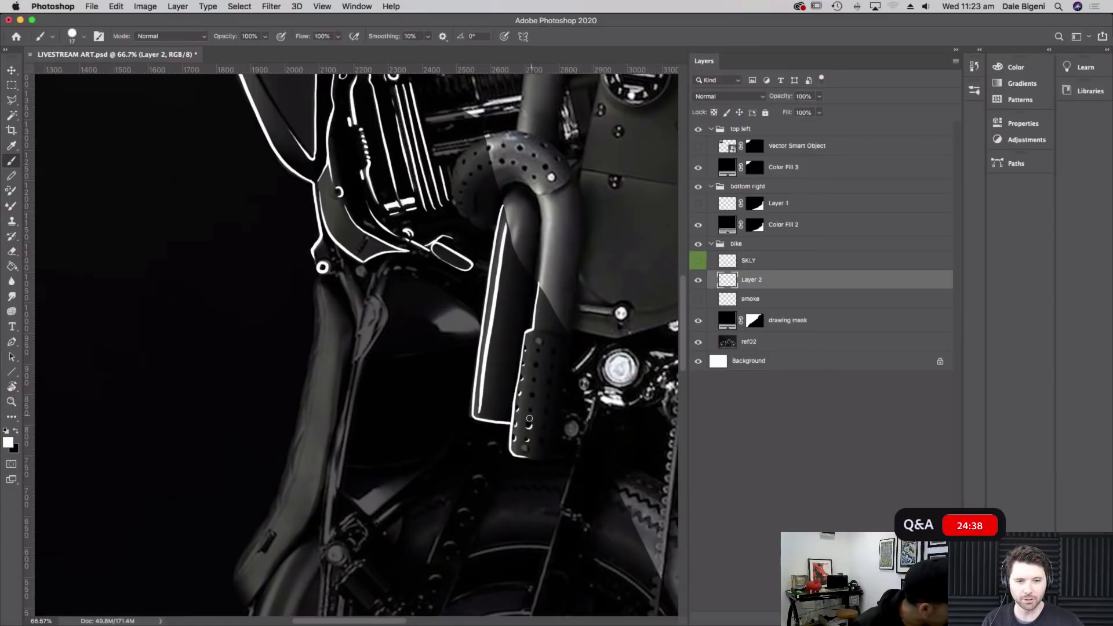
pyautogui.moveTo(532, 410); pyautogui.dragTo(535, 368)
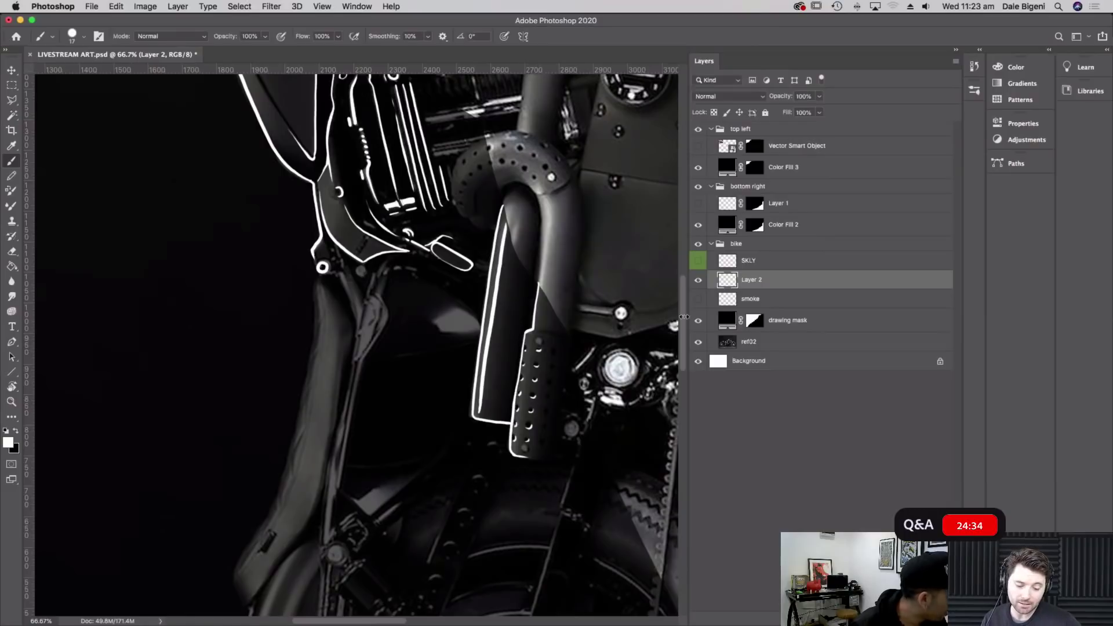
pyautogui.moveTo(587, 387); pyautogui.dragTo(588, 436)
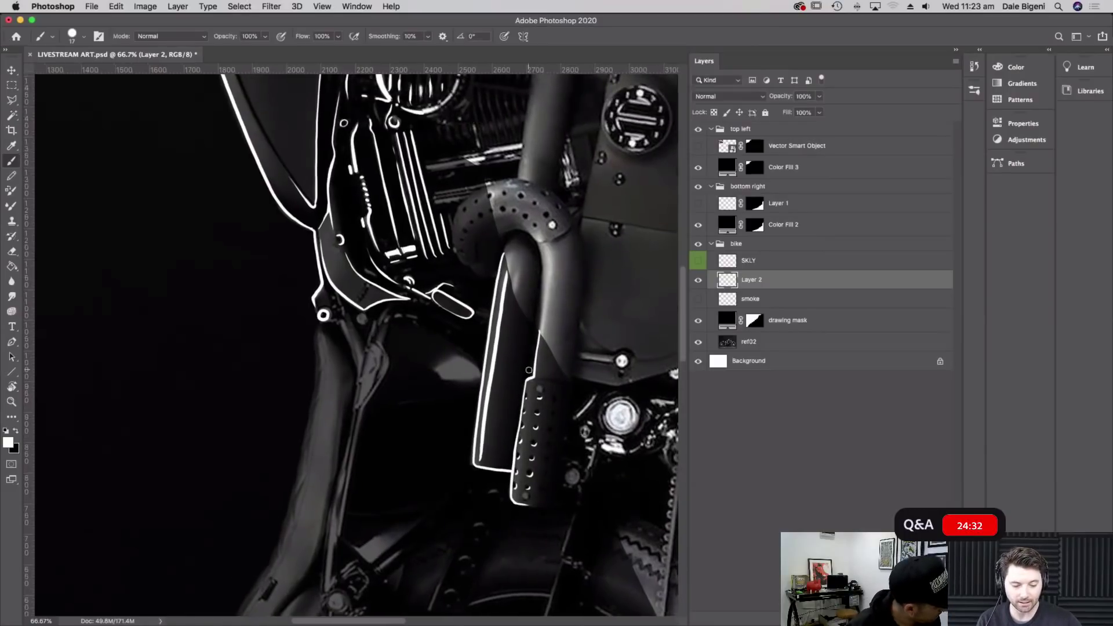
pyautogui.press('super+z')
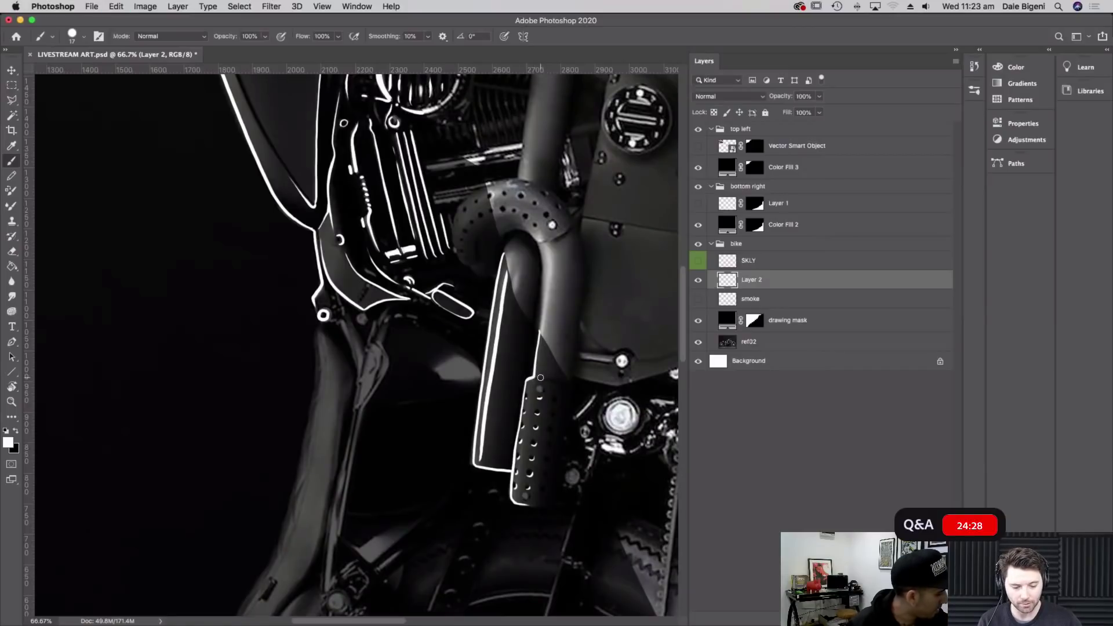
# Trace the long edge along the seat's underside in white, from the shock mount to the side bracket, redoing the first stroke
pyautogui.moveTo(634, 489); pyautogui.dragTo(678, 503)
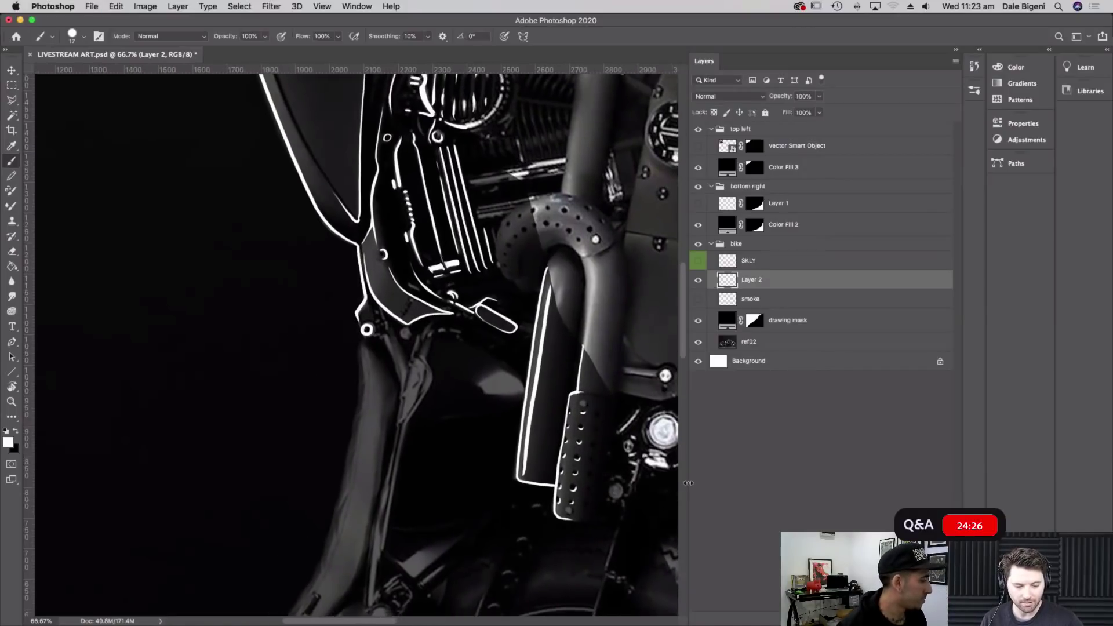
pyautogui.scroll(-5, 522, 371)
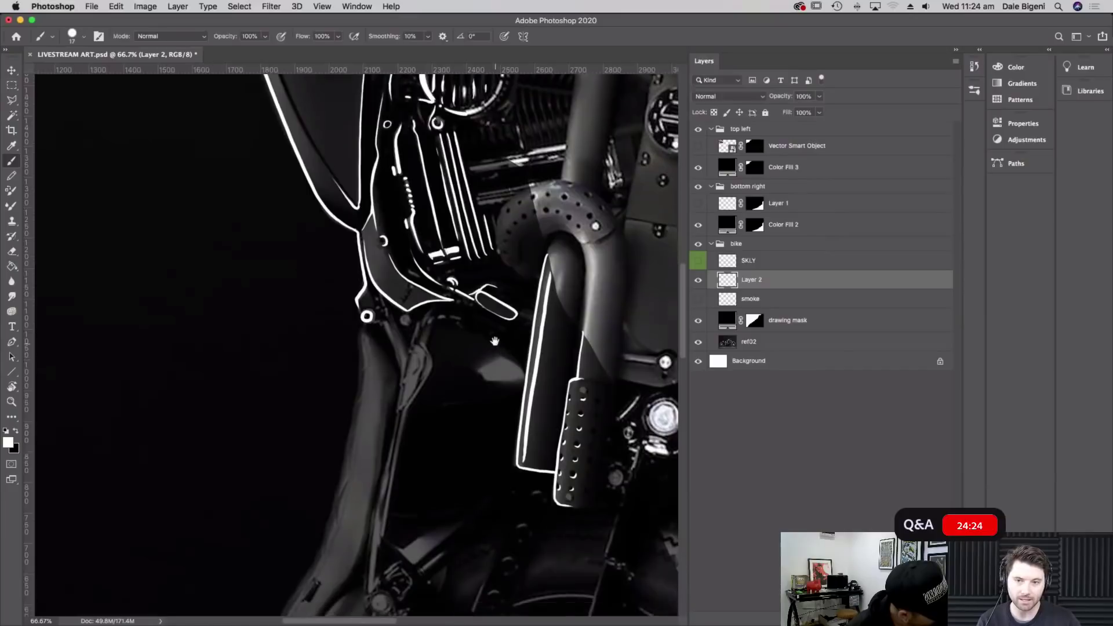
pyautogui.hscroll(-2, 464, 354)
pyautogui.moveTo(413, 437); pyautogui.dragTo(435, 277)
pyautogui.press('super+z')
pyautogui.moveTo(412, 436); pyautogui.dragTo(455, 196)
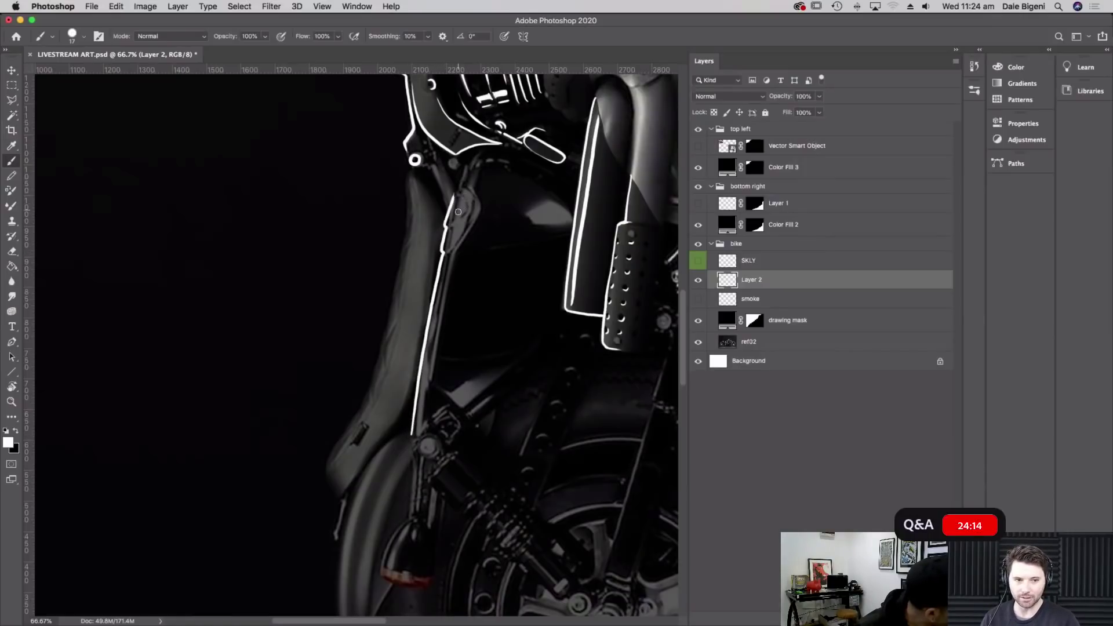
# Outline the small teardrop-shaped side bracket below the seat in white and add a thick highlight inside it
pyautogui.moveTo(451, 224); pyautogui.dragTo(466, 189)
pyautogui.moveTo(451, 250)
pyautogui.mouseDown()
pyautogui.moveTo(481, 200)
pyautogui.moveTo(473, 186)
pyautogui.mouseUp()
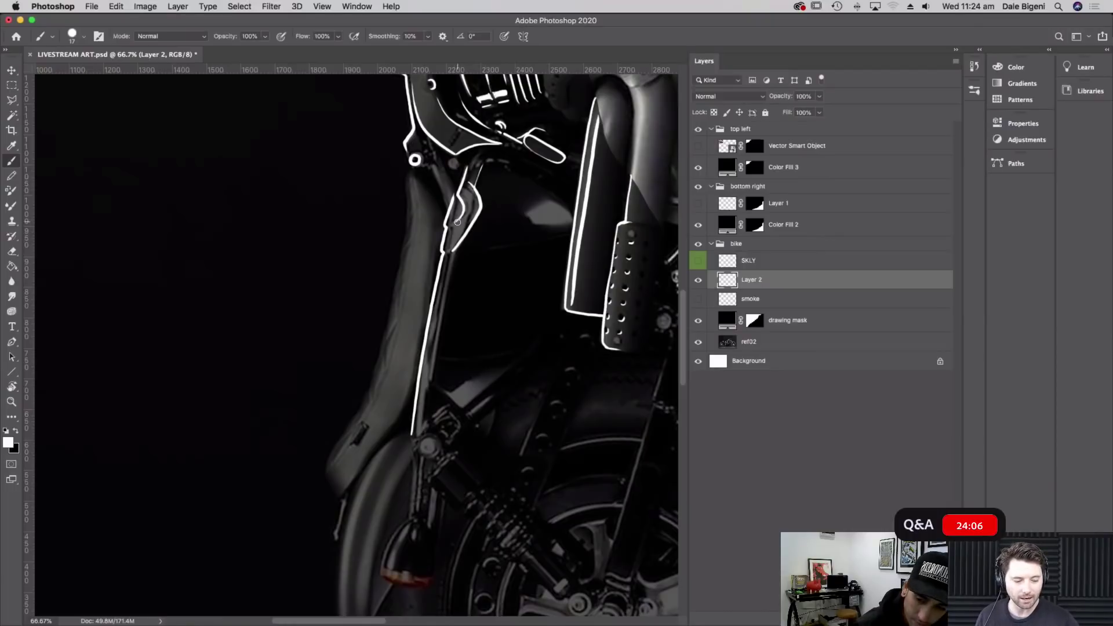
pyautogui.moveTo(450, 242)
pyautogui.mouseDown()
pyautogui.moveTo(471, 200)
pyautogui.moveTo(463, 189)
pyautogui.moveTo(454, 235)
pyautogui.moveTo(468, 194)
pyautogui.moveTo(456, 235)
pyautogui.moveTo(457, 209)
pyautogui.mouseUp()
# Trace the second edge of the frame rail under the seat and add a highlight between both edges, redoing one stroke
pyautogui.moveTo(453, 256); pyautogui.dragTo(429, 393)
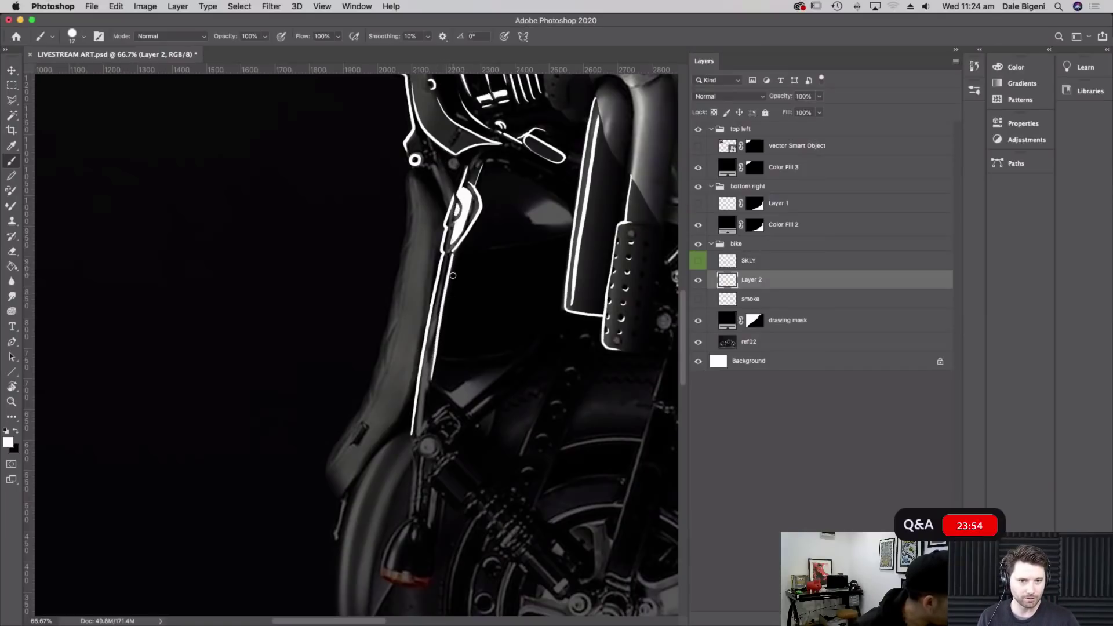
pyautogui.moveTo(444, 273); pyautogui.dragTo(430, 342)
pyautogui.press('super+z')
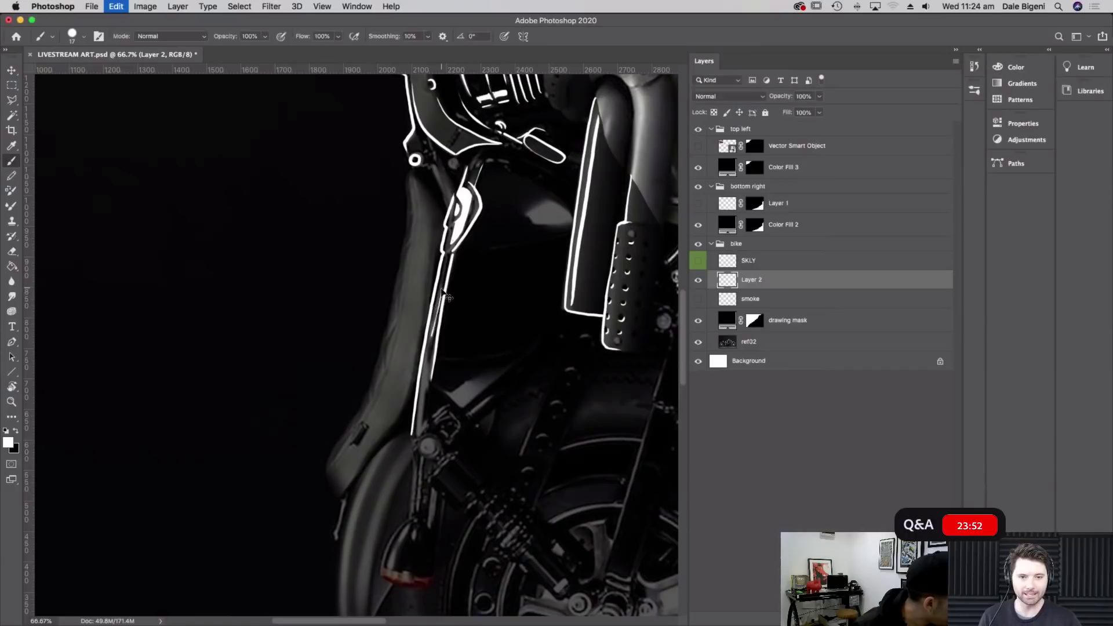
pyautogui.moveTo(438, 294)
pyautogui.mouseDown()
pyautogui.moveTo(417, 432)
pyautogui.moveTo(437, 313)
pyautogui.mouseUp()
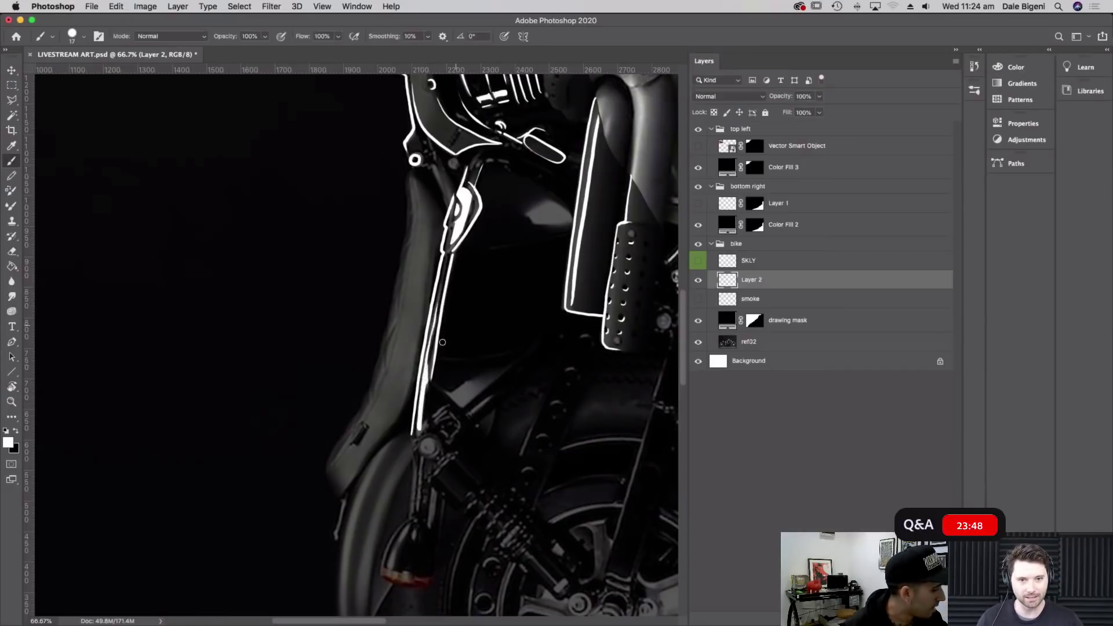
# Draw the short white strut line from the side bracket up to the seat's front mount and detail the mount
pyautogui.press('Escape')
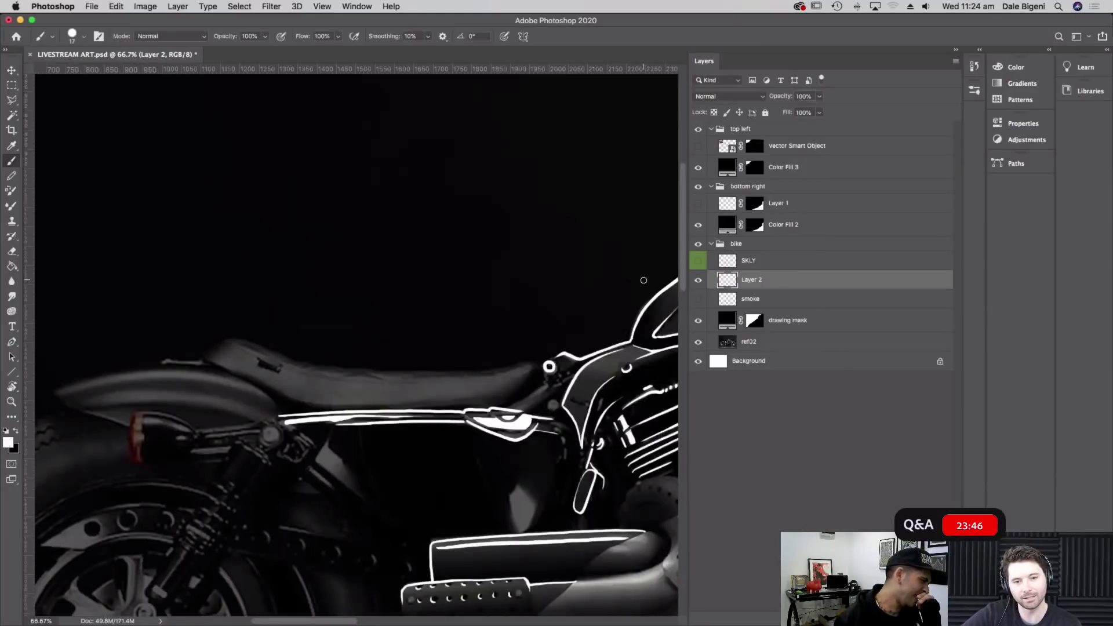
pyautogui.moveTo(509, 407); pyautogui.dragTo(545, 385)
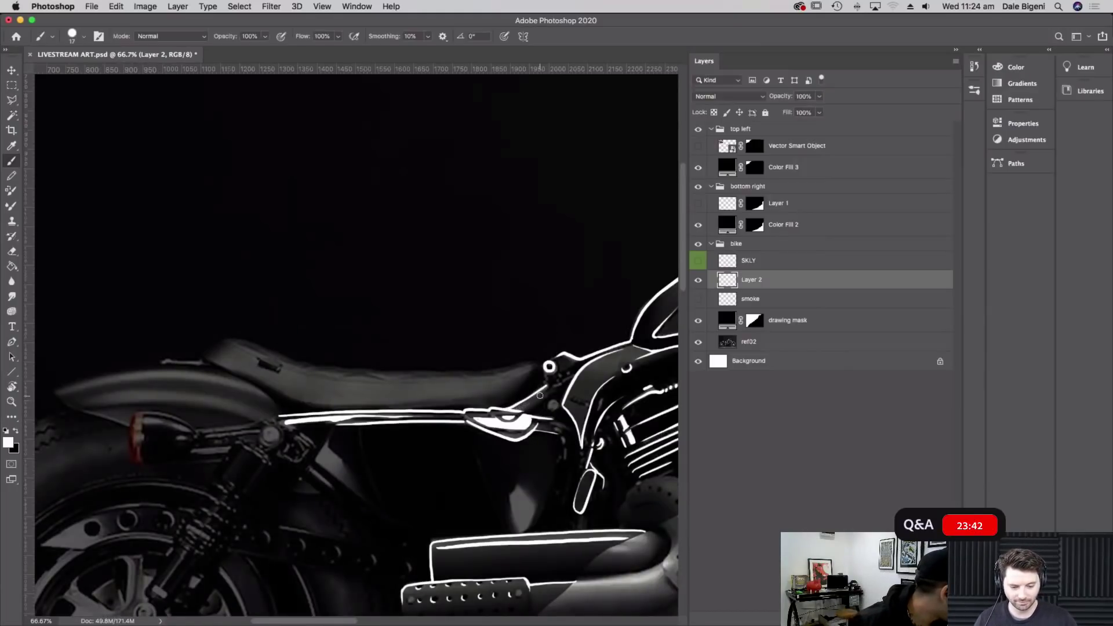
pyautogui.moveTo(552, 385); pyautogui.dragTo(561, 380)
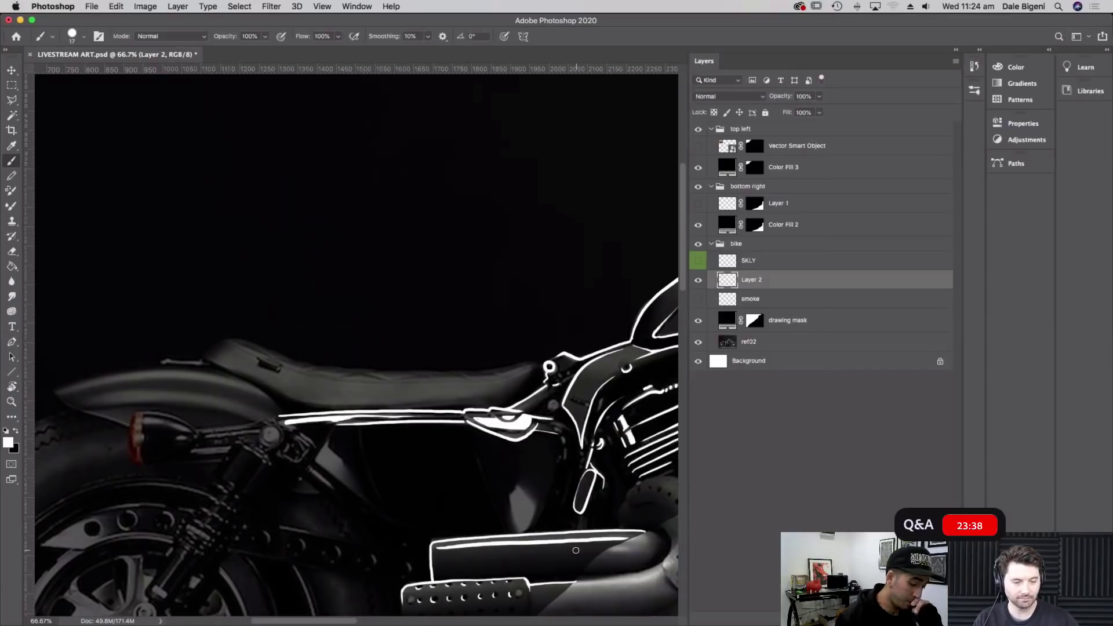
# Outline the whole seat in white, tracing its rear tip and wavy upper edge to the front
pyautogui.press('super+minus')
pyautogui.press('super+minus')
pyautogui.press('super+minus')
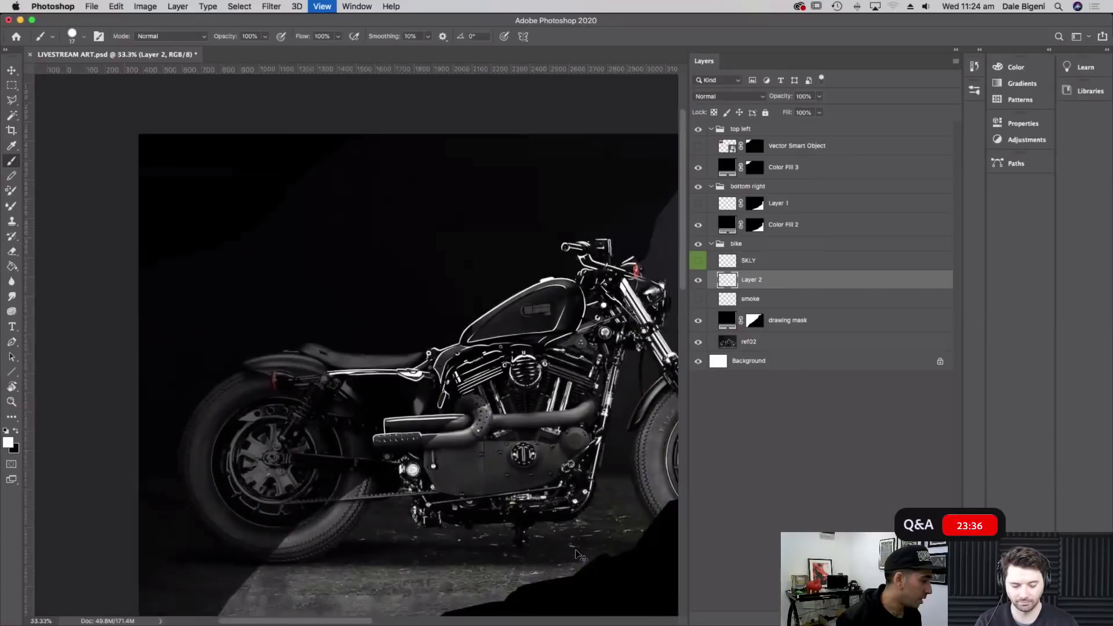
pyautogui.press('super+plus')
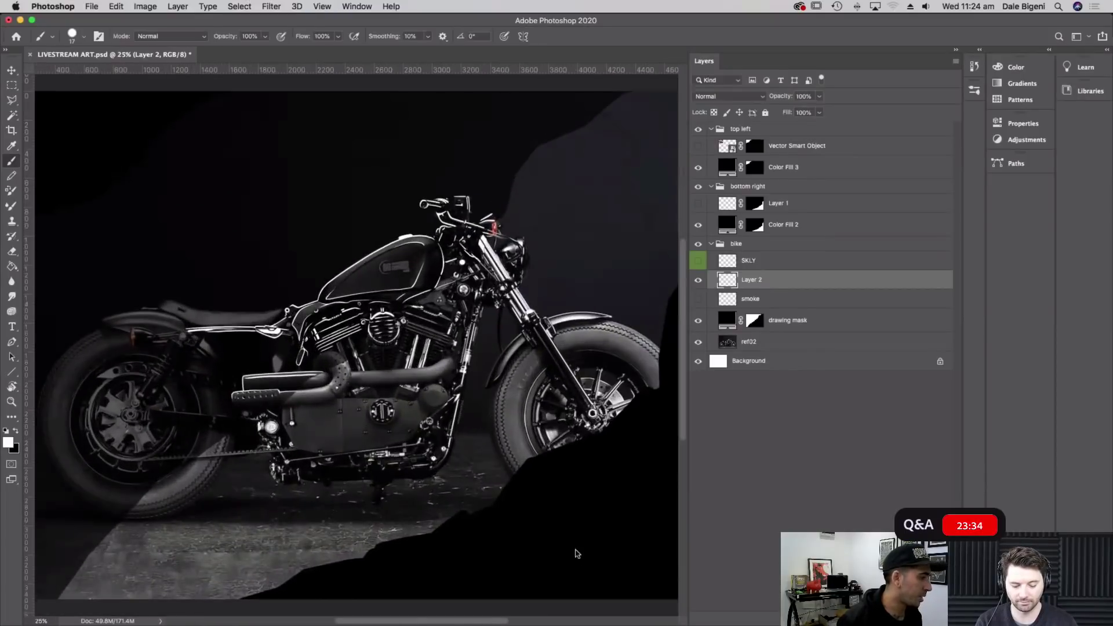
pyautogui.moveTo(277, 334); pyautogui.dragTo(467, 392)
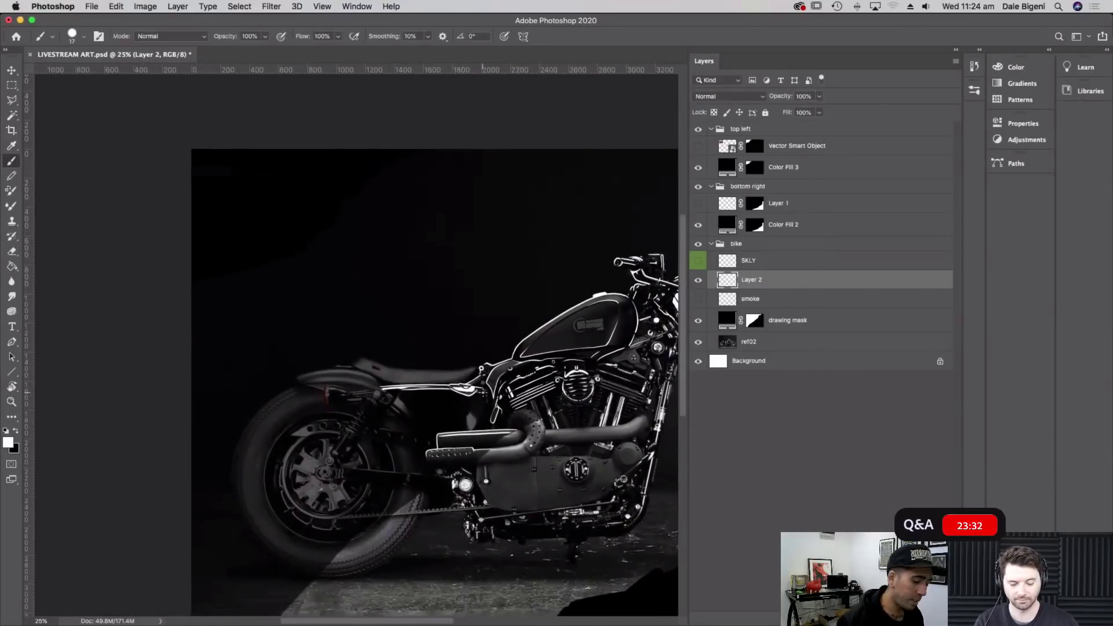
pyautogui.press('r')
pyautogui.moveTo(265, 313)
pyautogui.mouseDown()
pyautogui.moveTo(270, 385)
pyautogui.moveTo(373, 410)
pyautogui.moveTo(342, 404)
pyautogui.mouseUp()
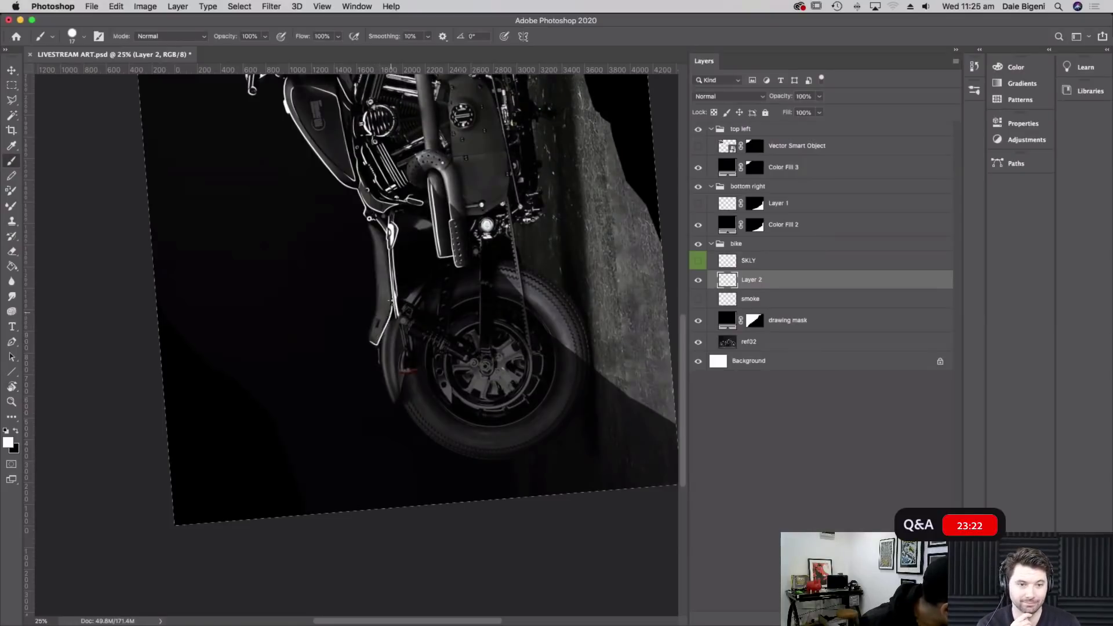
pyautogui.moveTo(455, 206); pyautogui.dragTo(457, 245)
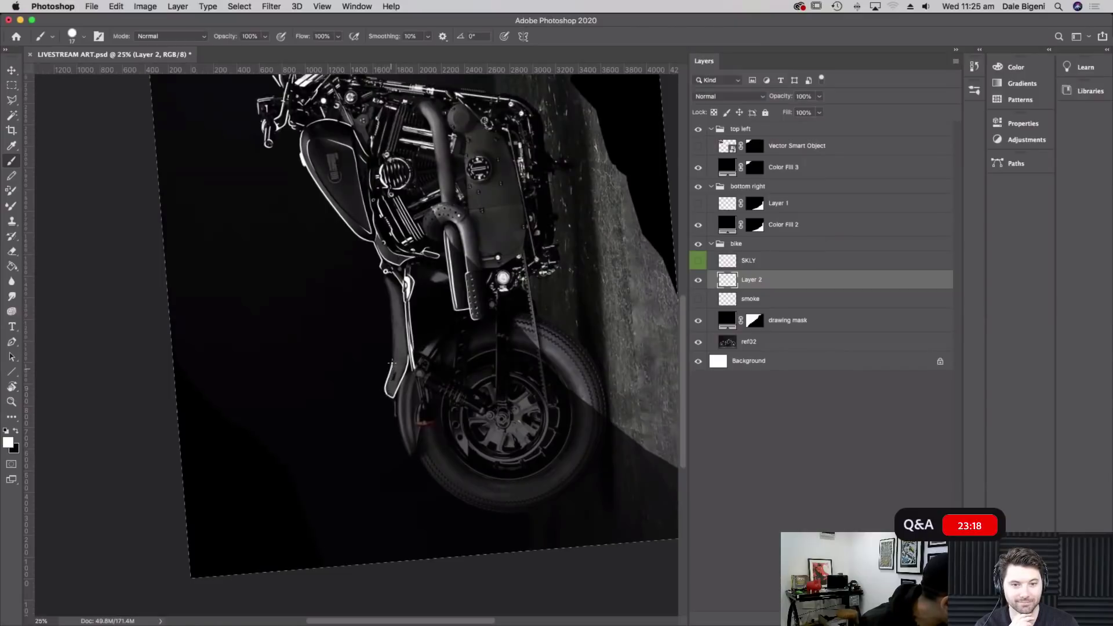
pyautogui.moveTo(389, 325); pyautogui.dragTo(383, 286)
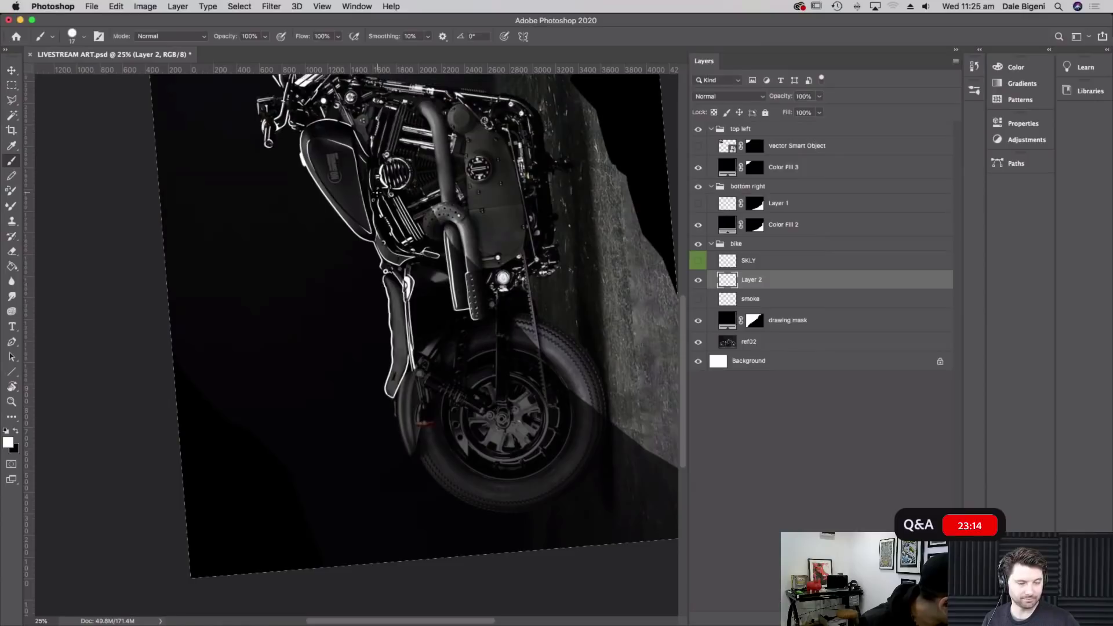
# Draw a long white contour line inside the seat, running from its rear tip to the front end
pyautogui.press('super+equal')
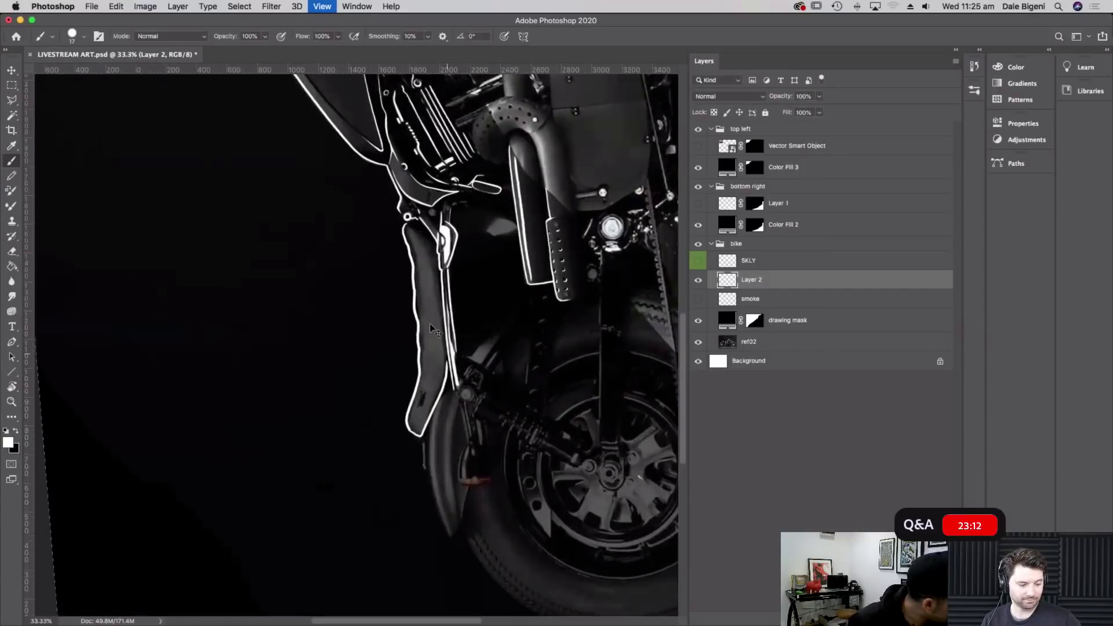
pyautogui.press('super+equal')
pyautogui.moveTo(416, 439)
pyautogui.mouseDown()
pyautogui.moveTo(442, 296)
pyautogui.moveTo(438, 360)
pyautogui.moveTo(422, 221)
pyautogui.mouseUp()
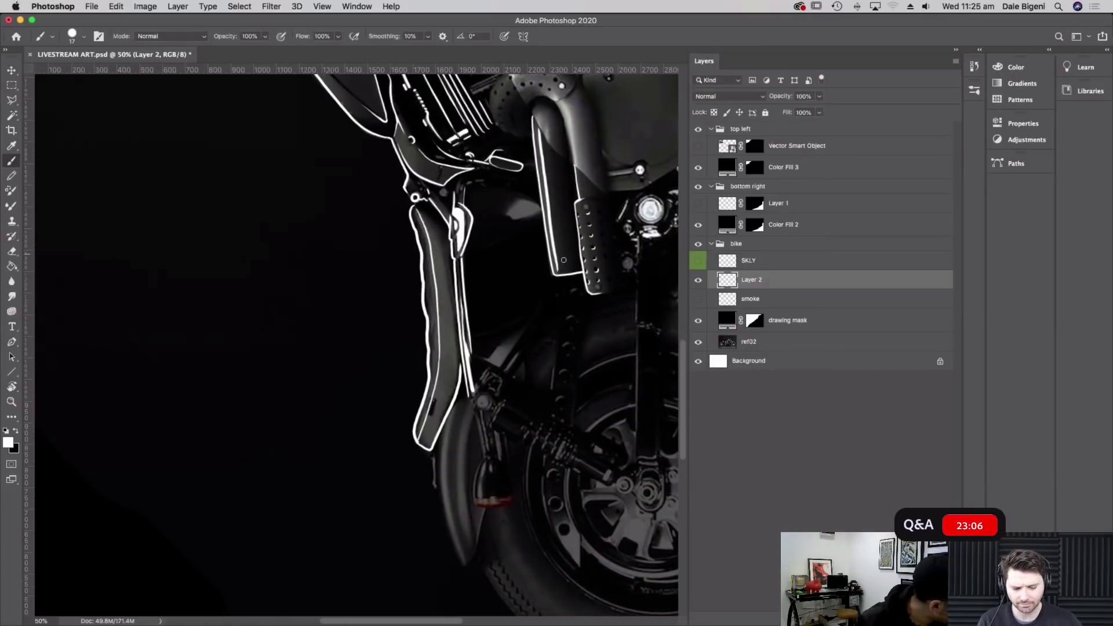
# Trace the rear fender's upper edge and the short bar above it in white, redrawing the bar once
pyautogui.press('Escape')
pyautogui.moveTo(517, 377); pyautogui.dragTo(635, 419)
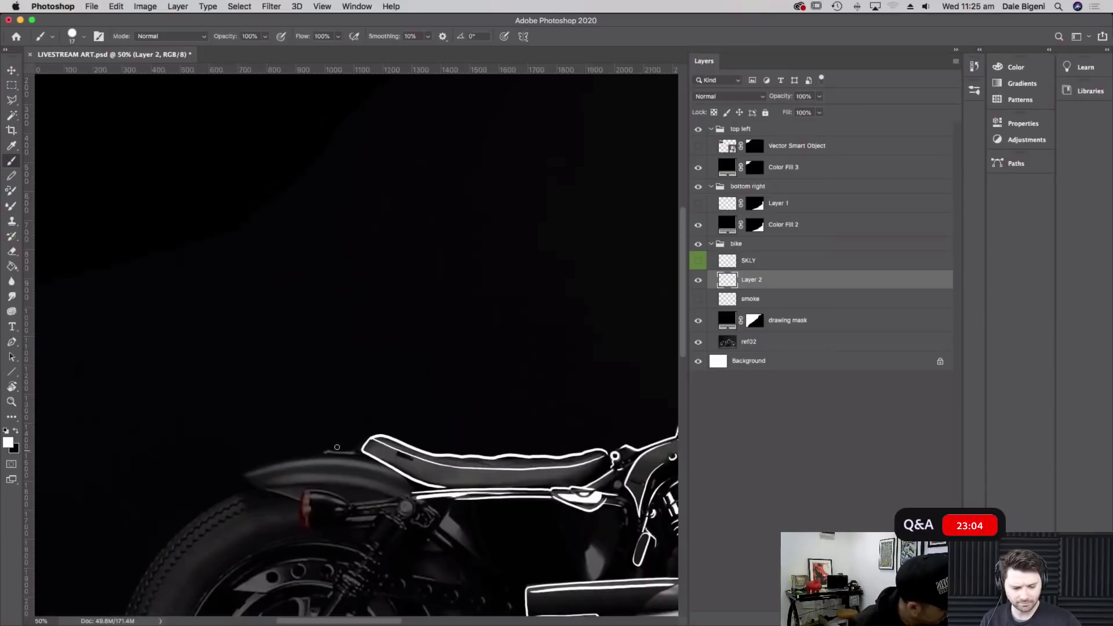
pyautogui.moveTo(240, 474)
pyautogui.mouseDown()
pyautogui.moveTo(273, 462)
pyautogui.moveTo(377, 461)
pyautogui.moveTo(348, 454)
pyautogui.mouseUp()
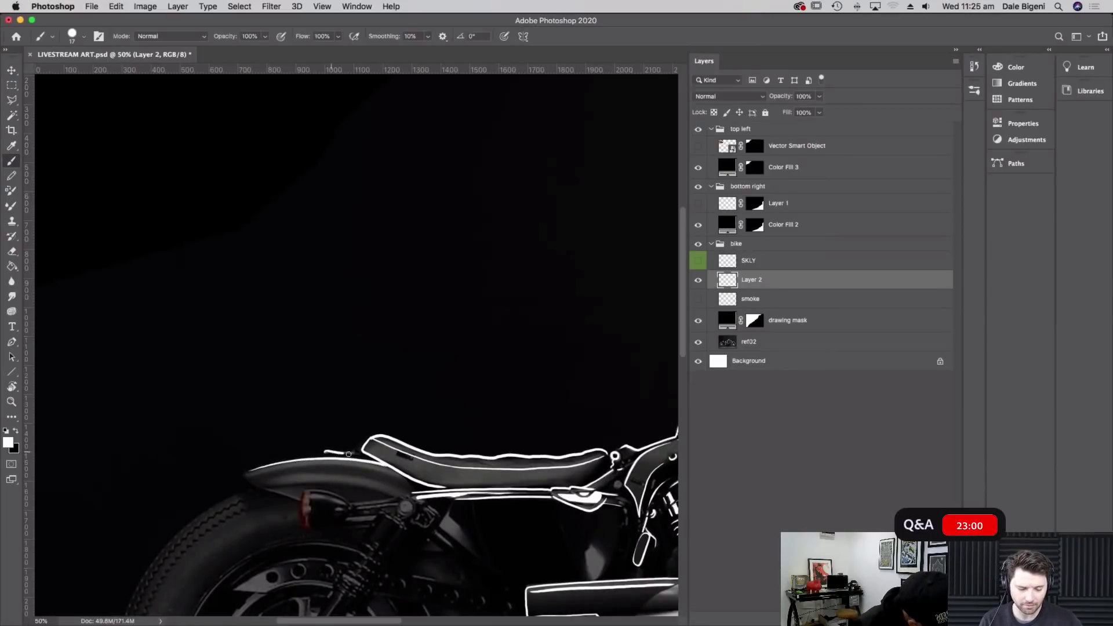
pyautogui.press('super+z')
pyautogui.moveTo(325, 452); pyautogui.dragTo(353, 452)
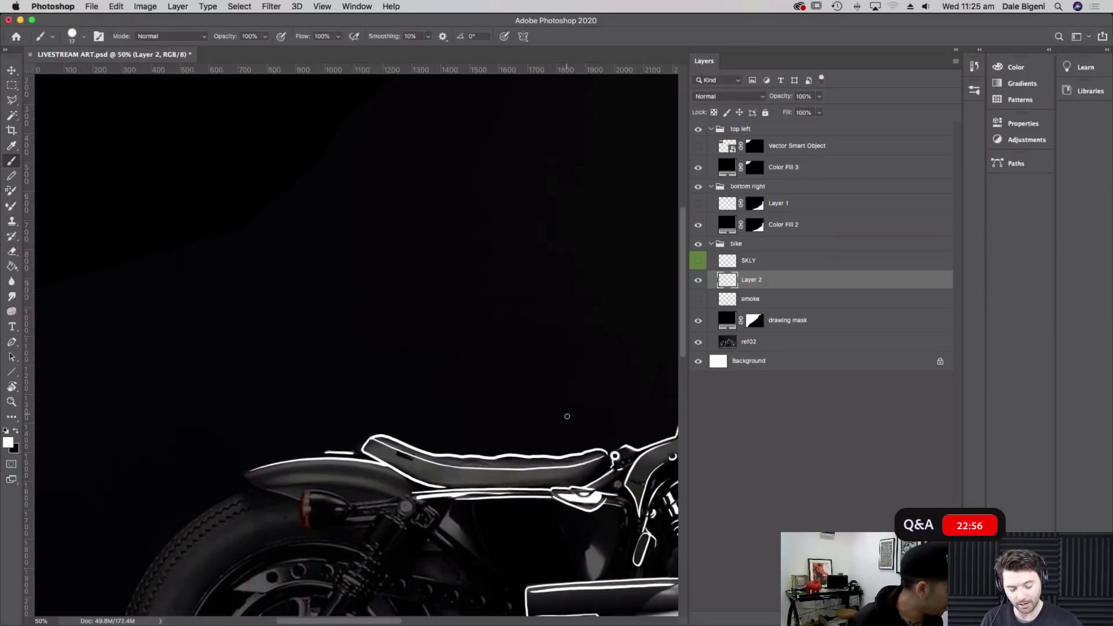
# Add the inner contour lines and a thick highlight along the rear fender in white, undoing one stroke
pyautogui.press('r')
pyautogui.moveTo(557, 377); pyautogui.dragTo(359, 145)
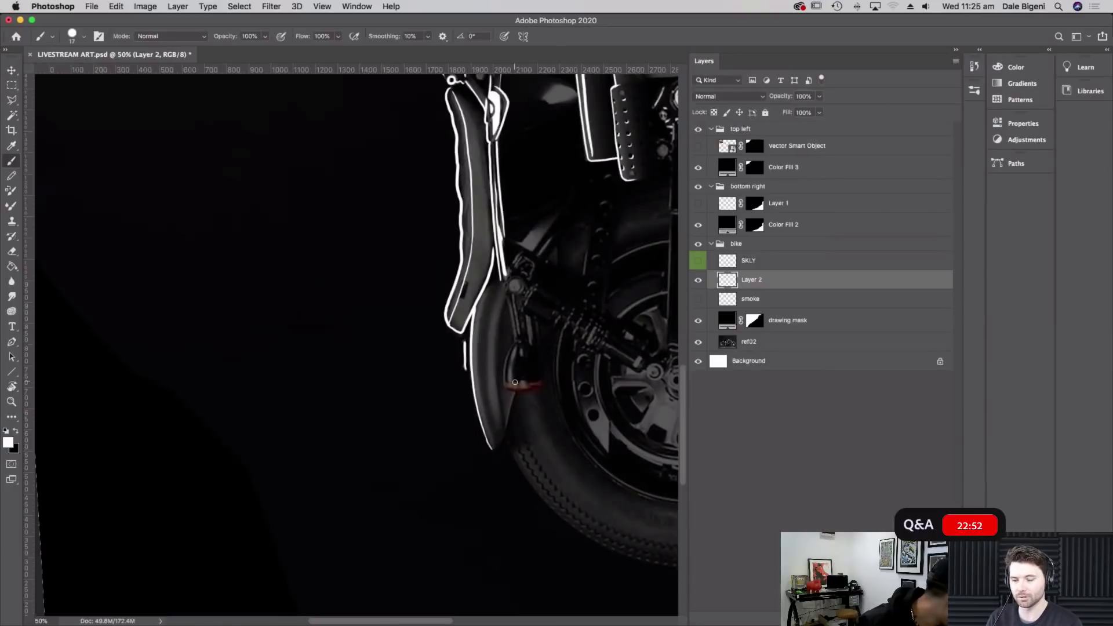
pyautogui.moveTo(491, 448); pyautogui.dragTo(479, 416)
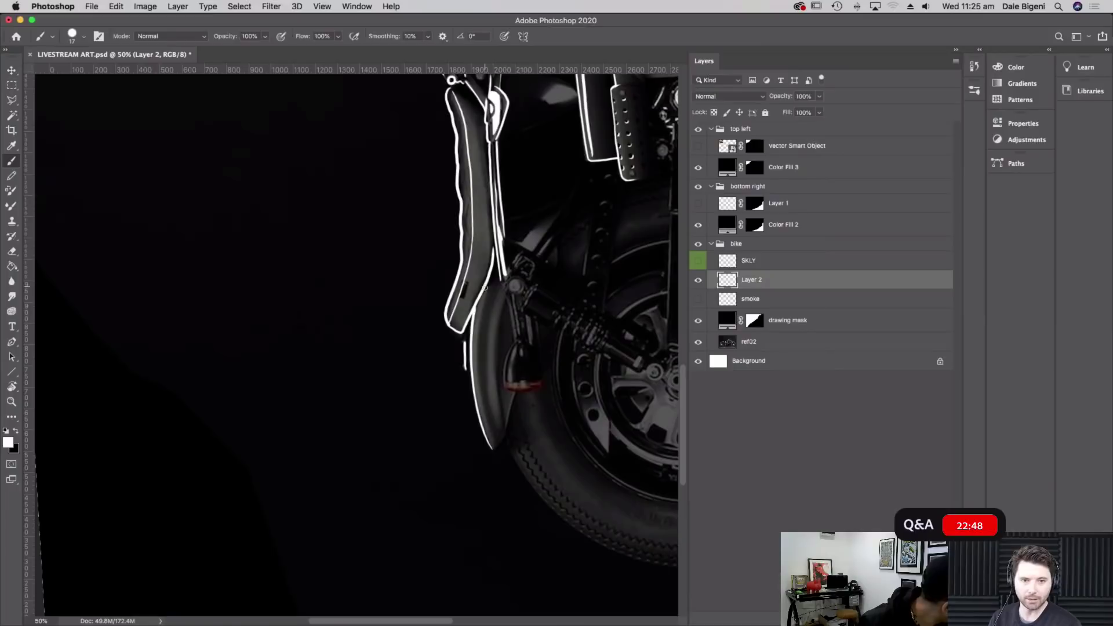
pyautogui.moveTo(479, 304); pyautogui.dragTo(477, 407)
pyautogui.press('super+z')
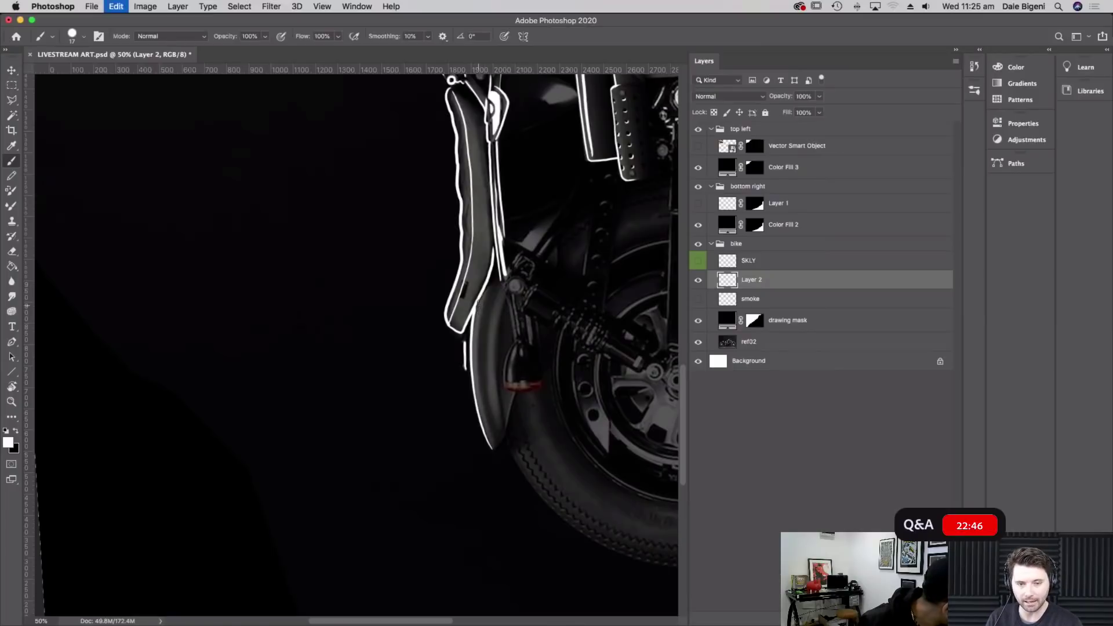
pyautogui.moveTo(485, 419)
pyautogui.mouseDown()
pyautogui.moveTo(478, 327)
pyautogui.moveTo(493, 253)
pyautogui.moveTo(477, 355)
pyautogui.moveTo(480, 401)
pyautogui.moveTo(483, 305)
pyautogui.moveTo(500, 296)
pyautogui.moveTo(489, 367)
pyautogui.moveTo(498, 425)
pyautogui.moveTo(506, 300)
pyautogui.mouseUp()
pyautogui.moveTo(491, 369); pyautogui.dragTo(502, 290)
pyautogui.moveTo(484, 232); pyautogui.dragTo(457, 248)
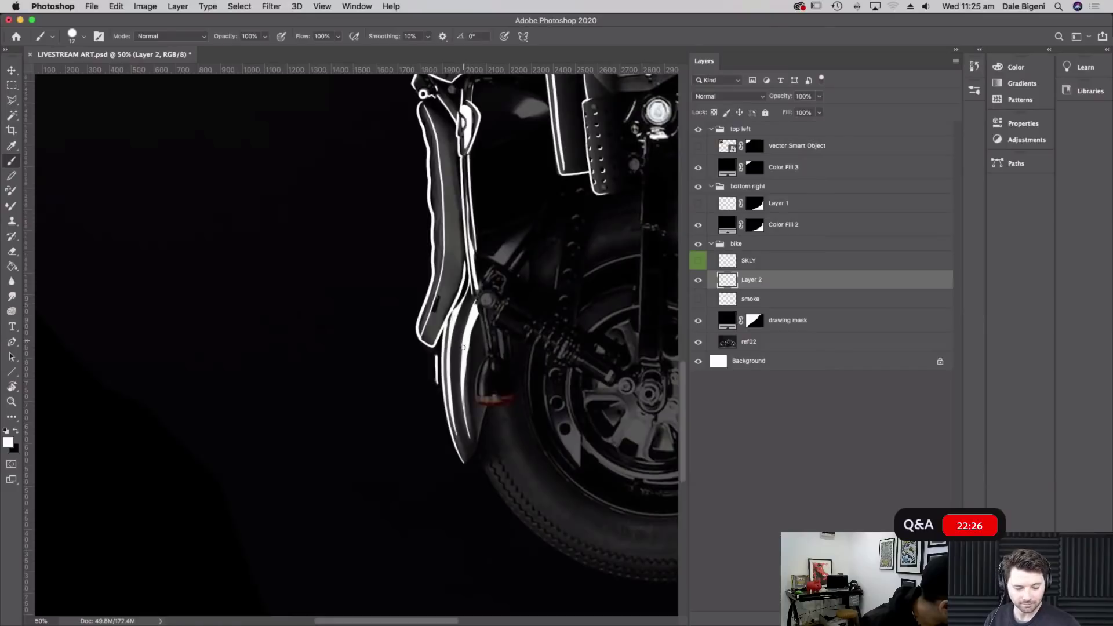
# Draw the rear light's stalk, round mount and housing edge in white, along with the fender's lower tip edge
pyautogui.moveTo(479, 310); pyautogui.dragTo(485, 355)
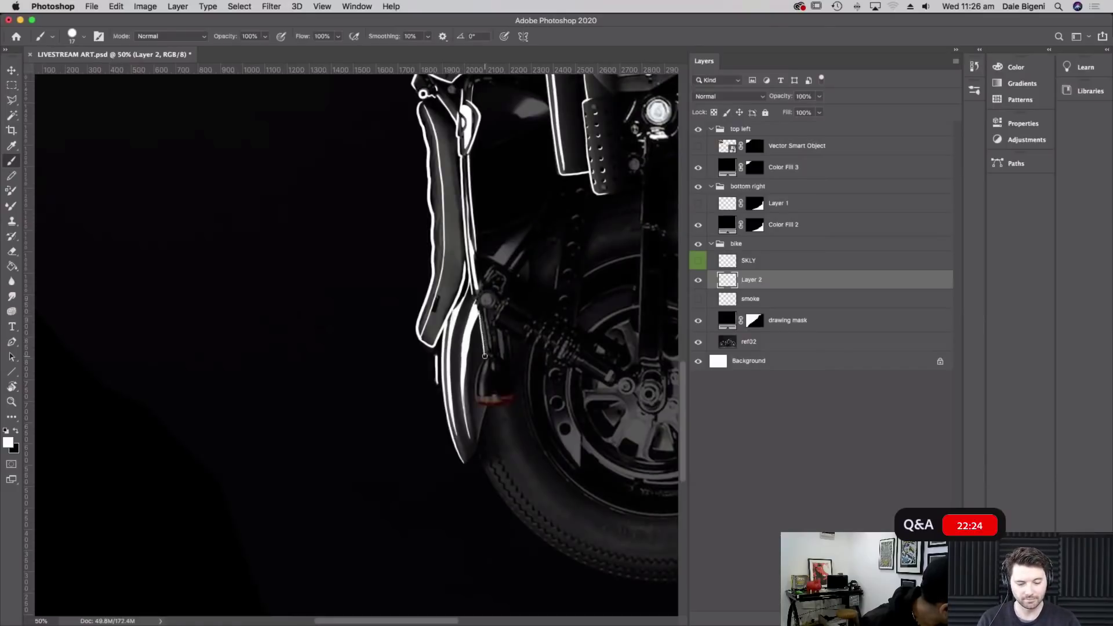
pyautogui.moveTo(484, 307); pyautogui.dragTo(488, 347)
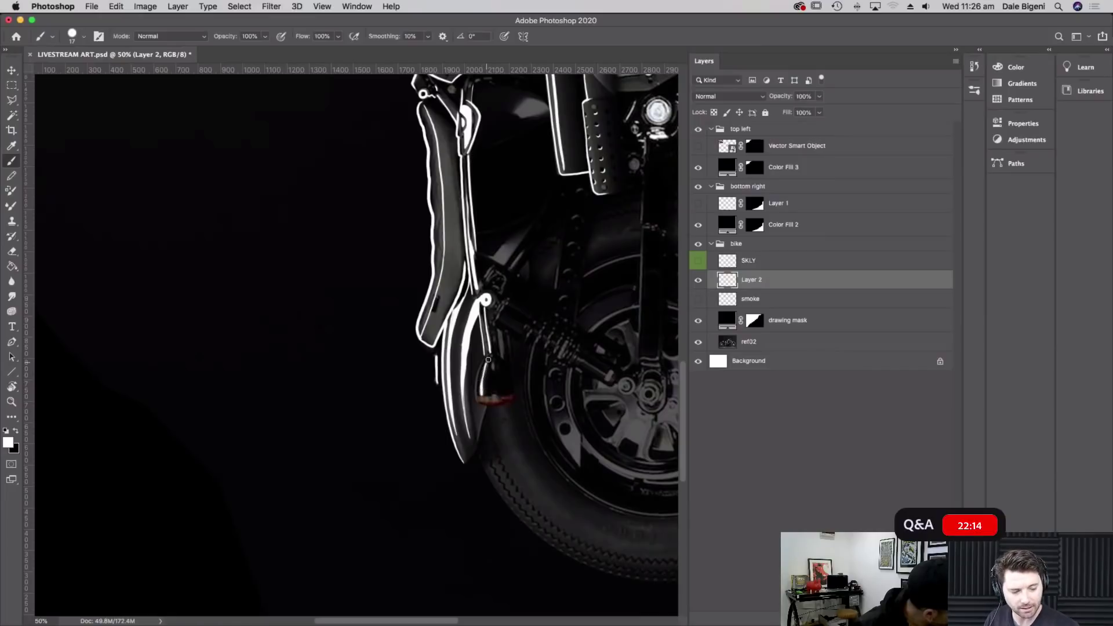
pyautogui.moveTo(475, 385); pyautogui.dragTo(487, 355)
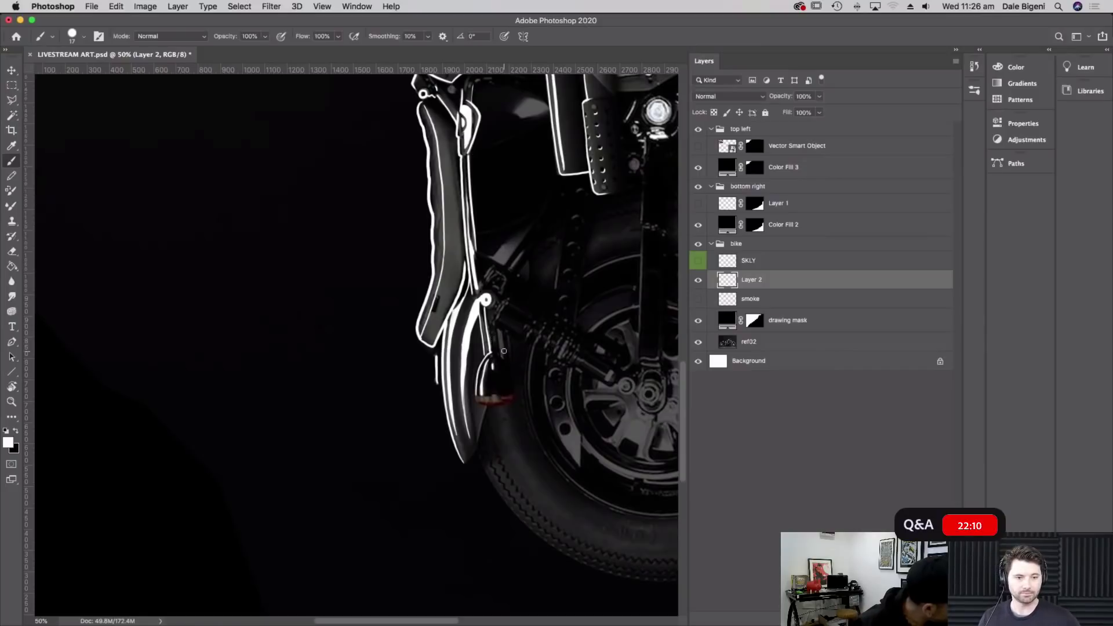
pyautogui.moveTo(502, 353); pyautogui.dragTo(498, 331)
pyautogui.moveTo(501, 348); pyautogui.dragTo(499, 330)
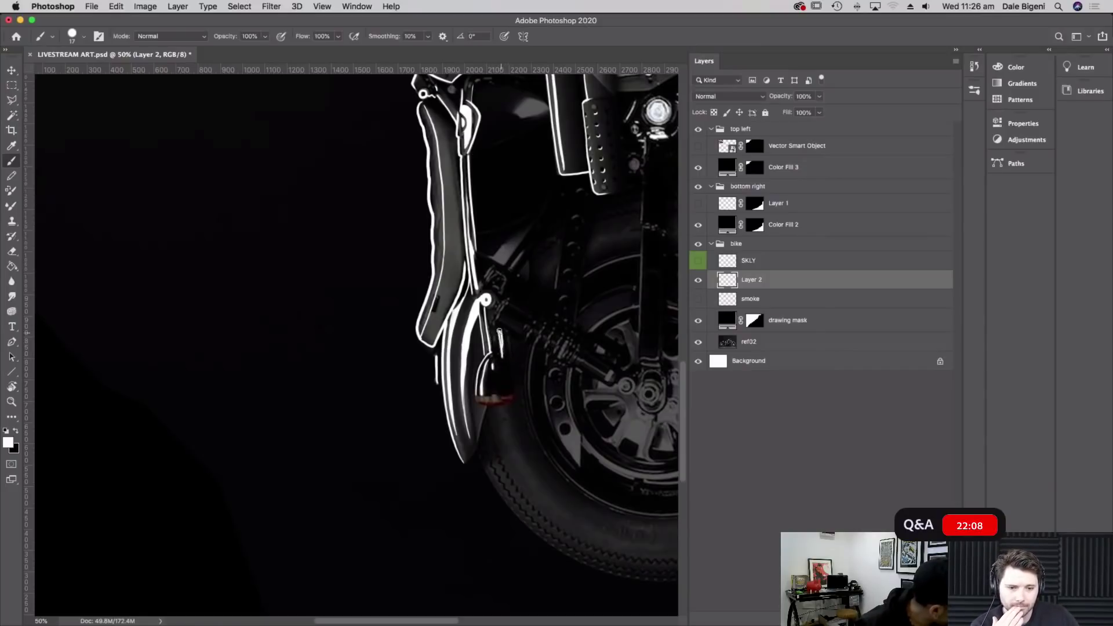
pyautogui.moveTo(479, 439); pyautogui.dragTo(485, 413)
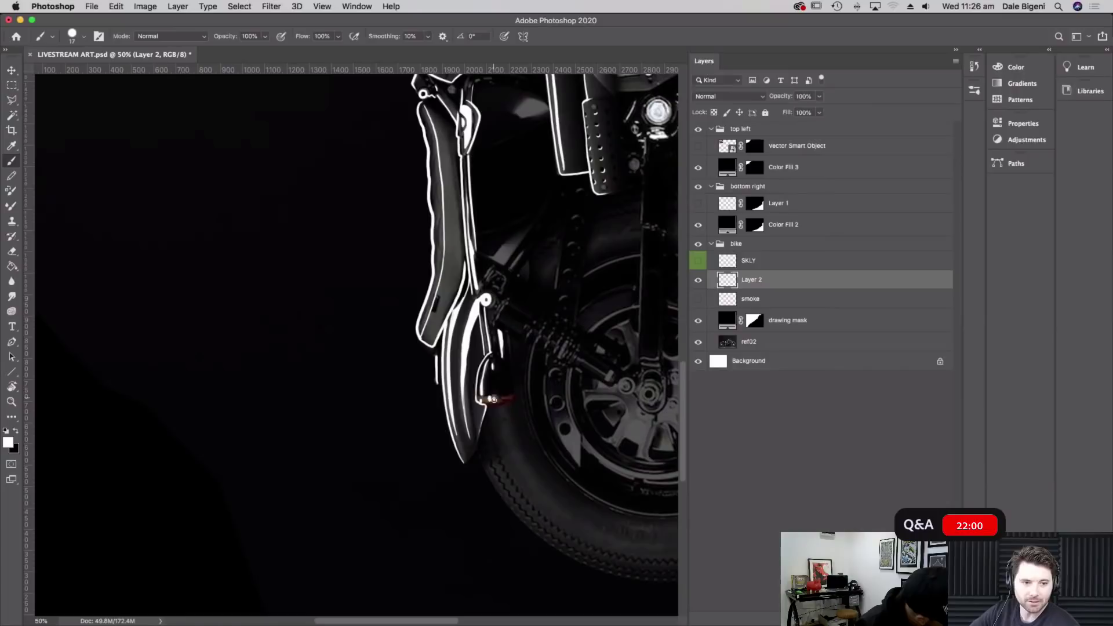
# Draw the rear wheel's curved rim edge, the round holes and the solid white wedge beside them, undoing unwanted strokes
pyautogui.hscroll(2, 499, 391)
pyautogui.scroll(2, 498, 391)
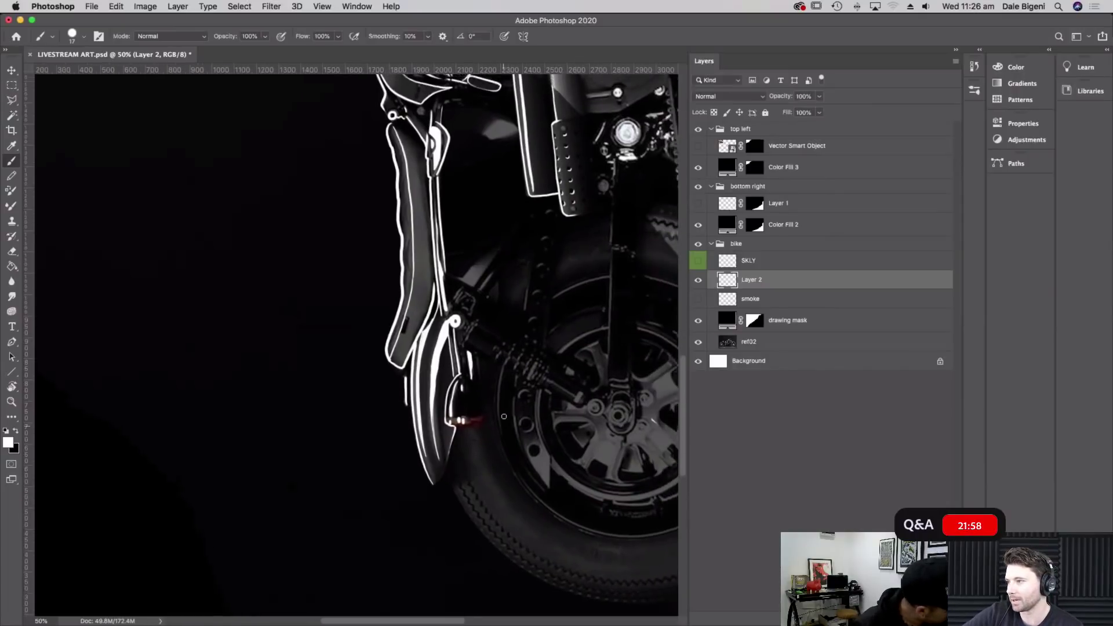
pyautogui.moveTo(502, 435); pyautogui.dragTo(505, 367)
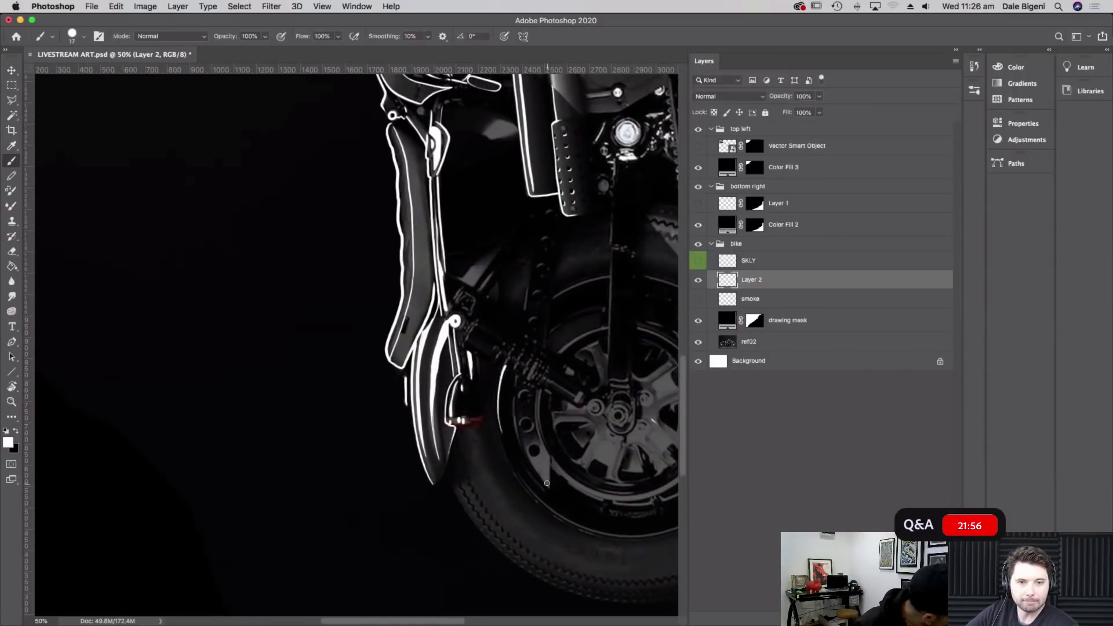
pyautogui.moveTo(550, 489); pyautogui.dragTo(524, 437)
pyautogui.press('super+z')
pyautogui.moveTo(521, 393)
pyautogui.mouseDown()
pyautogui.moveTo(519, 437)
pyautogui.moveTo(519, 396)
pyautogui.moveTo(531, 395)
pyautogui.moveTo(516, 377)
pyautogui.moveTo(527, 455)
pyautogui.moveTo(531, 423)
pyautogui.mouseUp()
pyautogui.press('super+z')
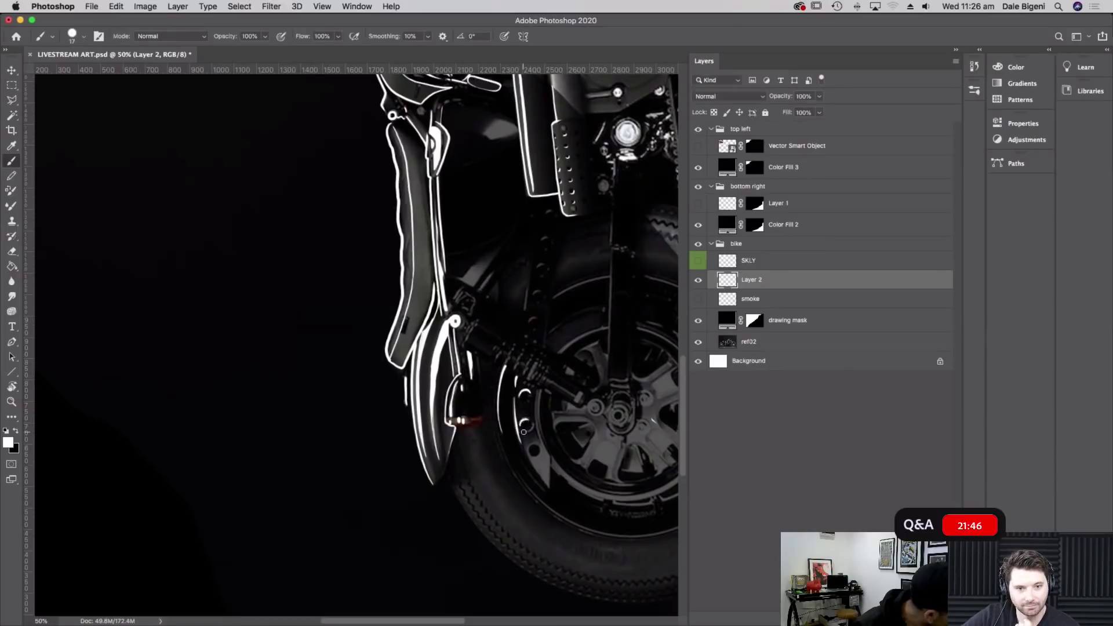
pyautogui.moveTo(551, 455); pyautogui.dragTo(537, 389)
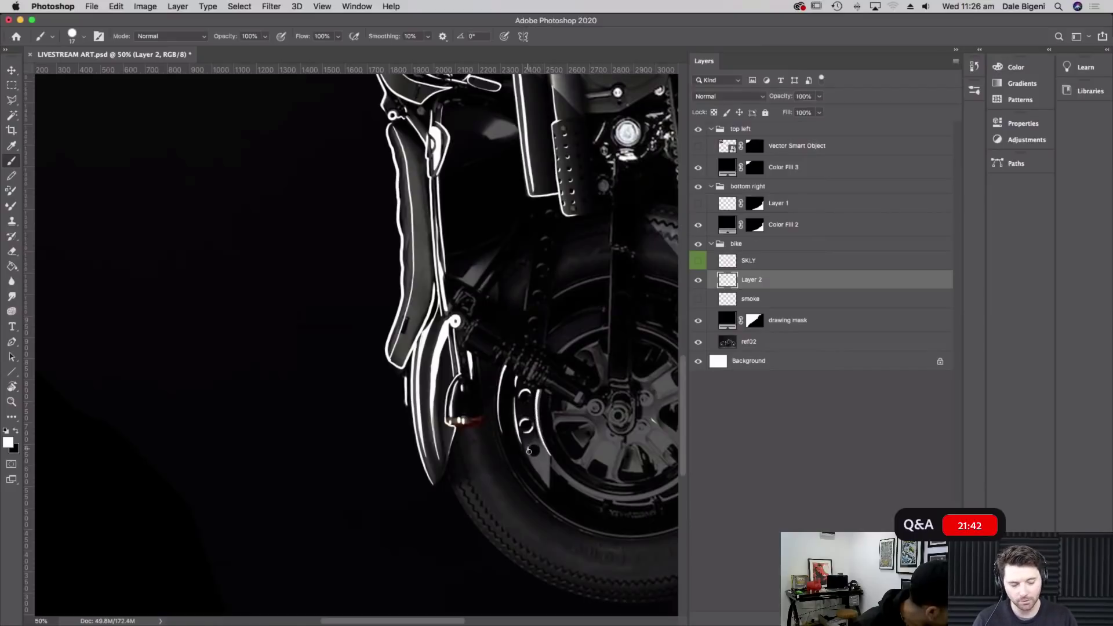
pyautogui.moveTo(539, 451)
pyautogui.mouseDown()
pyautogui.moveTo(548, 486)
pyautogui.moveTo(548, 454)
pyautogui.moveTo(534, 451)
pyautogui.moveTo(548, 486)
pyautogui.moveTo(535, 457)
pyautogui.moveTo(545, 475)
pyautogui.moveTo(543, 445)
pyautogui.moveTo(496, 478)
pyautogui.moveTo(490, 387)
pyautogui.mouseUp()
# Hide the ref22 reference layer and examine the white line art of the whole motorcycle on its own
pyautogui.press('Escape')
pyautogui.press('super+minus')
pyautogui.press('super+minus')
pyautogui.press('super+minus')
pyautogui.press('super+minus')
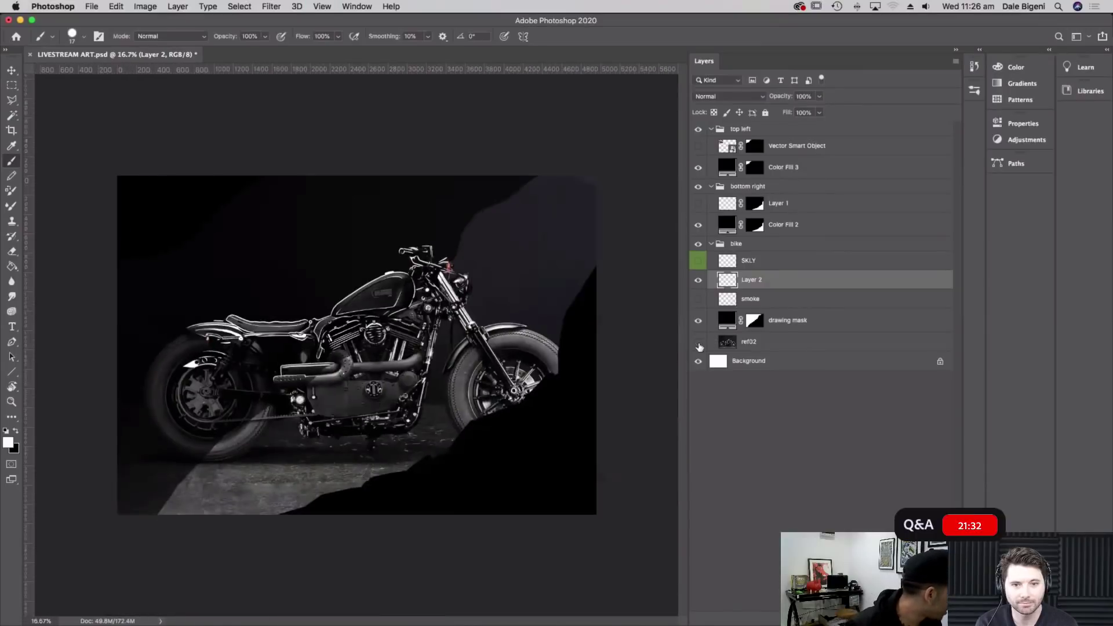
pyautogui.click(698, 341)
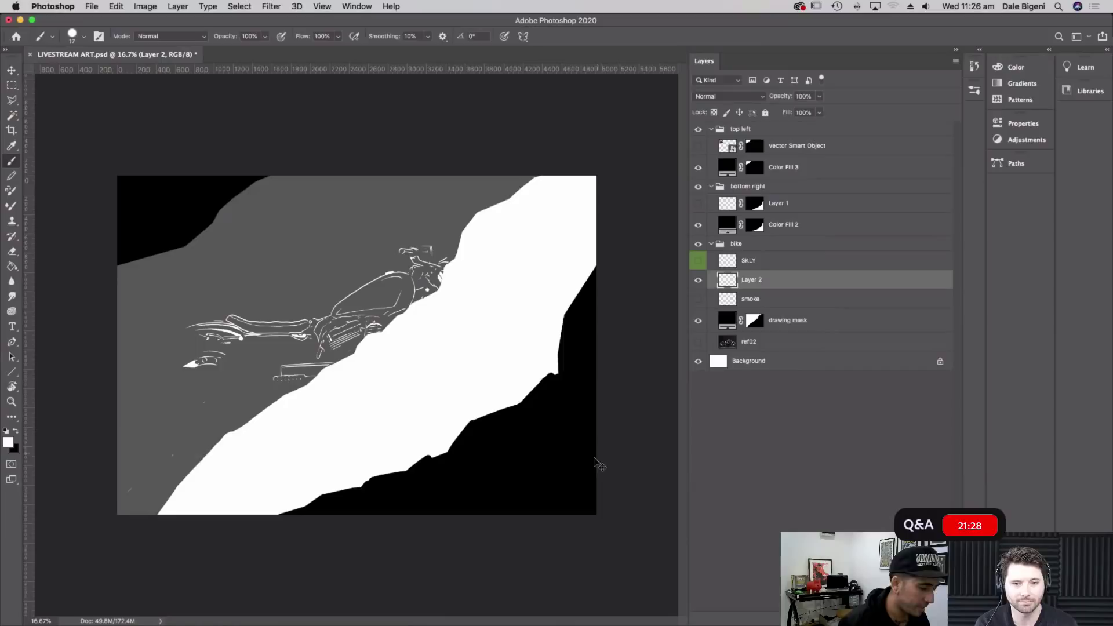
pyautogui.press('super+plus')
pyautogui.moveTo(272, 451); pyautogui.dragTo(380, 429)
# Select the layer mask of the drawing mask layer and make the ref22 layer visible again
pyautogui.click(754, 320)
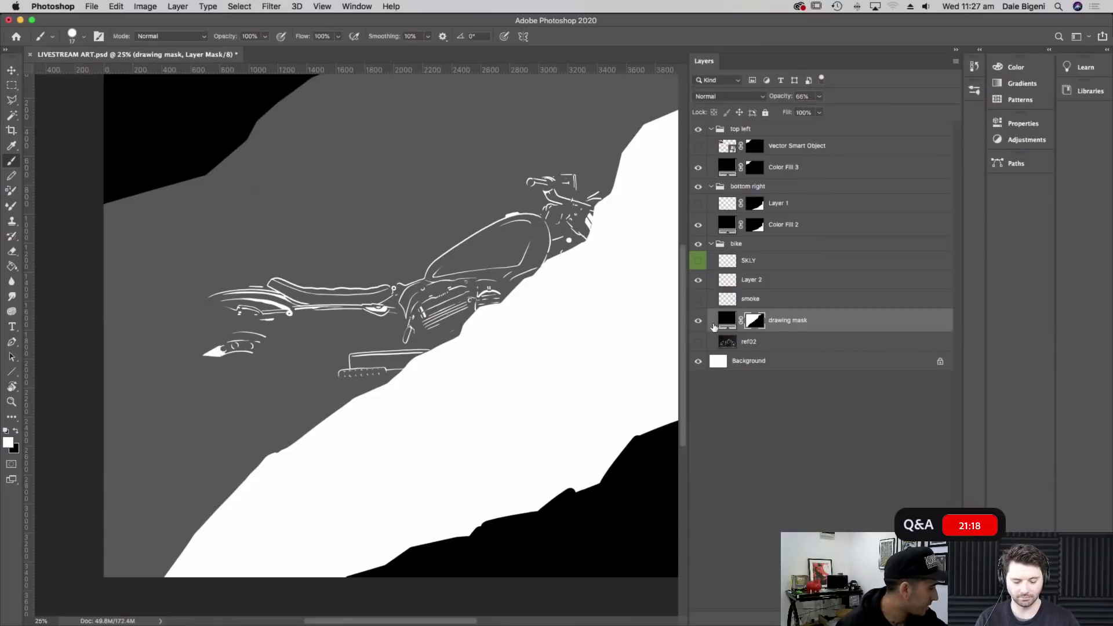
pyautogui.click(699, 341)
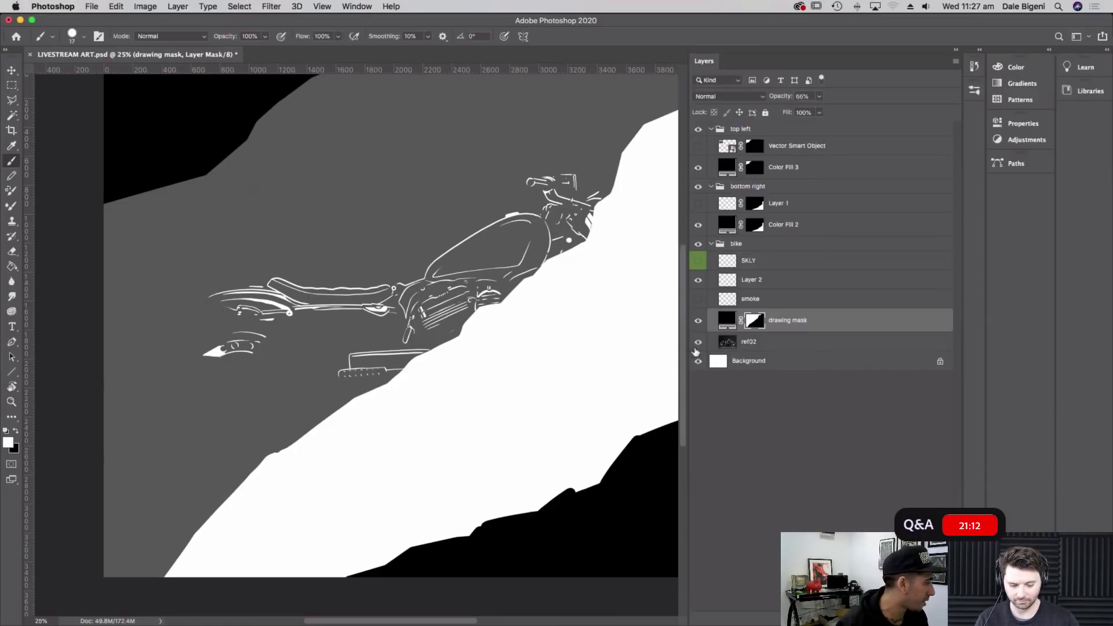
# Make the ref22 photo visible and make Layer 2 active for drawing around the rear wheel
pyautogui.click(697, 342)
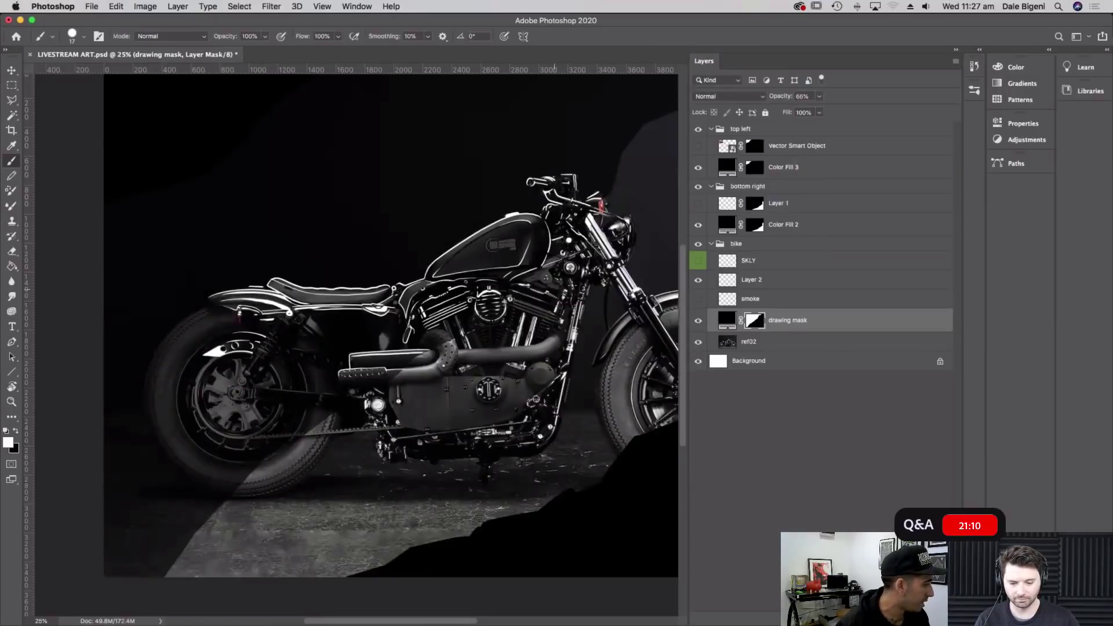
pyautogui.press('r')
pyautogui.moveTo(569, 460)
pyautogui.mouseDown()
pyautogui.moveTo(521, 325)
pyautogui.moveTo(440, 244)
pyautogui.moveTo(458, 255)
pyautogui.moveTo(438, 278)
pyautogui.mouseUp()
pyautogui.moveTo(419, 328); pyautogui.dragTo(456, 372)
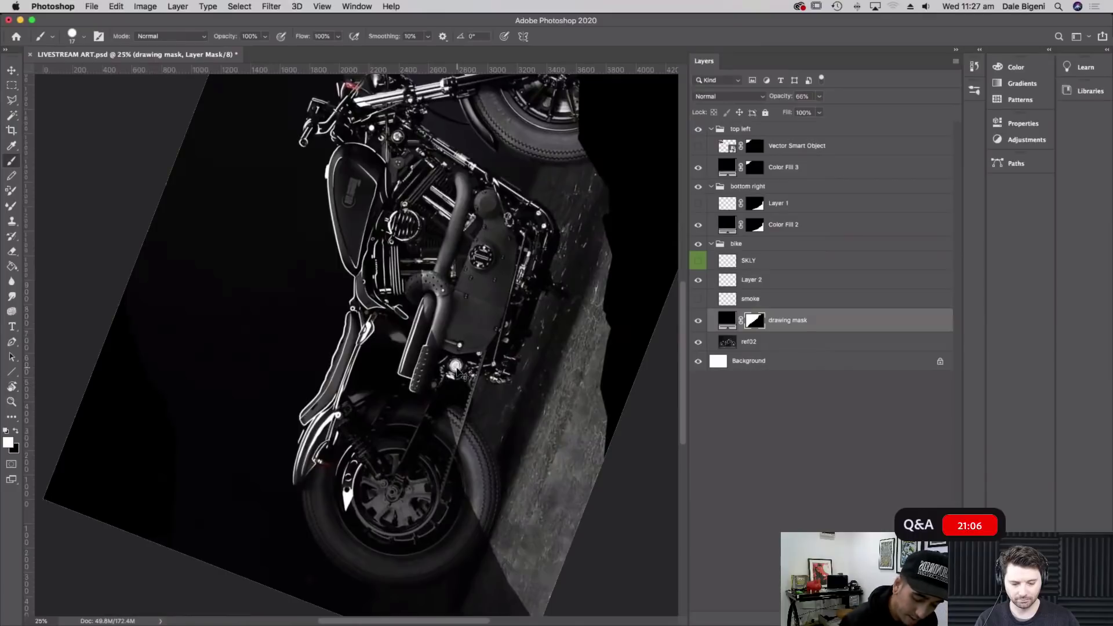
pyautogui.press('super+equal')
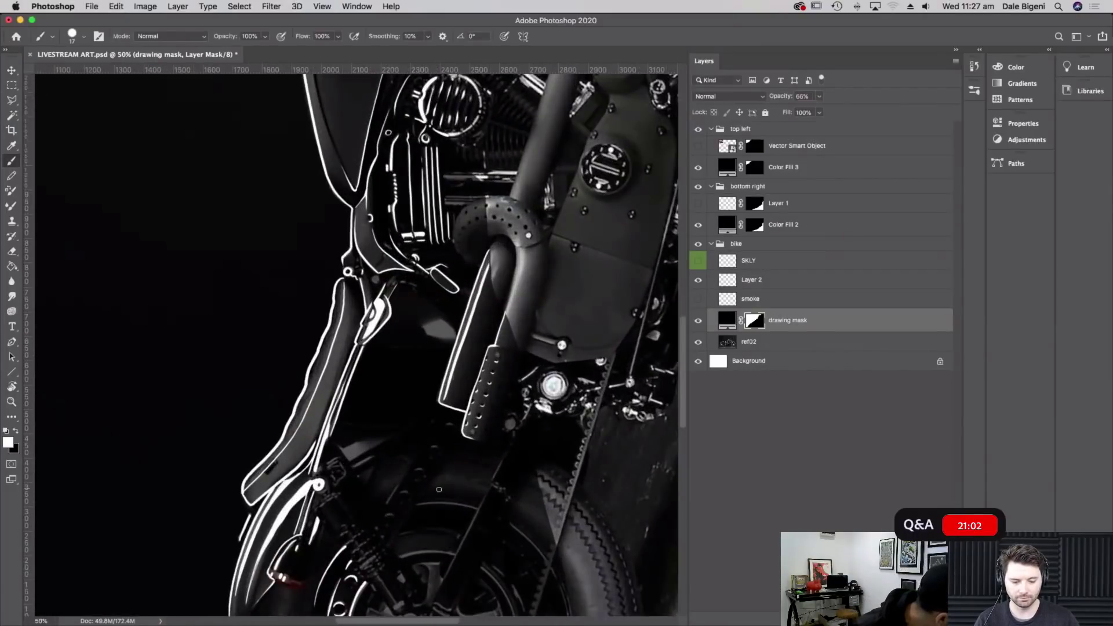
pyautogui.hotkey('alt', ']')
pyautogui.hotkey('alt', ']')
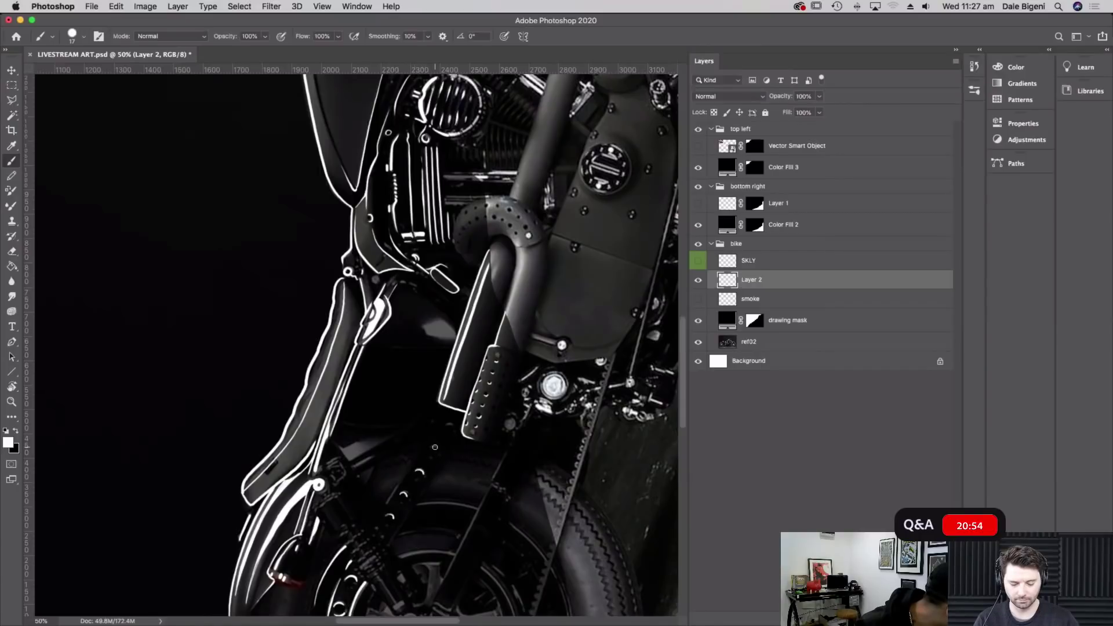
# Draw the perforated guard above the rear wheel in white, with crescent marks for its holes and long edge lines
pyautogui.moveTo(431, 451); pyautogui.dragTo(439, 448)
pyautogui.moveTo(447, 429)
pyautogui.mouseDown()
pyautogui.moveTo(472, 407)
pyautogui.moveTo(444, 442)
pyautogui.mouseUp()
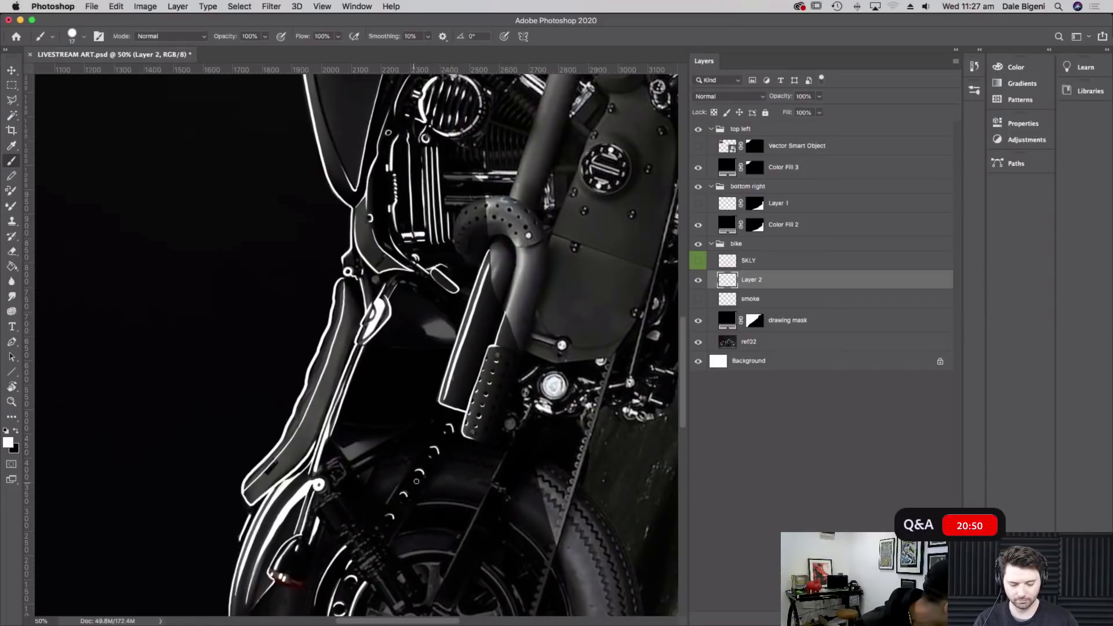
pyautogui.moveTo(378, 517); pyautogui.dragTo(435, 429)
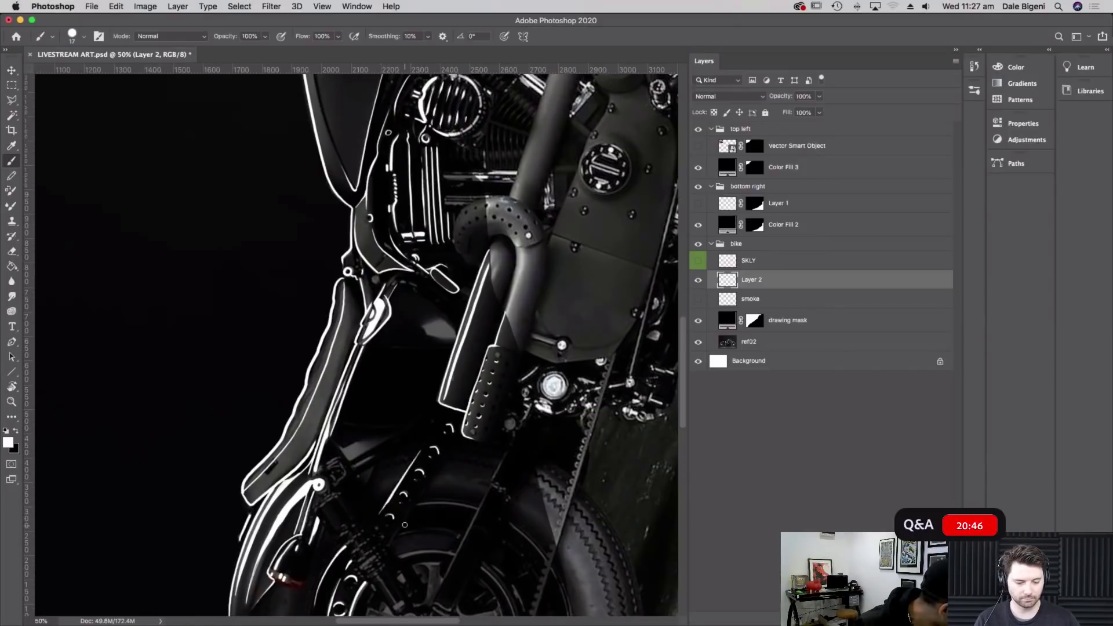
pyautogui.moveTo(388, 545); pyautogui.dragTo(405, 518)
pyautogui.scroll(-2, 498, 437)
pyautogui.hscroll(-2, 497, 437)
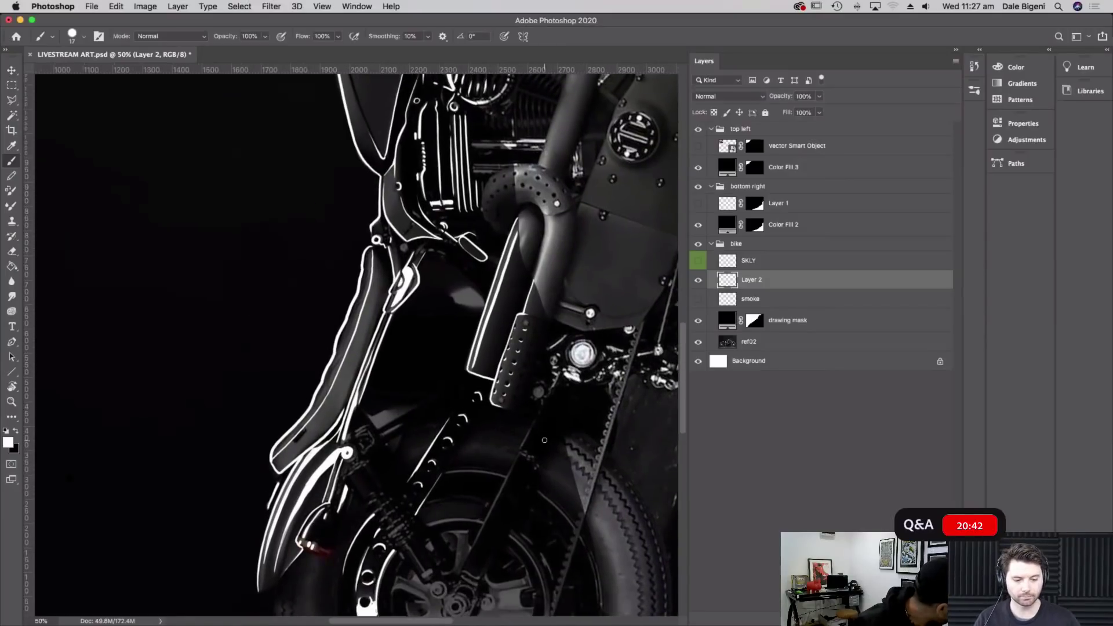
# Draw the upper mount and side edge of the rear shock absorber in white, undoing the stray stroke beside the exhaust
pyautogui.scroll(-3, 466, 403)
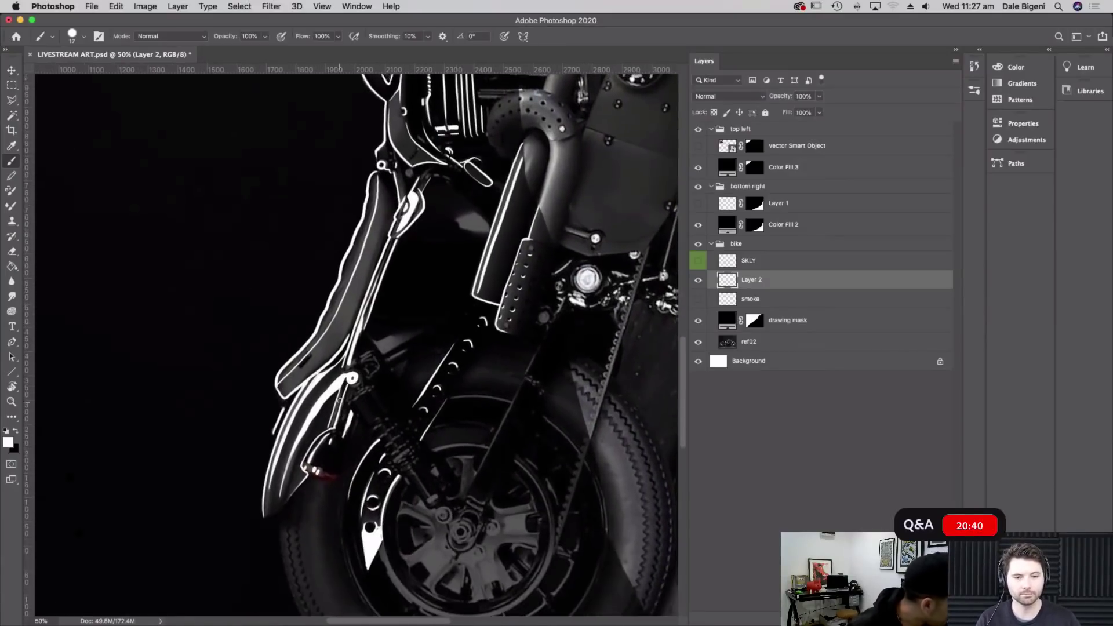
pyautogui.moveTo(350, 403); pyautogui.dragTo(369, 424)
pyautogui.press('super+z')
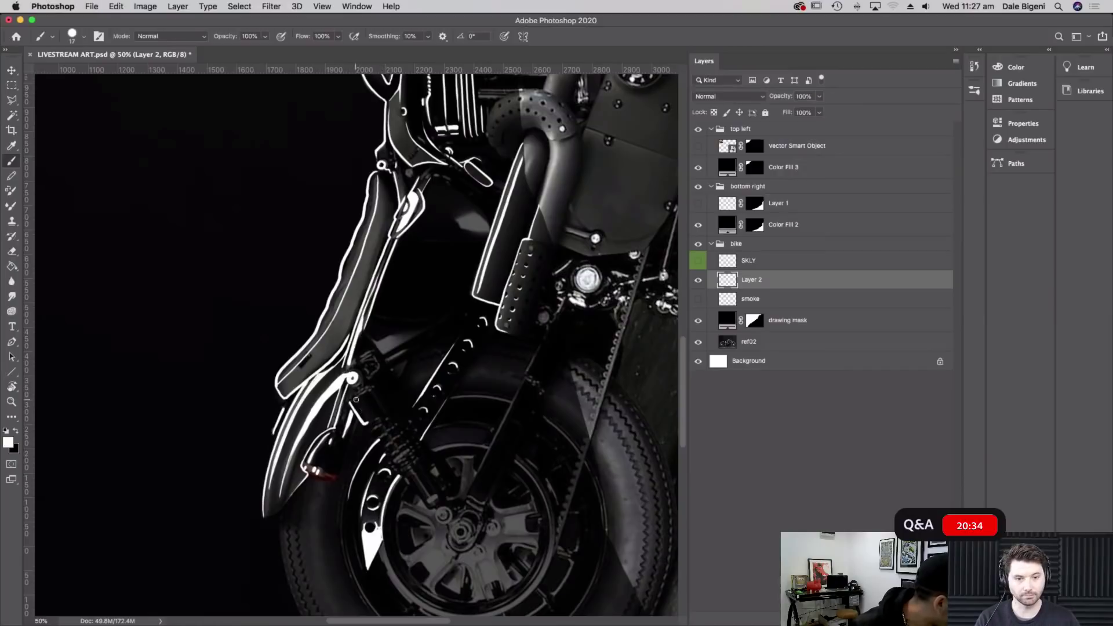
pyautogui.press('super+shift+z')
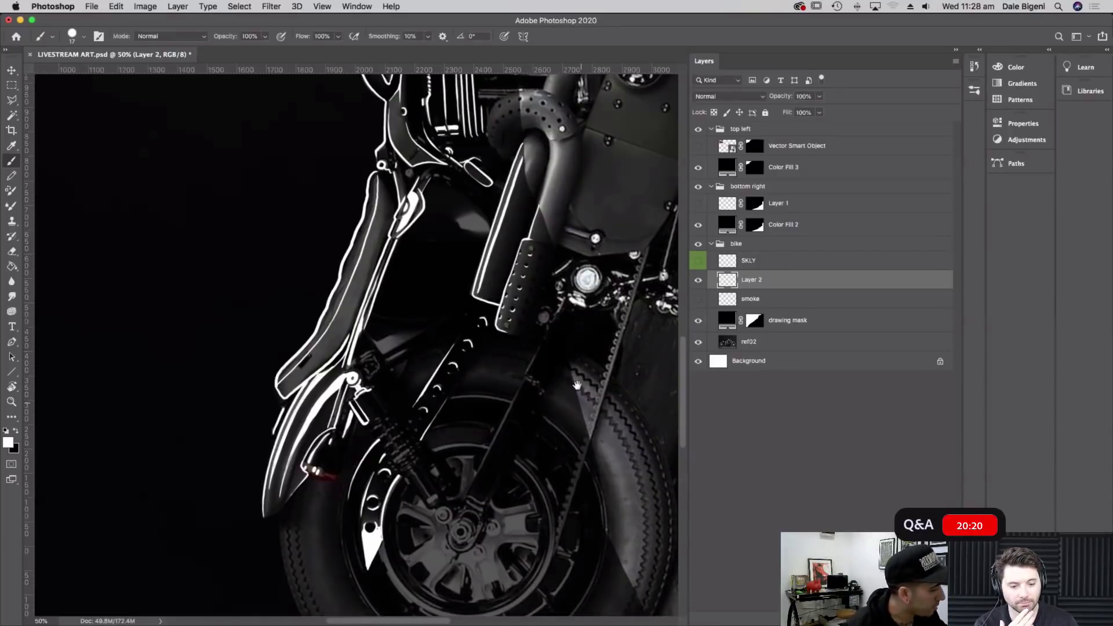
pyautogui.moveTo(566, 337); pyautogui.dragTo(546, 253)
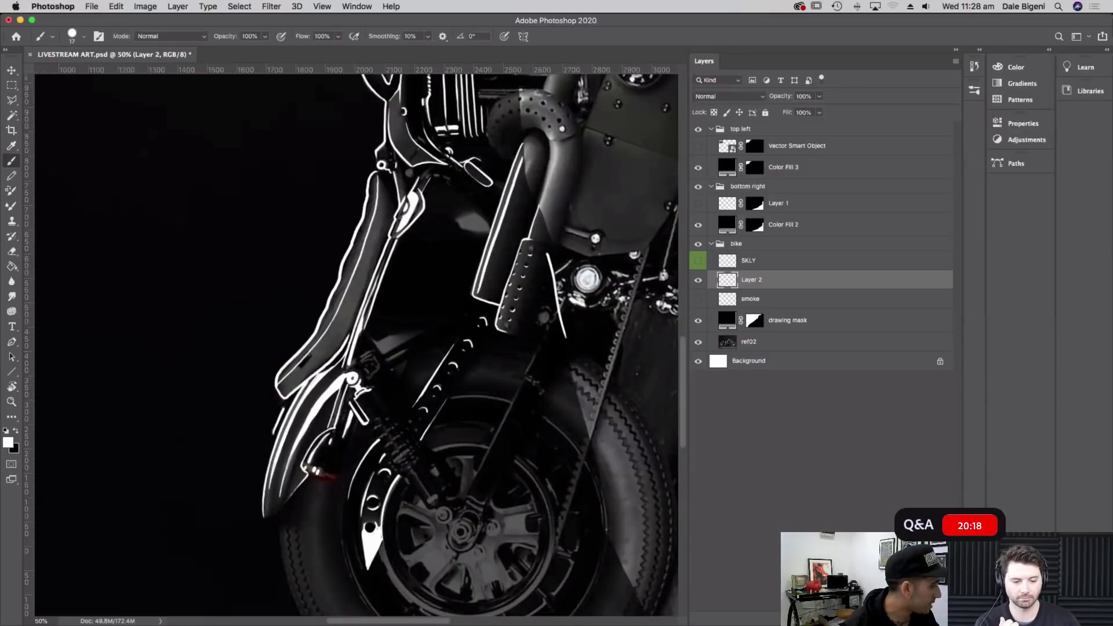
pyautogui.press('super+z')
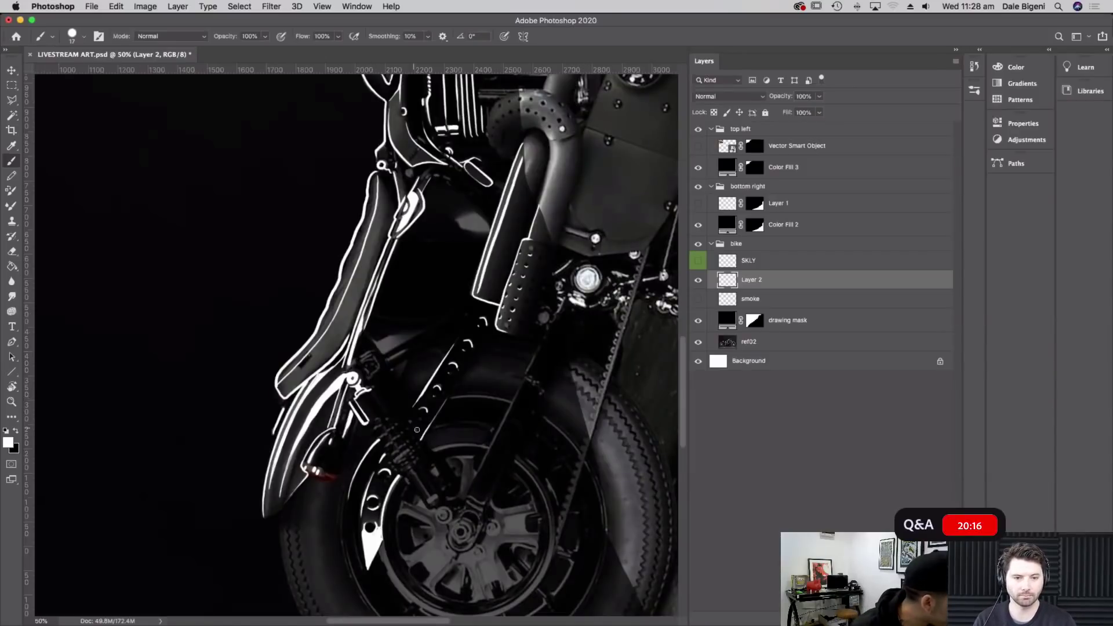
# Draw the shock absorber's upper body, spring coils and lower leg outline in white
pyautogui.press('r')
pyautogui.moveTo(510, 316)
pyautogui.mouseDown()
pyautogui.moveTo(464, 440)
pyautogui.moveTo(417, 517)
pyautogui.moveTo(487, 472)
pyautogui.mouseUp()
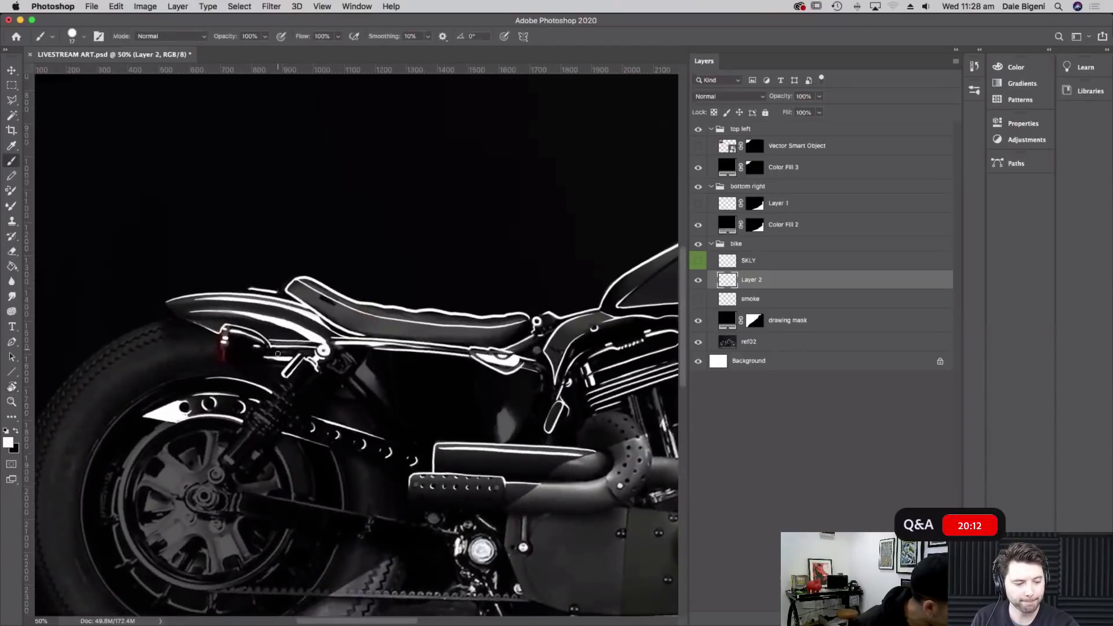
pyautogui.moveTo(280, 423)
pyautogui.mouseDown()
pyautogui.moveTo(259, 405)
pyautogui.moveTo(281, 404)
pyautogui.moveTo(277, 388)
pyautogui.moveTo(297, 399)
pyautogui.moveTo(288, 379)
pyautogui.mouseUp()
pyautogui.moveTo(253, 411); pyautogui.dragTo(263, 433)
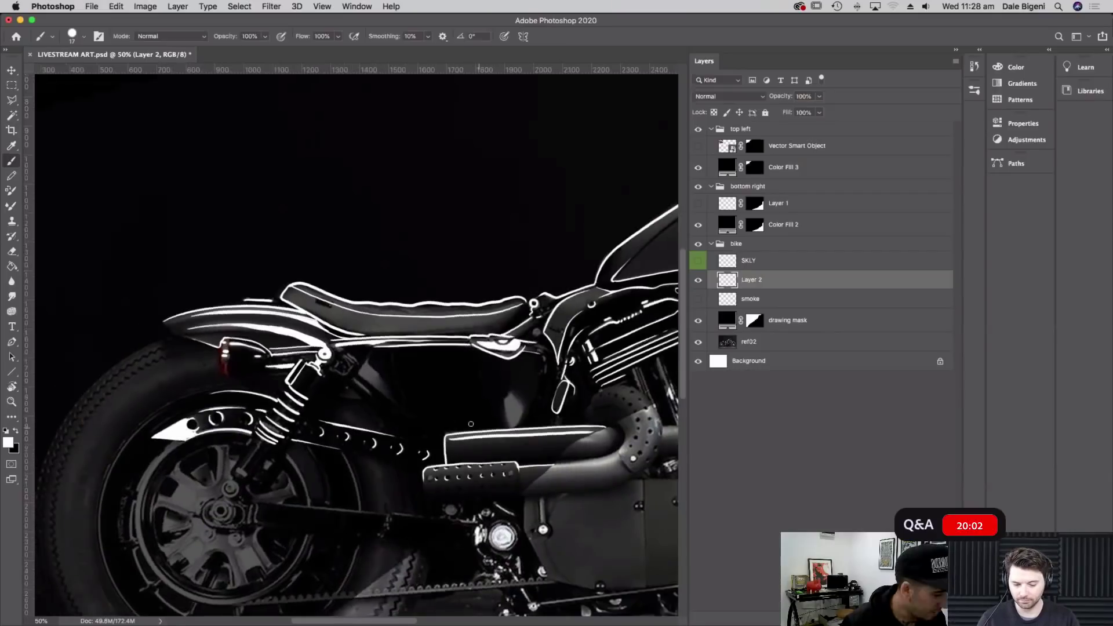
pyautogui.hscroll(-5, 338, 378)
pyautogui.moveTo(346, 487); pyautogui.dragTo(368, 445)
pyautogui.moveTo(351, 488); pyautogui.dragTo(381, 448)
pyautogui.moveTo(356, 494); pyautogui.dragTo(385, 465)
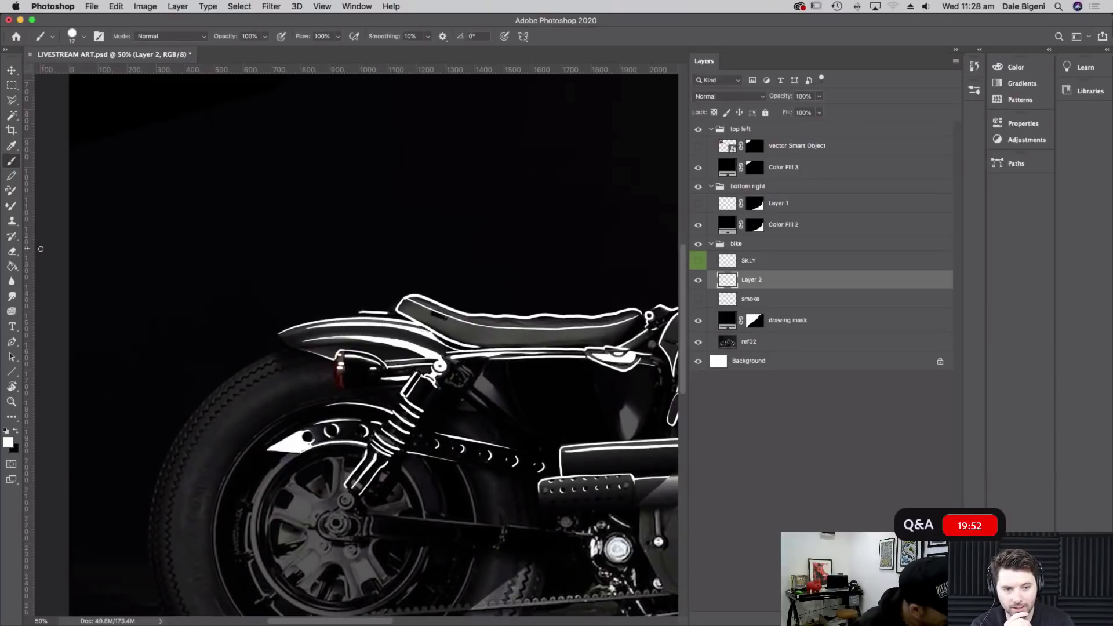
# Clean up the shock's lower coils with the Eraser and redraw their curved white lines with the Brush
pyautogui.press('e')
pyautogui.moveTo(375, 445)
pyautogui.mouseDown()
pyautogui.moveTo(388, 454)
pyautogui.moveTo(381, 447)
pyautogui.mouseUp()
pyautogui.press('b')
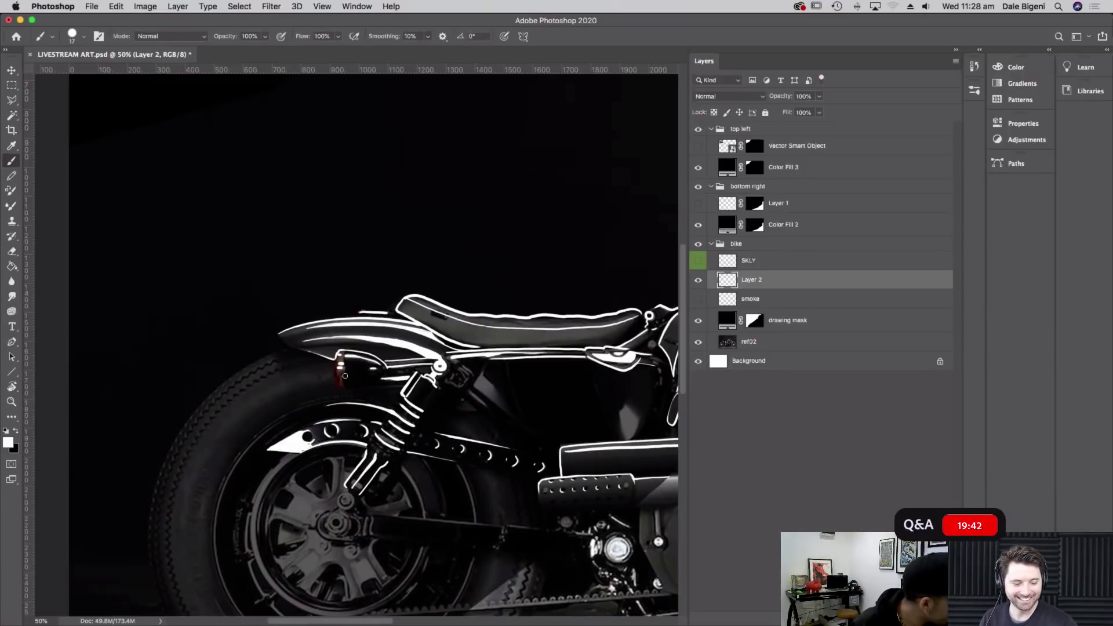
pyautogui.moveTo(373, 439); pyautogui.dragTo(389, 451)
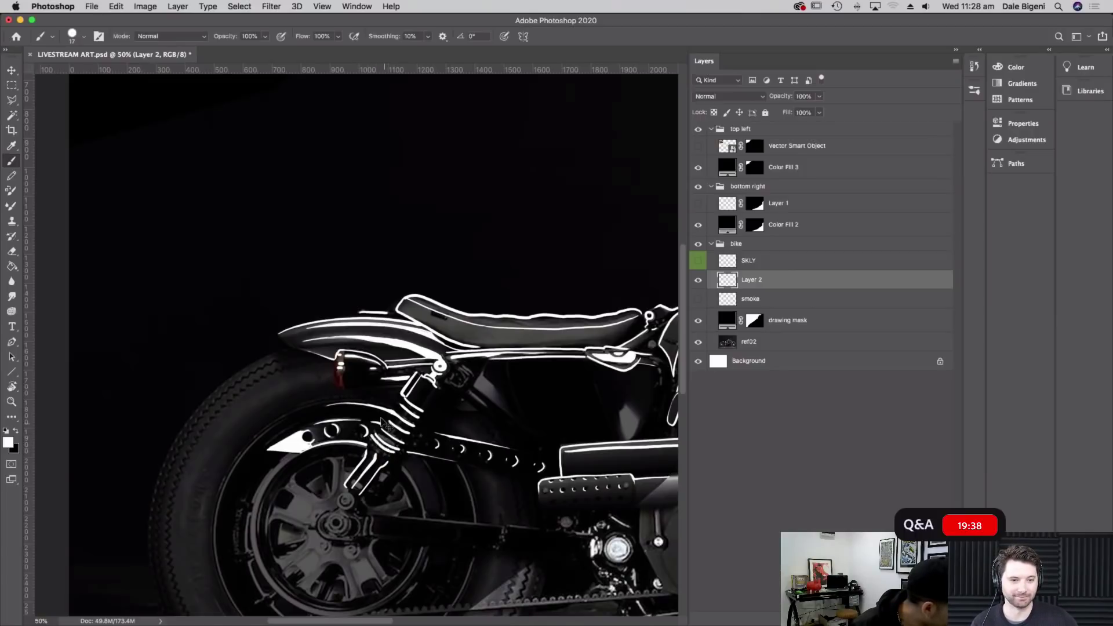
pyautogui.moveTo(373, 439); pyautogui.dragTo(394, 453)
pyautogui.press('super+z')
pyautogui.moveTo(371, 445); pyautogui.dragTo(386, 457)
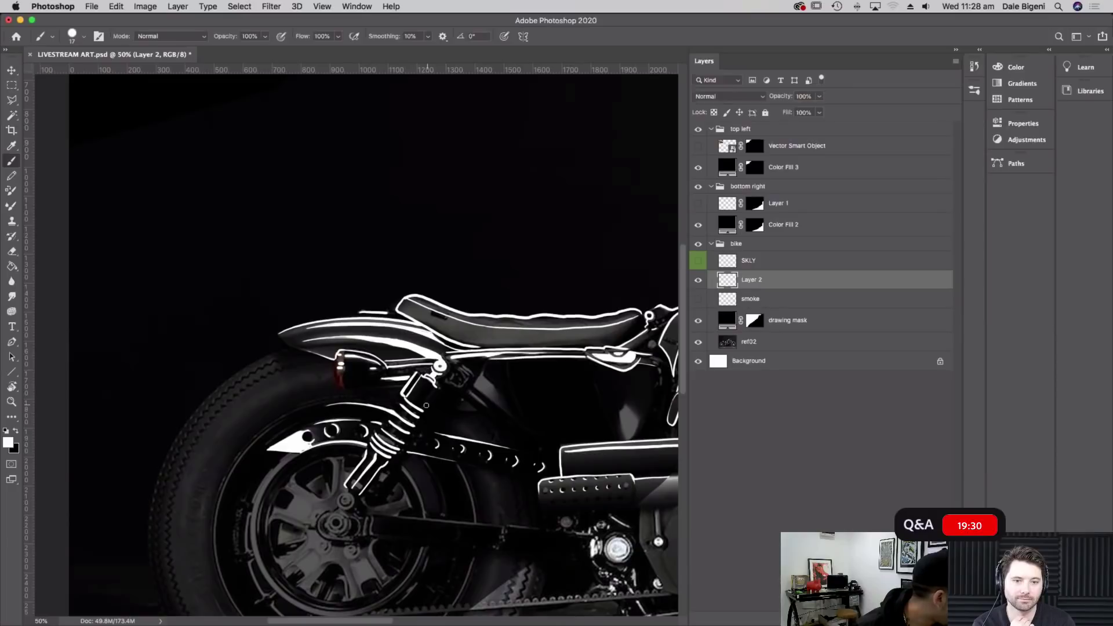
# Try closing the shock's upper body edge and filling its lower leg with white, and undo these strokes
pyautogui.moveTo(428, 408); pyautogui.dragTo(439, 392)
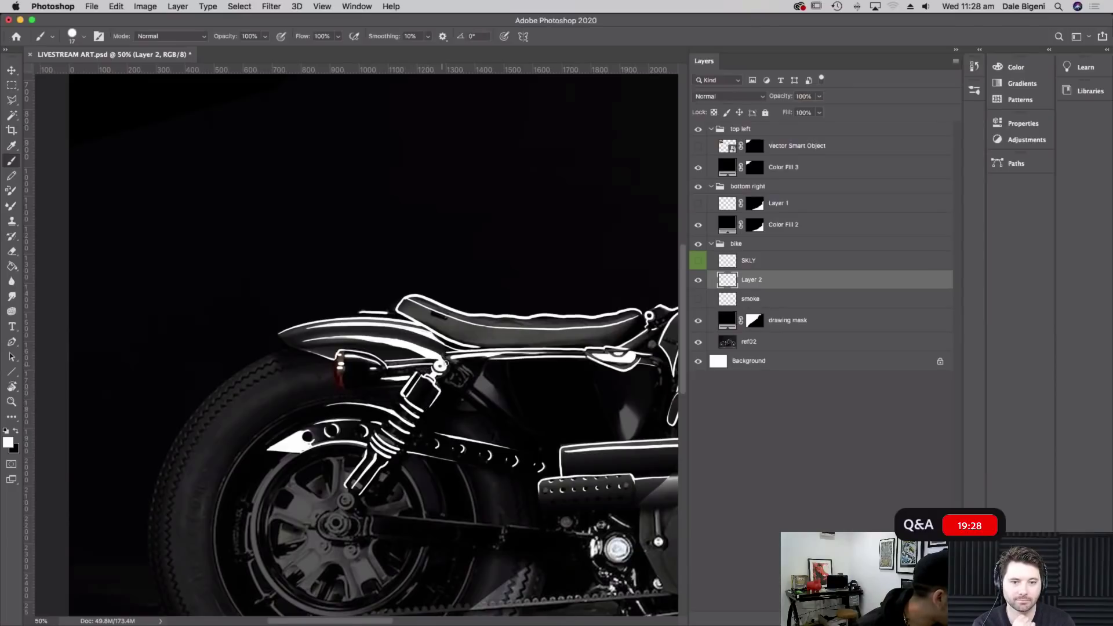
pyautogui.scroll(-5, 509, 355)
pyautogui.hscroll(-3, 509, 355)
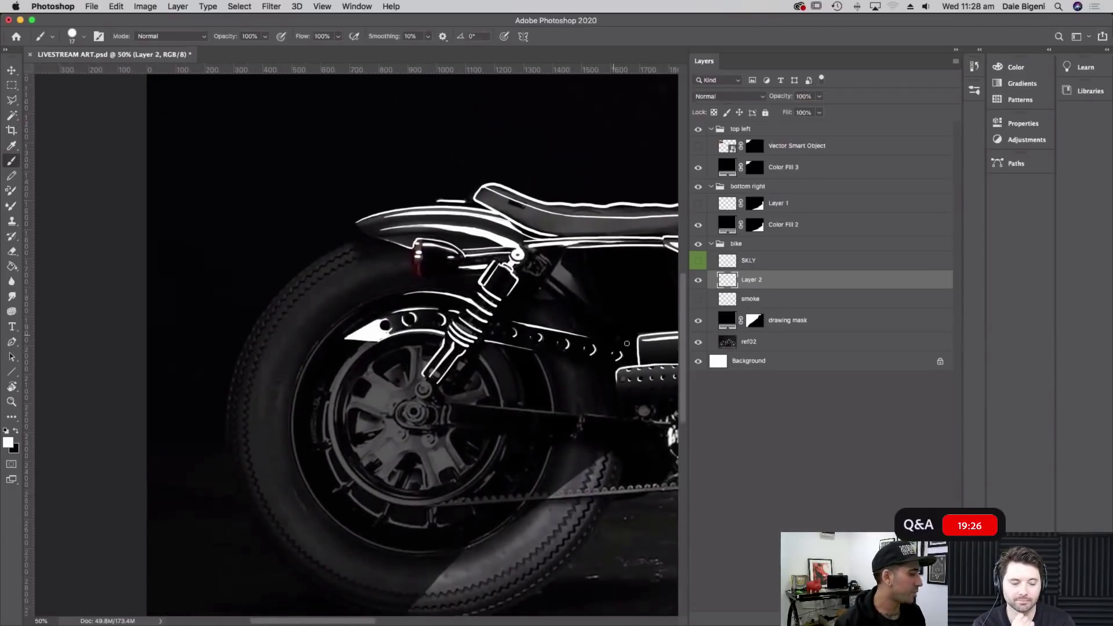
pyautogui.moveTo(431, 378)
pyautogui.mouseDown()
pyautogui.moveTo(454, 350)
pyautogui.moveTo(428, 372)
pyautogui.moveTo(462, 326)
pyautogui.mouseUp()
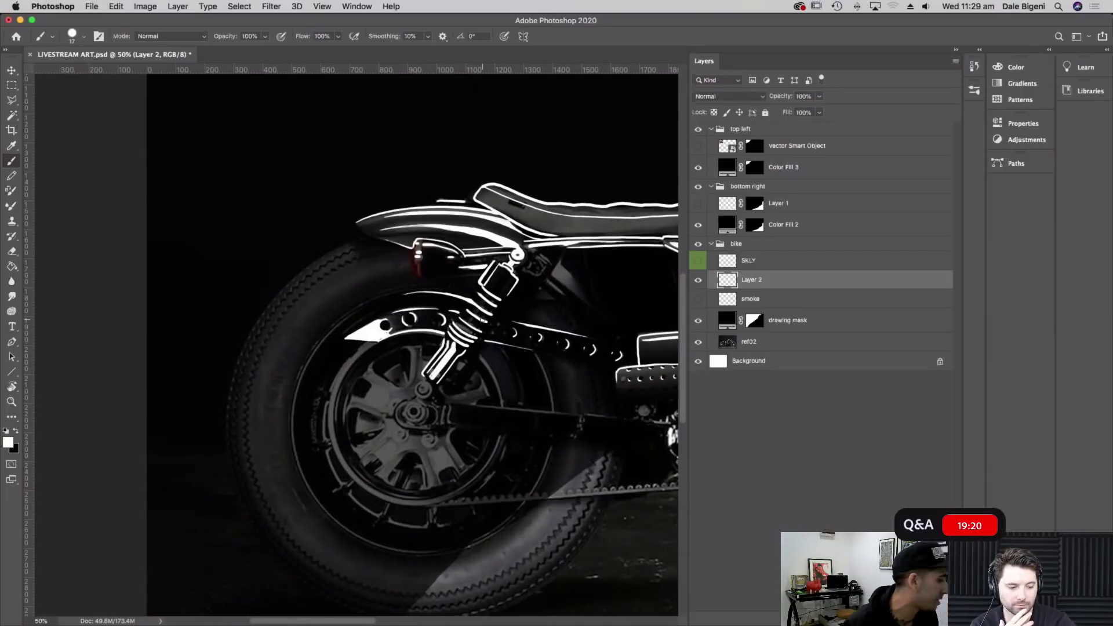
pyautogui.press('super+z')
pyautogui.press('super+z')
pyautogui.press('super+z')
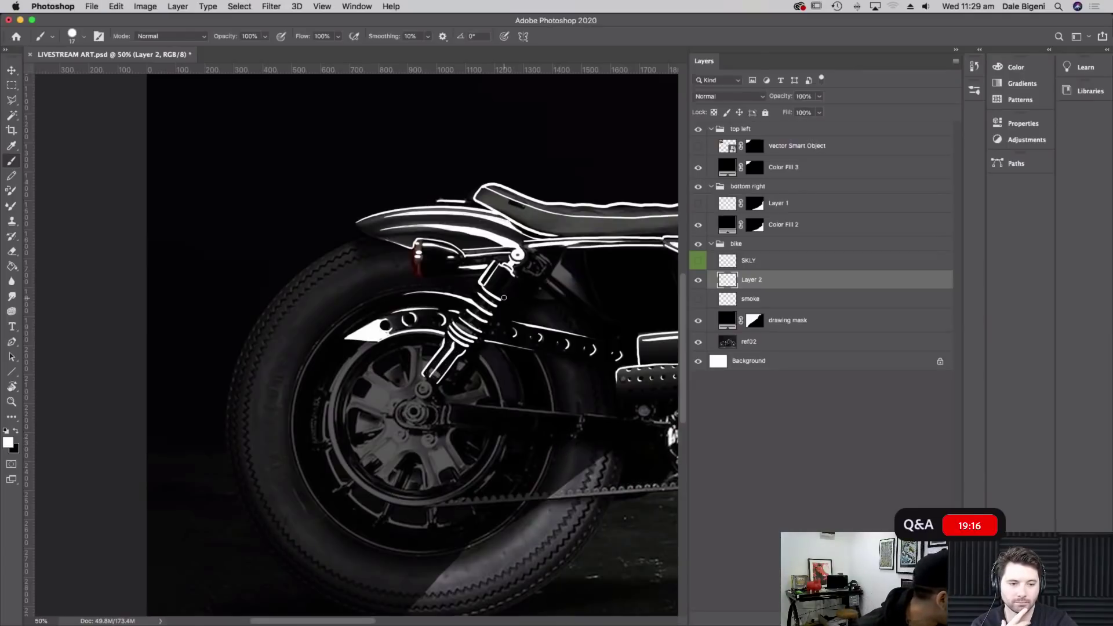
# Redraw the shock's upper body edge and add the bracket outline and solid white highlight wedge beside it
pyautogui.moveTo(513, 284); pyautogui.dragTo(515, 273)
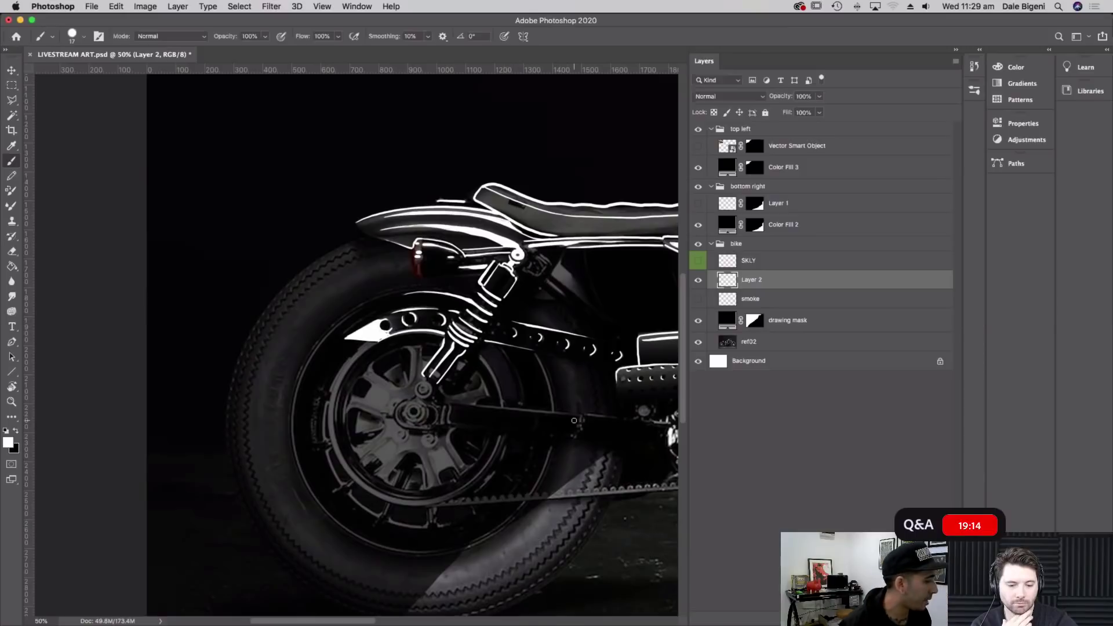
pyautogui.moveTo(530, 270)
pyautogui.mouseDown()
pyautogui.moveTo(538, 254)
pyautogui.moveTo(549, 267)
pyautogui.moveTo(566, 266)
pyautogui.moveTo(562, 256)
pyautogui.moveTo(551, 272)
pyautogui.moveTo(582, 300)
pyautogui.moveTo(558, 269)
pyautogui.mouseUp()
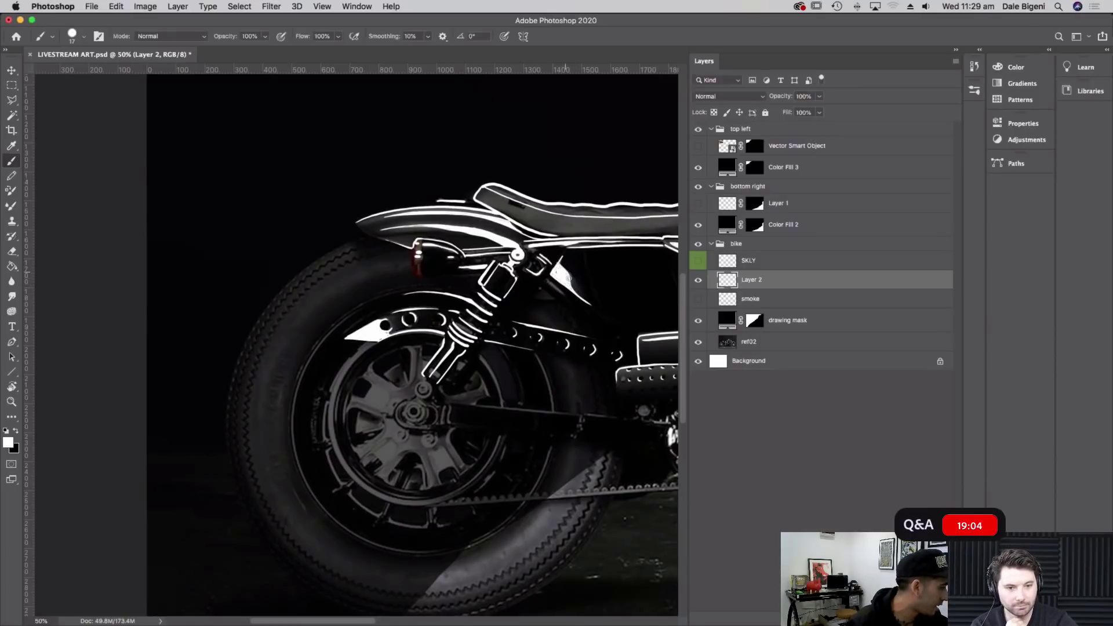
pyautogui.moveTo(568, 297); pyautogui.dragTo(545, 279)
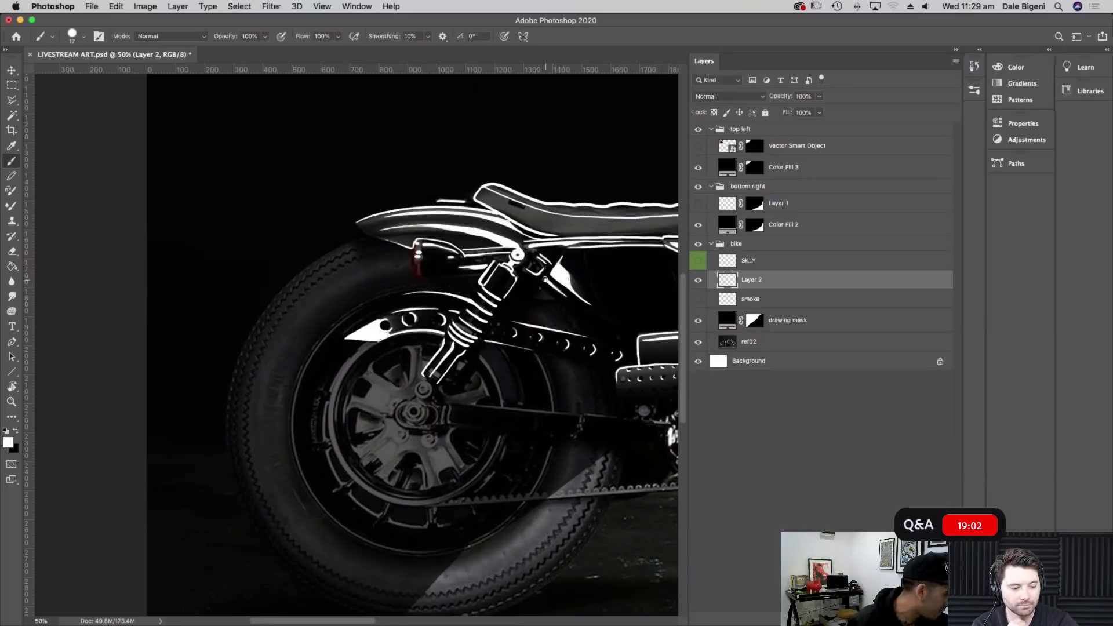
# Draw the rear wheel's outer and inner rim arcs in white between the perforated guard and the swingarm
pyautogui.scroll(-5, 655, 411)
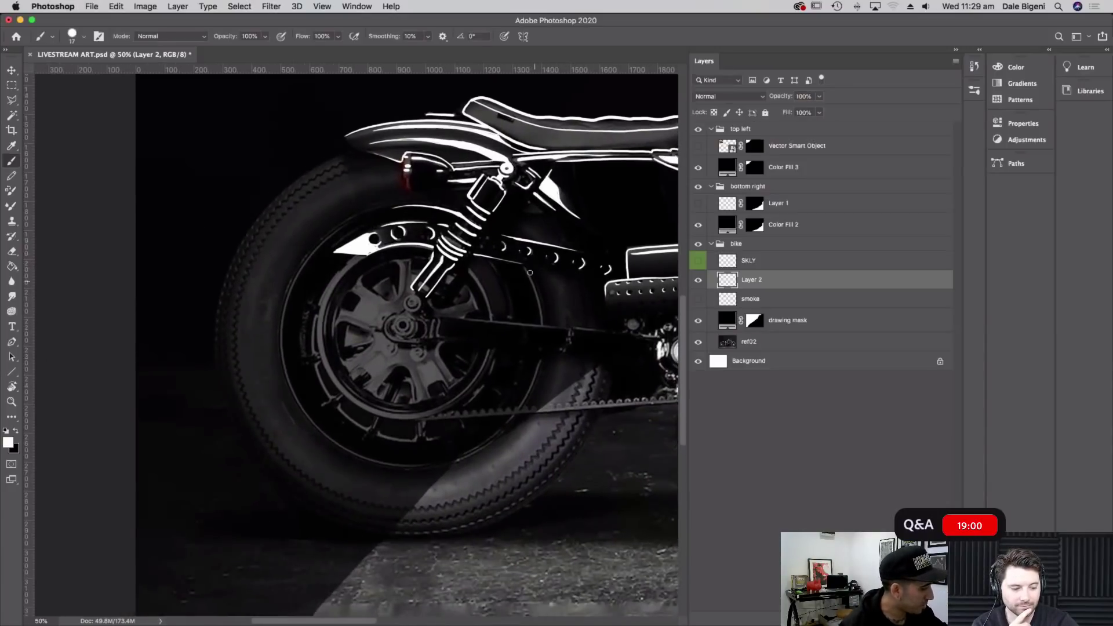
pyautogui.moveTo(542, 323); pyautogui.dragTo(518, 251)
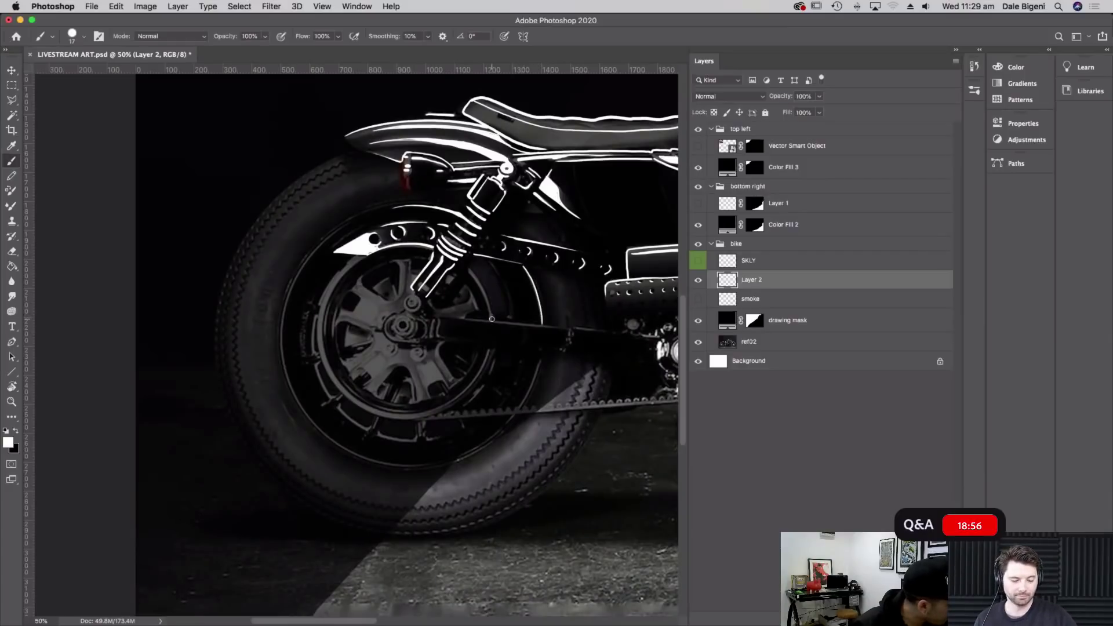
pyautogui.moveTo(491, 317); pyautogui.dragTo(468, 267)
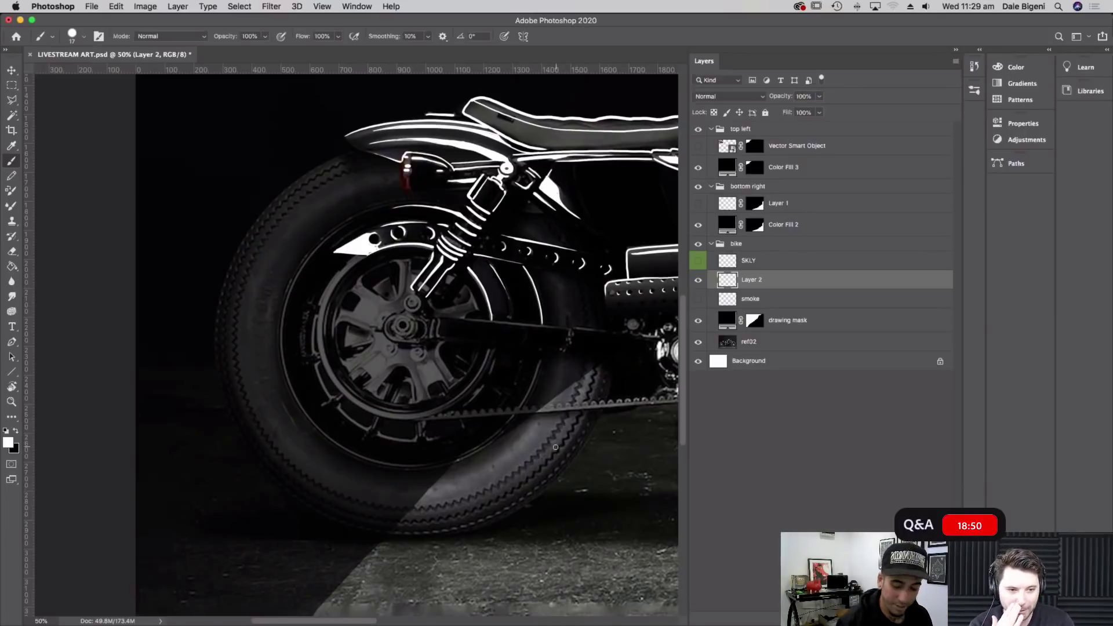
# Continue the rear wheel's outer rim arc in white down its rear side and around the bottom towards the drive belt
pyautogui.press('r')
pyautogui.moveTo(601, 408); pyautogui.dragTo(528, 163)
pyautogui.moveTo(288, 251); pyautogui.dragTo(362, 335)
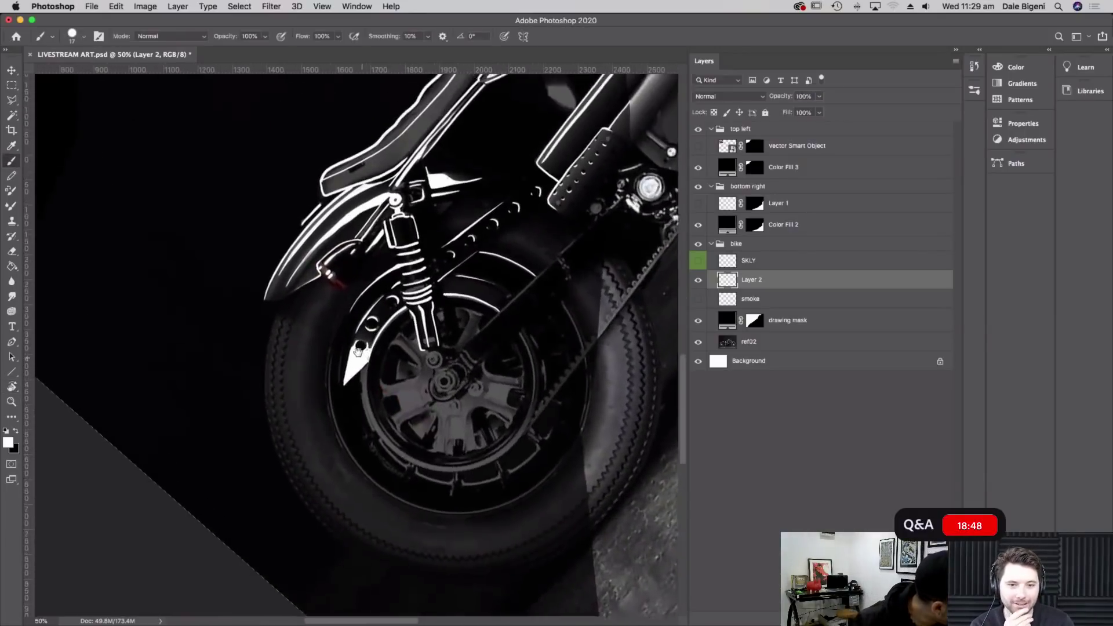
pyautogui.moveTo(391, 293); pyautogui.dragTo(451, 358)
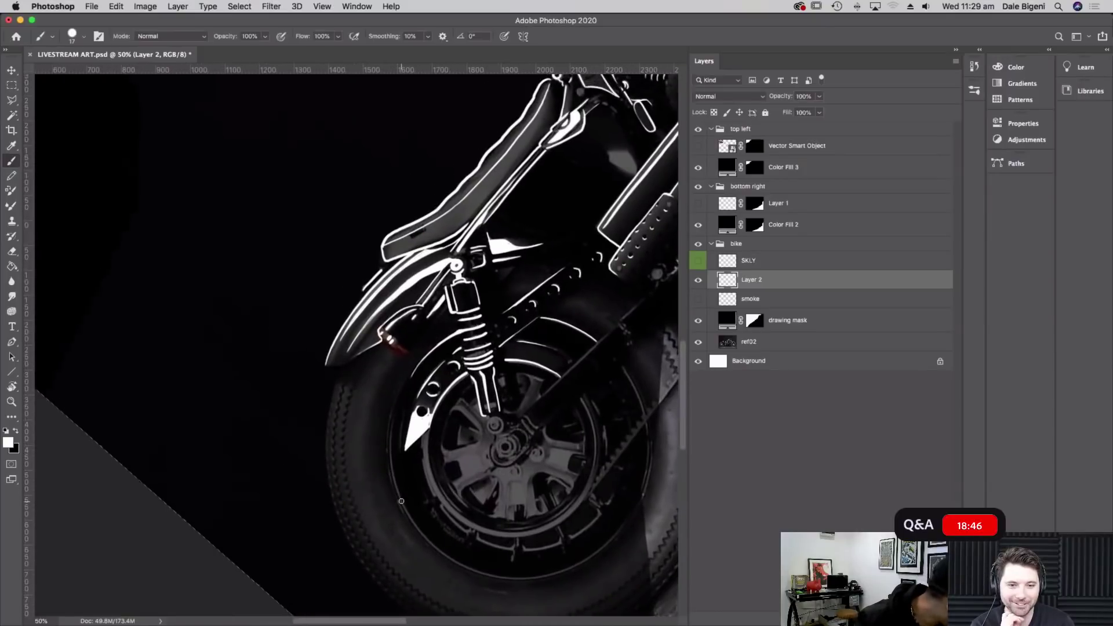
pyautogui.scroll(-3, 402, 385)
pyautogui.moveTo(382, 405)
pyautogui.mouseDown()
pyautogui.moveTo(426, 481)
pyautogui.moveTo(458, 499)
pyautogui.moveTo(540, 512)
pyautogui.mouseUp()
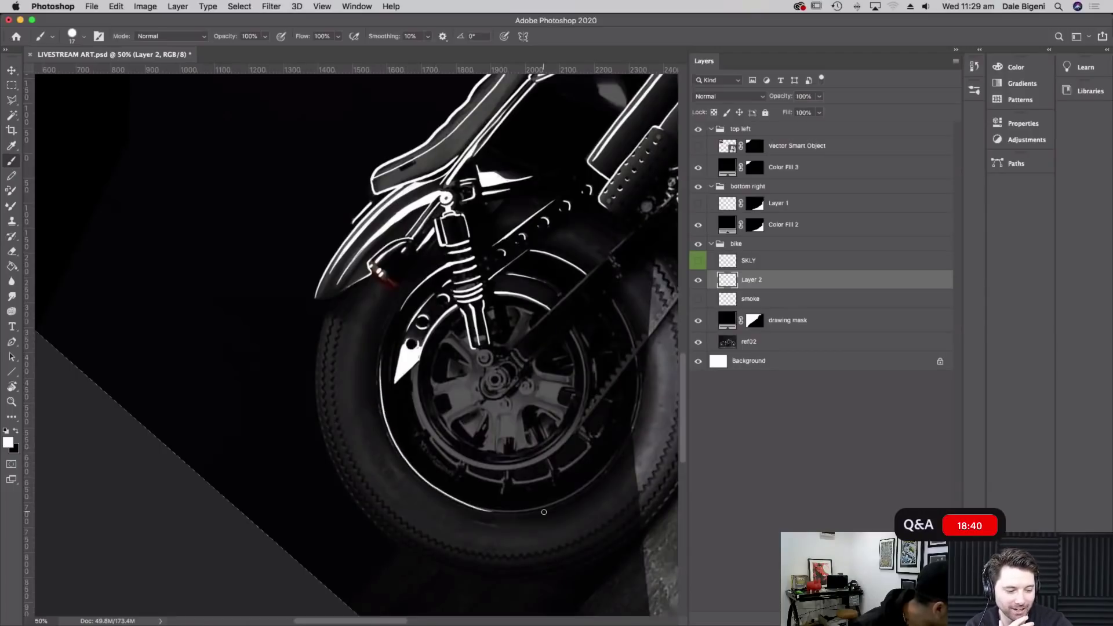
pyautogui.press('r')
pyautogui.moveTo(606, 537); pyautogui.dragTo(628, 281)
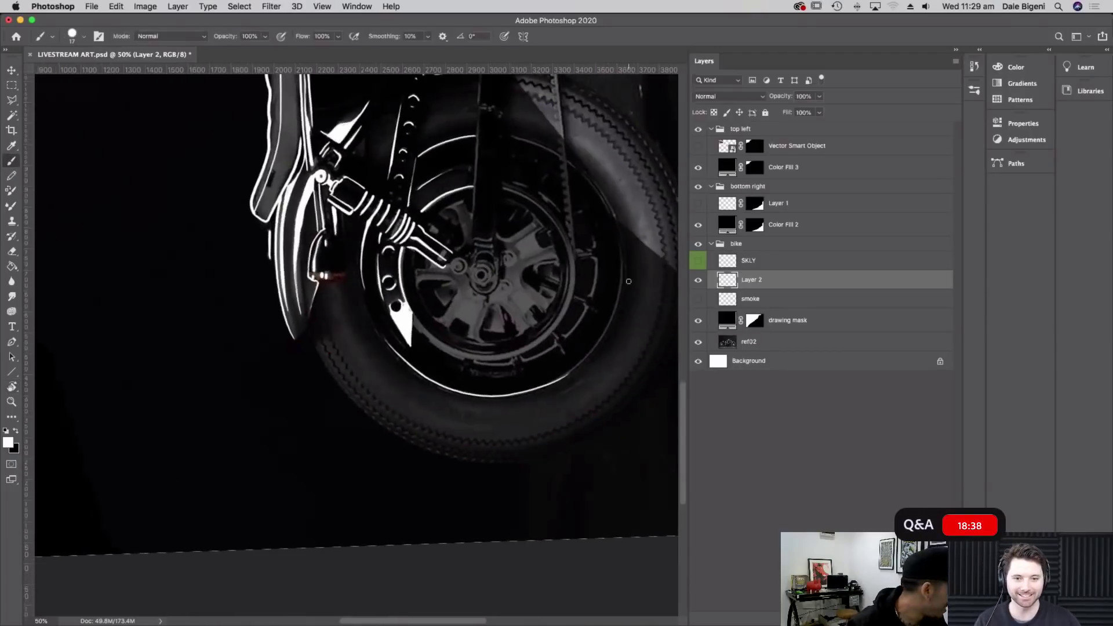
pyautogui.moveTo(589, 354); pyautogui.dragTo(621, 273)
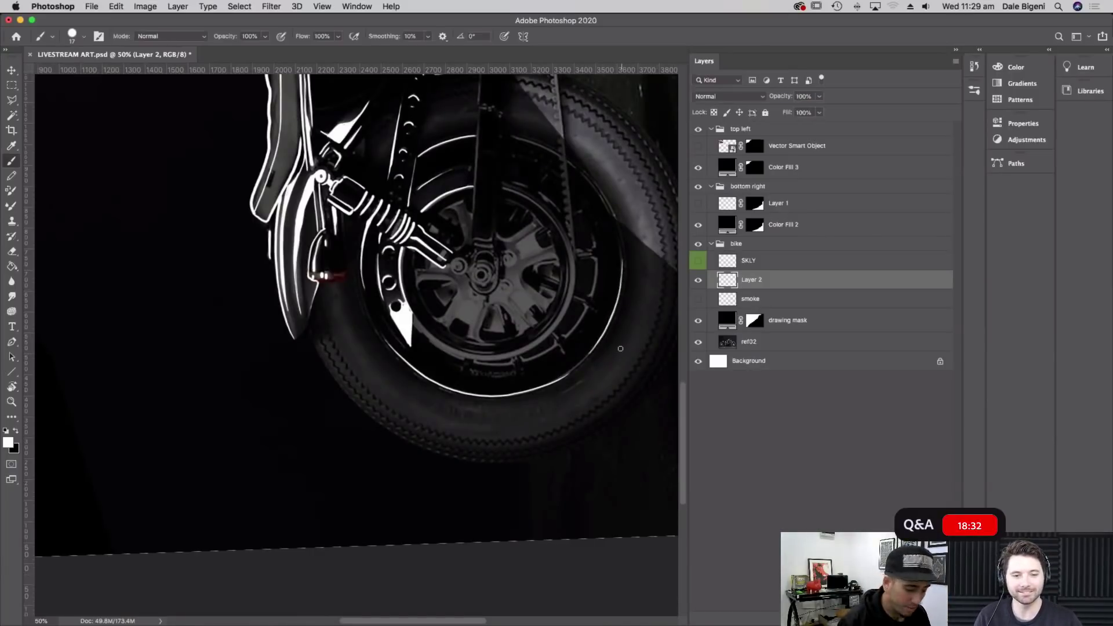
# Draw the short white segmented bracket lines between the outer and inner rims along the wheel's lower and rear sides
pyautogui.moveTo(555, 295); pyautogui.dragTo(545, 382)
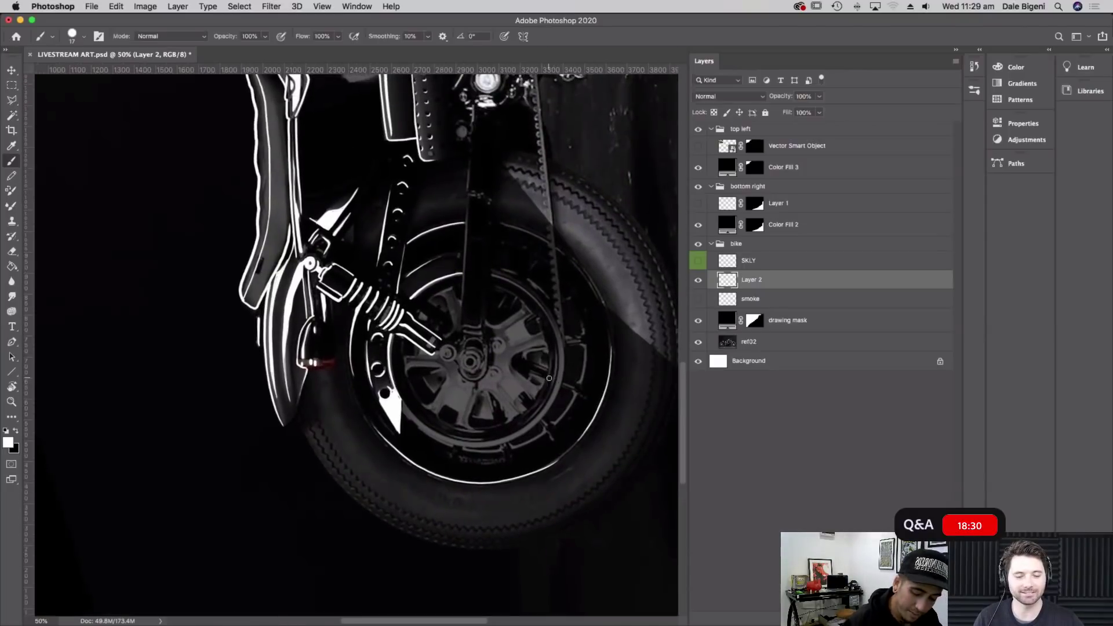
pyautogui.moveTo(587, 229); pyautogui.dragTo(573, 291)
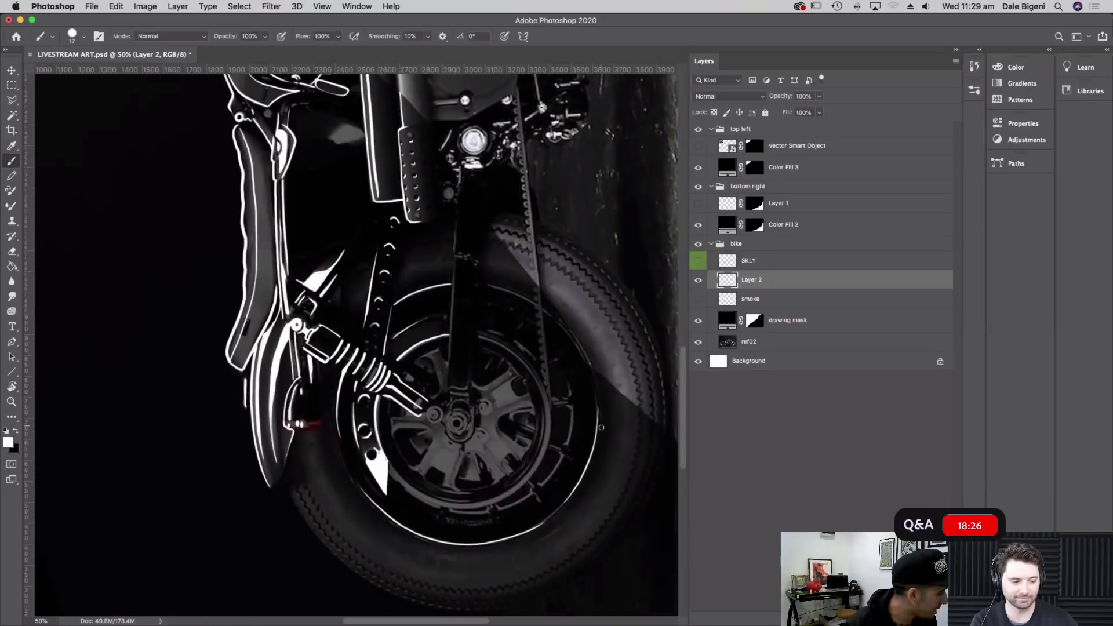
pyautogui.moveTo(566, 444); pyautogui.dragTo(570, 408)
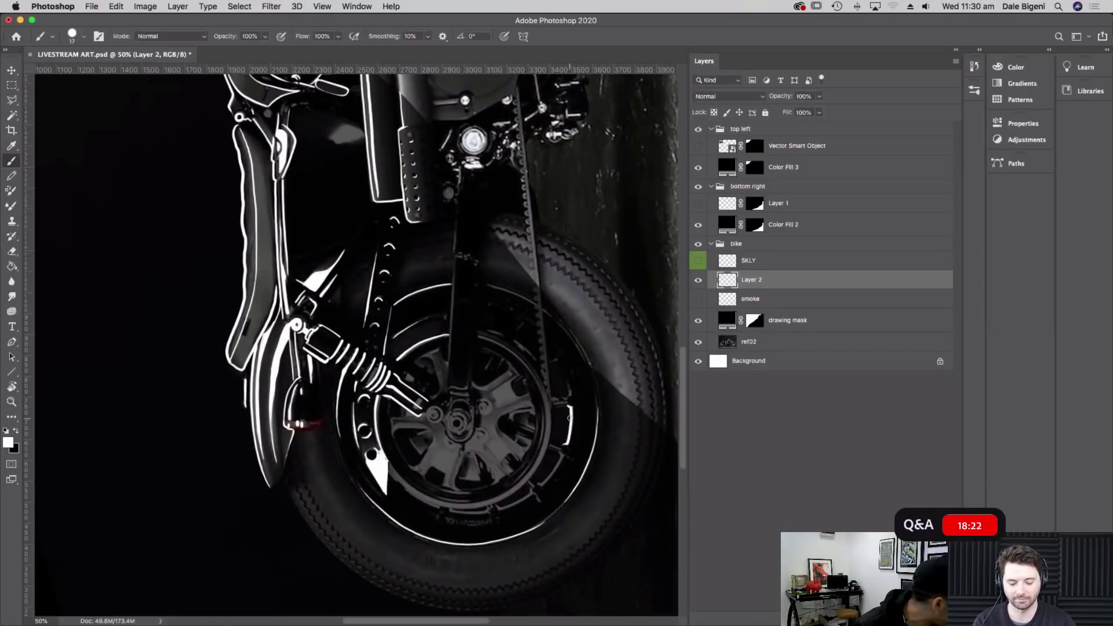
pyautogui.moveTo(570, 393); pyautogui.dragTo(567, 376)
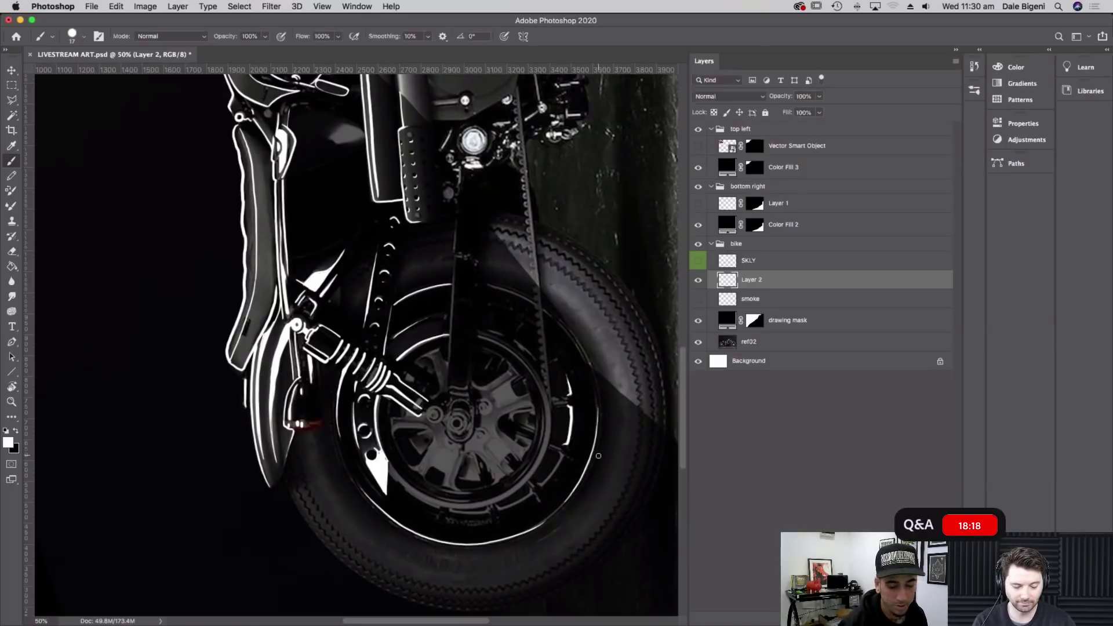
pyautogui.press('Escape')
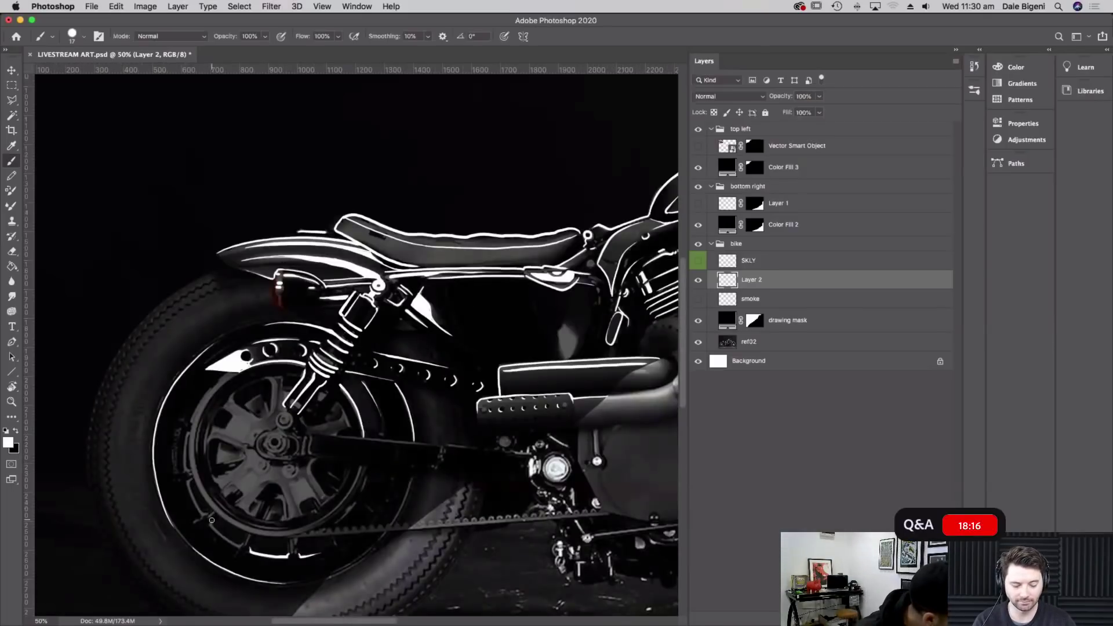
pyautogui.press('super+z')
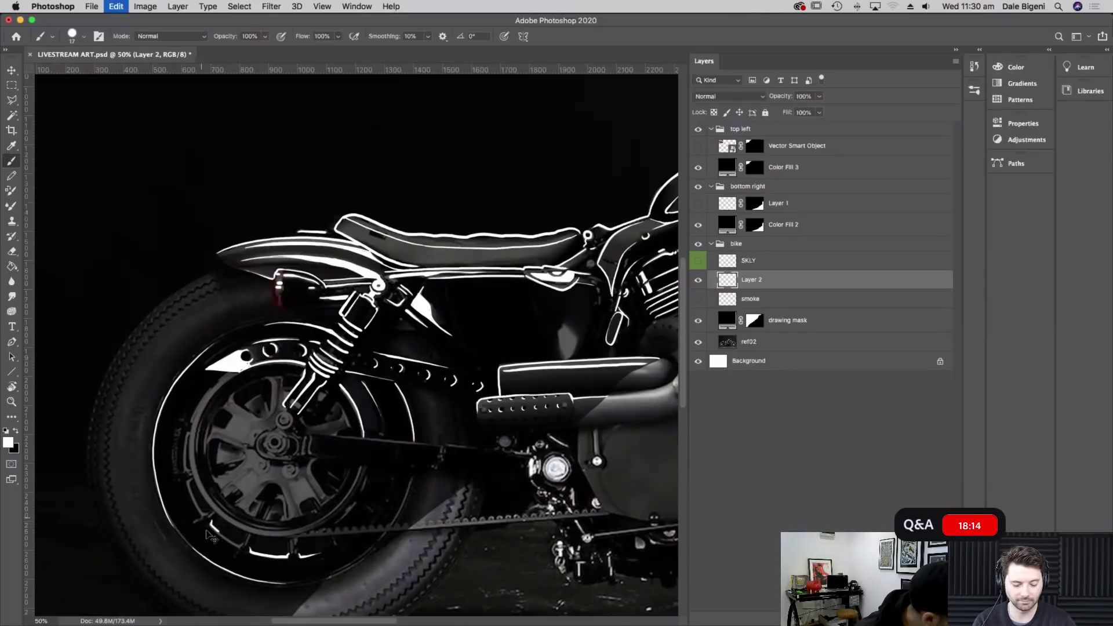
pyautogui.moveTo(220, 534)
pyautogui.mouseDown()
pyautogui.moveTo(243, 517)
pyautogui.moveTo(200, 512)
pyautogui.moveTo(187, 431)
pyautogui.mouseUp()
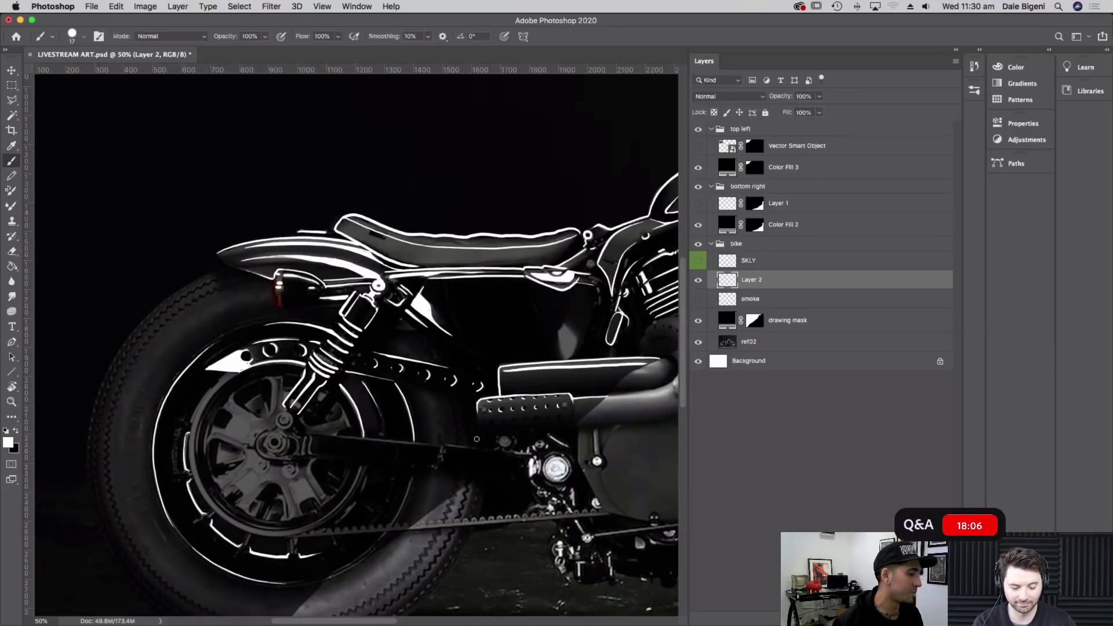
# Draw the inner rim's thick white arc from below the perforated guard down the rear side of the wheel
pyautogui.hscroll(-8, 470, 450)
pyautogui.scroll(3, 470, 450)
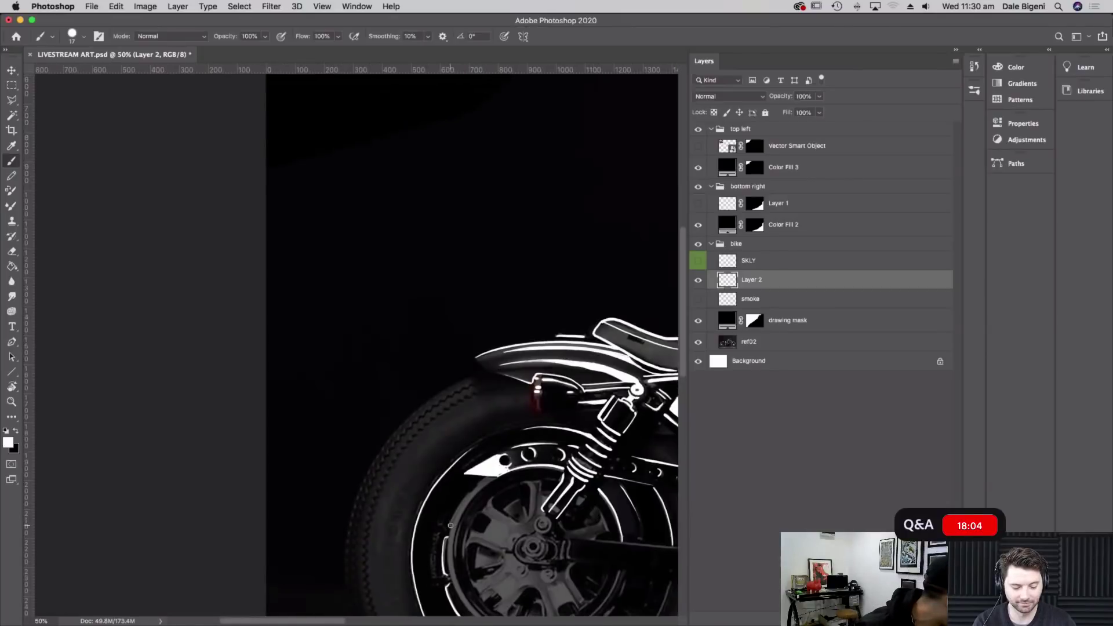
pyautogui.moveTo(451, 520); pyautogui.dragTo(471, 489)
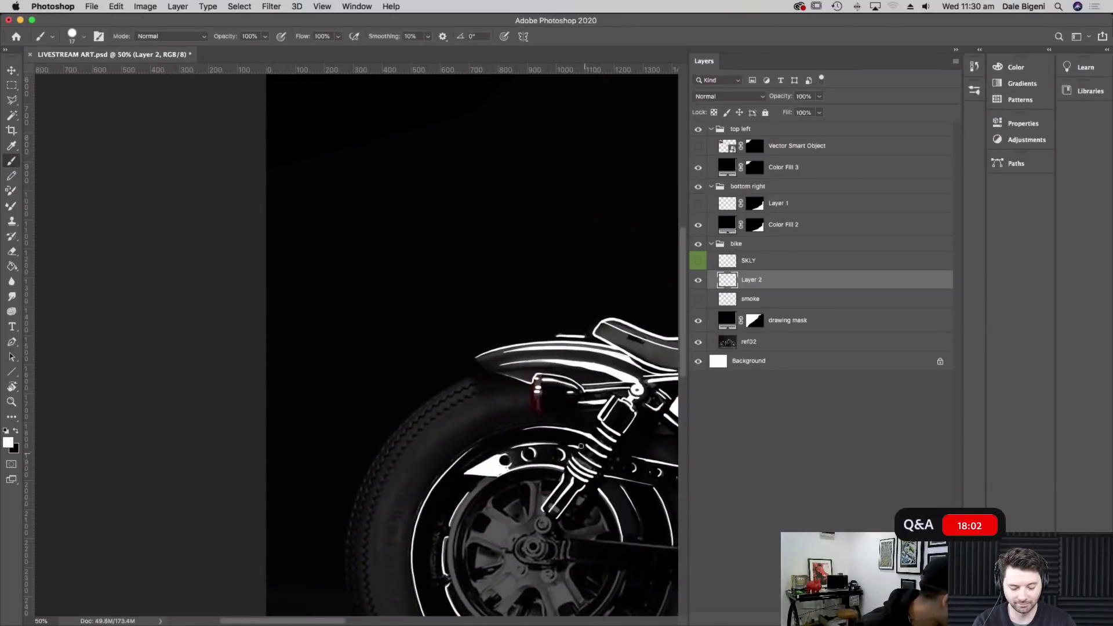
pyautogui.moveTo(449, 559)
pyautogui.mouseDown()
pyautogui.moveTo(461, 506)
pyautogui.moveTo(498, 474)
pyautogui.mouseUp()
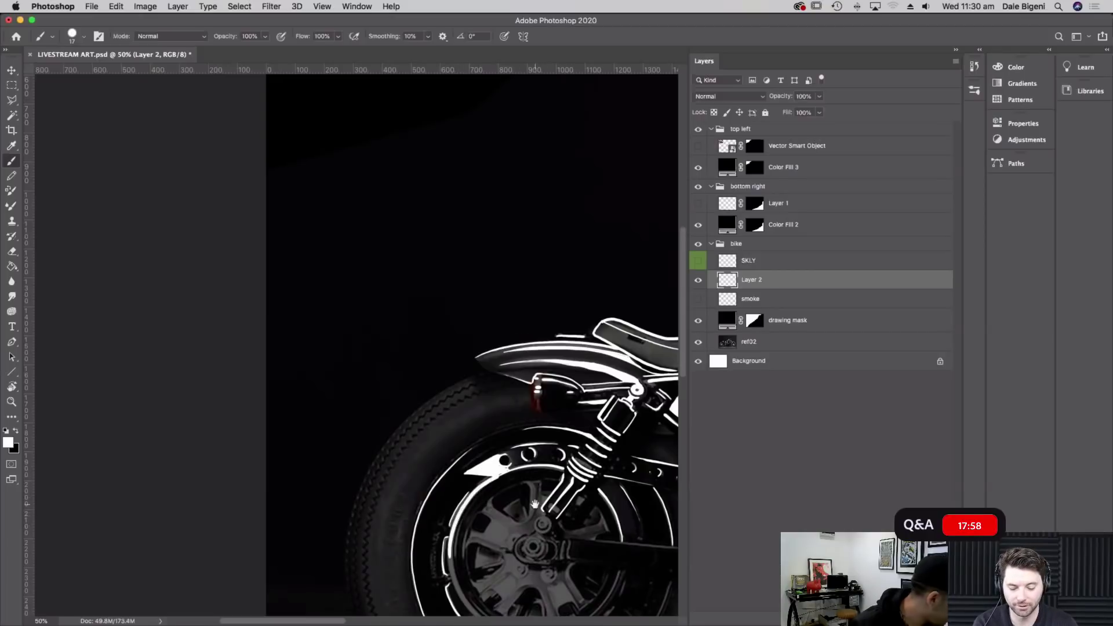
pyautogui.scroll(-5, 497, 475)
pyautogui.hscroll(2, 498, 474)
pyautogui.moveTo(466, 508)
pyautogui.mouseDown()
pyautogui.moveTo(413, 462)
pyautogui.moveTo(405, 424)
pyautogui.mouseUp()
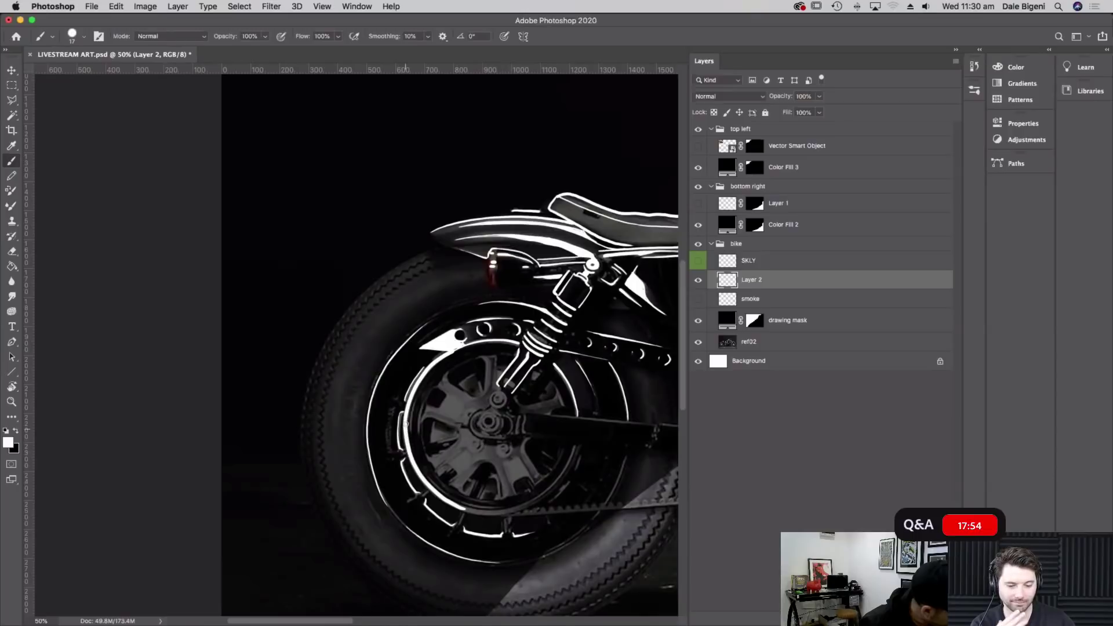
# Extend the inner rim's thick white arc along the underside of the wheel to the drive belt
pyautogui.press('r')
pyautogui.moveTo(407, 469); pyautogui.dragTo(290, 492)
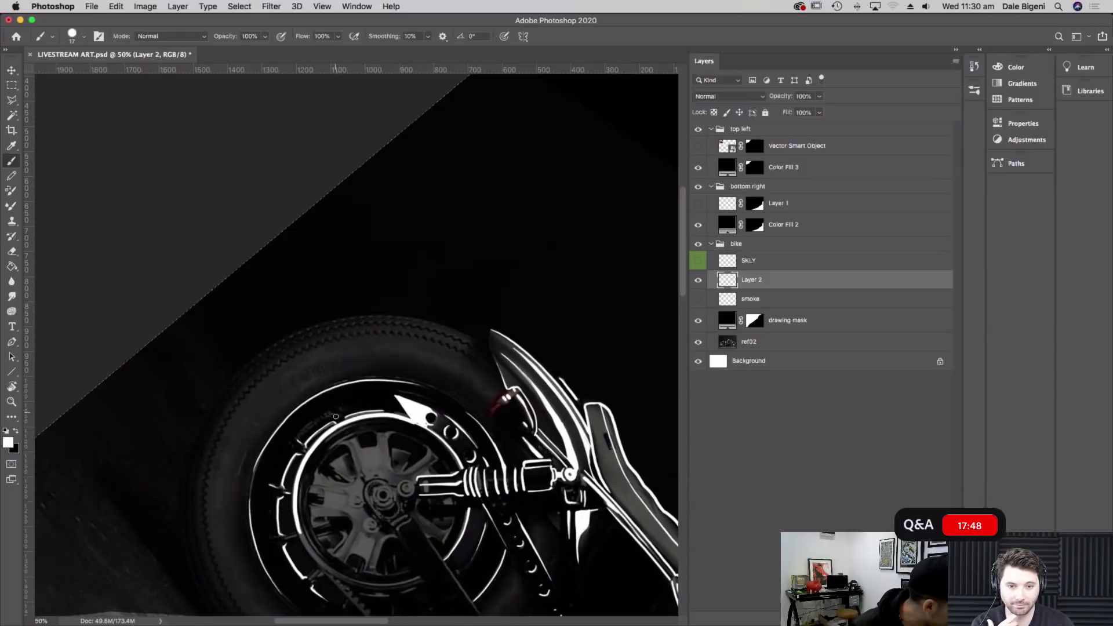
pyautogui.scroll(-3, 336, 417)
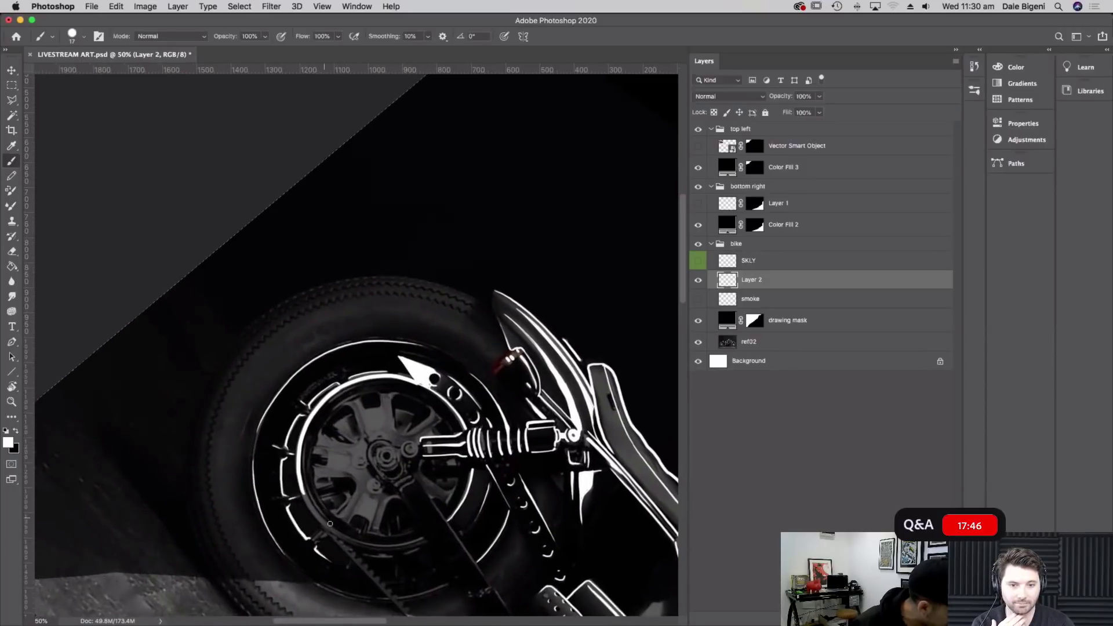
pyautogui.moveTo(336, 533); pyautogui.dragTo(298, 474)
pyautogui.moveTo(330, 522)
pyautogui.mouseDown()
pyautogui.moveTo(305, 478)
pyautogui.moveTo(314, 489)
pyautogui.mouseUp()
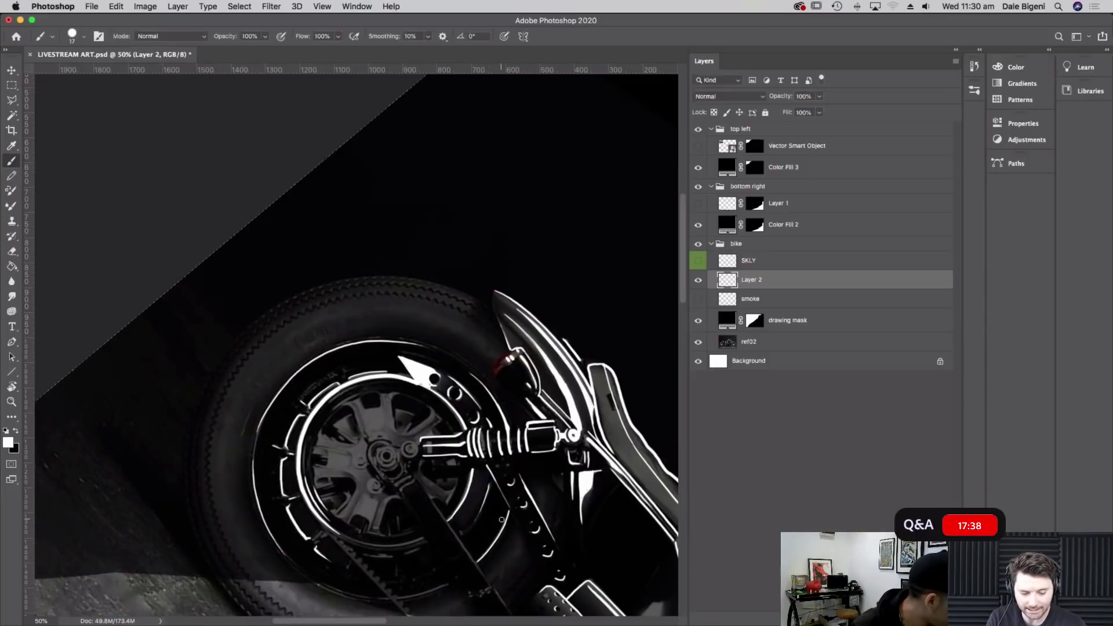
# Draw the outer and inner rim arcs between the swingarm and drive belt, and outline the shock's lower bolt and the axle nut
pyautogui.press('Escape')
pyautogui.moveTo(526, 369); pyautogui.dragTo(414, 156)
pyautogui.press('r')
pyautogui.moveTo(571, 179)
pyautogui.mouseDown()
pyautogui.moveTo(551, 155)
pyautogui.moveTo(596, 401)
pyautogui.moveTo(563, 346)
pyautogui.mouseUp()
pyautogui.press('b')
pyautogui.moveTo(559, 268)
pyautogui.mouseDown()
pyautogui.moveTo(562, 305)
pyautogui.moveTo(571, 297)
pyautogui.mouseUp()
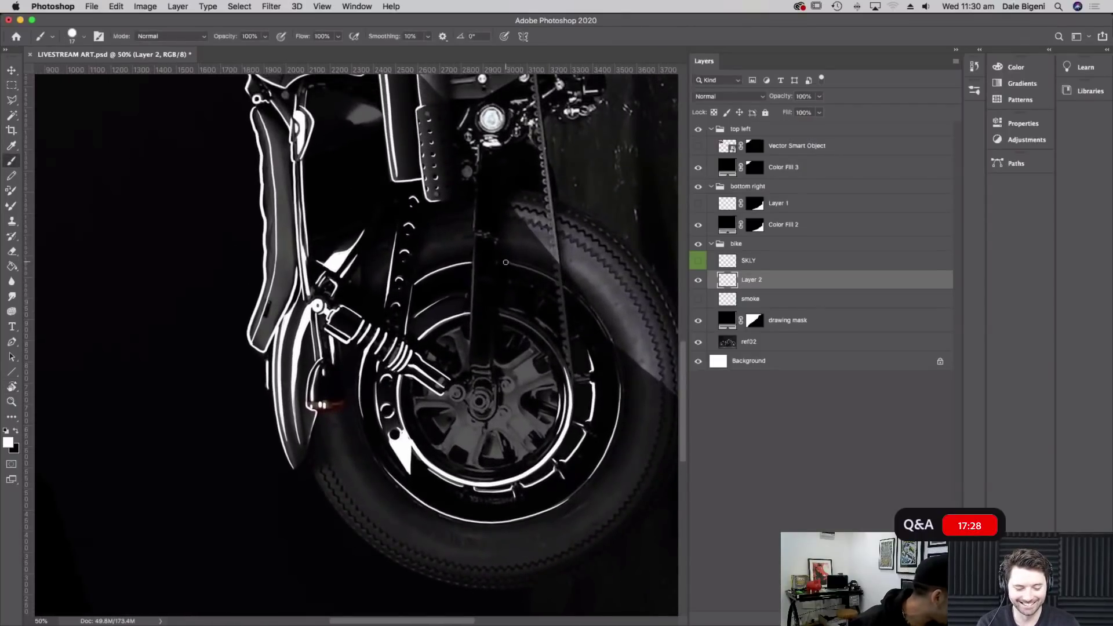
pyautogui.moveTo(517, 264); pyautogui.dragTo(557, 284)
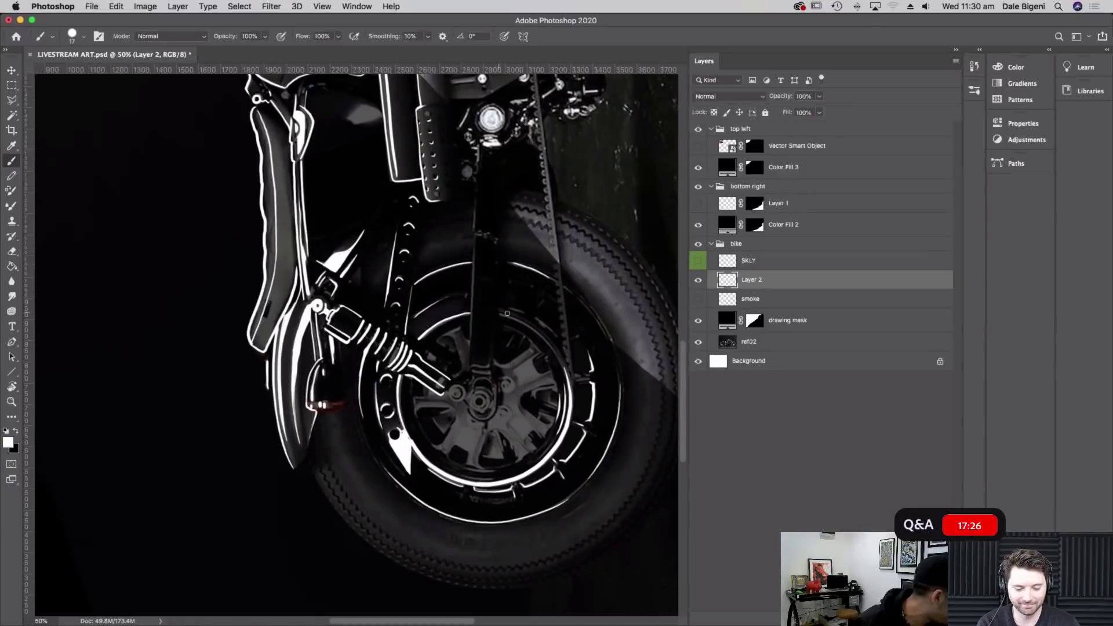
pyautogui.moveTo(499, 315); pyautogui.dragTo(553, 348)
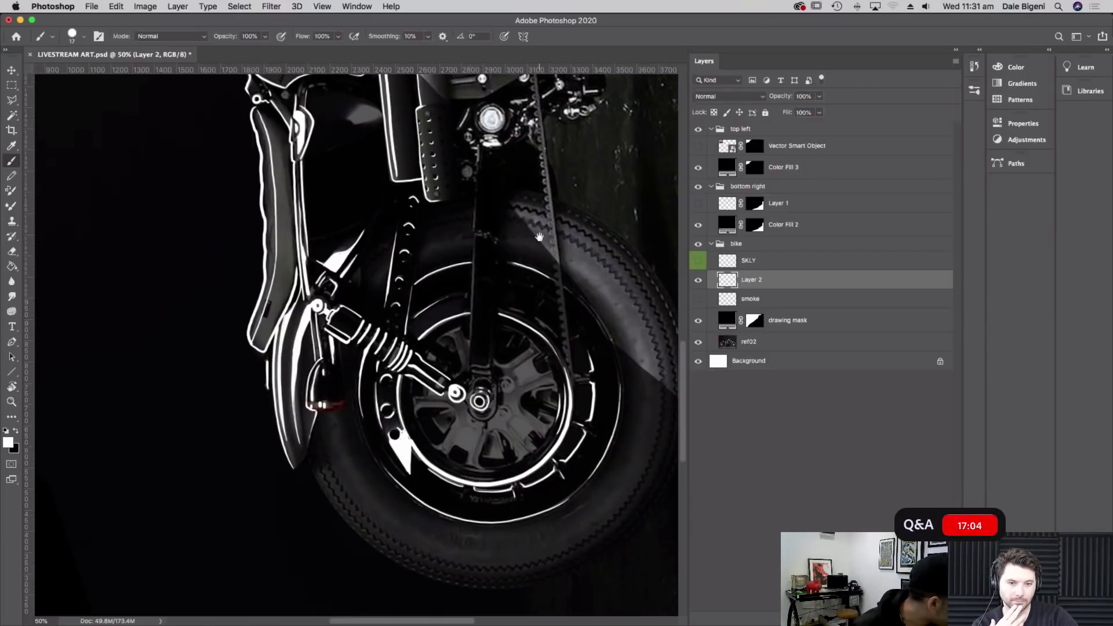
# Draw a white line along the swingarm's upper edge from the wheel hub towards the engine
pyautogui.scroll(4, 489, 405)
pyautogui.moveTo(458, 448); pyautogui.dragTo(463, 306)
pyautogui.moveTo(552, 298); pyautogui.dragTo(551, 234)
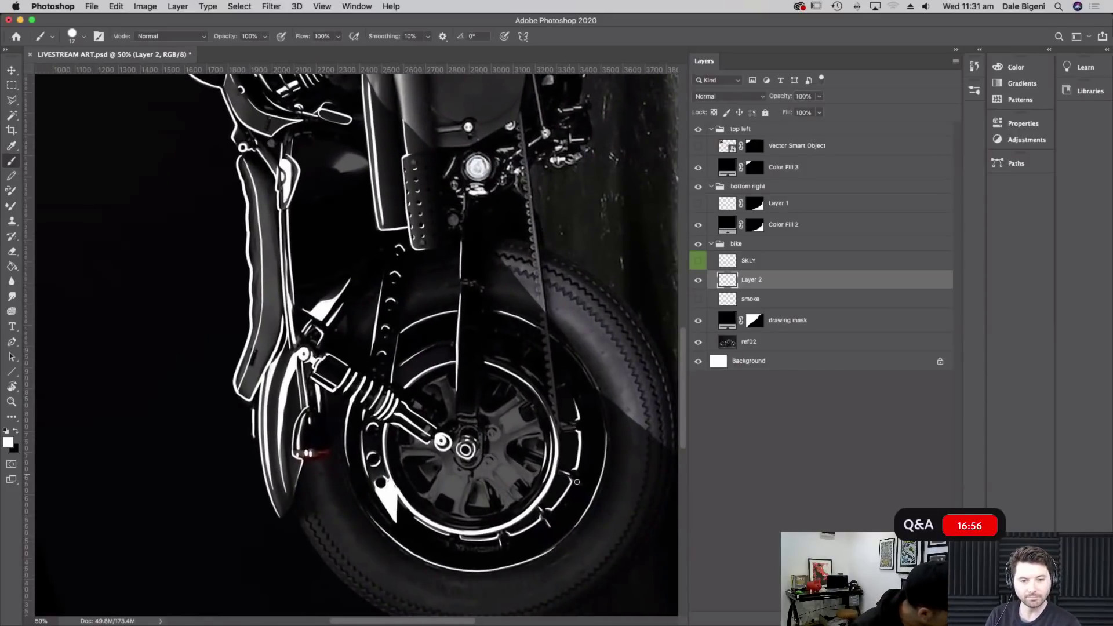
# Outline the tail light housing below the rear fender in white and add a highlight stroke inside it
pyautogui.press('r')
pyautogui.moveTo(571, 400)
pyautogui.mouseDown()
pyautogui.moveTo(607, 426)
pyautogui.moveTo(406, 510)
pyautogui.moveTo(259, 406)
pyautogui.mouseUp()
pyautogui.press('b')
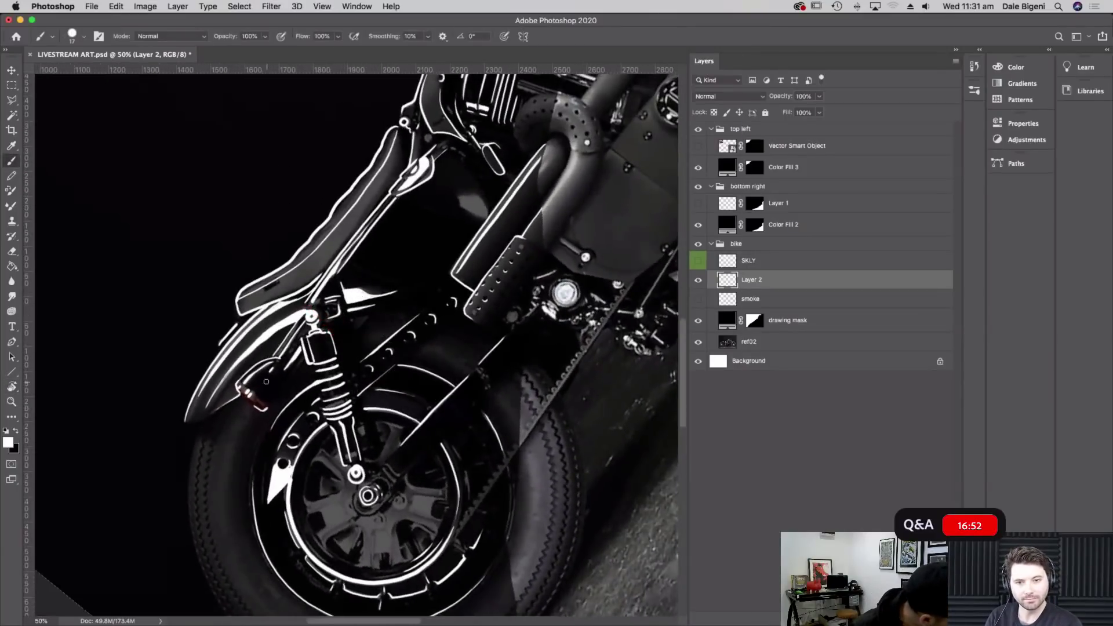
pyautogui.moveTo(272, 400)
pyautogui.mouseDown()
pyautogui.moveTo(283, 362)
pyautogui.moveTo(279, 388)
pyautogui.mouseUp()
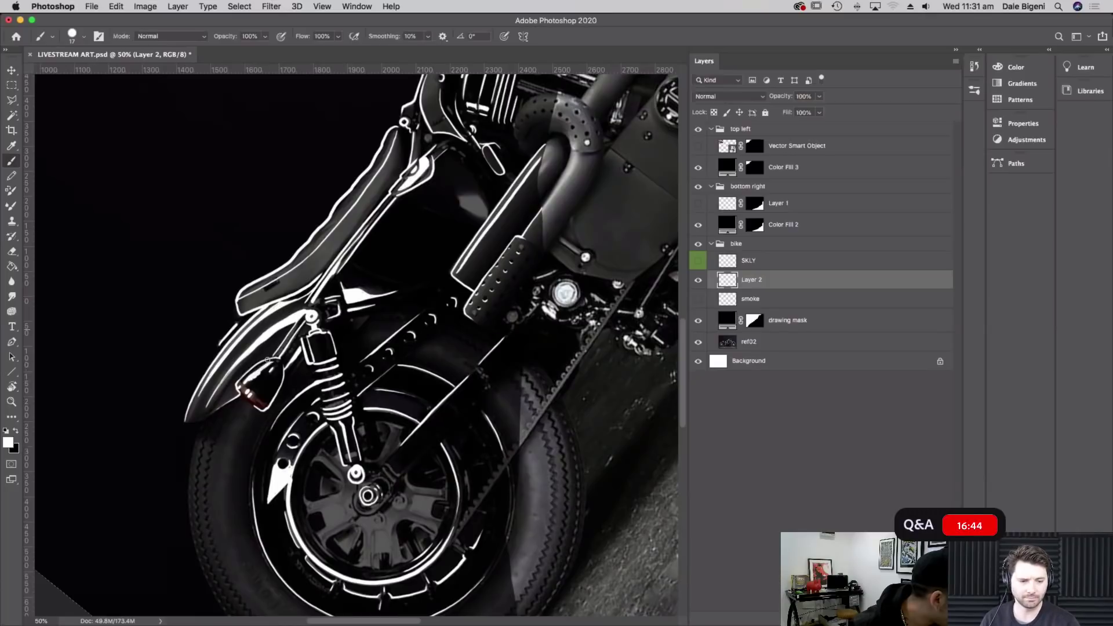
pyautogui.moveTo(253, 382); pyautogui.dragTo(267, 372)
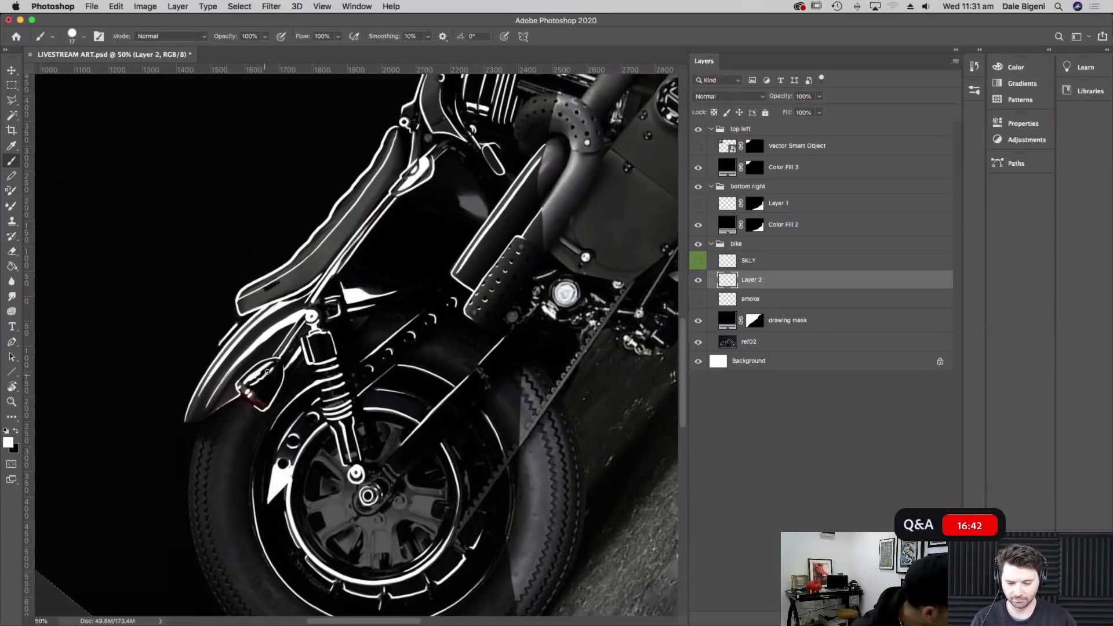
# Fill the side cover's reflection beside the exhaust with solid white and outline the bolt below the perforated exhaust shield
pyautogui.moveTo(430, 251); pyautogui.dragTo(420, 217)
pyautogui.moveTo(544, 120); pyautogui.dragTo(501, 352)
pyautogui.moveTo(405, 392)
pyautogui.mouseDown()
pyautogui.moveTo(435, 415)
pyautogui.moveTo(431, 400)
pyautogui.mouseUp()
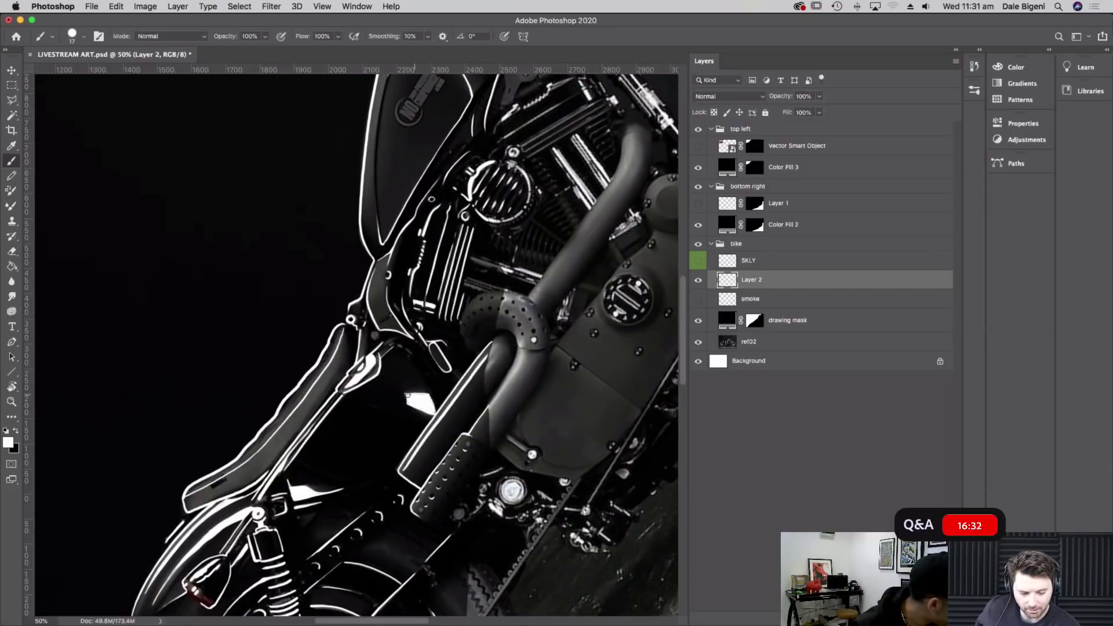
pyautogui.moveTo(574, 504); pyautogui.dragTo(584, 450)
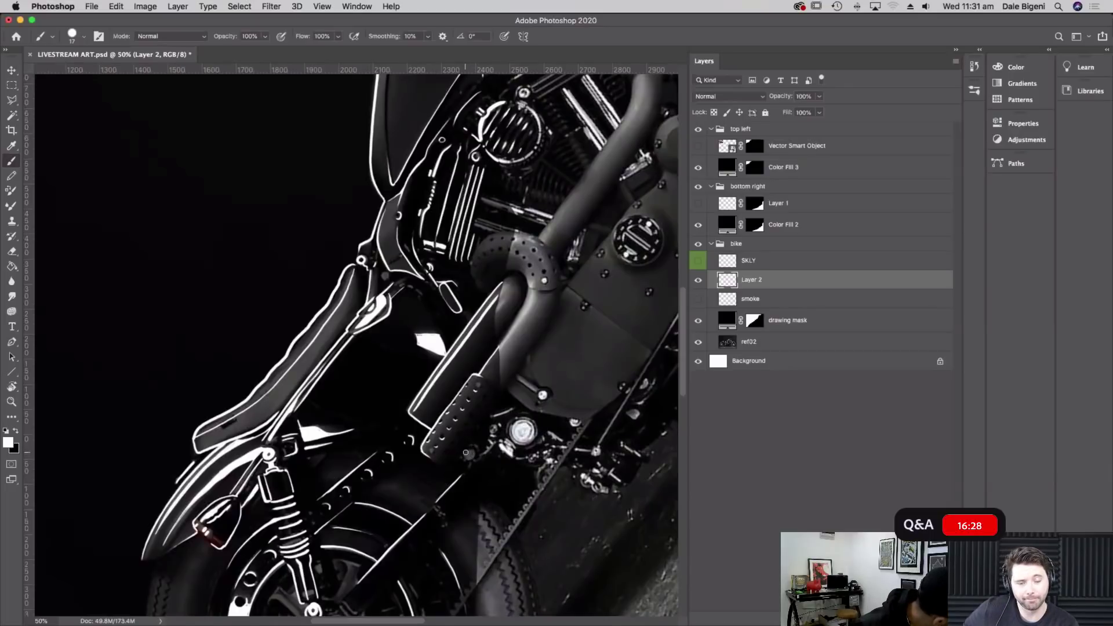
pyautogui.moveTo(466, 457); pyautogui.dragTo(470, 456)
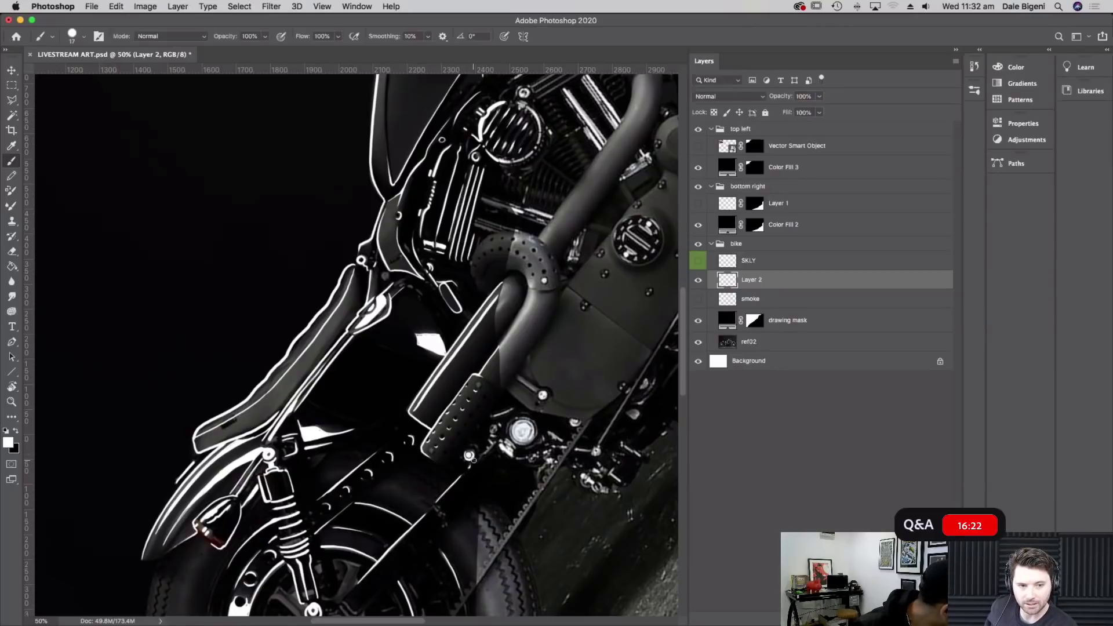
# Draw a short white arc alongside the inner rim between the swingarm and drive belt, undoing and redrawing the first stroke
pyautogui.scroll(-5, 429, 405)
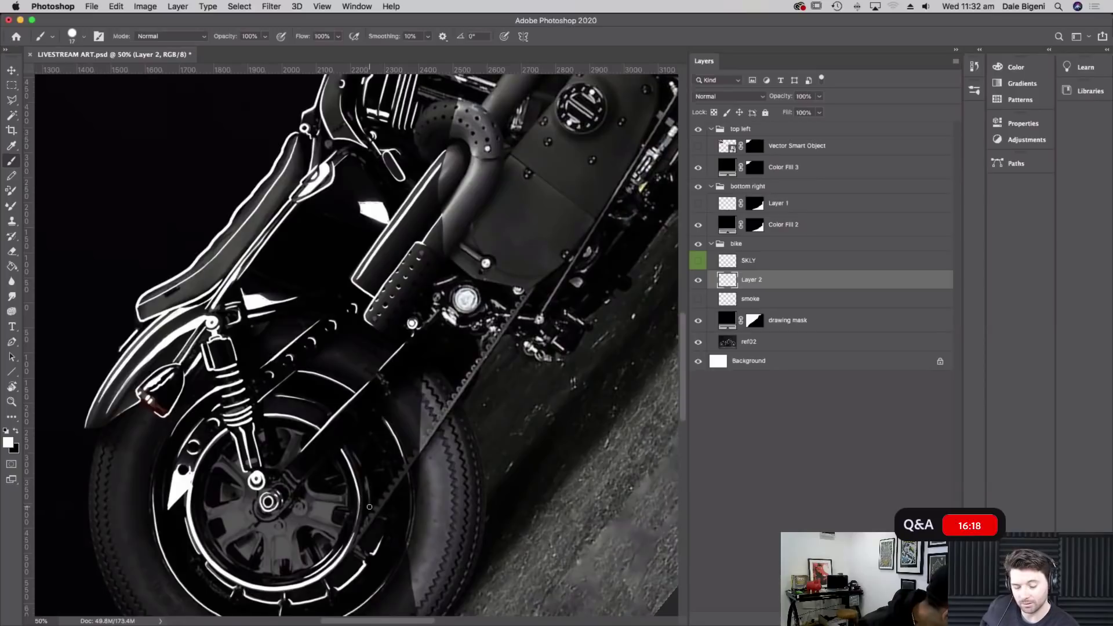
pyautogui.moveTo(369, 497); pyautogui.dragTo(361, 460)
pyautogui.press('super+z')
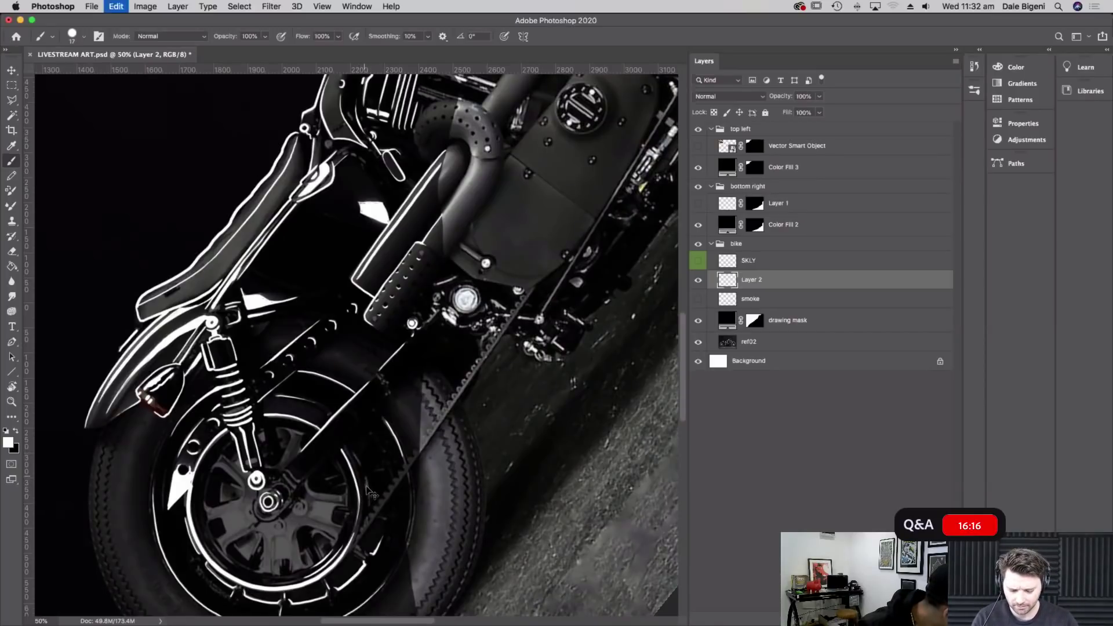
pyautogui.moveTo(370, 502); pyautogui.dragTo(362, 466)
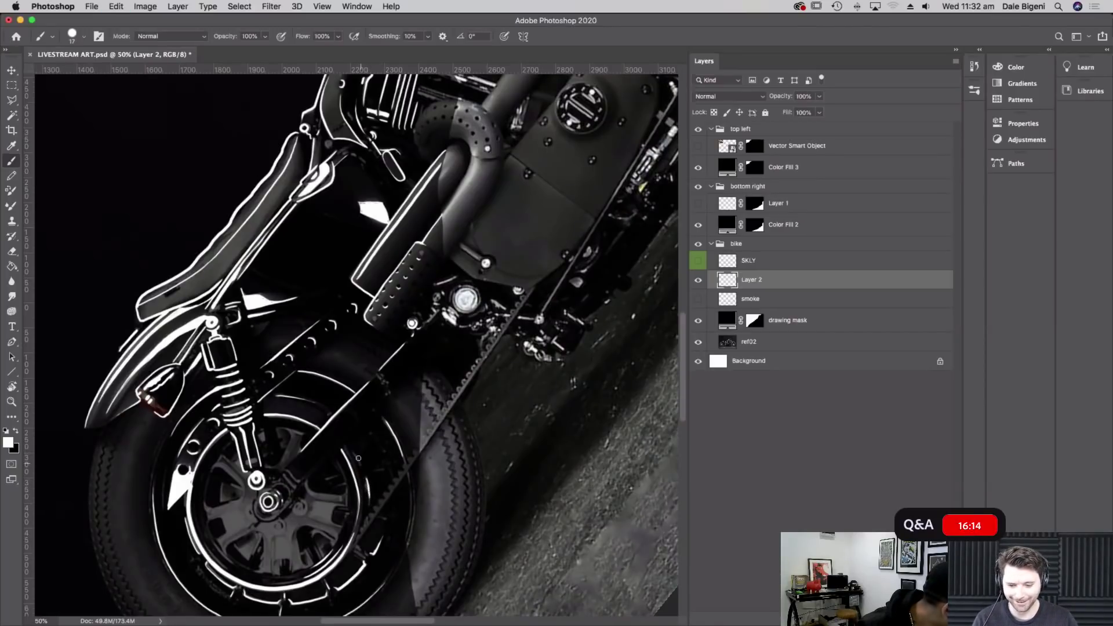
pyautogui.moveTo(452, 478); pyautogui.dragTo(545, 455)
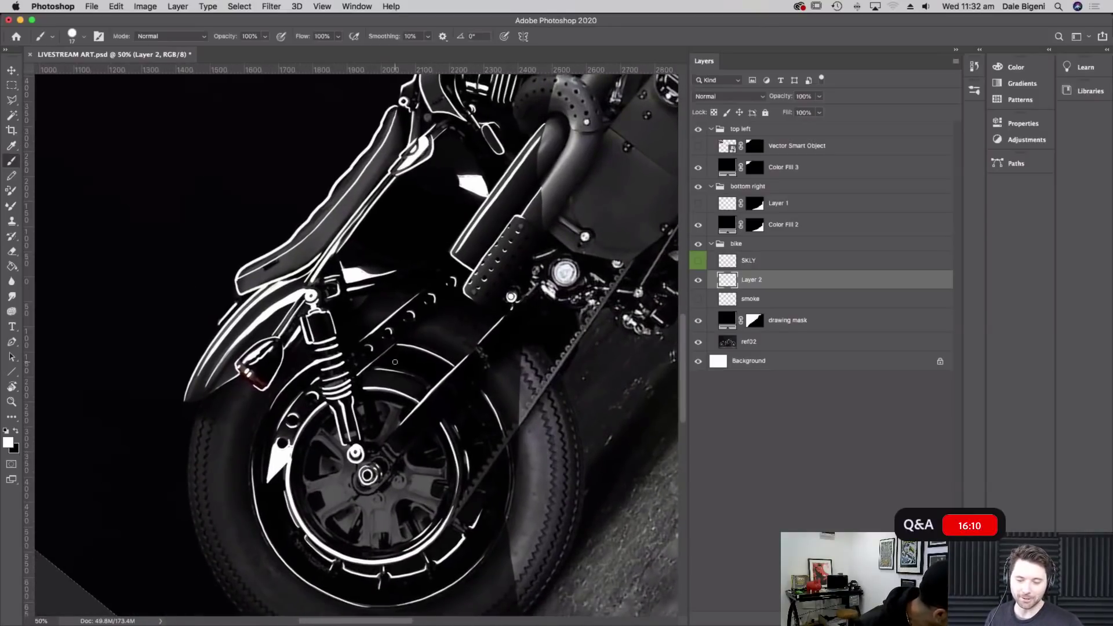
pyautogui.moveTo(367, 375); pyautogui.dragTo(358, 294)
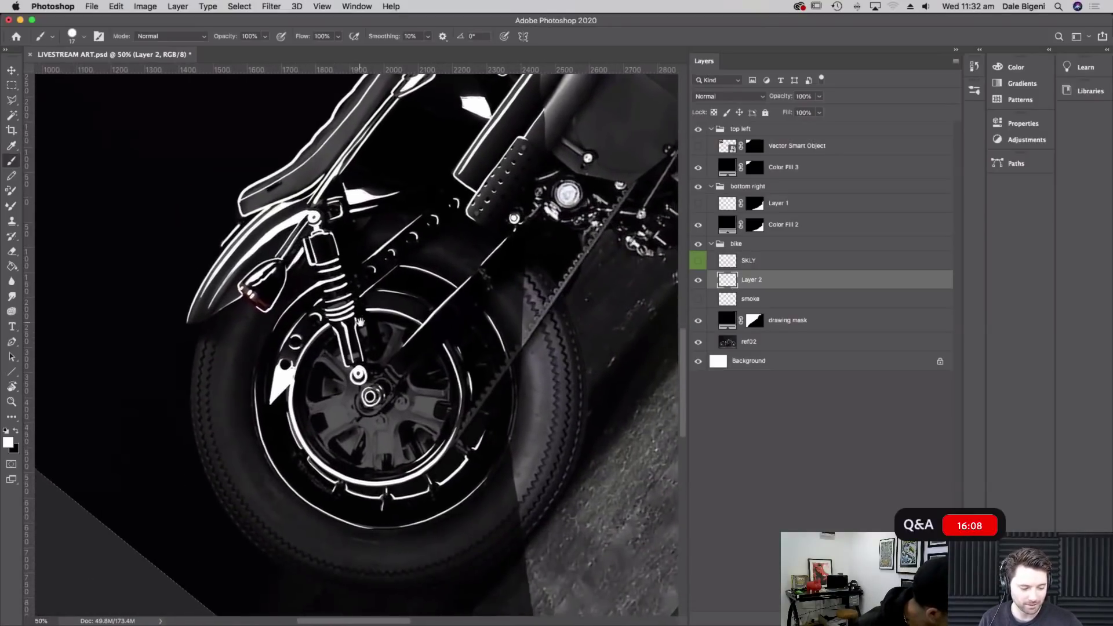
pyautogui.press('super+minus')
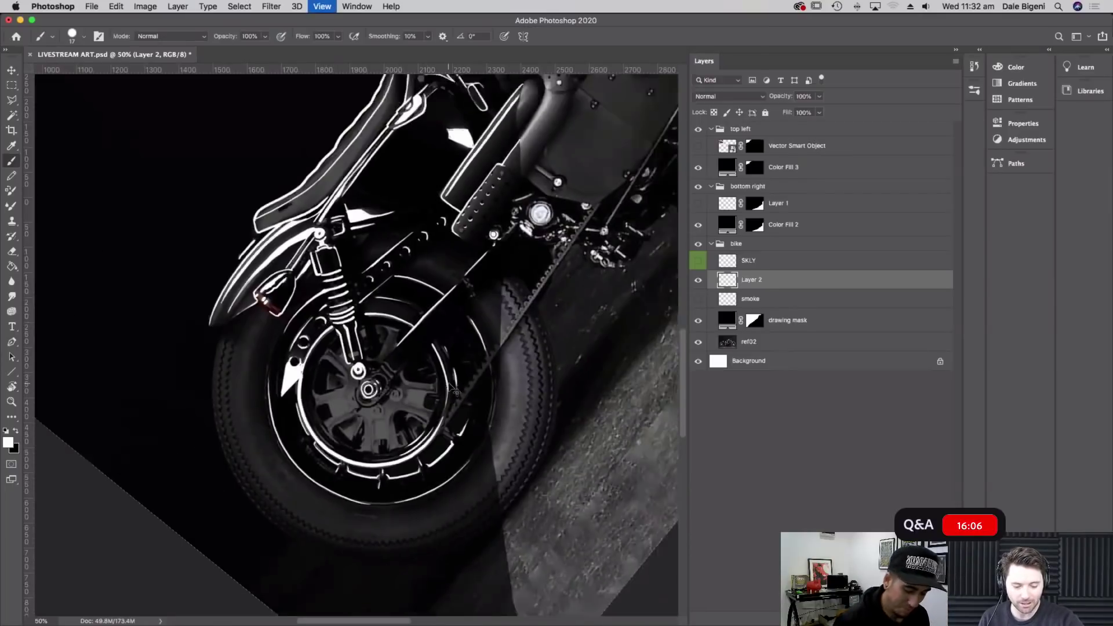
# Toggle the drawing mask layer's visibility several times to compare the line art against the undimmed reference photo
pyautogui.press('Escape')
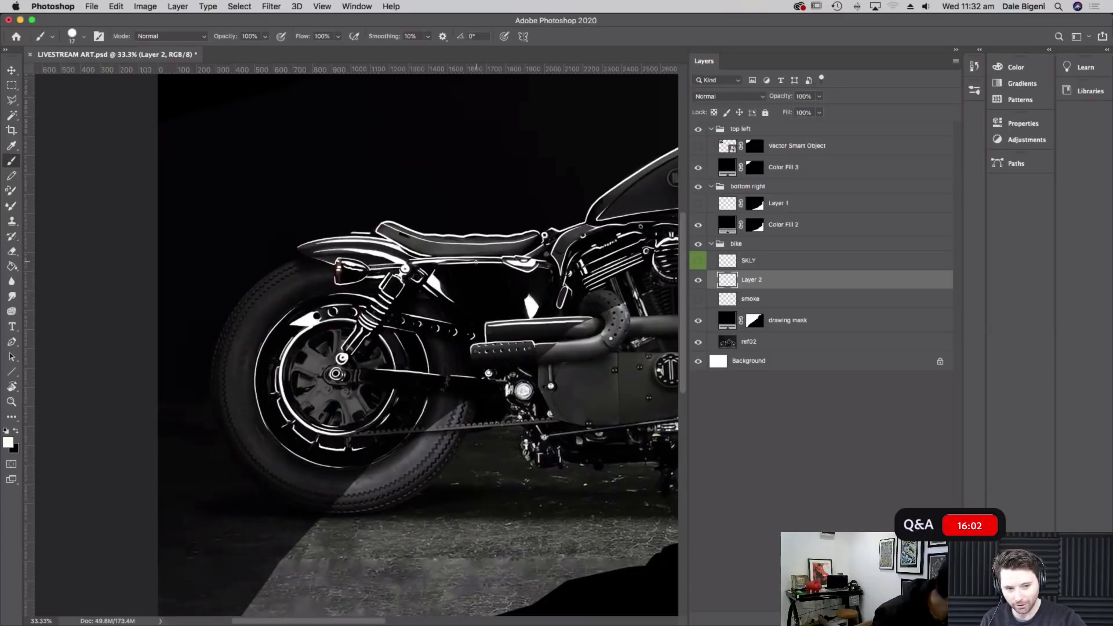
pyautogui.click(786, 320)
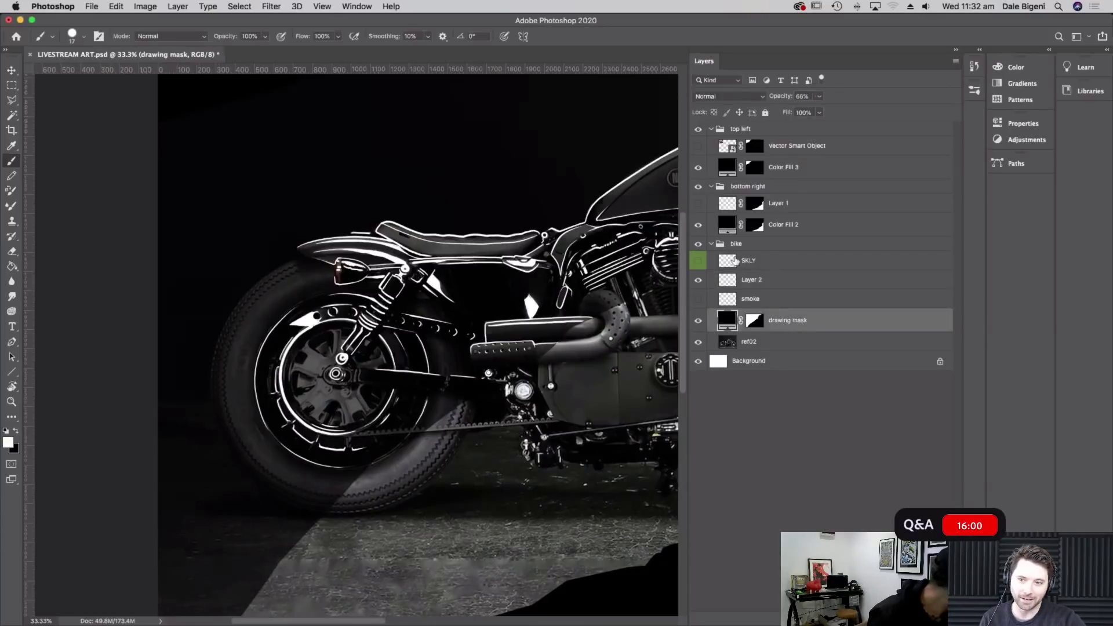
pyautogui.click(699, 321)
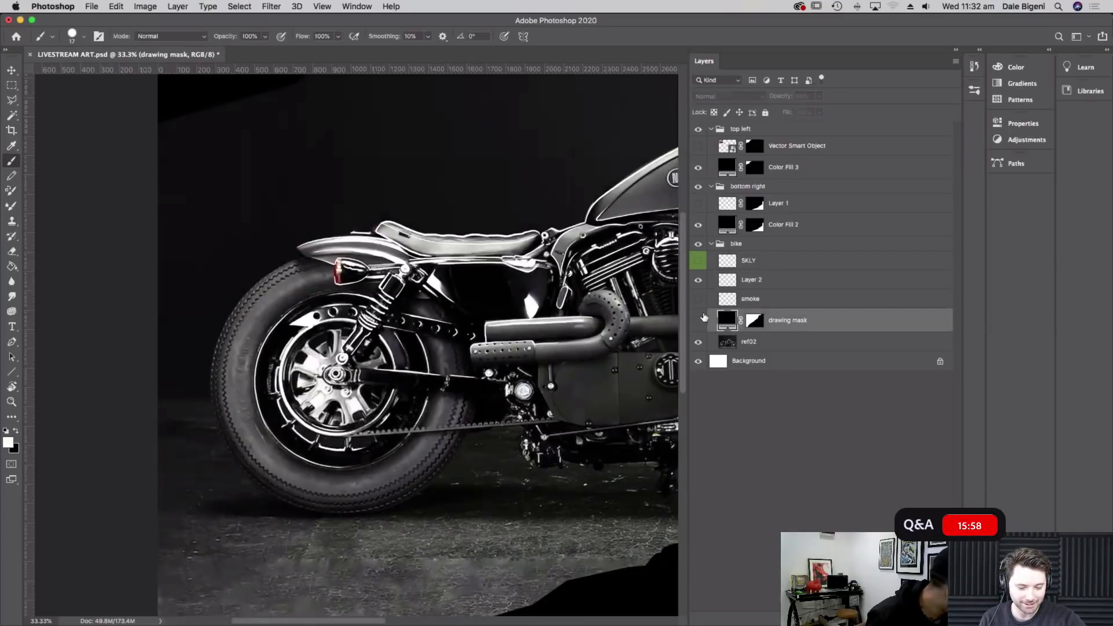
pyautogui.click(698, 322)
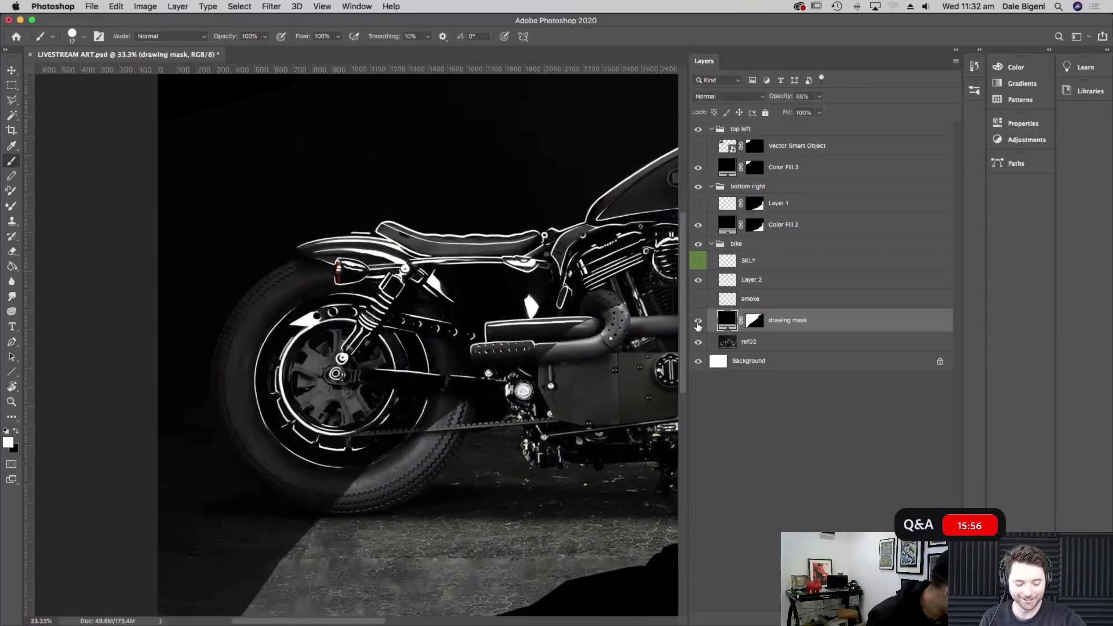
pyautogui.click(698, 322)
pyautogui.click(699, 325)
pyautogui.click(698, 324)
pyautogui.click(698, 325)
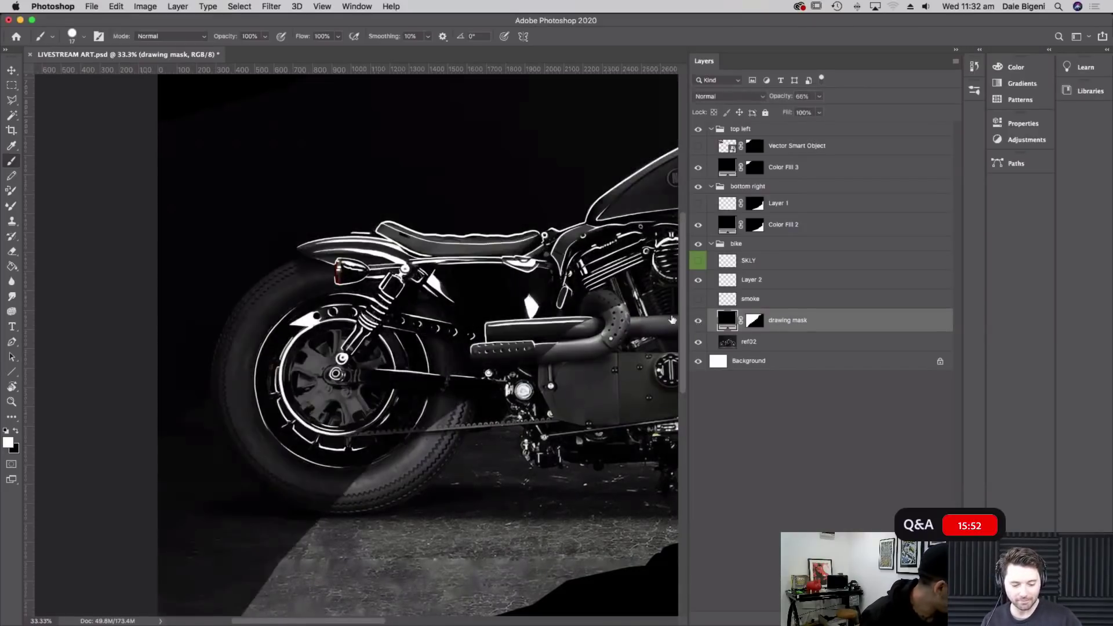
# On Layer 2, draw a white outline along the rear tyre's outer edge, starting where it emerges beneath the fender
pyautogui.click(738, 282)
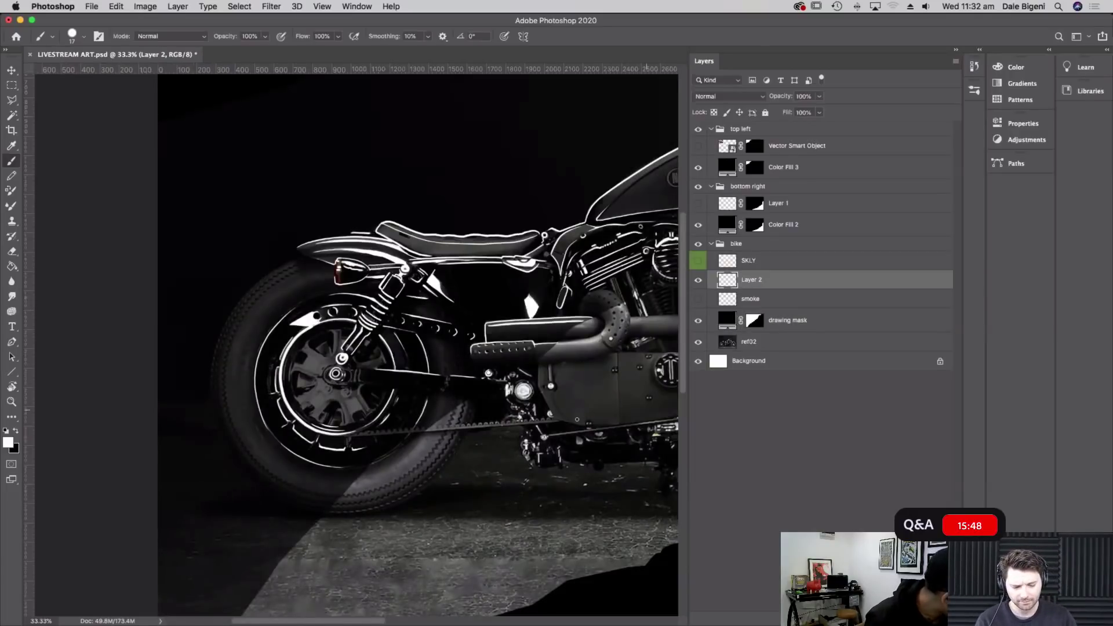
pyautogui.hscroll(-3, 539, 405)
pyautogui.scroll(2, 539, 405)
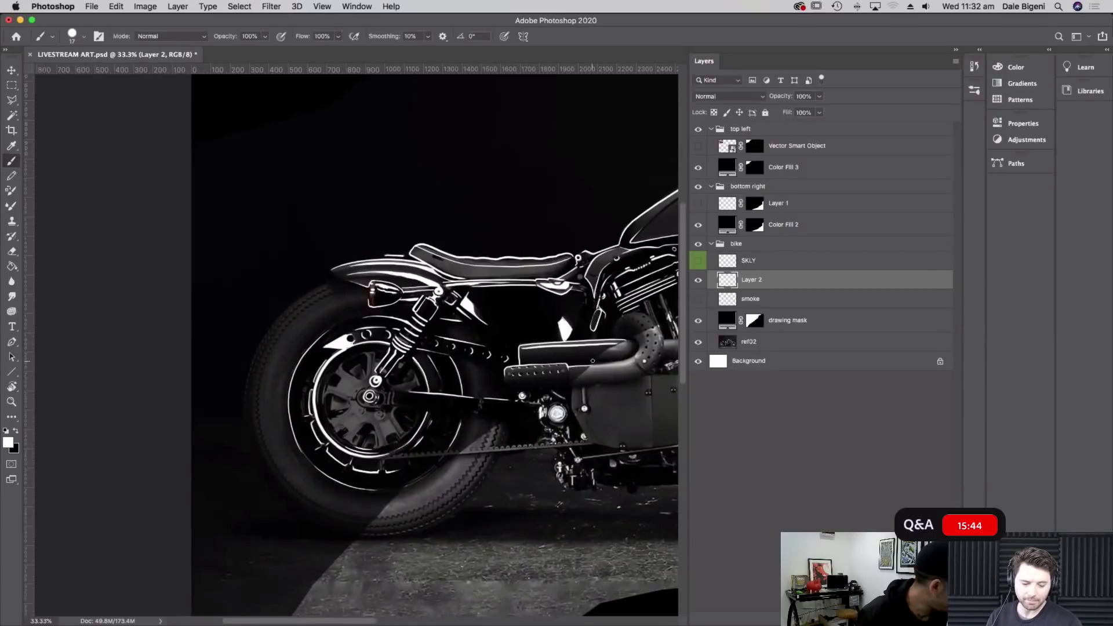
pyautogui.press('r')
pyautogui.moveTo(538, 405); pyautogui.dragTo(540, 289)
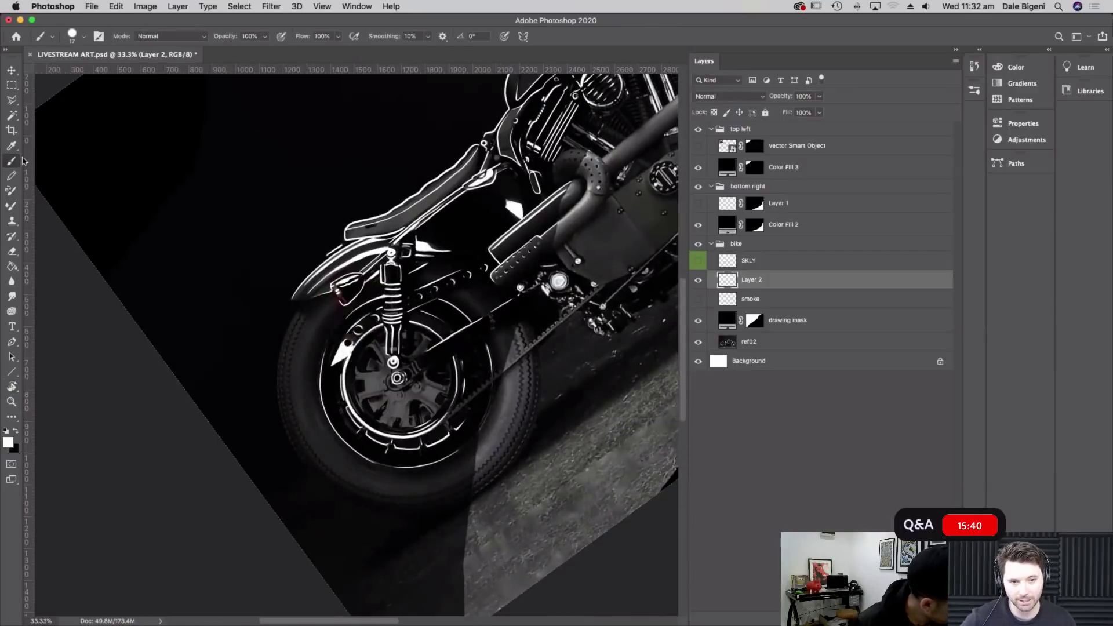
pyautogui.moveTo(291, 443)
pyautogui.mouseDown()
pyautogui.moveTo(275, 379)
pyautogui.moveTo(297, 302)
pyautogui.mouseUp()
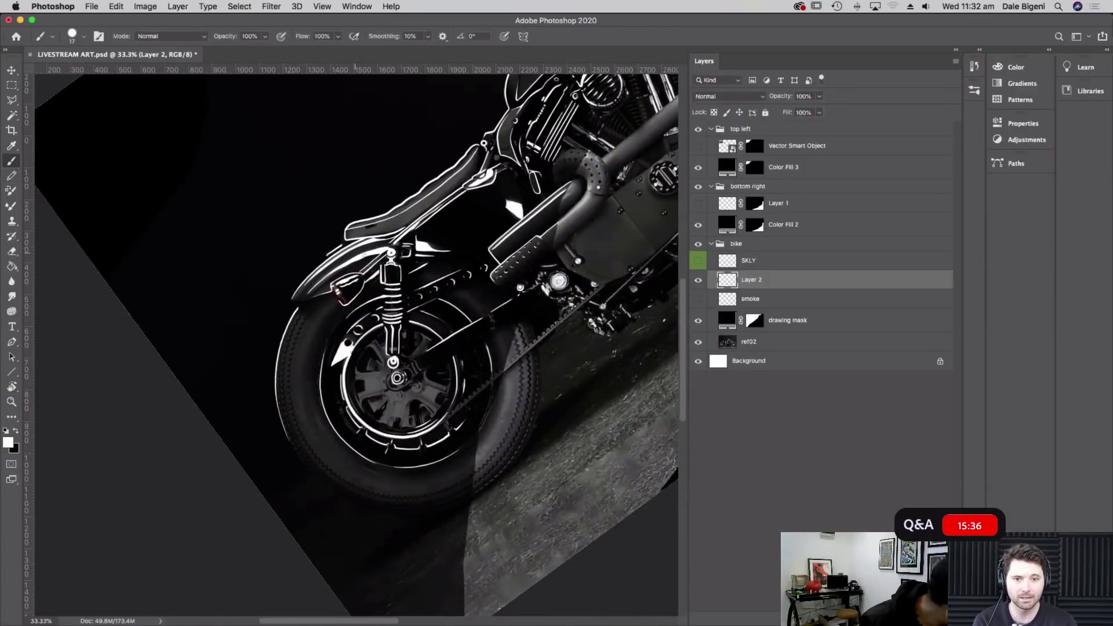
# Extend the white outline around the lower rear of the tyre to its base, undoing and redrawing a stroke
pyautogui.press('r')
pyautogui.moveTo(470, 332); pyautogui.dragTo(451, 412)
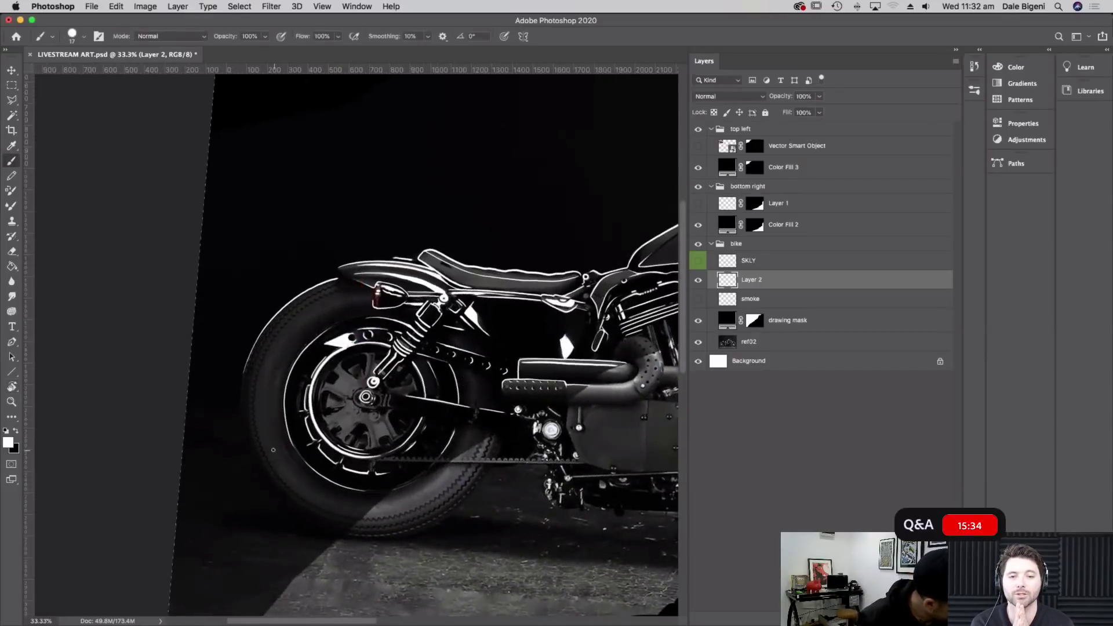
pyautogui.moveTo(240, 383)
pyautogui.mouseDown()
pyautogui.moveTo(254, 468)
pyautogui.moveTo(287, 510)
pyautogui.mouseUp()
pyautogui.hotkey('ctrl', 'z')
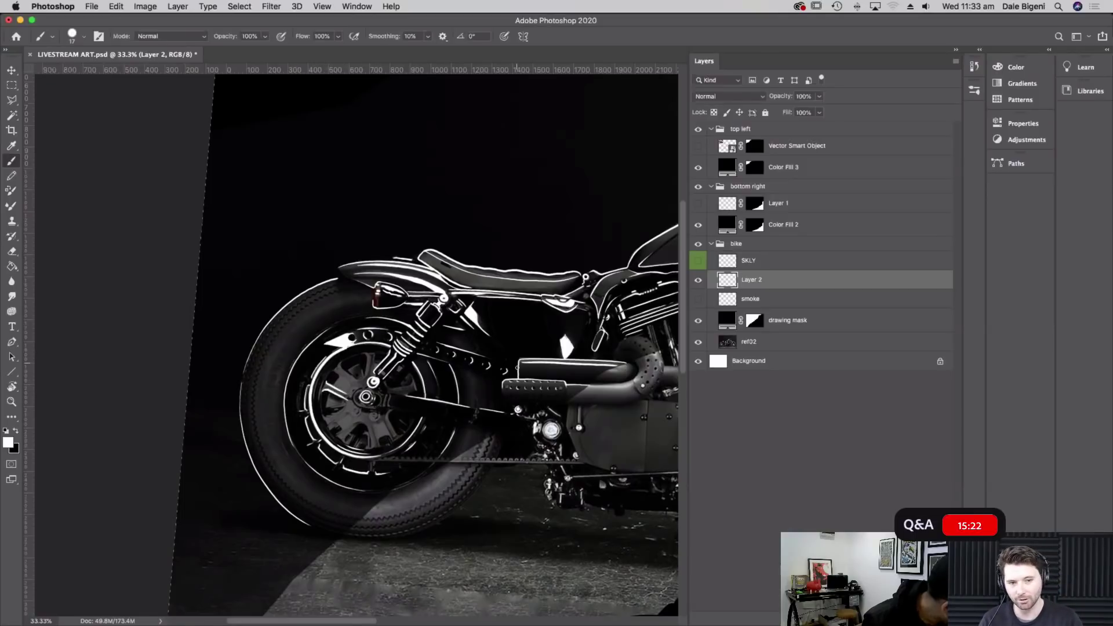
# Trace the rear wheel's spokes and the bolts around its hub with short white strokes
pyautogui.press('r')
pyautogui.moveTo(345, 417); pyautogui.dragTo(423, 385)
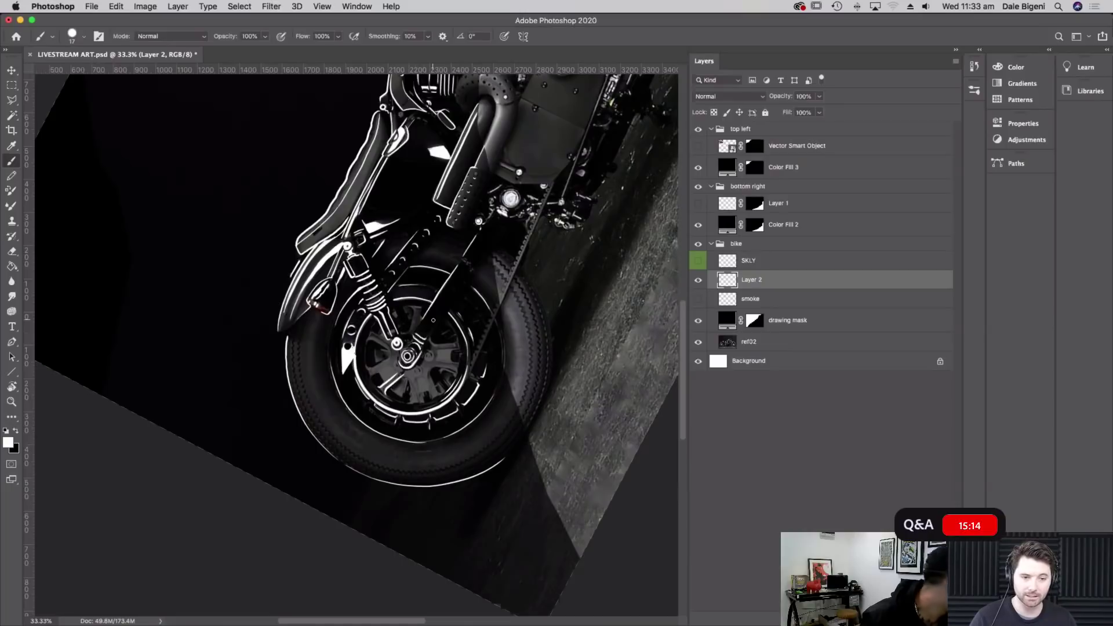
pyautogui.scroll(3, 432, 330)
pyautogui.hscroll(-3, 433, 331)
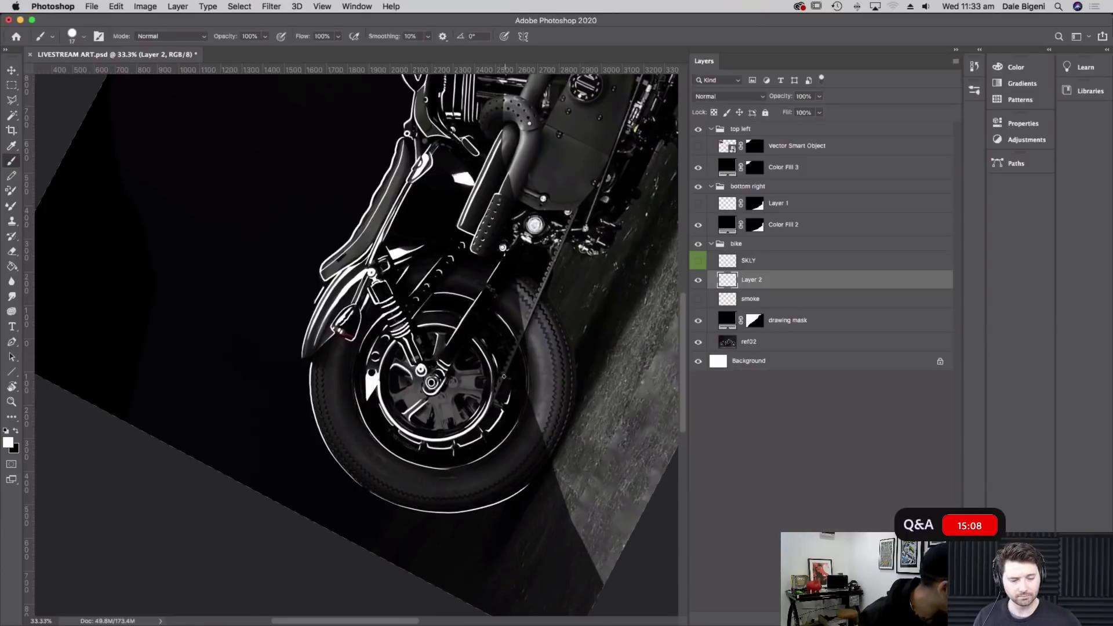
pyautogui.moveTo(589, 346); pyautogui.dragTo(413, 355)
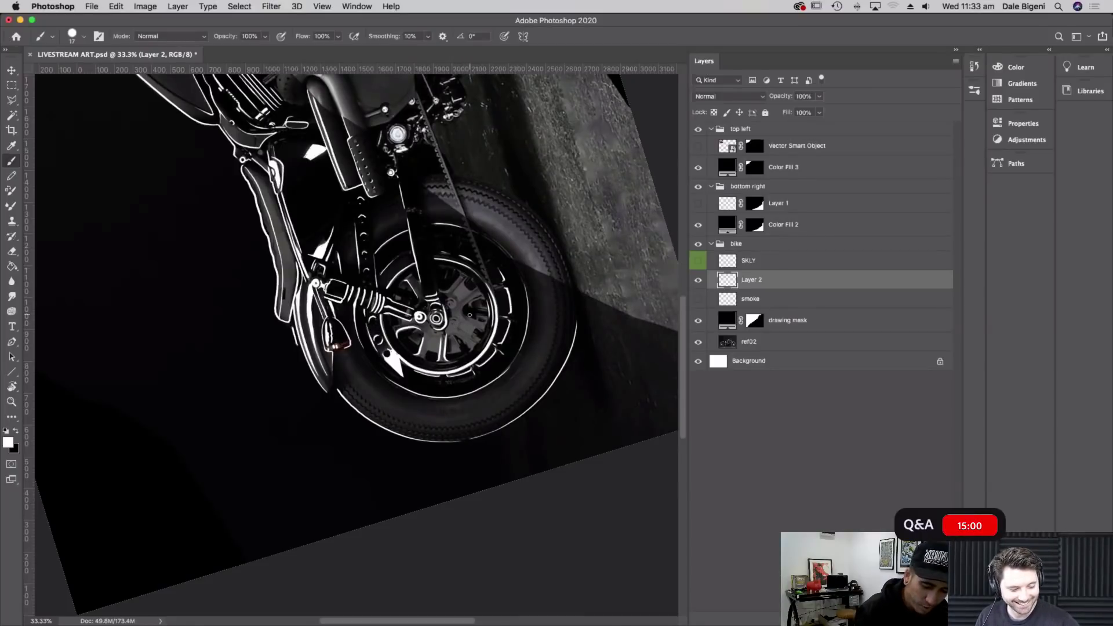
pyautogui.press('r')
pyautogui.moveTo(469, 235)
pyautogui.mouseDown()
pyautogui.moveTo(522, 269)
pyautogui.moveTo(536, 313)
pyautogui.mouseUp()
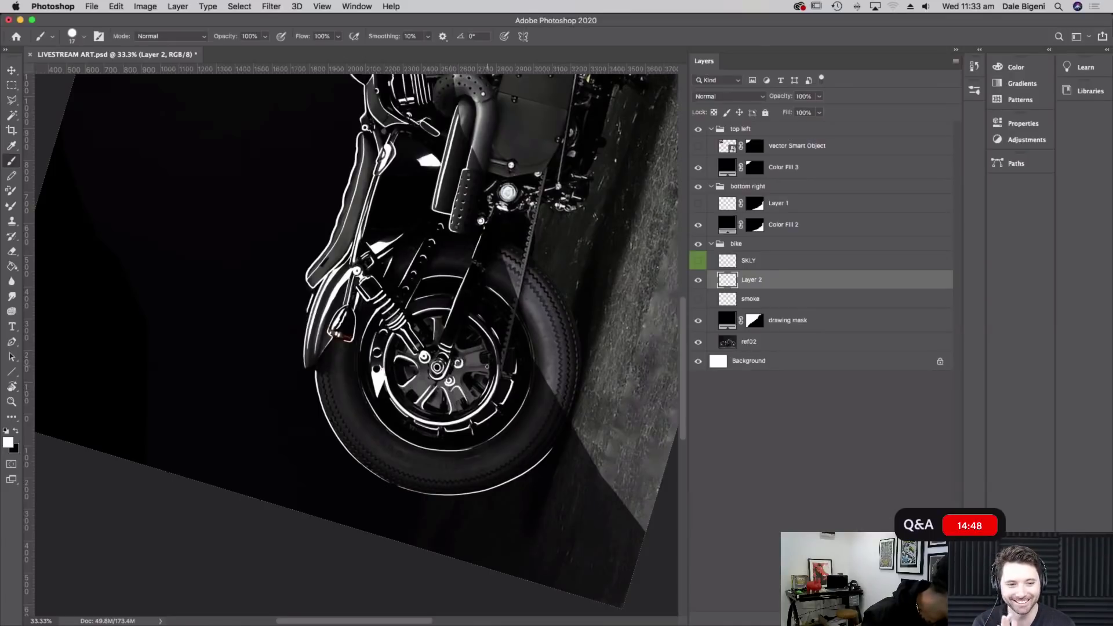
pyautogui.press('r')
pyautogui.moveTo(513, 277)
pyautogui.mouseDown()
pyautogui.moveTo(517, 371)
pyautogui.moveTo(459, 445)
pyautogui.moveTo(403, 460)
pyautogui.mouseUp()
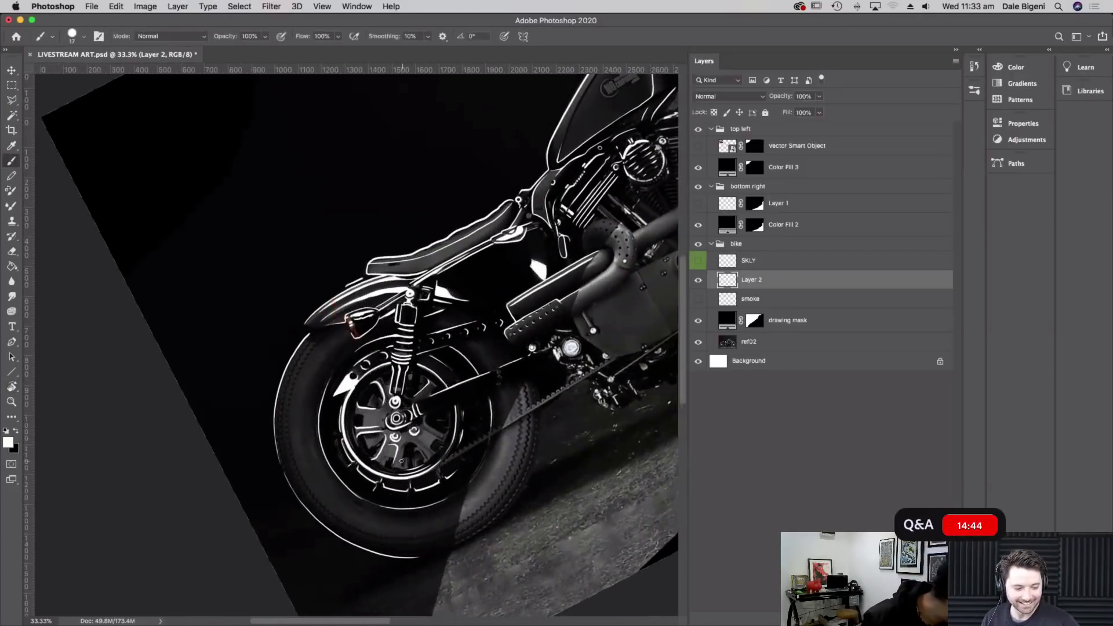
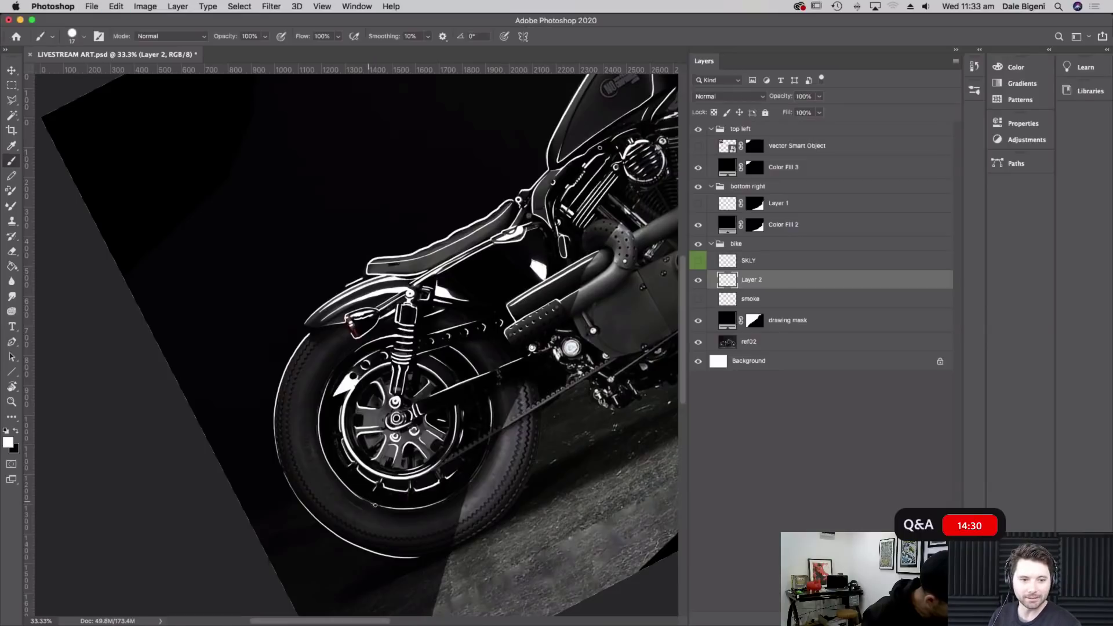
# Add a new layer directly above Layer 2 and set the brush size to 30 px
pyautogui.moveTo(514, 374); pyautogui.dragTo(576, 380)
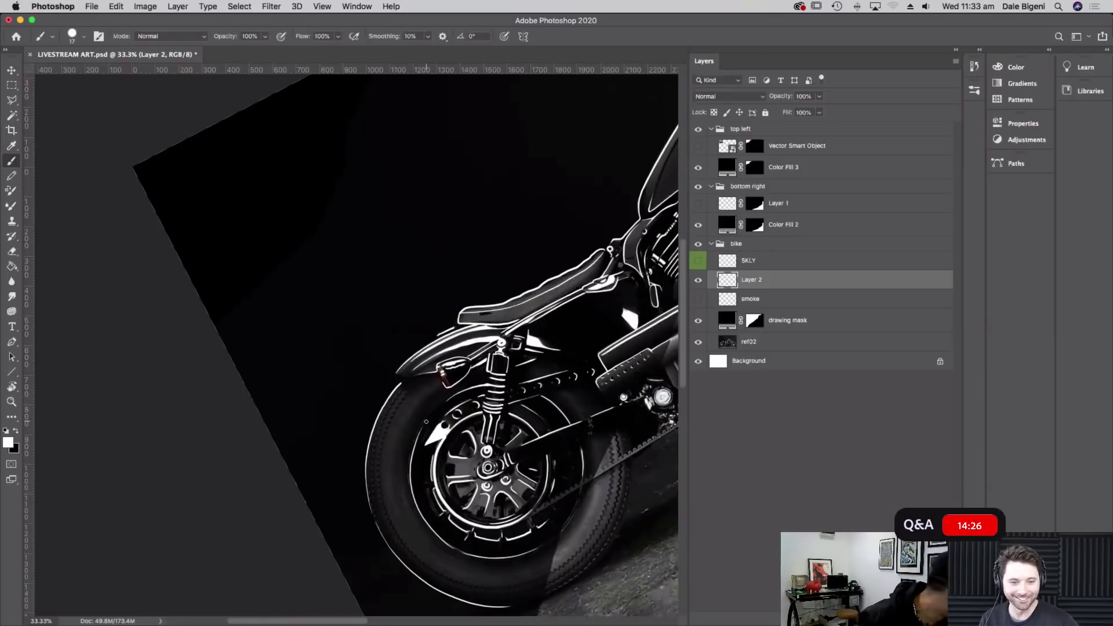
pyautogui.scroll(5, 630, 466)
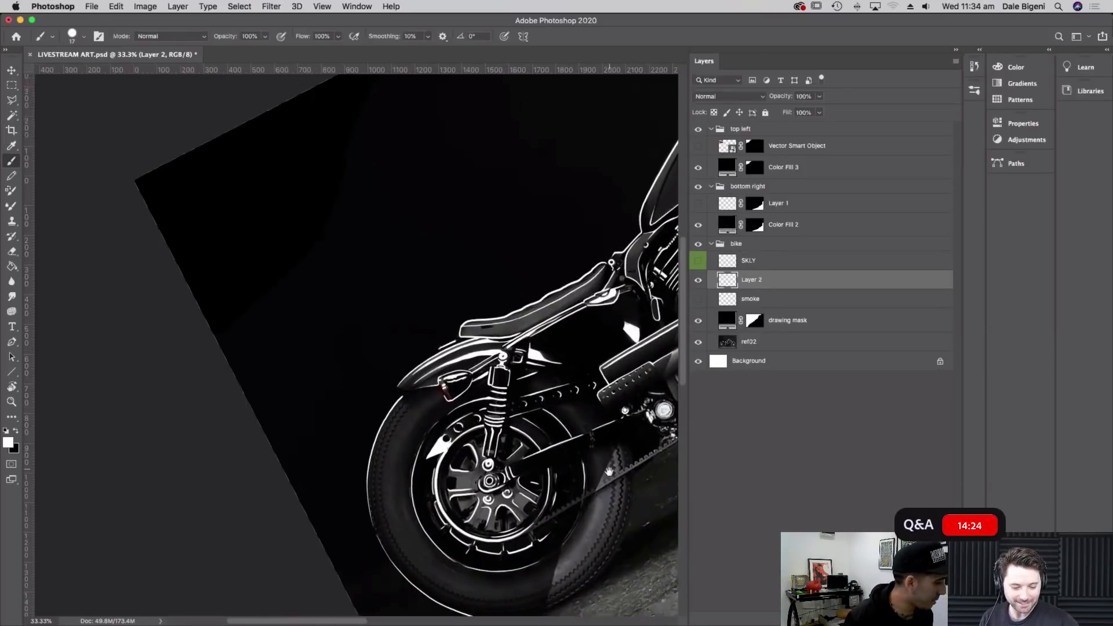
pyautogui.hscroll(3, 631, 466)
pyautogui.hscroll(1, 630, 466)
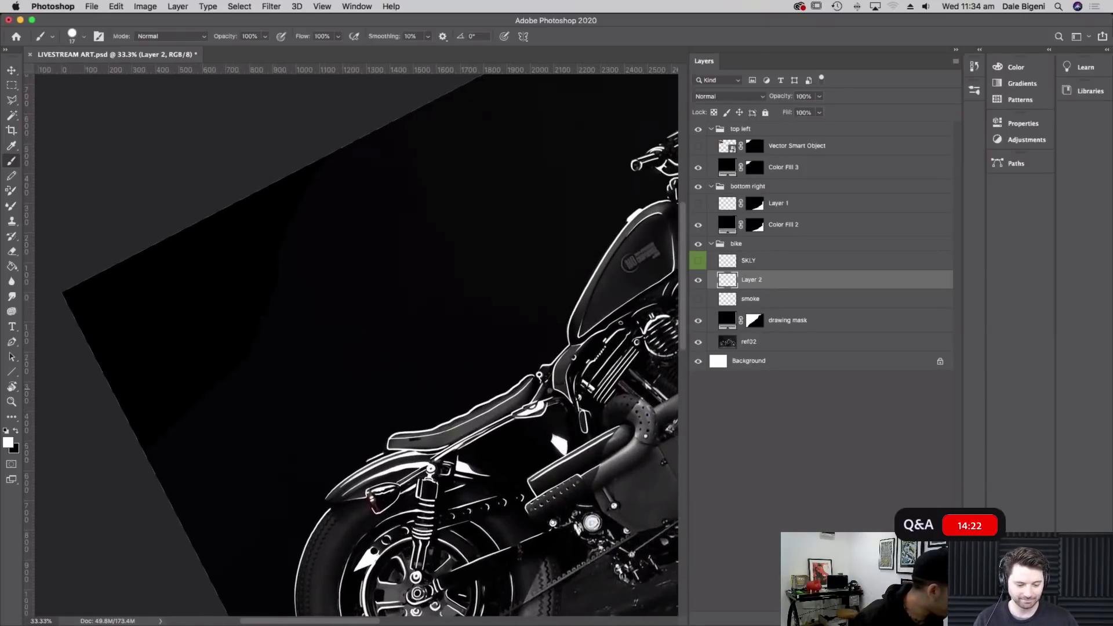
pyautogui.press('r')
pyautogui.moveTo(516, 399); pyautogui.dragTo(515, 268)
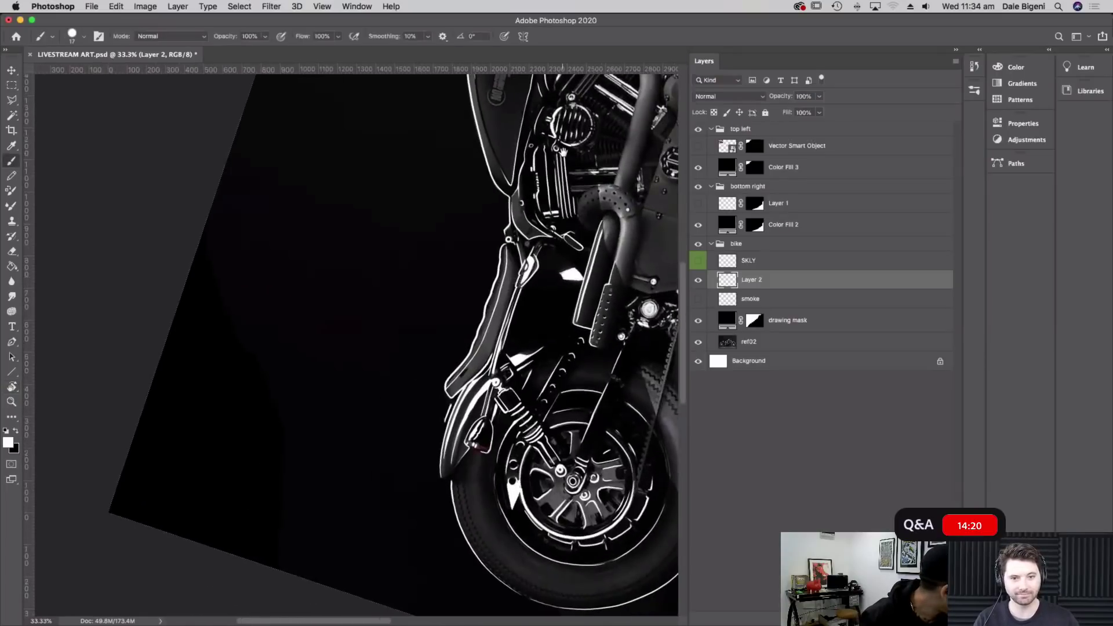
pyautogui.moveTo(560, 155); pyautogui.dragTo(553, 451)
pyautogui.scroll(3, 528, 335)
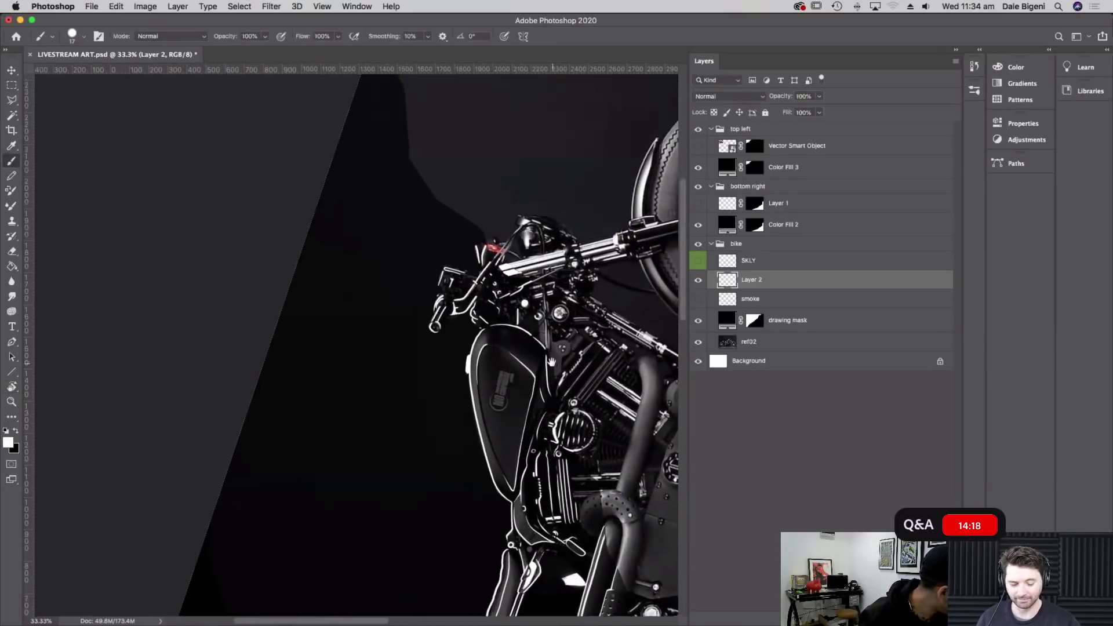
pyautogui.press('super+alt+shift+n')
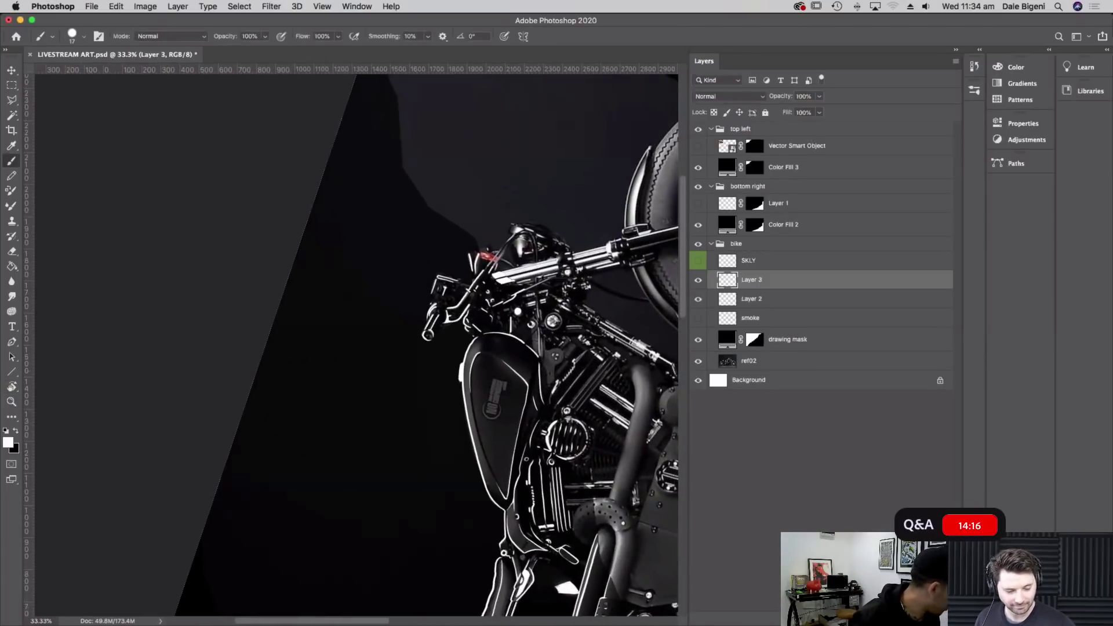
pyautogui.press('super+minus')
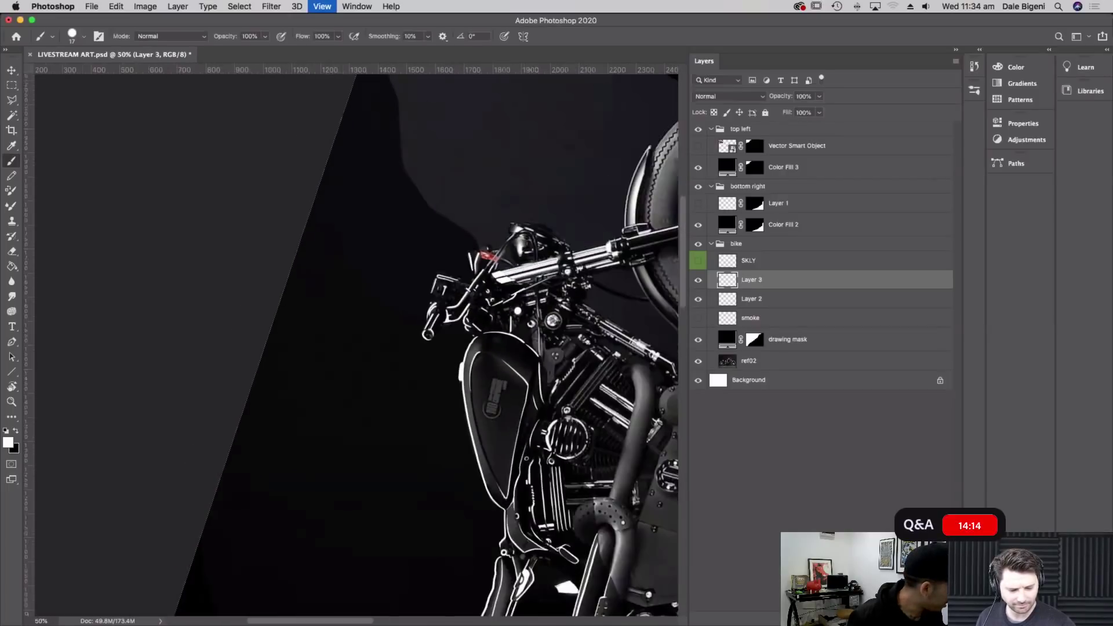
pyautogui.click(82, 37)
pyautogui.moveTo(85, 75); pyautogui.dragTo(78, 75)
pyautogui.click(91, 37)
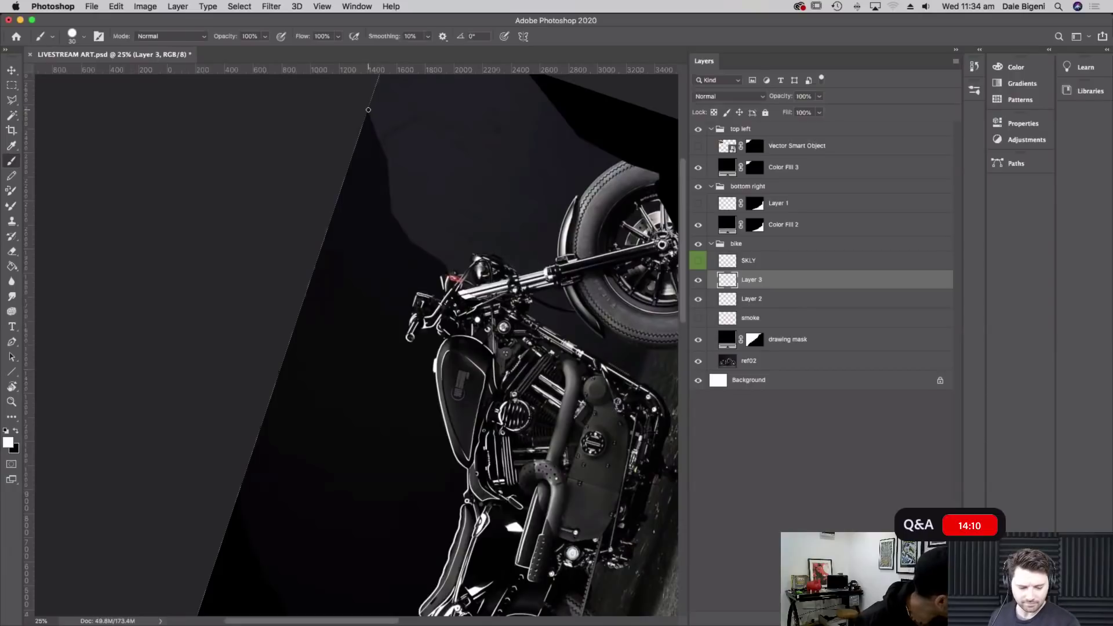
# Undo the freehand stroke tried along the dimming boundary, load the drawing mask's layer mask as a selection and invert it
pyautogui.moveTo(377, 135)
pyautogui.mouseDown()
pyautogui.moveTo(390, 211)
pyautogui.moveTo(447, 271)
pyautogui.mouseUp()
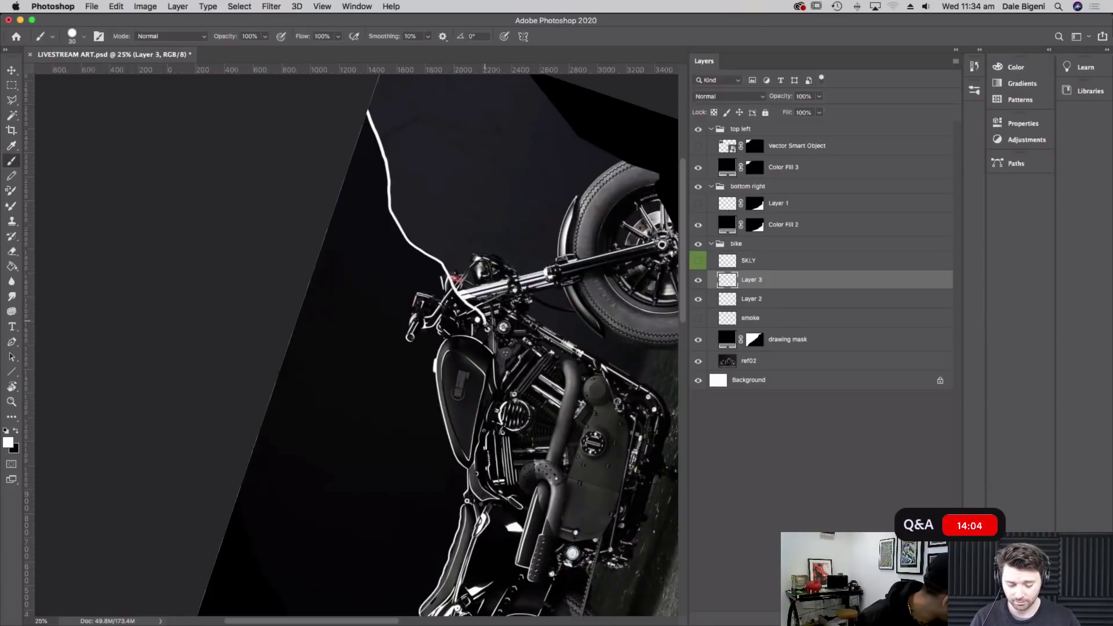
pyautogui.press('super+z')
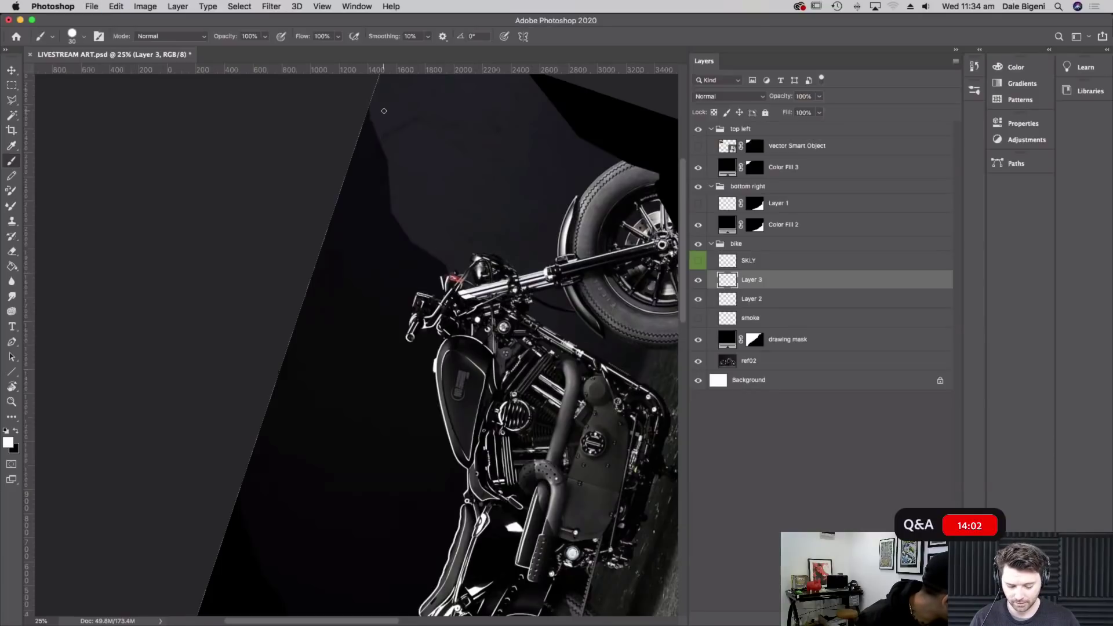
pyautogui.keyDown('super'); pyautogui.click(755, 342); pyautogui.keyUp('super')
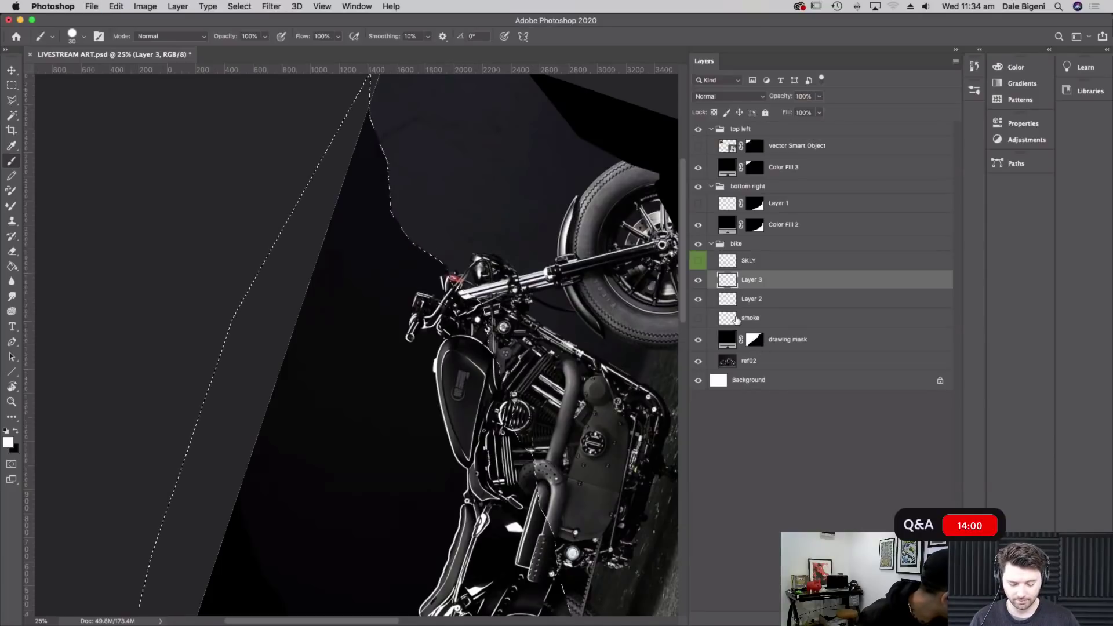
pyautogui.press('super+shift+i')
# Paint a white line on Layer 3 along the selection's jagged edge, from the canvas border across the handlebars and engine to the exhaust
pyautogui.moveTo(371, 102); pyautogui.dragTo(390, 199)
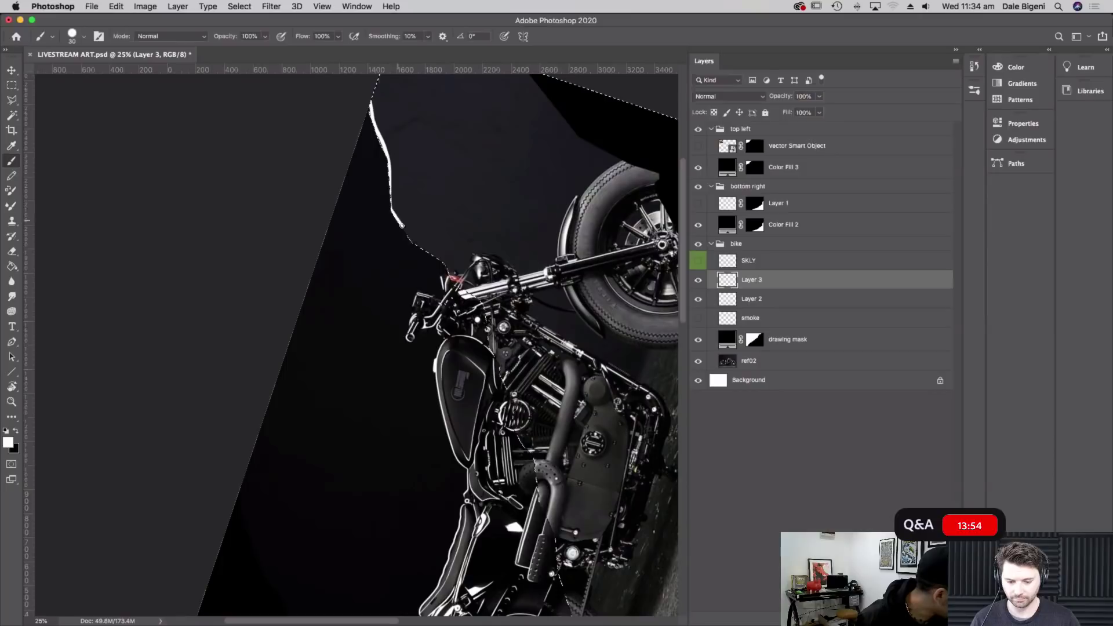
pyautogui.moveTo(421, 246); pyautogui.dragTo(448, 269)
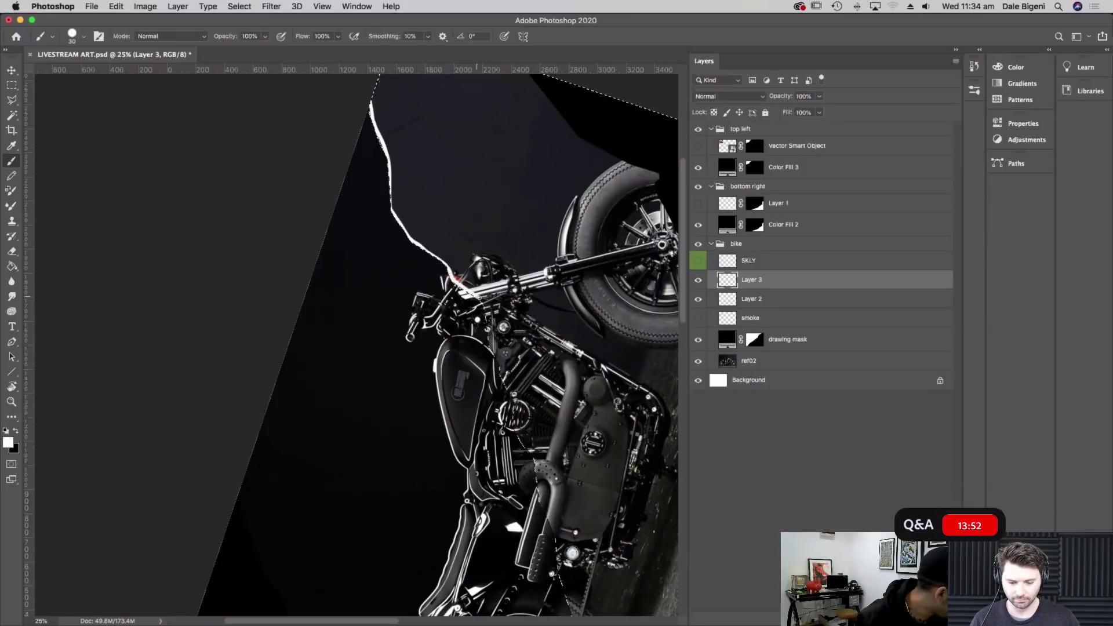
pyautogui.moveTo(485, 318); pyautogui.dragTo(507, 388)
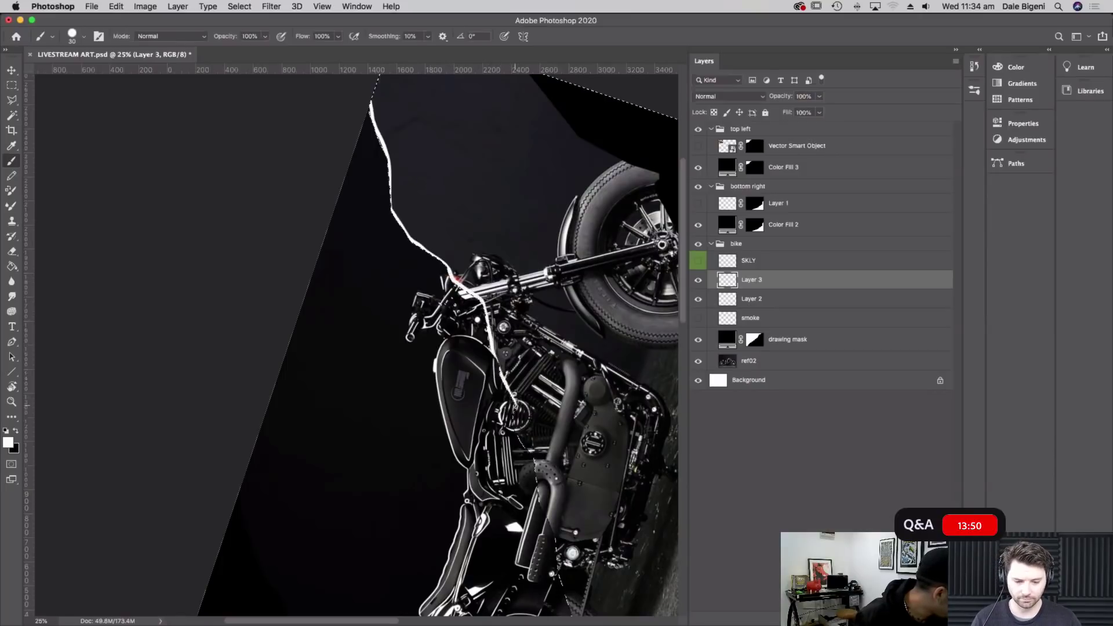
pyautogui.moveTo(530, 452); pyautogui.dragTo(538, 485)
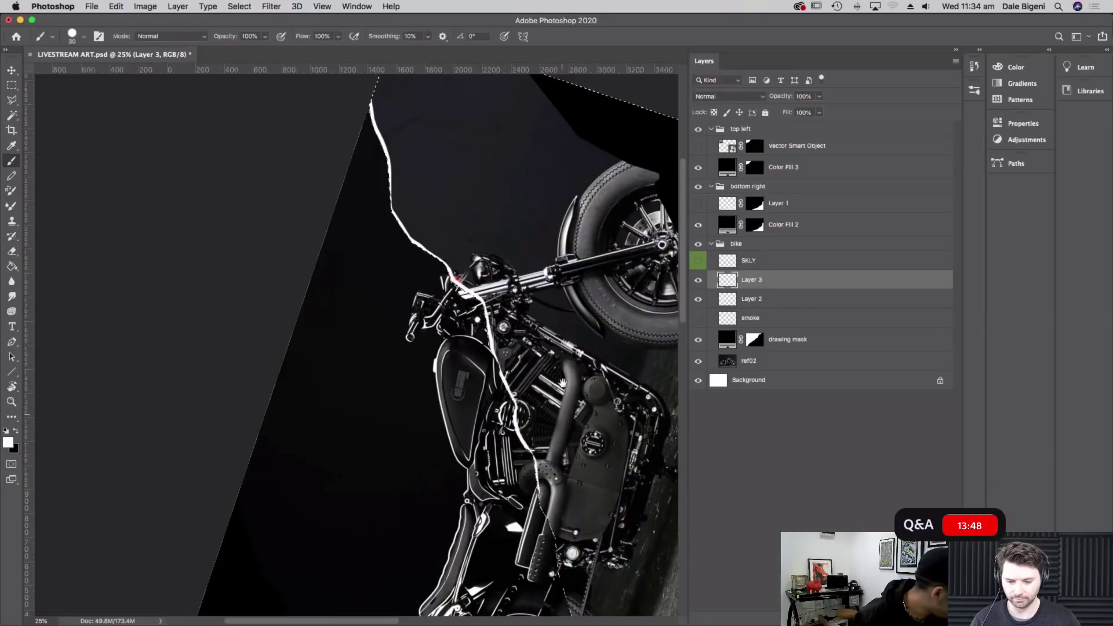
# Continue the white dividing line along the selection edge from the exhaust across the rear wheel to the ground
pyautogui.scroll(-6, 538, 487)
pyautogui.moveTo(519, 265); pyautogui.dragTo(529, 306)
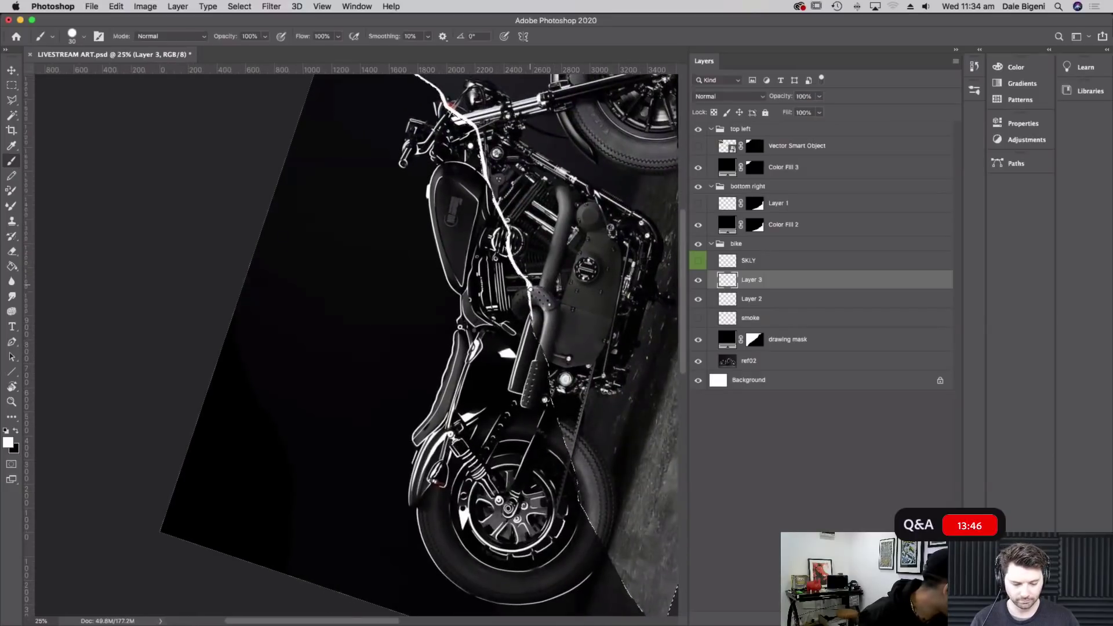
pyautogui.moveTo(552, 371)
pyautogui.mouseDown()
pyautogui.moveTo(579, 499)
pyautogui.moveTo(603, 550)
pyautogui.mouseUp()
pyautogui.scroll(-6, 602, 551)
pyautogui.moveTo(557, 385); pyautogui.dragTo(614, 474)
pyautogui.moveTo(581, 423); pyautogui.dragTo(616, 475)
# Thicken the white dividing line unevenly along its stretch between the canvas border and the handlebars
pyautogui.moveTo(418, 168)
pyautogui.mouseDown()
pyautogui.moveTo(449, 436)
pyautogui.moveTo(469, 277)
pyautogui.moveTo(413, 238)
pyautogui.mouseUp()
pyautogui.moveTo(406, 185)
pyautogui.mouseDown()
pyautogui.moveTo(392, 144)
pyautogui.moveTo(391, 159)
pyautogui.mouseUp()
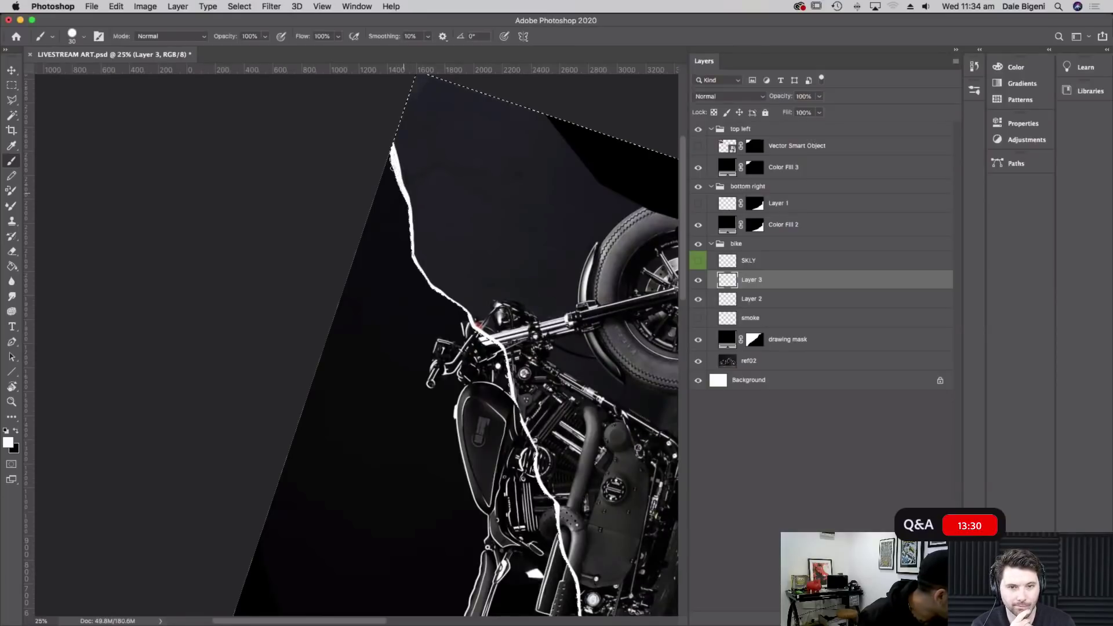
pyautogui.moveTo(413, 213); pyautogui.dragTo(421, 266)
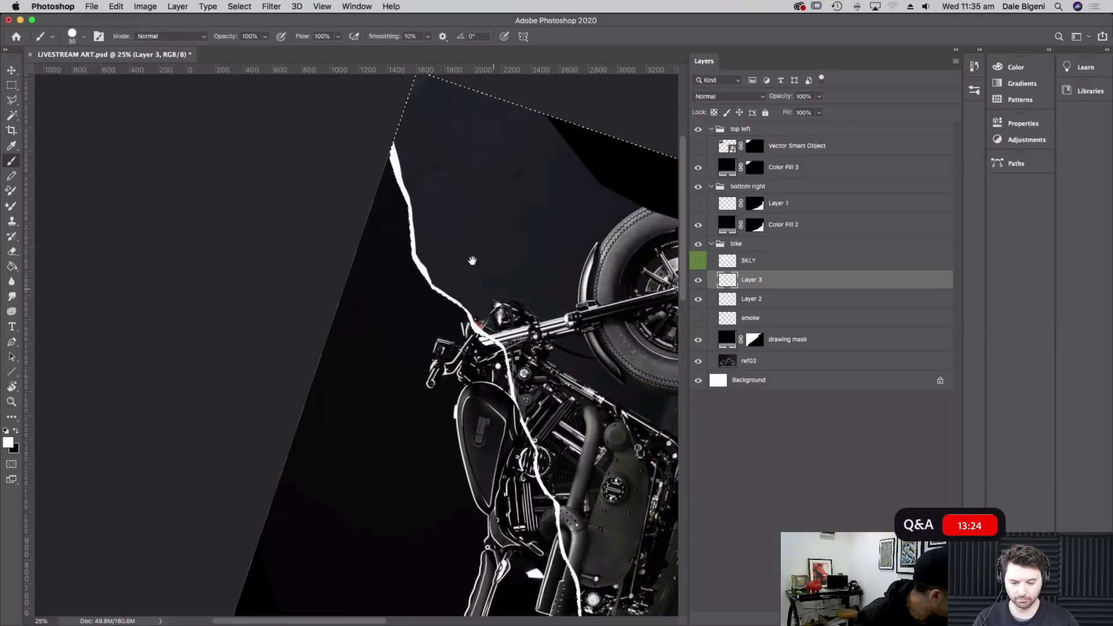
# Load the bottom right group's Color Fill 2 layer mask as a selection and invert it
pyautogui.moveTo(472, 255); pyautogui.dragTo(440, 215)
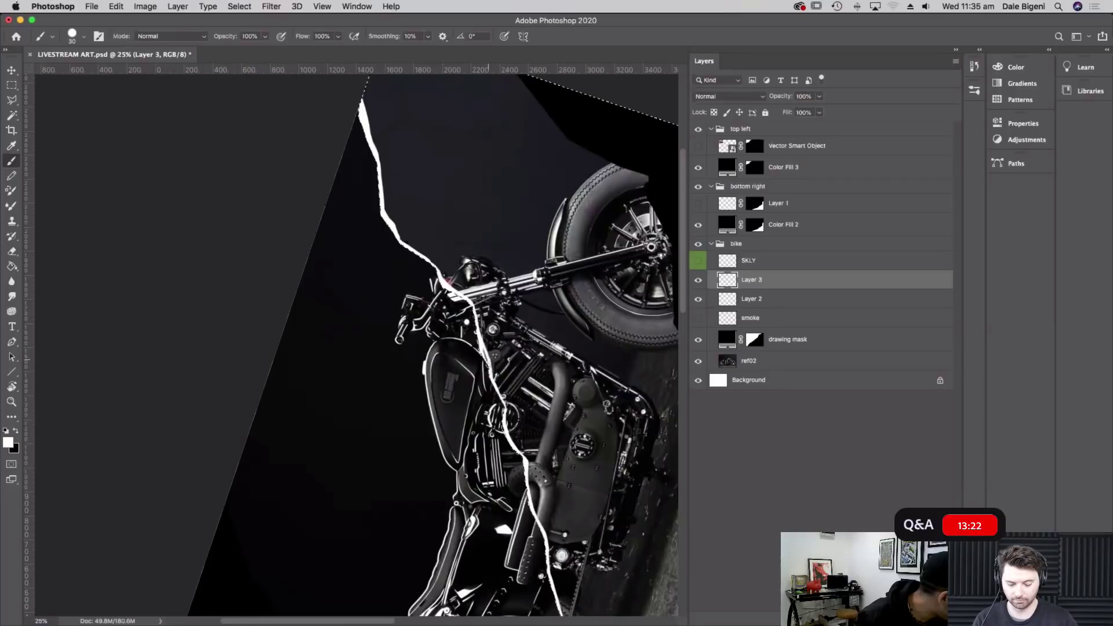
pyautogui.scroll(-5, 489, 370)
pyautogui.hscroll(3, 488, 369)
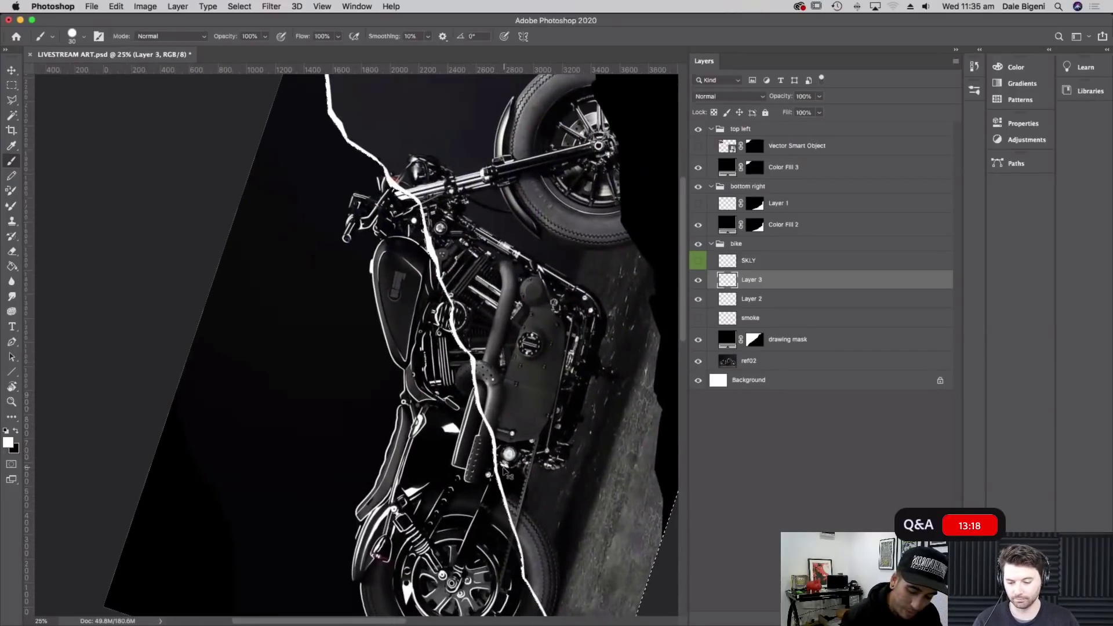
pyautogui.press('super+minus')
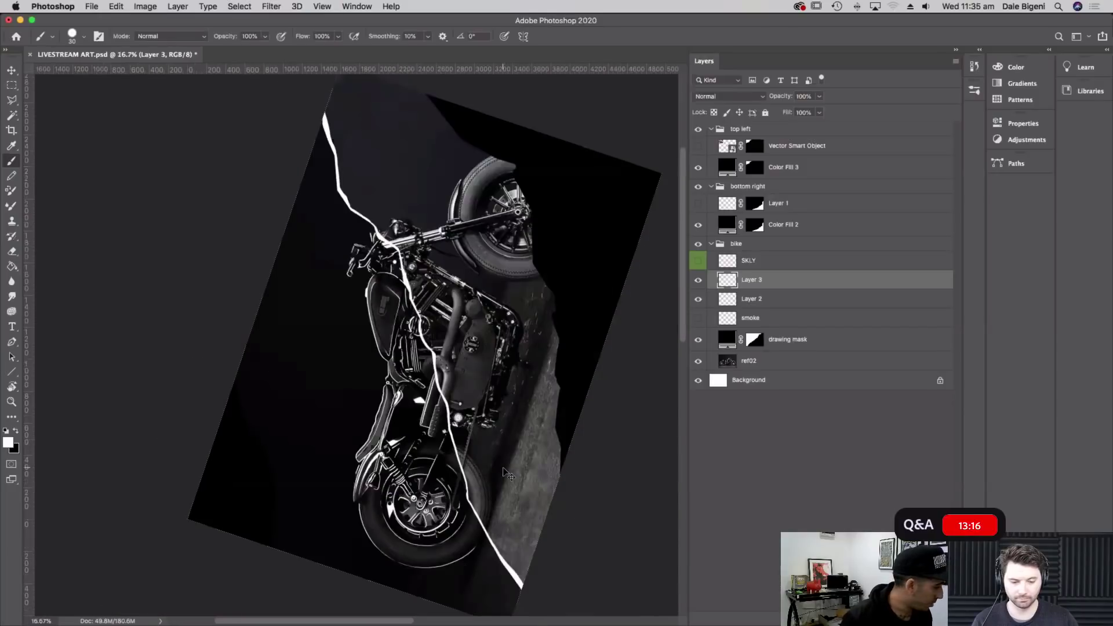
pyautogui.moveTo(481, 320); pyautogui.dragTo(546, 370)
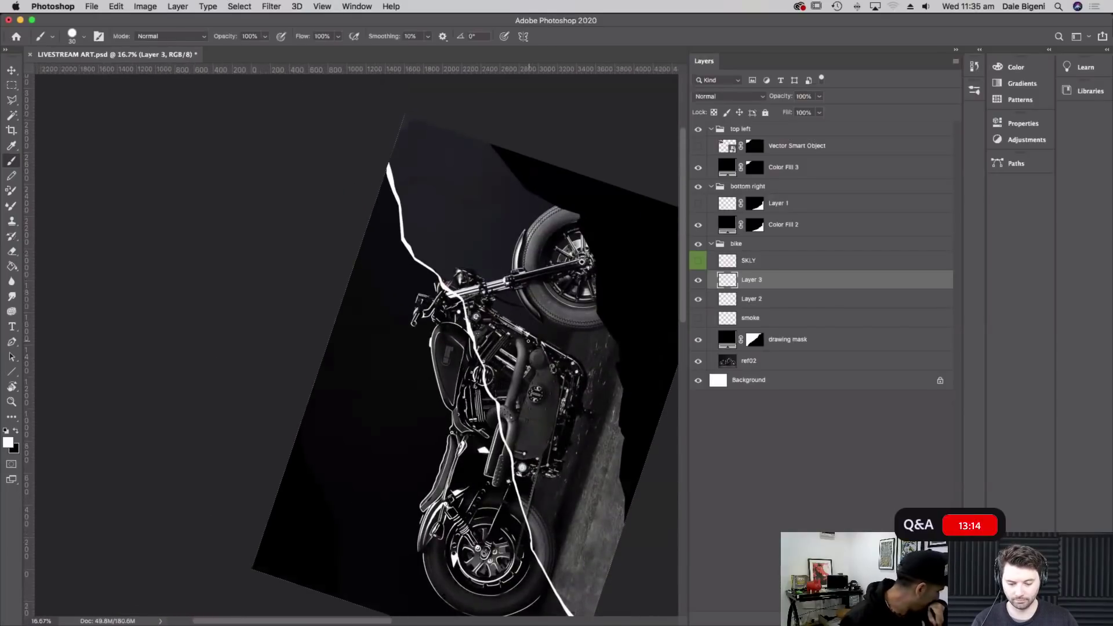
pyautogui.moveTo(751, 264); pyautogui.dragTo(759, 231)
pyautogui.keyDown('super'); pyautogui.click(759, 231); pyautogui.keyUp('super')
pyautogui.moveTo(556, 349); pyautogui.dragTo(487, 362)
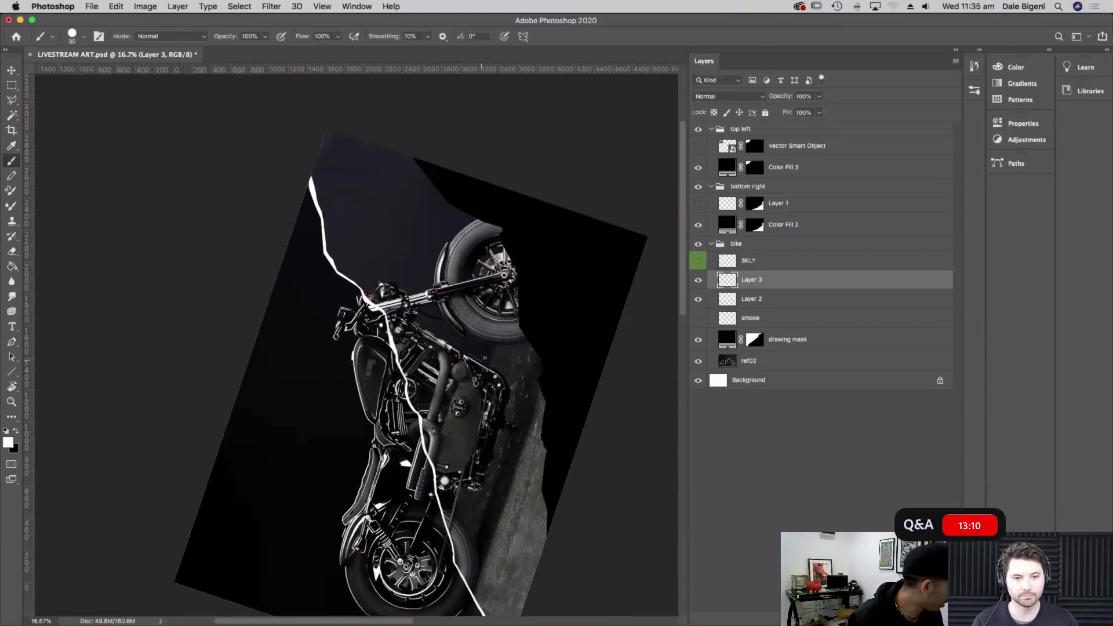
pyautogui.keyDown('super'); pyautogui.click(754, 167); pyautogui.keyUp('super')
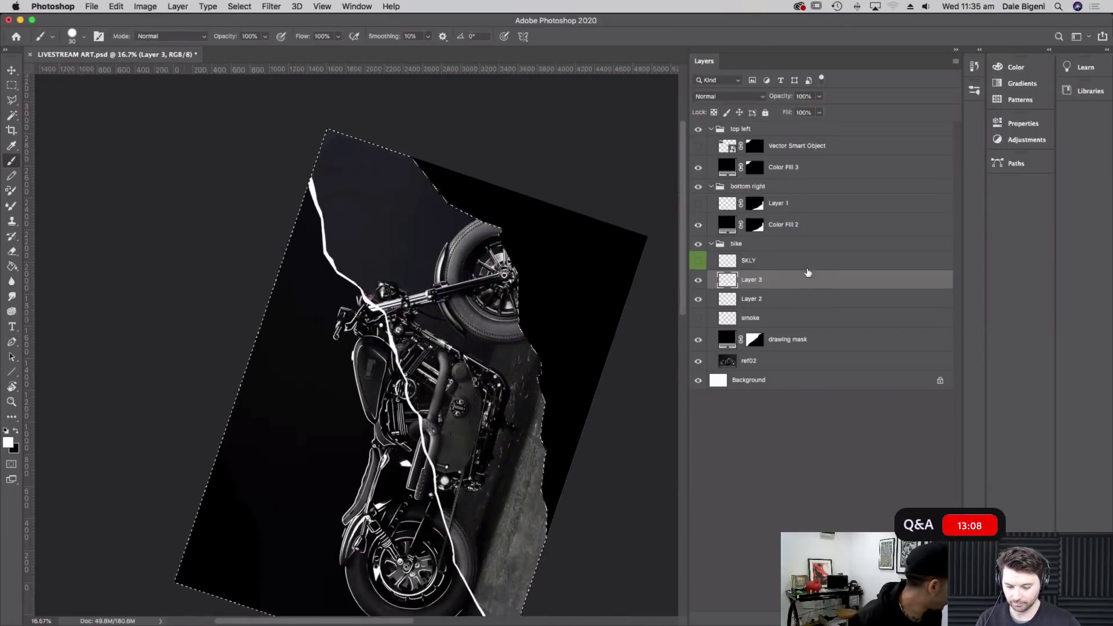
# Move Layer 3 above the top left group in the layer stack and rename it tears
pyautogui.moveTo(813, 282); pyautogui.dragTo(807, 125)
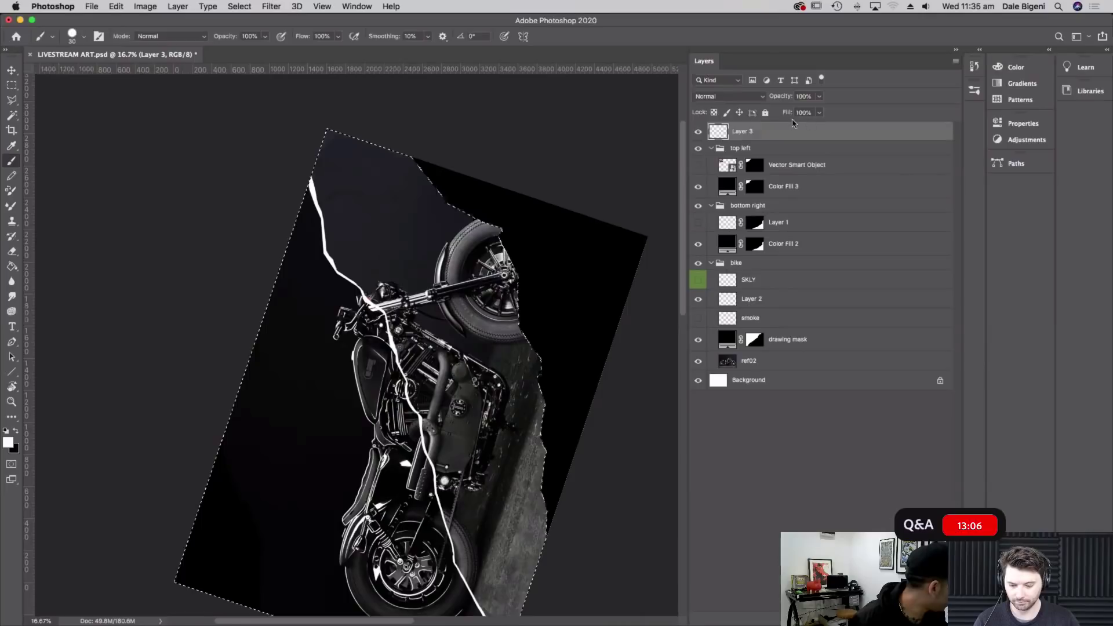
pyautogui.doubleClick(748, 131)
pyautogui.write('te')
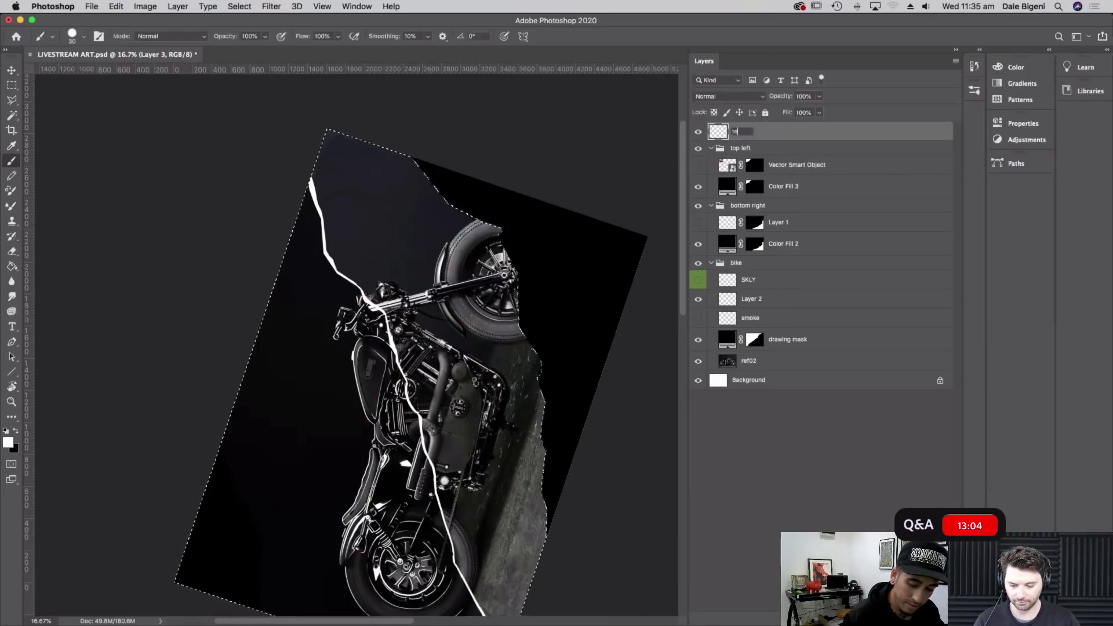
pyautogui.write('ars')
pyautogui.press('Return')
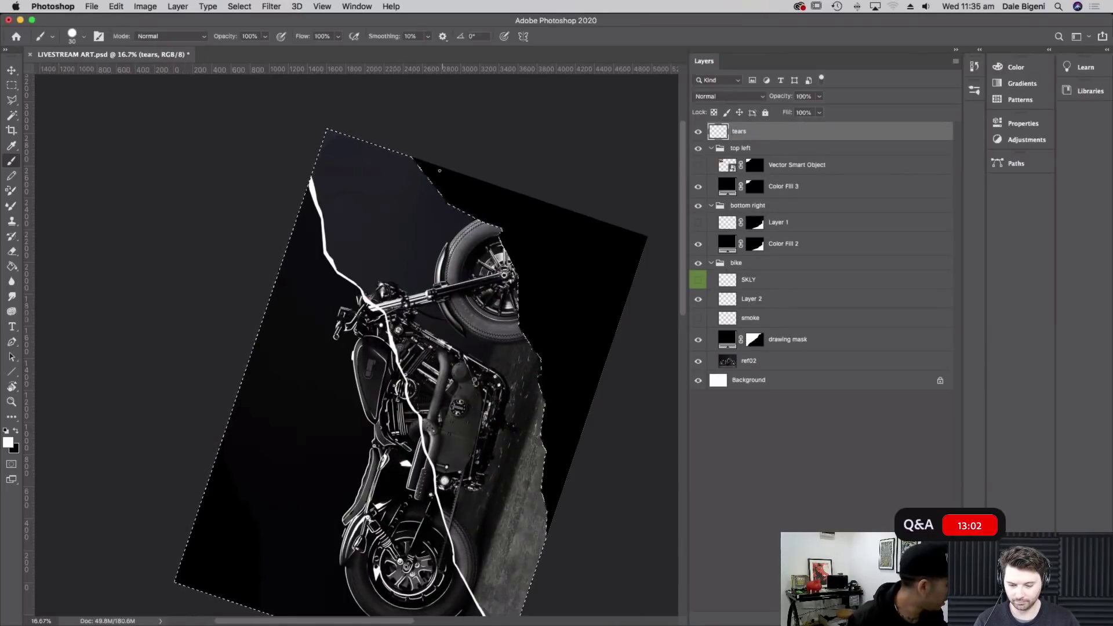
# Set the brush size to 41 px and paint a white tear line along the selection's jagged edge, from the canvas border past the front wheel
pyautogui.click(85, 36)
pyautogui.moveTo(76, 71); pyautogui.dragTo(80, 70)
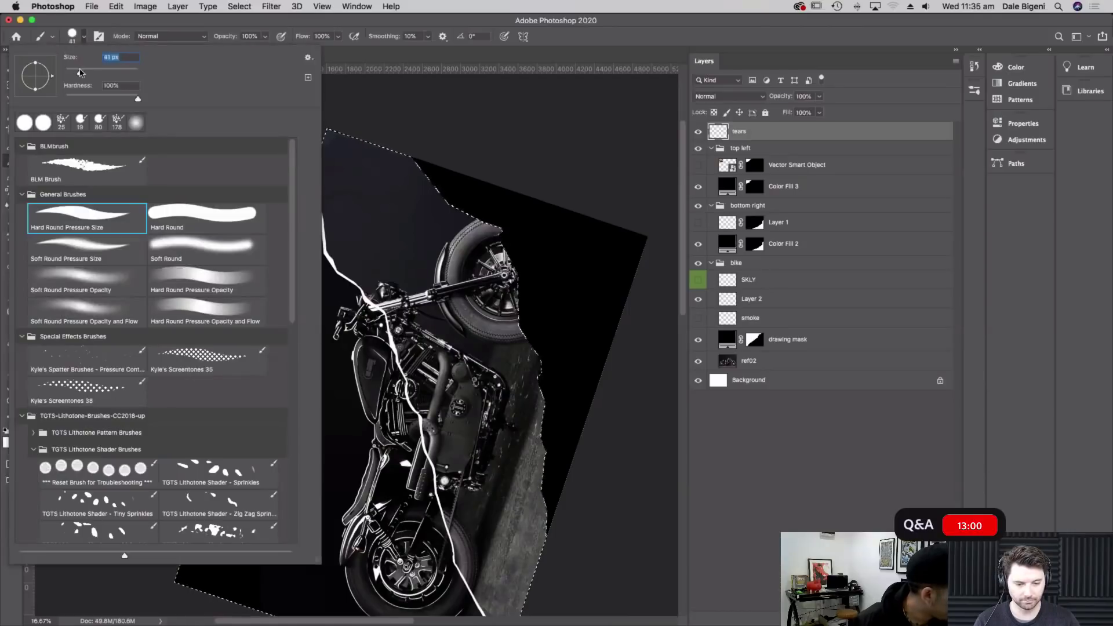
pyautogui.click(89, 24)
pyautogui.moveTo(410, 157); pyautogui.dragTo(444, 200)
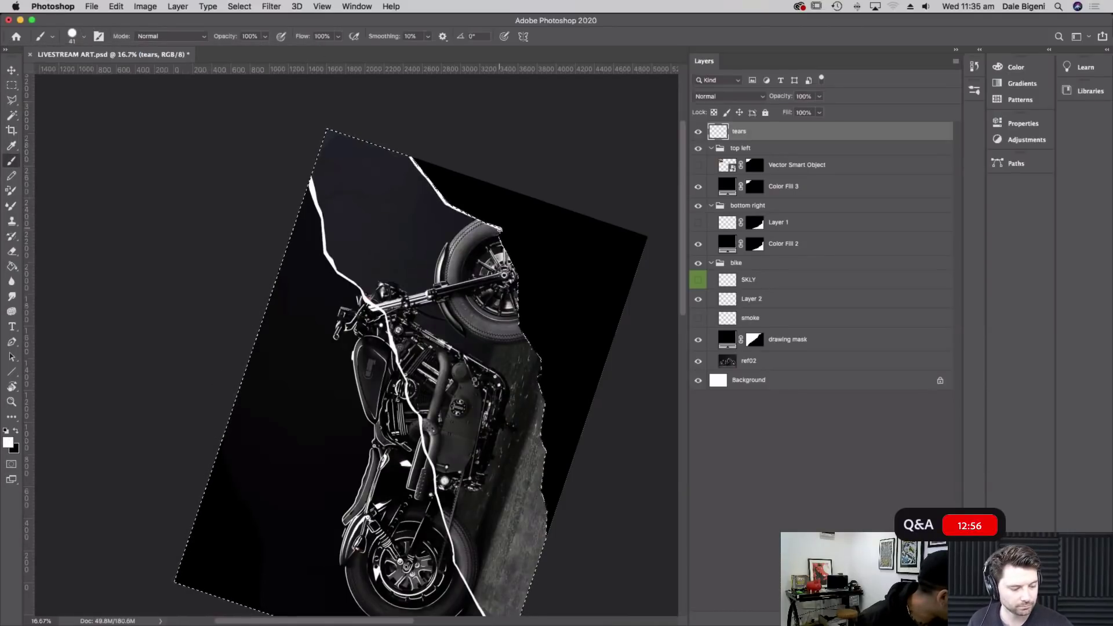
pyautogui.moveTo(513, 264); pyautogui.dragTo(545, 403)
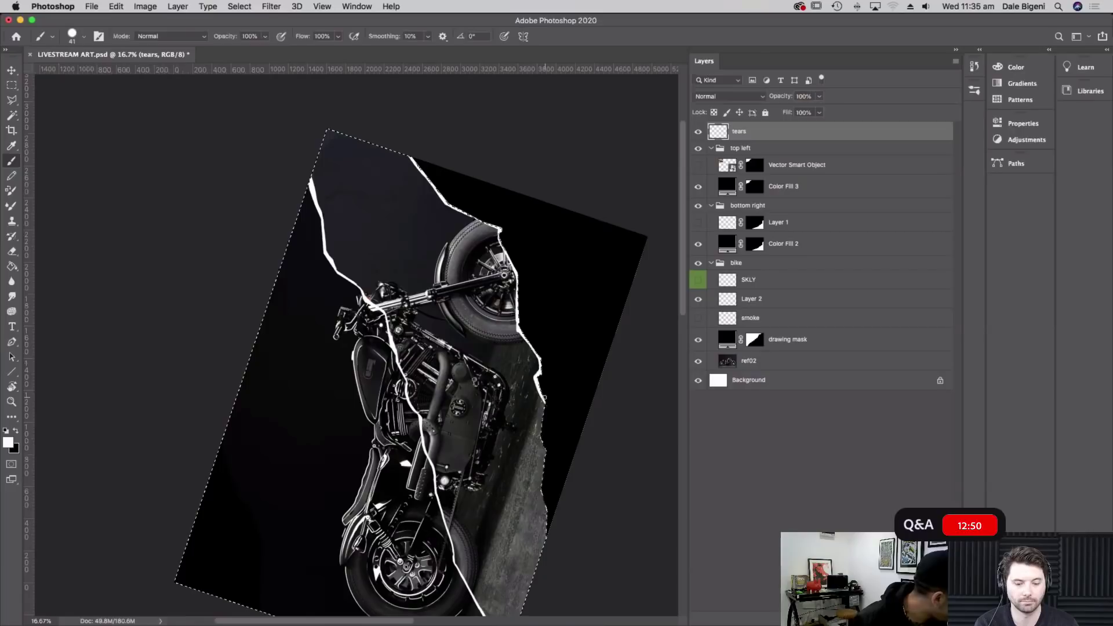
# Continue the white tear line along the selection edge from below the front wheel across the ground to the canvas border
pyautogui.press('super+equal')
pyautogui.press('super+equal')
pyautogui.moveTo(629, 409); pyautogui.dragTo(348, 356)
pyautogui.moveTo(451, 402)
pyautogui.mouseDown()
pyautogui.moveTo(455, 506)
pyautogui.moveTo(441, 589)
pyautogui.moveTo(445, 487)
pyautogui.moveTo(456, 612)
pyautogui.mouseUp()
pyautogui.scroll(-5, 478, 456)
pyautogui.moveTo(474, 287); pyautogui.dragTo(477, 390)
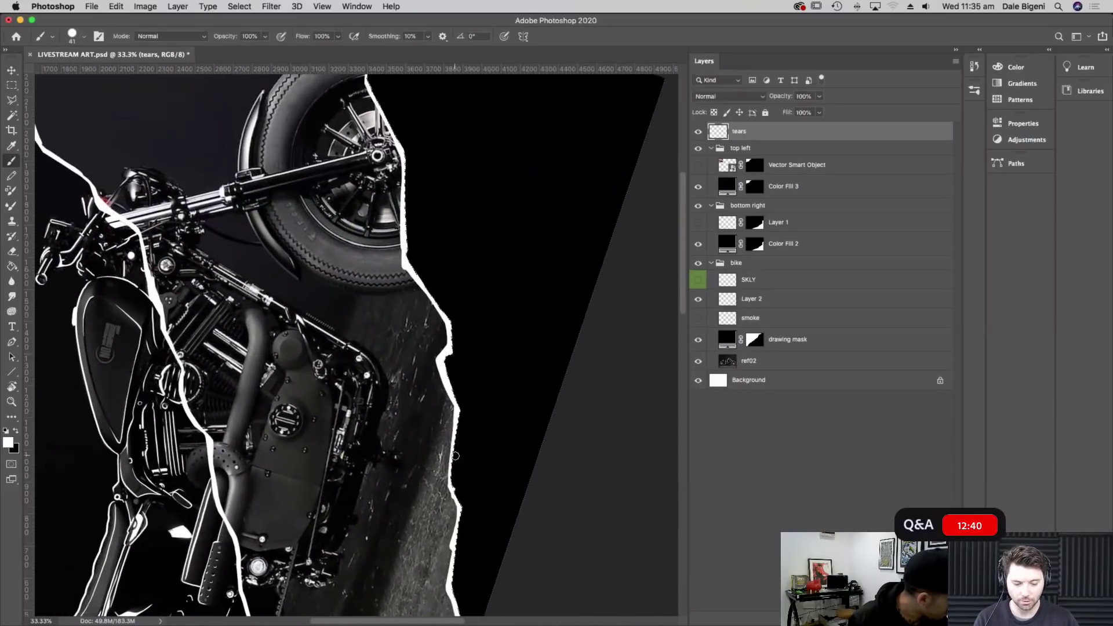
# Thicken the new tear line unevenly along the front wheel and up to the canvas border
pyautogui.moveTo(446, 288); pyautogui.dragTo(458, 321)
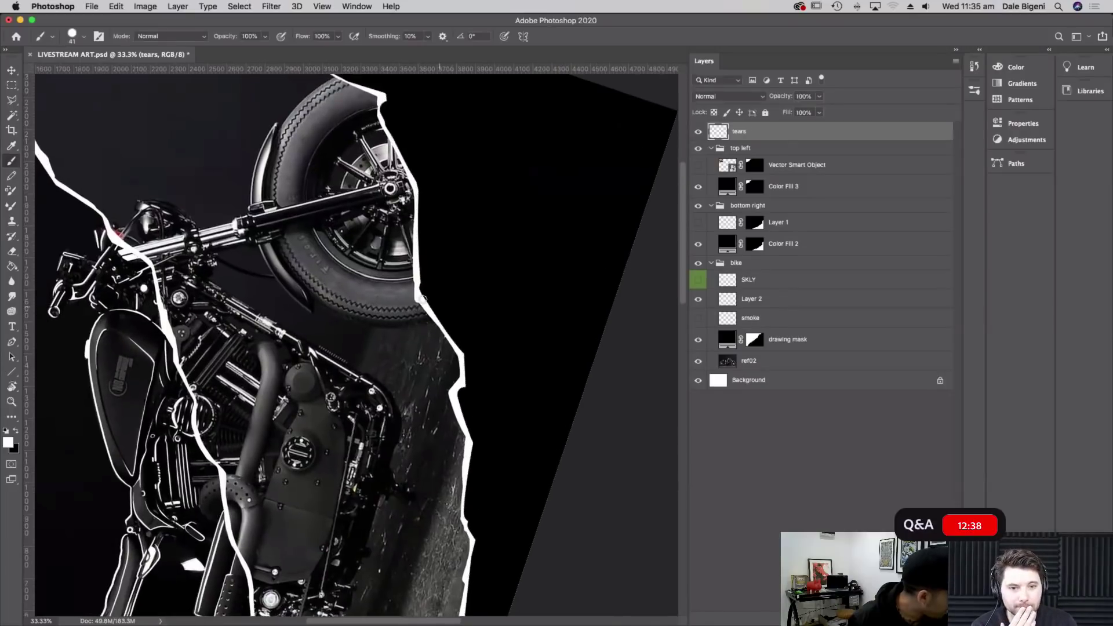
pyautogui.moveTo(419, 265); pyautogui.dragTo(440, 314)
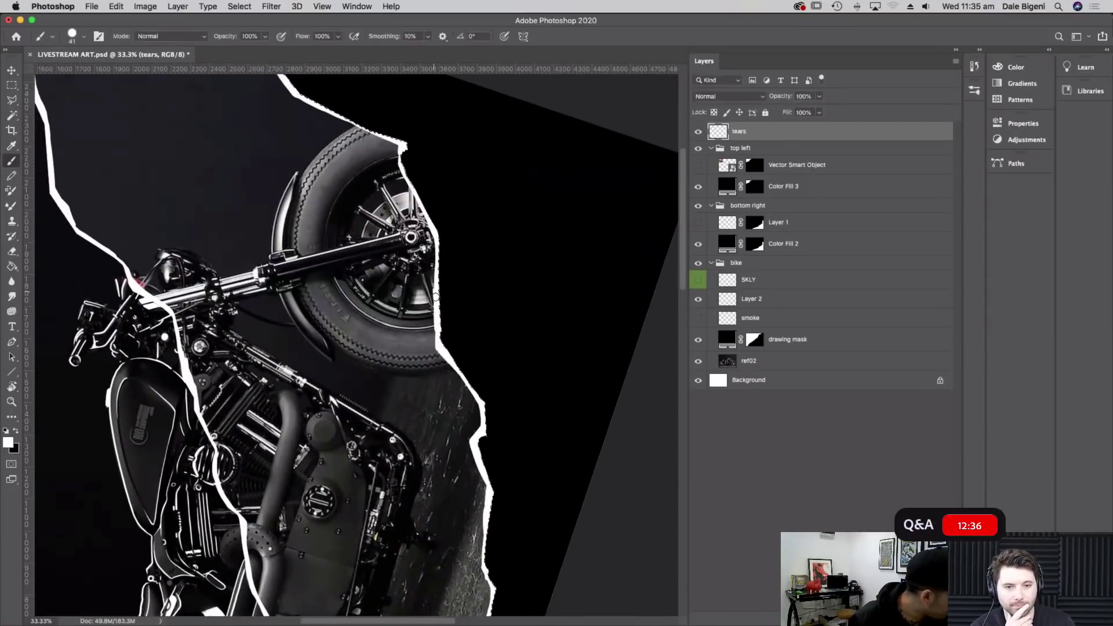
pyautogui.moveTo(418, 173); pyautogui.dragTo(442, 239)
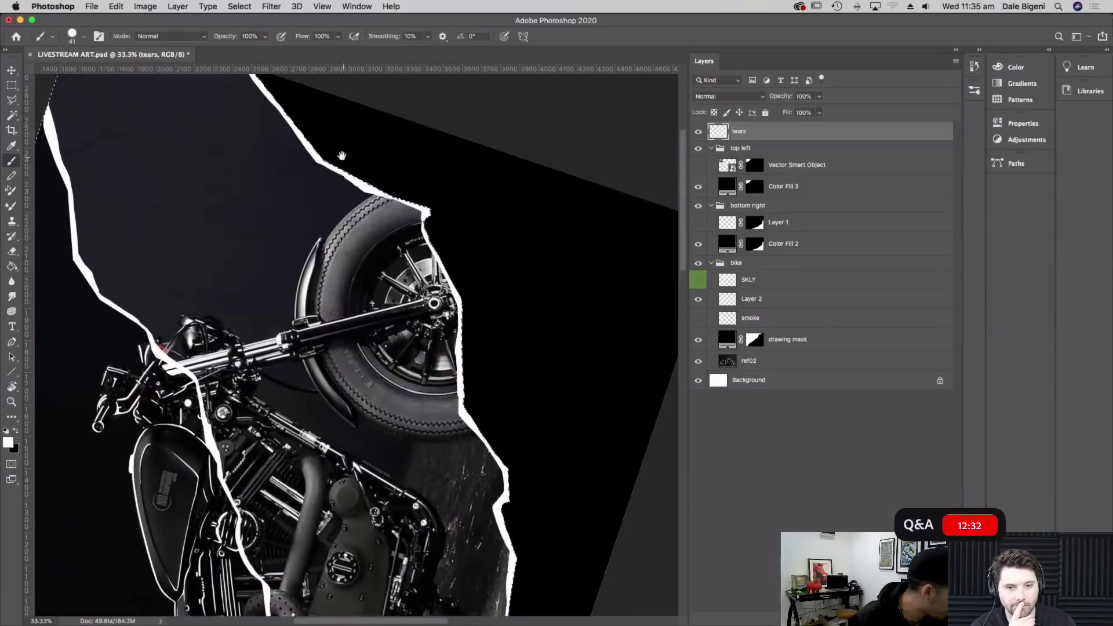
pyautogui.moveTo(324, 139); pyautogui.dragTo(372, 184)
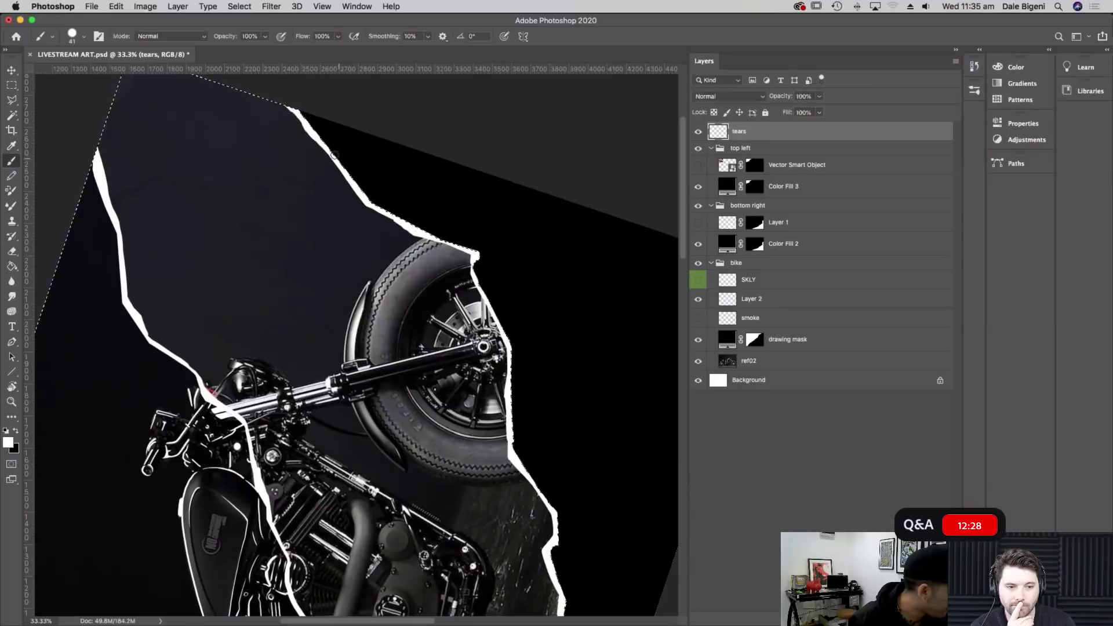
# Check the tear lines against the masked areas by hiding the ref02 photo layer and showing it again
pyautogui.press('super+minus')
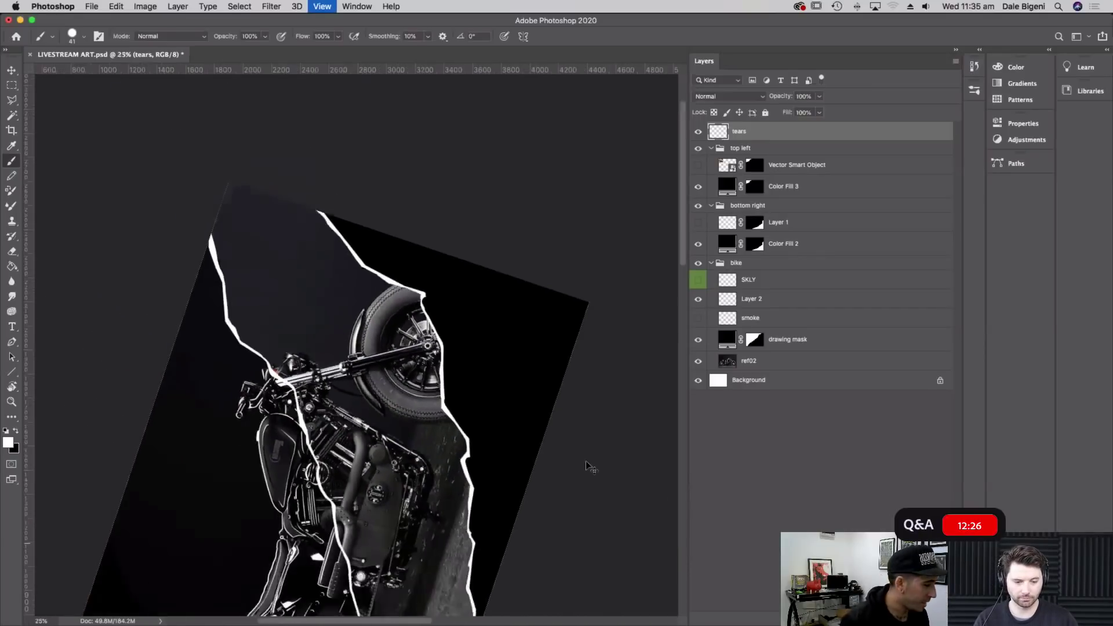
pyautogui.press('super+minus')
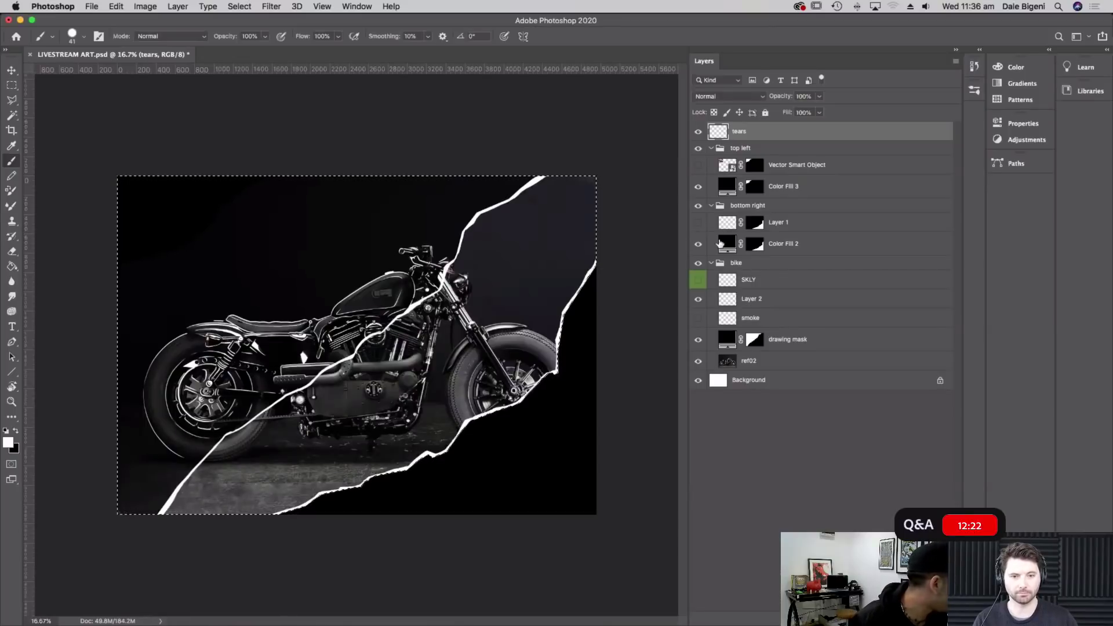
pyautogui.click(698, 361)
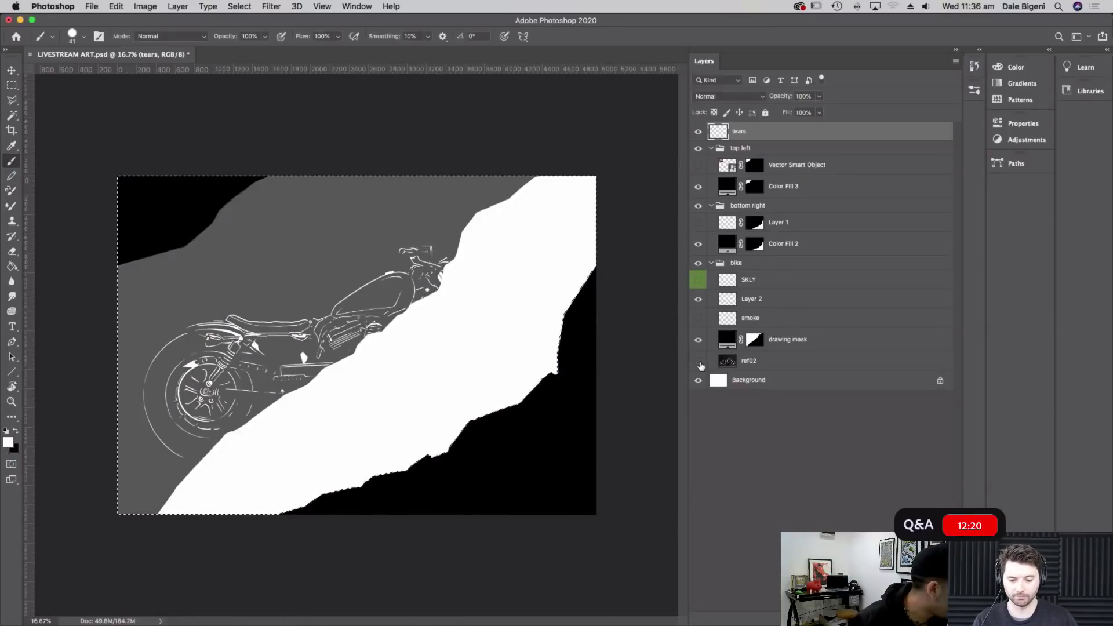
pyautogui.click(699, 361)
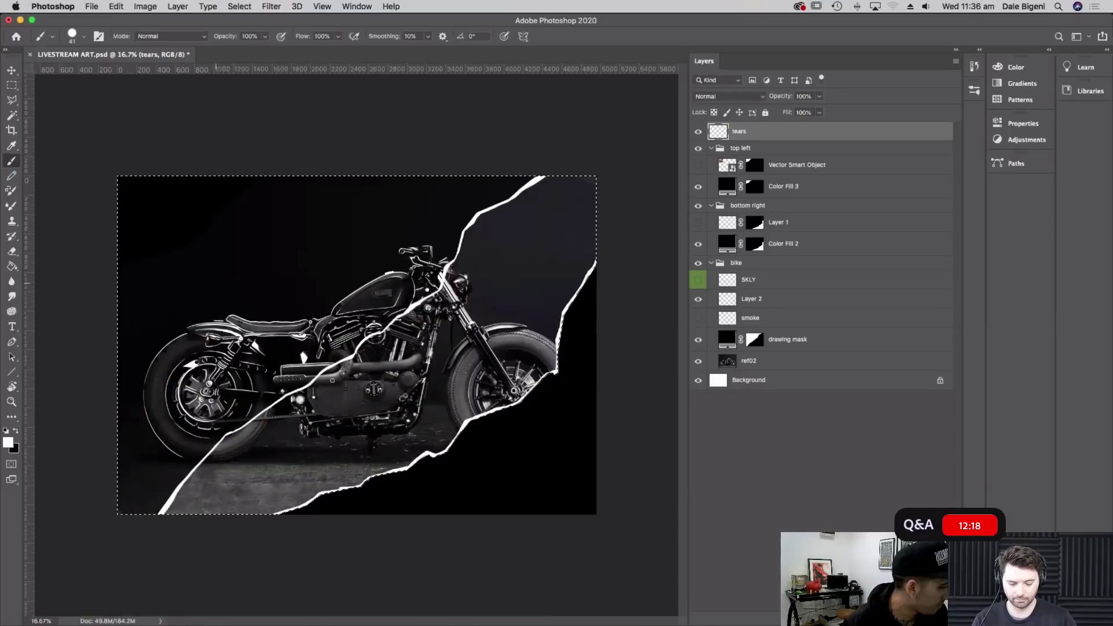
# Load the Color Fill 3 layer mask as an inverted selection and paint a white tear line along its jagged edge on the tears layer
pyautogui.press('super+equal')
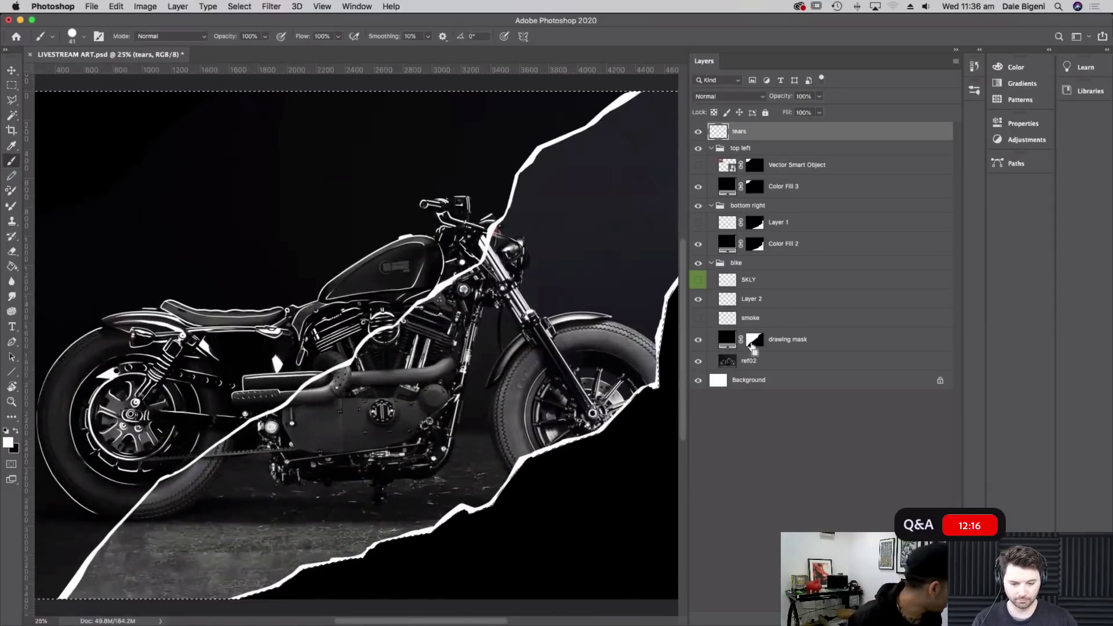
pyautogui.keyDown('super'); pyautogui.click(756, 172); pyautogui.keyUp('super')
pyautogui.hscroll(-10, 509, 356)
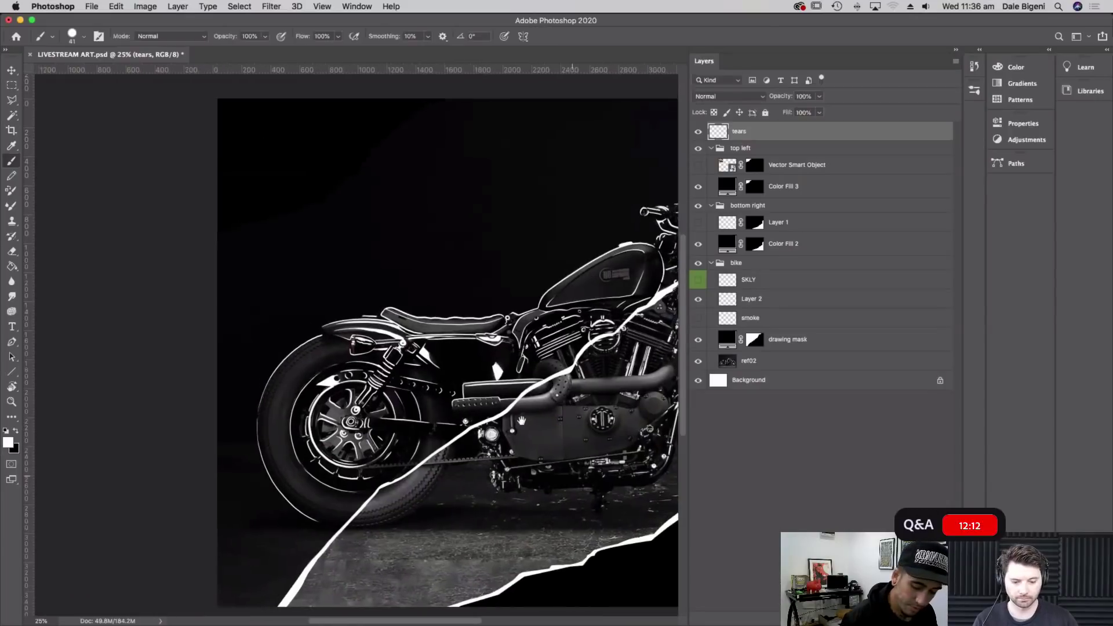
pyautogui.moveTo(509, 356)
pyautogui.mouseDown()
pyautogui.moveTo(408, 129)
pyautogui.moveTo(472, 304)
pyautogui.mouseUp()
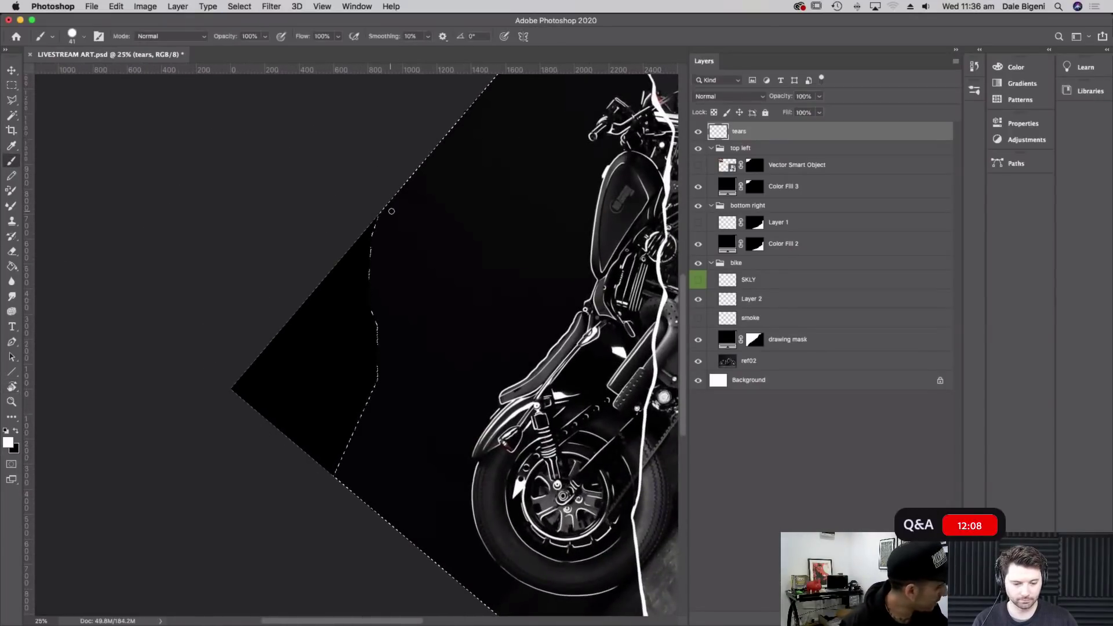
pyautogui.moveTo(384, 208)
pyautogui.mouseDown()
pyautogui.moveTo(370, 252)
pyautogui.moveTo(379, 384)
pyautogui.moveTo(337, 478)
pyautogui.mouseUp()
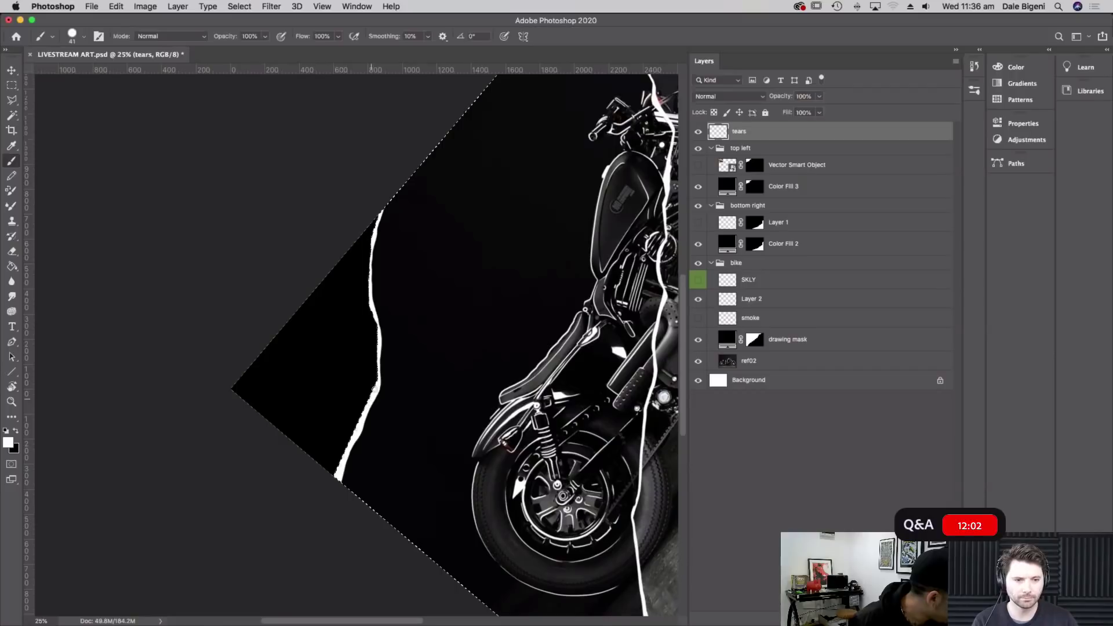
pyautogui.moveTo(377, 330); pyautogui.dragTo(368, 278)
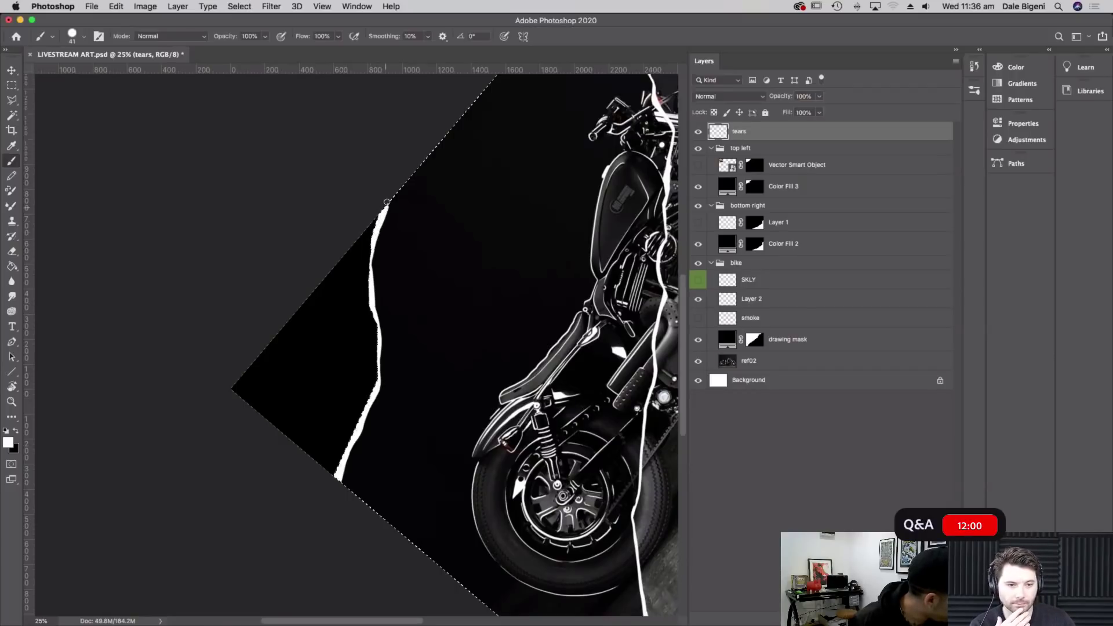
# Examine the three white tear lines across the whole composition and up close around the motorcycle
pyautogui.moveTo(615, 387); pyautogui.dragTo(534, 396)
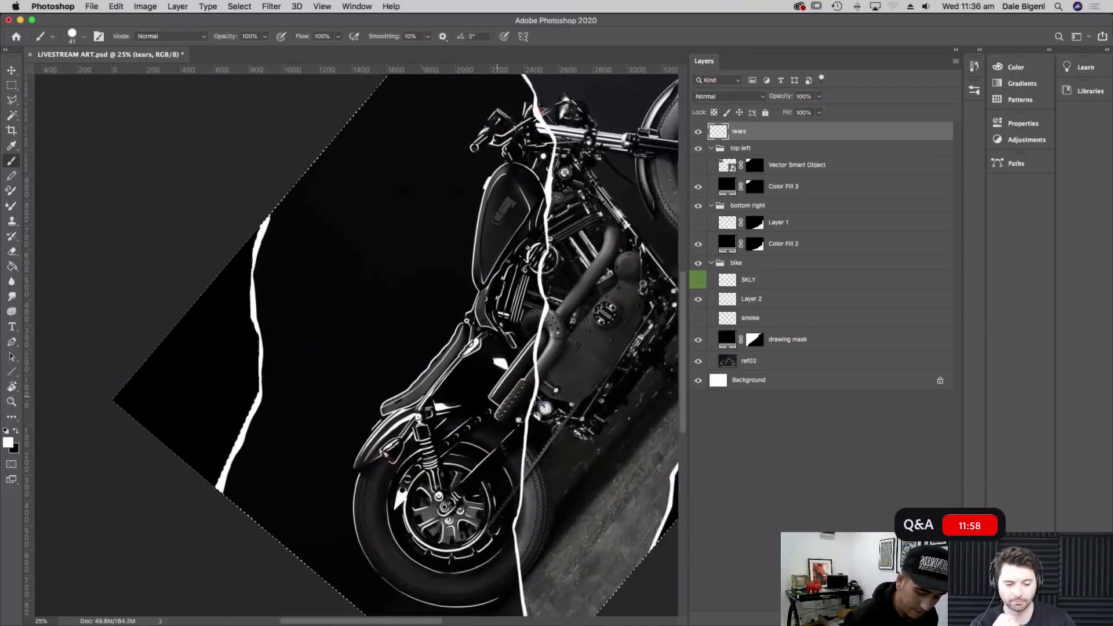
pyautogui.press('super+minus')
pyautogui.press('super+minus')
pyautogui.press('super+minus')
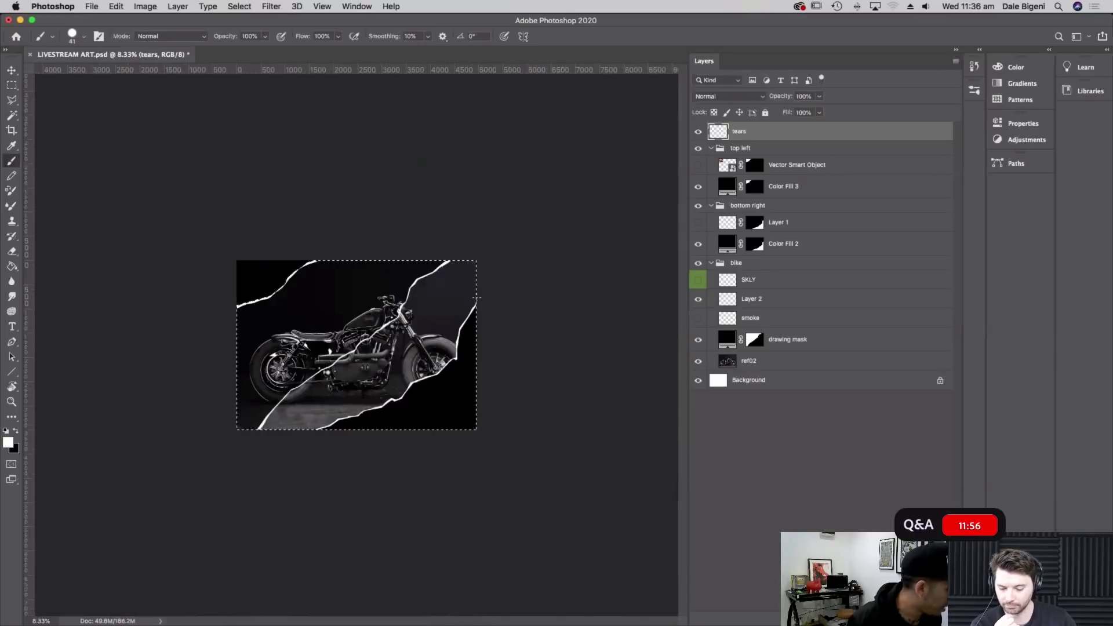
pyautogui.press('super+minus')
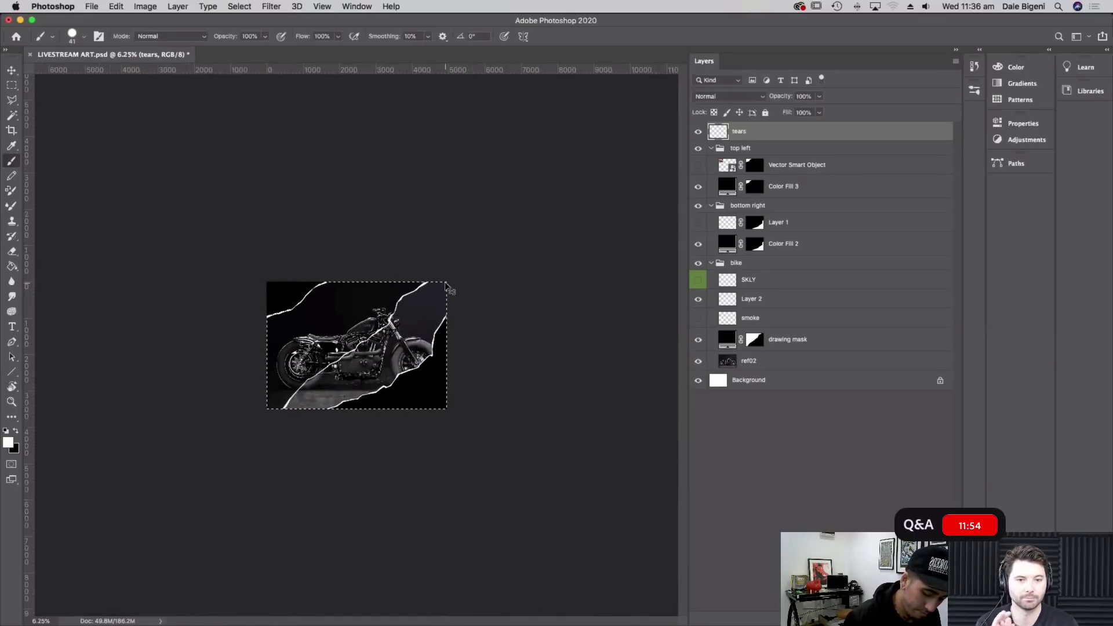
pyautogui.press('super+plus')
pyautogui.press('super+plus')
pyautogui.press('super+plus')
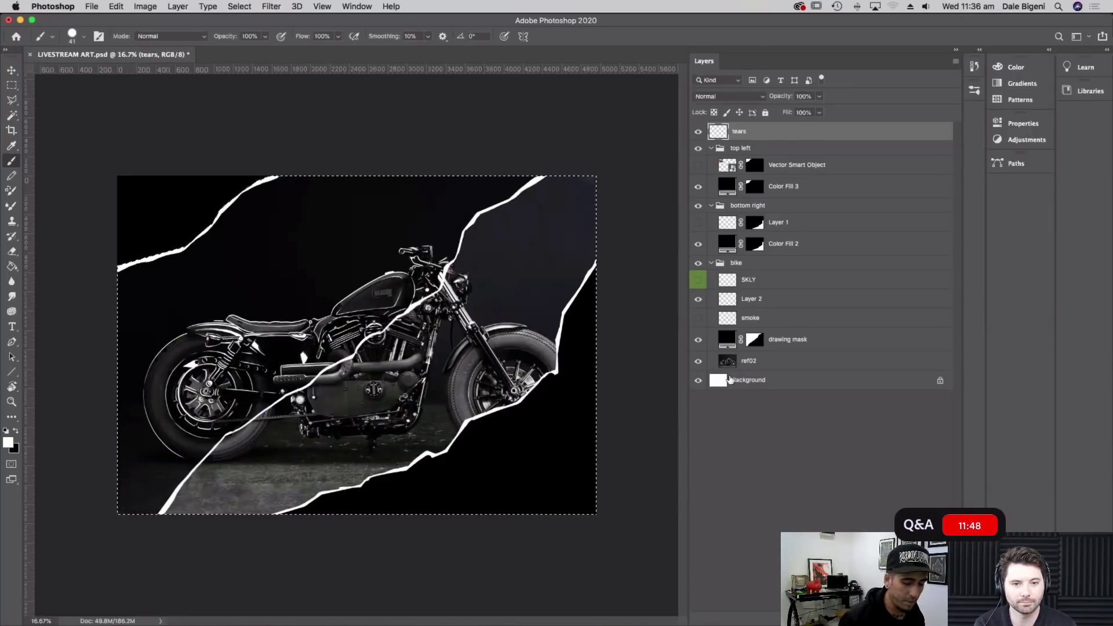
pyautogui.press('super+plus')
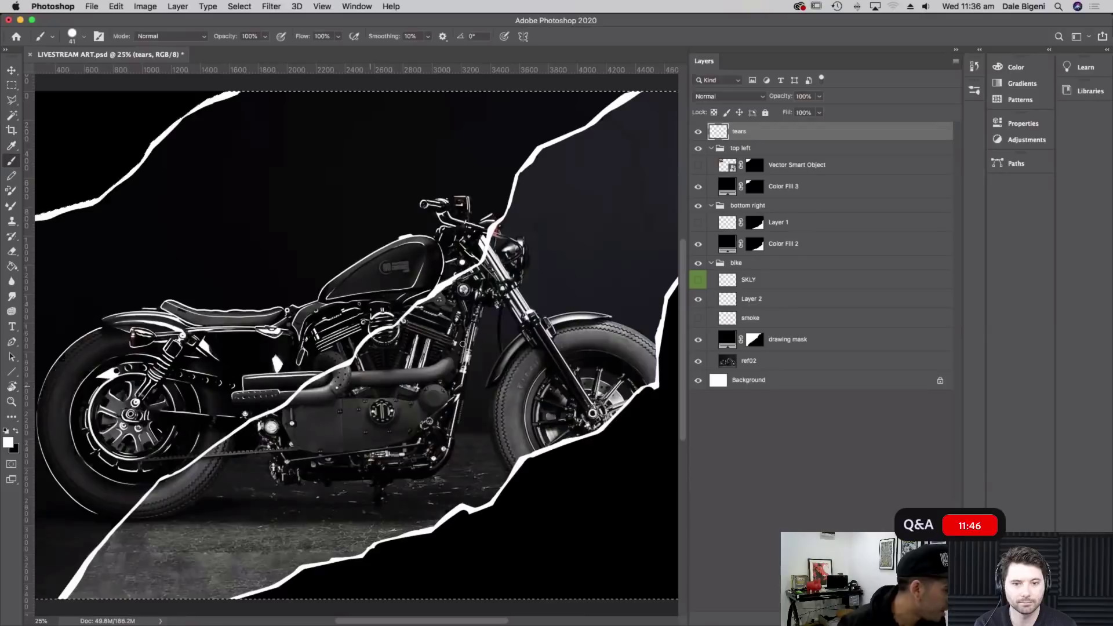
pyautogui.moveTo(518, 387); pyautogui.dragTo(572, 414)
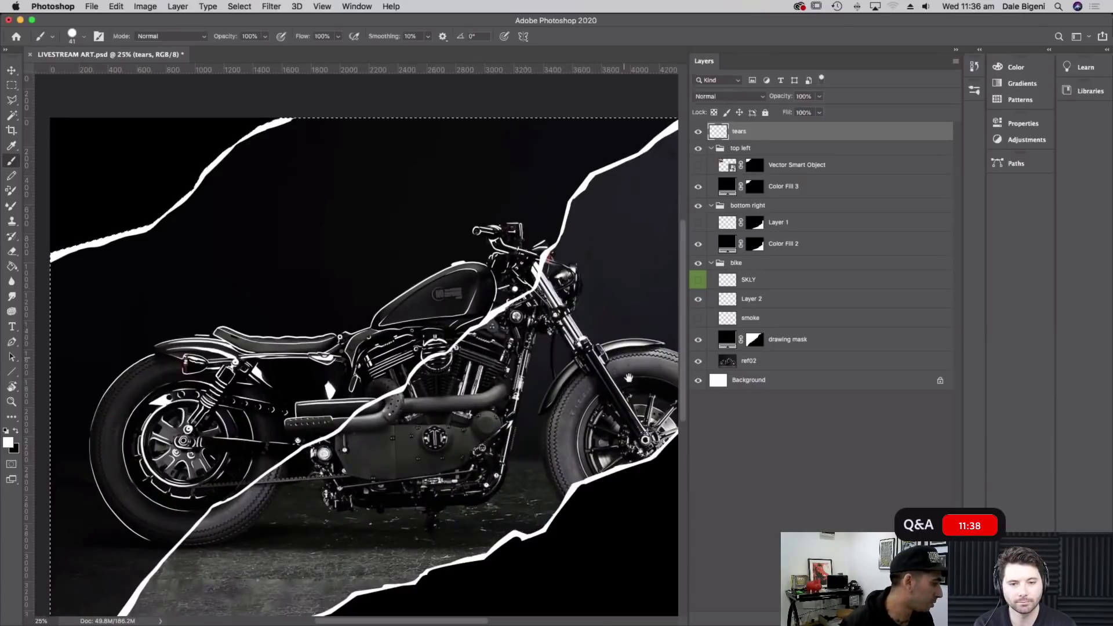
pyautogui.scroll(-5, 629, 385)
pyautogui.hscroll(5, 628, 385)
pyautogui.scroll(-1, 588, 275)
pyautogui.hscroll(1, 588, 275)
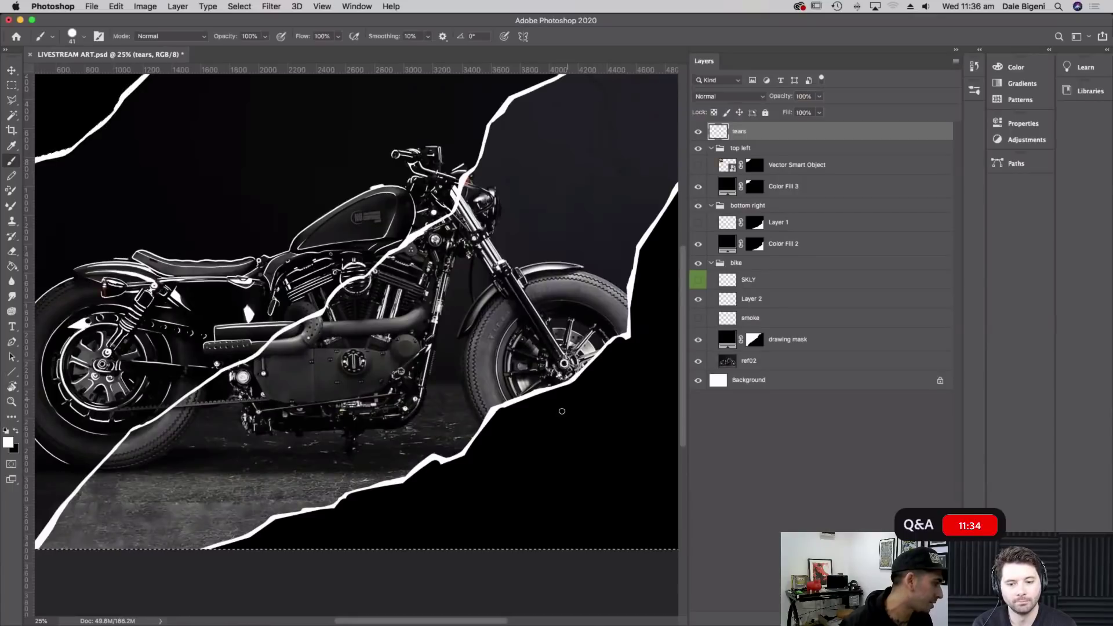
pyautogui.moveTo(452, 333); pyautogui.dragTo(580, 410)
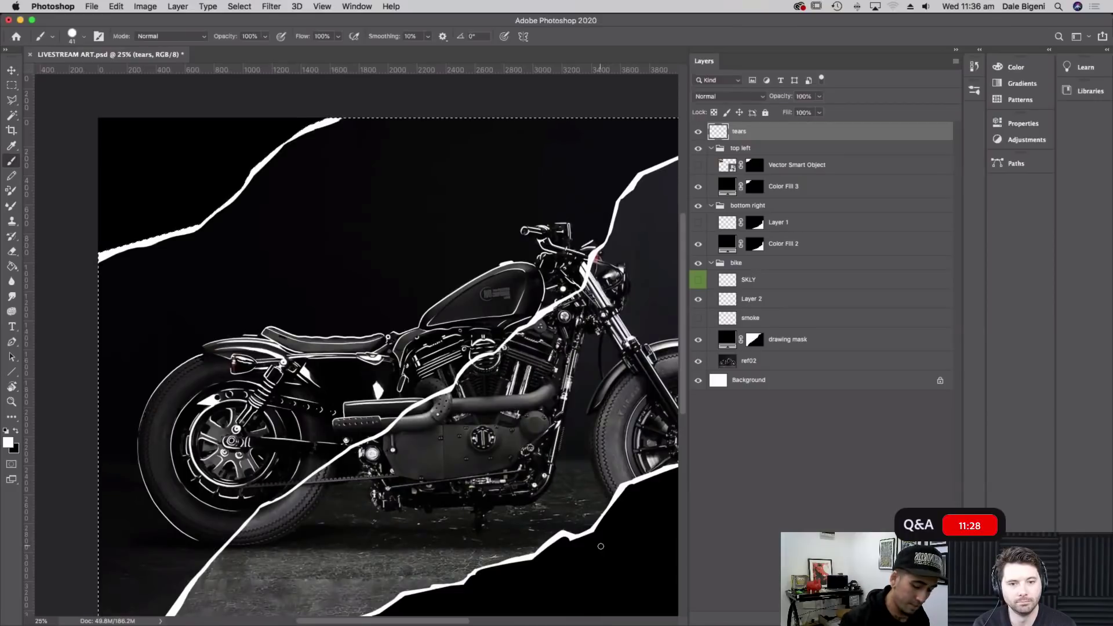
pyautogui.press('super+minus')
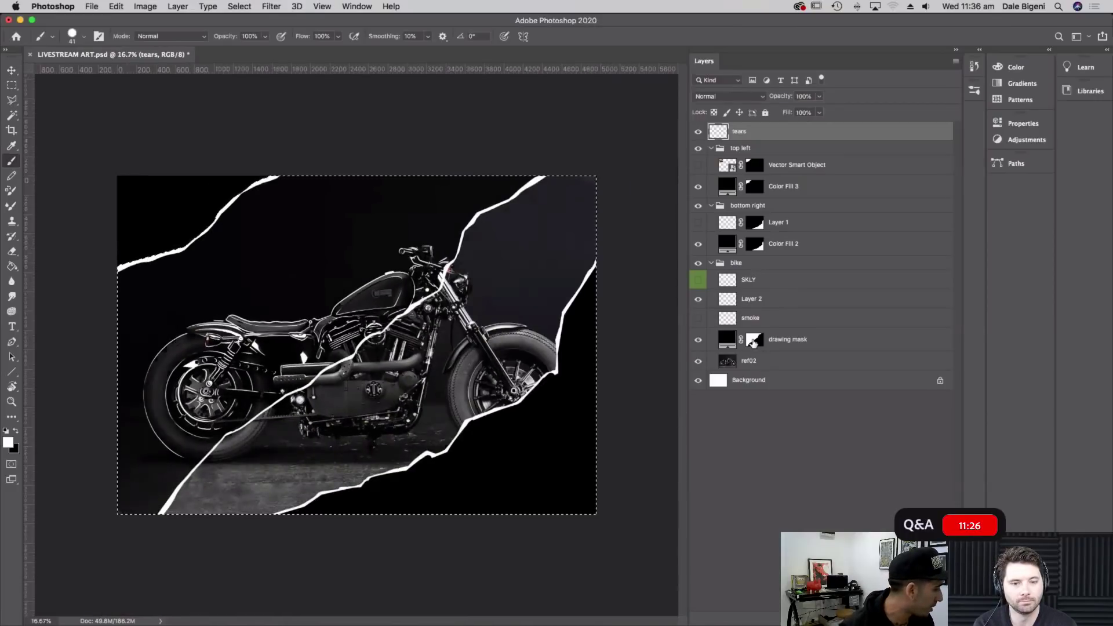
# Raise the drawing mask layer's opacity to 100% and compare the line art with the photo by hiding and showing that layer
pyautogui.click(783, 342)
pyautogui.moveTo(818, 97); pyautogui.dragTo(847, 113)
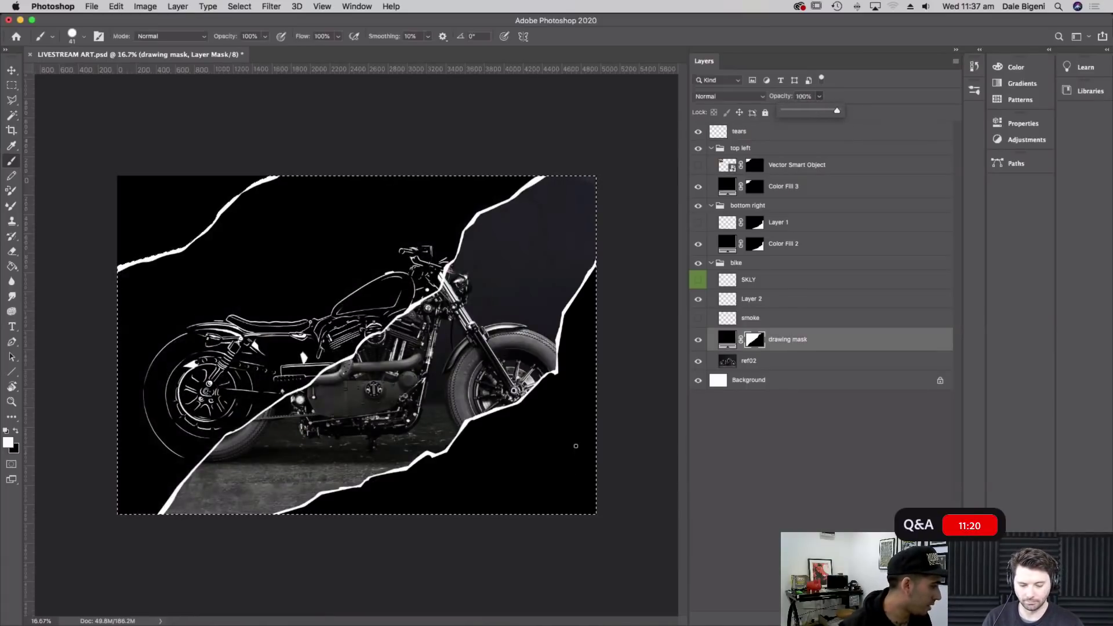
pyautogui.scroll(3, 522, 509)
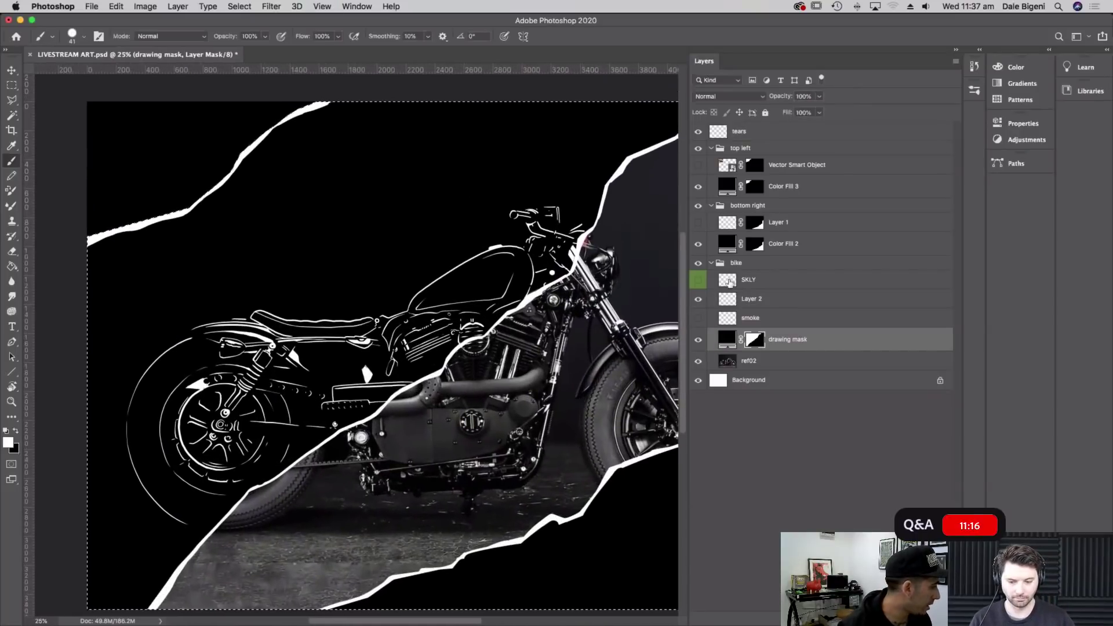
pyautogui.click(699, 340)
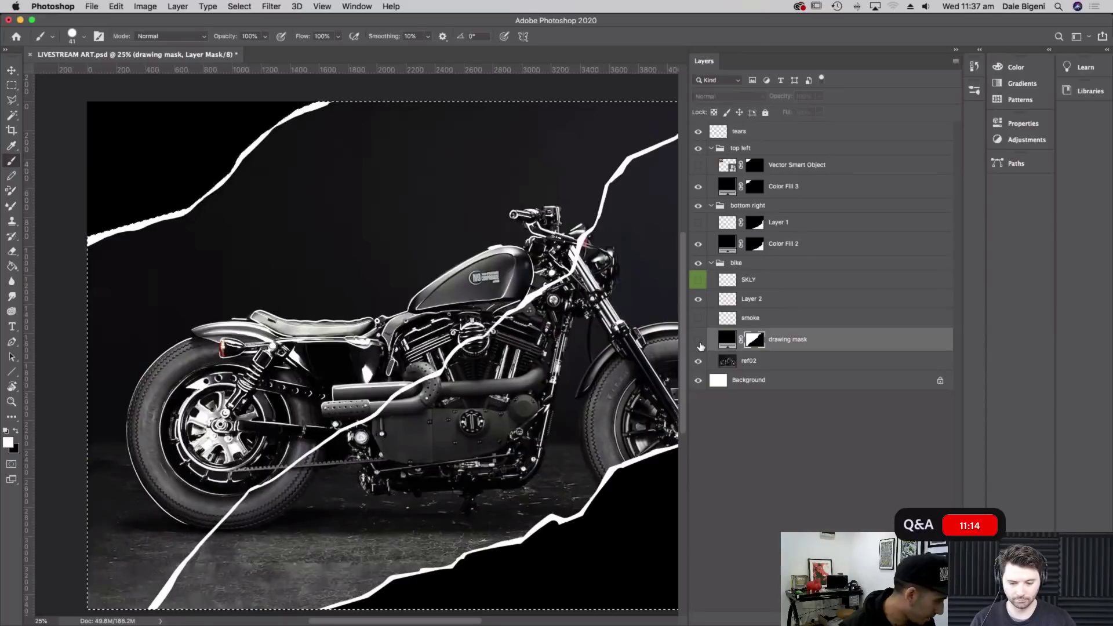
pyautogui.click(698, 341)
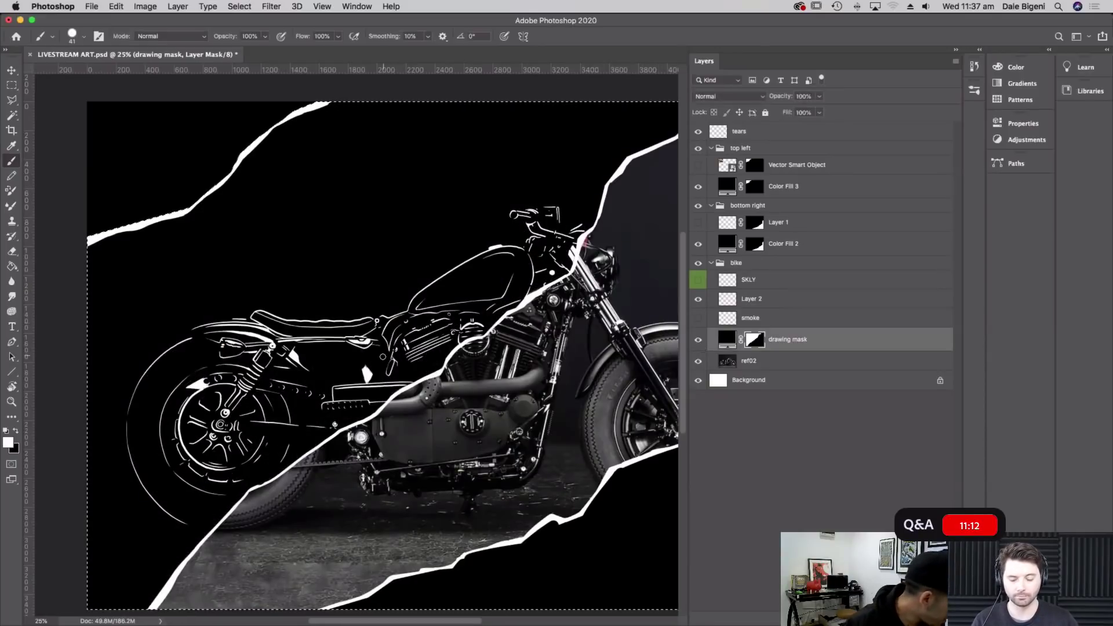
# Rename Layer 2 in the bike group to "lines"
pyautogui.press('super+equal')
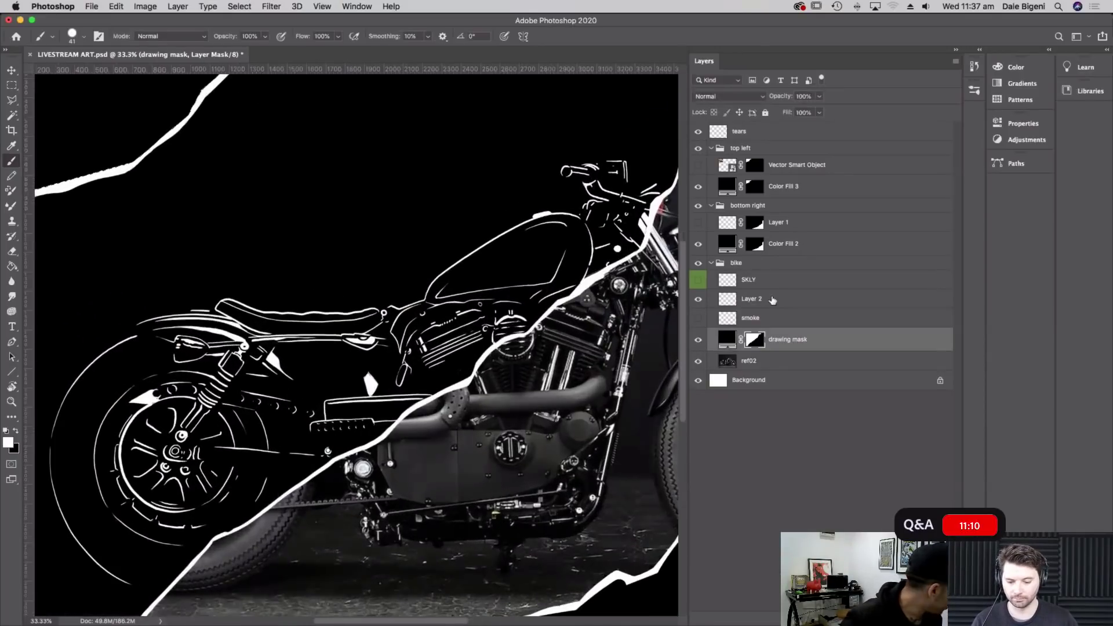
pyautogui.doubleClick(752, 299)
pyautogui.write('lines')
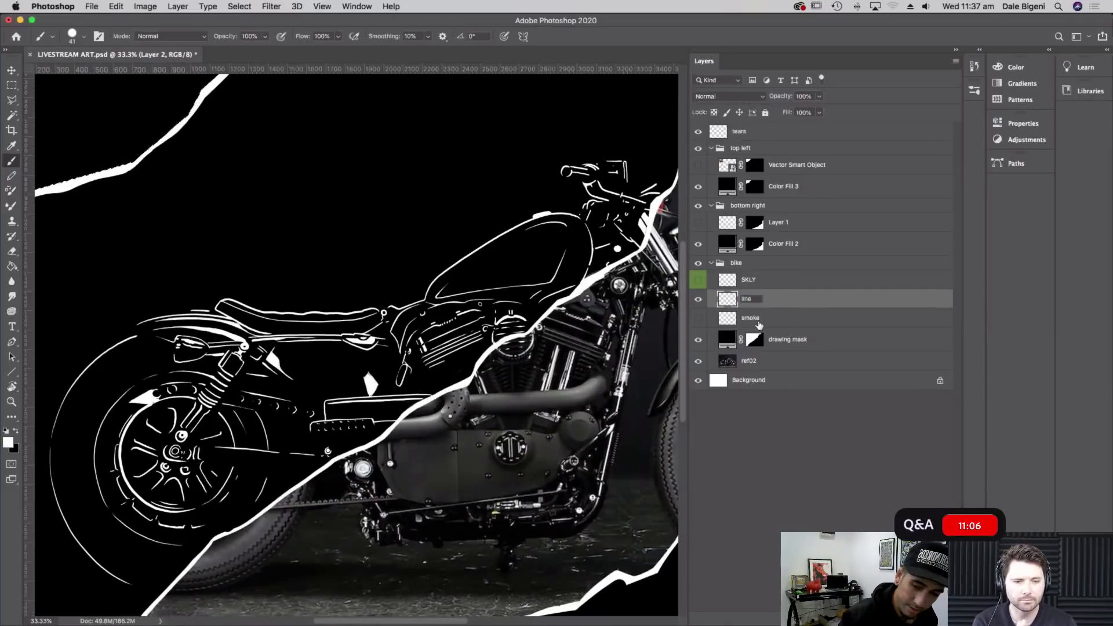
pyautogui.press('Return')
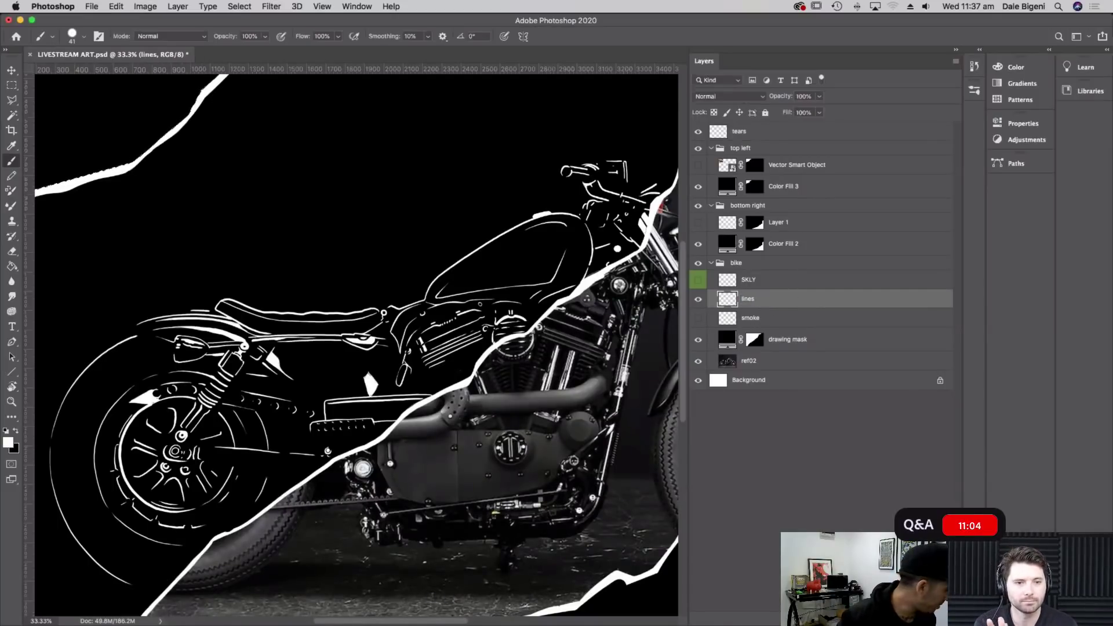
# Switch to a size 12 brush and draw a short curved line beside the white highlight behind the engine on the lines layer
pyautogui.press('super+plus')
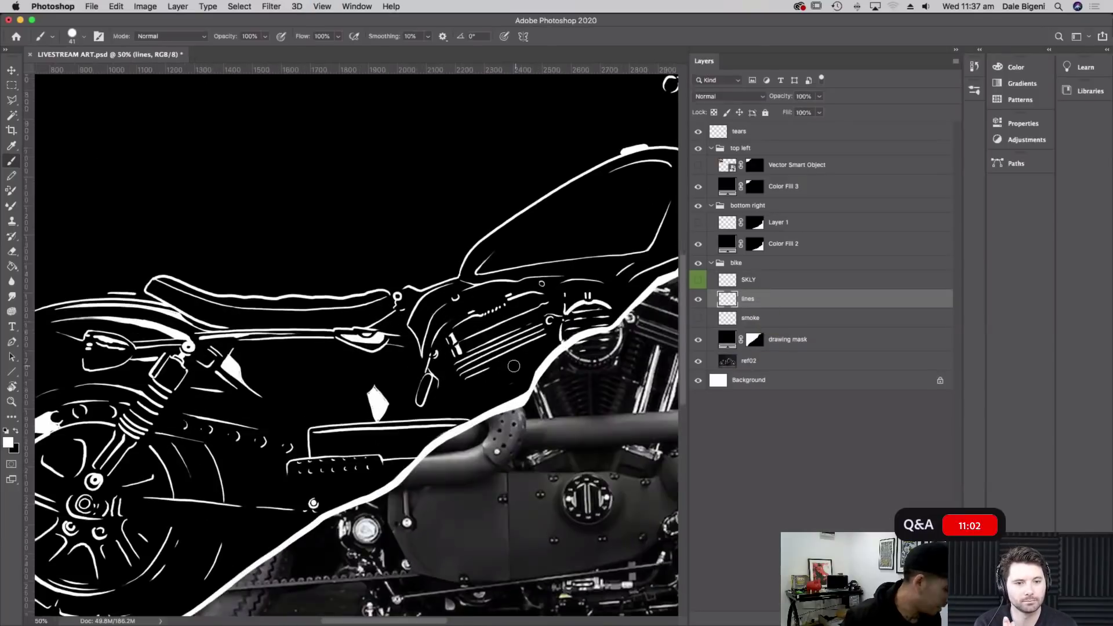
pyautogui.press('r')
pyautogui.moveTo(514, 465)
pyautogui.mouseDown()
pyautogui.moveTo(464, 327)
pyautogui.moveTo(409, 316)
pyautogui.mouseUp()
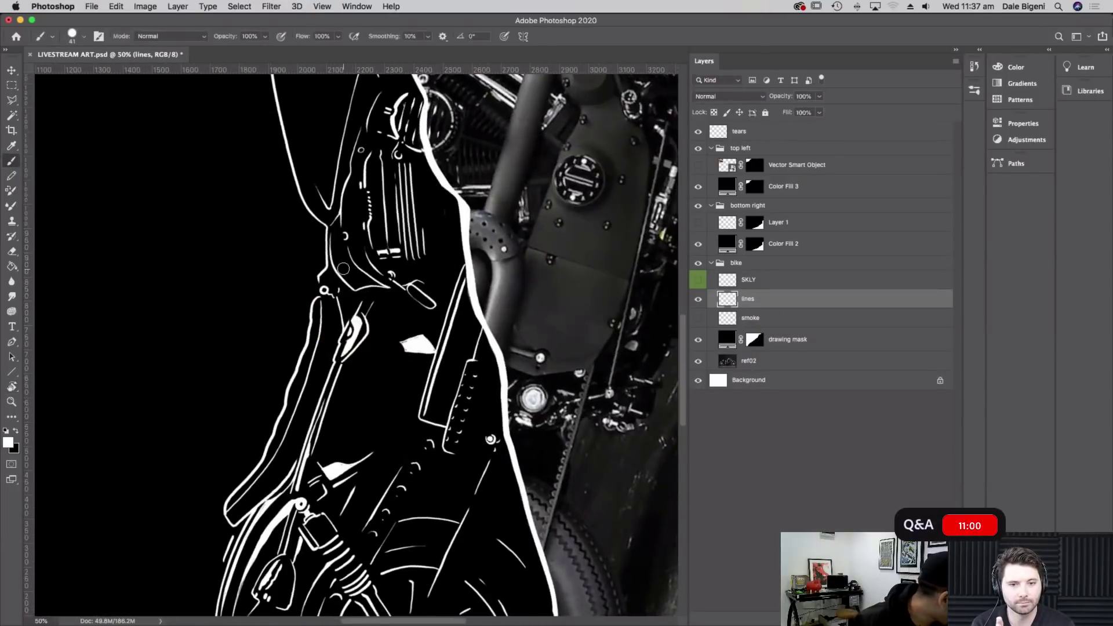
pyautogui.click(84, 36)
pyautogui.click(71, 72)
pyautogui.click(84, 28)
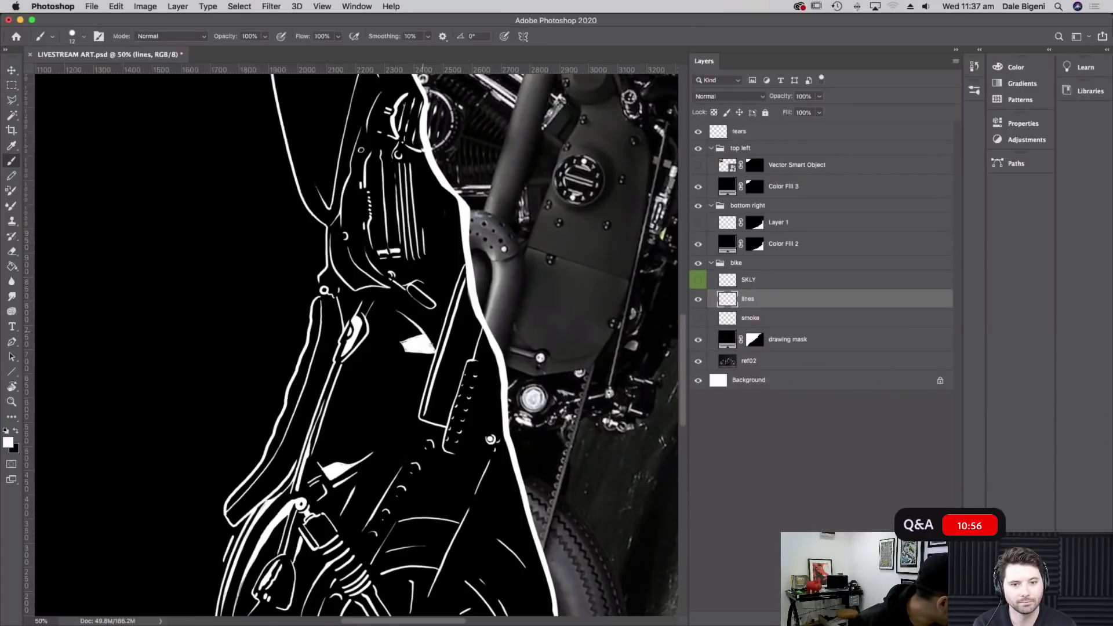
# Check the visibility of the ref02 photo layer and examine the line art across the whole motorcycle and around the exhaust
pyautogui.hscroll(-3, 511, 323)
pyautogui.scroll(2, 511, 323)
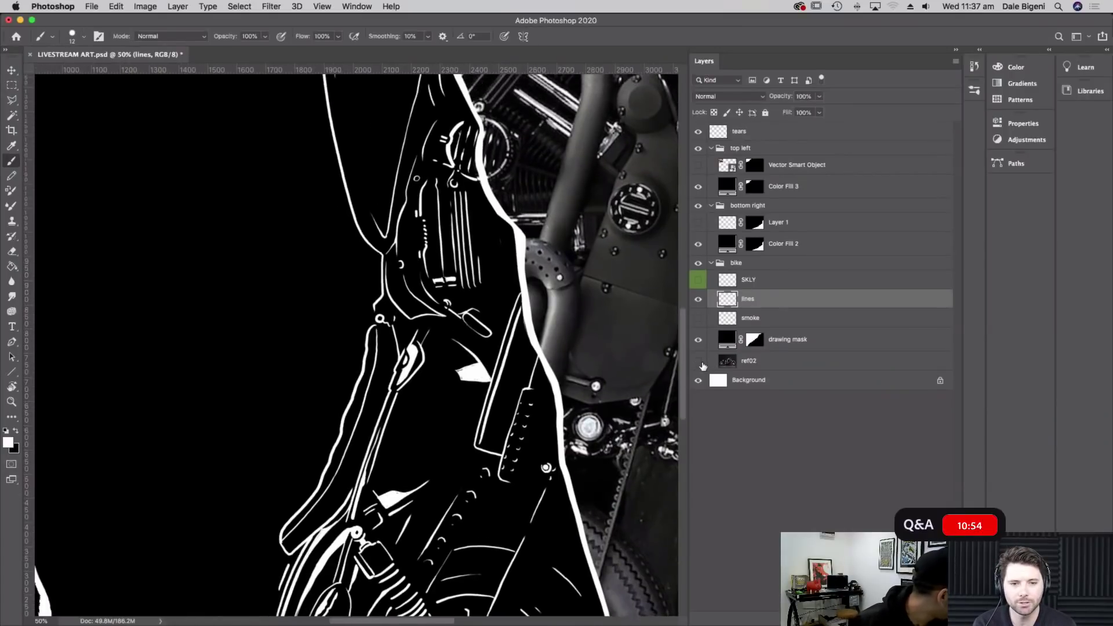
pyautogui.click(699, 362)
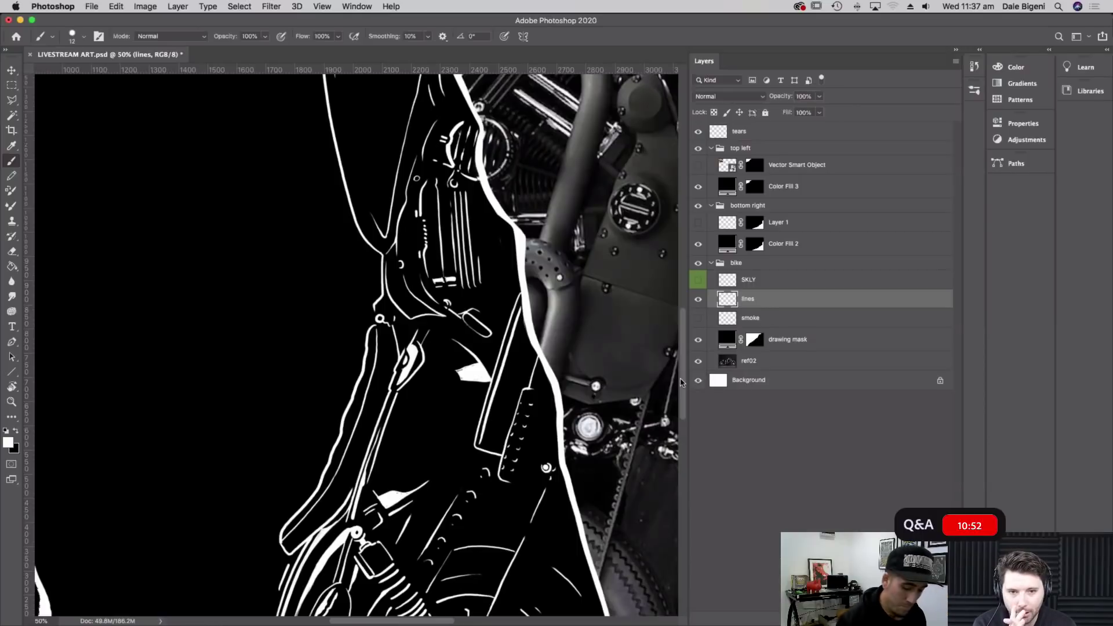
pyautogui.press('super+minus')
pyautogui.press('super+minus')
pyautogui.press('super+minus')
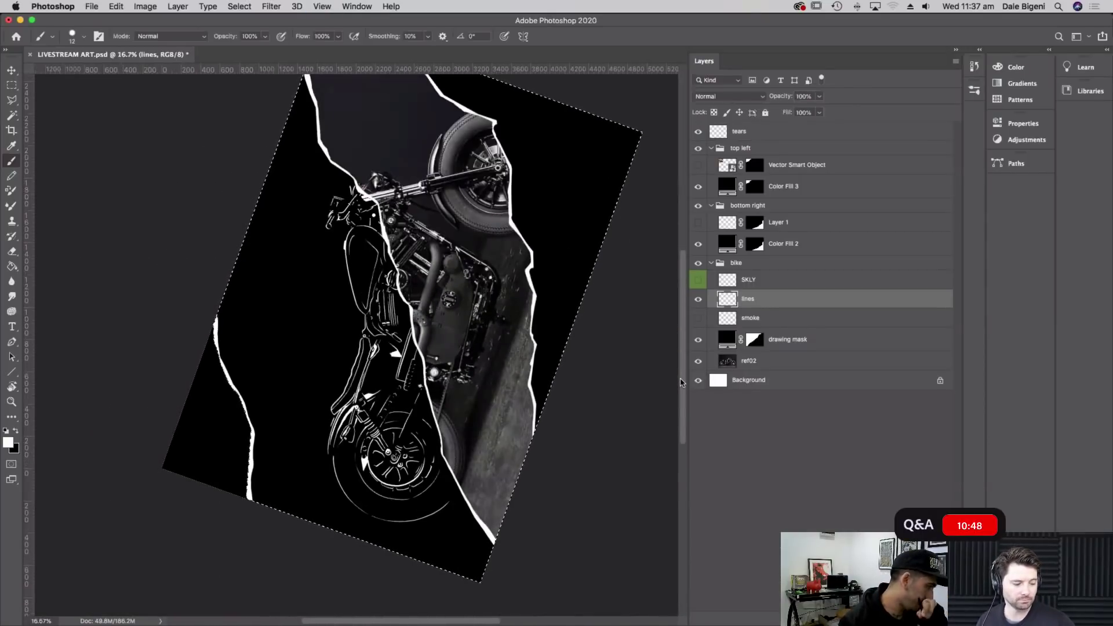
pyautogui.press('super+minus')
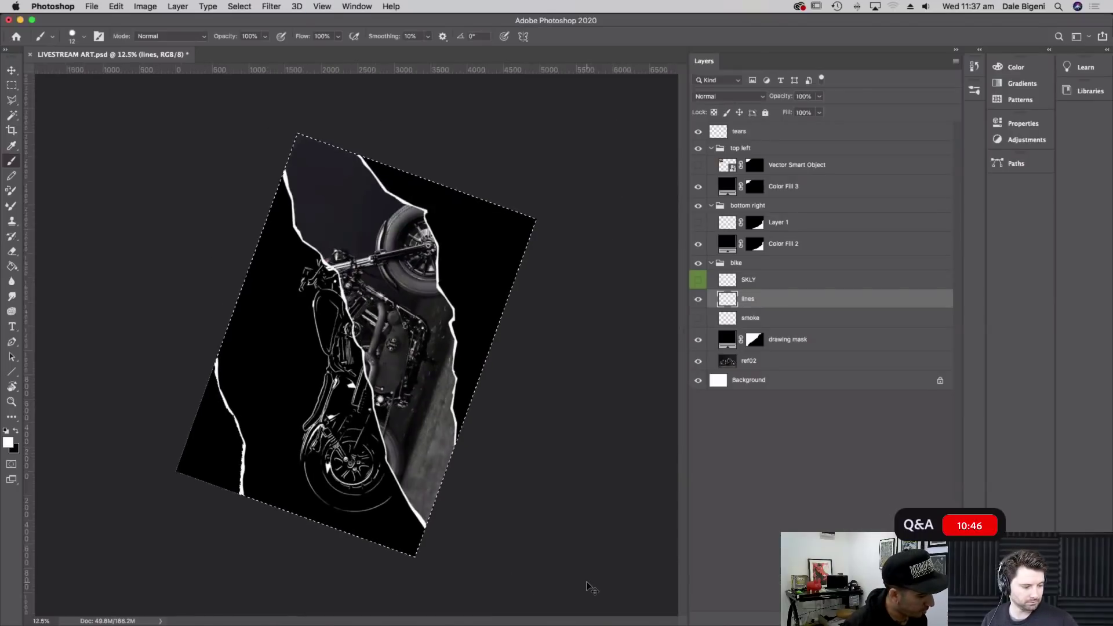
pyautogui.press('super+plus')
pyautogui.press('super+plus')
pyautogui.press('super+plus')
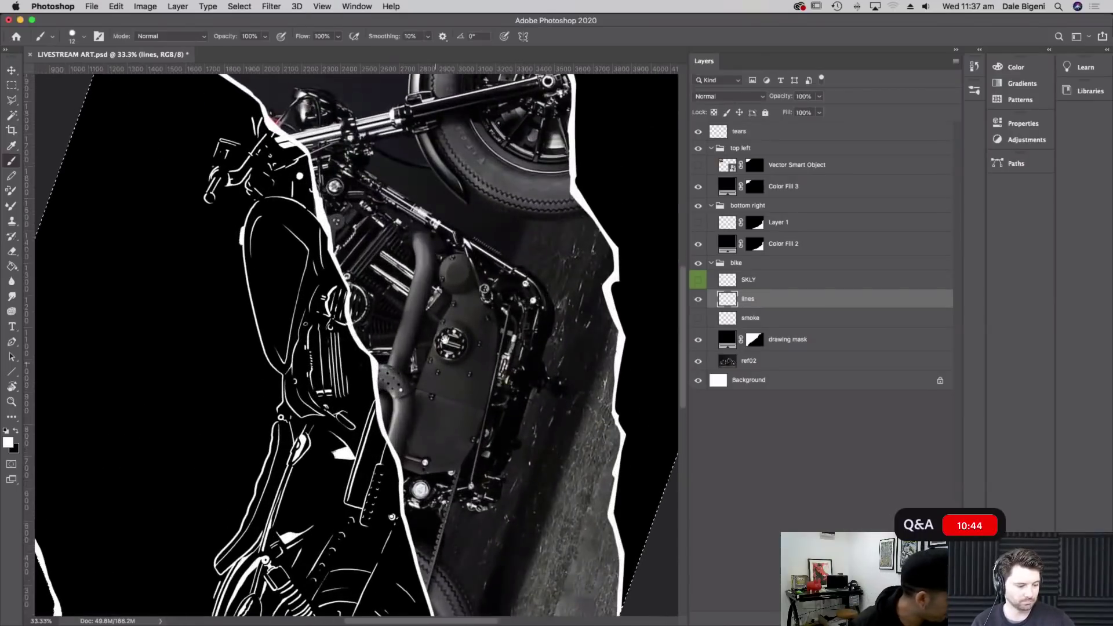
pyautogui.scroll(-3, 589, 581)
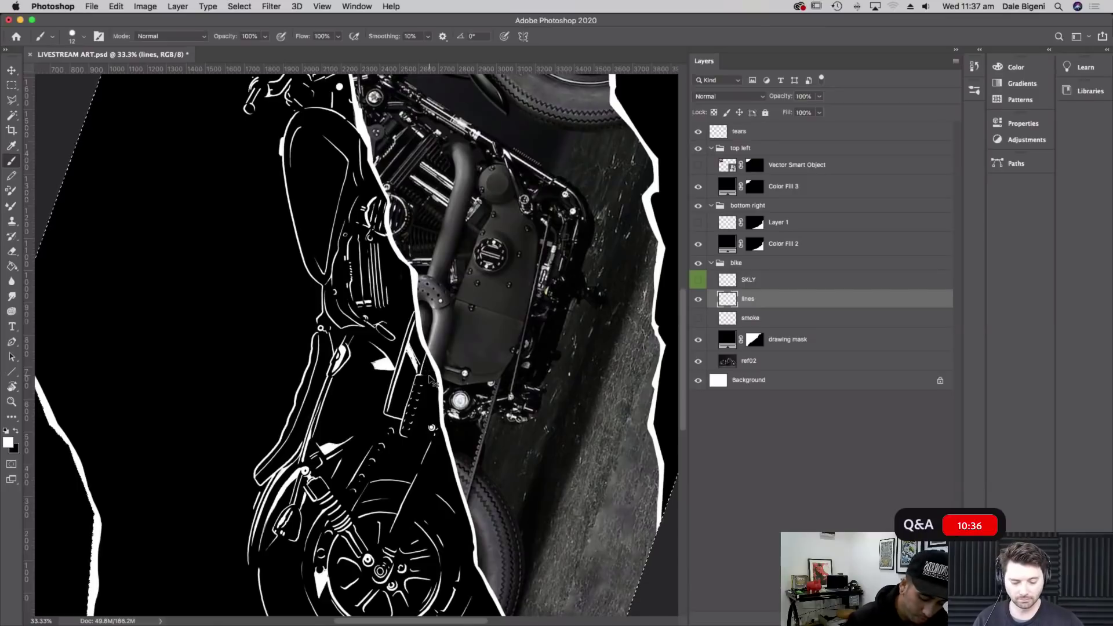
# Paint white diagonal reflection bands inside the muffler outline on the lines layer, undoing the strokes that do not fit
pyautogui.press('super+plus')
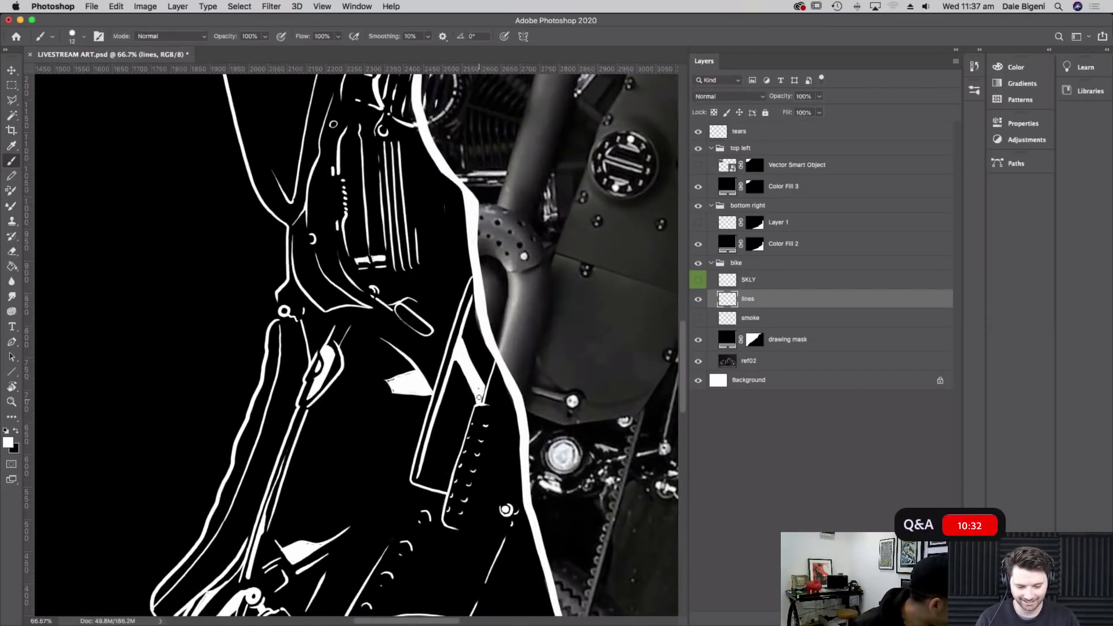
pyautogui.moveTo(467, 318); pyautogui.dragTo(488, 371)
pyautogui.moveTo(470, 306); pyautogui.dragTo(466, 336)
pyautogui.press('super+z')
pyautogui.press('super+z')
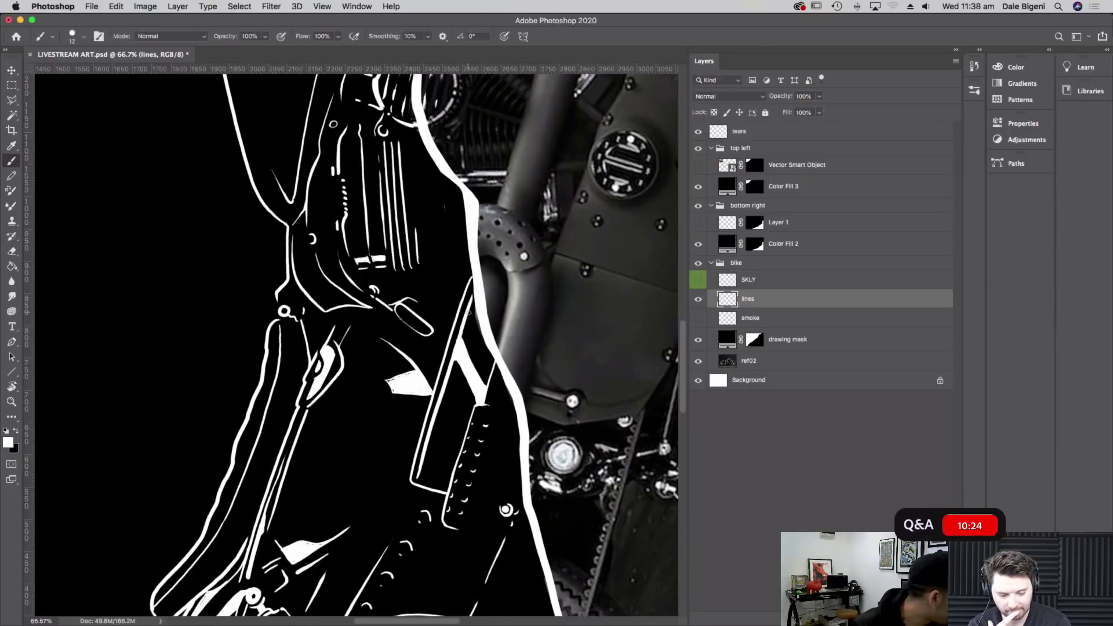
pyautogui.moveTo(469, 328)
pyautogui.mouseDown()
pyautogui.moveTo(490, 373)
pyautogui.moveTo(469, 327)
pyautogui.mouseUp()
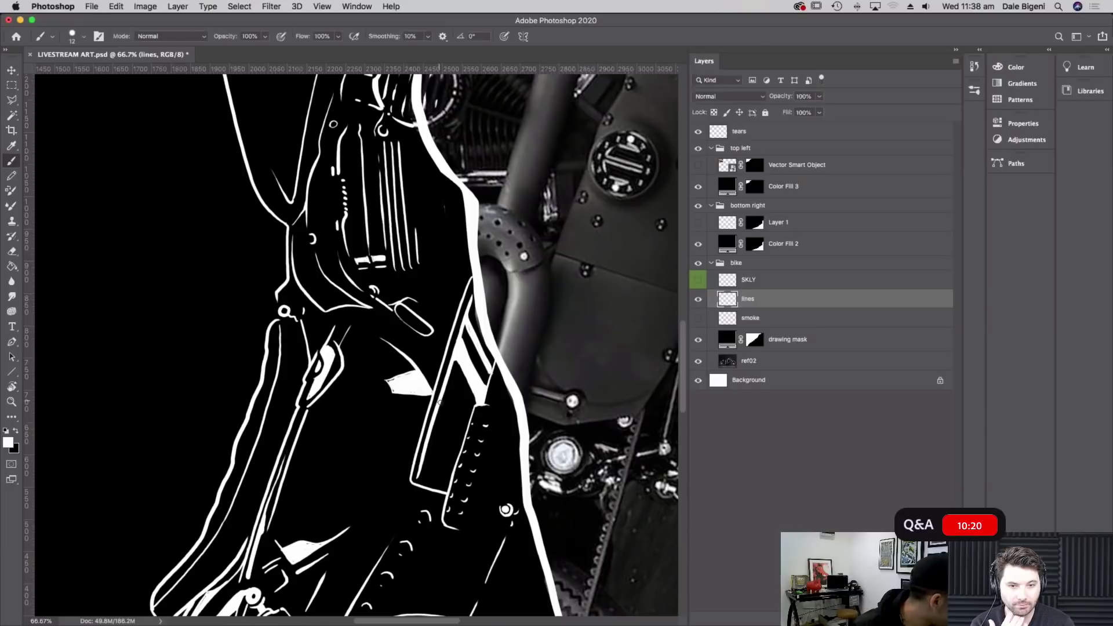
pyautogui.moveTo(430, 422); pyautogui.dragTo(455, 462)
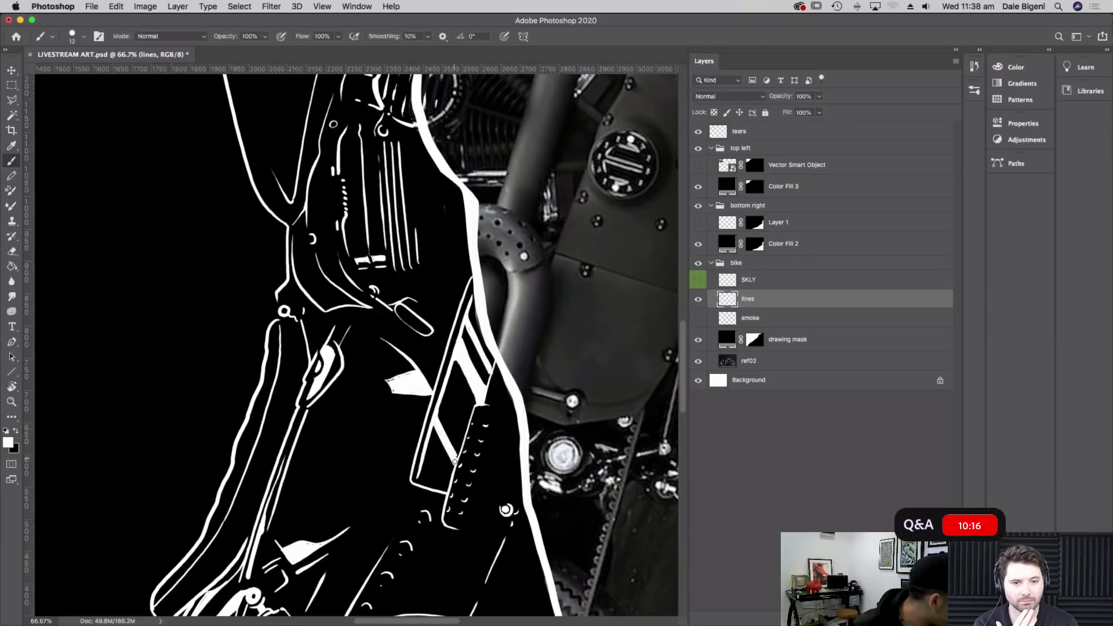
# Consult the photo with the drawing mask hidden, restore the mask, and add a thin curved line to the dark panel below the seat
pyautogui.scroll(-3, 456, 458)
pyautogui.hscroll(-1, 455, 458)
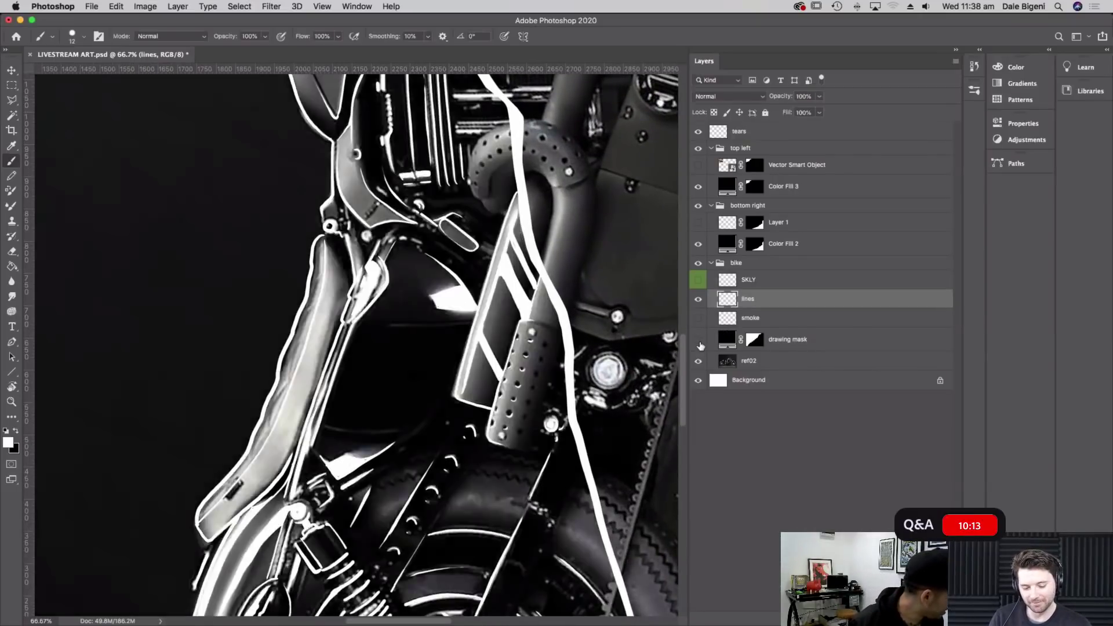
pyautogui.click(698, 340)
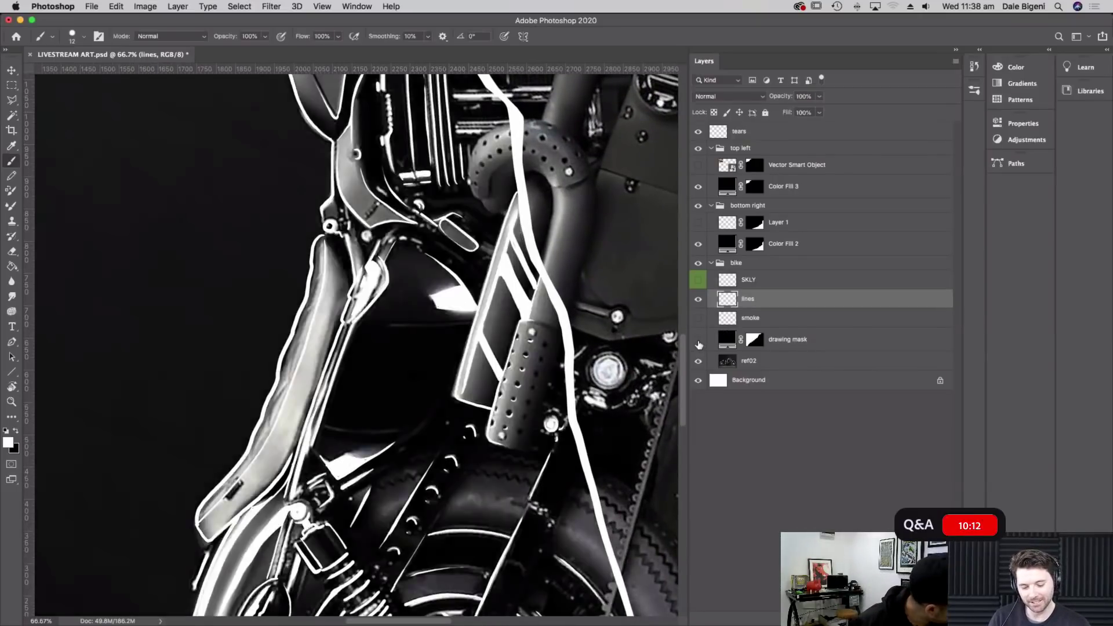
pyautogui.click(698, 340)
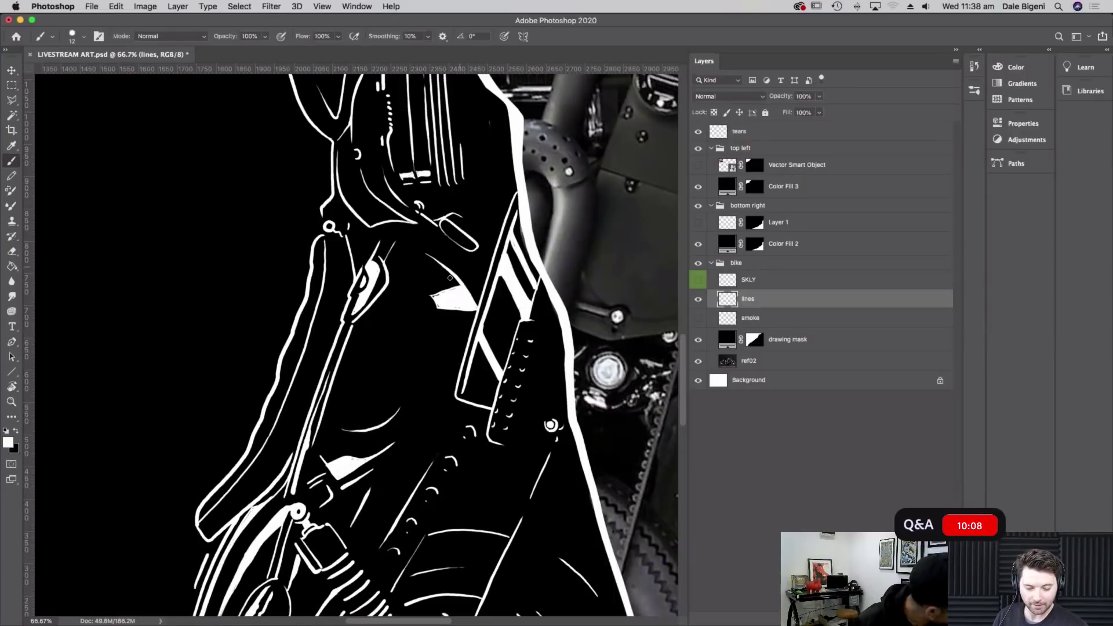
# Compare the line art with the photo by hiding and showing the lines, ref02 and drawing mask layers
pyautogui.click(699, 299)
pyautogui.click(699, 299)
pyautogui.click(698, 361)
pyautogui.click(698, 361)
pyautogui.click(698, 340)
pyautogui.click(698, 340)
pyautogui.click(698, 340)
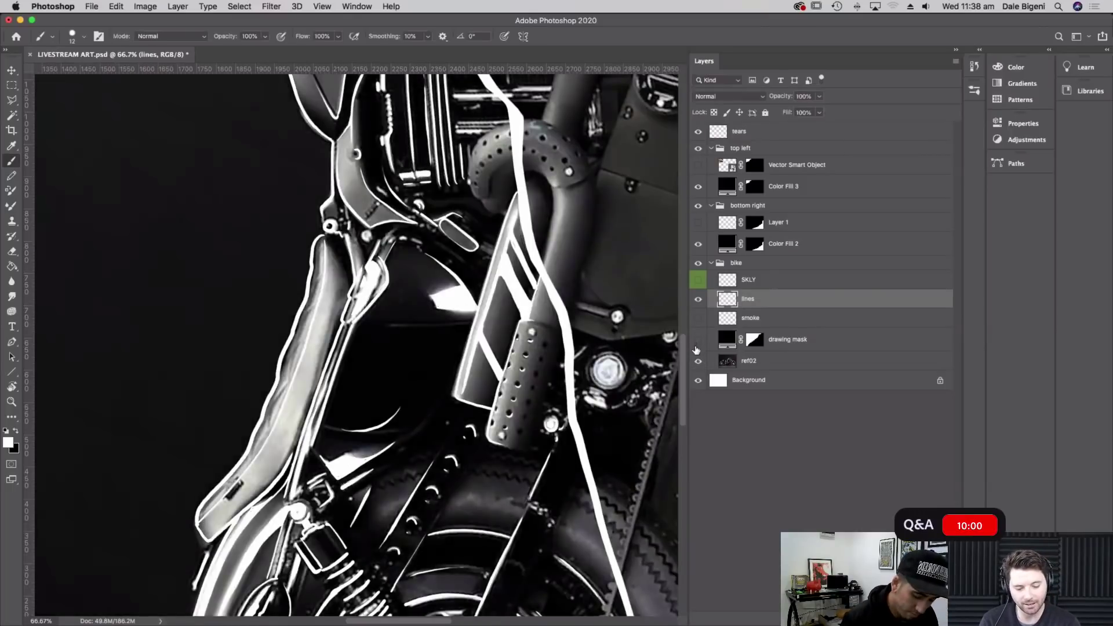
pyautogui.press('super+minus')
pyautogui.press('super+minus')
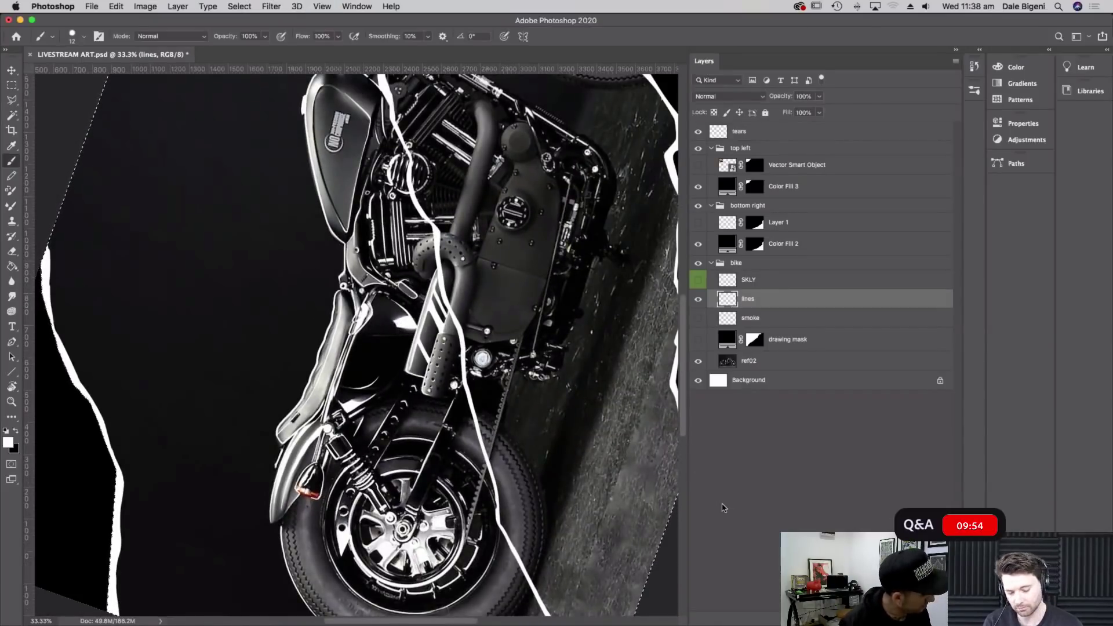
pyautogui.click(698, 339)
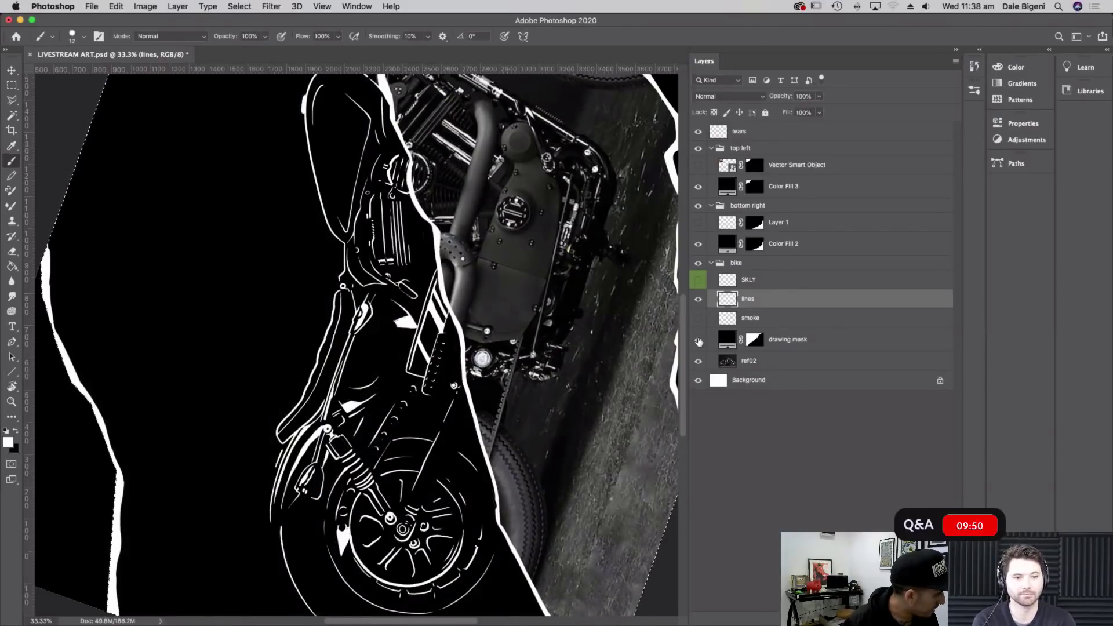
pyautogui.click(699, 361)
pyautogui.click(699, 362)
pyautogui.click(698, 341)
pyautogui.click(699, 340)
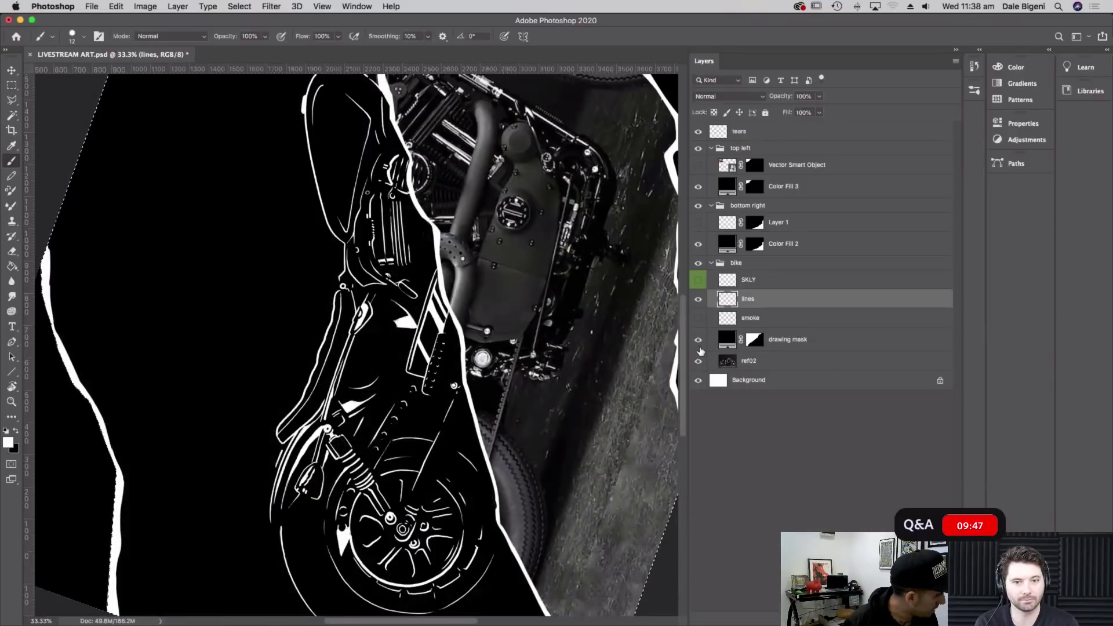
# Lower the drawing mask layer's opacity to 57% so the photo shows faintly beneath the line art
pyautogui.click(755, 340)
pyautogui.moveTo(819, 96)
pyautogui.mouseDown()
pyautogui.moveTo(814, 112)
pyautogui.moveTo(799, 112)
pyautogui.mouseUp()
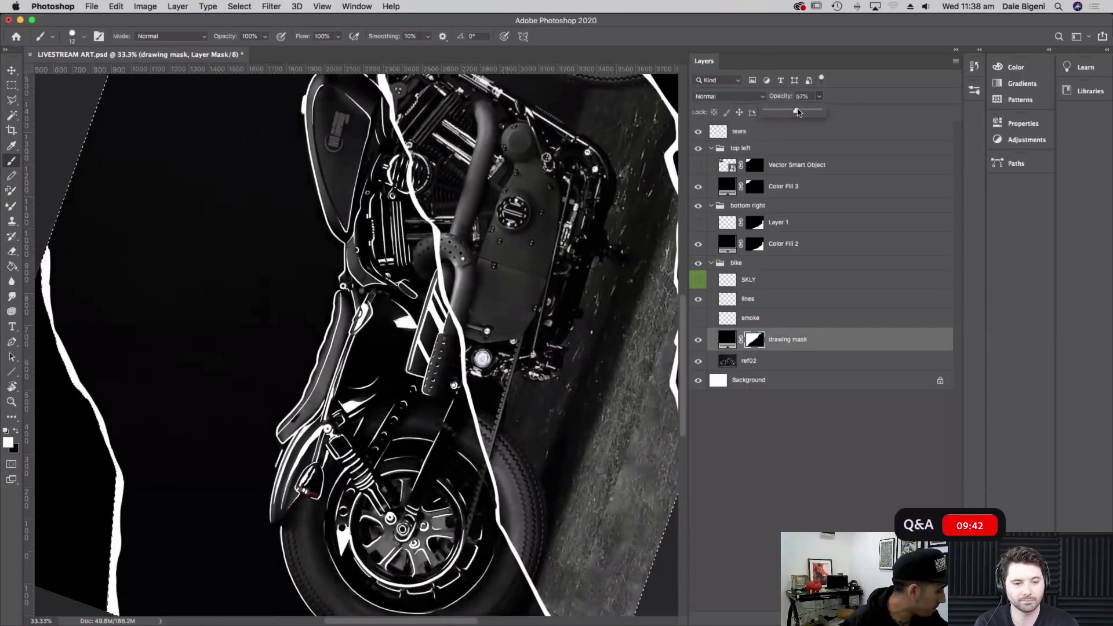
# On the lines layer, outline the upper edge of the perforated exhaust bend in white and mark its holes with small crescents
pyautogui.press('super+plus')
pyautogui.press('super+plus')
pyautogui.press('super+plus')
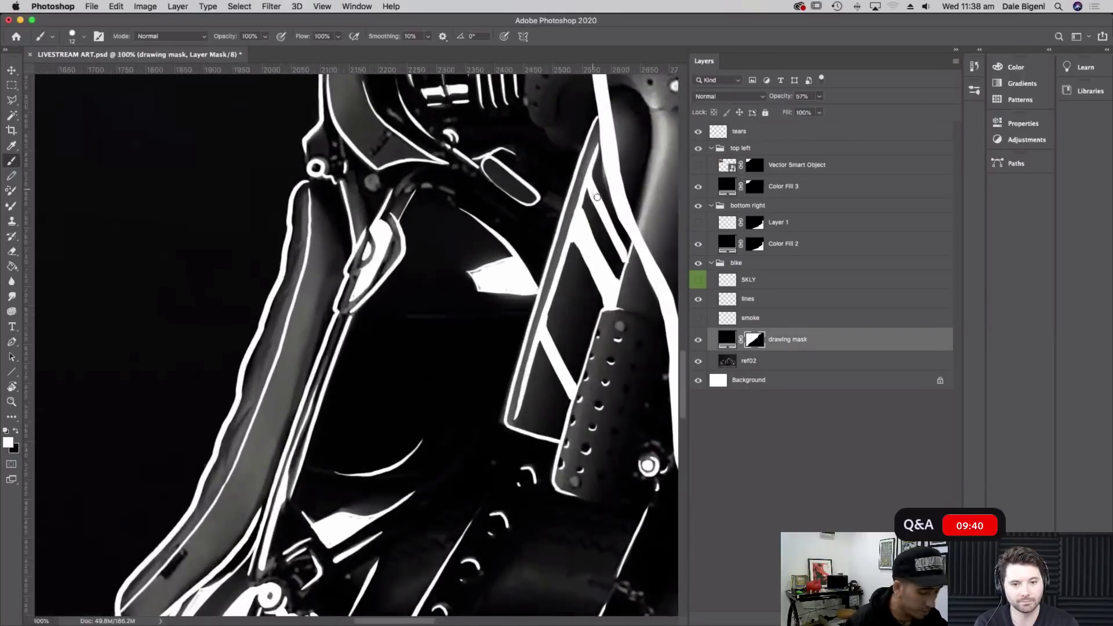
pyautogui.press('r')
pyautogui.moveTo(591, 169)
pyautogui.mouseDown()
pyautogui.moveTo(580, 284)
pyautogui.moveTo(536, 368)
pyautogui.mouseUp()
pyautogui.press('b')
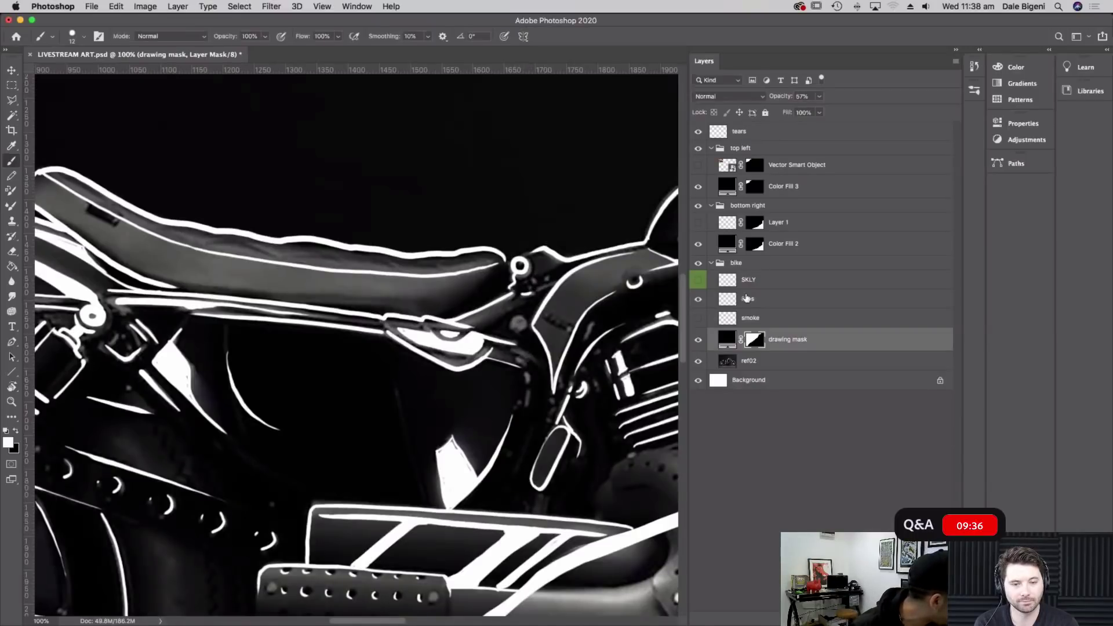
pyautogui.click(759, 301)
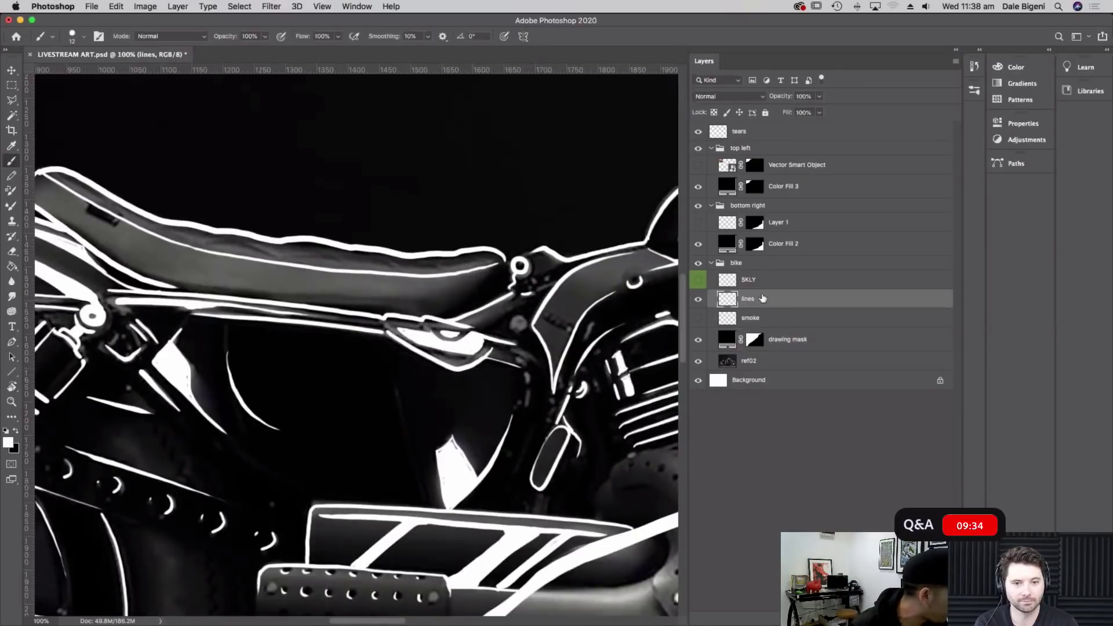
pyautogui.moveTo(600, 379); pyautogui.dragTo(513, 335)
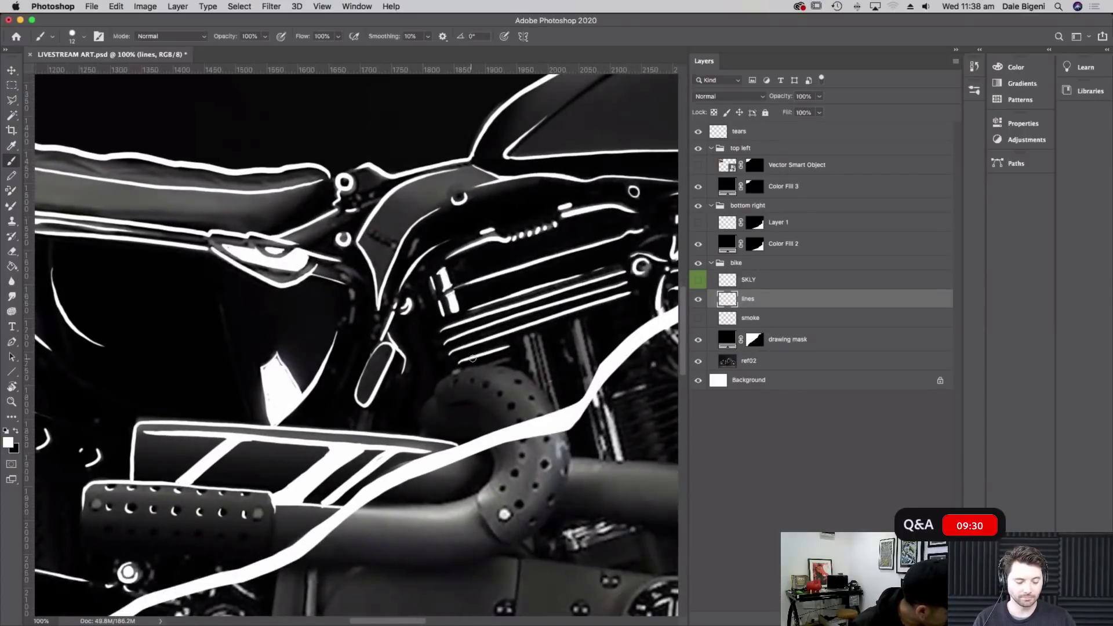
pyautogui.moveTo(452, 373)
pyautogui.mouseDown()
pyautogui.moveTo(511, 370)
pyautogui.moveTo(551, 417)
pyautogui.mouseUp()
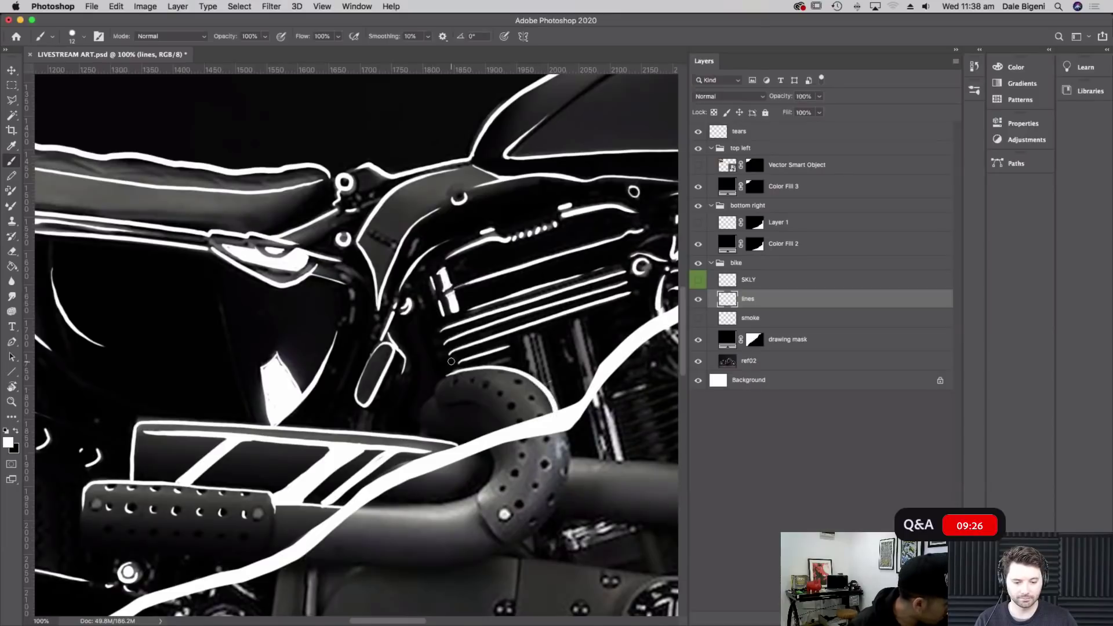
pyautogui.moveTo(475, 364); pyautogui.dragTo(505, 348)
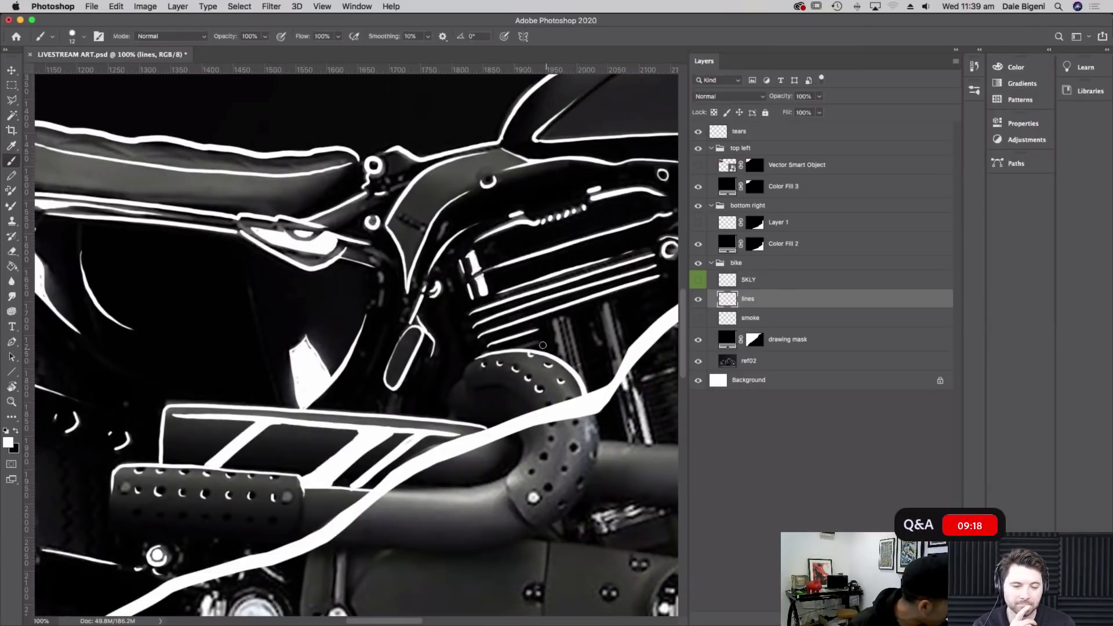
# Add white curves along the inner opening and rear edge of the perforated exhaust bend, plus a short arc behind it
pyautogui.moveTo(485, 409); pyautogui.dragTo(514, 420)
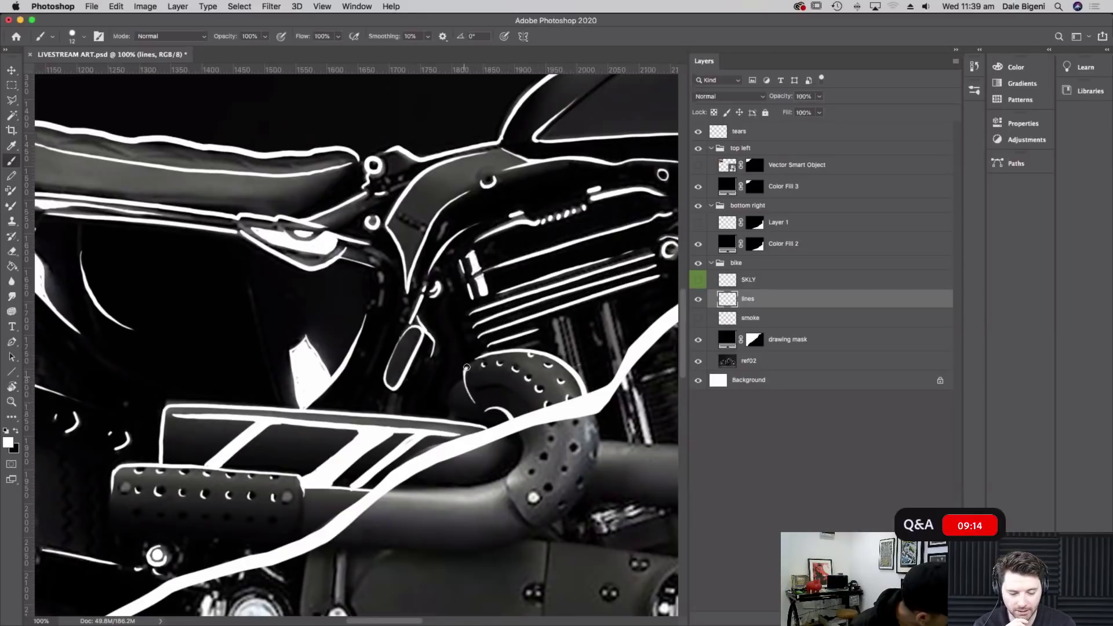
pyautogui.moveTo(477, 403)
pyautogui.mouseDown()
pyautogui.moveTo(465, 384)
pyautogui.moveTo(480, 355)
pyautogui.mouseUp()
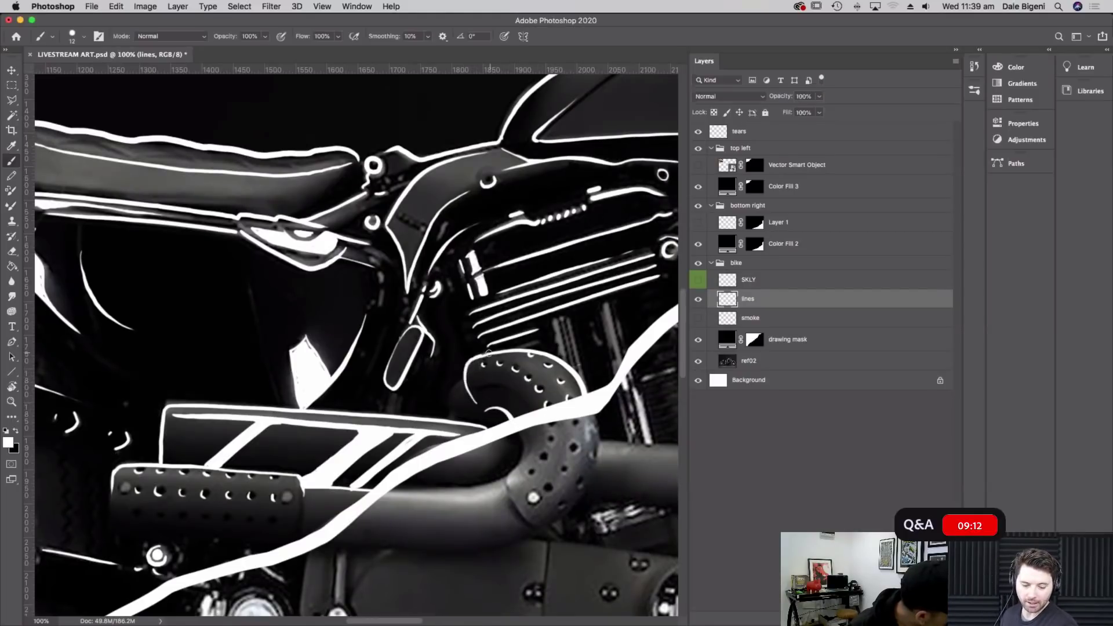
pyautogui.moveTo(441, 407); pyautogui.dragTo(466, 378)
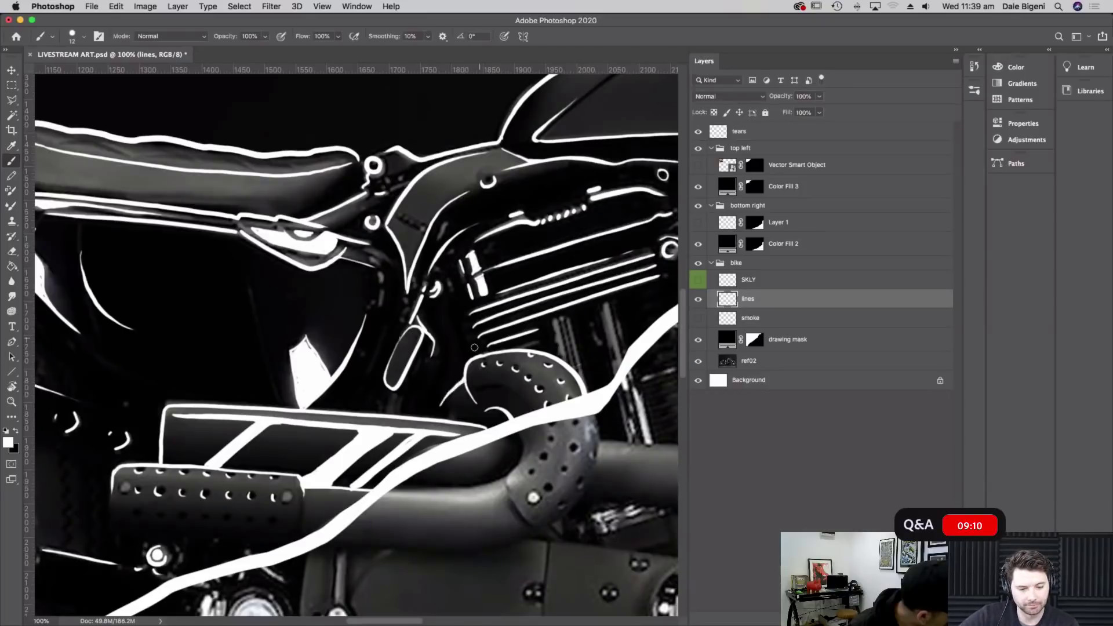
# Paint white highlight lines along the two pushrod tubes between the engine's cooling fins and the tear line
pyautogui.moveTo(553, 319); pyautogui.dragTo(568, 364)
pyautogui.moveTo(560, 318); pyautogui.dragTo(572, 363)
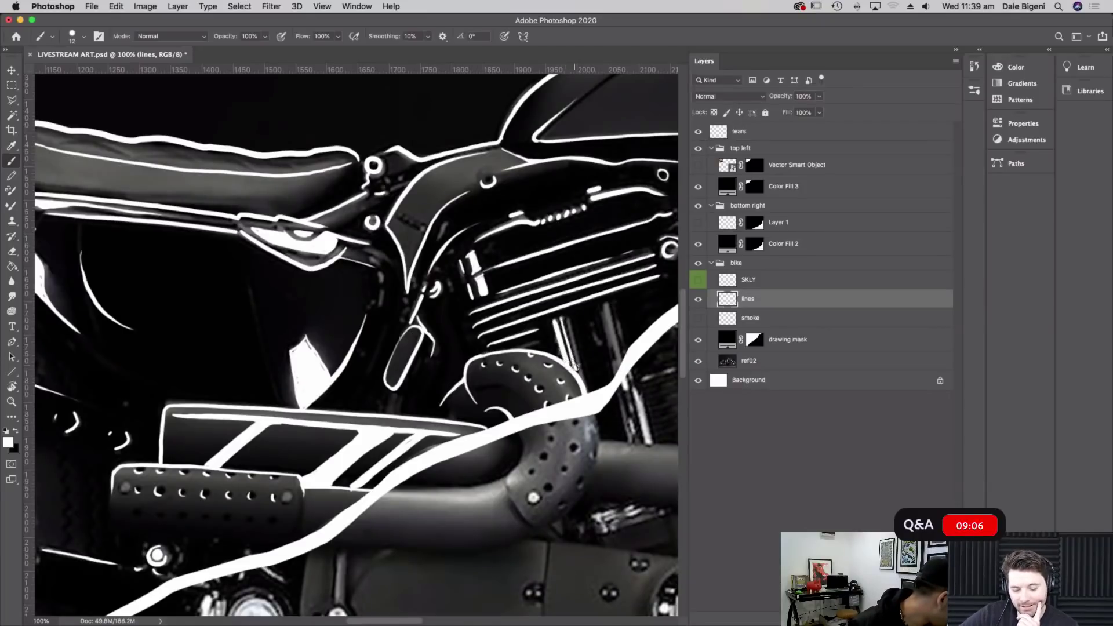
pyautogui.moveTo(567, 319); pyautogui.dragTo(589, 390)
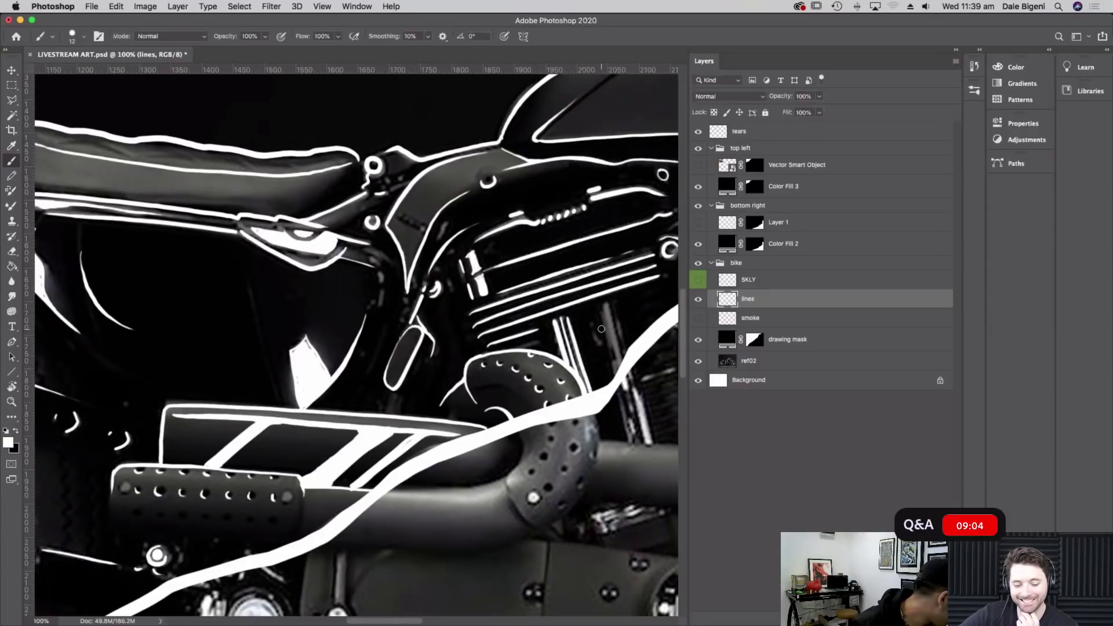
pyautogui.moveTo(604, 304); pyautogui.dragTo(619, 364)
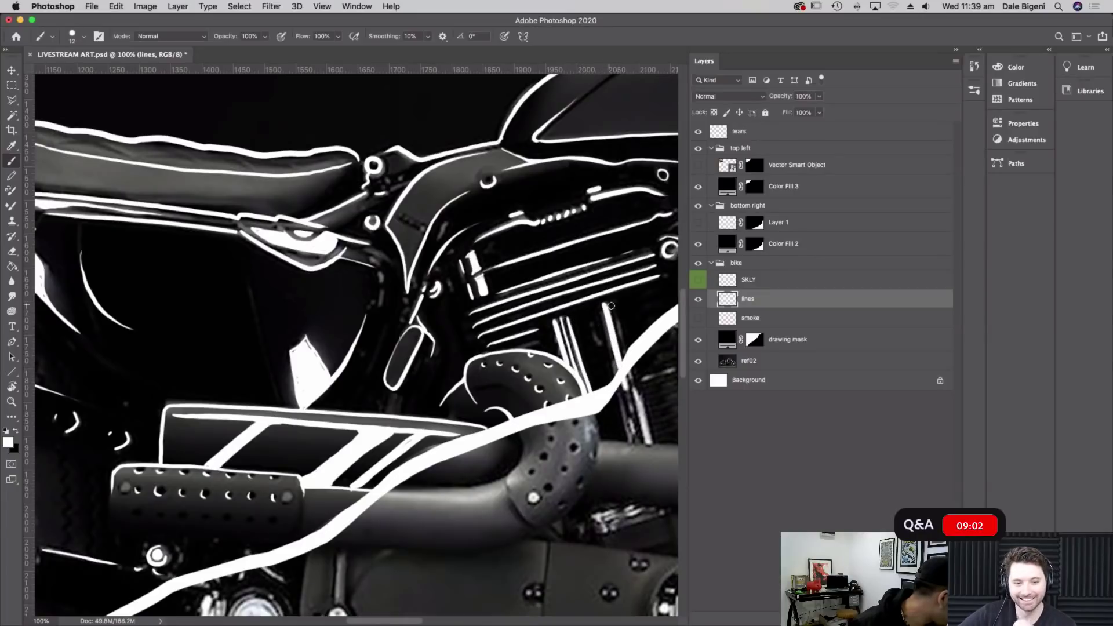
pyautogui.moveTo(607, 308); pyautogui.dragTo(620, 360)
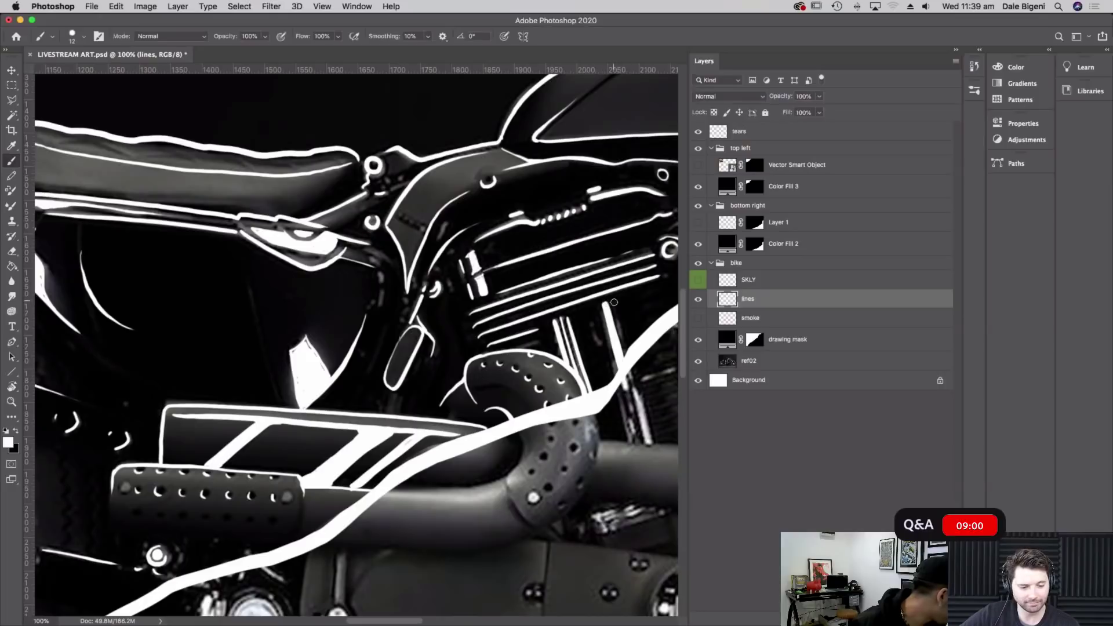
pyautogui.moveTo(614, 309); pyautogui.dragTo(626, 358)
# Paint a white reflection band with a thin parallel line across the frame cover between the seat and the fuel tank
pyautogui.moveTo(576, 473); pyautogui.dragTo(490, 521)
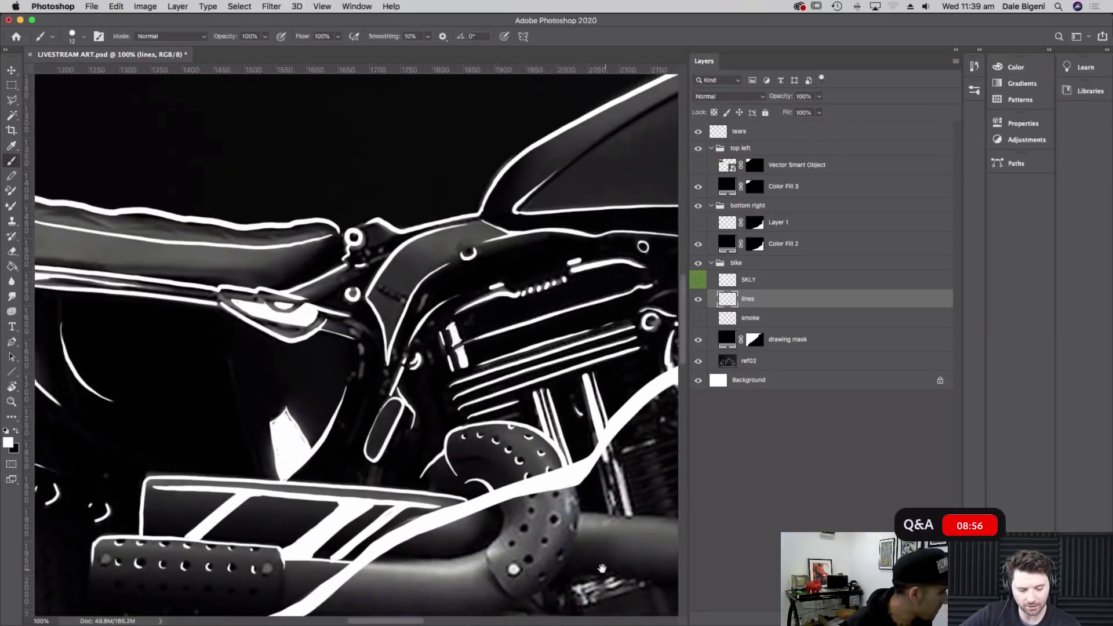
pyautogui.moveTo(530, 488); pyautogui.dragTo(594, 515)
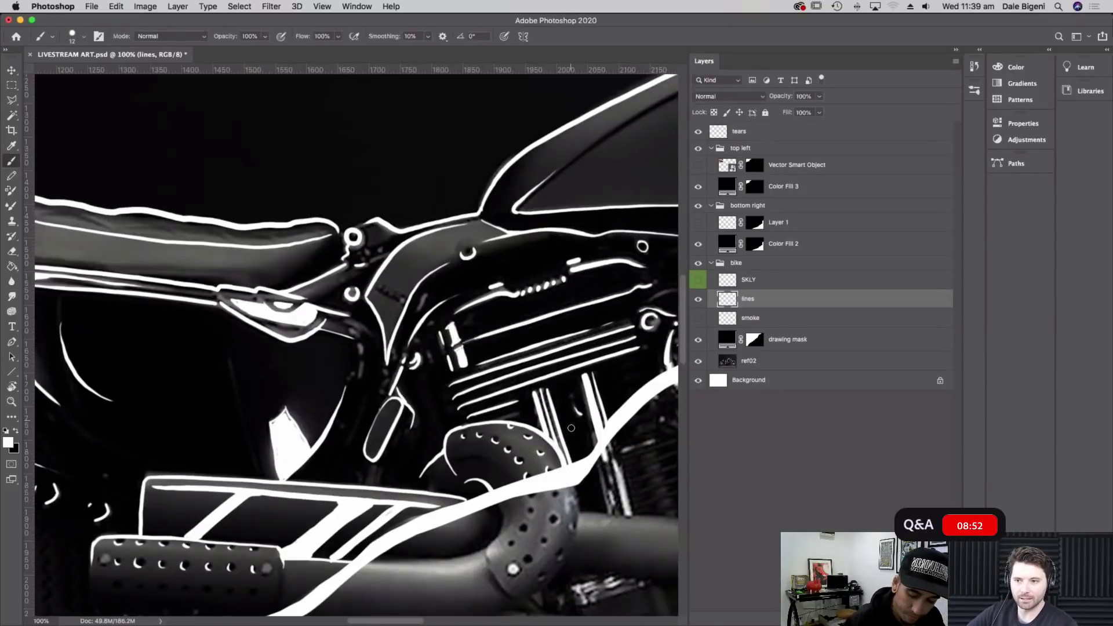
pyautogui.press('r')
pyautogui.moveTo(389, 330)
pyautogui.mouseDown()
pyautogui.moveTo(494, 156)
pyautogui.moveTo(371, 122)
pyautogui.moveTo(255, 226)
pyautogui.moveTo(252, 347)
pyautogui.mouseUp()
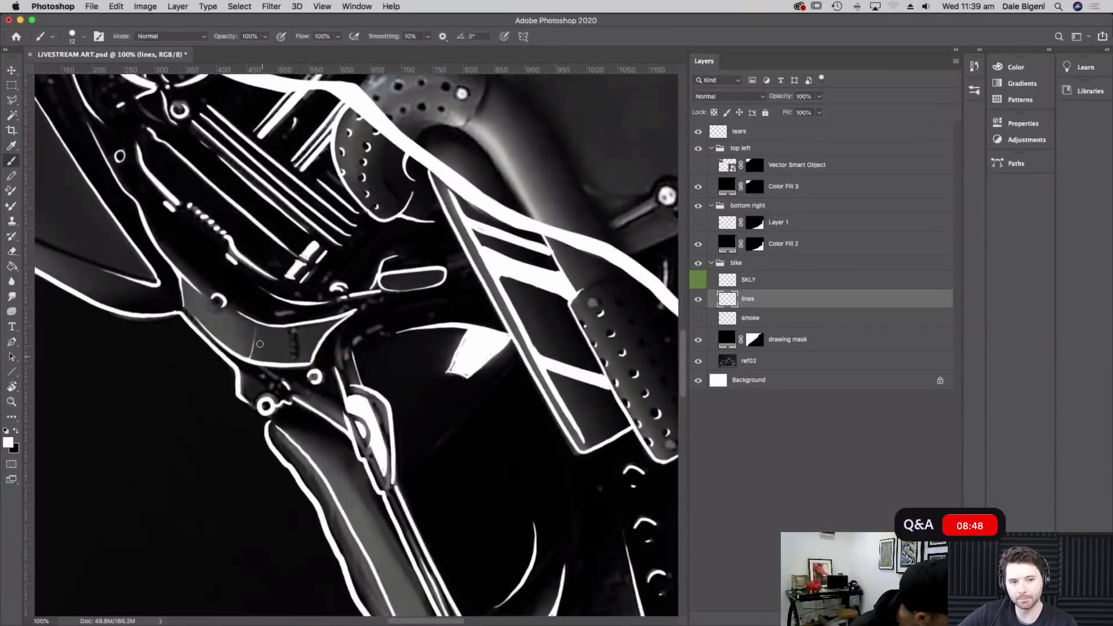
pyautogui.moveTo(262, 360)
pyautogui.mouseDown()
pyautogui.moveTo(263, 320)
pyautogui.moveTo(252, 364)
pyautogui.moveTo(265, 326)
pyautogui.moveTo(271, 335)
pyautogui.mouseUp()
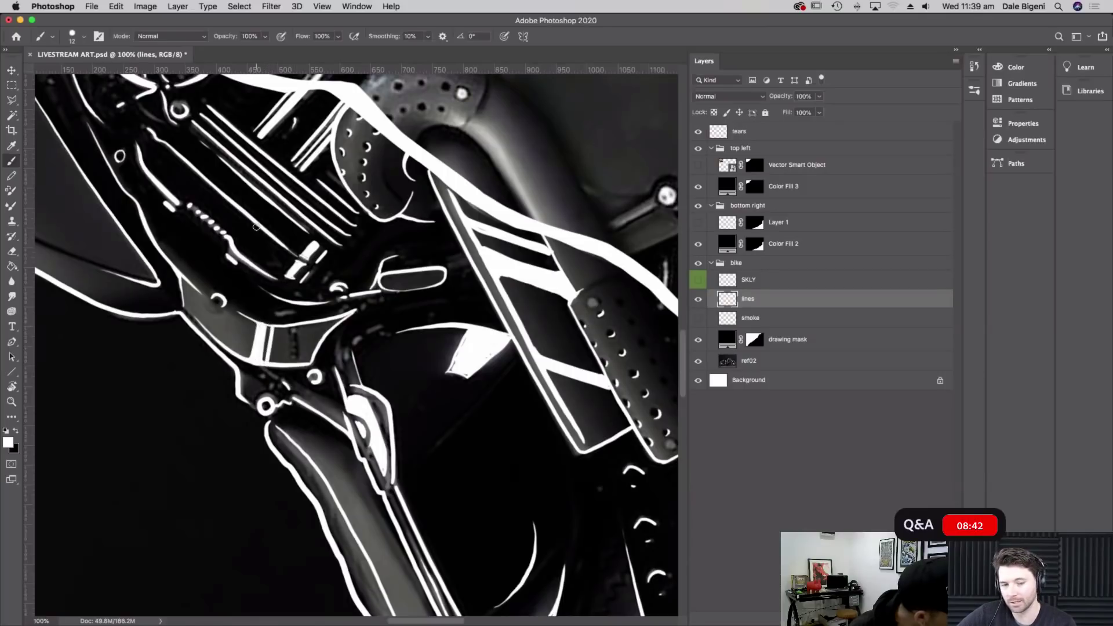
pyautogui.press('Escape')
# Outline the reflection at the upper front of the fuel tank and fill it with solid white
pyautogui.press('super+minus')
pyautogui.press('super+minus')
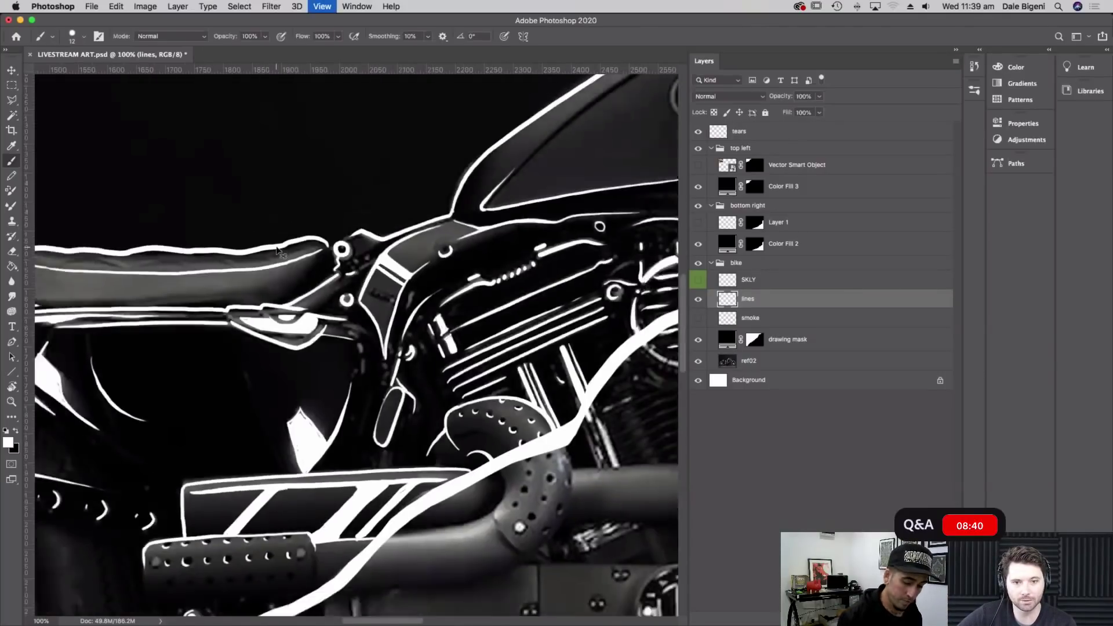
pyautogui.press('super+minus')
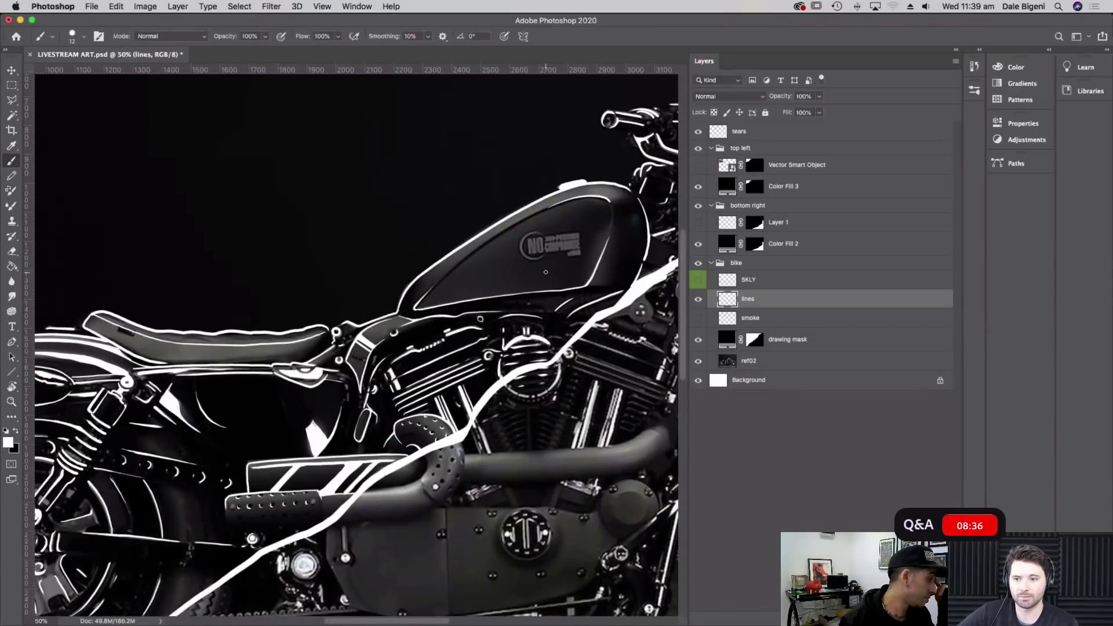
pyautogui.press('super+plus')
pyautogui.press('super+plus')
pyautogui.moveTo(556, 319)
pyautogui.mouseDown()
pyautogui.moveTo(545, 429)
pyautogui.moveTo(490, 203)
pyautogui.moveTo(521, 451)
pyautogui.mouseUp()
pyautogui.press('r')
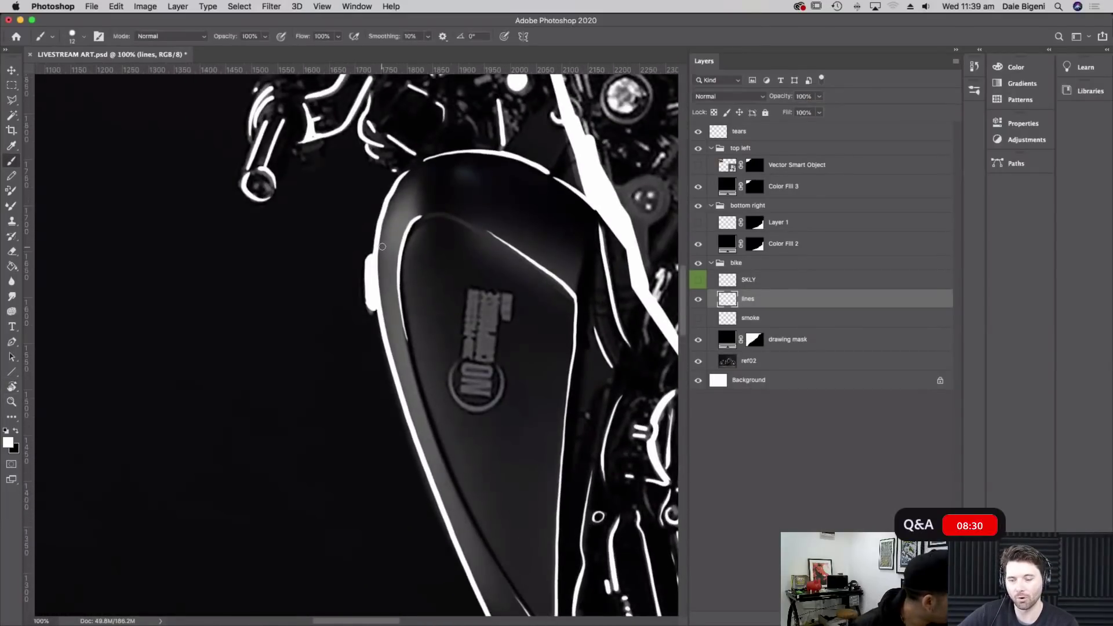
pyautogui.moveTo(384, 226); pyautogui.dragTo(394, 280)
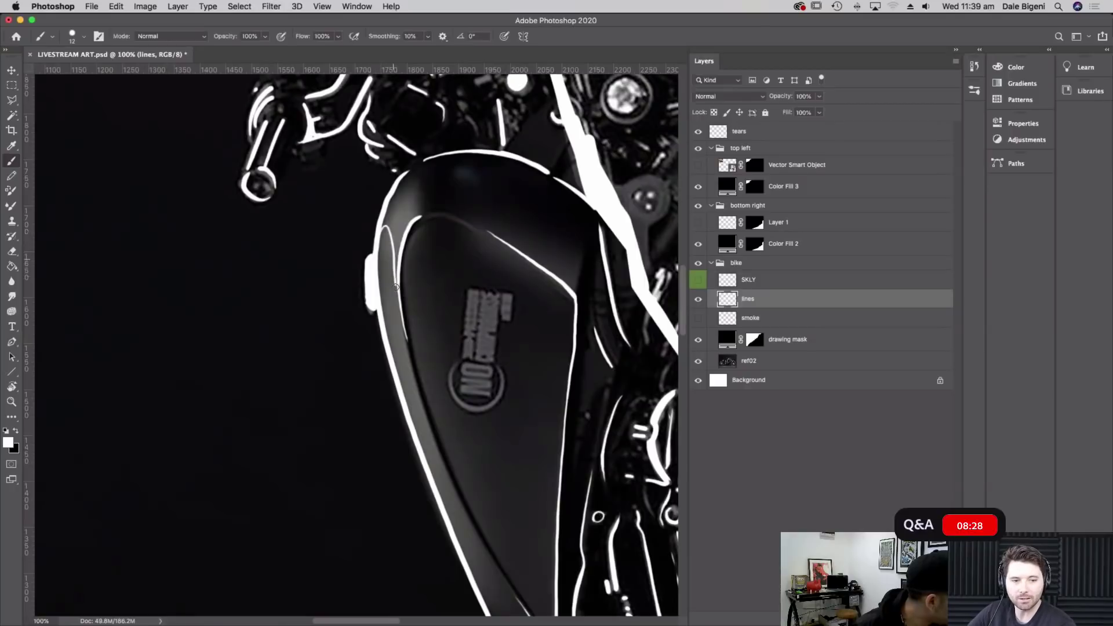
pyautogui.moveTo(396, 191)
pyautogui.mouseDown()
pyautogui.moveTo(421, 199)
pyautogui.moveTo(419, 216)
pyautogui.moveTo(414, 191)
pyautogui.moveTo(392, 200)
pyautogui.moveTo(383, 224)
pyautogui.moveTo(396, 270)
pyautogui.moveTo(396, 214)
pyautogui.moveTo(400, 236)
pyautogui.moveTo(418, 199)
pyautogui.moveTo(399, 188)
pyautogui.moveTo(415, 167)
pyautogui.moveTo(389, 208)
pyautogui.mouseUp()
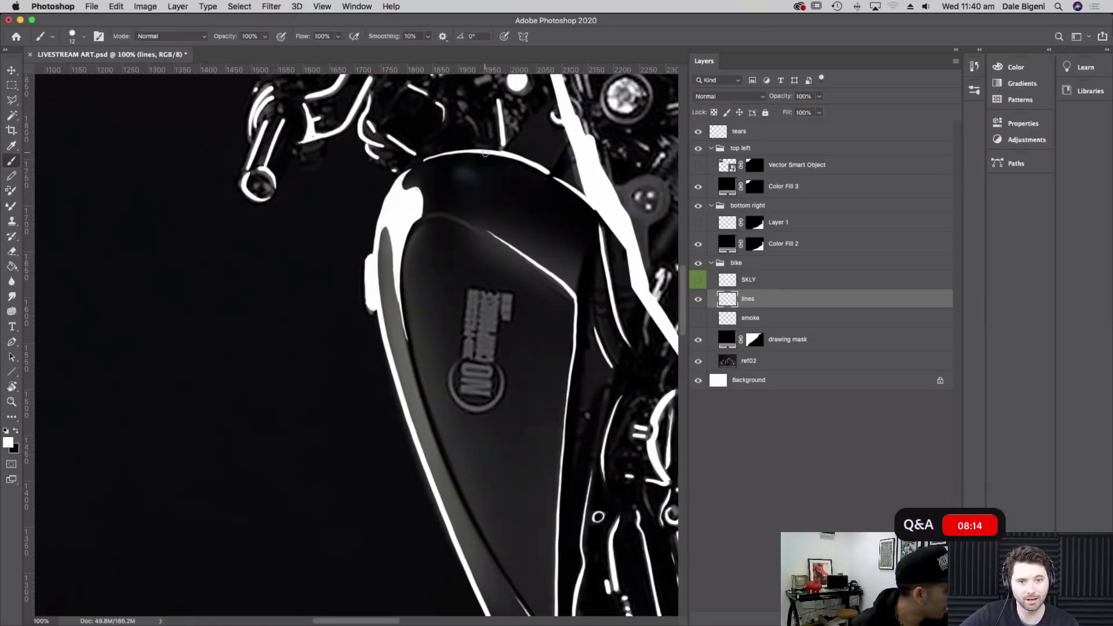
pyautogui.moveTo(377, 277)
pyautogui.mouseDown()
pyautogui.moveTo(427, 414)
pyautogui.moveTo(404, 333)
pyautogui.mouseUp()
pyautogui.press('super+z')
pyautogui.moveTo(415, 378); pyautogui.dragTo(406, 335)
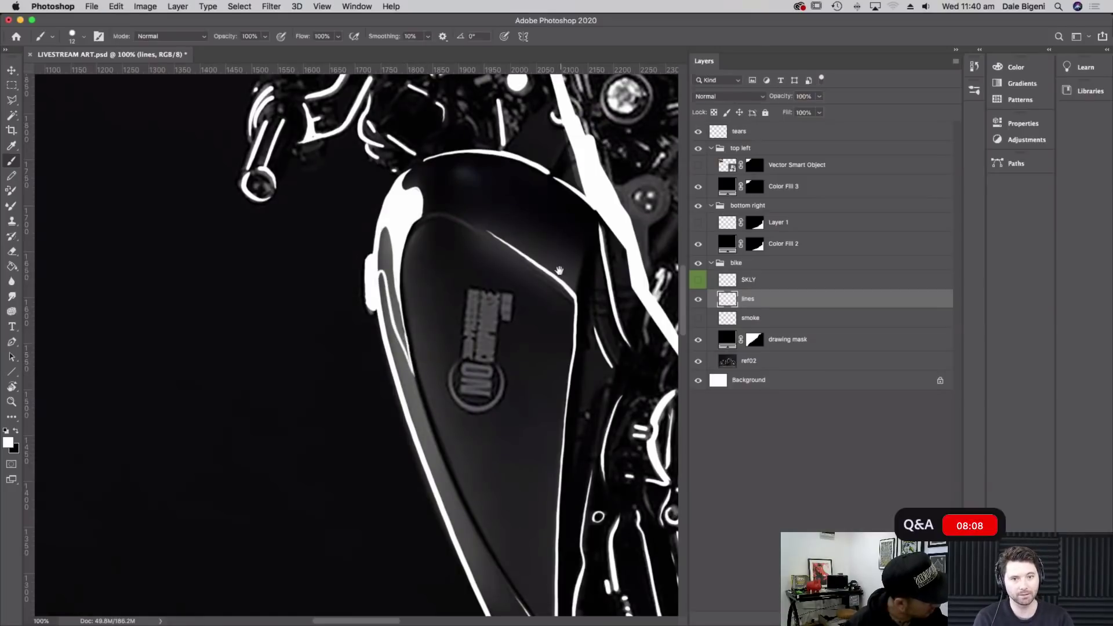
pyautogui.moveTo(573, 394); pyautogui.dragTo(565, 299)
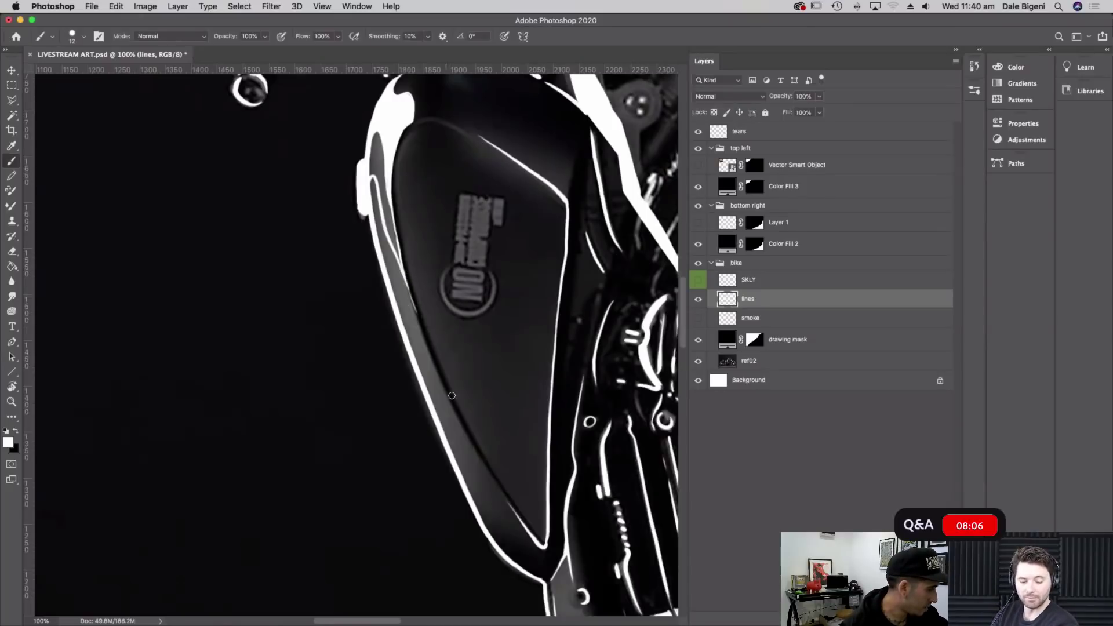
pyautogui.scroll(3, 628, 492)
pyautogui.press('super+z')
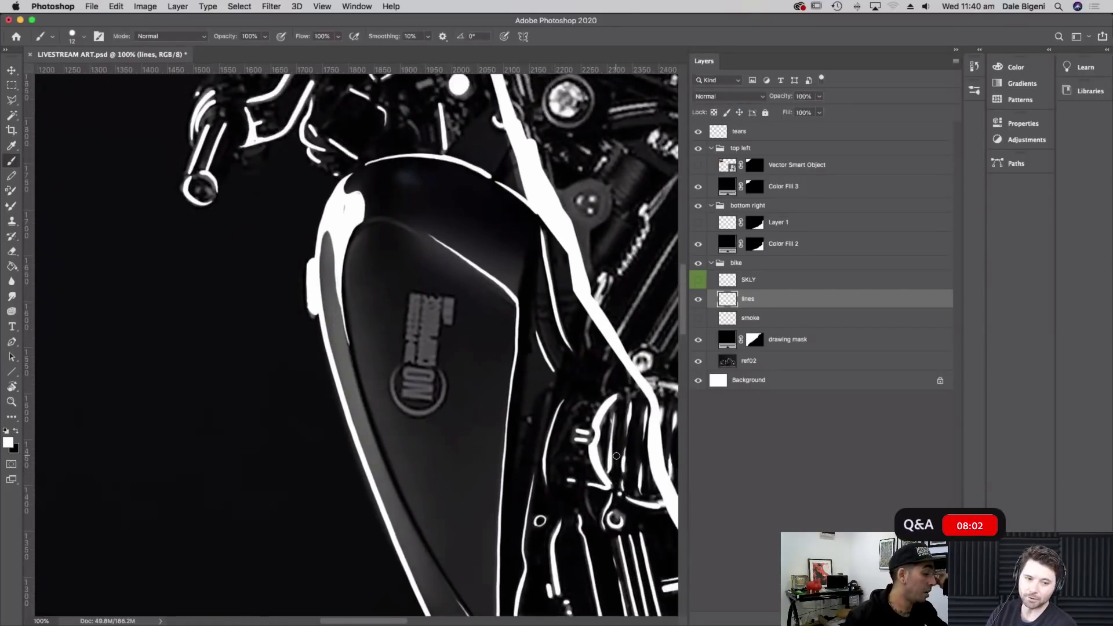
# Add white contour lines around the handlebar grip's collar and small details on the switch housing and lever mount
pyautogui.scroll(5, 360, 220)
pyautogui.hscroll(-3, 360, 220)
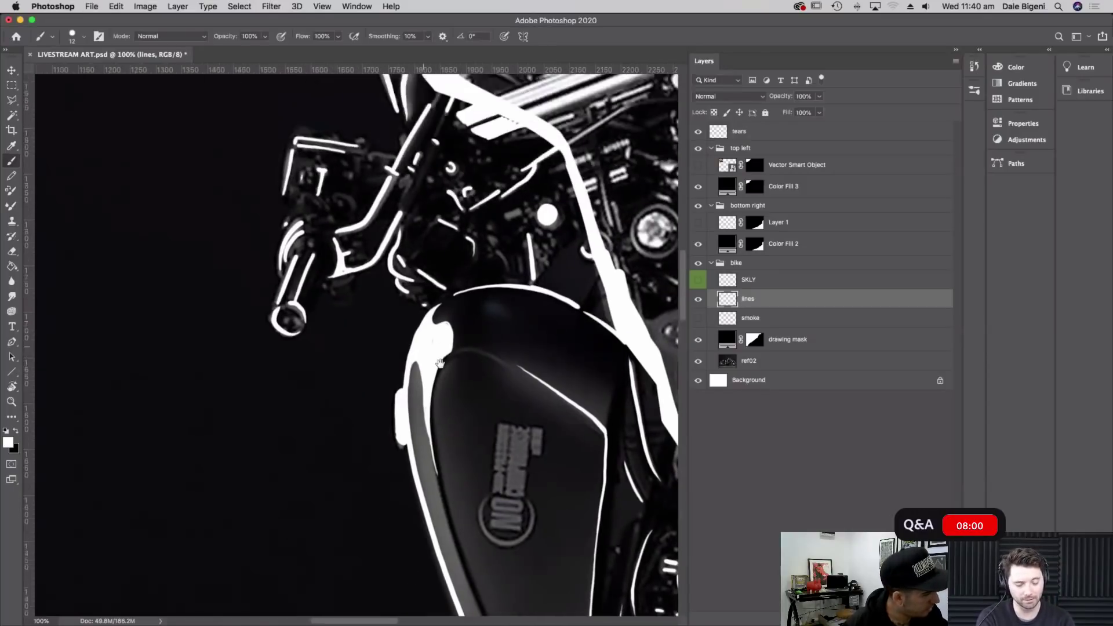
pyautogui.moveTo(303, 246); pyautogui.dragTo(335, 248)
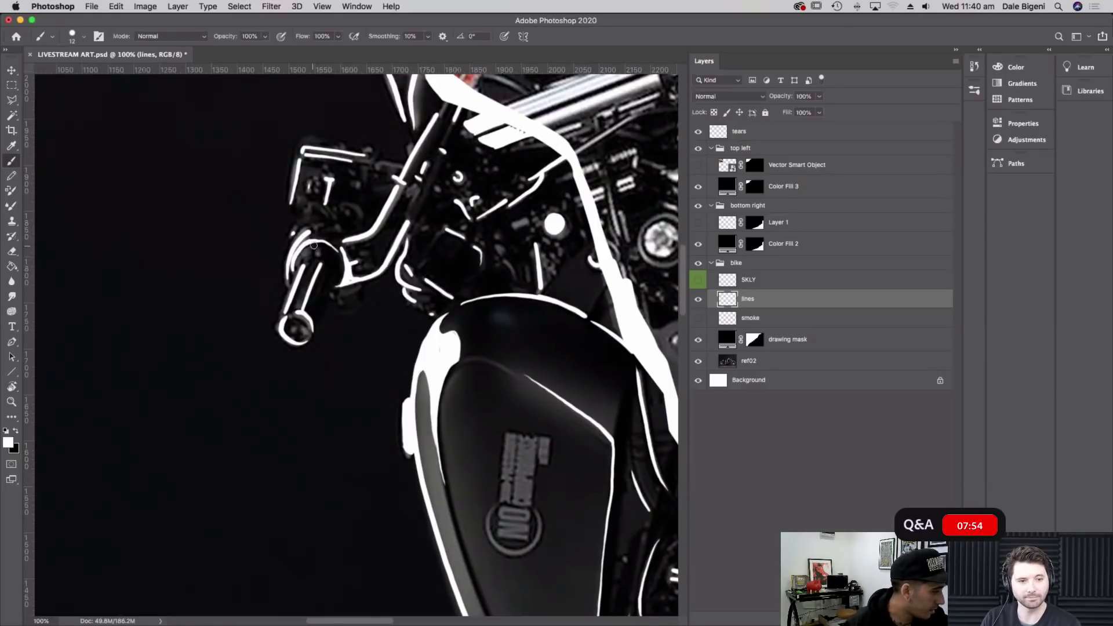
pyautogui.moveTo(306, 259); pyautogui.dragTo(328, 235)
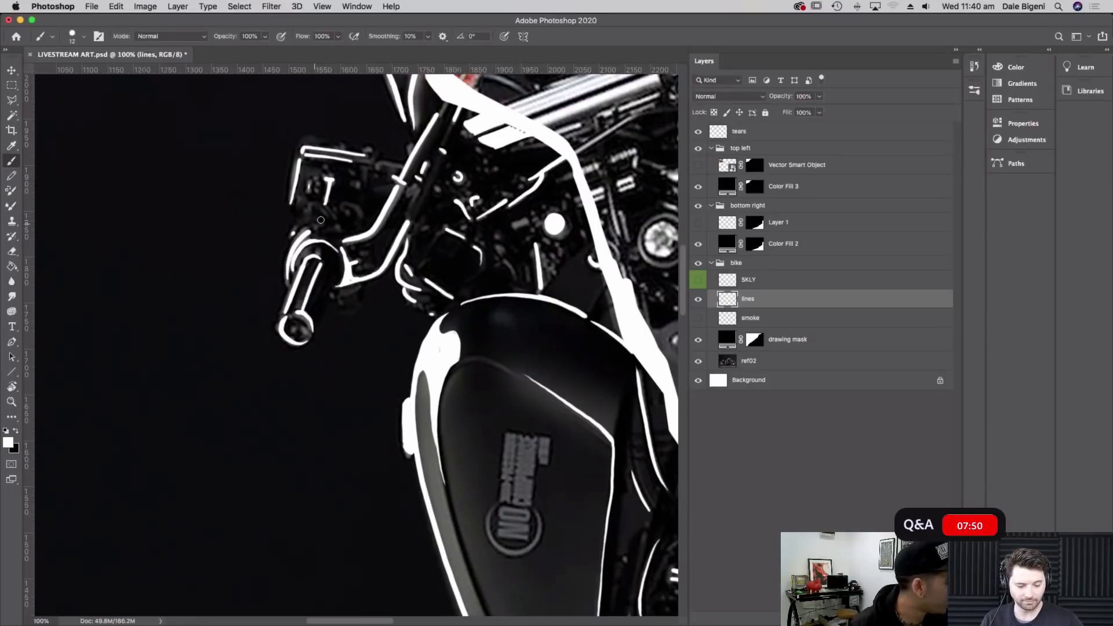
pyautogui.moveTo(318, 232); pyautogui.dragTo(328, 230)
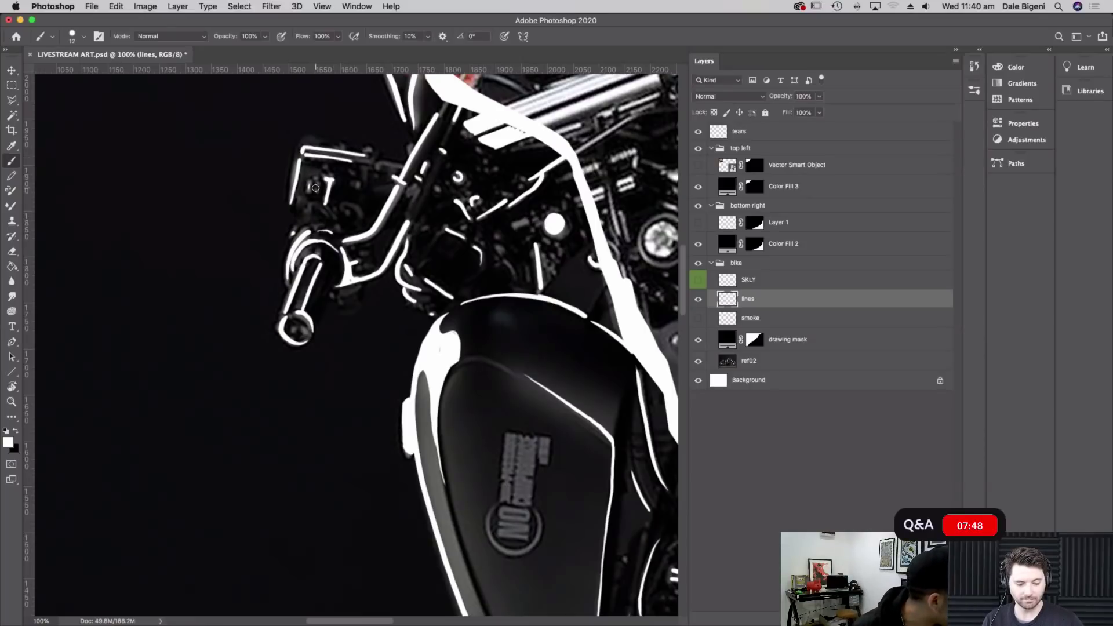
pyautogui.moveTo(308, 191); pyautogui.dragTo(307, 180)
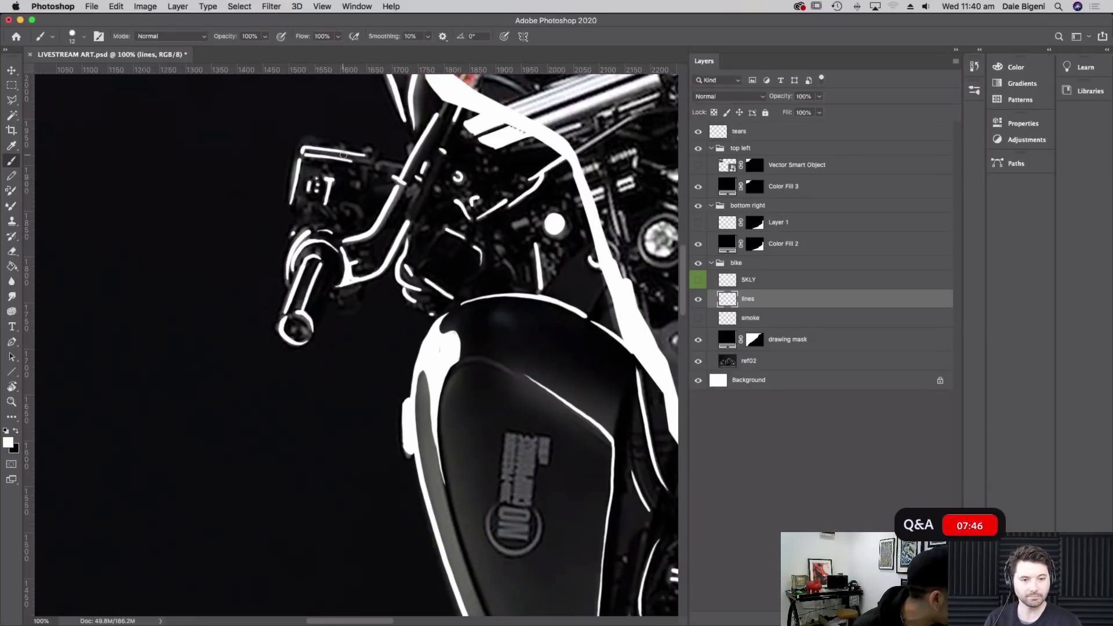
pyautogui.moveTo(380, 165); pyautogui.dragTo(404, 169)
pyautogui.moveTo(348, 205); pyautogui.dragTo(361, 220)
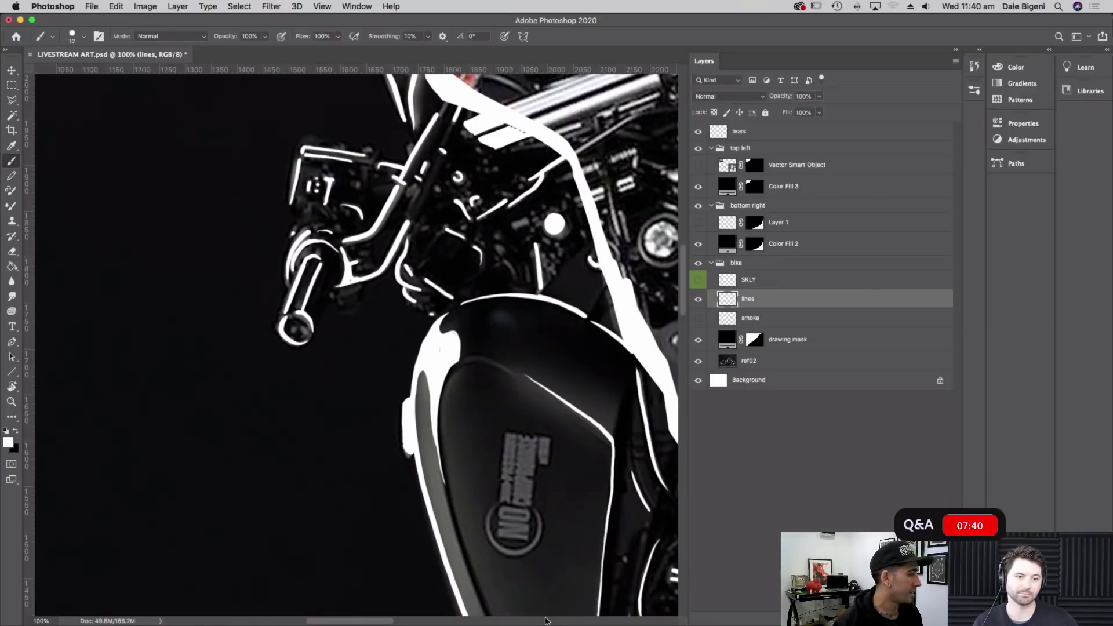
# Review the line art across the whole motorcycle, then examine the seat and rear fender area up close
pyautogui.press('super+minus')
pyautogui.press('super+minus')
pyautogui.press('super+minus')
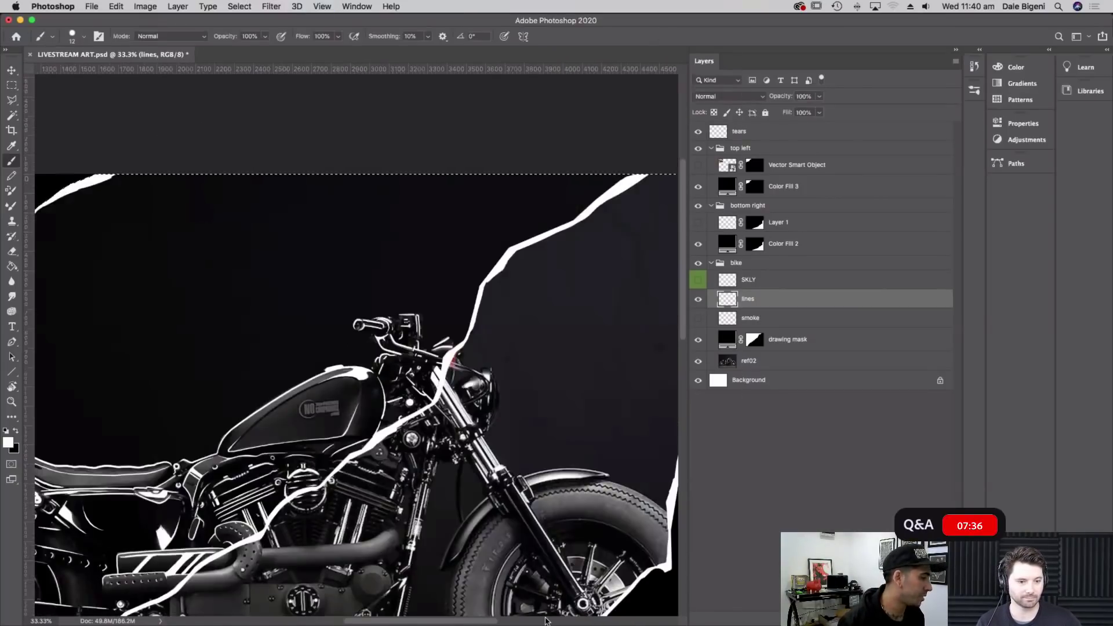
pyautogui.moveTo(542, 510); pyautogui.dragTo(645, 421)
pyautogui.hscroll(-10, 645, 421)
pyautogui.scroll(-5, 645, 421)
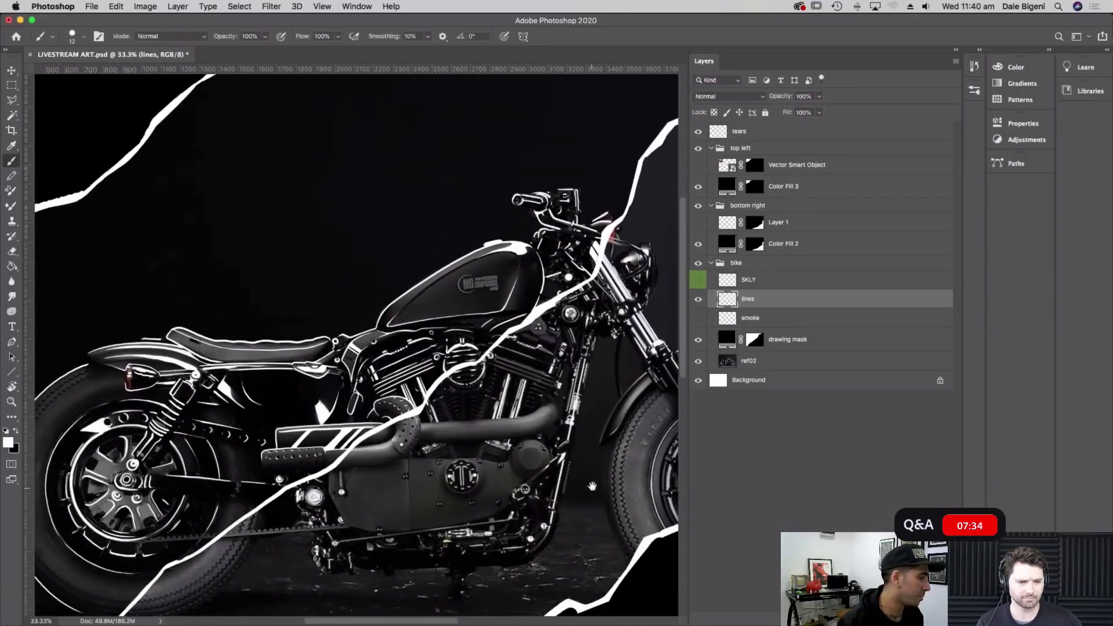
pyautogui.hscroll(1, 642, 476)
pyautogui.scroll(1, 643, 477)
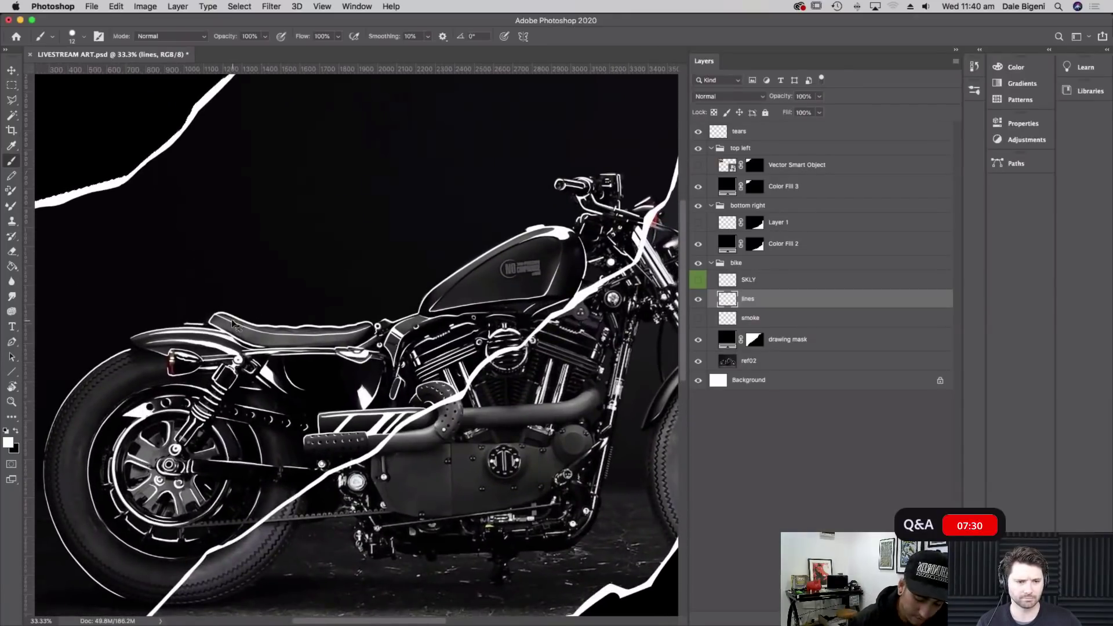
pyautogui.scroll(4, 233, 322)
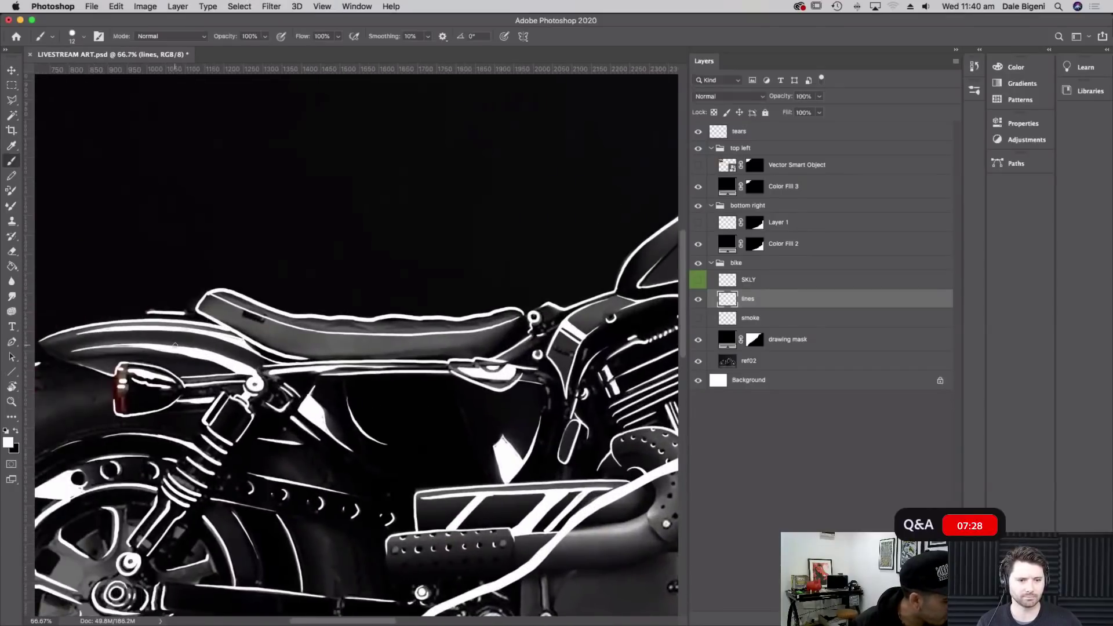
# Fill the reflection on the rear fender with solid white and paint a white highlight on the shock absorber's upper cylinder
pyautogui.moveTo(177, 347)
pyautogui.mouseDown()
pyautogui.moveTo(233, 361)
pyautogui.moveTo(221, 352)
pyautogui.moveTo(238, 345)
pyautogui.moveTo(201, 341)
pyautogui.mouseUp()
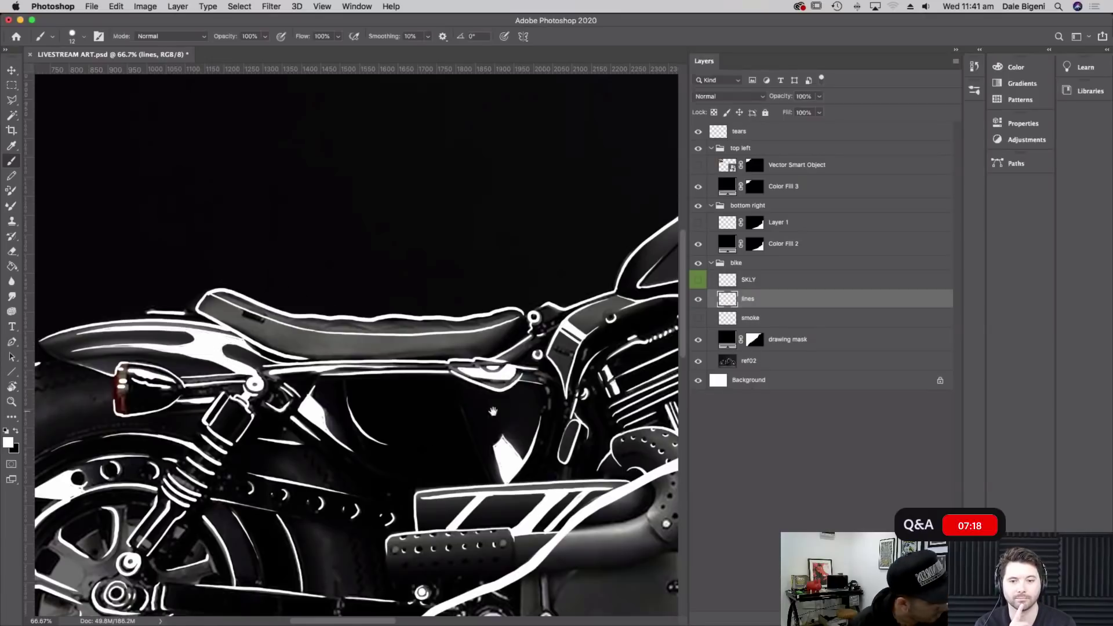
pyautogui.hscroll(-5, 579, 344)
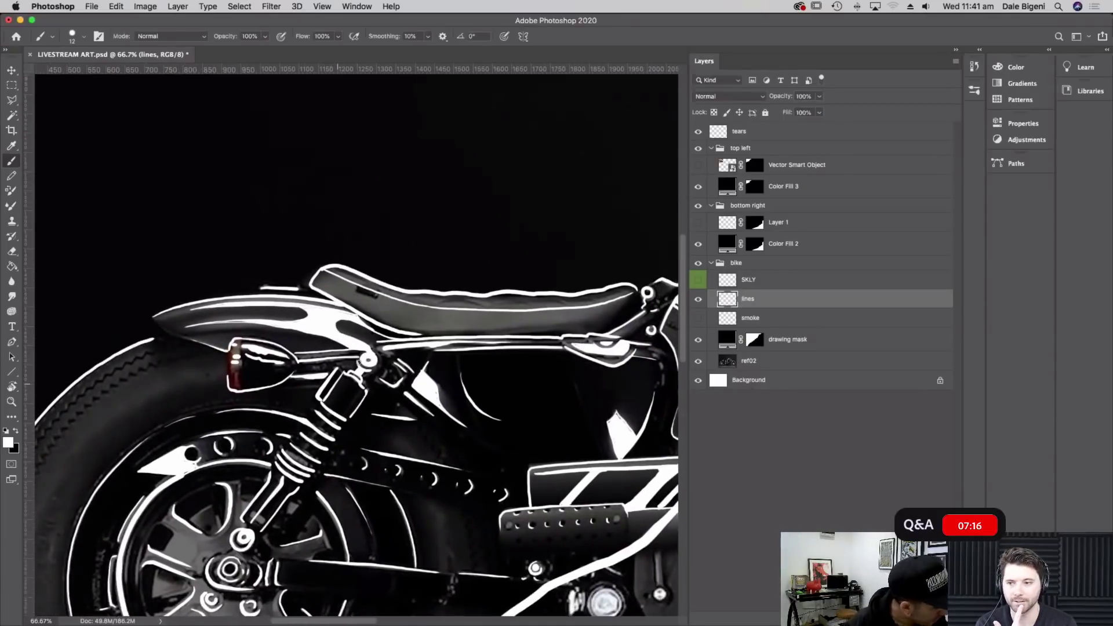
pyautogui.moveTo(326, 402); pyautogui.dragTo(350, 378)
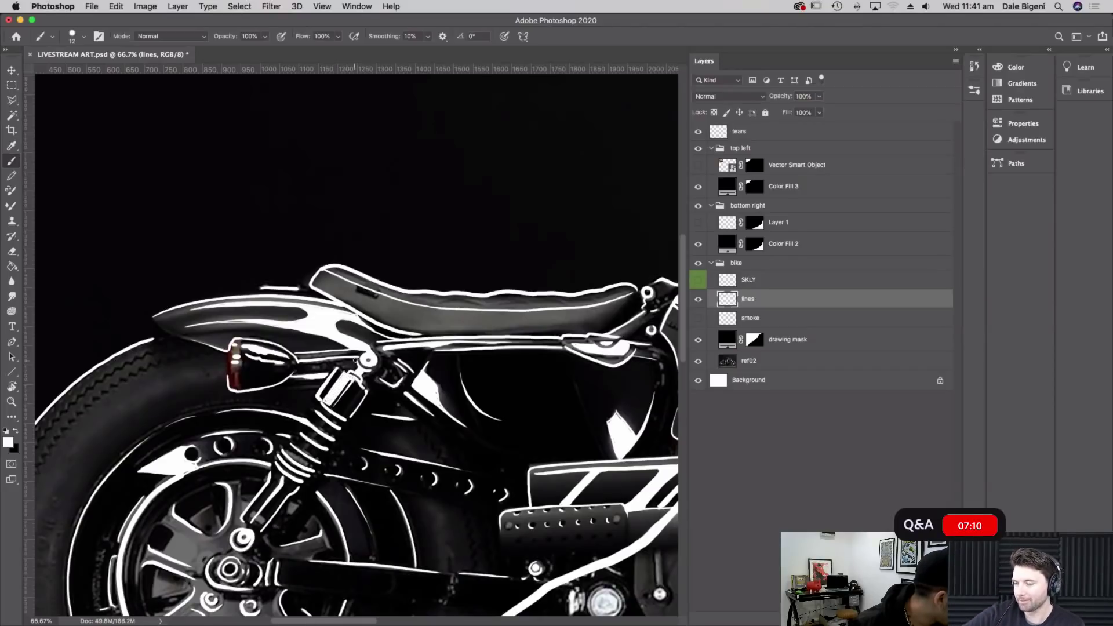
# Paint a white highlight along the shock absorber's lower leg and touch up its edge with black
pyautogui.moveTo(441, 256); pyautogui.dragTo(485, 239)
pyautogui.moveTo(296, 503); pyautogui.dragTo(323, 463)
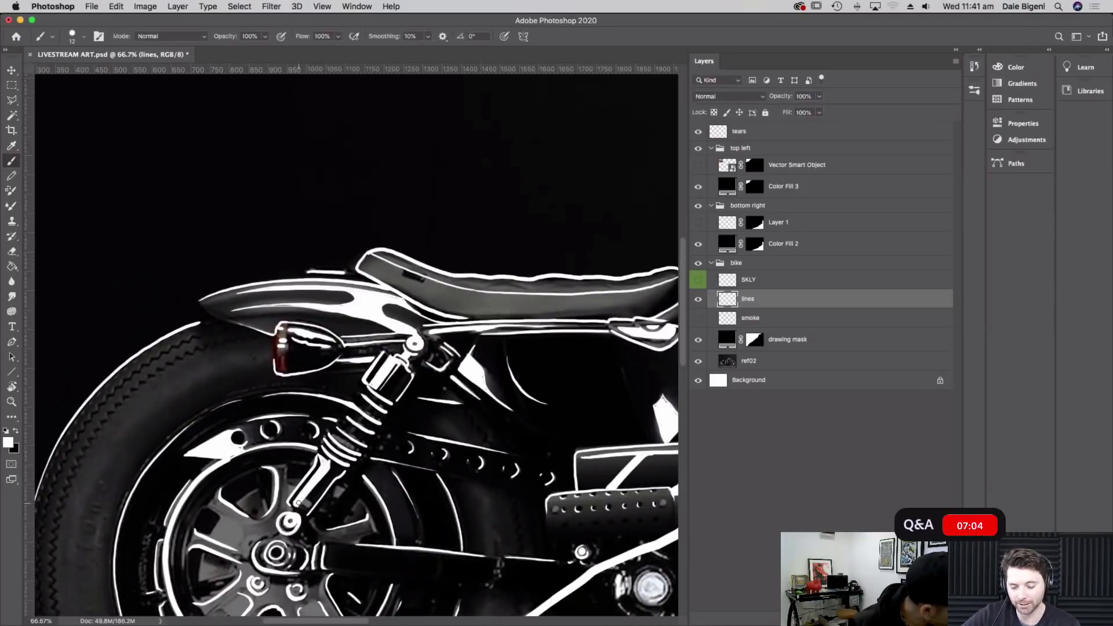
pyautogui.press('x')
pyautogui.moveTo(319, 452); pyautogui.dragTo(339, 470)
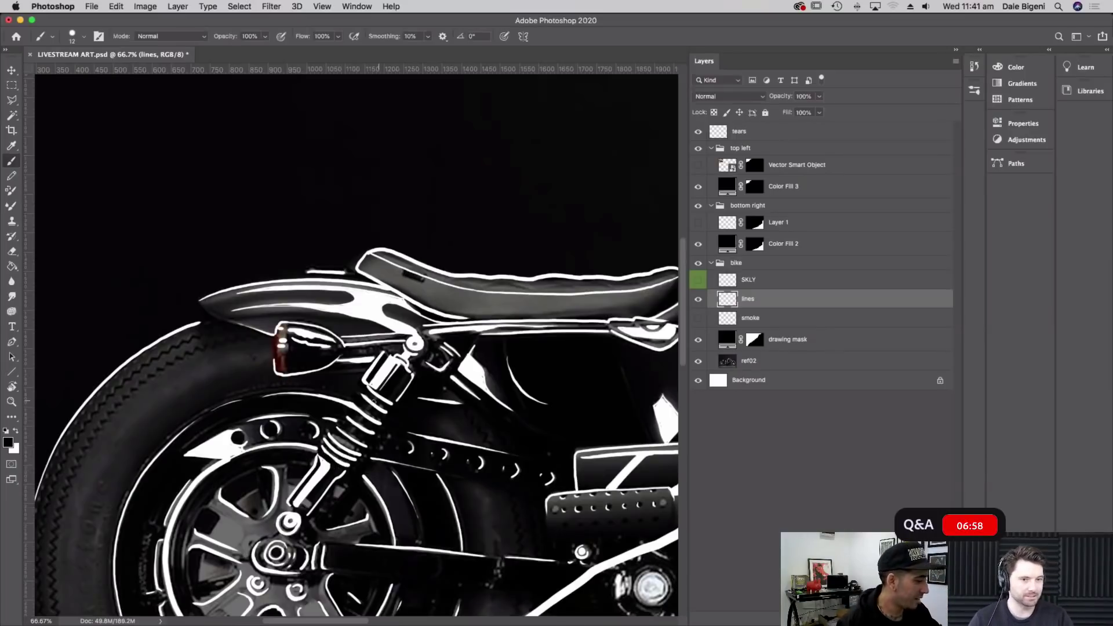
# Choose the TGTS Pressure Shader 6 brush and set its size to 73 px for working on the rear tire
pyautogui.hscroll(-5, 407, 368)
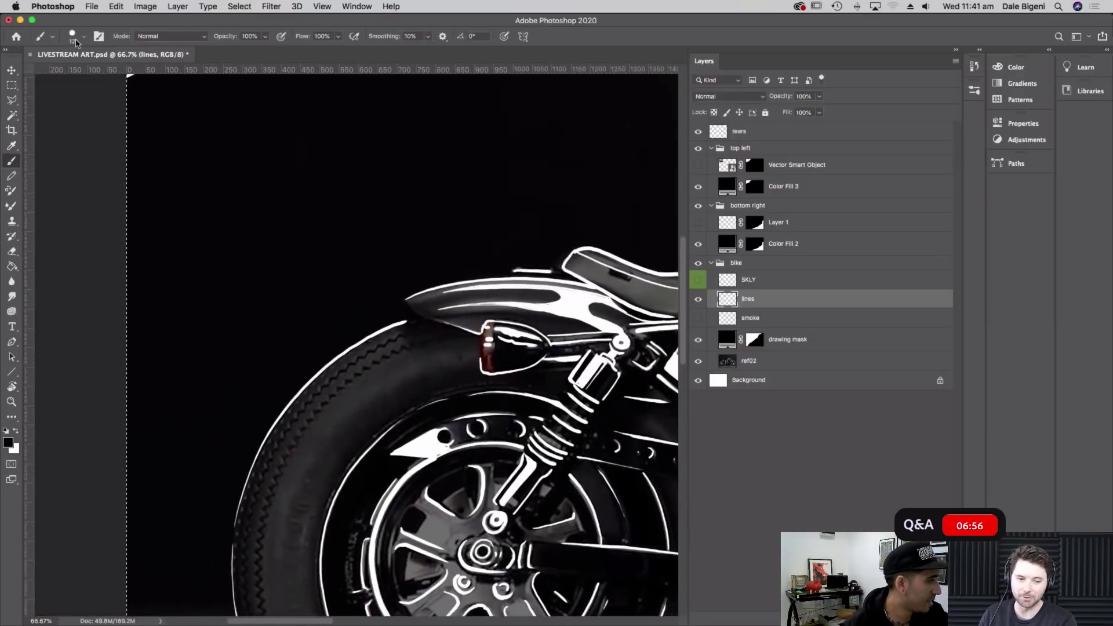
pyautogui.click(76, 38)
pyautogui.moveTo(293, 258); pyautogui.dragTo(292, 529)
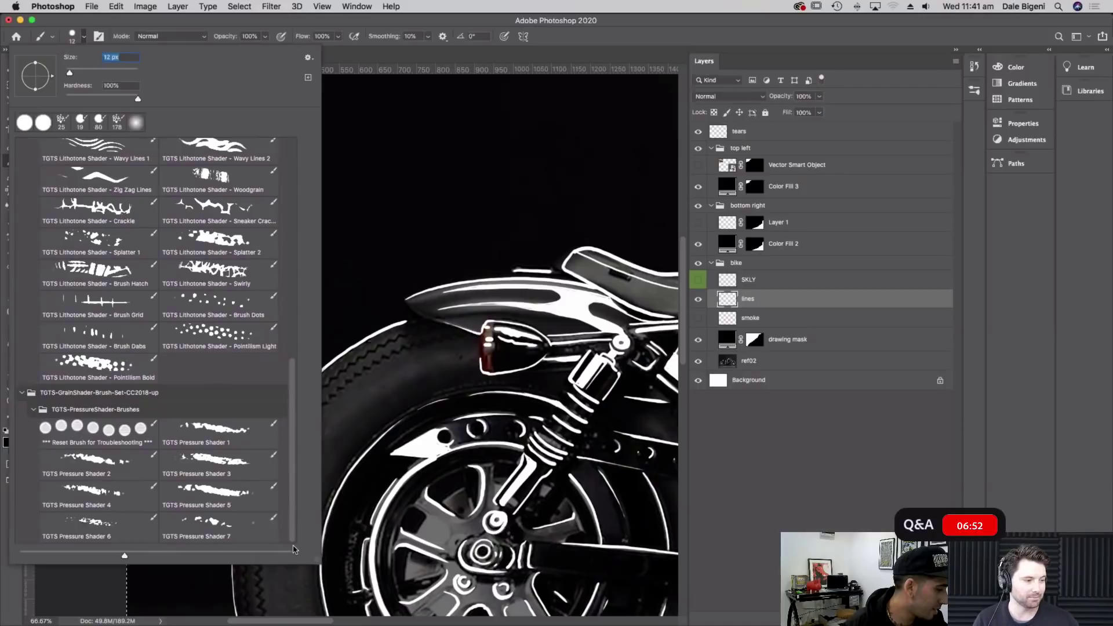
pyautogui.click(102, 523)
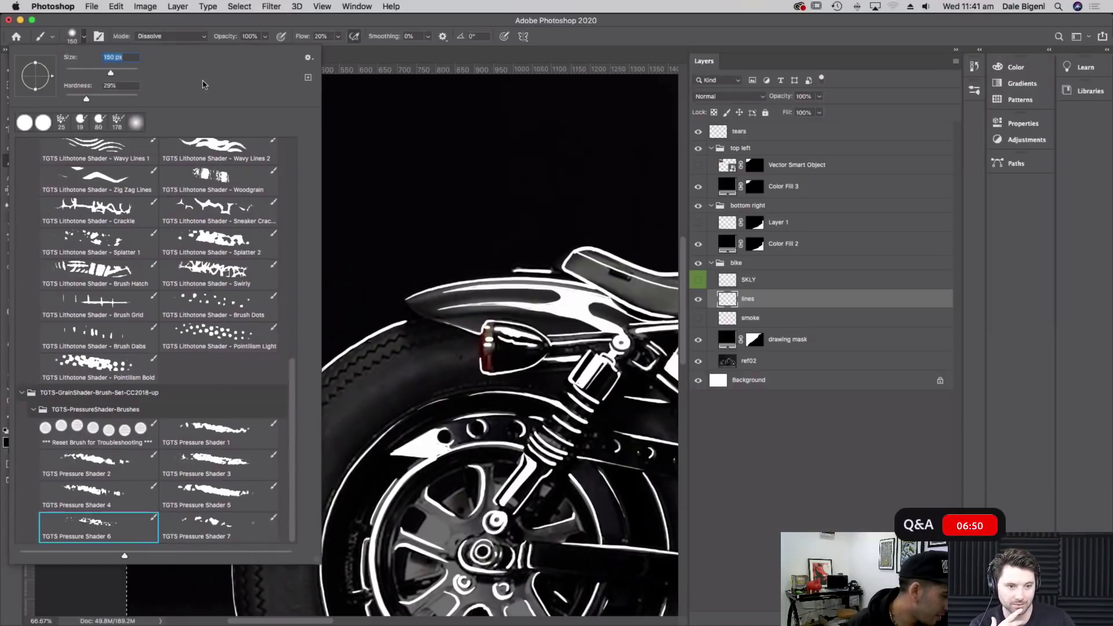
pyautogui.click(92, 71)
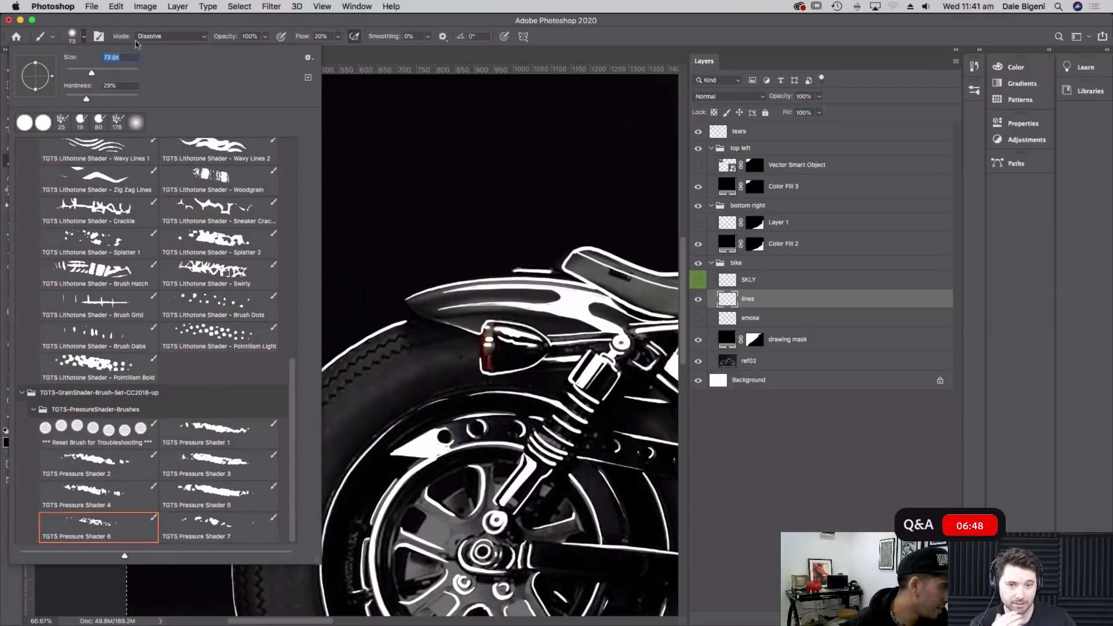
pyautogui.click(151, 30)
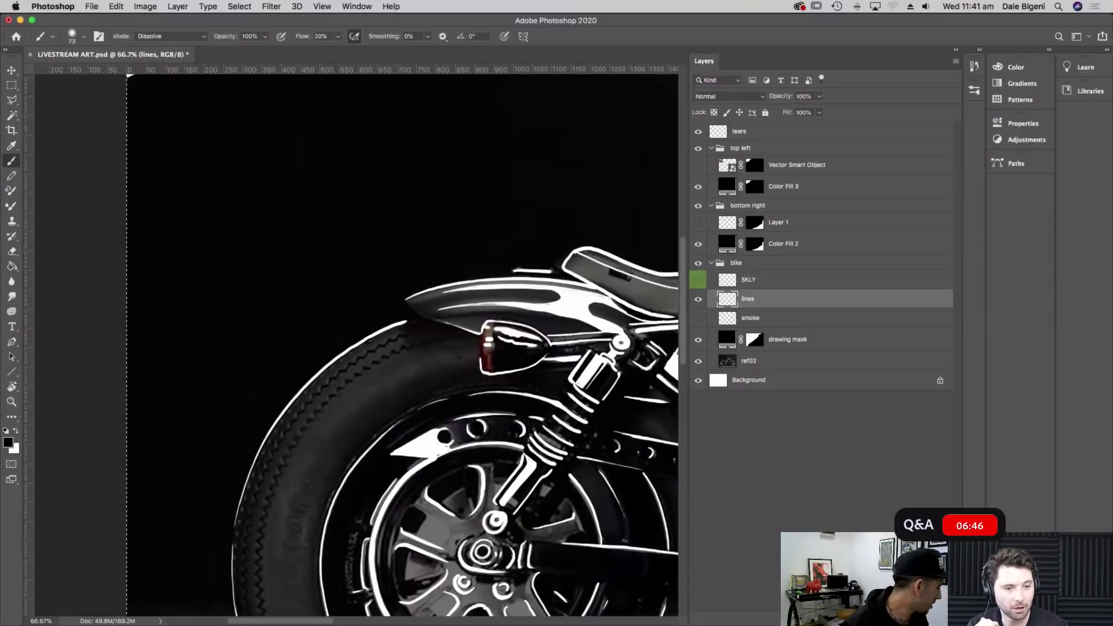
# Add a new layer above the lines layer and make white the foreground colour for painting
pyautogui.press('super+shift+alt+n')
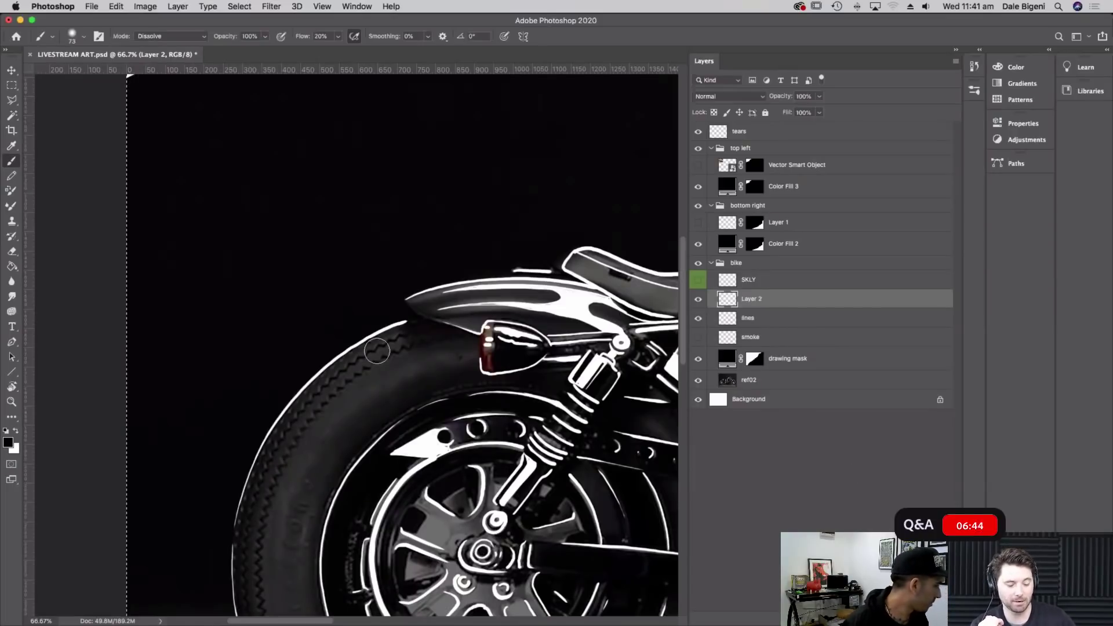
pyautogui.press('x')
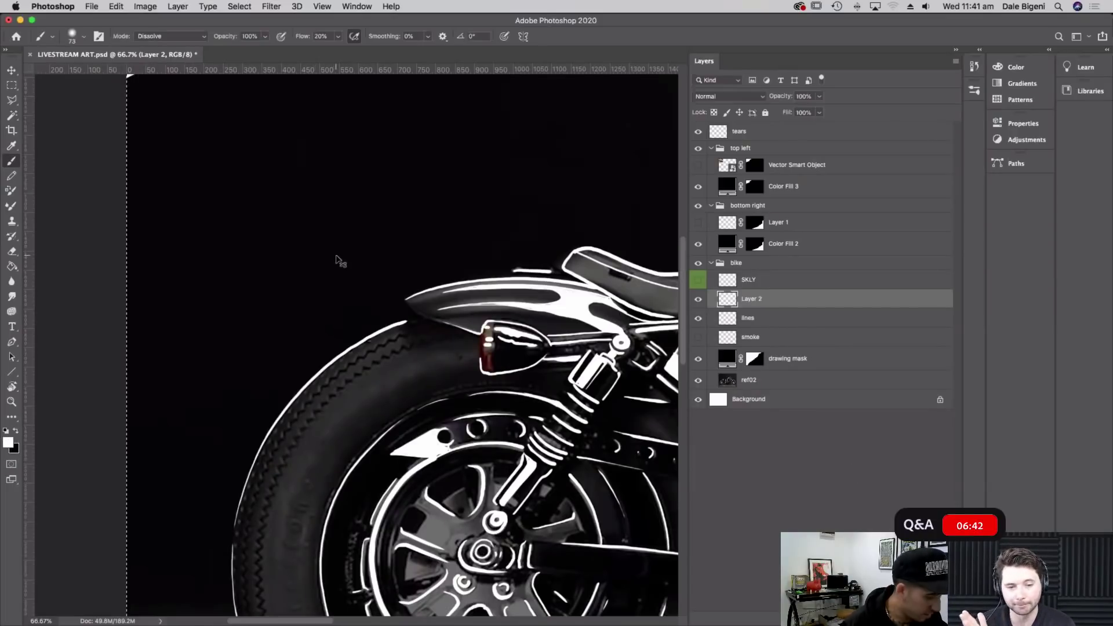
pyautogui.moveTo(276, 253)
pyautogui.mouseDown()
pyautogui.moveTo(304, 243)
pyautogui.moveTo(328, 259)
pyautogui.mouseUp()
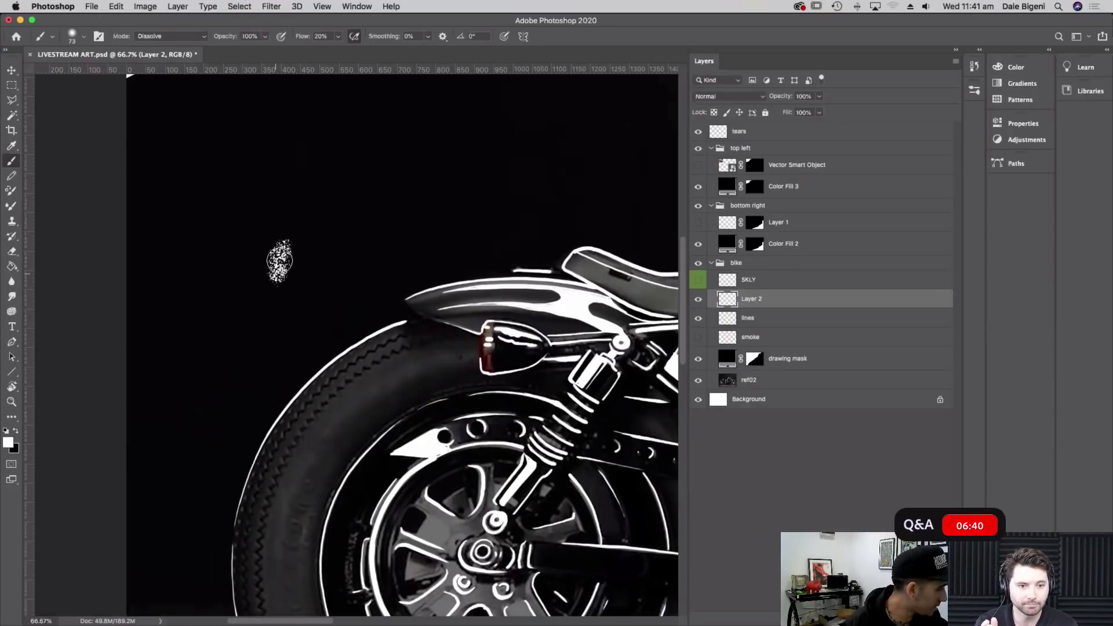
pyautogui.press('super+z')
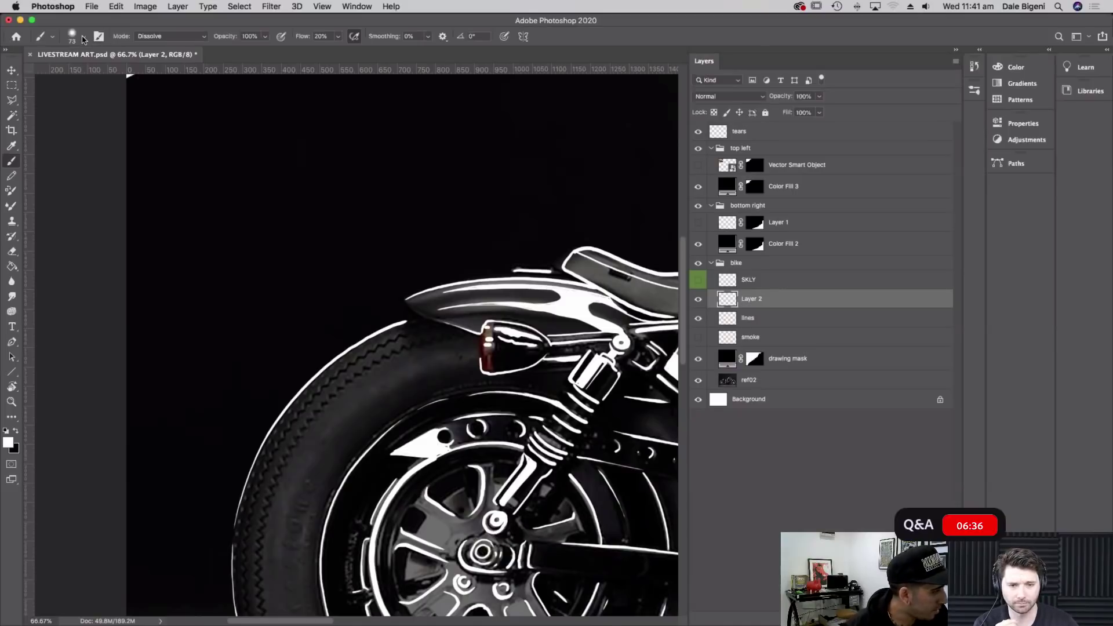
# Set the opacity of the drawing mask layer to 100%
pyautogui.hscroll(10, 580, 404)
pyautogui.scroll(-2, 580, 403)
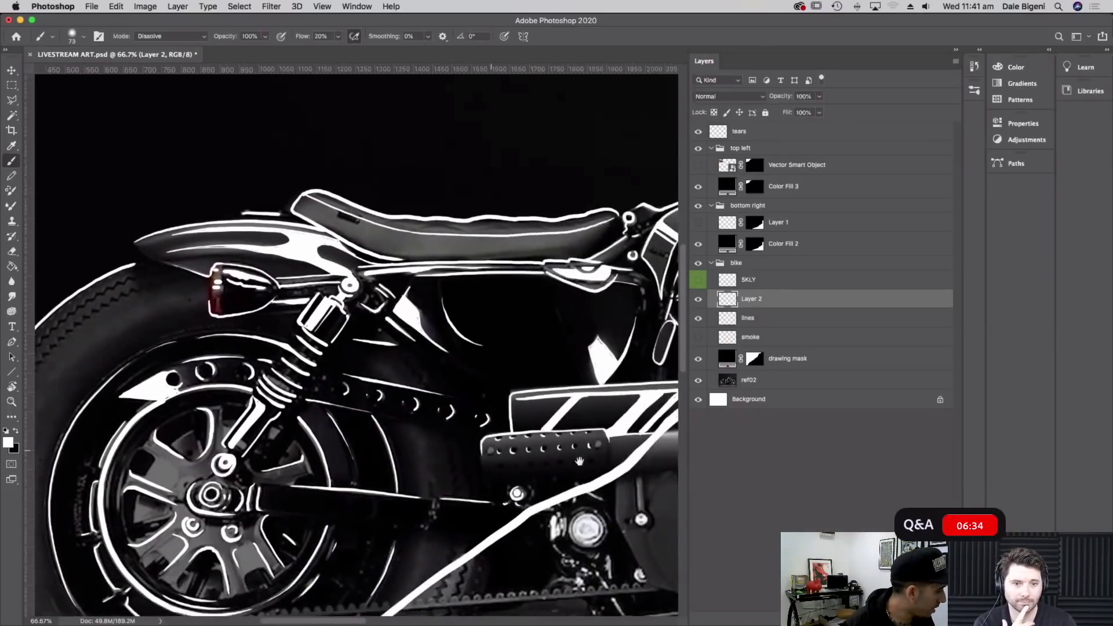
pyautogui.hscroll(8, 580, 461)
pyautogui.scroll(-5, 579, 460)
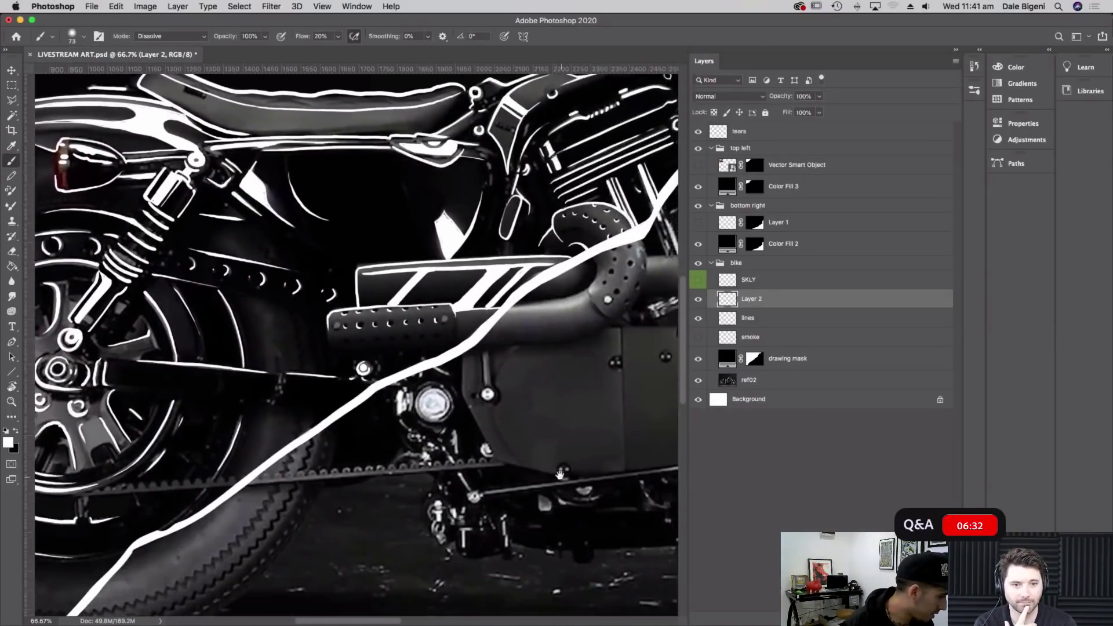
pyautogui.scroll(-2, 559, 474)
pyautogui.press('super+minus')
pyautogui.scroll(3, 525, 559)
pyautogui.press('super+minus')
pyautogui.press('super+minus')
pyautogui.click(772, 359)
pyautogui.click(819, 95)
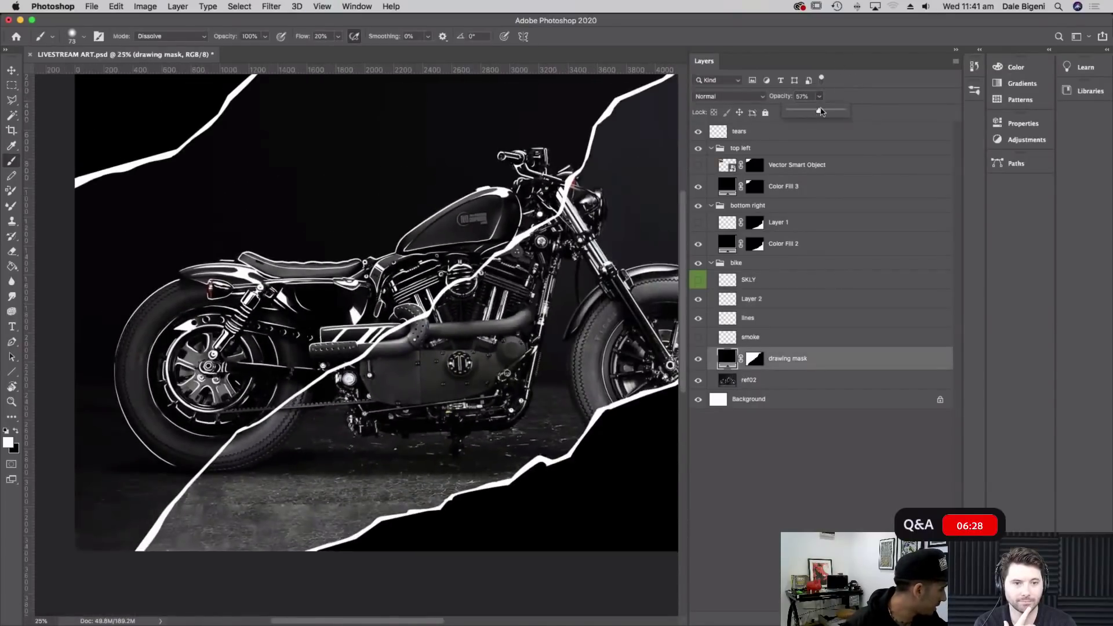
pyautogui.moveTo(817, 110); pyautogui.dragTo(845, 110)
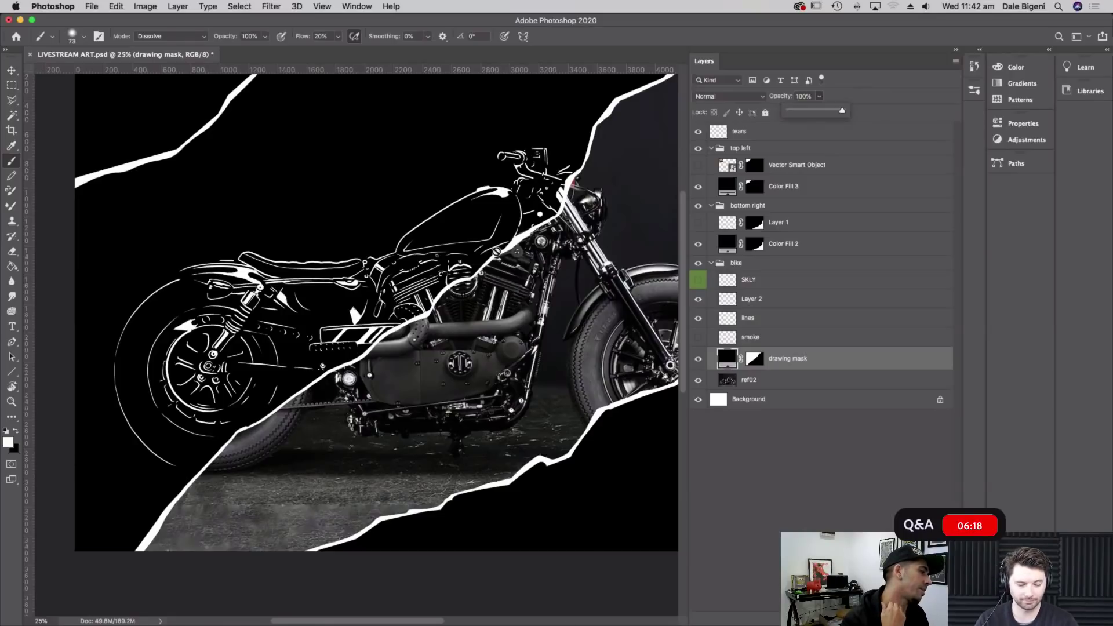
# Choose the TGTS Pressure Shader 6 brush at a size of 150 px
pyautogui.press('super+minus')
pyautogui.press('super+minus')
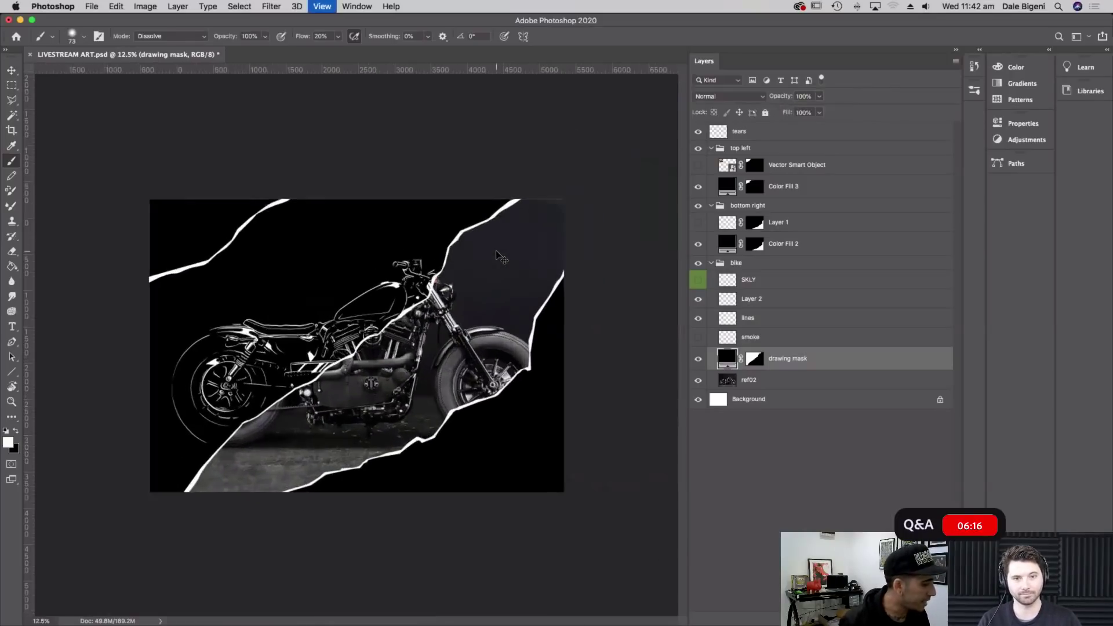
pyautogui.press('super+equal')
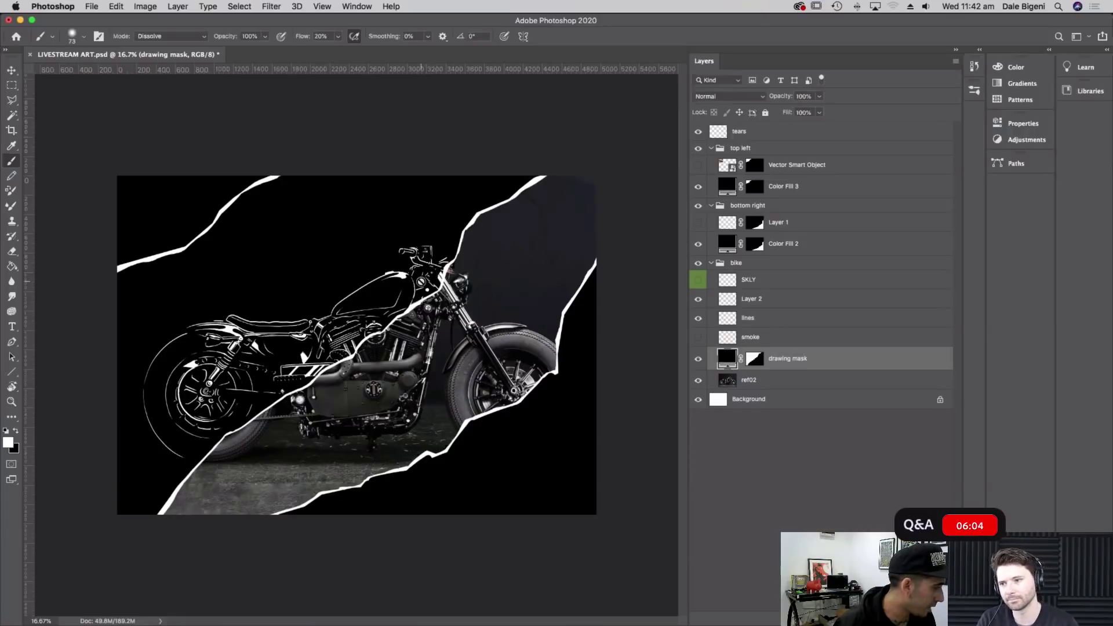
pyautogui.press('super+plus')
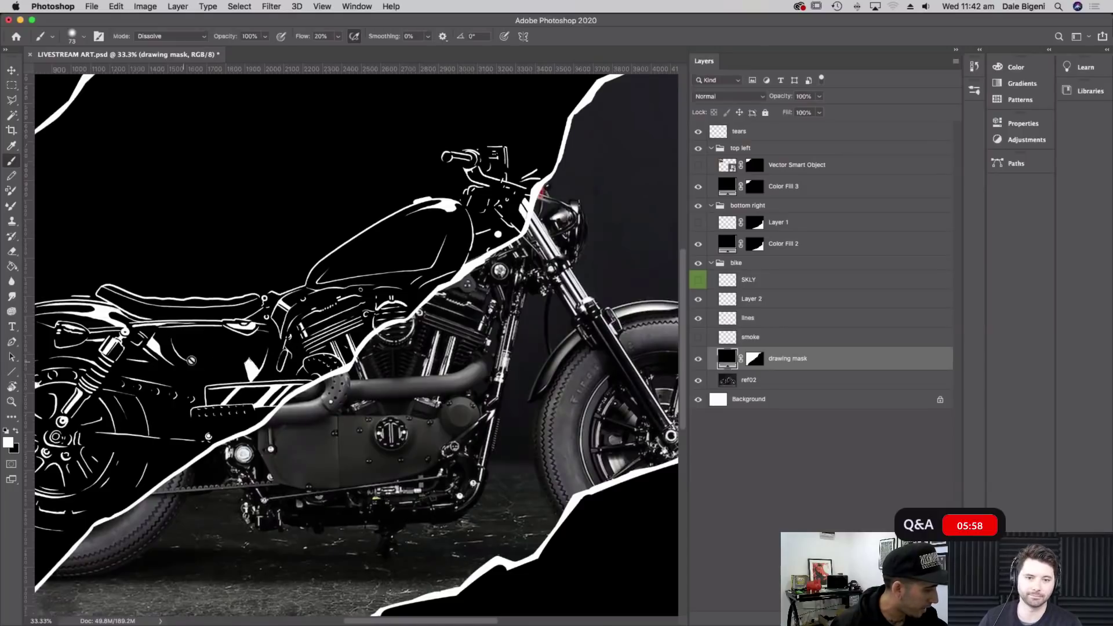
pyautogui.hscroll(-5, 328, 383)
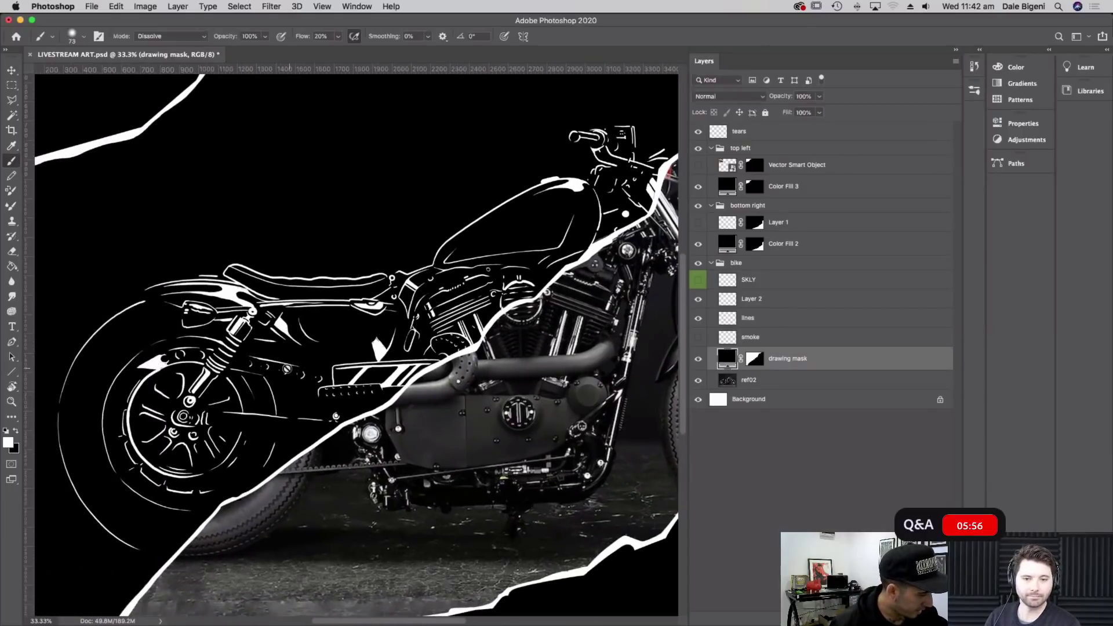
pyautogui.press('super+equal')
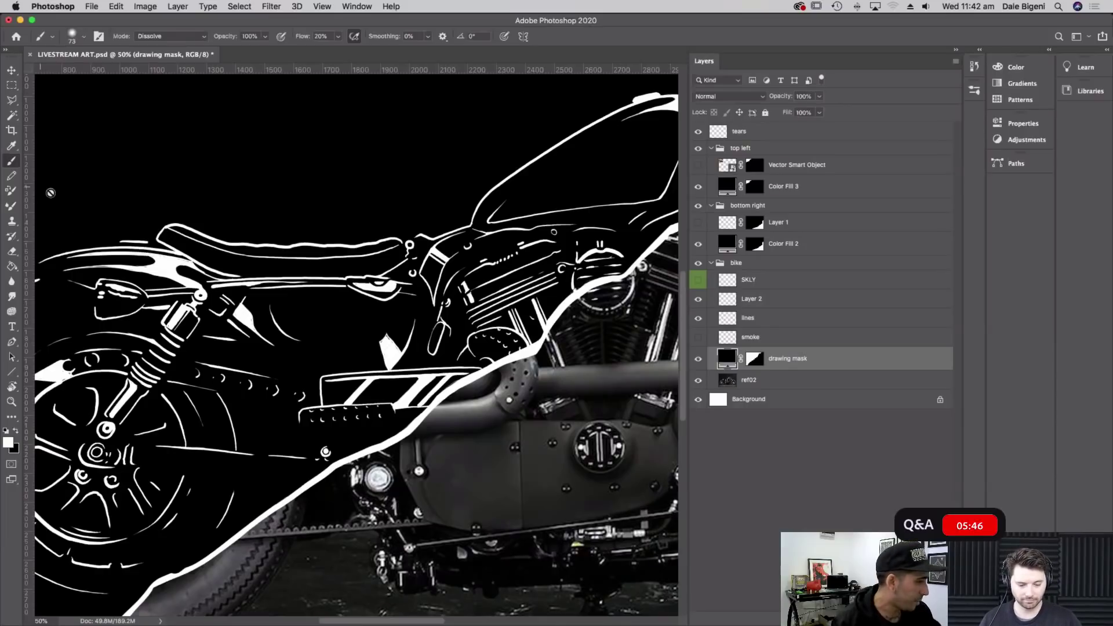
pyautogui.click(84, 37)
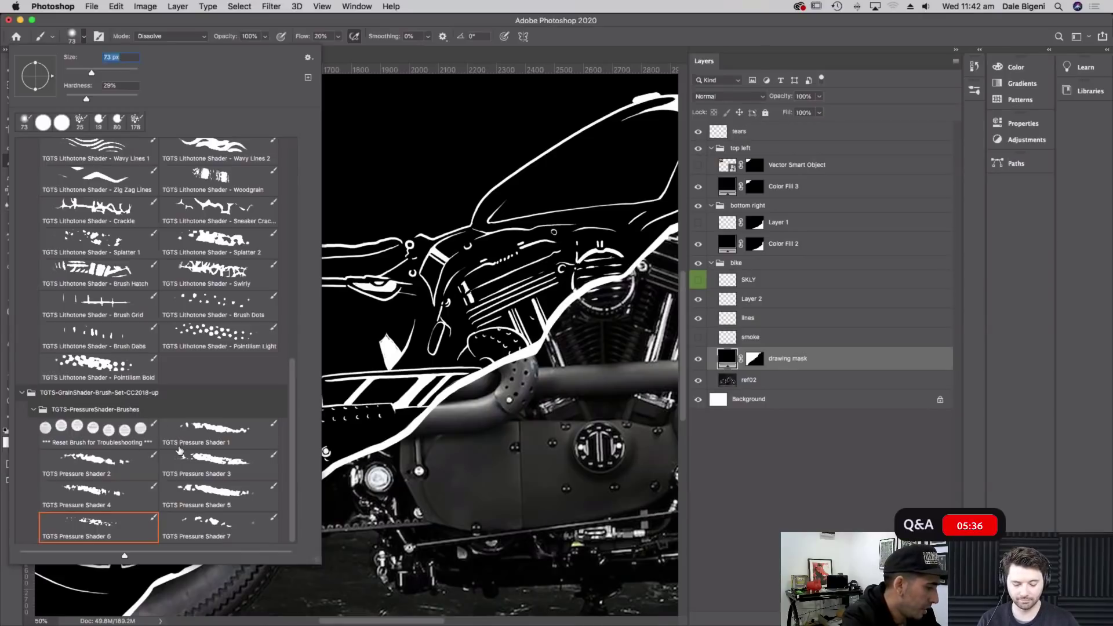
pyautogui.click(111, 529)
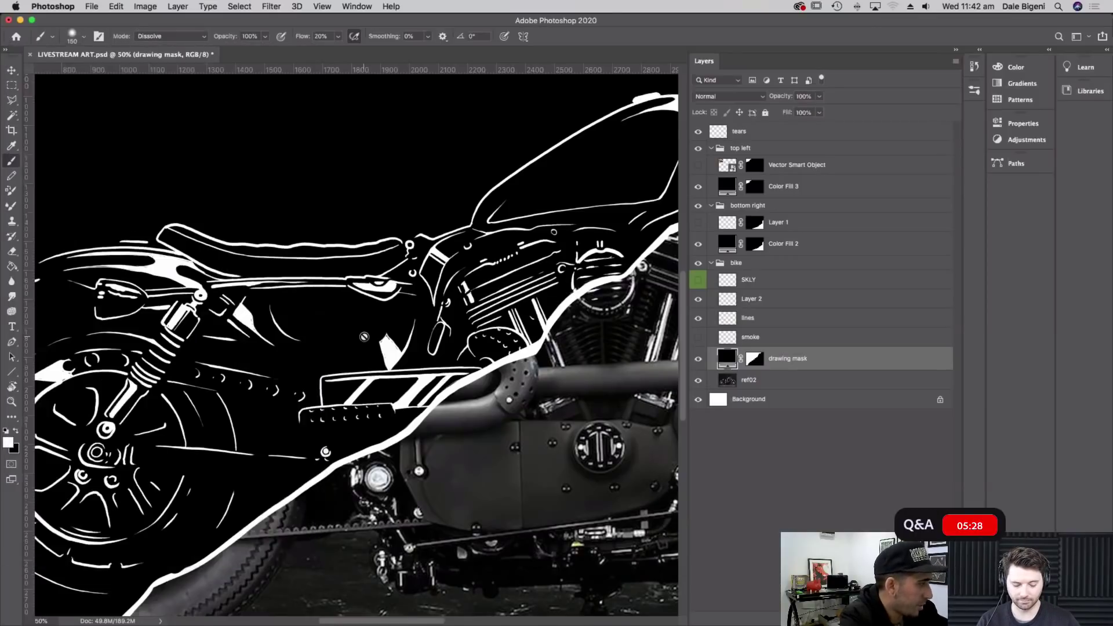
# Rename the new layer above the lines layer as shader
pyautogui.click(749, 301)
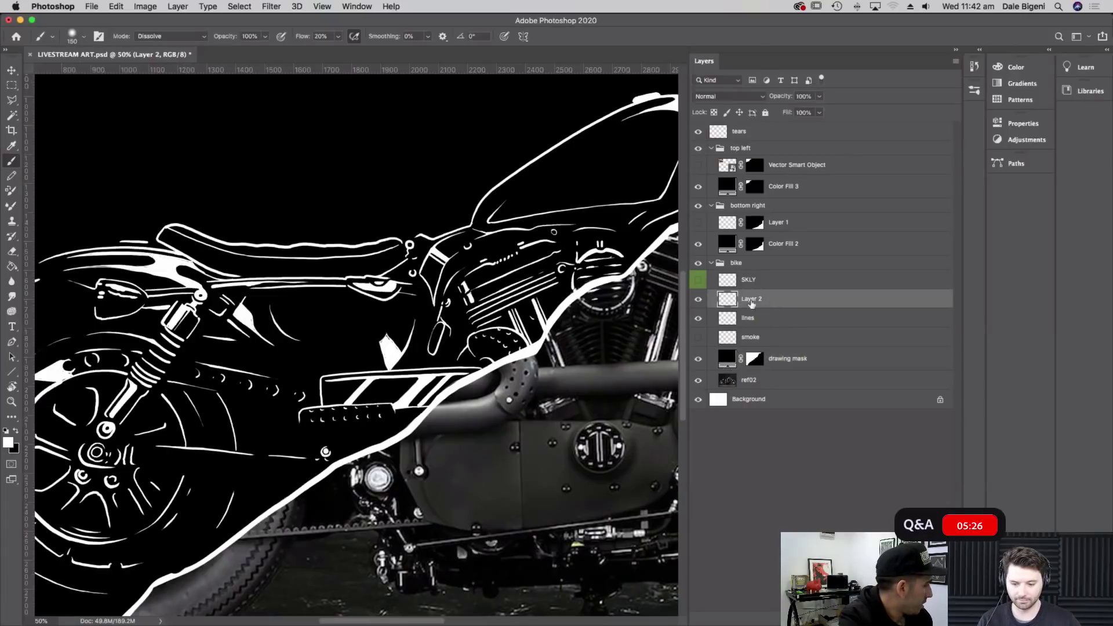
pyautogui.write('shader')
pyautogui.press('Return')
# Try two grainy white test strokes on the black area above the seat, undoing each one
pyautogui.moveTo(273, 149)
pyautogui.mouseDown()
pyautogui.moveTo(271, 182)
pyautogui.moveTo(291, 139)
pyautogui.moveTo(286, 181)
pyautogui.moveTo(316, 142)
pyautogui.moveTo(319, 161)
pyautogui.moveTo(336, 146)
pyautogui.moveTo(327, 189)
pyautogui.moveTo(361, 142)
pyautogui.moveTo(374, 150)
pyautogui.moveTo(370, 198)
pyautogui.moveTo(415, 142)
pyautogui.moveTo(402, 185)
pyautogui.moveTo(434, 148)
pyautogui.moveTo(436, 172)
pyautogui.moveTo(450, 153)
pyautogui.moveTo(446, 200)
pyautogui.moveTo(486, 183)
pyautogui.moveTo(545, 200)
pyautogui.mouseUp()
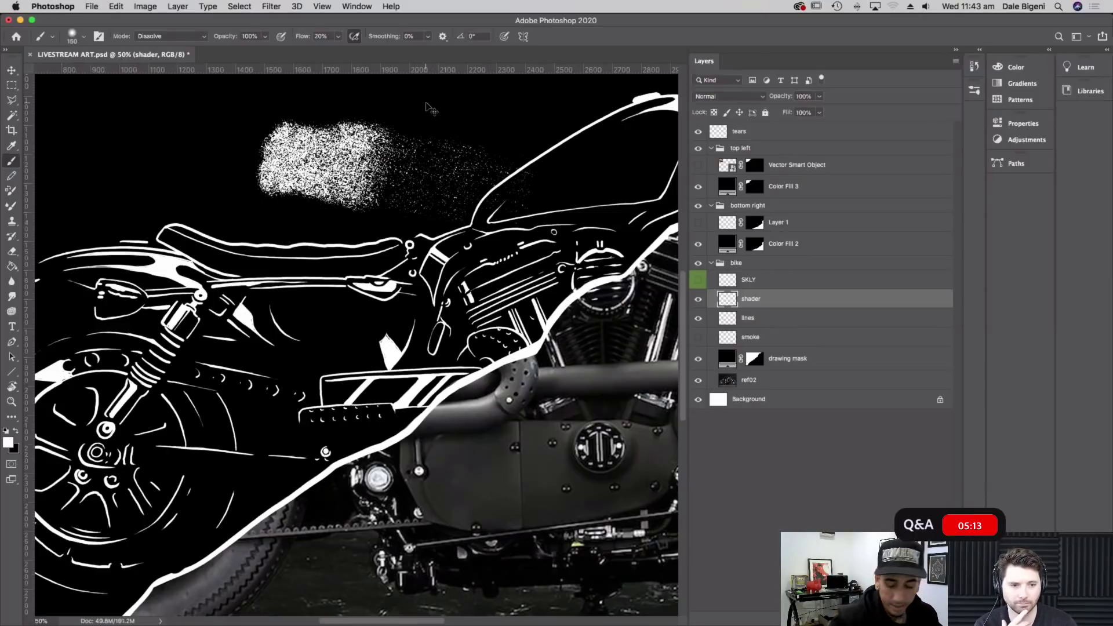
pyautogui.press('super+z')
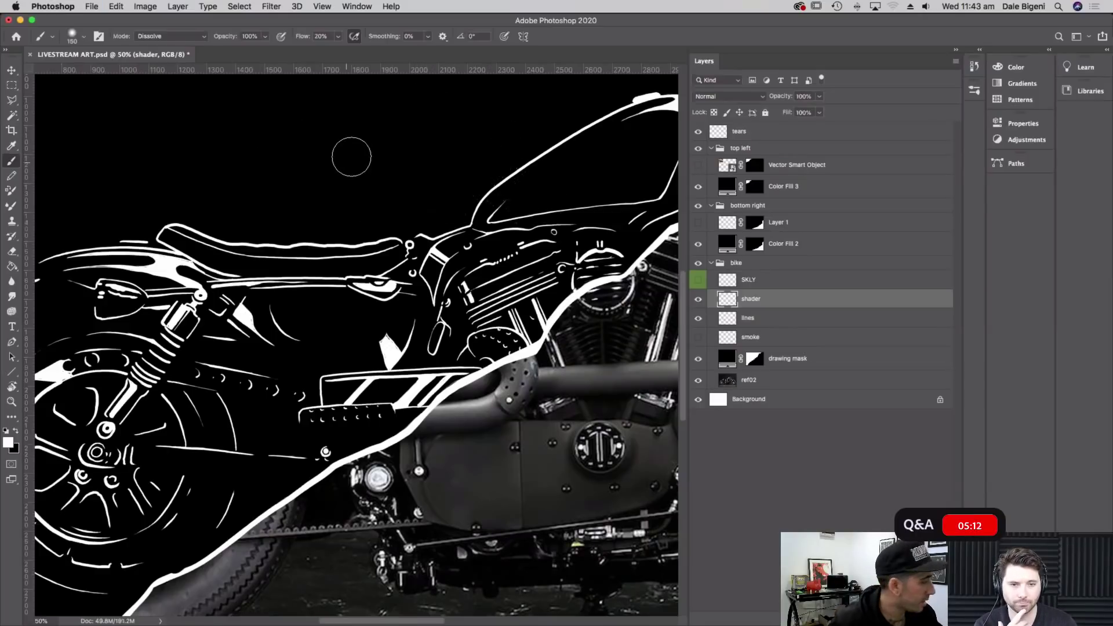
pyautogui.moveTo(318, 186)
pyautogui.mouseDown()
pyautogui.moveTo(368, 175)
pyautogui.moveTo(382, 202)
pyautogui.moveTo(406, 187)
pyautogui.moveTo(446, 204)
pyautogui.mouseUp()
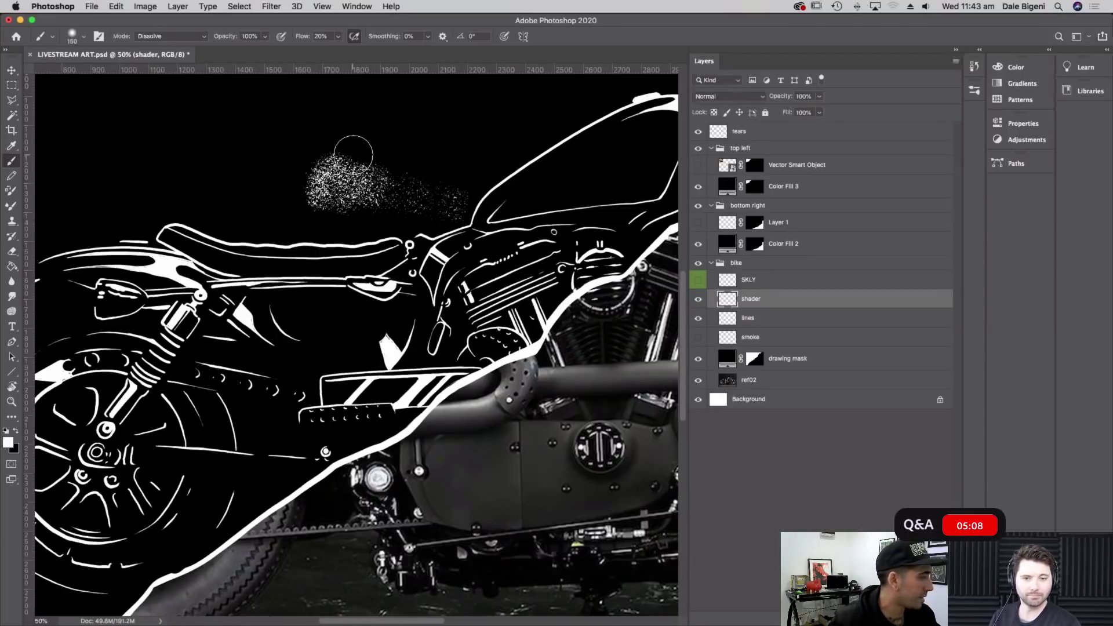
pyautogui.press('super+z')
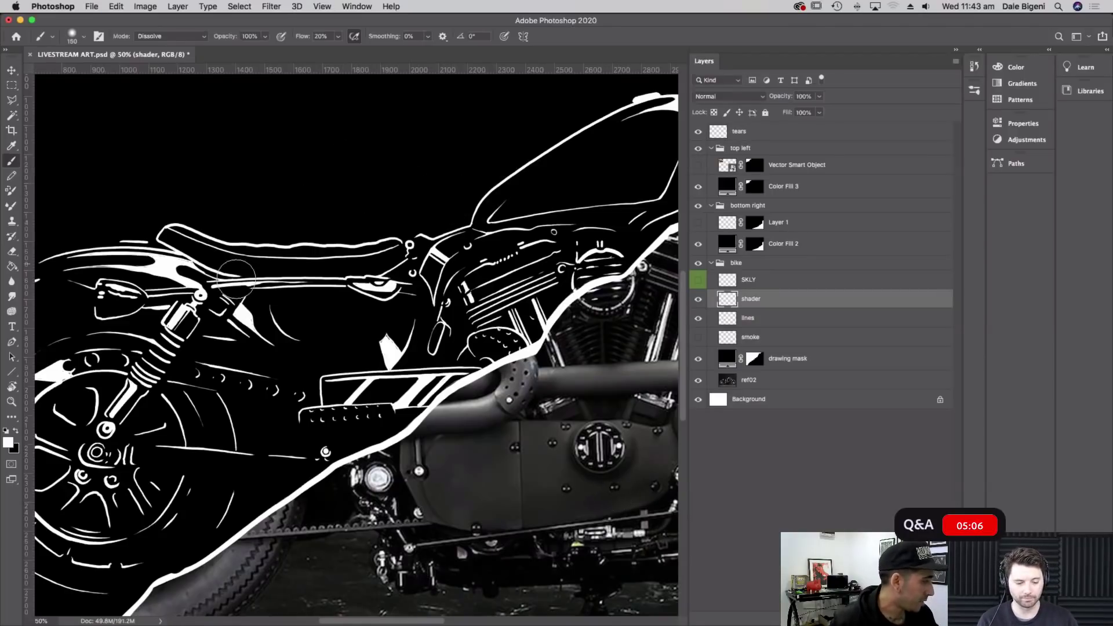
# Reduce the shader brush size to 59 px
pyautogui.click(83, 37)
pyautogui.click(87, 72)
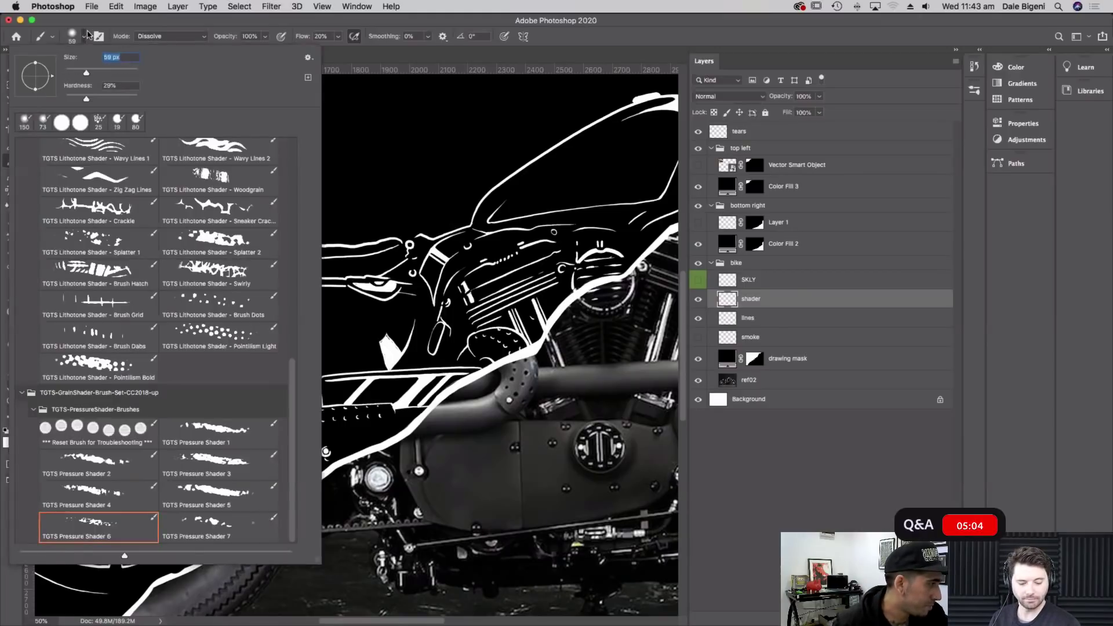
pyautogui.click(87, 37)
pyautogui.click(79, 39)
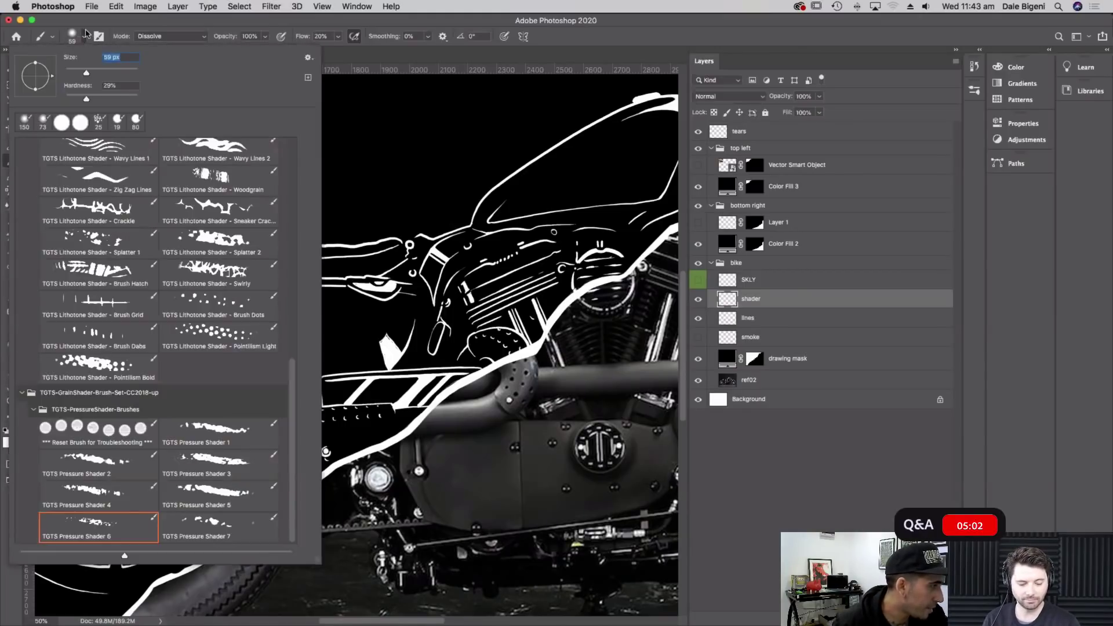
pyautogui.click(87, 37)
pyautogui.click(87, 37)
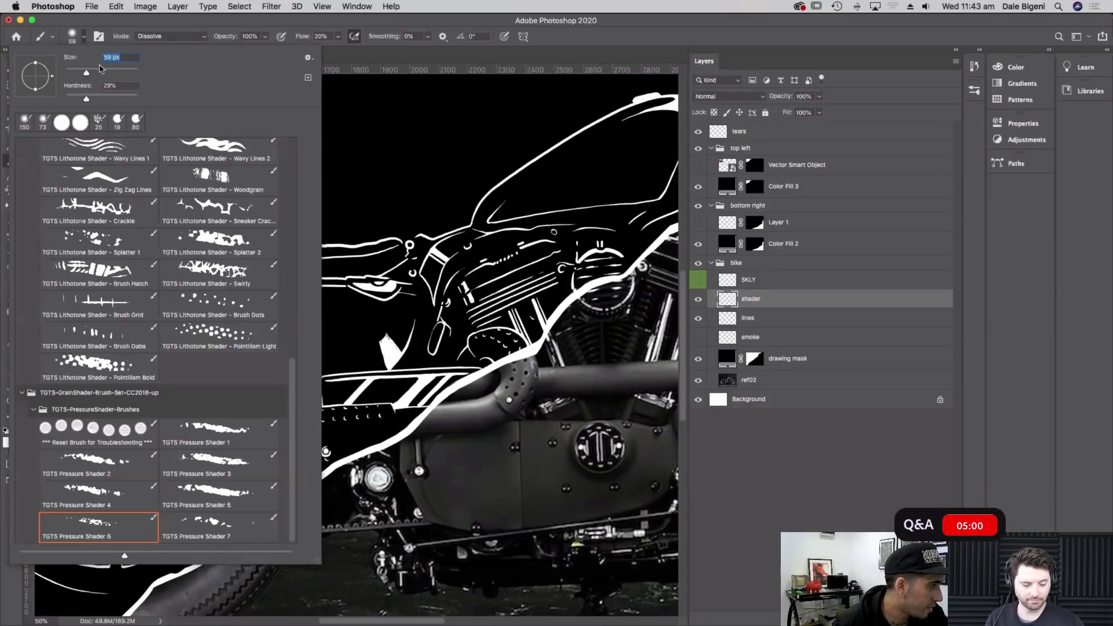
pyautogui.press('Return')
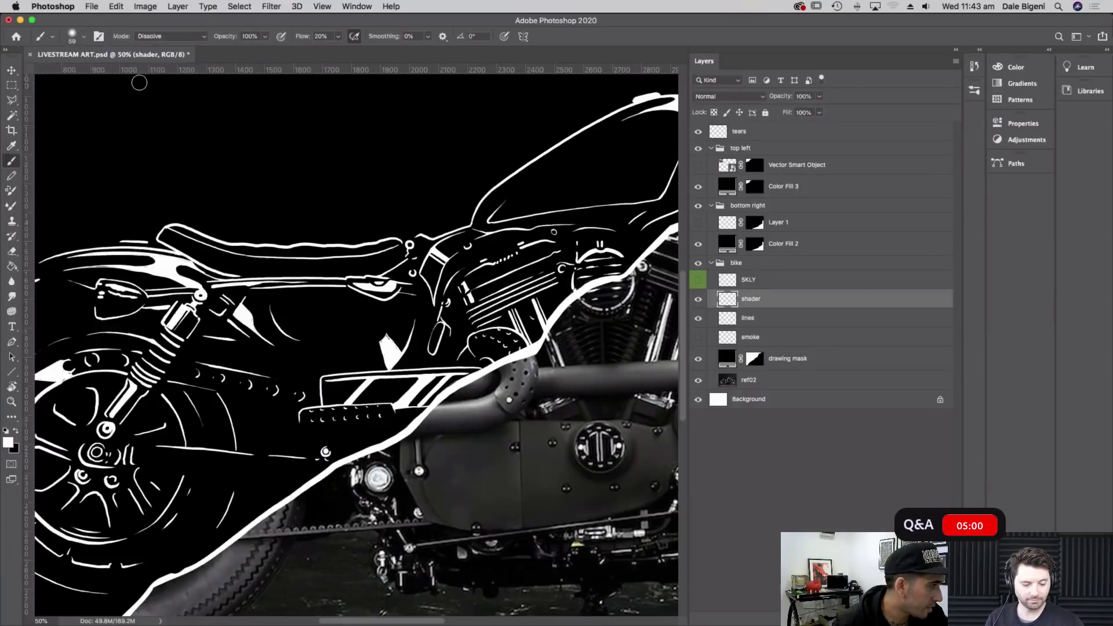
# Set the brush's texture scale to 8%, trying it with a test stroke that is undone
pyautogui.click(100, 36)
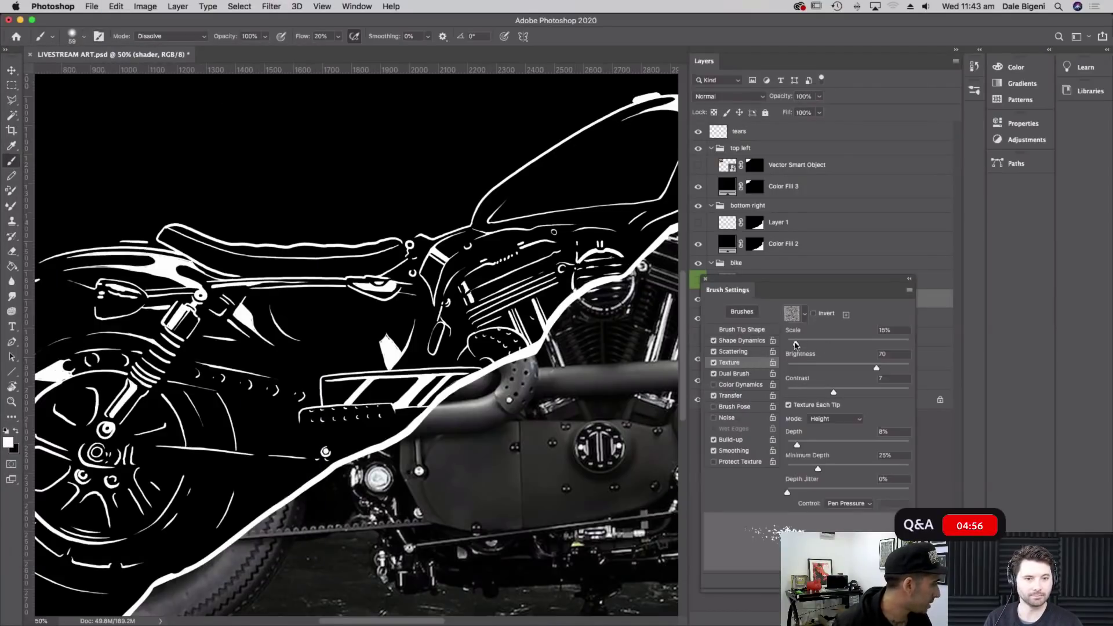
pyautogui.moveTo(792, 344); pyautogui.dragTo(793, 344)
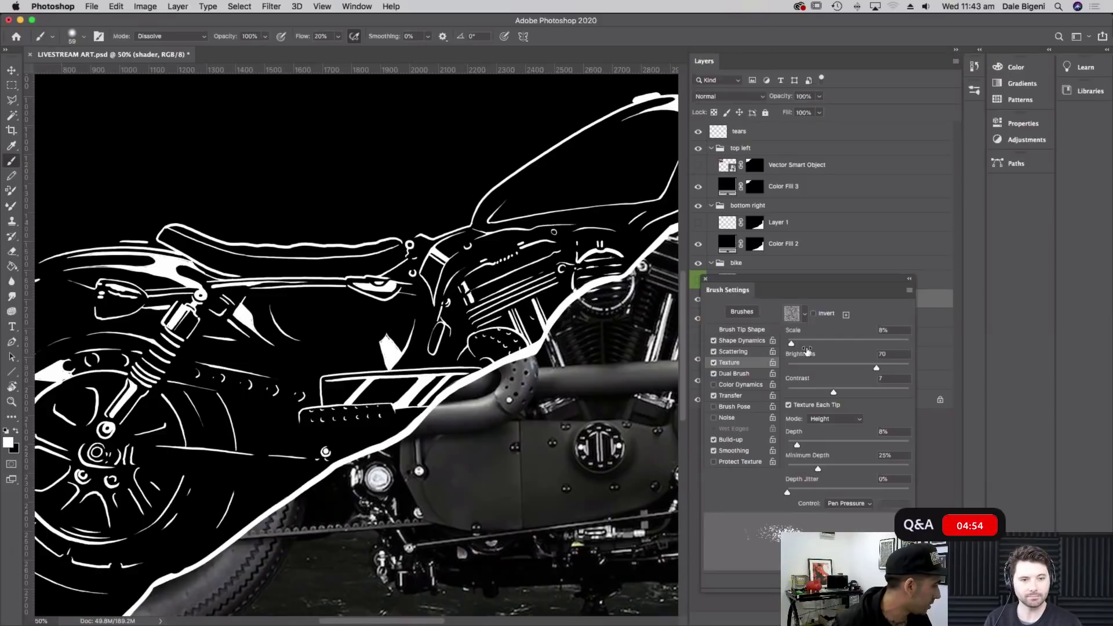
pyautogui.moveTo(242, 160)
pyautogui.mouseDown()
pyautogui.moveTo(260, 190)
pyautogui.moveTo(276, 159)
pyautogui.moveTo(284, 192)
pyautogui.moveTo(314, 170)
pyautogui.moveTo(318, 194)
pyautogui.mouseUp()
pyautogui.press('super+z')
pyautogui.click(705, 279)
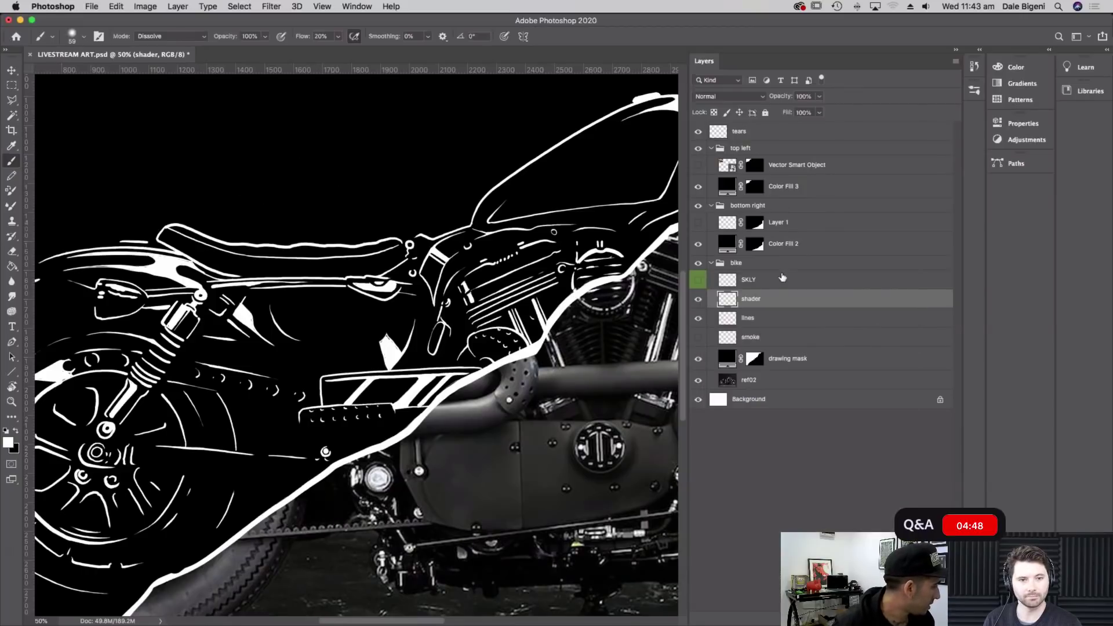
# Paint grainy white shading along the rear fender, beside its solid white highlight and beneath the seat's rear end
pyautogui.press('super+equal')
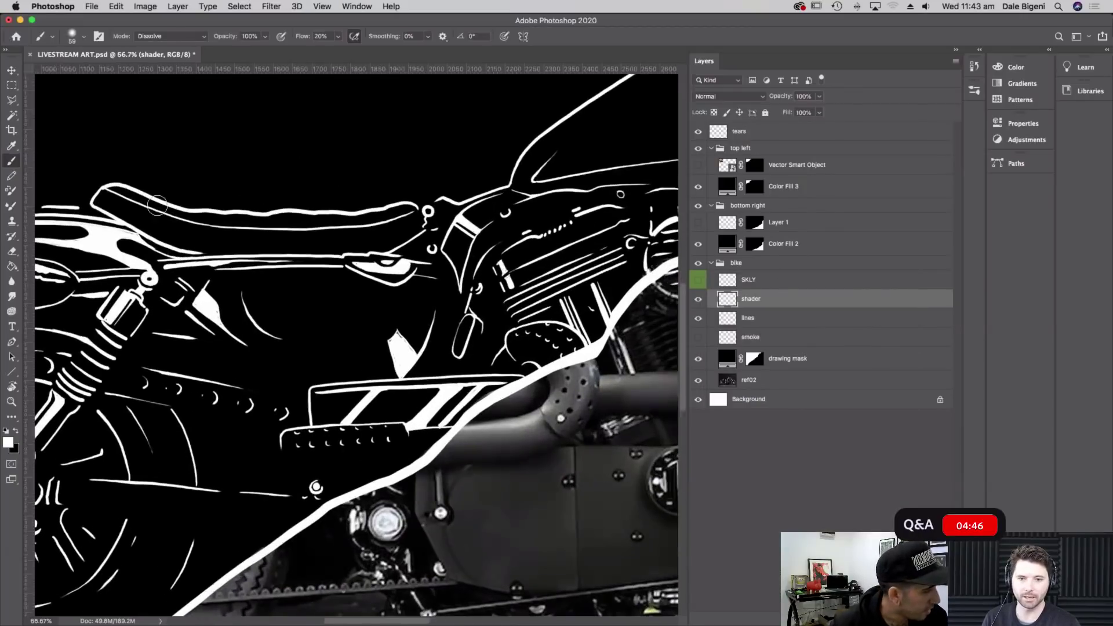
pyautogui.moveTo(357, 360); pyautogui.dragTo(533, 412)
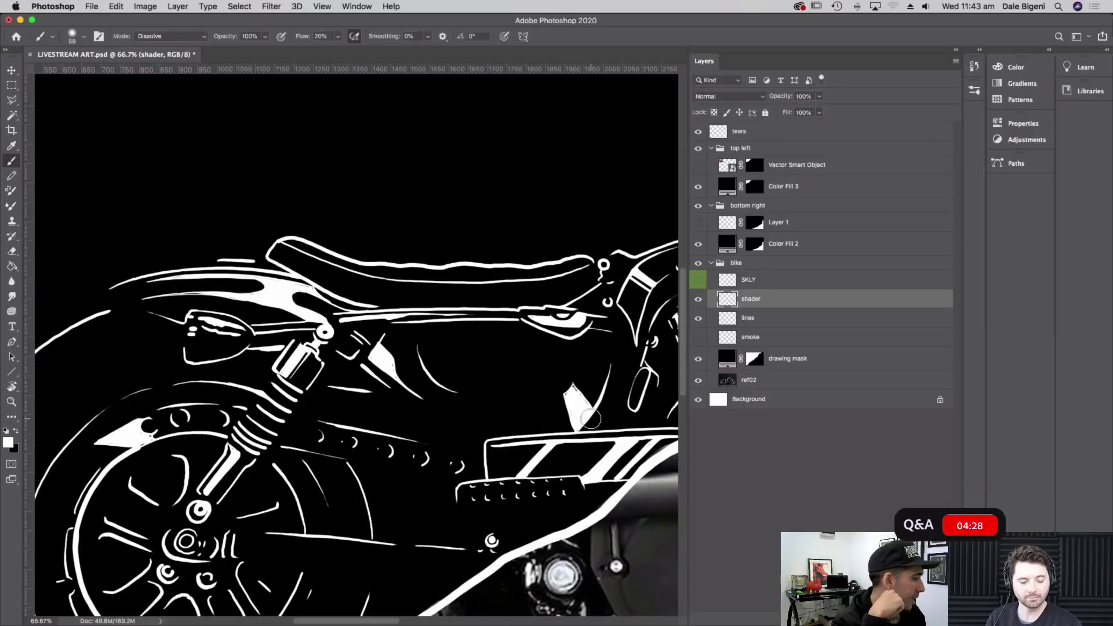
pyautogui.moveTo(266, 290); pyautogui.dragTo(193, 280)
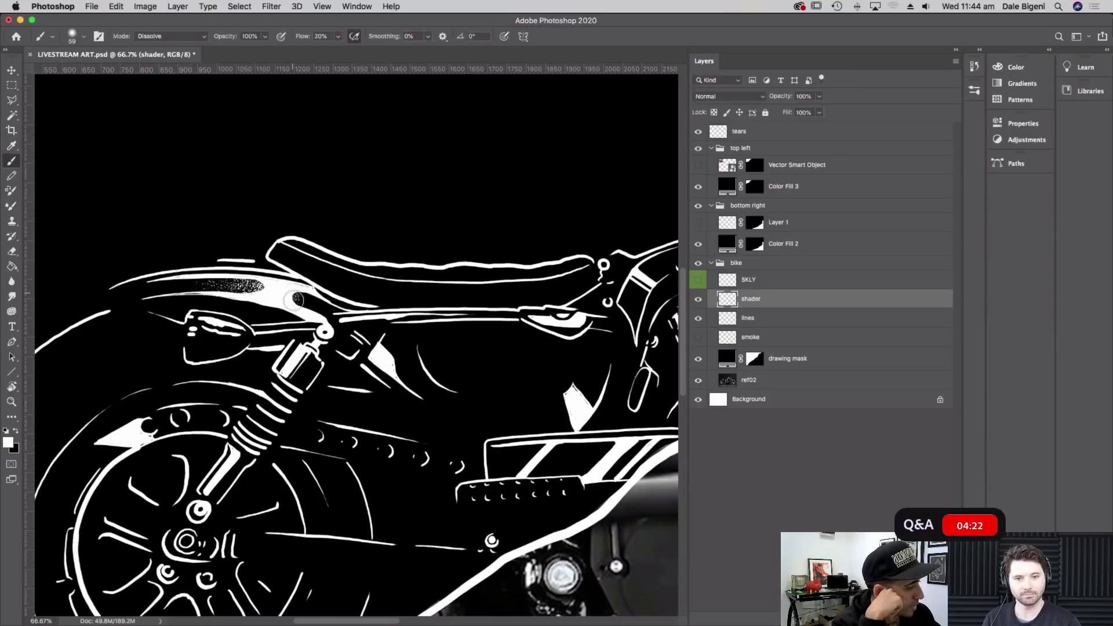
pyautogui.moveTo(296, 298); pyautogui.dragTo(316, 306)
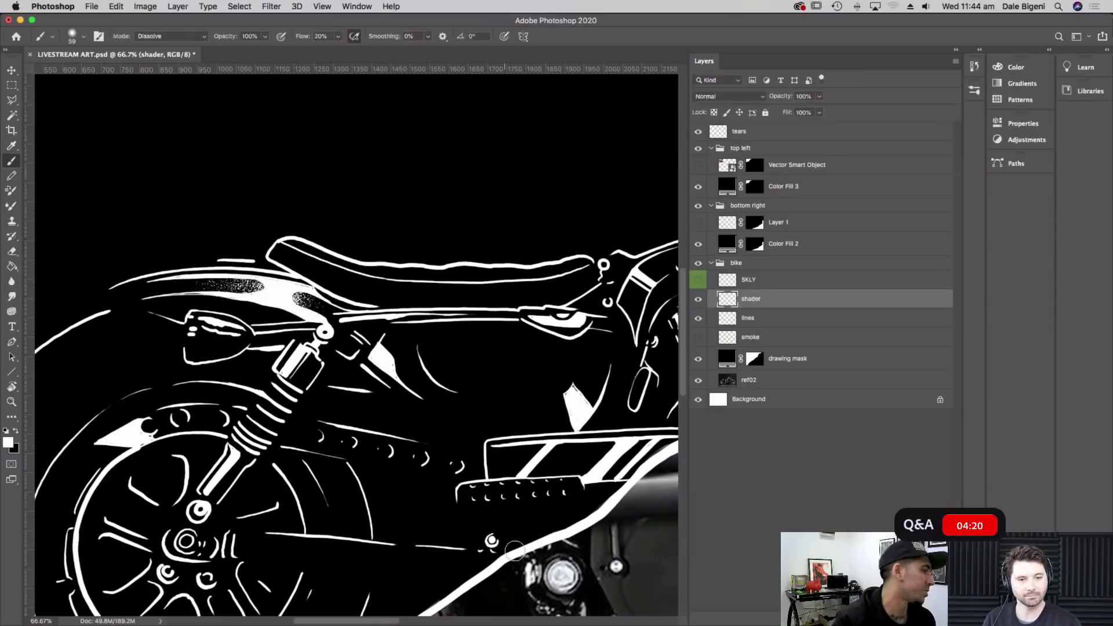
# Paint grainy white shading down the front end of the fuel tank, starting from its upper highlight
pyautogui.hscroll(-5, 514, 549)
pyautogui.scroll(2, 514, 550)
pyautogui.press('super+minus')
pyautogui.press('super+minus')
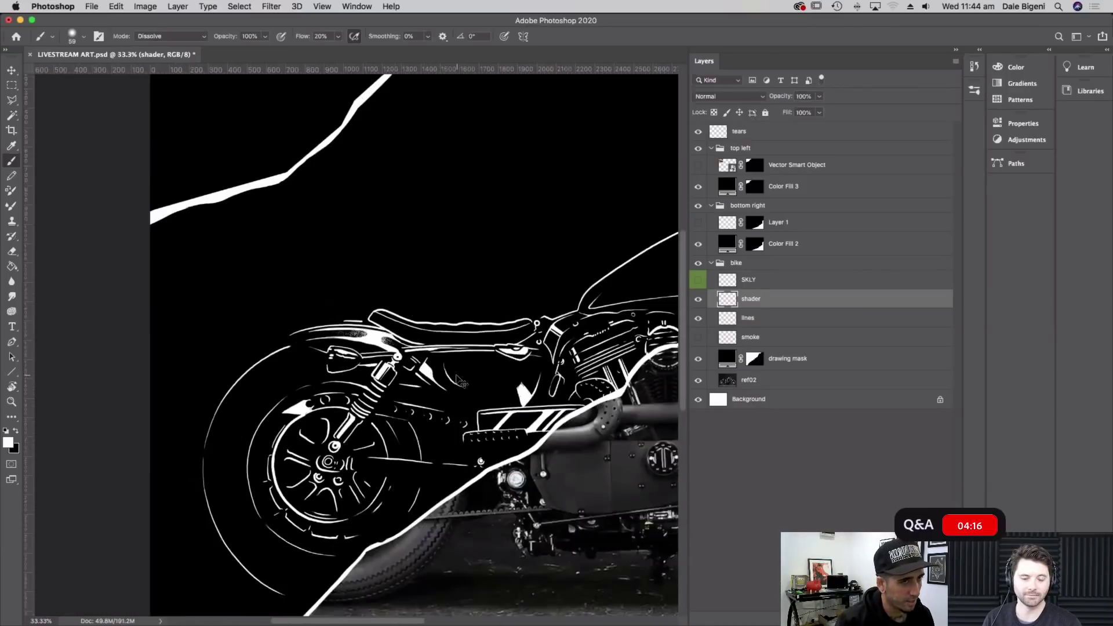
pyautogui.press('super+minus')
pyautogui.press('super+minus')
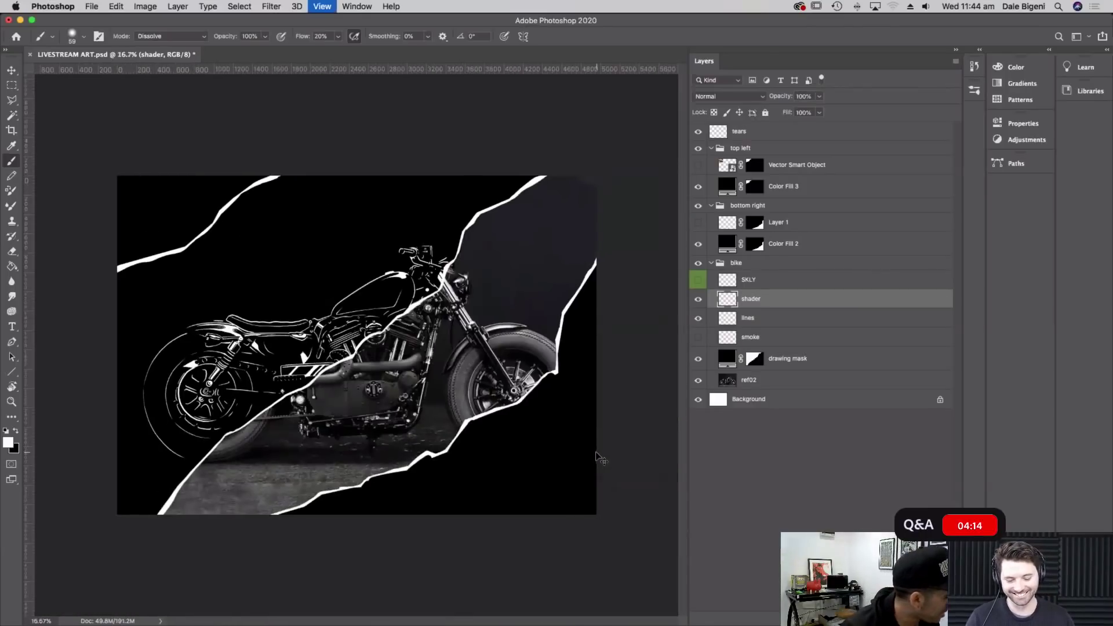
pyautogui.press('super+plus')
pyautogui.press('super+plus')
pyautogui.press('super+plus')
pyautogui.scroll(1, 487, 167)
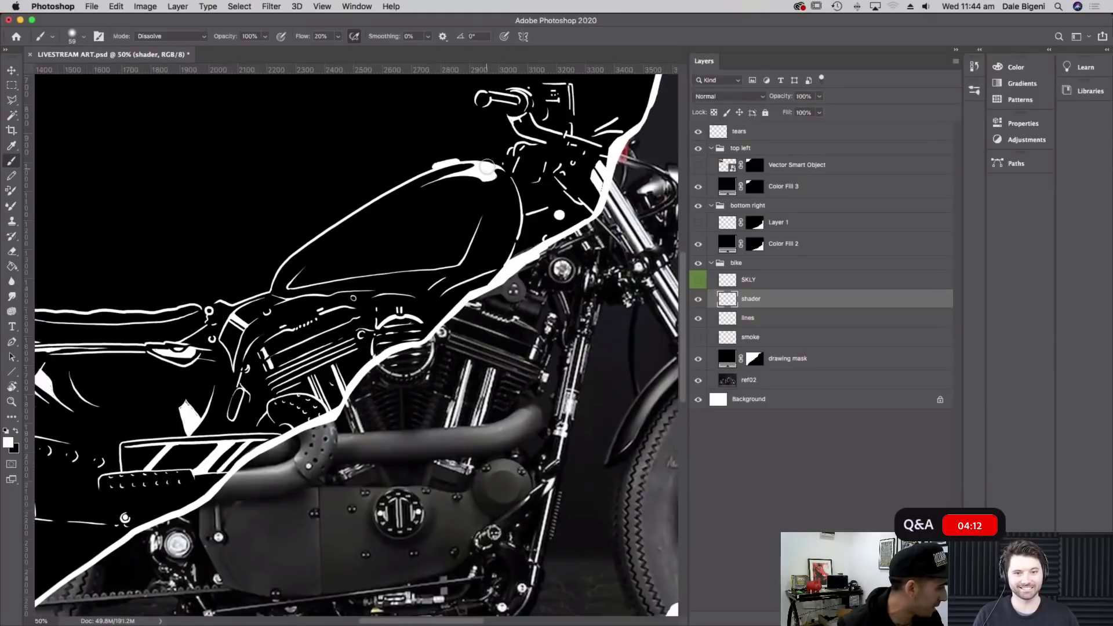
pyautogui.moveTo(488, 180)
pyautogui.mouseDown()
pyautogui.moveTo(498, 184)
pyautogui.moveTo(490, 206)
pyautogui.moveTo(504, 192)
pyautogui.moveTo(499, 177)
pyautogui.moveTo(510, 199)
pyautogui.moveTo(509, 235)
pyautogui.moveTo(500, 220)
pyautogui.moveTo(490, 235)
pyautogui.moveTo(484, 226)
pyautogui.mouseUp()
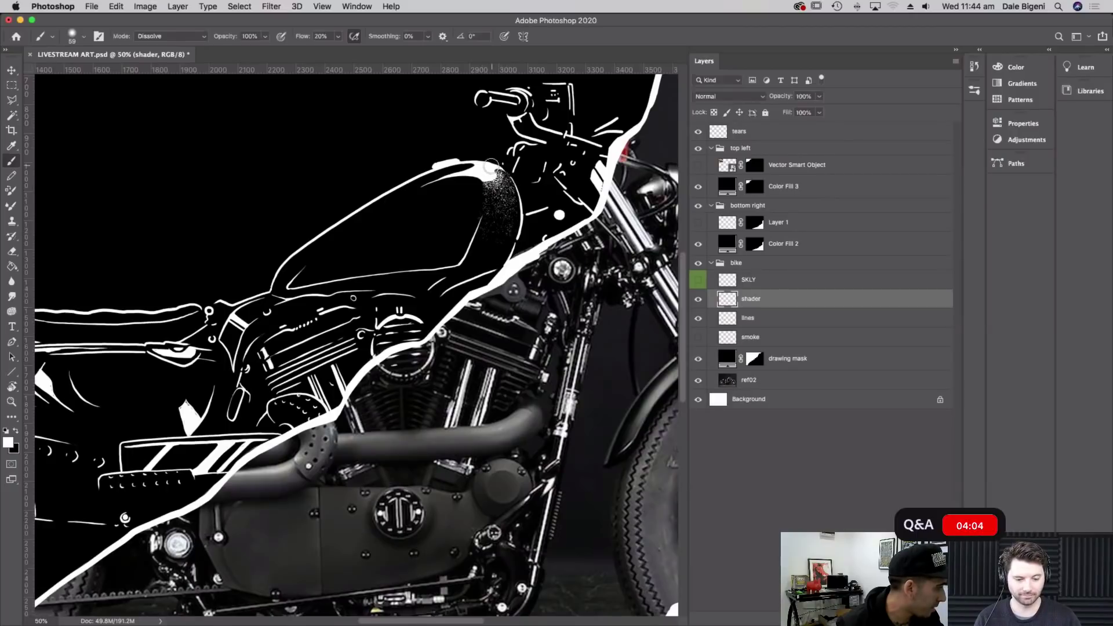
# Reduce the shader brush to 25 px and paint grainy white shading along the fuel tank's upper outline behind its solid highlight
pyautogui.press('r')
pyautogui.moveTo(491, 173)
pyautogui.mouseDown()
pyautogui.moveTo(566, 177)
pyautogui.moveTo(492, 134)
pyautogui.mouseUp()
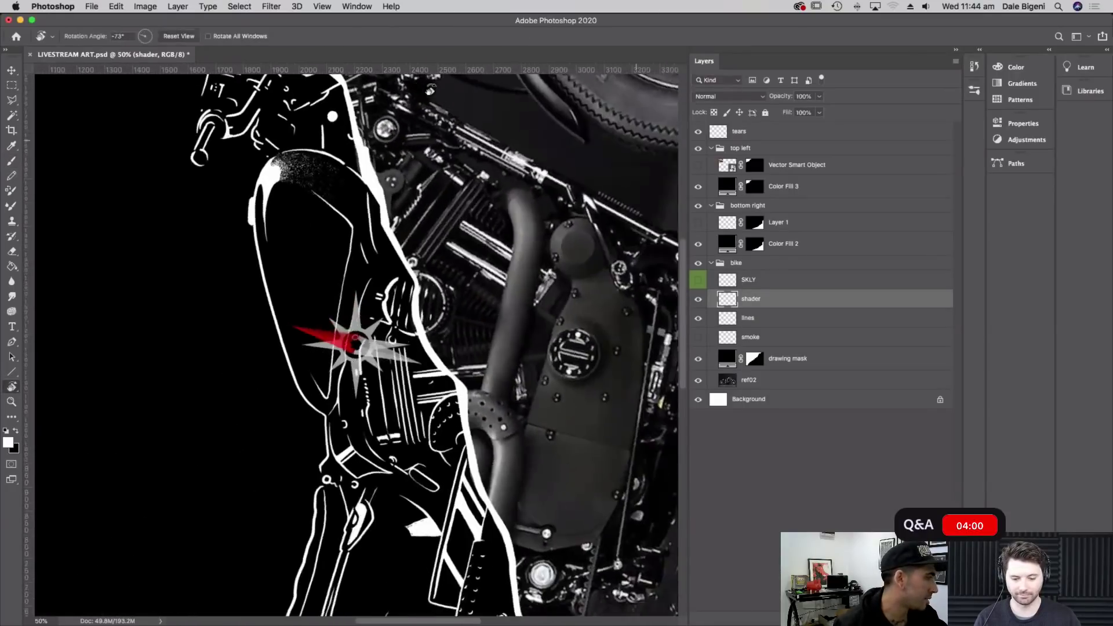
pyautogui.press('b')
pyautogui.click(72, 37)
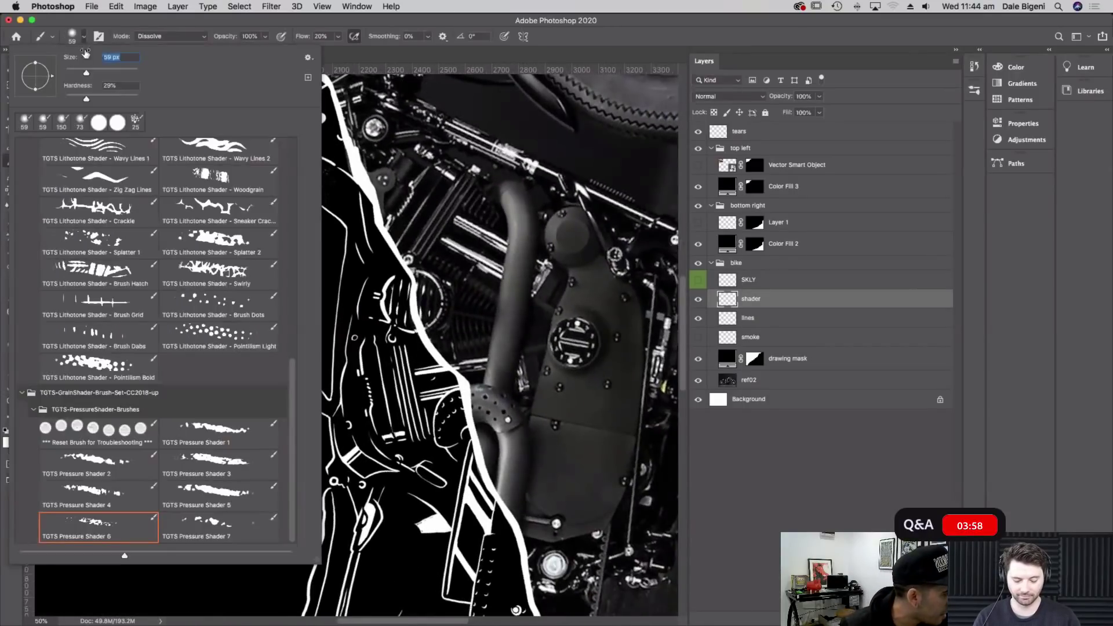
pyautogui.press('Return')
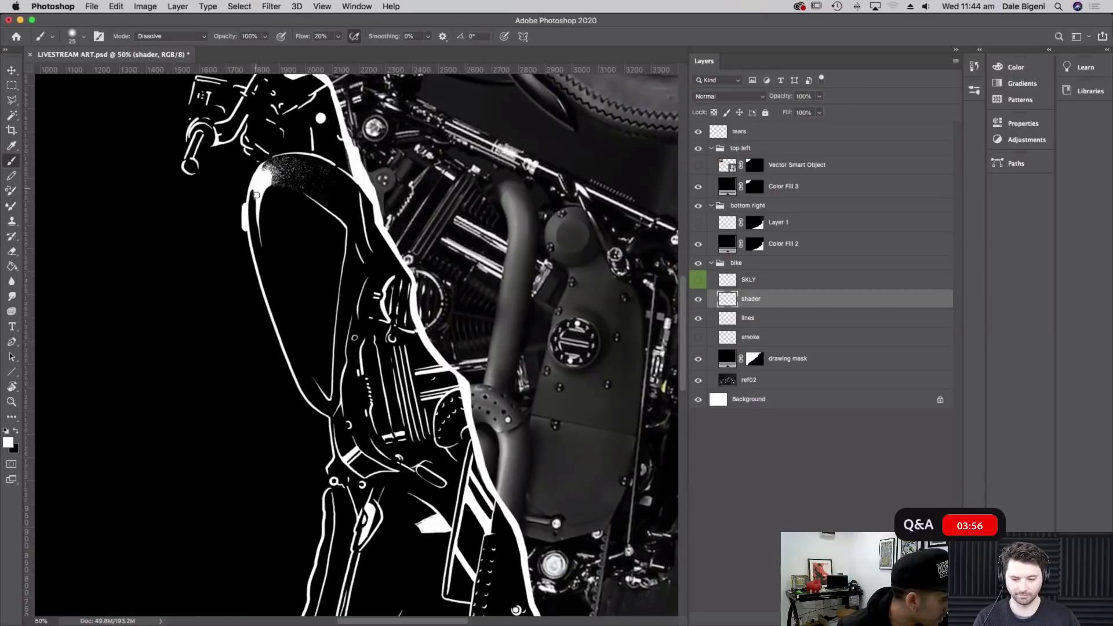
pyautogui.moveTo(254, 197); pyautogui.dragTo(255, 212)
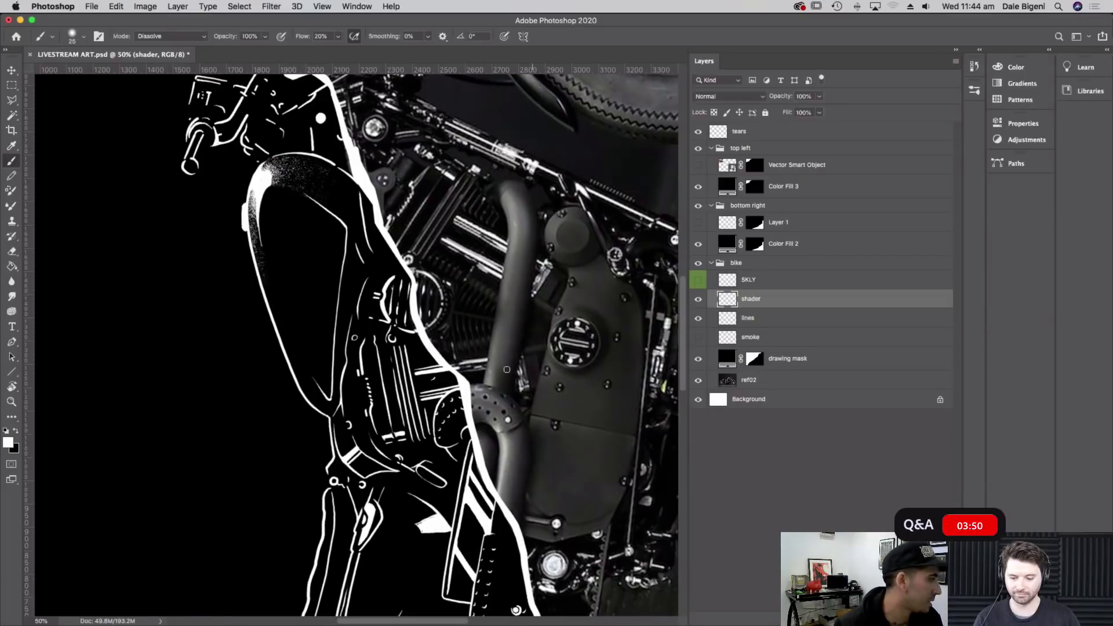
# Paint grainy white shading at the base of the engine's fins and between the white stripes on the exhaust, redoing one stroke
pyautogui.press('r')
pyautogui.press('Escape')
pyautogui.moveTo(576, 464); pyautogui.dragTo(420, 319)
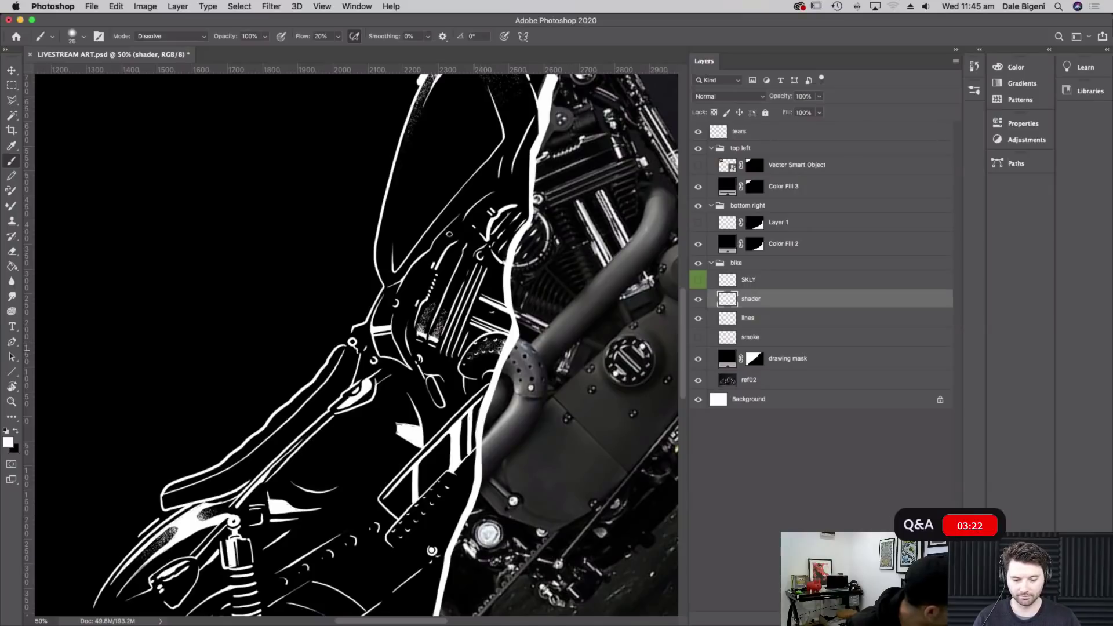
pyautogui.scroll(-3, 543, 352)
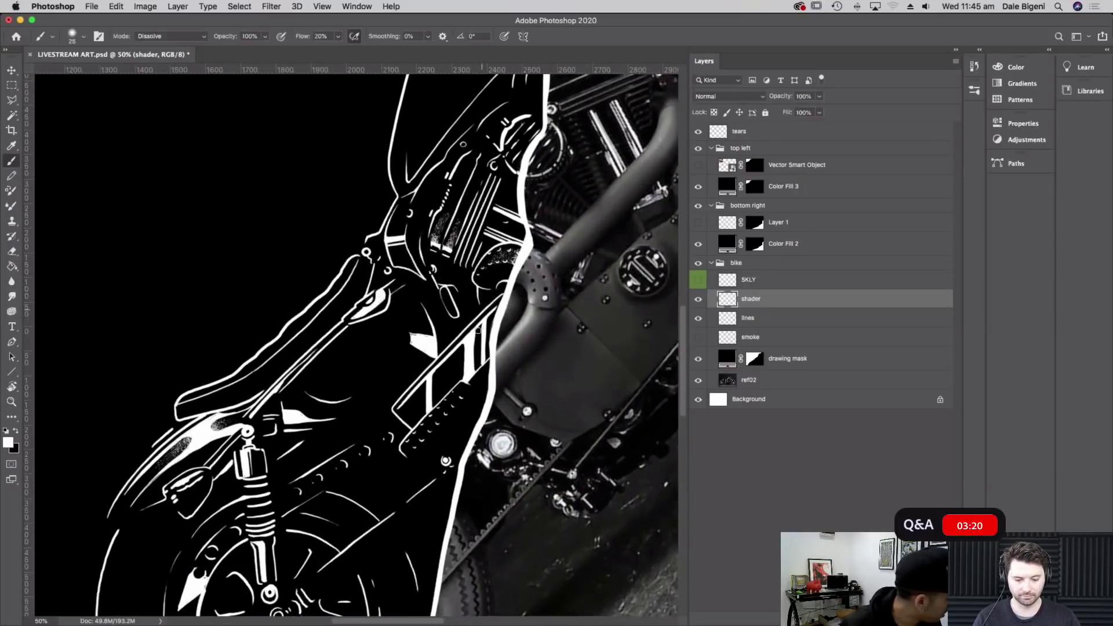
pyautogui.moveTo(464, 354)
pyautogui.mouseDown()
pyautogui.moveTo(429, 444)
pyautogui.moveTo(426, 378)
pyautogui.moveTo(413, 426)
pyautogui.mouseUp()
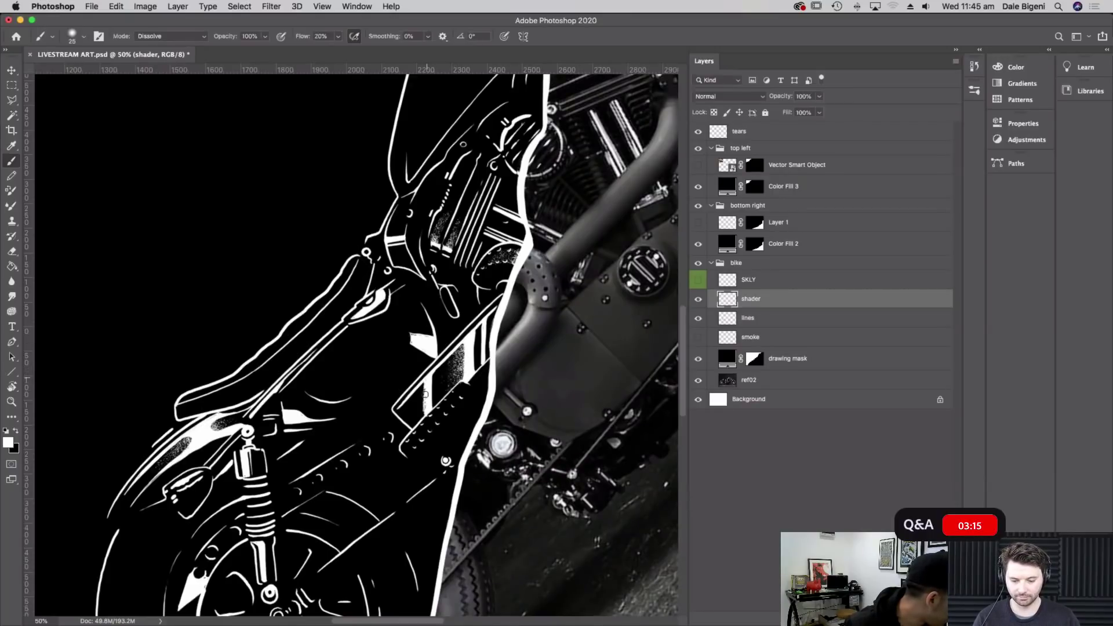
pyautogui.press('super+z')
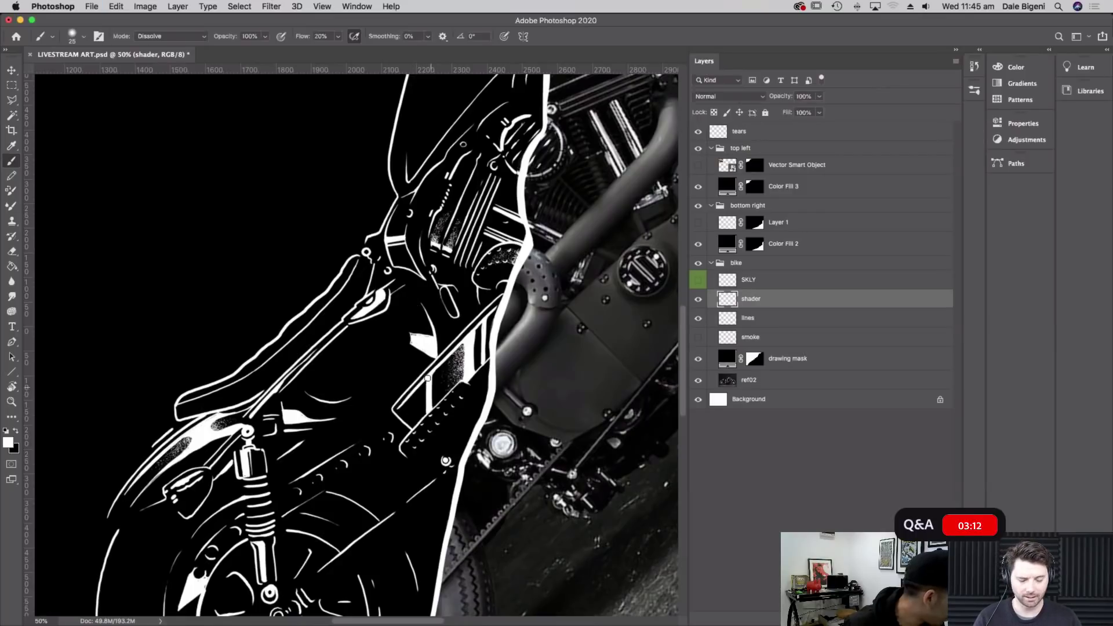
pyautogui.moveTo(425, 399)
pyautogui.mouseDown()
pyautogui.moveTo(424, 413)
pyautogui.moveTo(422, 386)
pyautogui.moveTo(418, 420)
pyautogui.mouseUp()
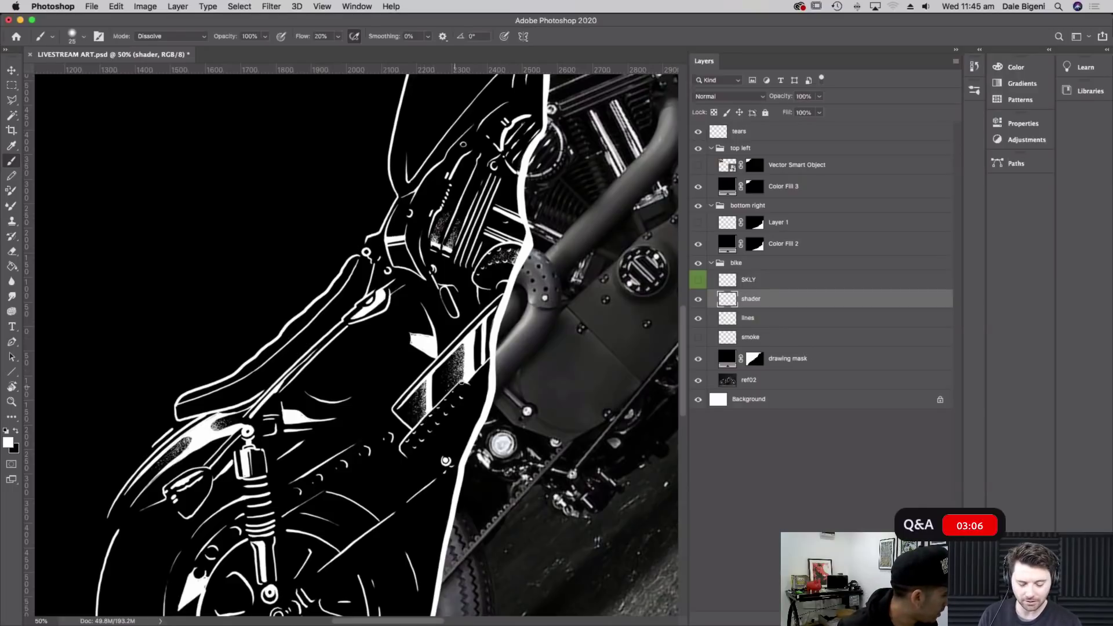
# Paint grainy white shading fading out from the two solid white highlights on the bodywork beneath the seat
pyautogui.hscroll(-3, 457, 331)
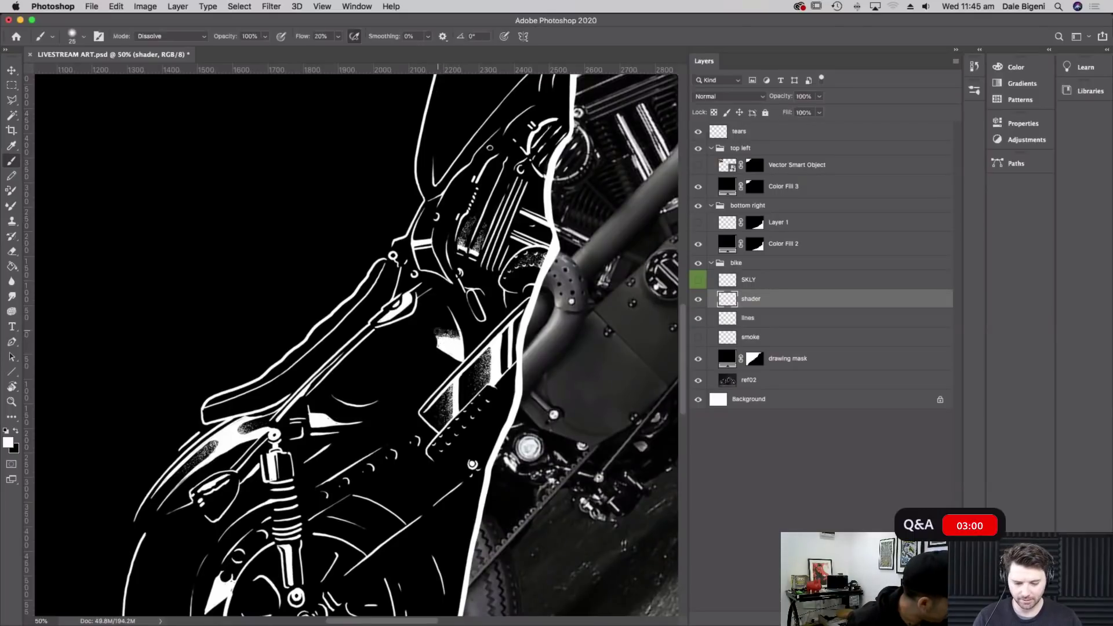
pyautogui.moveTo(446, 328); pyautogui.dragTo(440, 302)
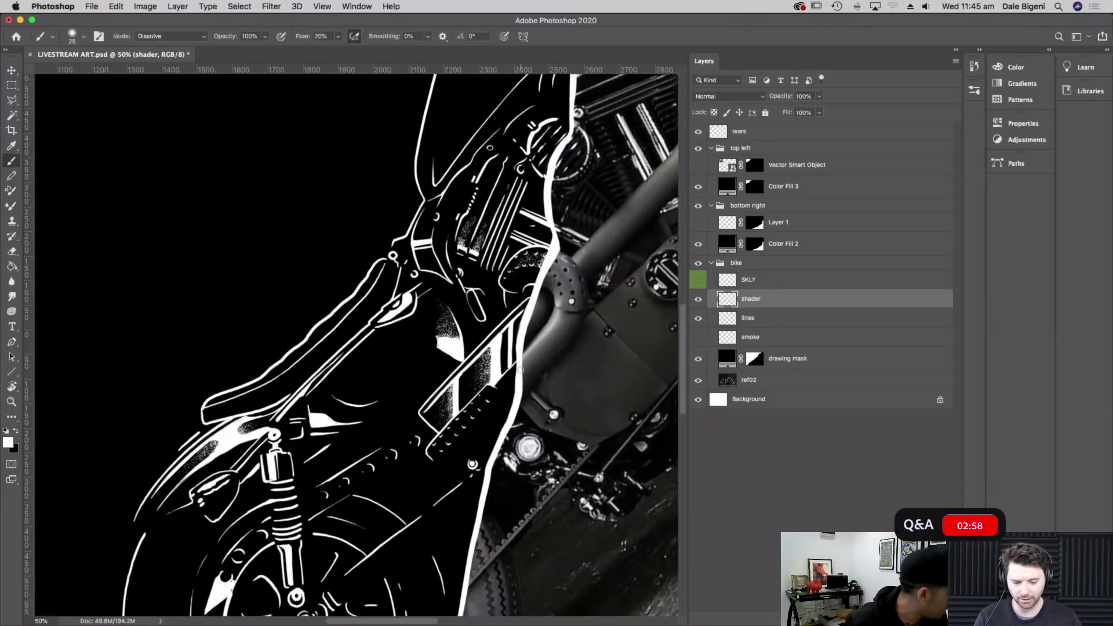
pyautogui.press('r')
pyautogui.moveTo(582, 364)
pyautogui.mouseDown()
pyautogui.moveTo(376, 168)
pyautogui.moveTo(188, 300)
pyautogui.moveTo(272, 394)
pyautogui.moveTo(373, 459)
pyautogui.moveTo(481, 412)
pyautogui.moveTo(302, 404)
pyautogui.mouseUp()
pyautogui.press('b')
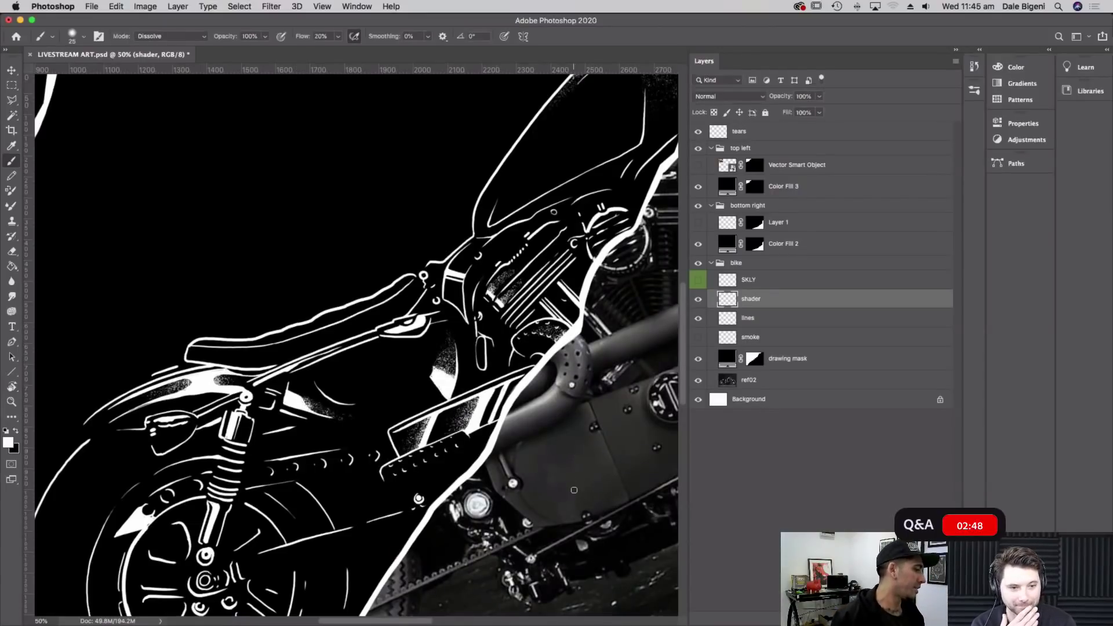
# Switch the paint colour to black and break up the solid white of the rear shock absorber with grain
pyautogui.hscroll(-10, 574, 489)
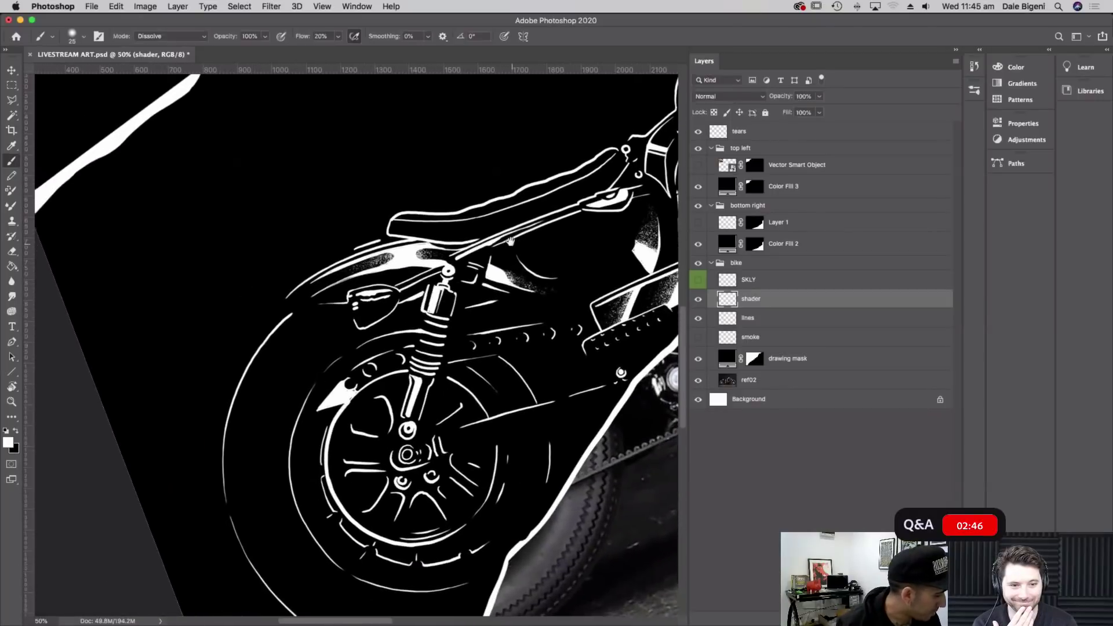
pyautogui.scroll(2, 595, 475)
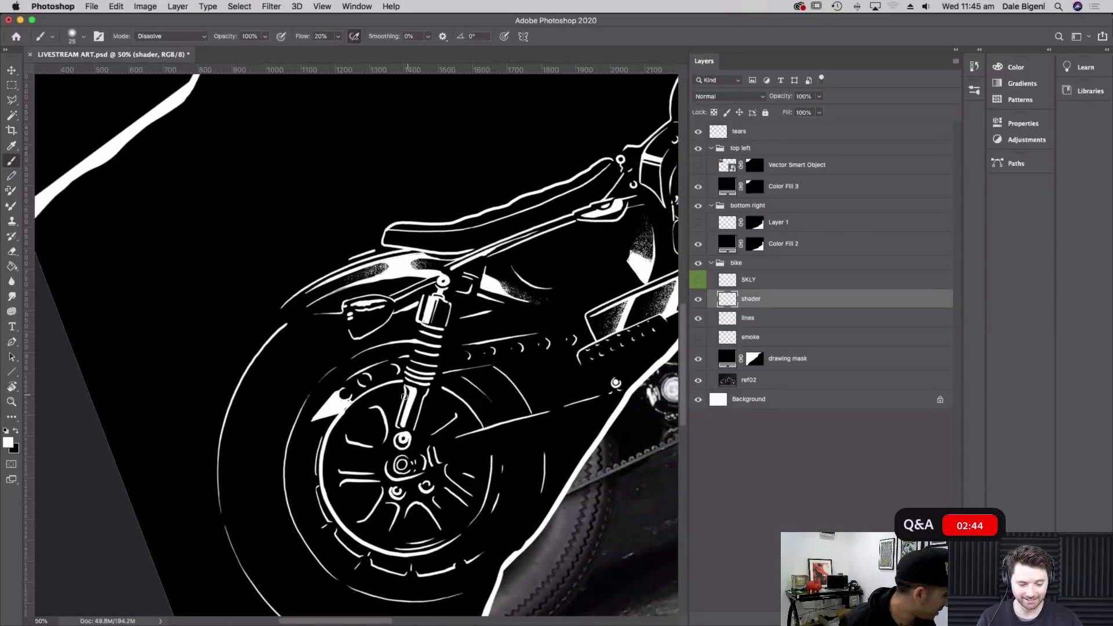
pyautogui.press('x')
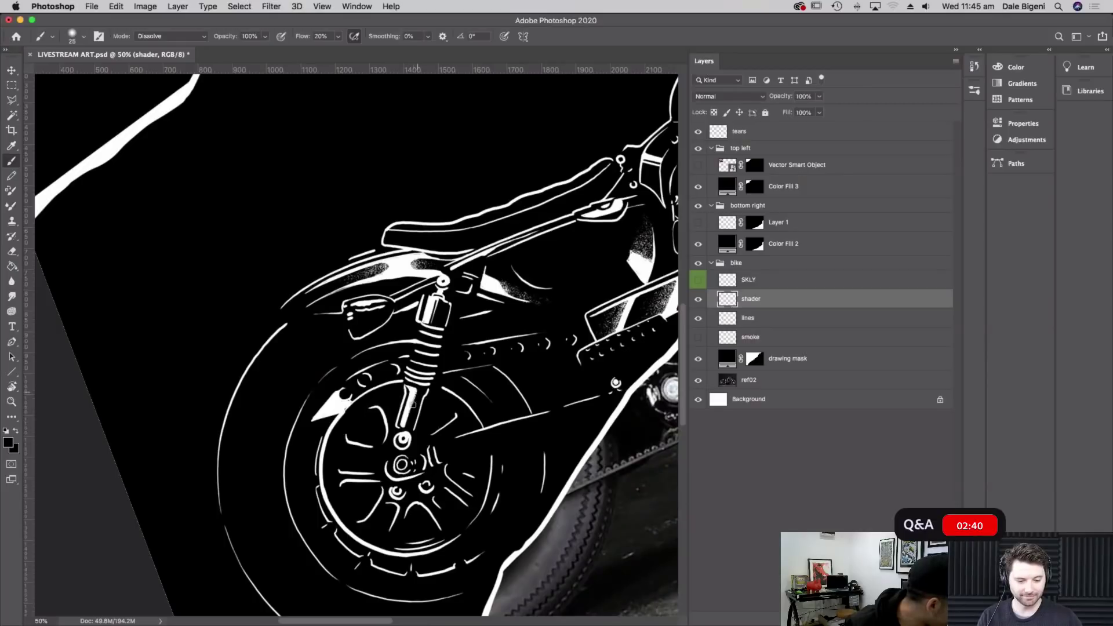
pyautogui.moveTo(414, 393)
pyautogui.mouseDown()
pyautogui.moveTo(409, 406)
pyautogui.moveTo(410, 394)
pyautogui.mouseUp()
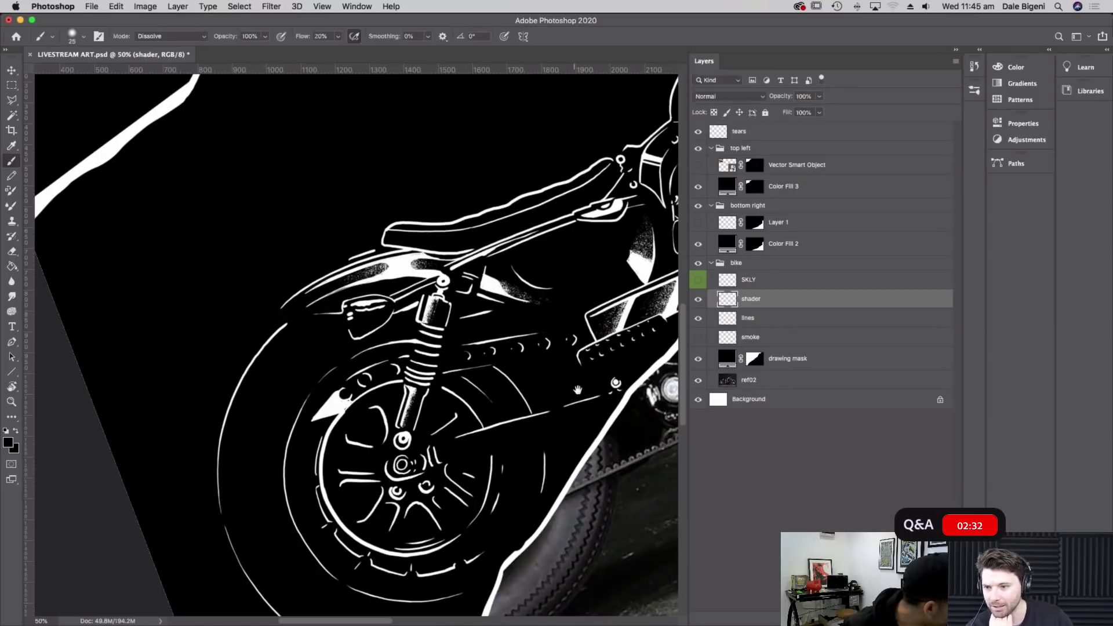
# Switch the paint colour back to white and add grainy shading to the rear light beside the fender
pyautogui.scroll(3, 561, 331)
pyautogui.hscroll(2, 560, 331)
pyautogui.press('r')
pyautogui.moveTo(573, 444); pyautogui.dragTo(406, 139)
pyautogui.press('x')
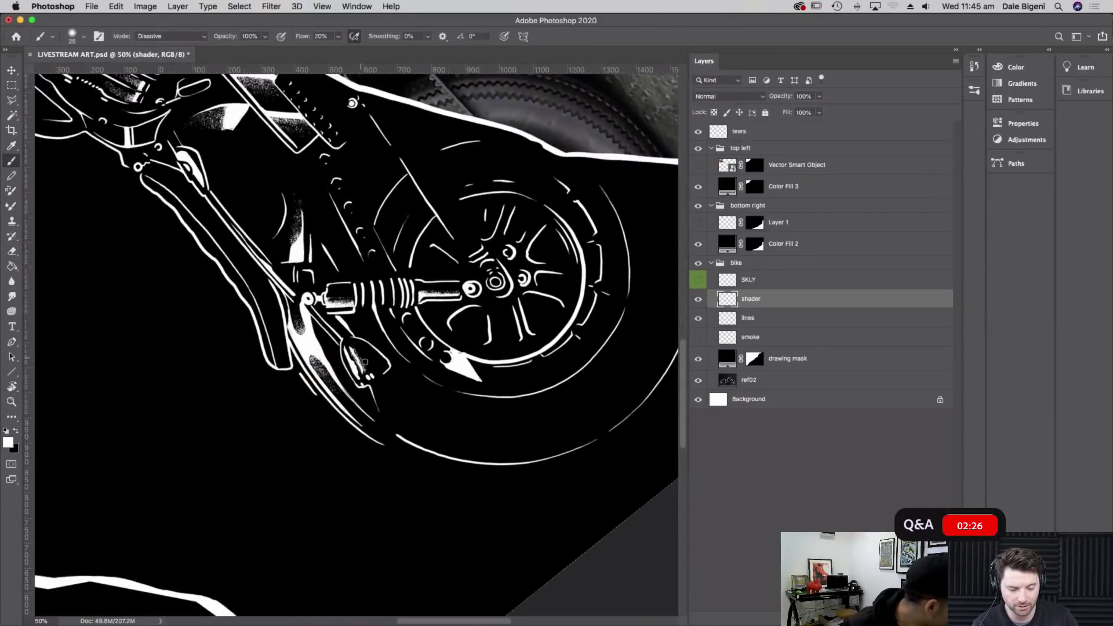
pyautogui.press('Escape')
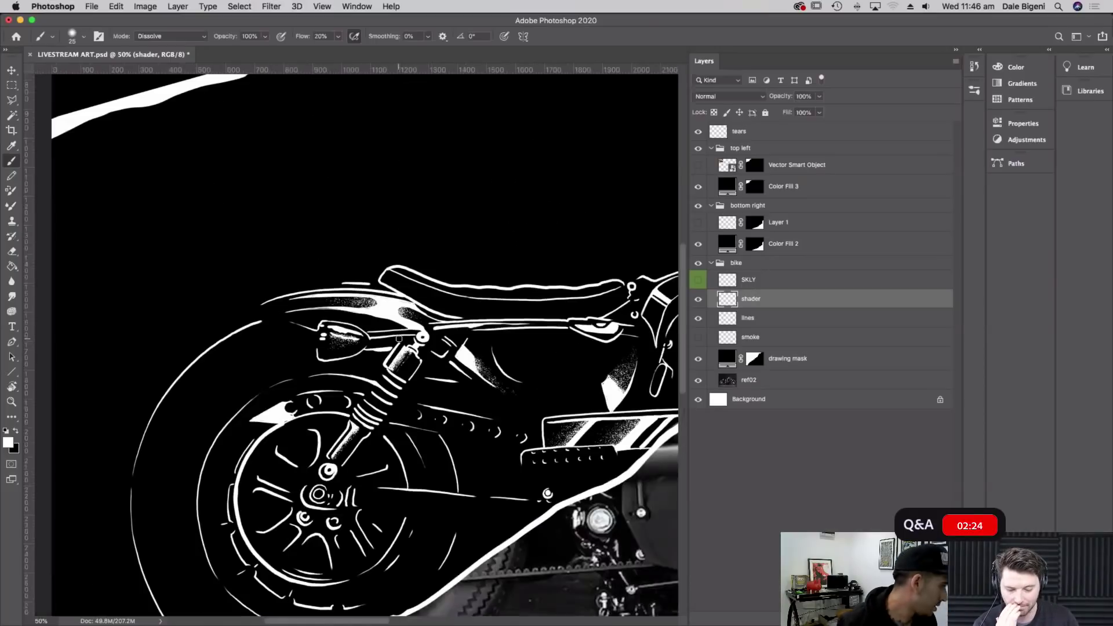
# Lower the drawing mask layer's opacity to 66% to reveal the reference photo beneath the line art
pyautogui.moveTo(514, 405); pyautogui.dragTo(572, 306)
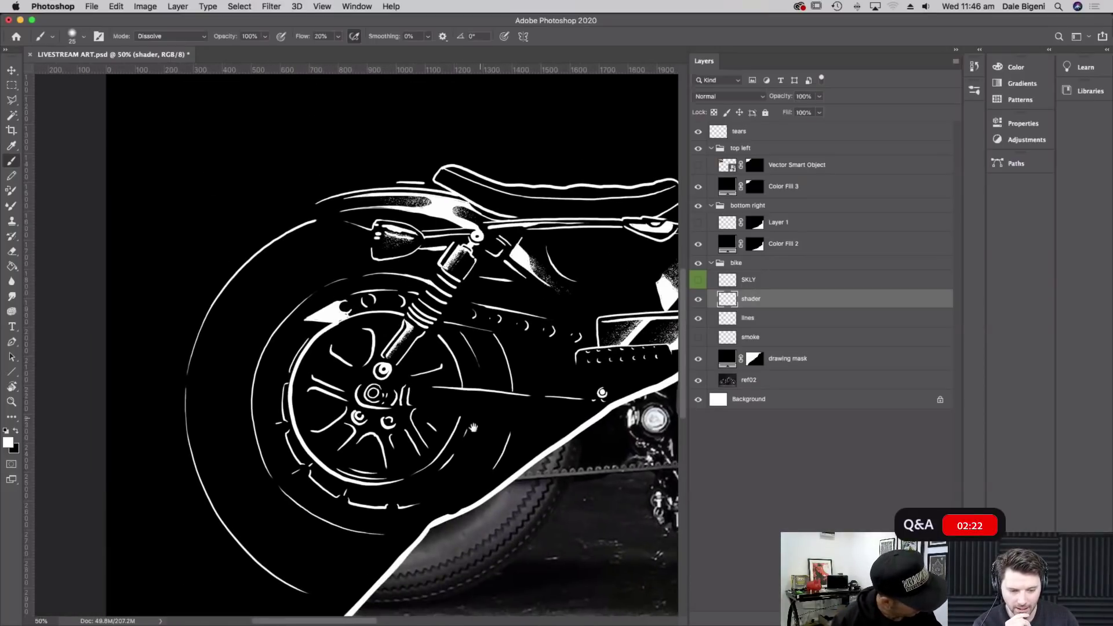
pyautogui.click(781, 361)
pyautogui.click(819, 96)
pyautogui.moveTo(818, 110); pyautogui.dragTo(801, 110)
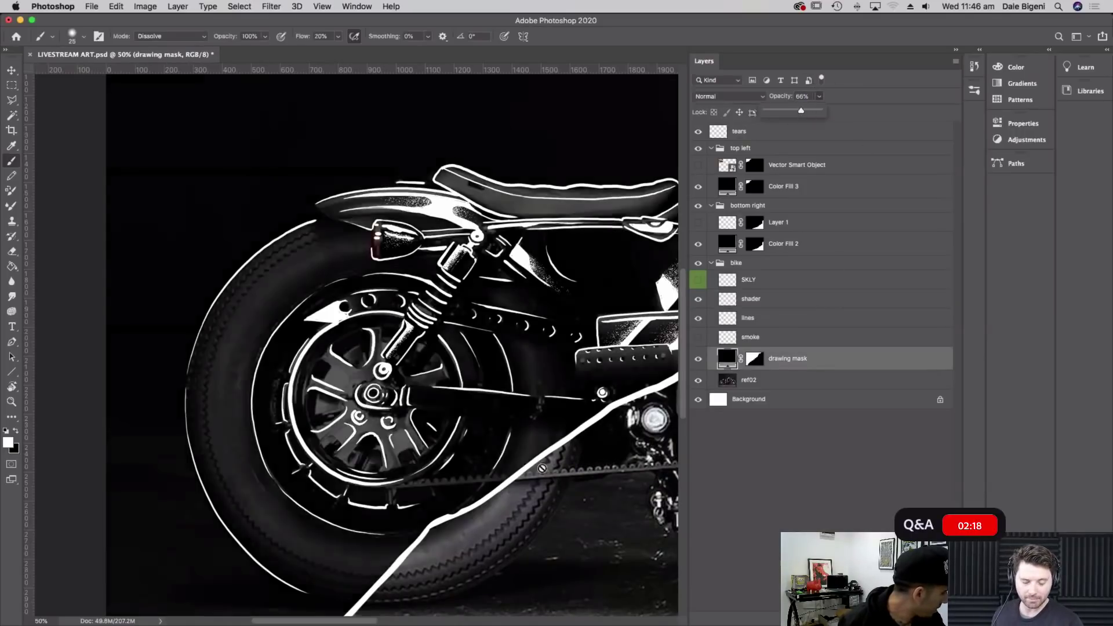
# Choose the TGTS Lithotone Shader - Pointillism Light brush for texturing the motorcycle seat
pyautogui.press('r')
pyautogui.moveTo(525, 406)
pyautogui.mouseDown()
pyautogui.moveTo(553, 316)
pyautogui.moveTo(546, 286)
pyautogui.moveTo(549, 378)
pyautogui.moveTo(552, 347)
pyautogui.moveTo(519, 242)
pyautogui.mouseUp()
pyautogui.press('b')
pyautogui.moveTo(475, 212); pyautogui.dragTo(590, 469)
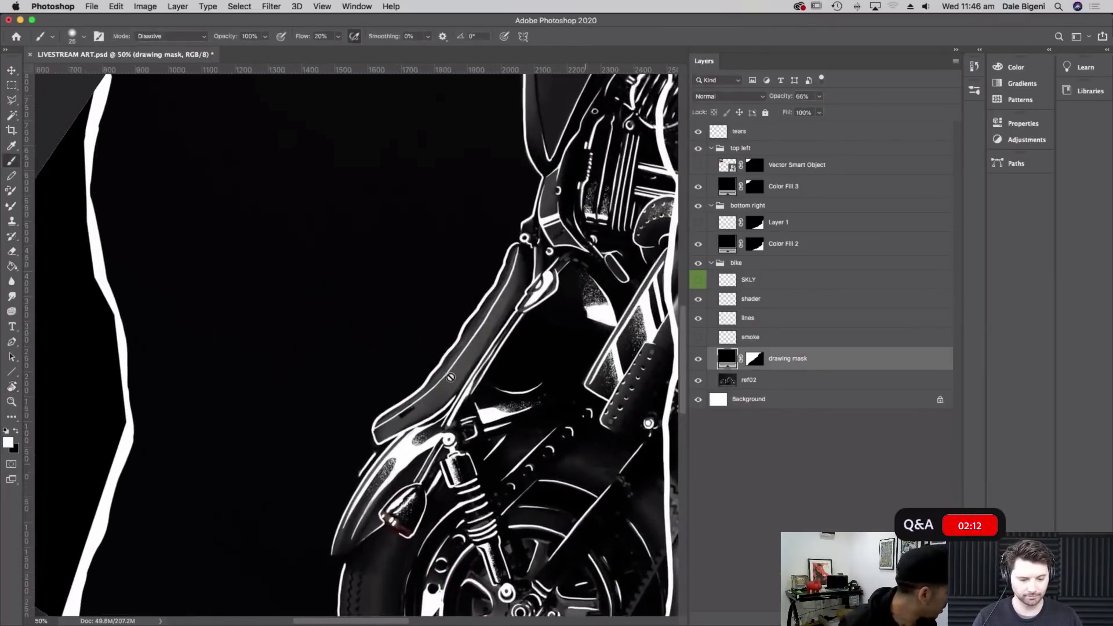
pyautogui.click(83, 34)
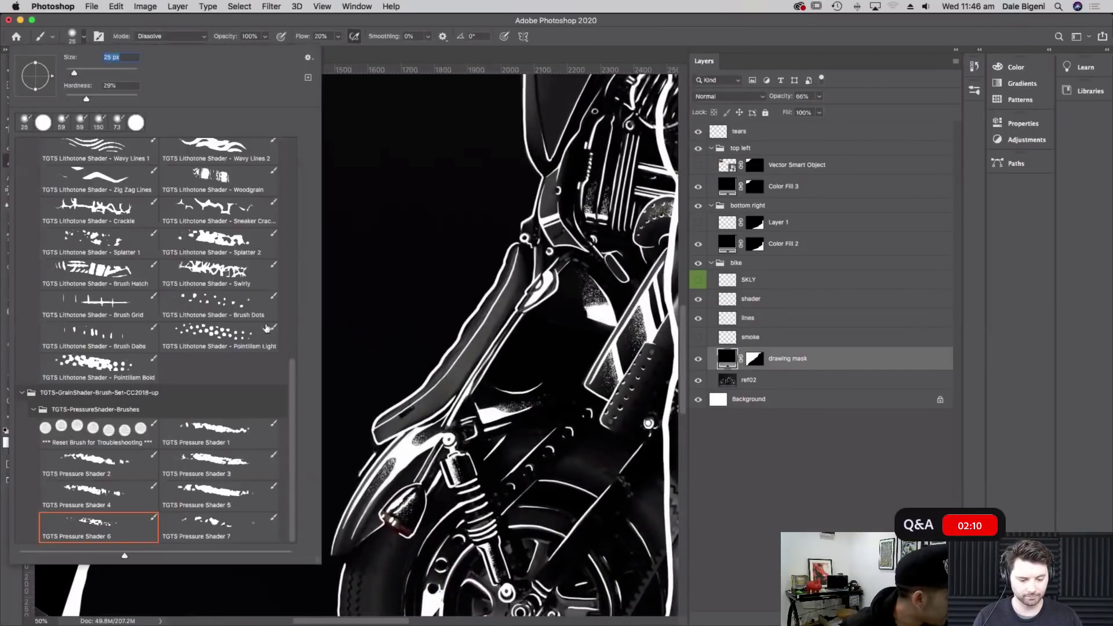
pyautogui.scroll(1, 289, 376)
pyautogui.scroll(2, 293, 322)
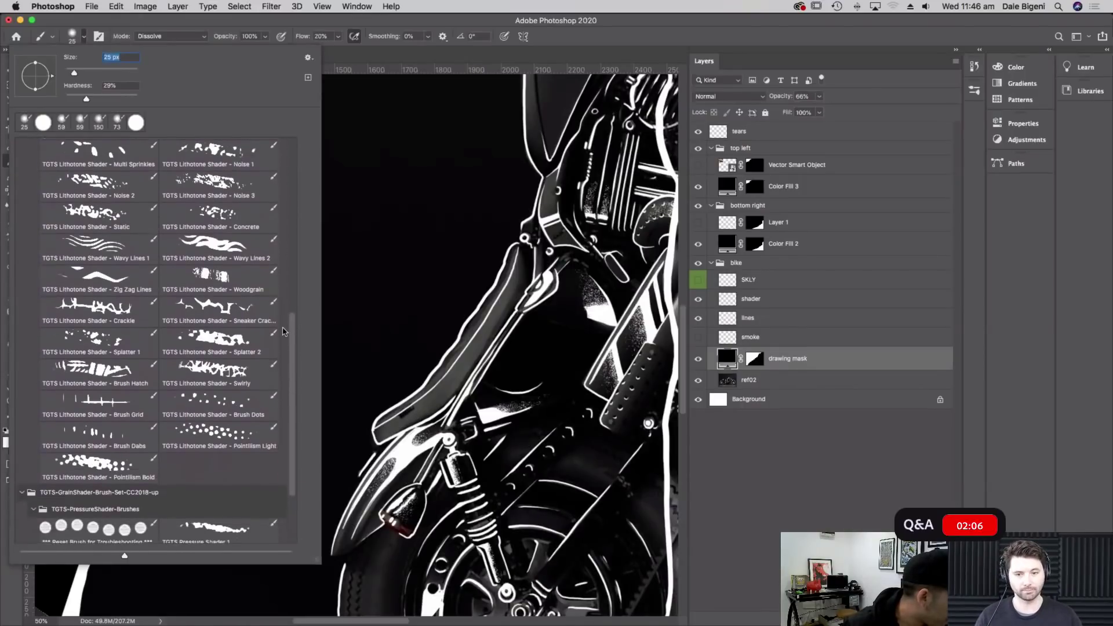
pyautogui.scroll(-4, 280, 342)
pyautogui.scroll(-1, 277, 352)
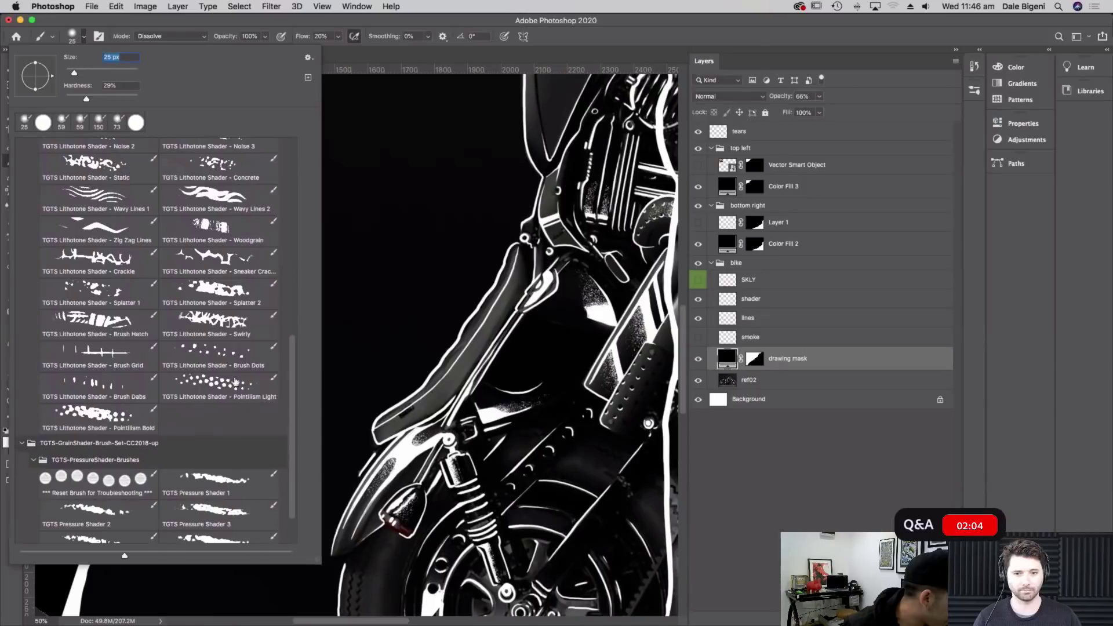
pyautogui.click(243, 385)
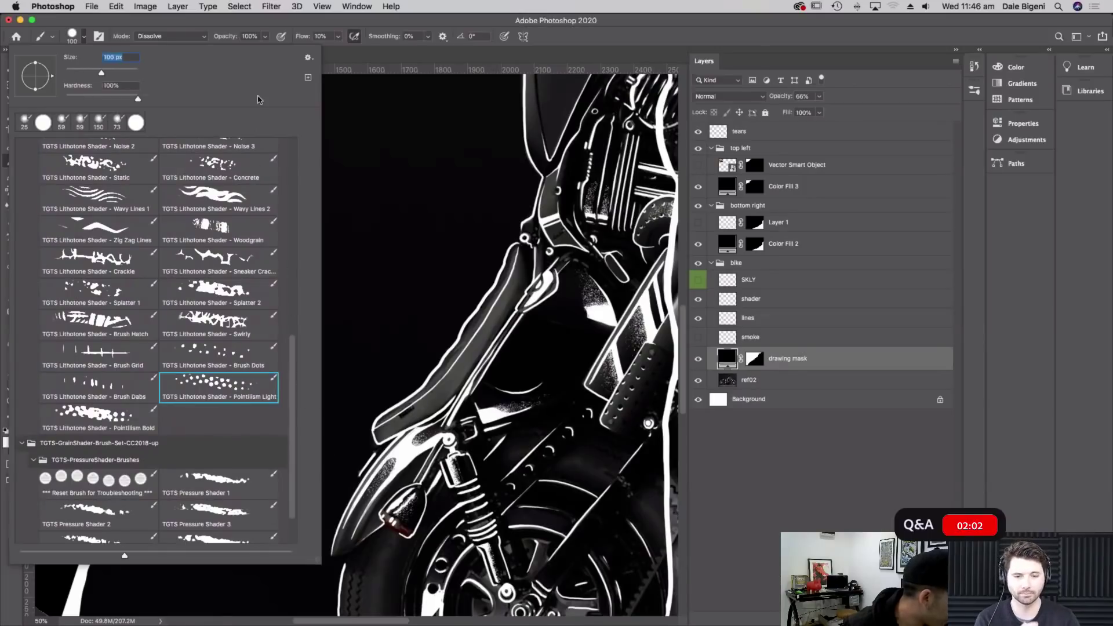
# Create a new layer above the shader layer and fill the whole seat with a white stippled dot texture
pyautogui.click(788, 309)
pyautogui.hotkey('ctrl', 'alt', 'shift', 'n')
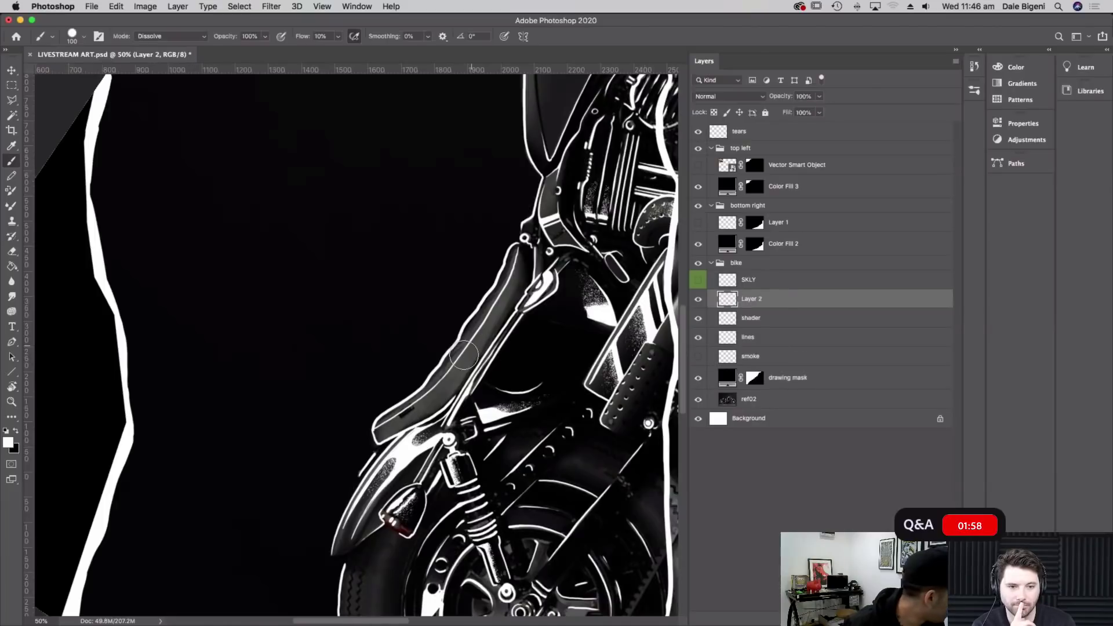
pyautogui.moveTo(470, 351)
pyautogui.mouseDown()
pyautogui.moveTo(519, 257)
pyautogui.moveTo(456, 368)
pyautogui.moveTo(427, 404)
pyautogui.moveTo(379, 432)
pyautogui.mouseUp()
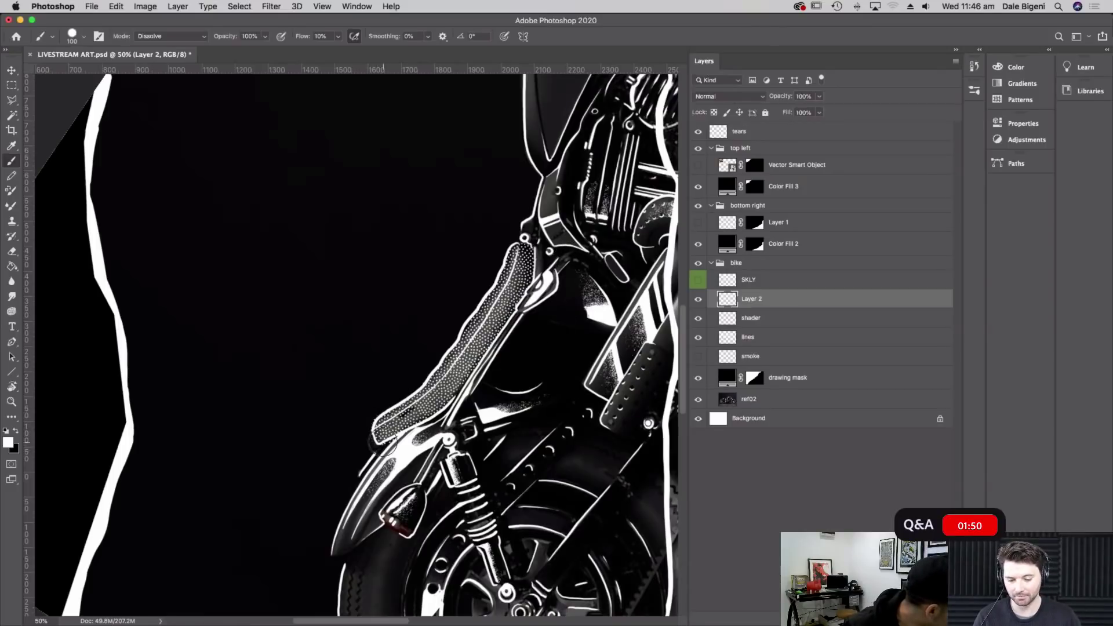
# Restore the drawing mask layer to full opacity to hide the reference photo behind the line art
pyautogui.scroll(2, 380, 452)
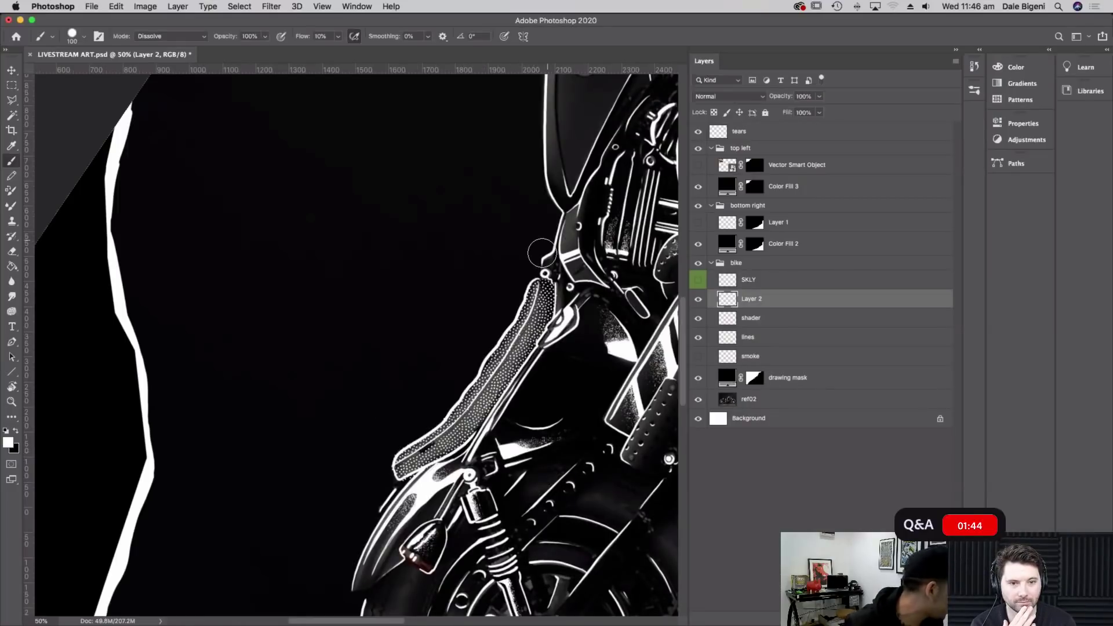
pyautogui.press('Escape')
pyautogui.press('super+minus')
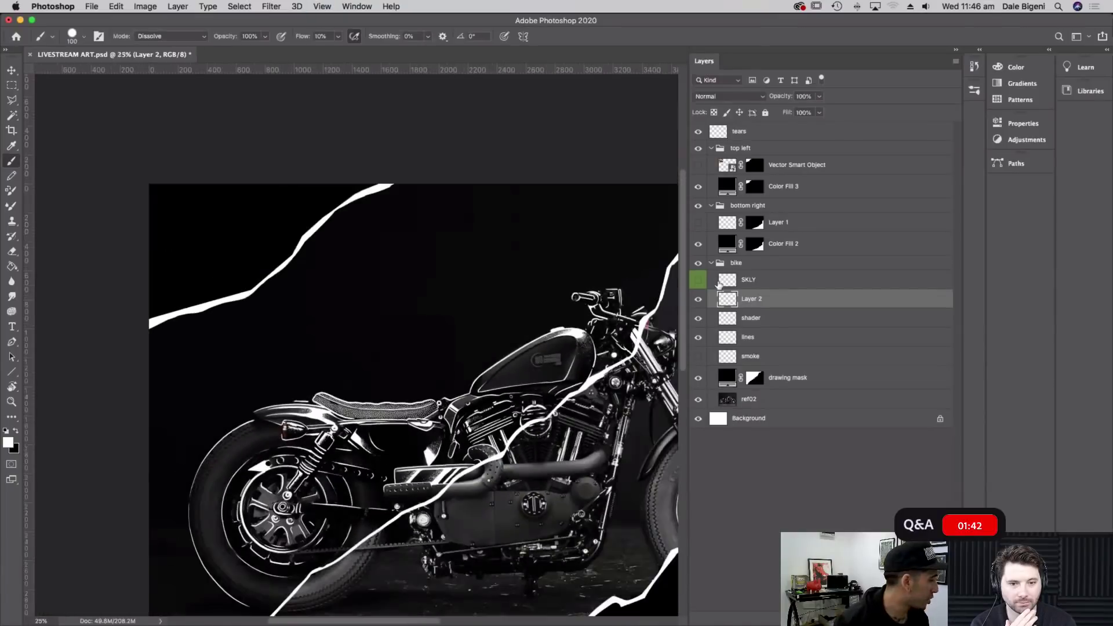
pyautogui.click(784, 379)
pyautogui.click(819, 96)
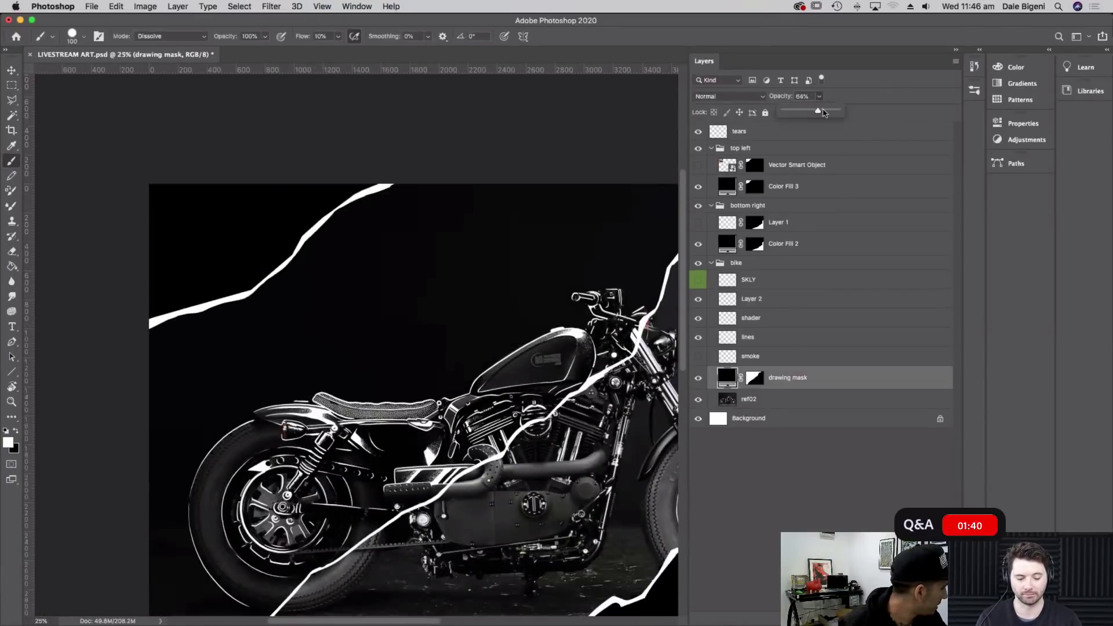
pyautogui.moveTo(820, 110); pyautogui.dragTo(839, 111)
# Switch back to the TGTS Pressure Shader 6 brush for shading around the fuel tank
pyautogui.moveTo(574, 376); pyautogui.dragTo(535, 186)
pyautogui.press('r')
pyautogui.press('b')
pyautogui.scroll(5, 534, 187)
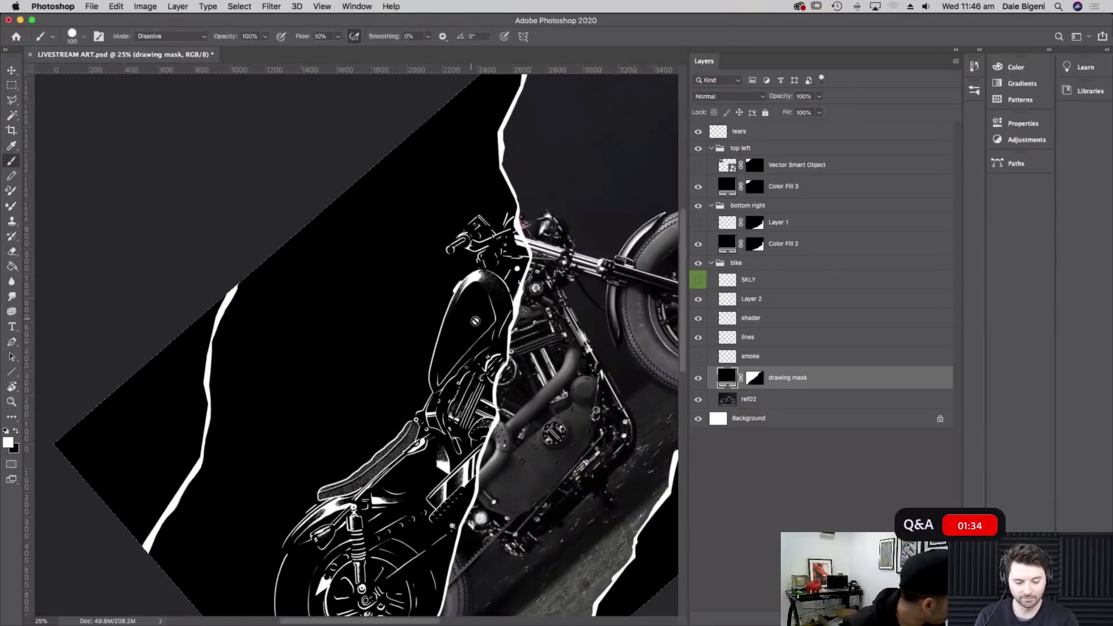
pyautogui.press('super+equal')
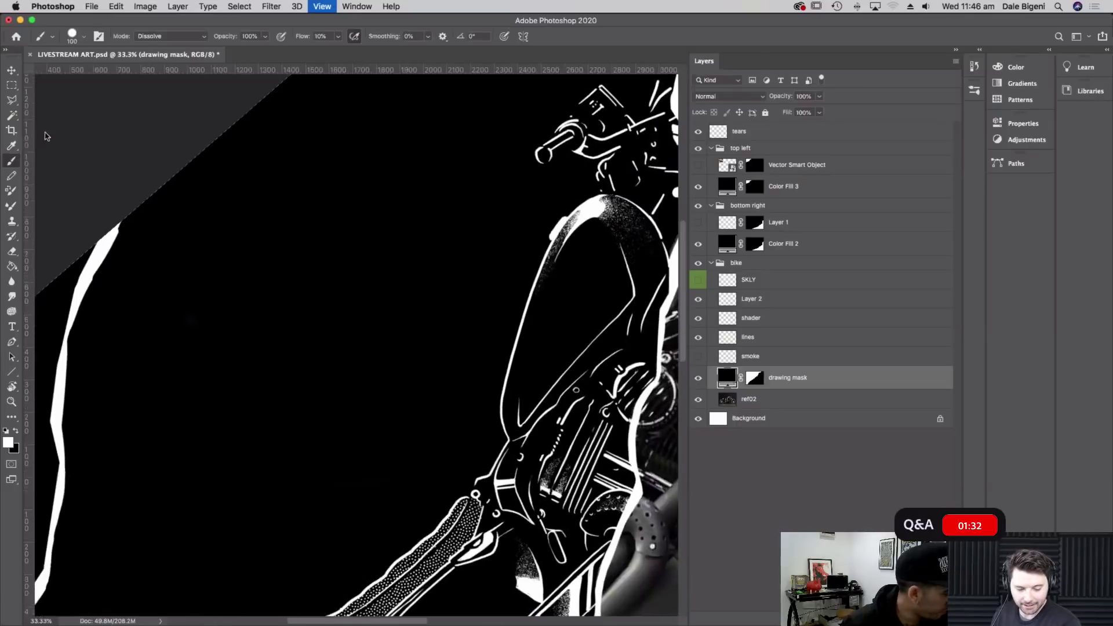
pyautogui.click(80, 37)
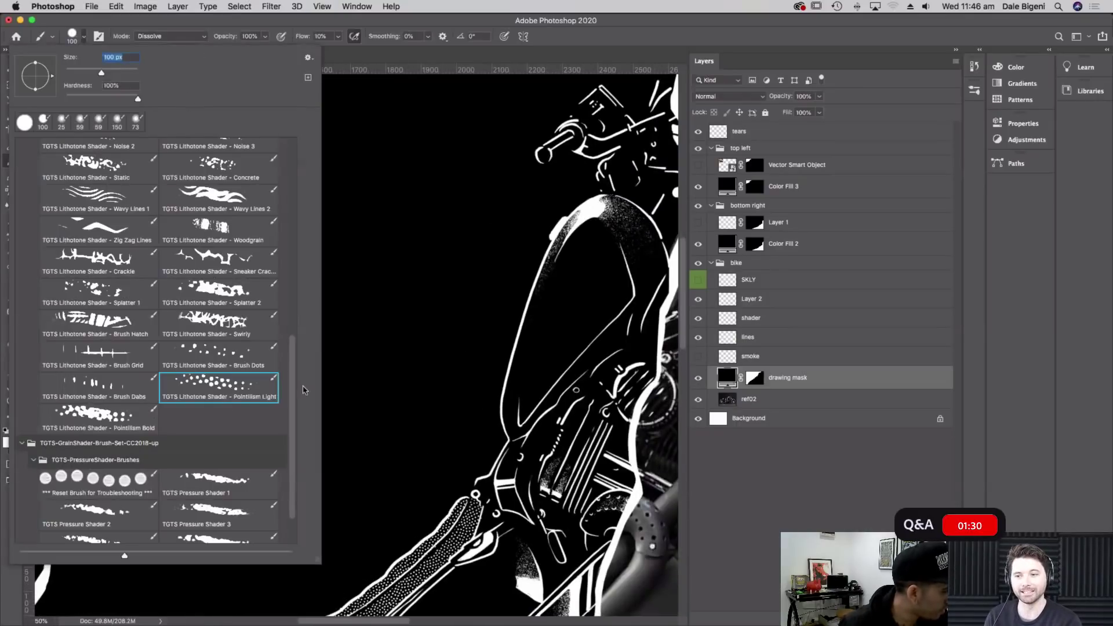
pyautogui.scroll(-2, 295, 425)
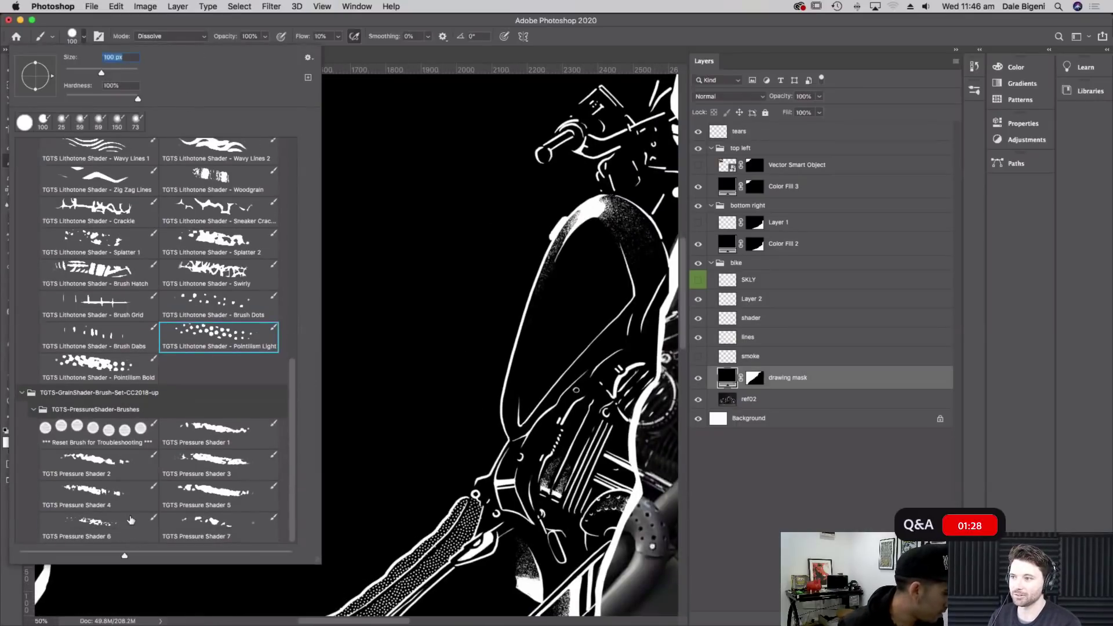
pyautogui.click(120, 540)
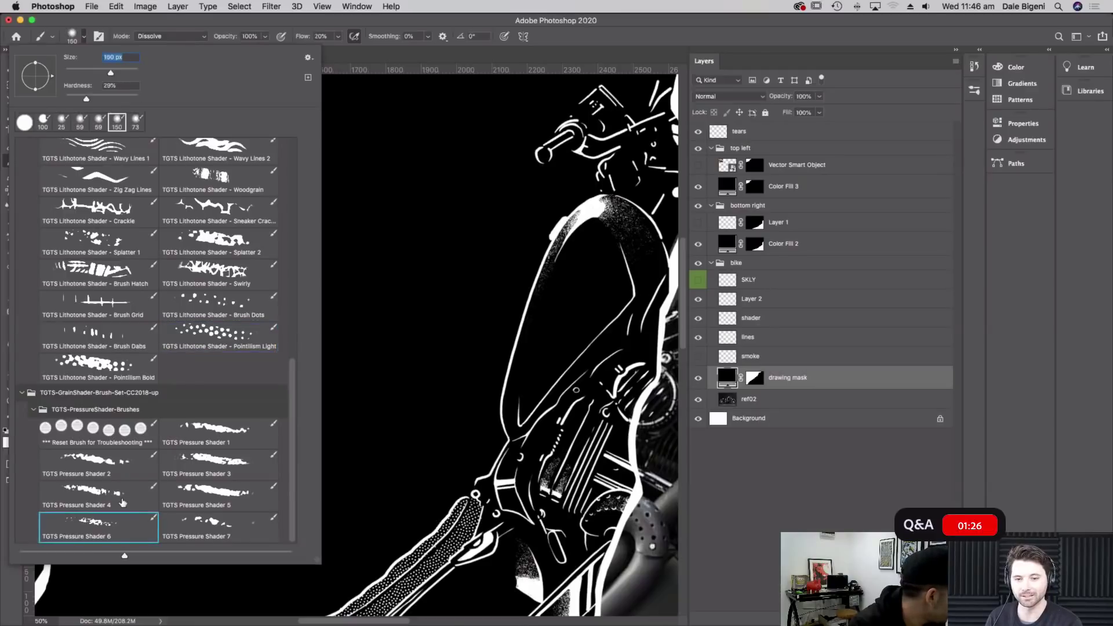
# Set the Pressure Shader 6 brush's texture scale to 10% for a finer grain
pyautogui.click(74, 40)
pyautogui.click(100, 38)
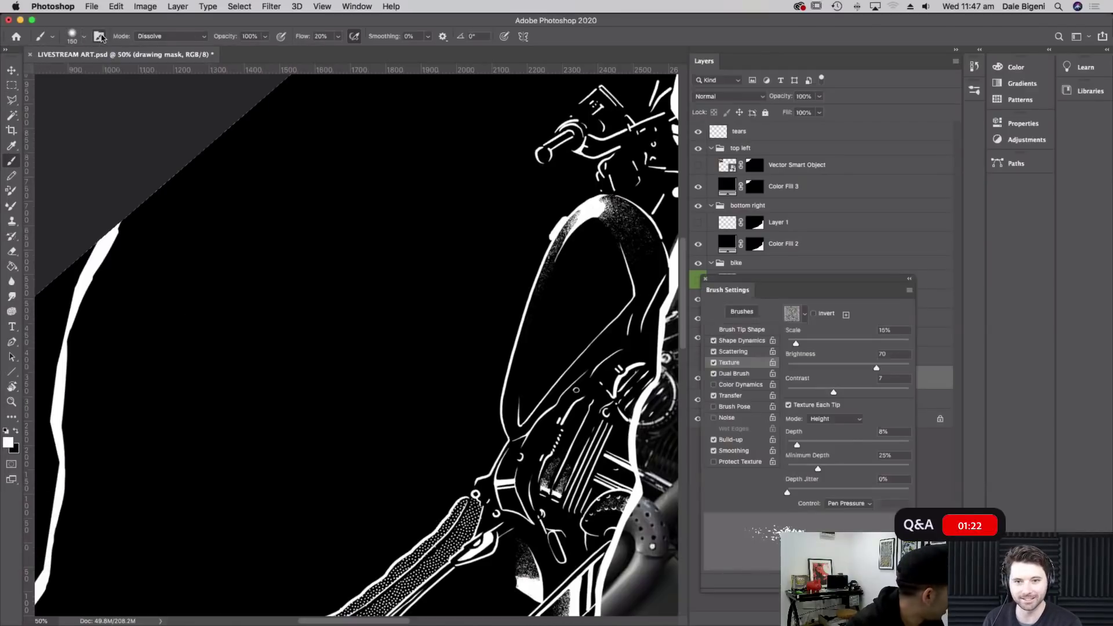
pyautogui.moveTo(795, 344); pyautogui.dragTo(793, 344)
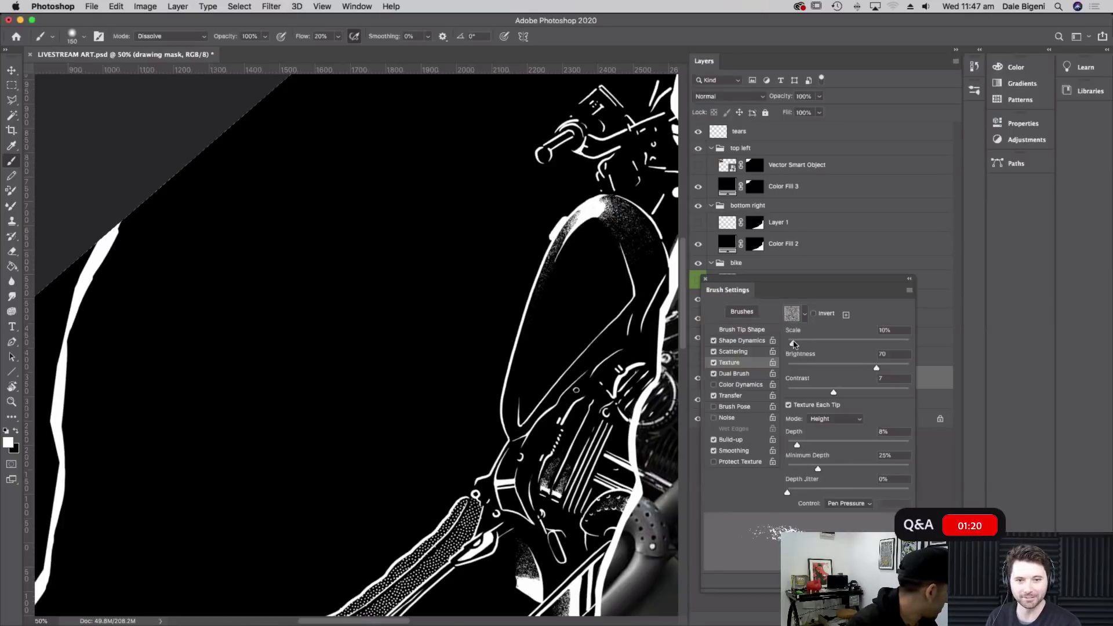
pyautogui.click(705, 279)
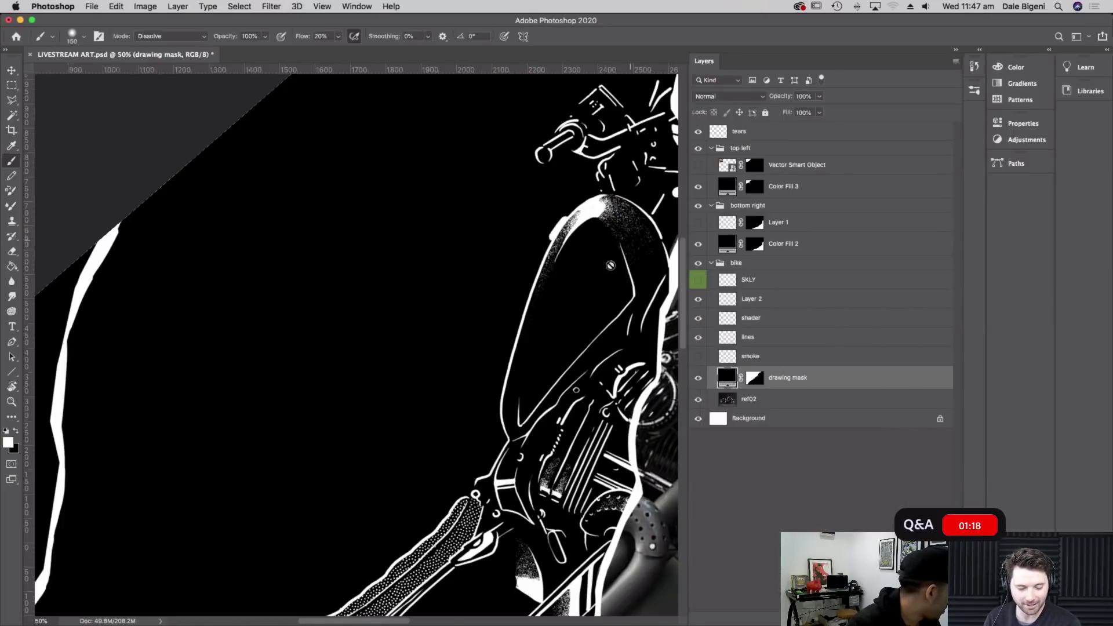
# On the shader layer, add white grain inside the fuel tank and, with a 22 px brush, along the engine's cylinder fins
pyautogui.click(766, 317)
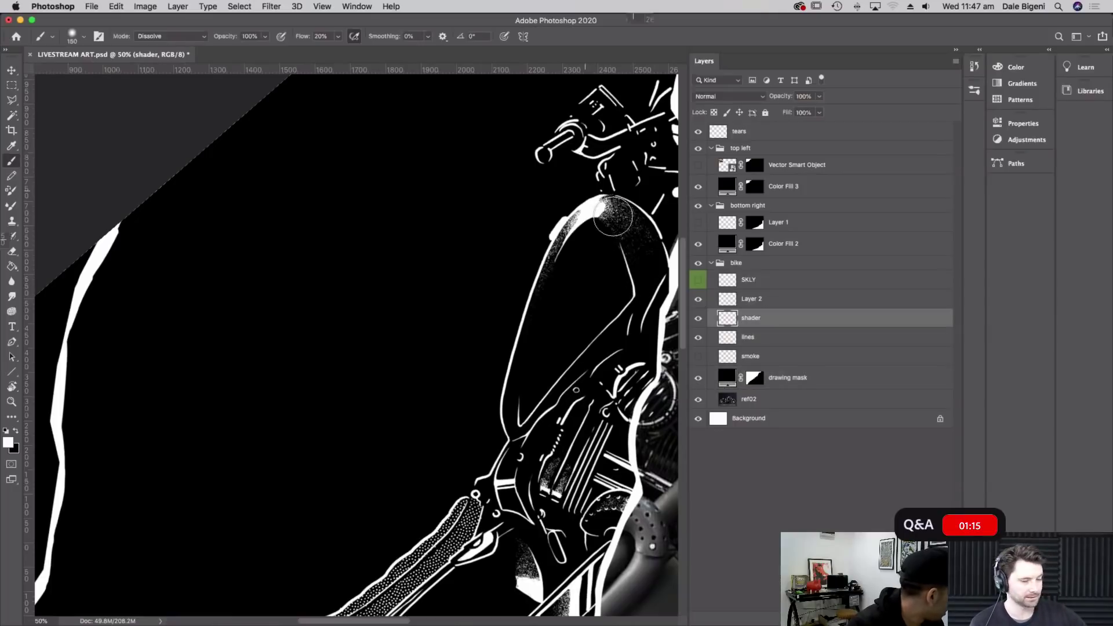
pyautogui.click(84, 36)
pyautogui.moveTo(91, 72); pyautogui.dragTo(74, 73)
pyautogui.click(86, 35)
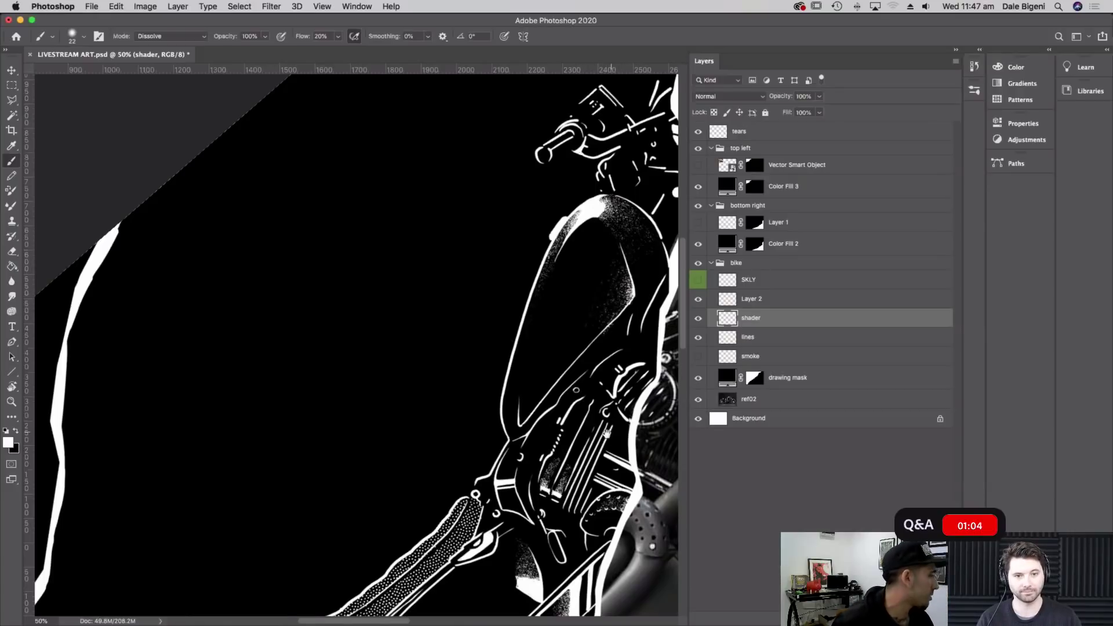
pyautogui.moveTo(607, 435); pyautogui.dragTo(560, 476)
# Add grainy white shading along the edge of the fuel tank's narrow lower end
pyautogui.moveTo(584, 271); pyautogui.dragTo(630, 471)
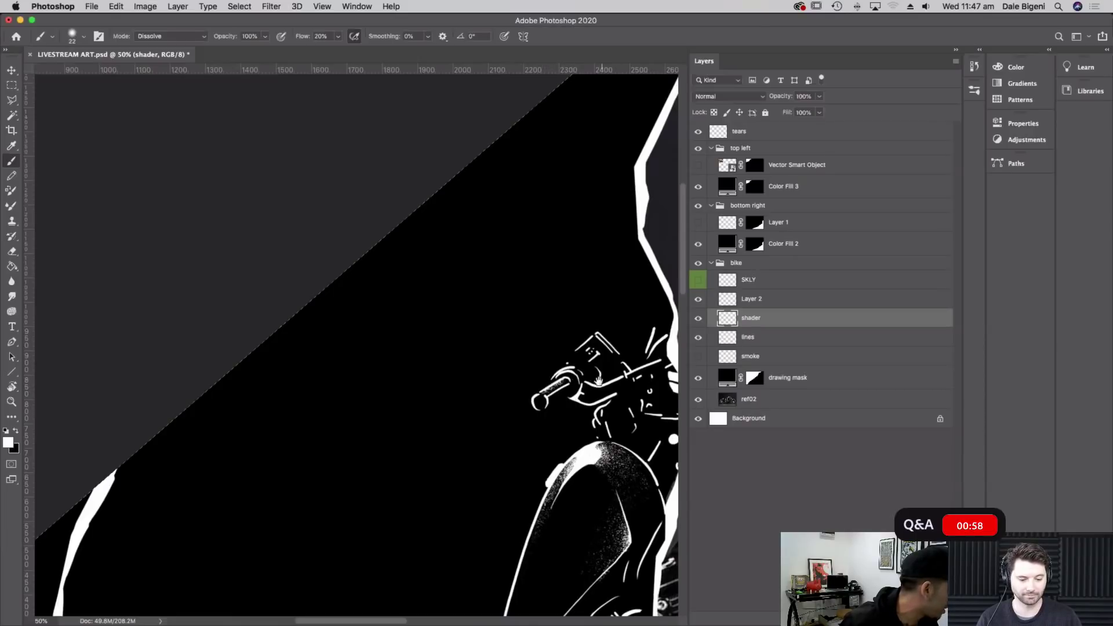
pyautogui.scroll(-5, 597, 383)
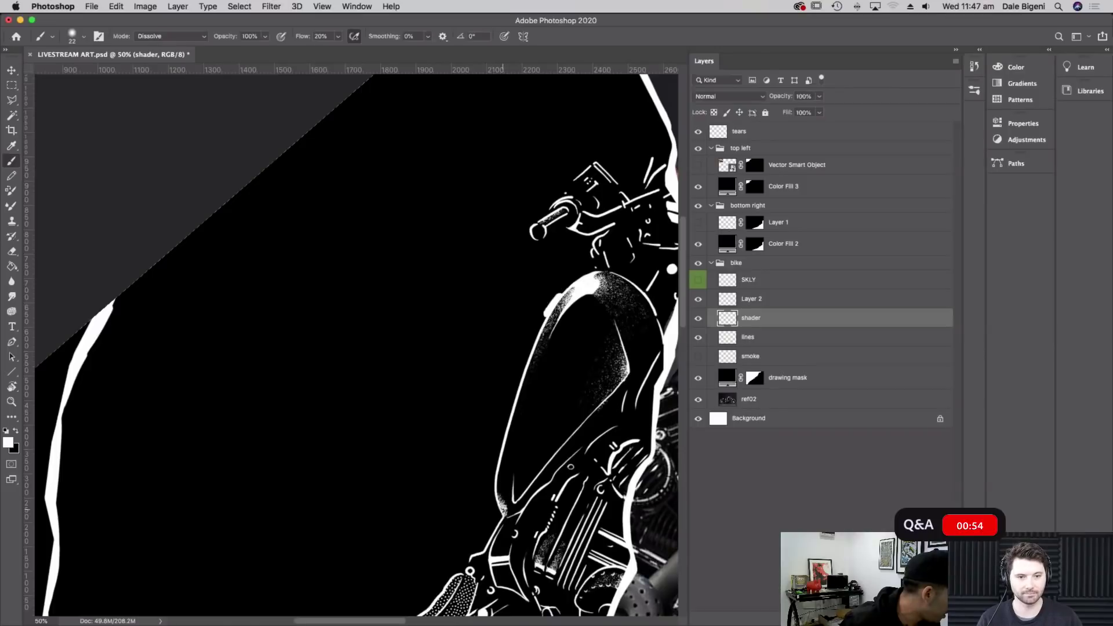
pyautogui.moveTo(497, 498); pyautogui.dragTo(509, 510)
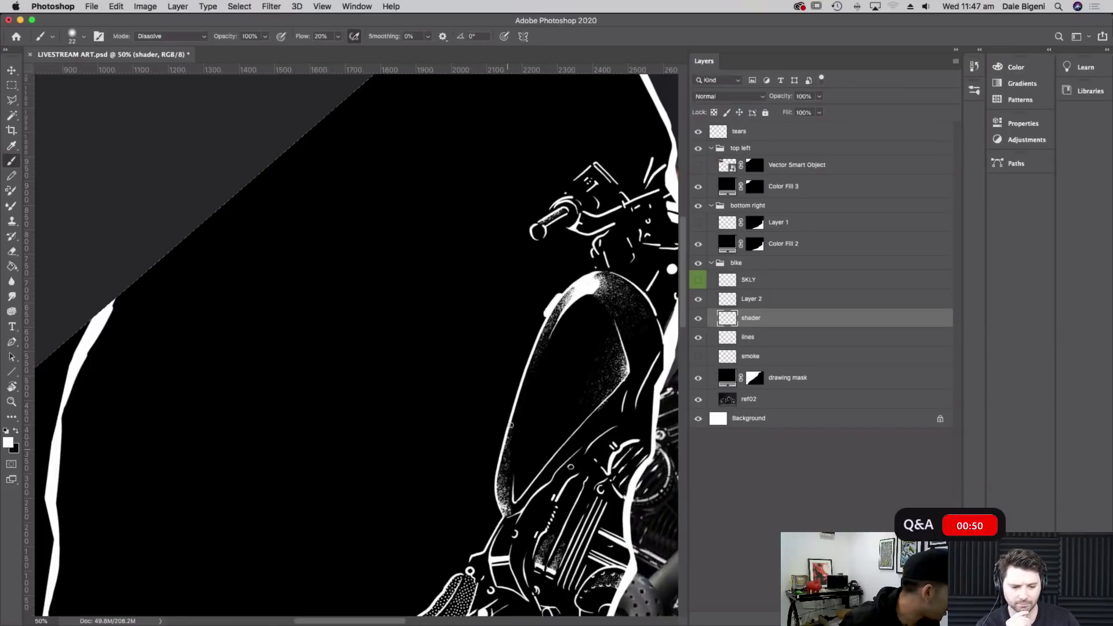
# Swap the paint colour to black and break up the edge of the white highlight below the seat with grain
pyautogui.scroll(-3, 620, 426)
pyautogui.hscroll(2, 620, 426)
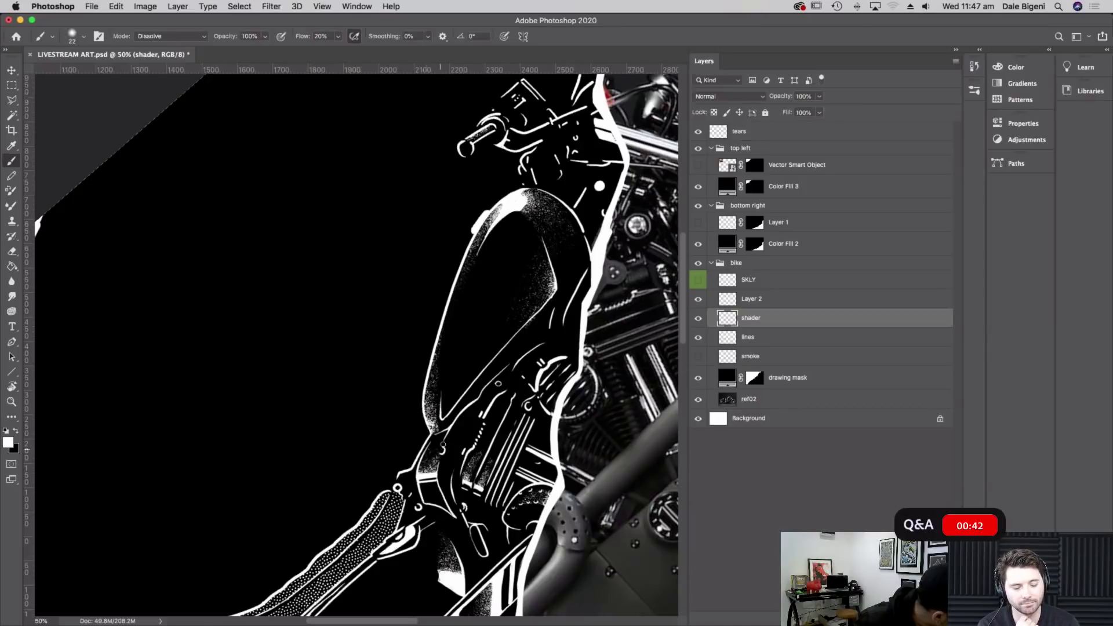
pyautogui.scroll(-5, 539, 382)
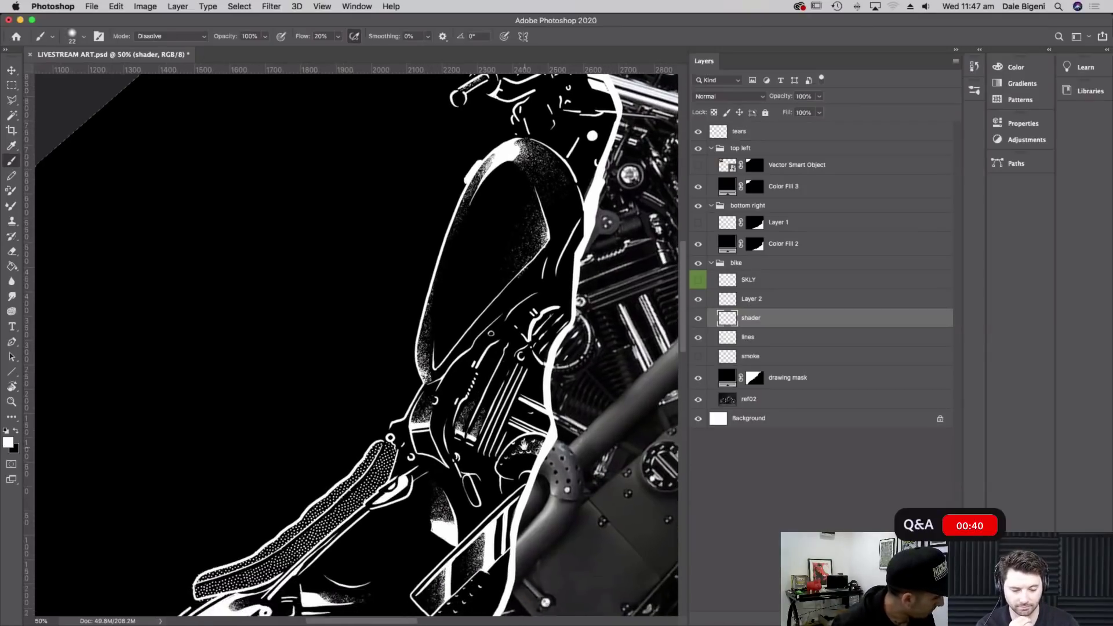
pyautogui.press('x')
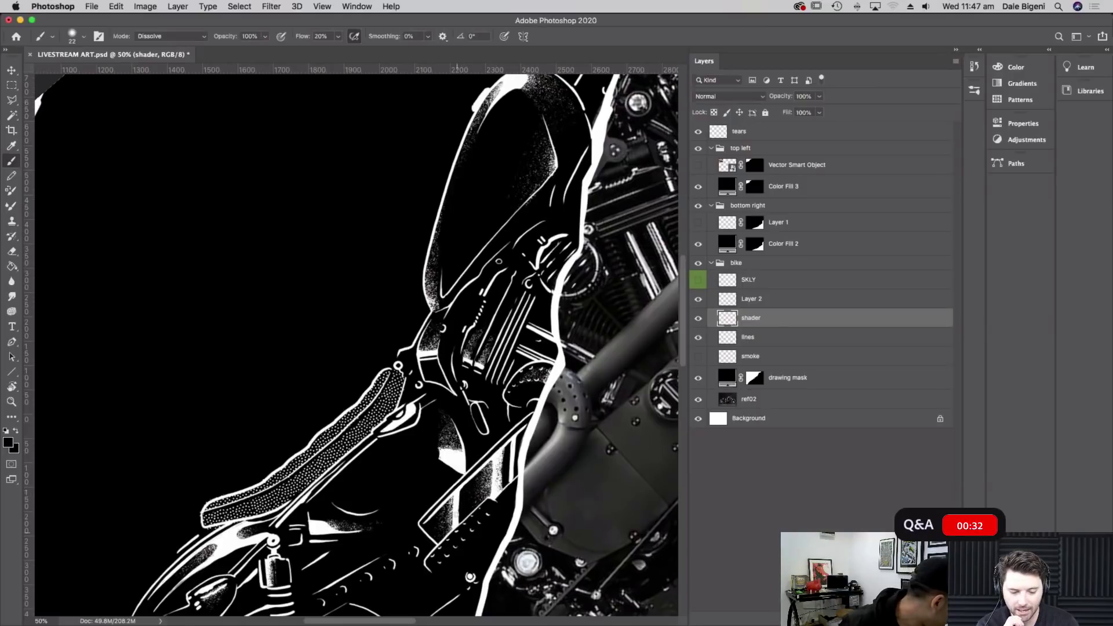
pyautogui.moveTo(438, 459); pyautogui.dragTo(437, 459)
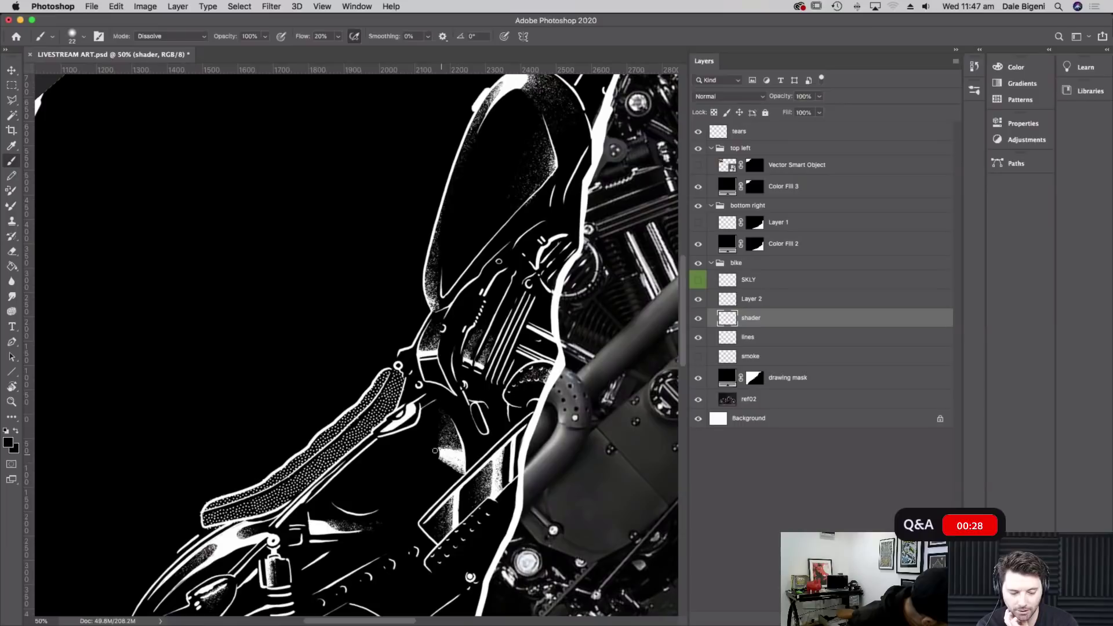
# Set up the Hard Round Pressure Size brush with 100% flow, Normal mode and white paint for line work on the rear wheel
pyautogui.moveTo(580, 507)
pyautogui.mouseDown()
pyautogui.moveTo(545, 406)
pyautogui.moveTo(619, 392)
pyautogui.mouseUp()
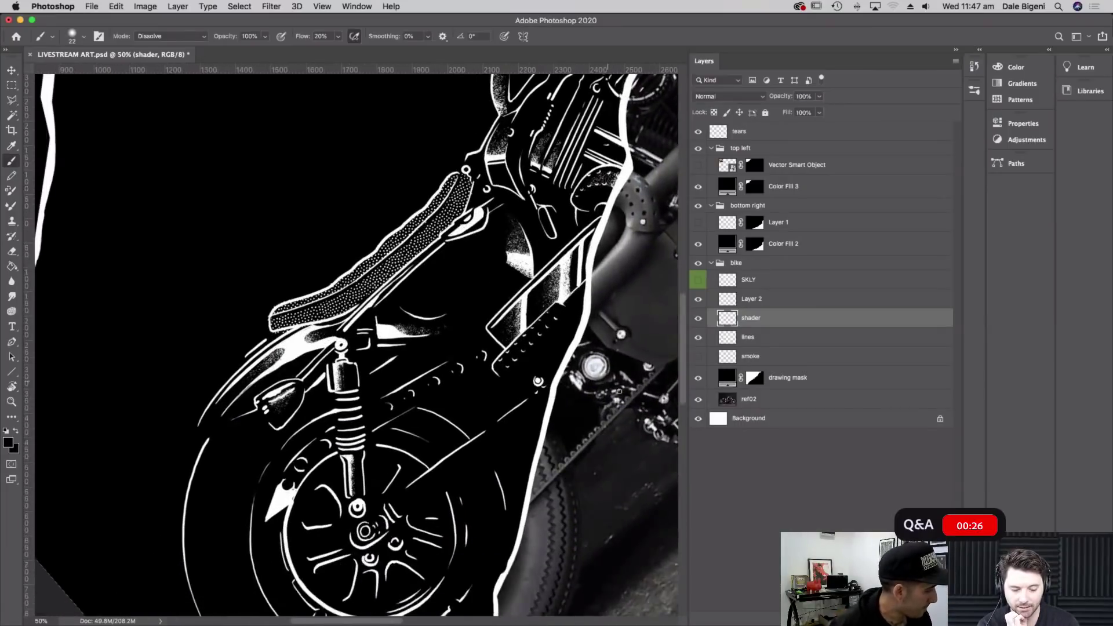
pyautogui.moveTo(481, 390); pyautogui.dragTo(494, 322)
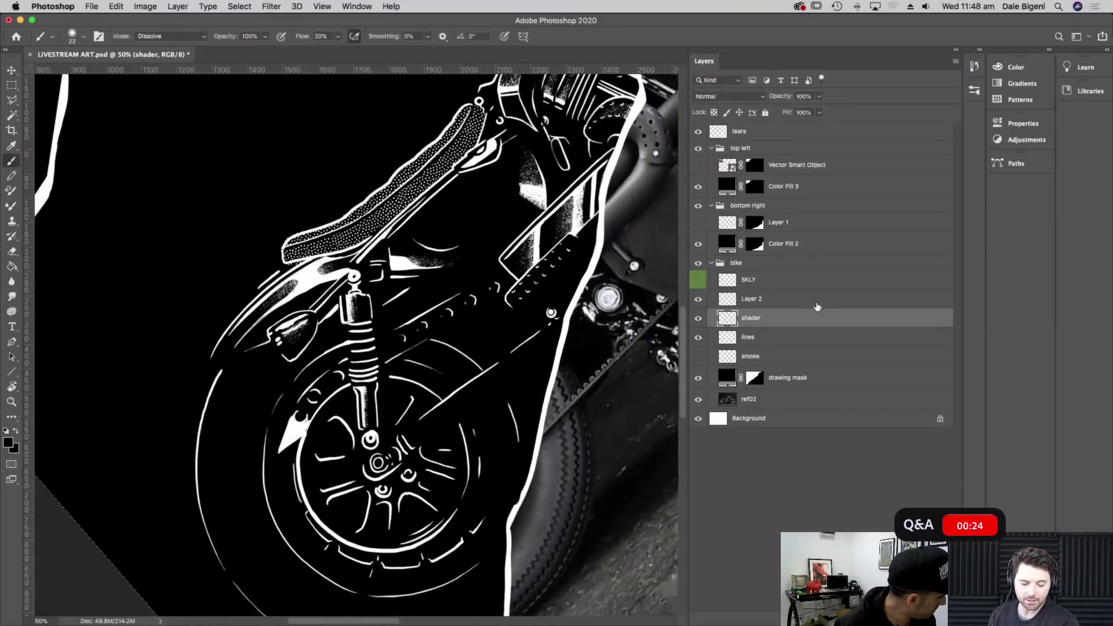
pyautogui.click(73, 38)
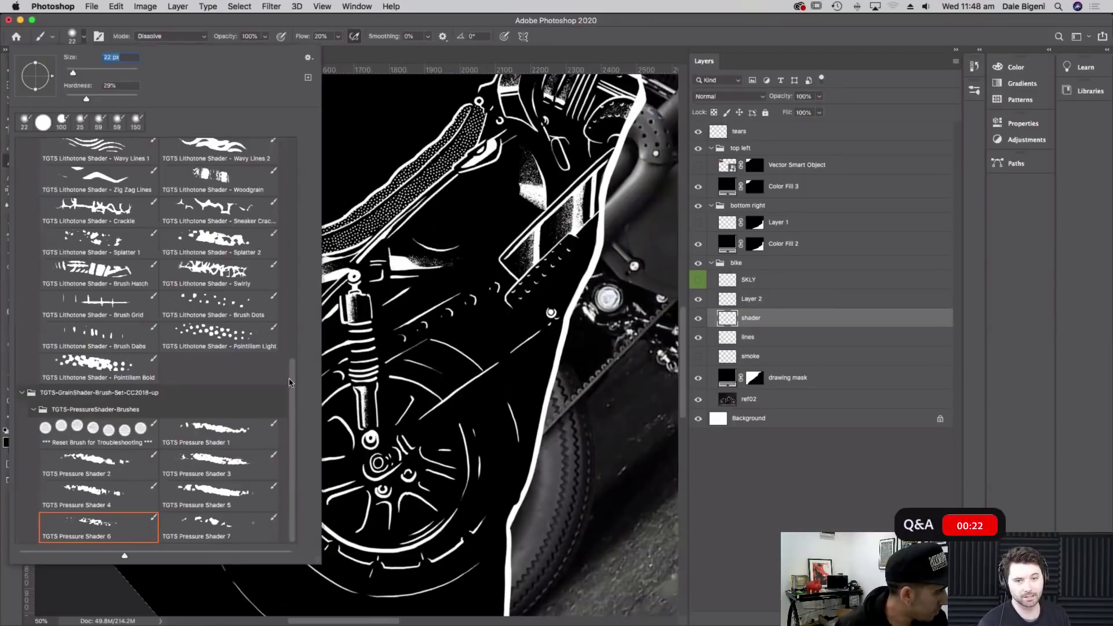
pyautogui.scroll(10, 148, 178)
pyautogui.click(104, 213)
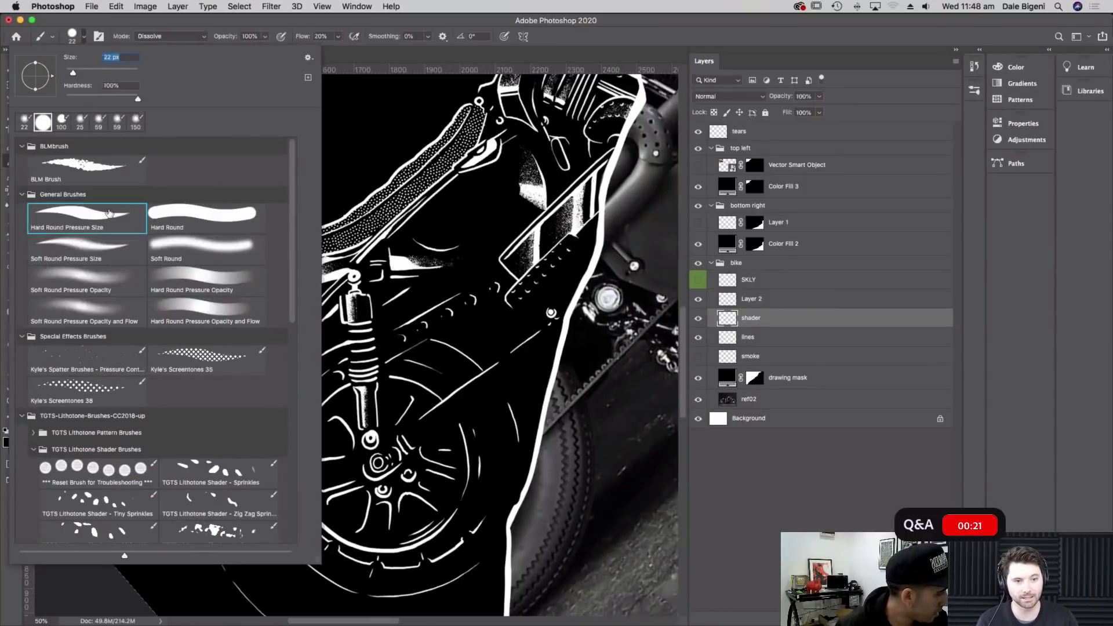
pyautogui.click(338, 36)
pyautogui.moveTo(342, 50); pyautogui.dragTo(430, 38)
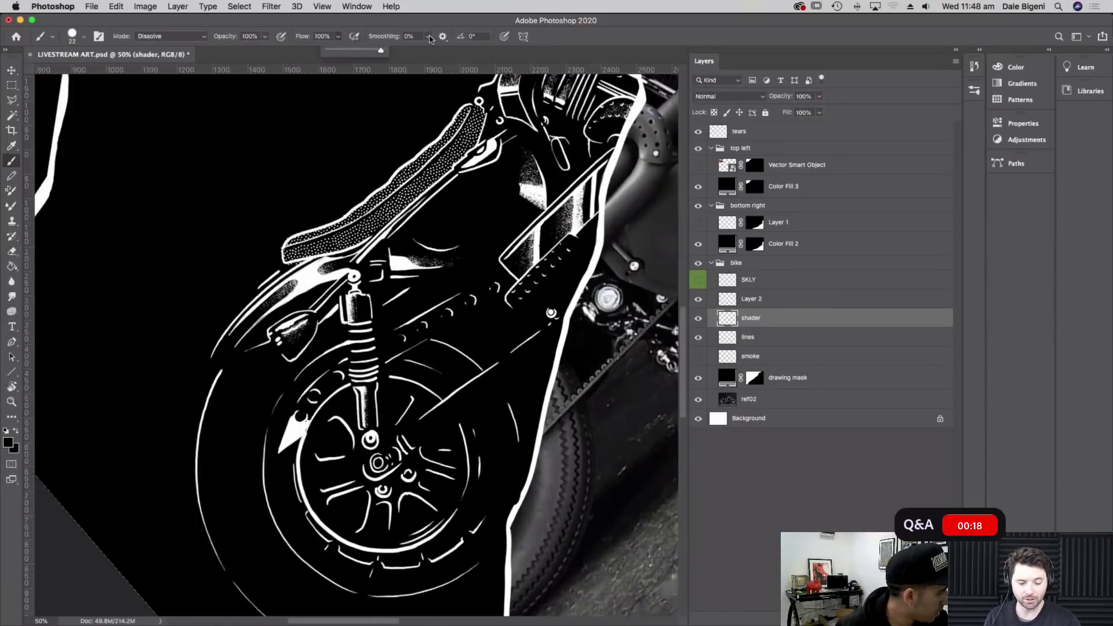
pyautogui.click(174, 36)
pyautogui.click(152, 27)
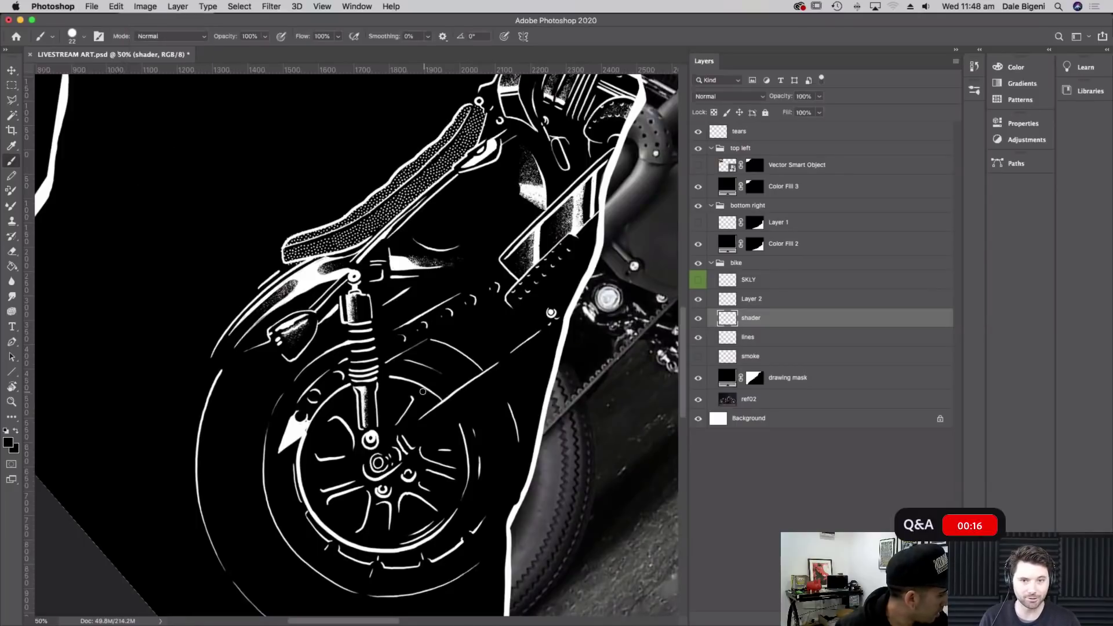
pyautogui.press('x')
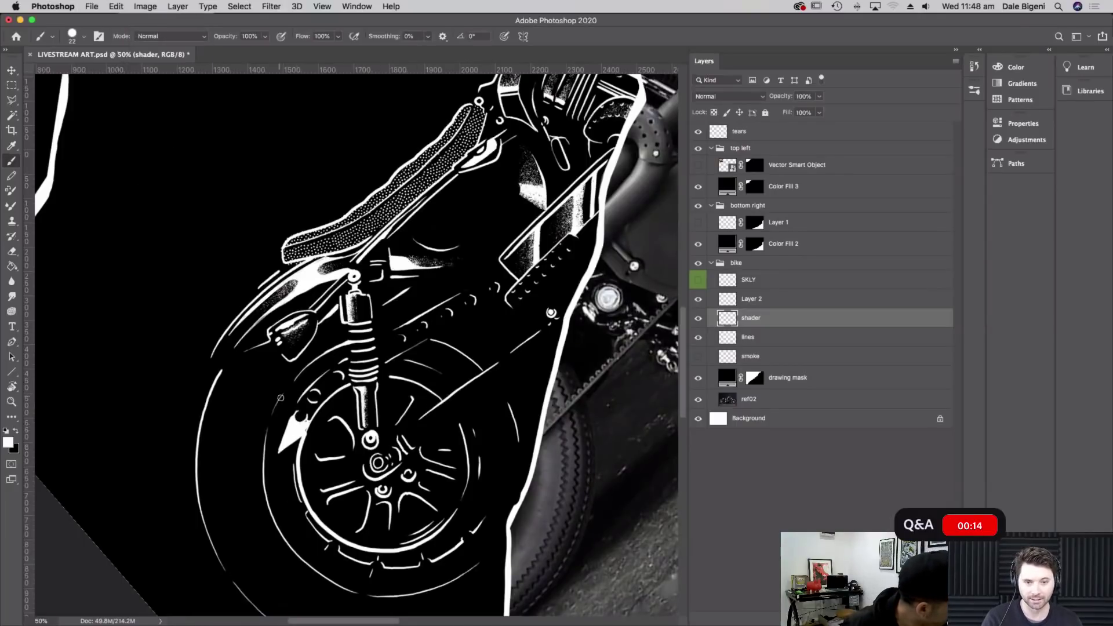
# Lower the fill of the drawing mask layer to reveal the reference photo beneath the rear wheel line art
pyautogui.click(783, 377)
pyautogui.click(819, 112)
pyautogui.moveTo(810, 119); pyautogui.dragTo(774, 112)
pyautogui.click(772, 306)
pyautogui.click(772, 303)
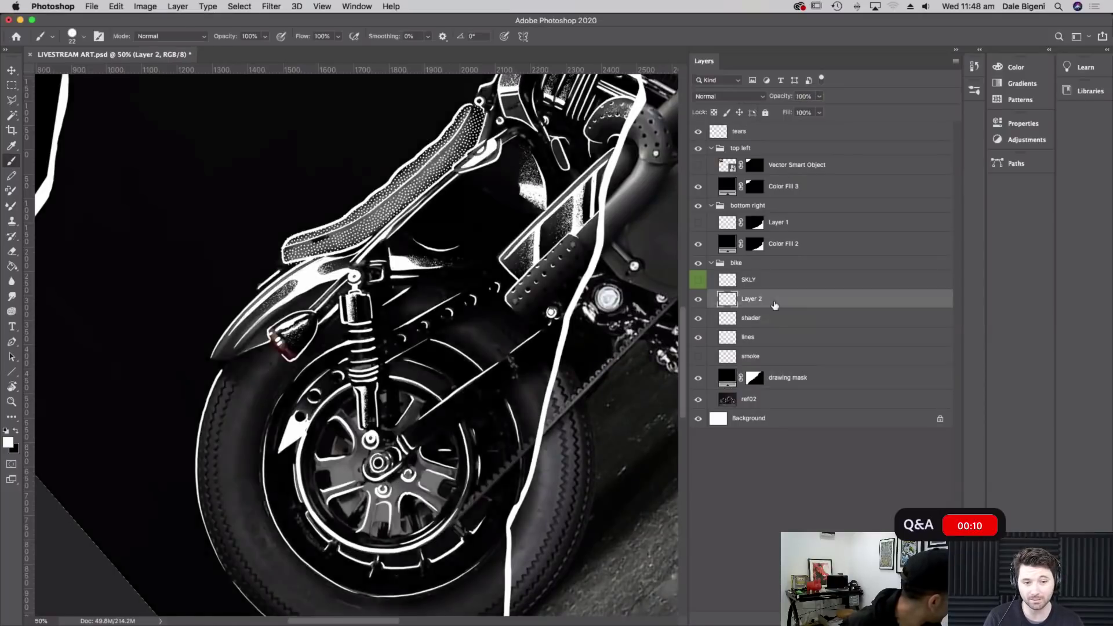
# On the lines layer, draw the toothed drive belt in white across the rear wheel up to the tear edge
pyautogui.click(767, 339)
pyautogui.moveTo(455, 519); pyautogui.dragTo(534, 440)
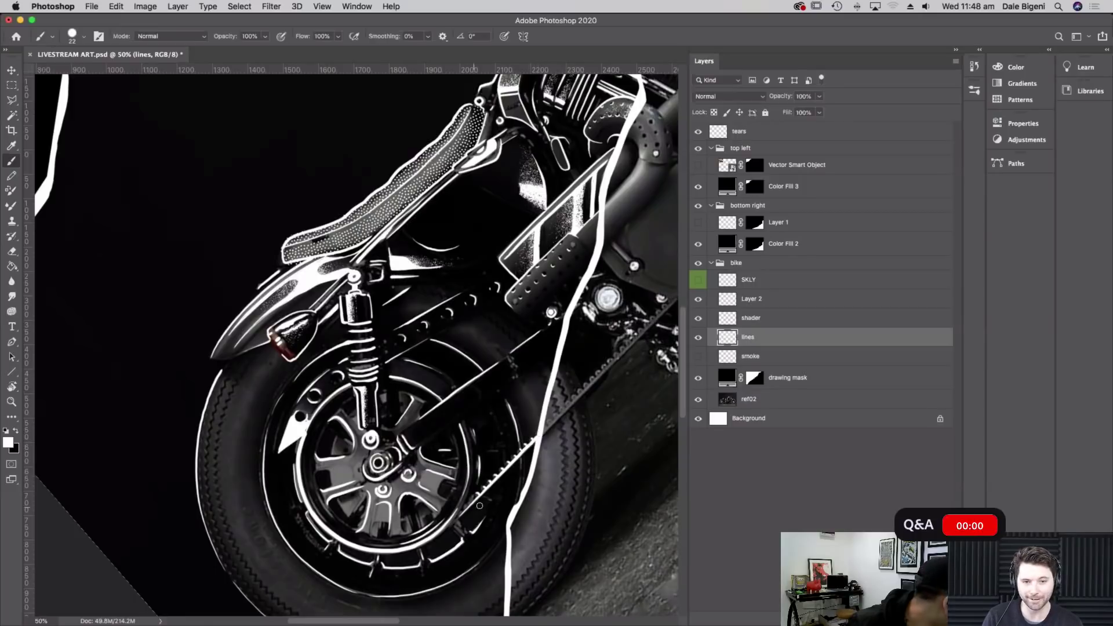
pyautogui.press('super+z')
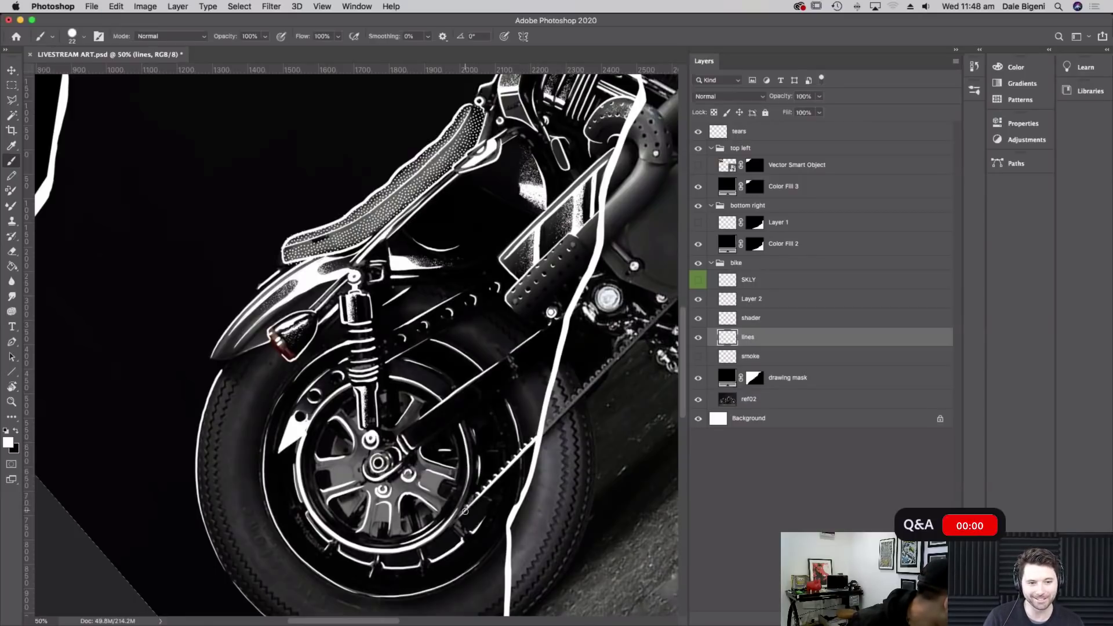
pyautogui.moveTo(558, 492); pyautogui.dragTo(537, 486)
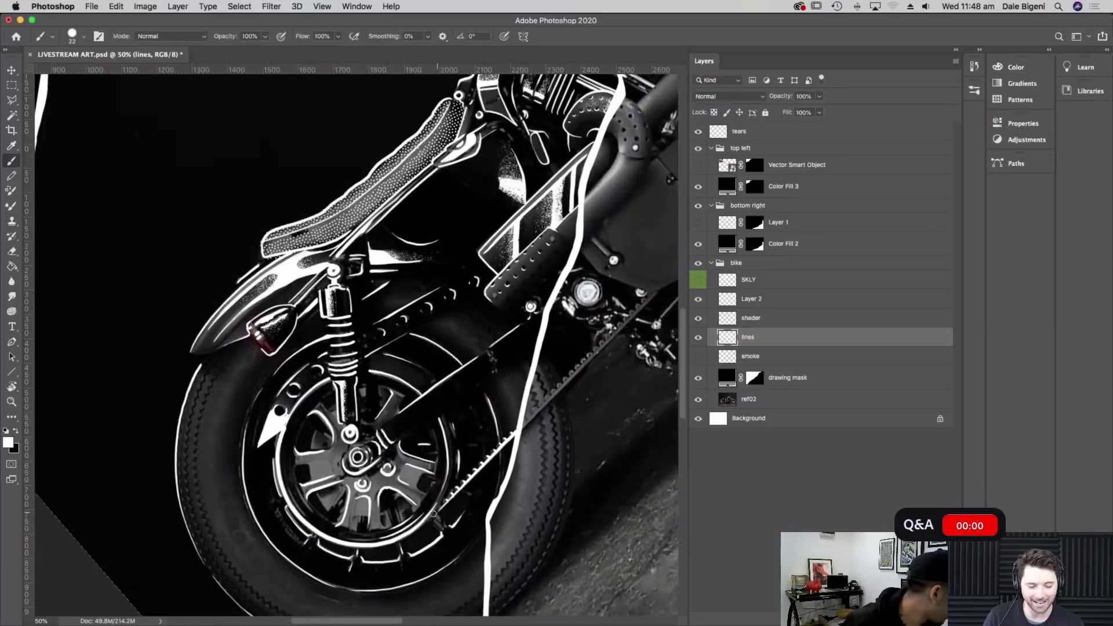
pyautogui.scroll(3, 513, 458)
pyautogui.hscroll(2, 513, 458)
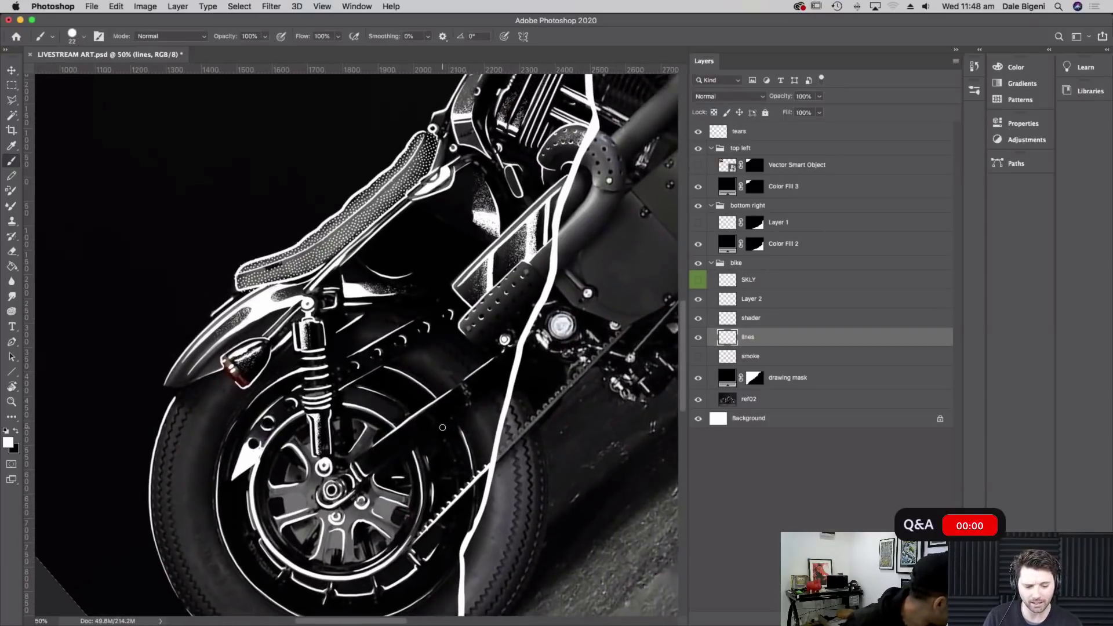
pyautogui.moveTo(584, 349); pyautogui.dragTo(578, 352)
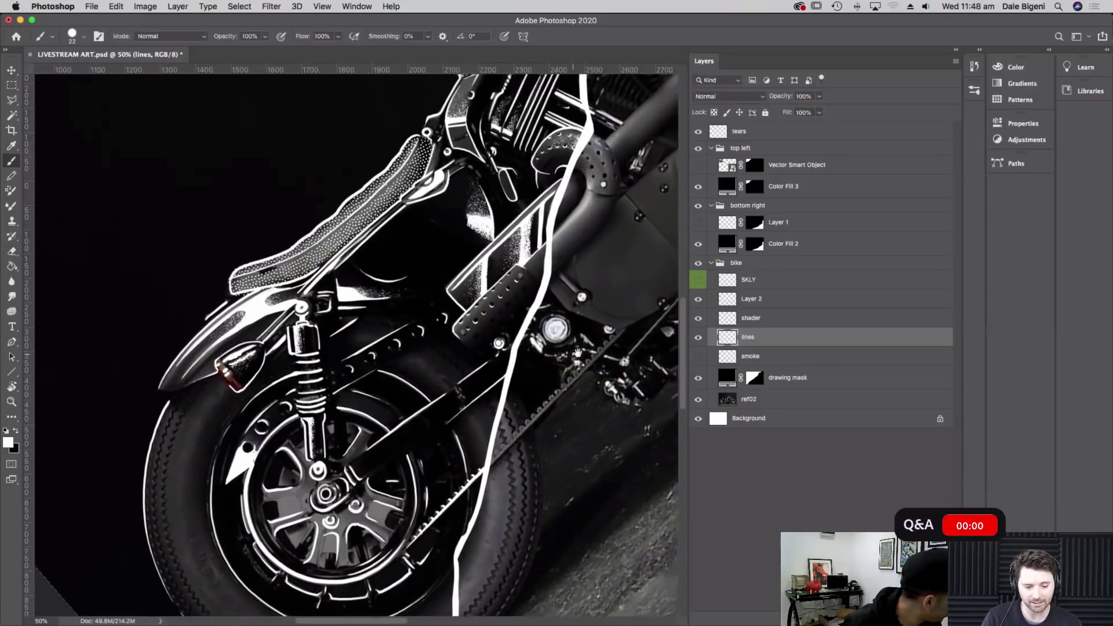
# Switch back to the TGTS Pressure Shader 6 brush for shading the rear tyre
pyautogui.click(84, 36)
pyautogui.moveTo(292, 234); pyautogui.dragTo(310, 450)
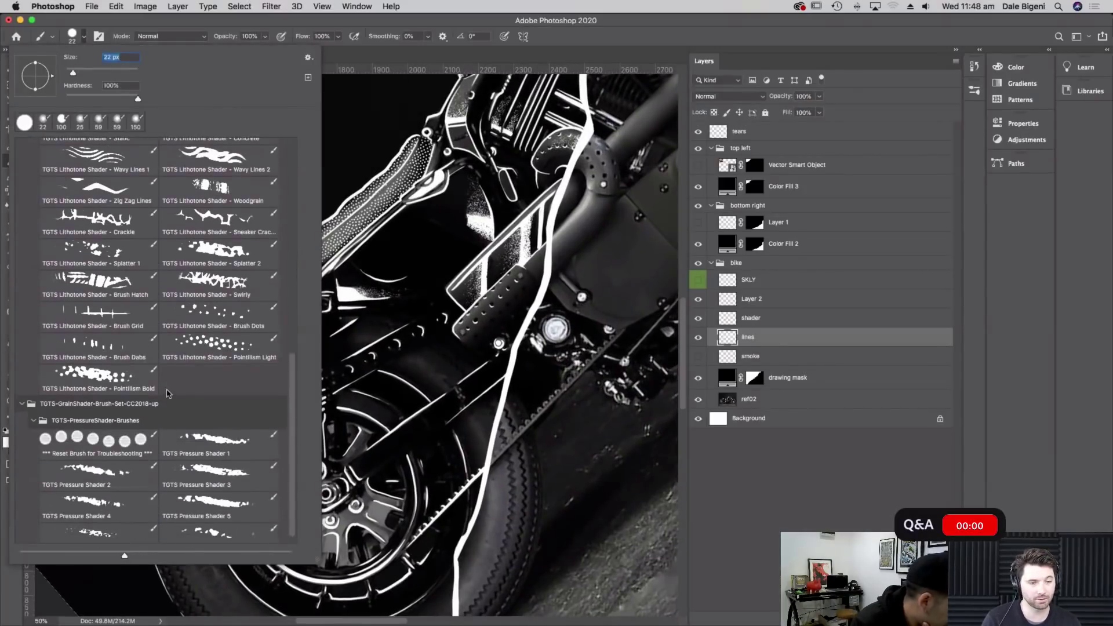
pyautogui.click(113, 534)
pyautogui.click(129, 19)
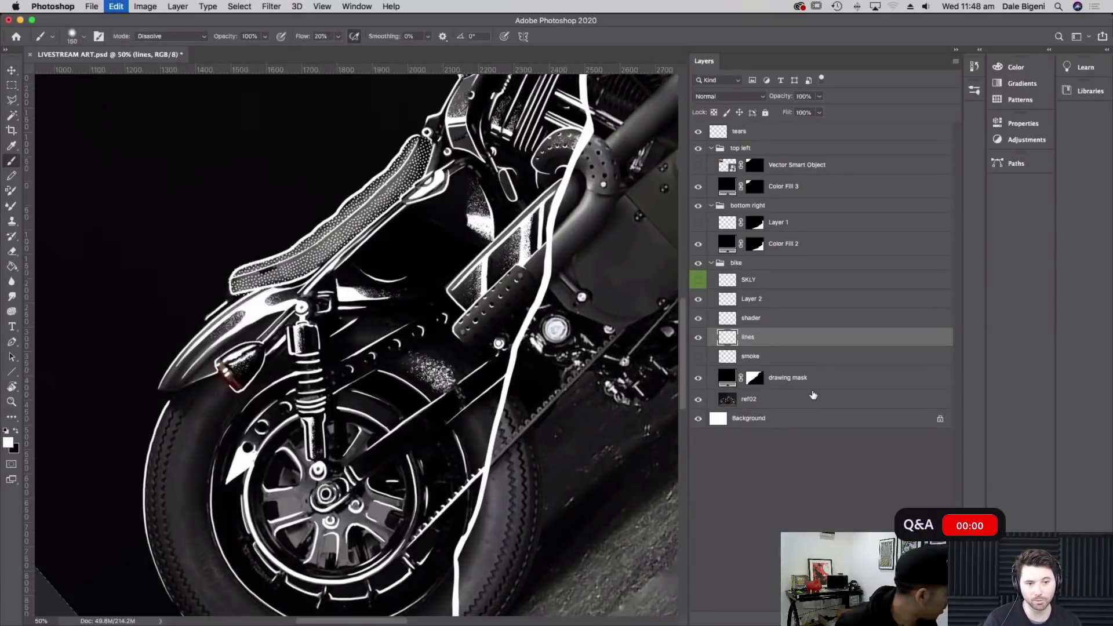
# Return to the shader layer, undo the oversized grain stroke and set the brush size to 68 px
pyautogui.click(740, 326)
pyautogui.moveTo(475, 418); pyautogui.dragTo(472, 415)
pyautogui.press('super+z')
pyautogui.click(85, 40)
pyautogui.moveTo(107, 75); pyautogui.dragTo(92, 74)
pyautogui.click(91, 21)
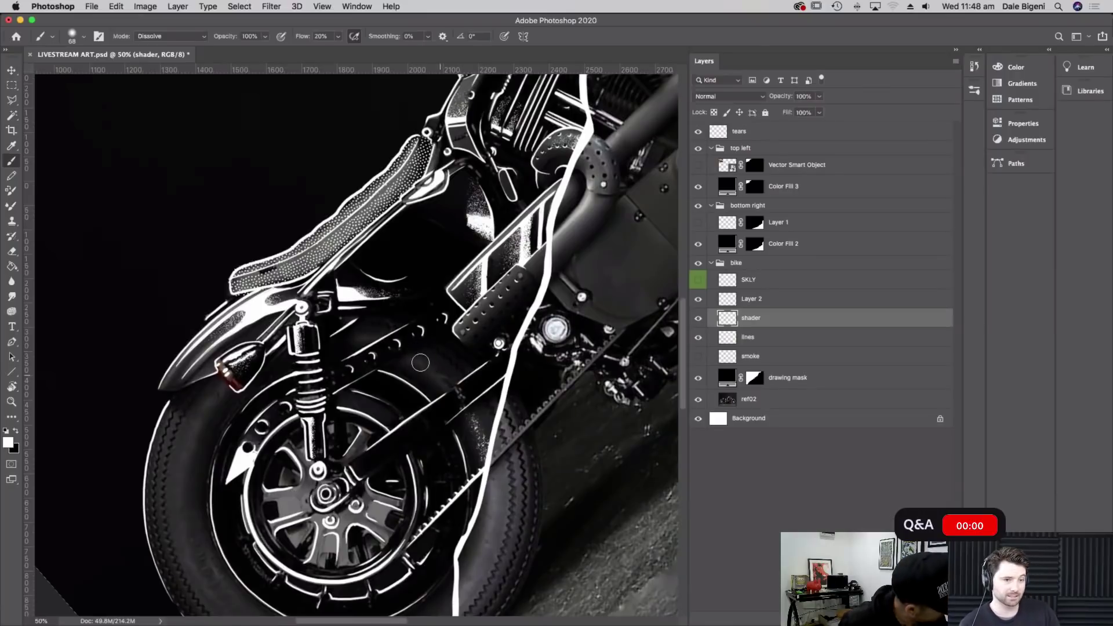
# Paint a band of white grain around the rear tyre's sidewall, building it up along the lower curve to the tear edge
pyautogui.moveTo(558, 392); pyautogui.dragTo(600, 294)
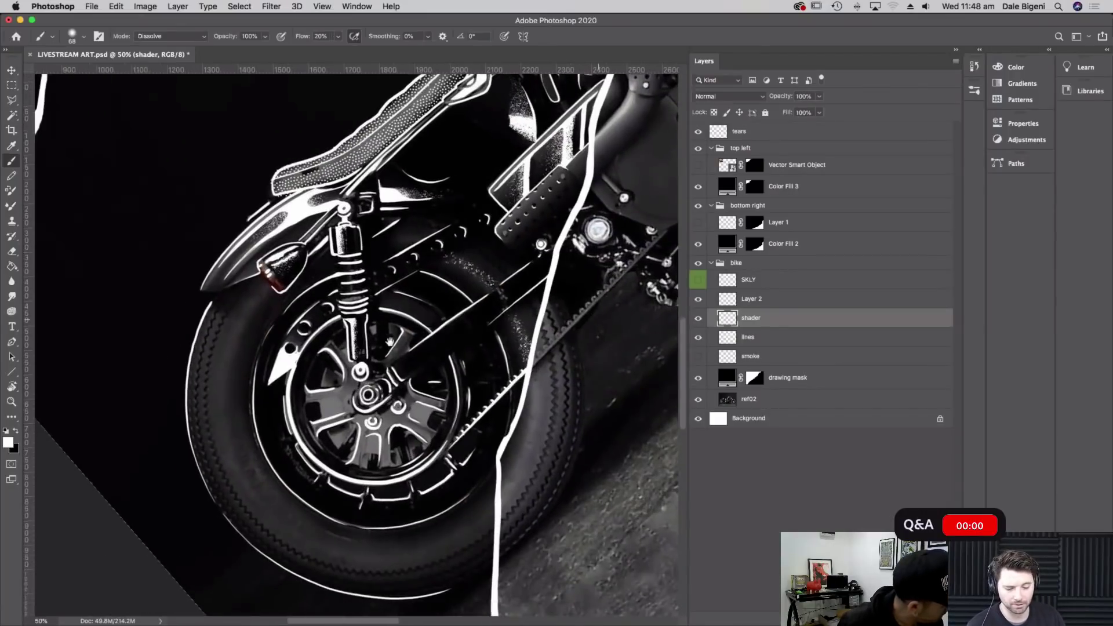
pyautogui.moveTo(230, 346)
pyautogui.mouseDown()
pyautogui.moveTo(221, 432)
pyautogui.moveTo(271, 521)
pyautogui.moveTo(323, 556)
pyautogui.moveTo(414, 563)
pyautogui.mouseUp()
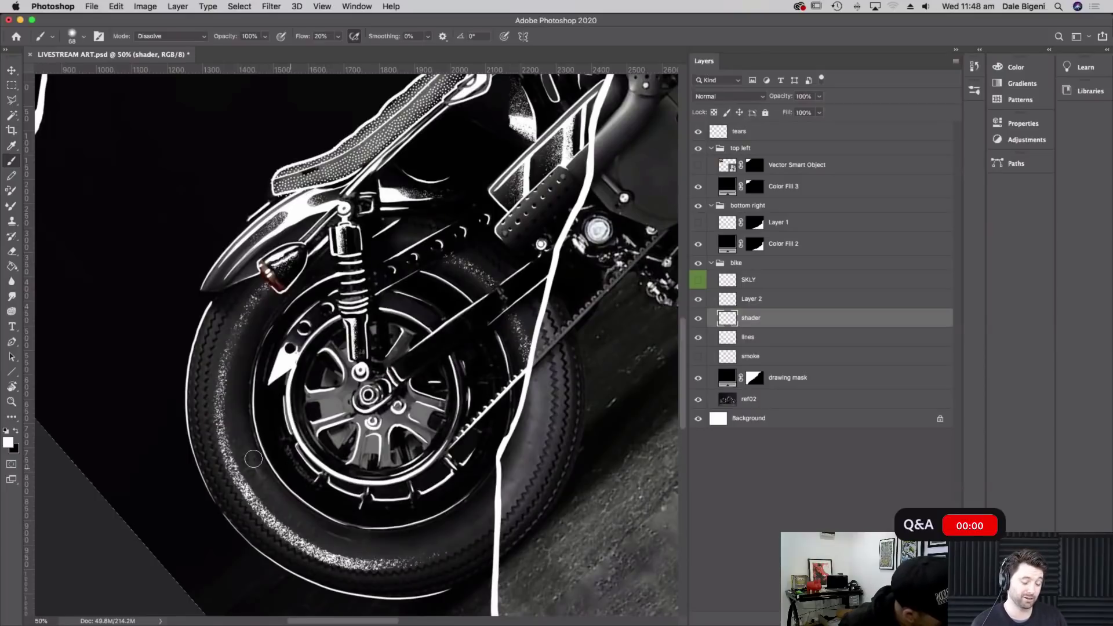
pyautogui.moveTo(227, 458)
pyautogui.mouseDown()
pyautogui.moveTo(285, 537)
pyautogui.moveTo(312, 547)
pyautogui.moveTo(290, 527)
pyautogui.moveTo(346, 564)
pyautogui.moveTo(327, 548)
pyautogui.moveTo(396, 568)
pyautogui.moveTo(388, 554)
pyautogui.moveTo(473, 538)
pyautogui.moveTo(377, 556)
pyautogui.moveTo(250, 506)
pyautogui.moveTo(295, 528)
pyautogui.moveTo(239, 468)
pyautogui.moveTo(223, 427)
pyautogui.moveTo(218, 393)
pyautogui.moveTo(236, 451)
pyautogui.moveTo(229, 351)
pyautogui.moveTo(236, 336)
pyautogui.moveTo(228, 400)
pyautogui.moveTo(256, 306)
pyautogui.moveTo(227, 342)
pyautogui.mouseUp()
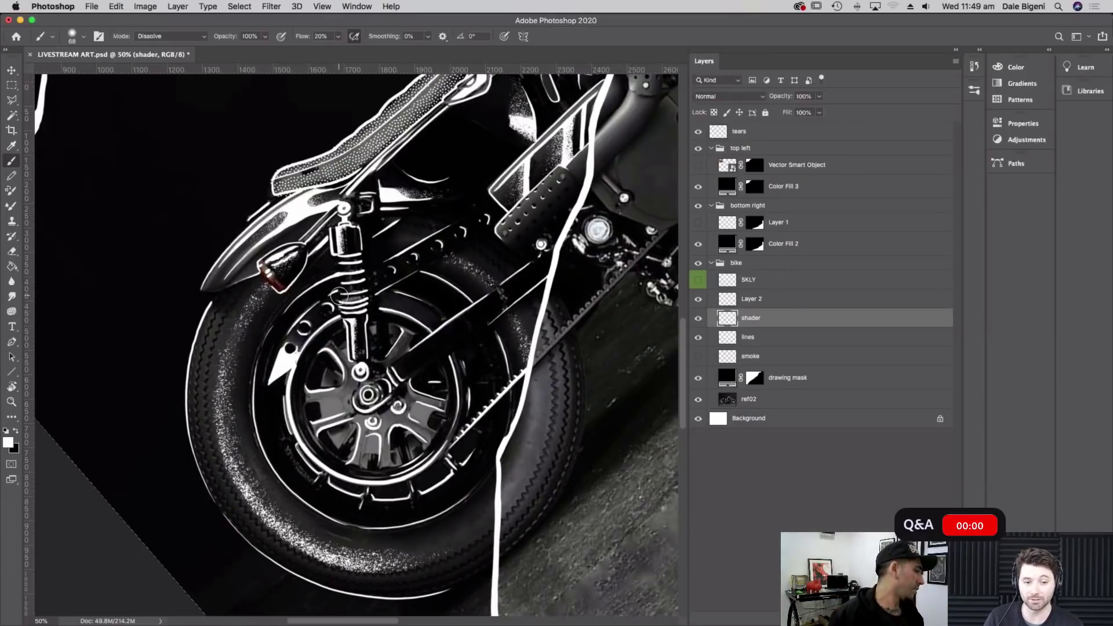
pyautogui.moveTo(479, 529)
pyautogui.mouseDown()
pyautogui.moveTo(453, 545)
pyautogui.moveTo(508, 485)
pyautogui.moveTo(495, 512)
pyautogui.moveTo(506, 485)
pyautogui.moveTo(489, 509)
pyautogui.moveTo(513, 499)
pyautogui.moveTo(486, 523)
pyautogui.moveTo(505, 479)
pyautogui.moveTo(503, 532)
pyautogui.moveTo(505, 459)
pyautogui.moveTo(507, 506)
pyautogui.moveTo(515, 469)
pyautogui.moveTo(511, 528)
pyautogui.mouseUp()
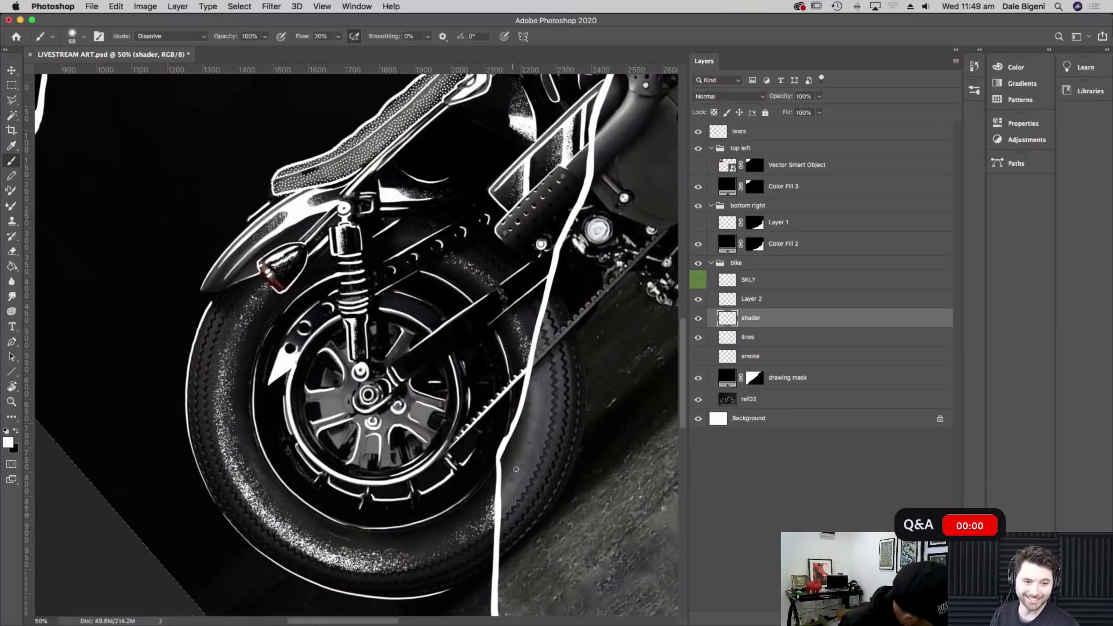
# Check the new tyre shading against the whole motorcycle artwork and look over the fuel tank area
pyautogui.press('super+minus')
pyautogui.press('super+minus')
pyautogui.press('super+minus')
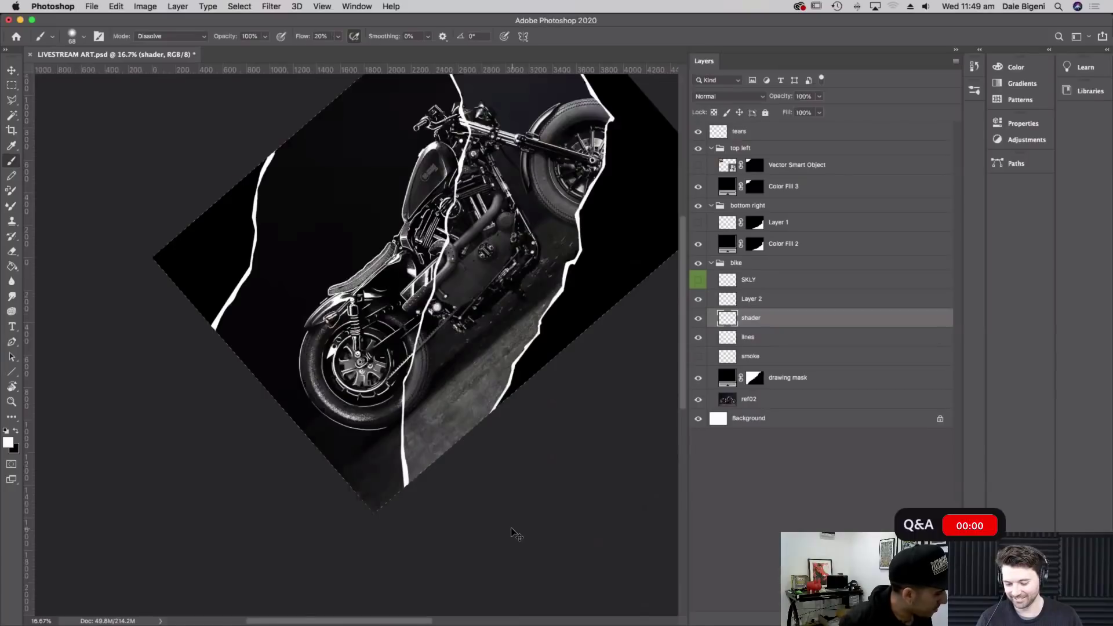
pyautogui.press('super+plus')
pyautogui.press('super+plus')
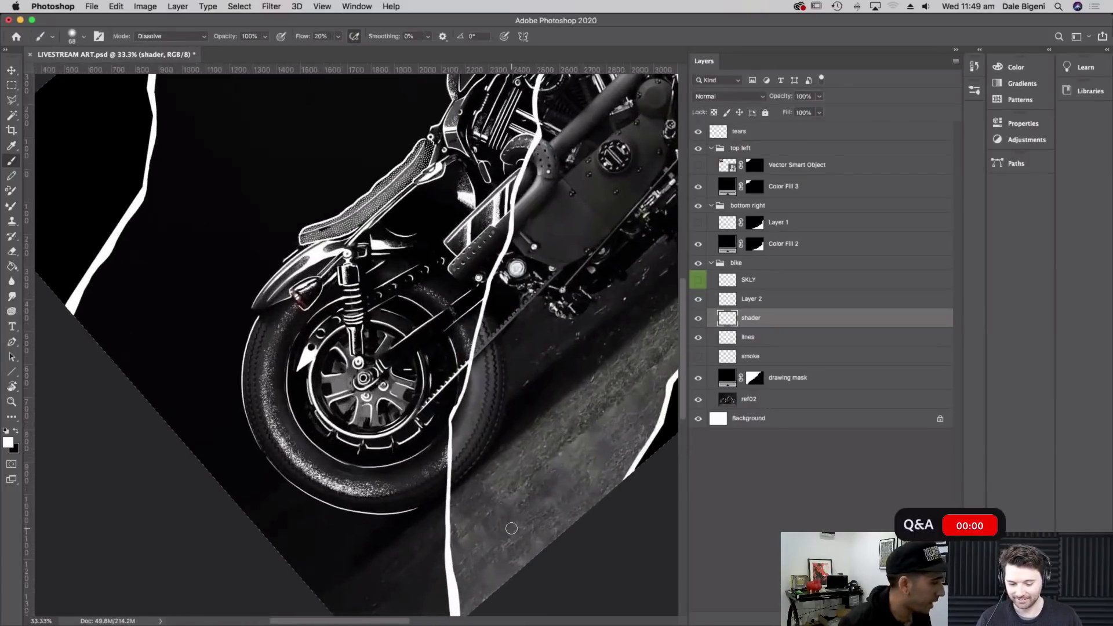
pyautogui.moveTo(535, 201)
pyautogui.mouseDown()
pyautogui.moveTo(504, 464)
pyautogui.moveTo(517, 435)
pyautogui.mouseUp()
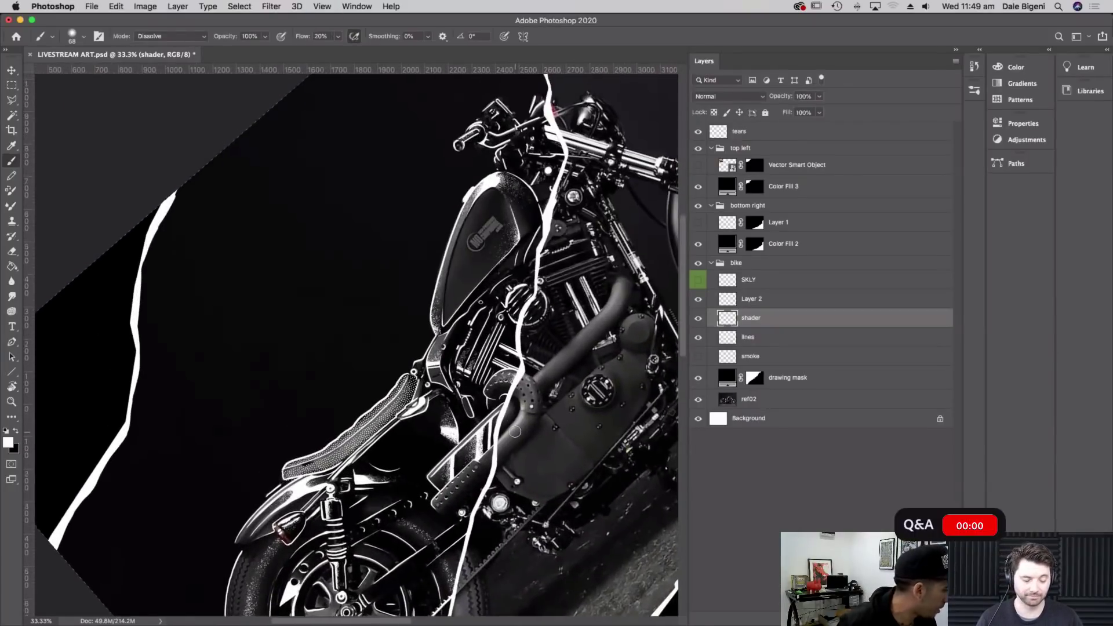
# Set the TGTS Pressure Shader 6 brush size to 36 px
pyautogui.click(819, 96)
pyautogui.click(851, 74)
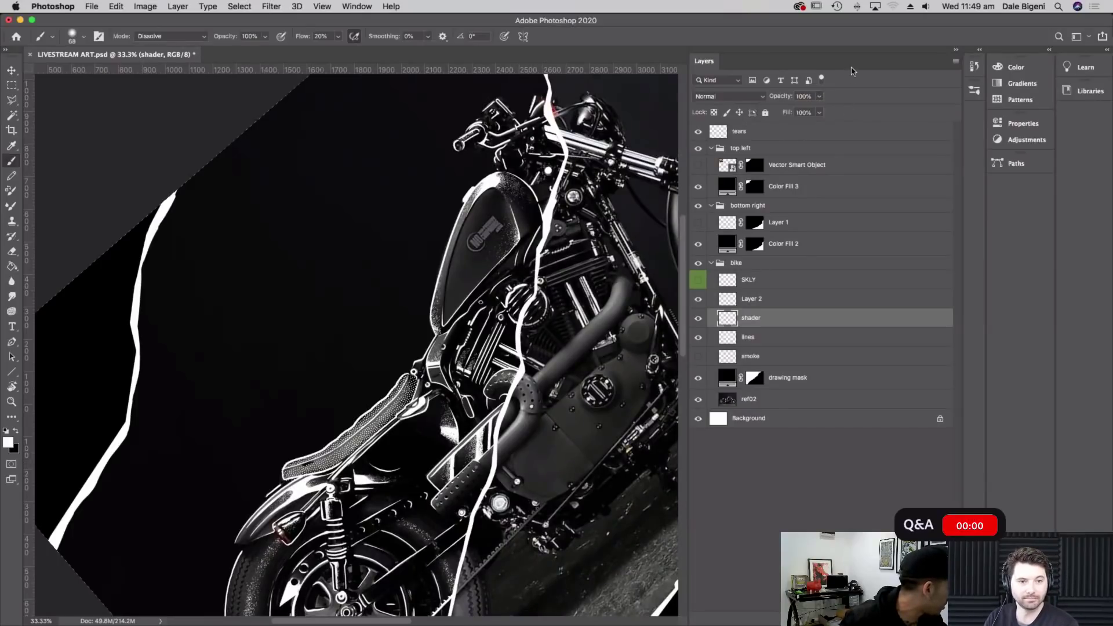
pyautogui.click(85, 33)
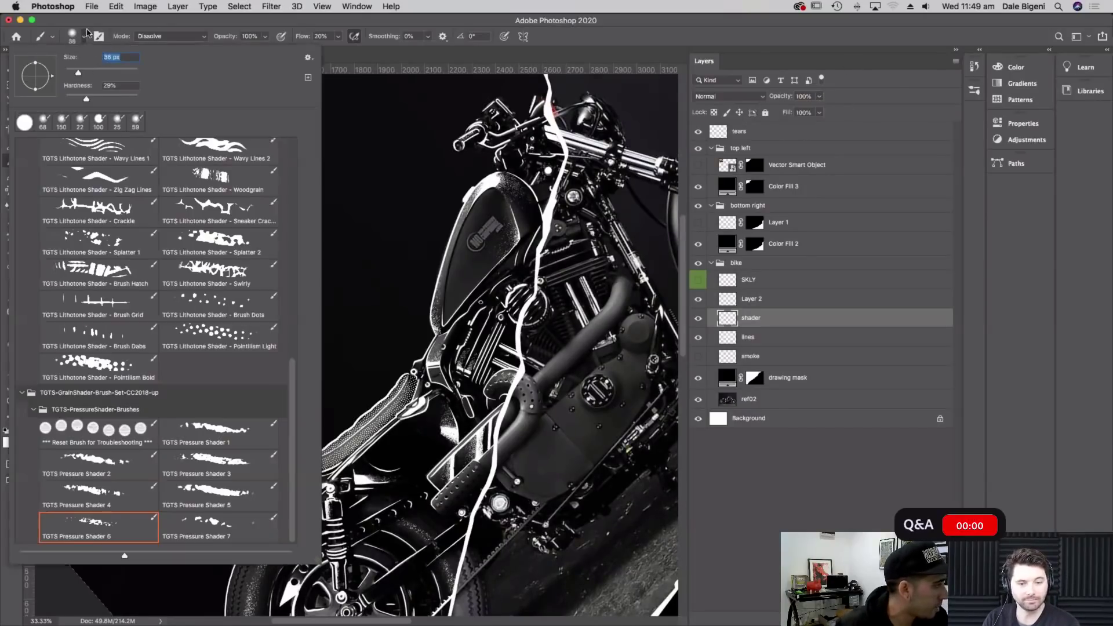
pyautogui.click(88, 36)
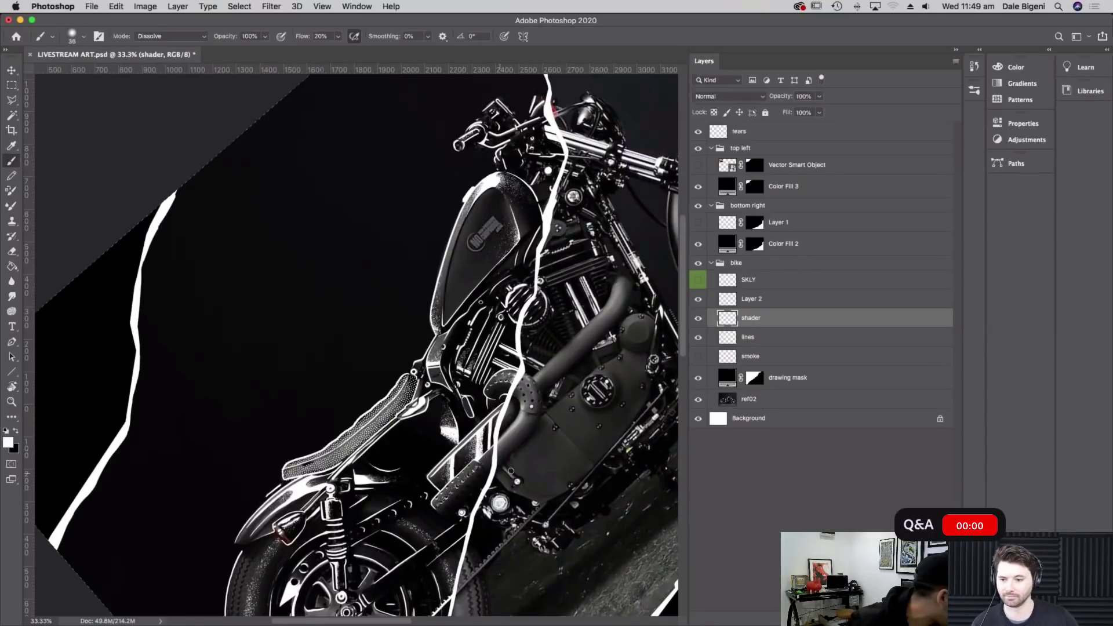
# Reset the canvas rotation to upright and view the whole motorcycle artwork
pyautogui.hscroll(-5, 511, 445)
pyautogui.scroll(-4, 511, 445)
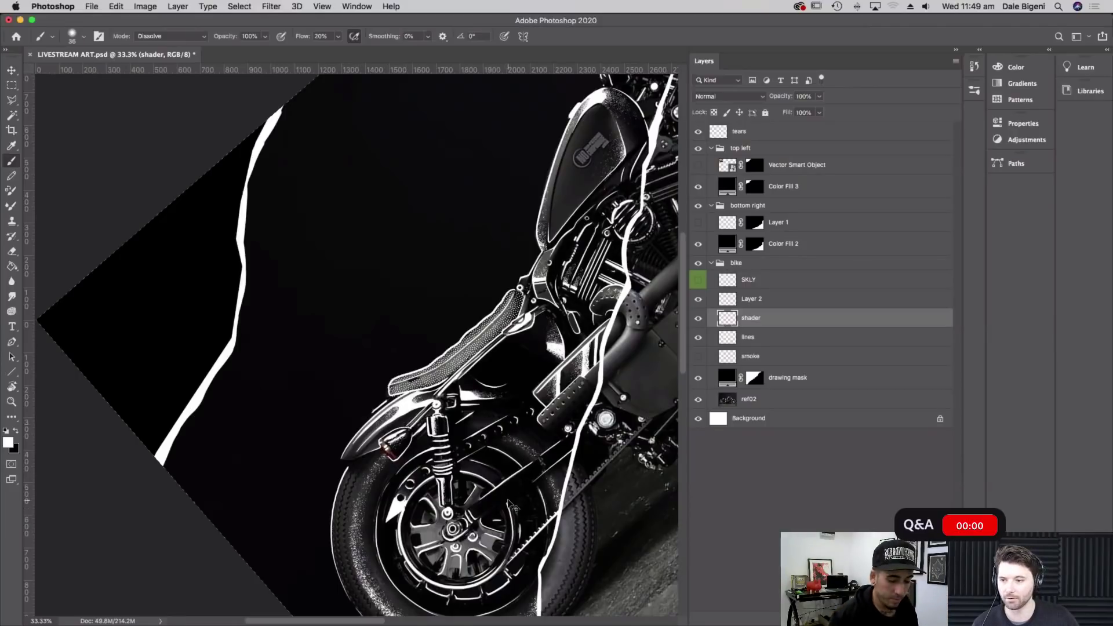
pyautogui.press('super+minus')
pyautogui.press('super+minus')
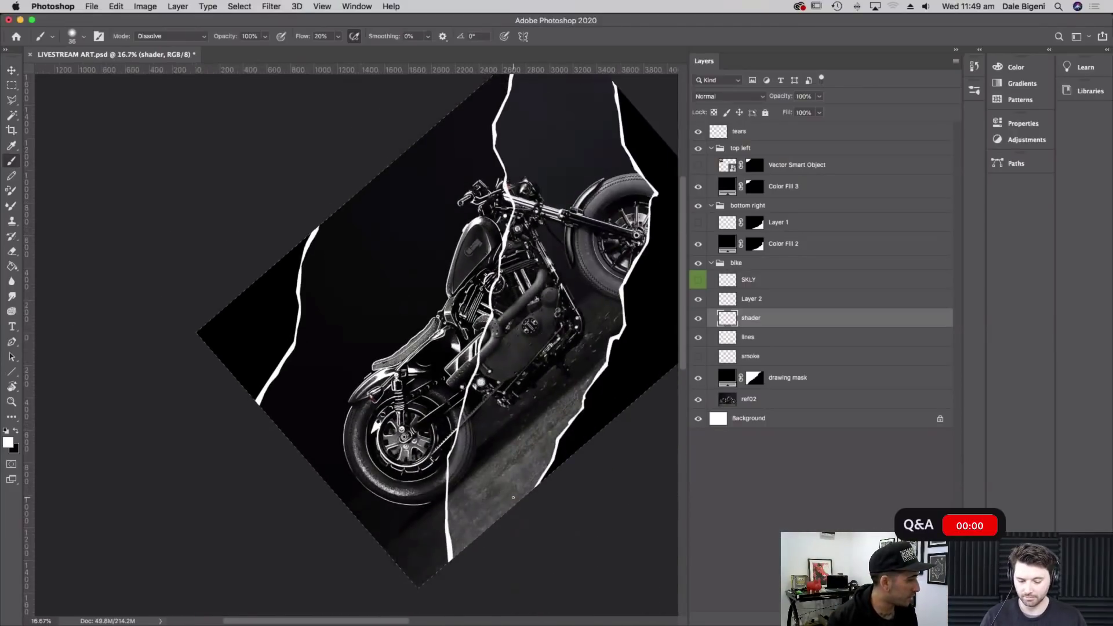
pyautogui.press('Escape')
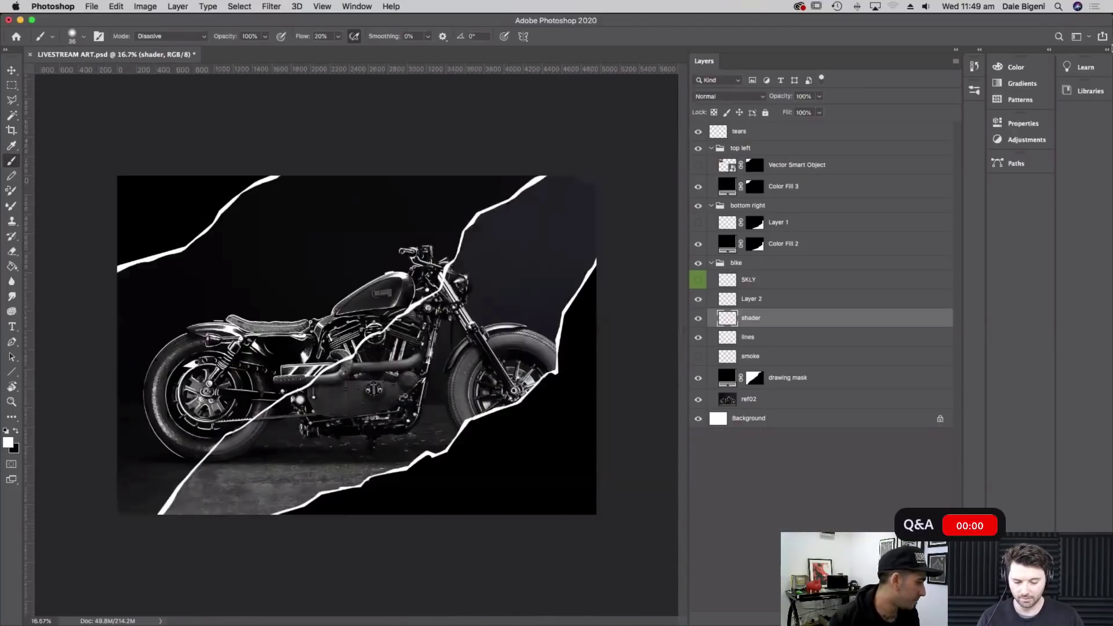
# Set the drawing mask layer's opacity to 100% and save the document
pyautogui.click(783, 382)
pyautogui.click(818, 96)
pyautogui.moveTo(819, 110); pyautogui.dragTo(880, 119)
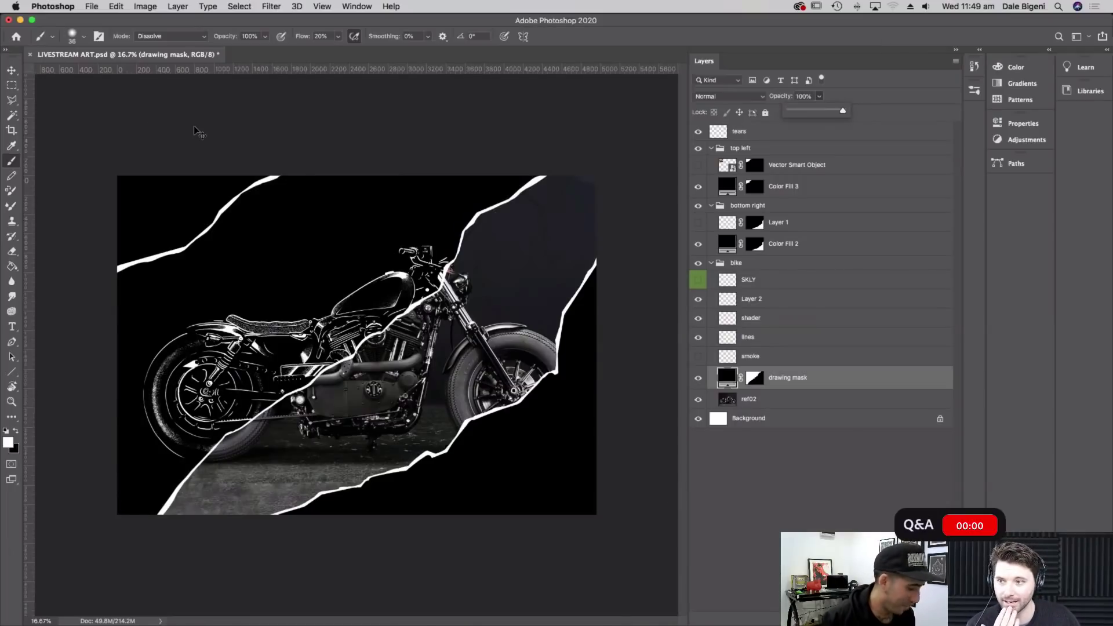
pyautogui.press('super+s')
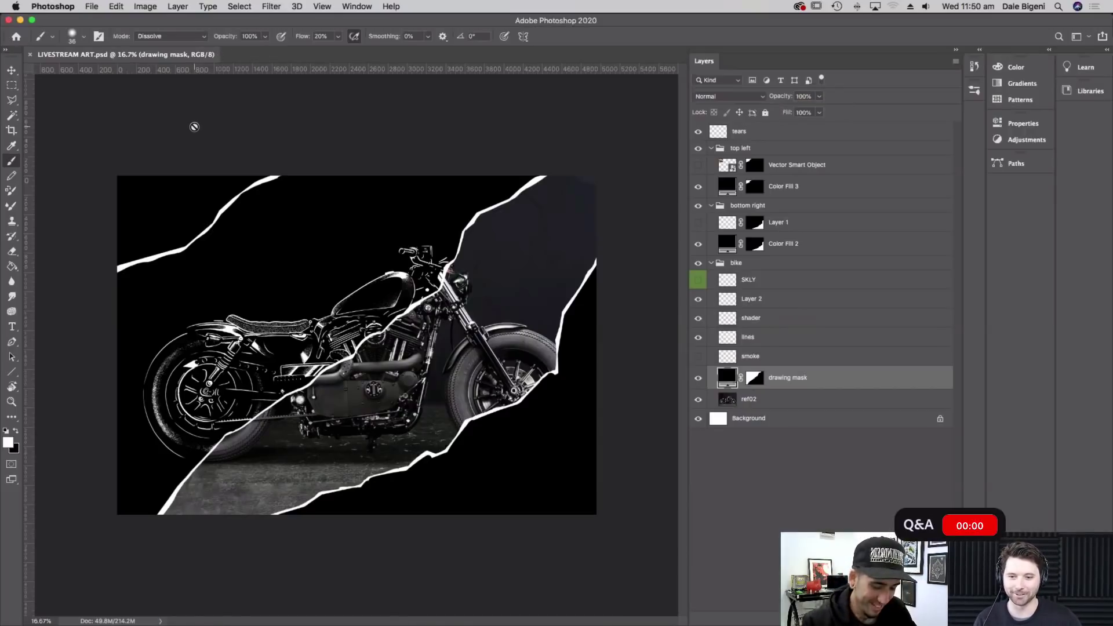
pyautogui.press('f')
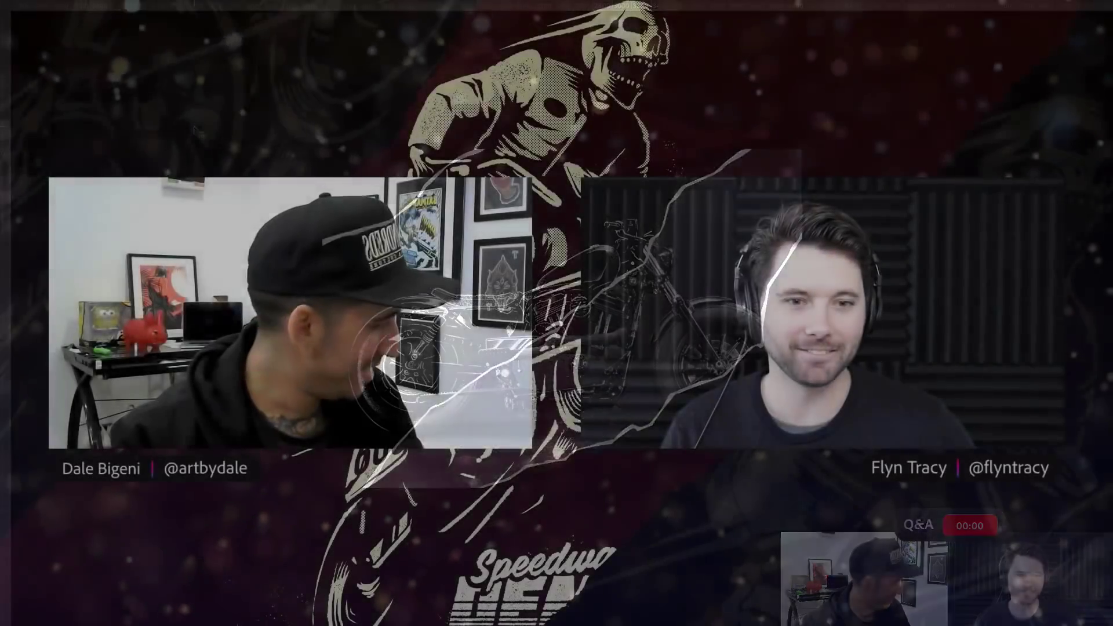
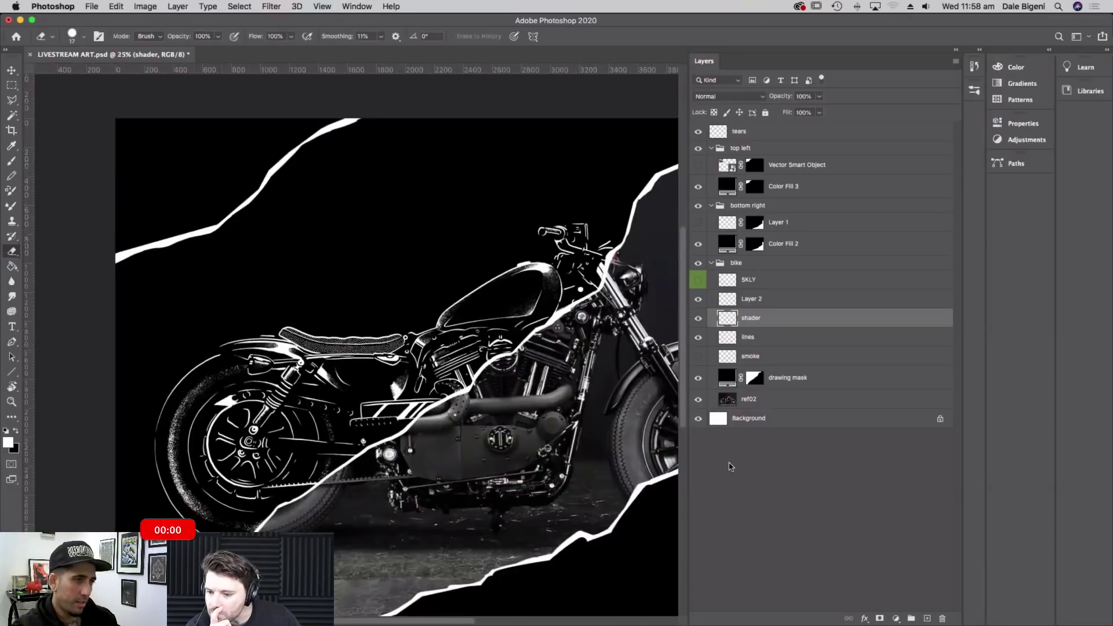
# Make the SKLY skeleton layer visible in the bike group
pyautogui.moveTo(629, 443); pyautogui.dragTo(584, 419)
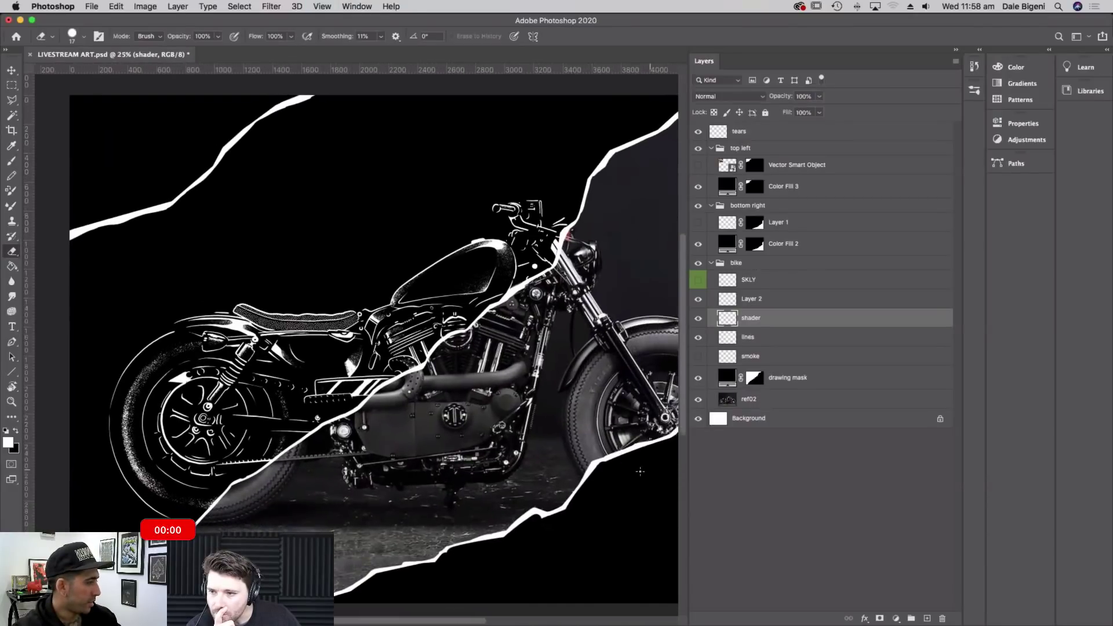
pyautogui.moveTo(554, 382); pyautogui.dragTo(534, 355)
pyautogui.moveTo(592, 430); pyautogui.dragTo(602, 473)
pyautogui.moveTo(566, 417); pyautogui.dragTo(576, 430)
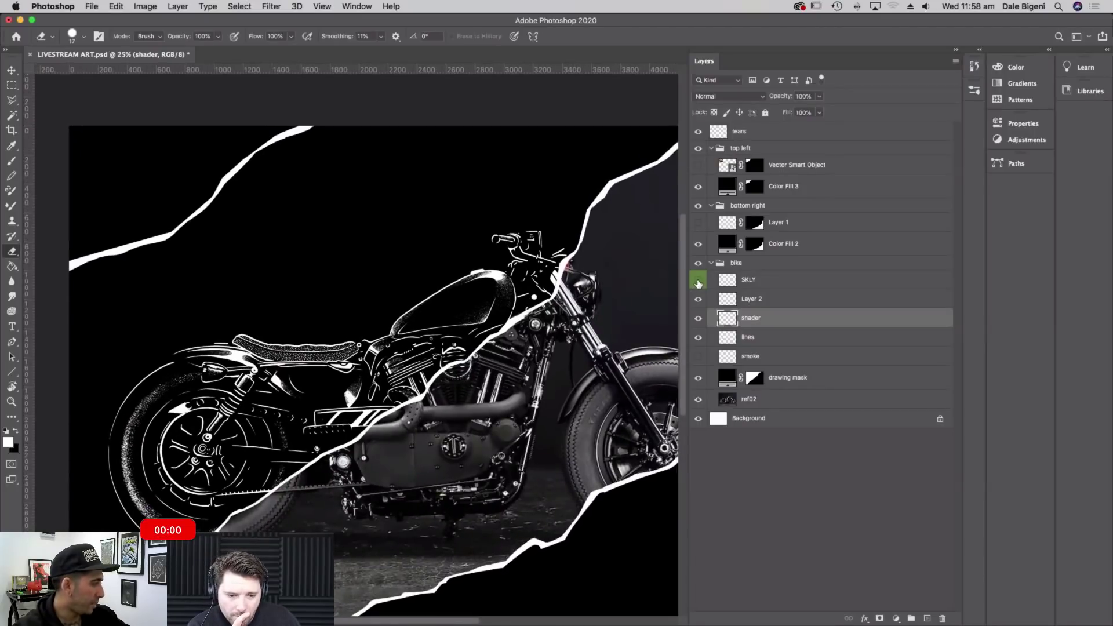
pyautogui.click(698, 280)
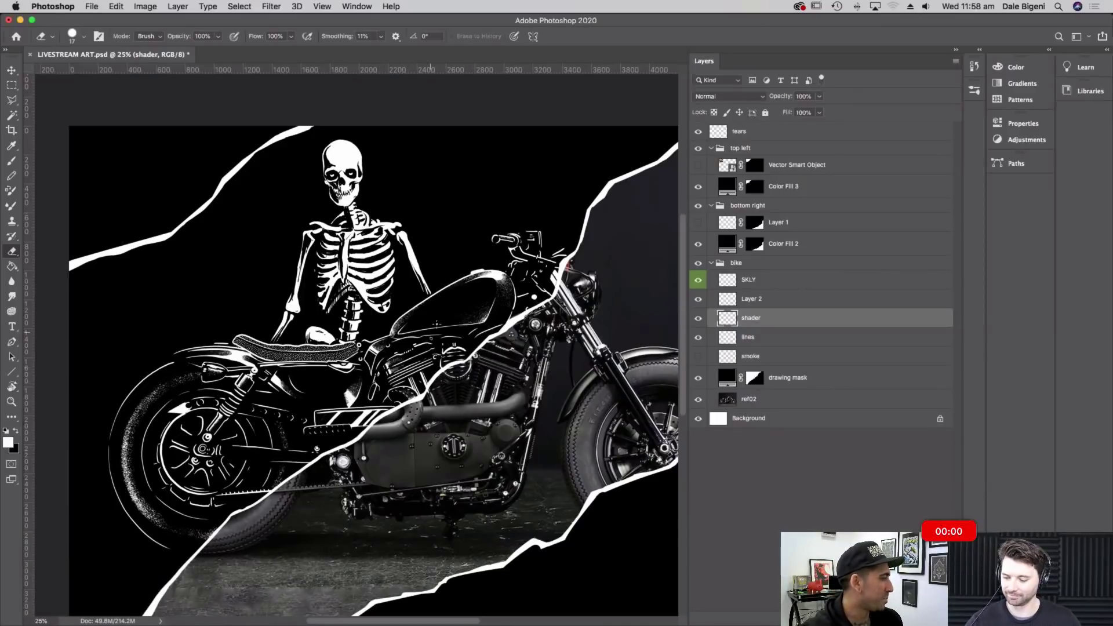
# Select the drawing mask layer and make the smoke layer visible around the skeleton and motorcycle
pyautogui.press('super+minus')
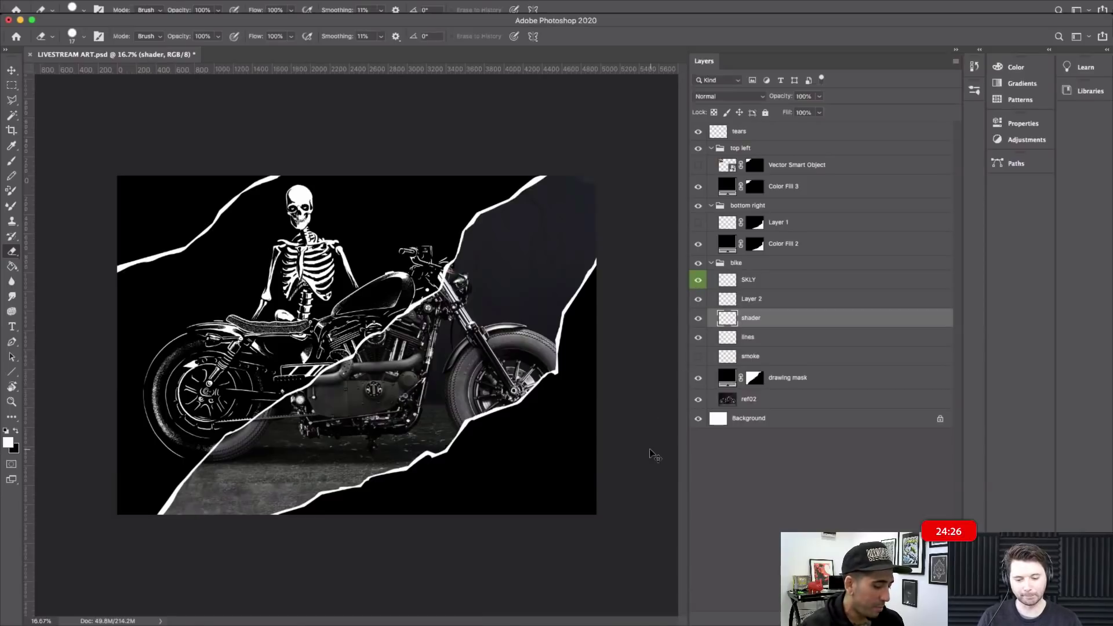
pyautogui.press('super+plus')
pyautogui.press('super+plus')
pyautogui.moveTo(380, 383); pyautogui.dragTo(425, 415)
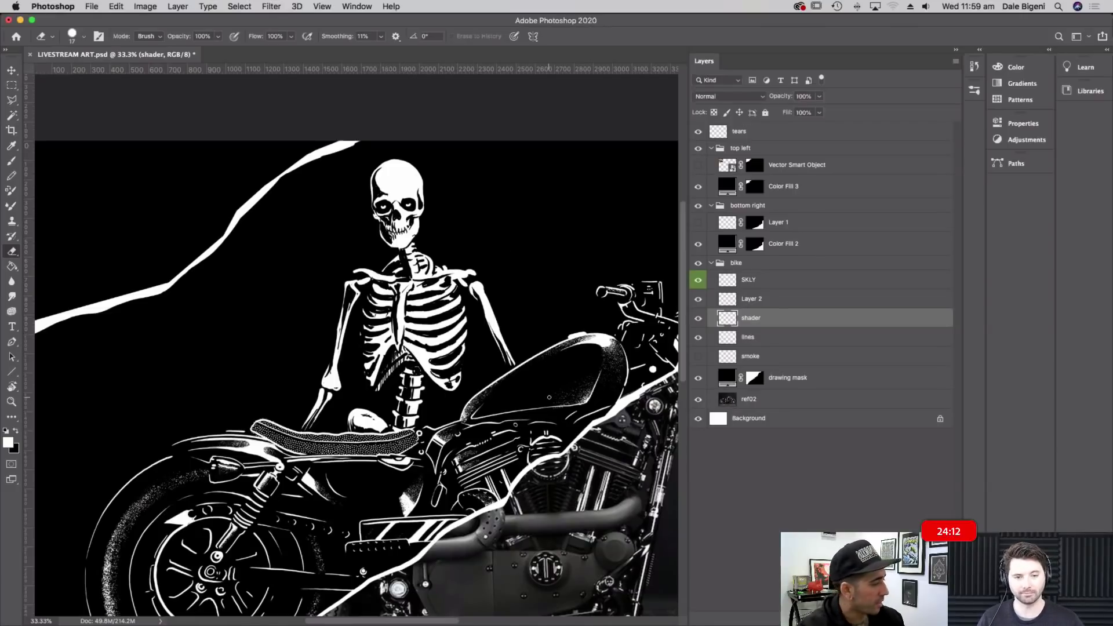
pyautogui.click(782, 383)
pyautogui.click(820, 97)
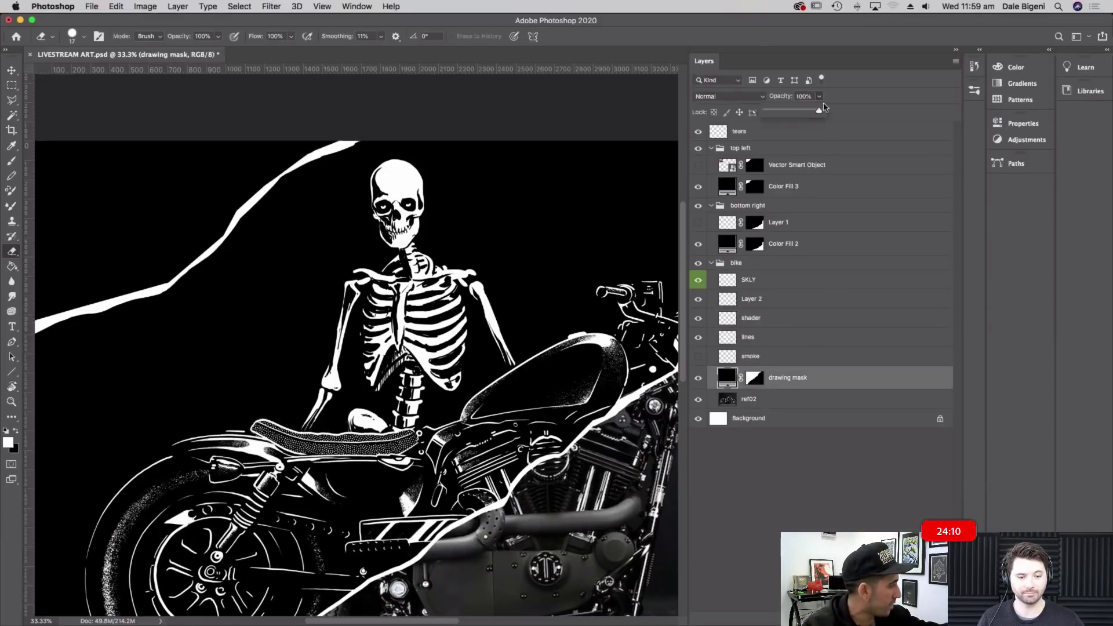
pyautogui.click(856, 106)
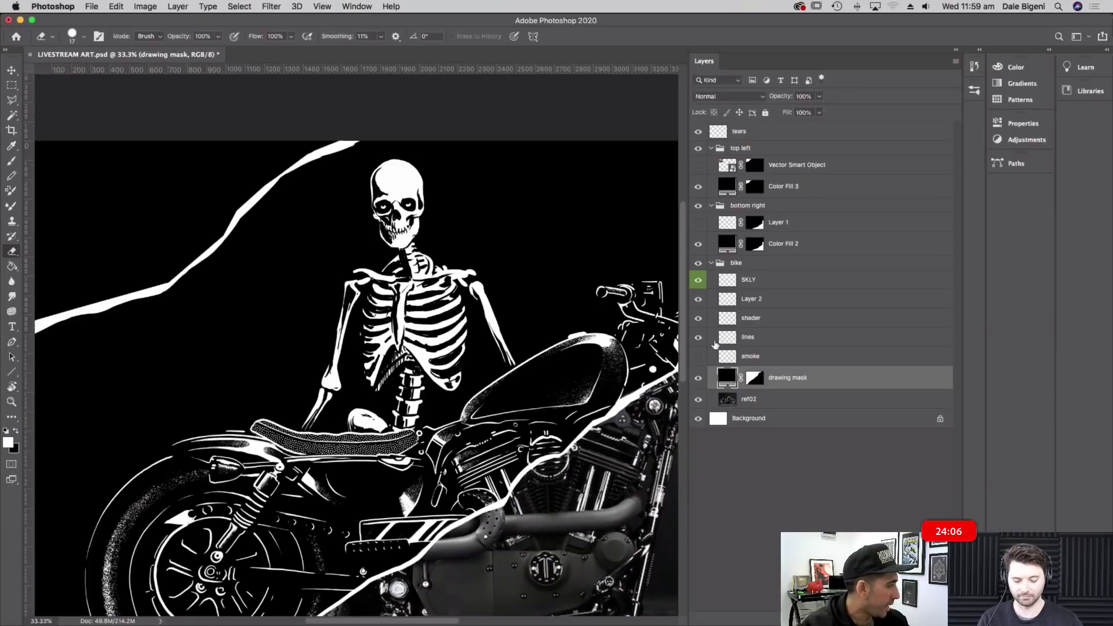
pyautogui.click(698, 356)
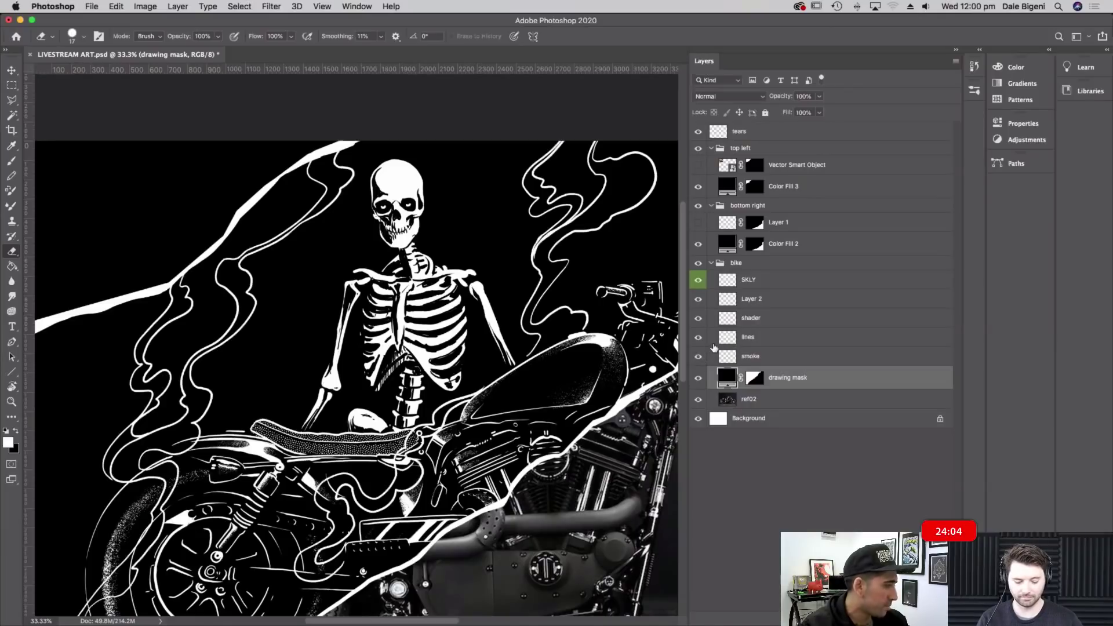
pyautogui.moveTo(556, 434); pyautogui.dragTo(575, 369)
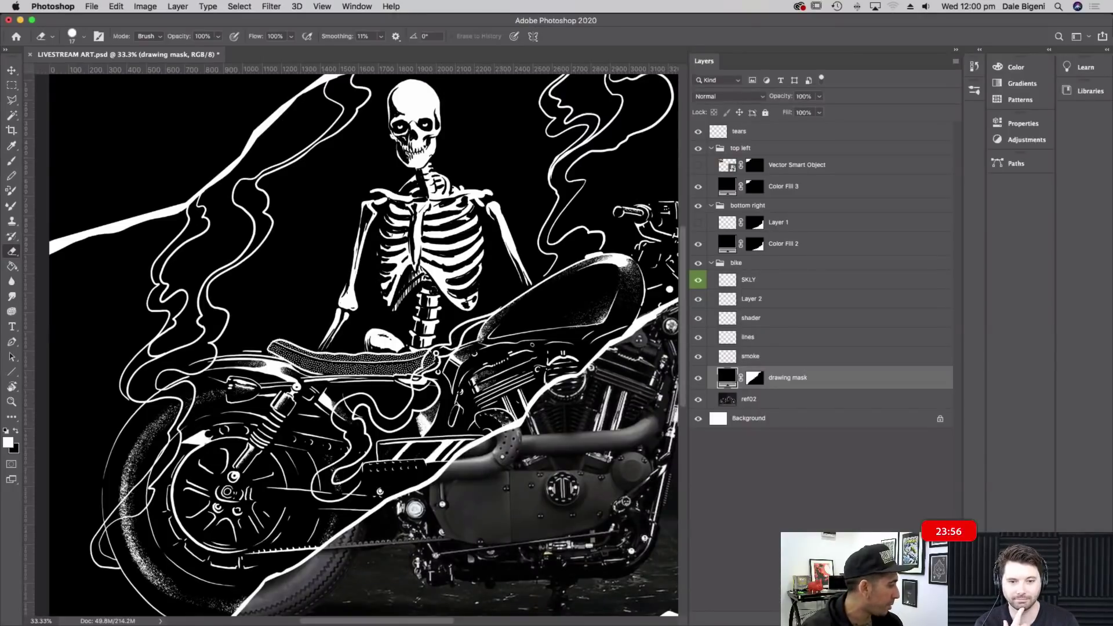
# Add a new layer beneath the smoke layer and move both above SKLY, keeping the new layer active for painting with the Brush tool
pyautogui.press('super+alt+shift+n')
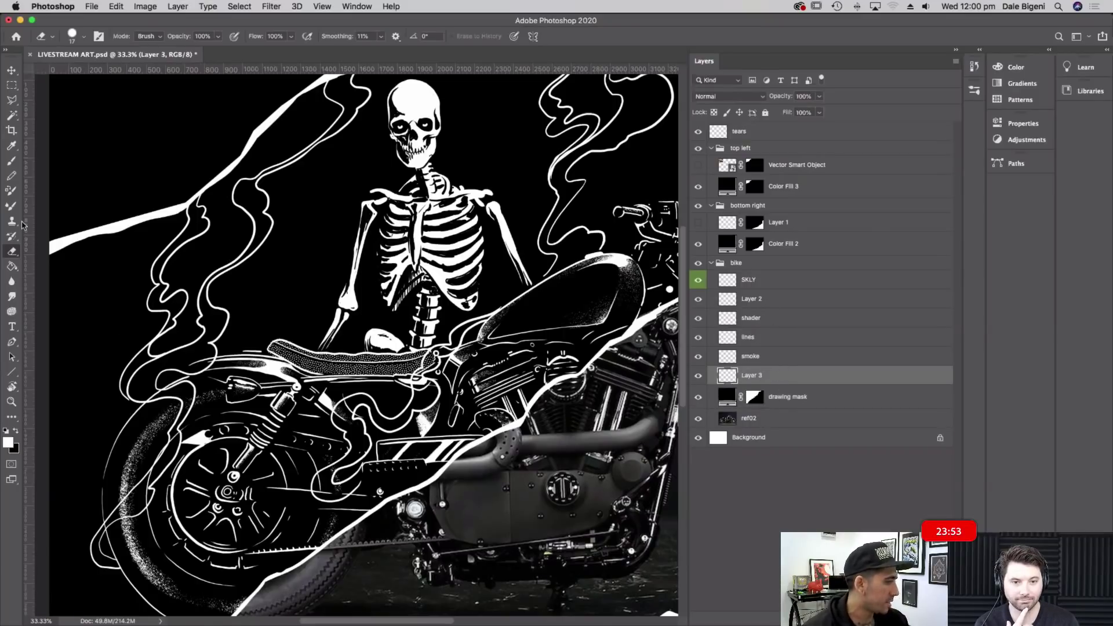
pyautogui.click(11, 161)
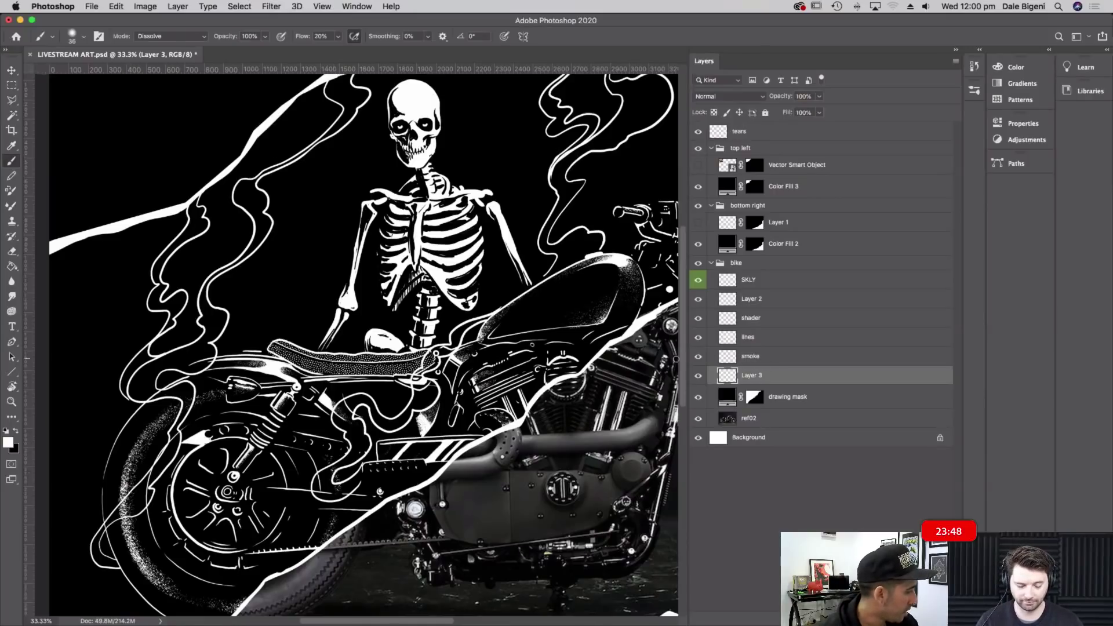
pyautogui.keyDown('shift'); pyautogui.click(795, 360); pyautogui.keyUp('shift')
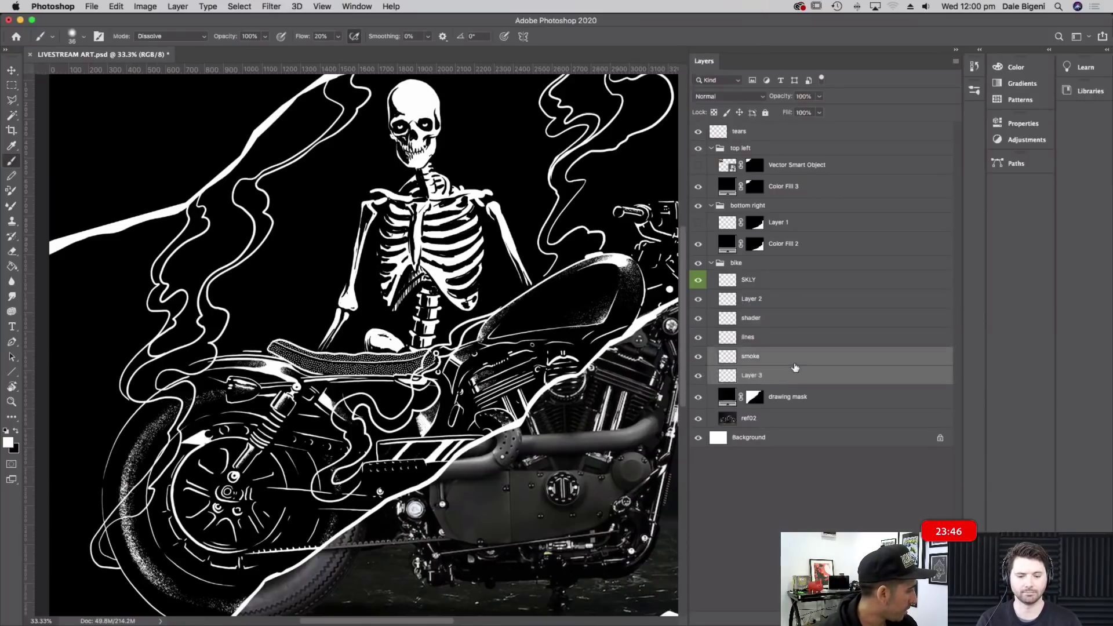
pyautogui.moveTo(803, 364); pyautogui.dragTo(803, 274)
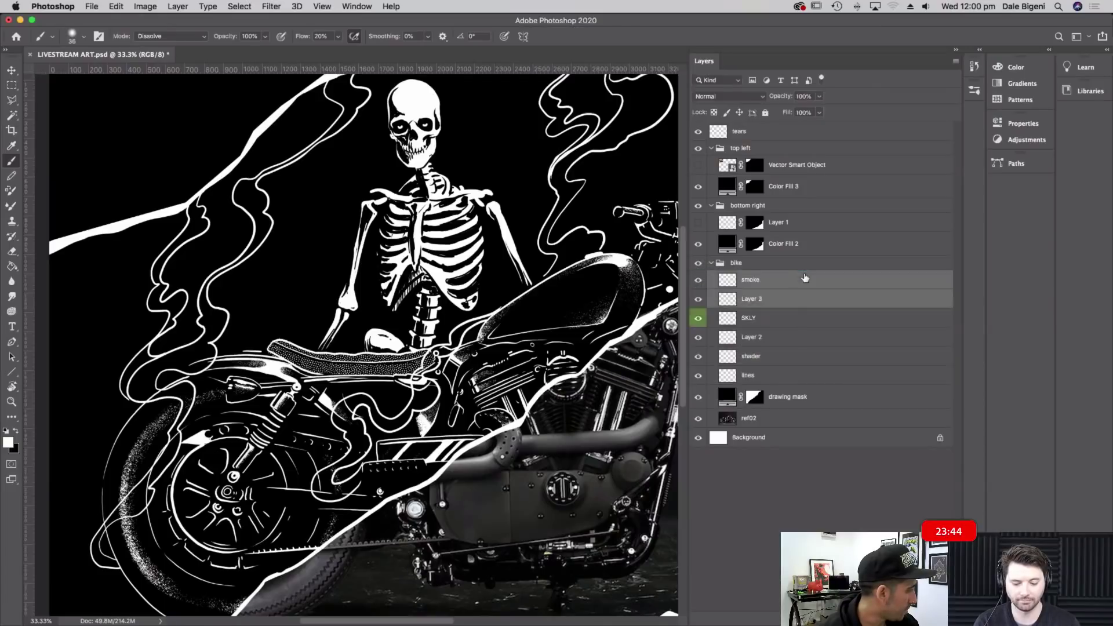
pyautogui.click(781, 301)
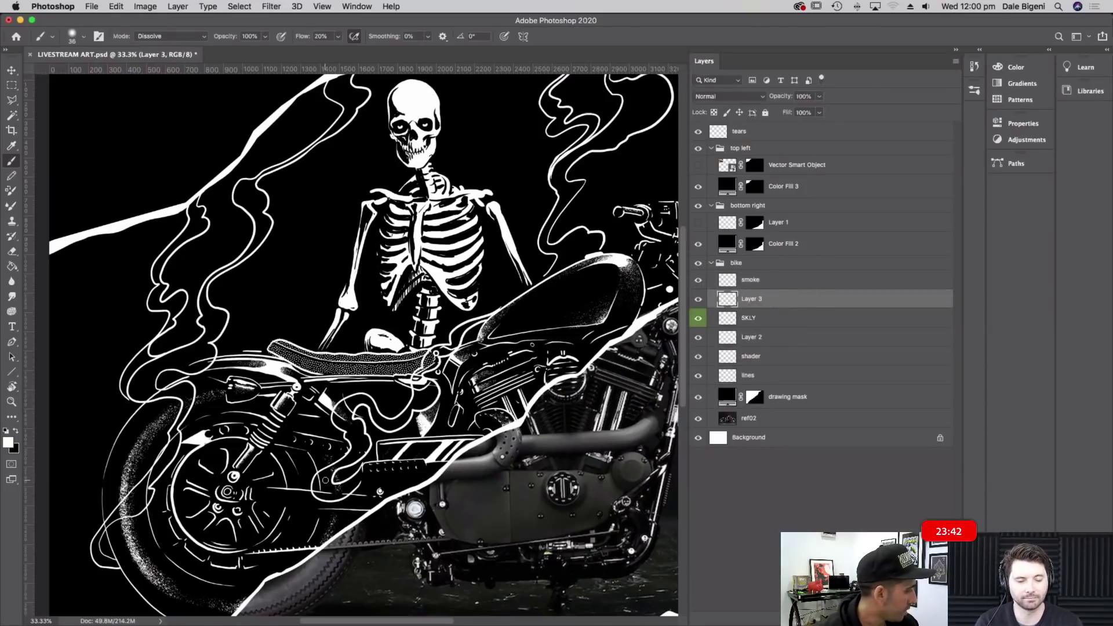
# Switch the foreground colour to black and set the brush to Normal mode with 100% flow
pyautogui.press('x')
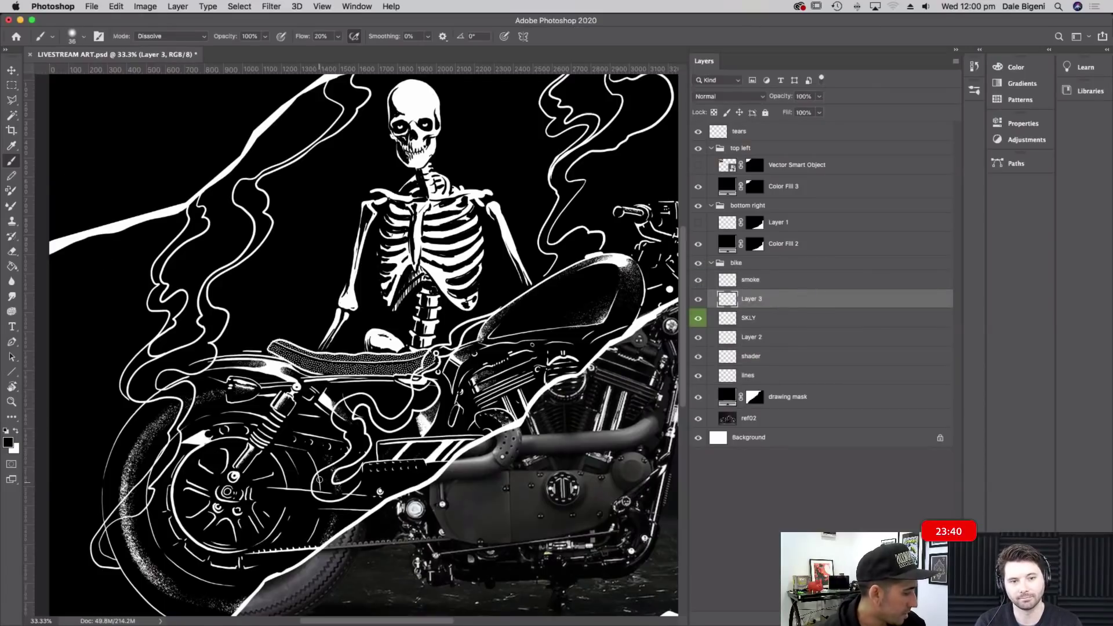
pyautogui.click(180, 36)
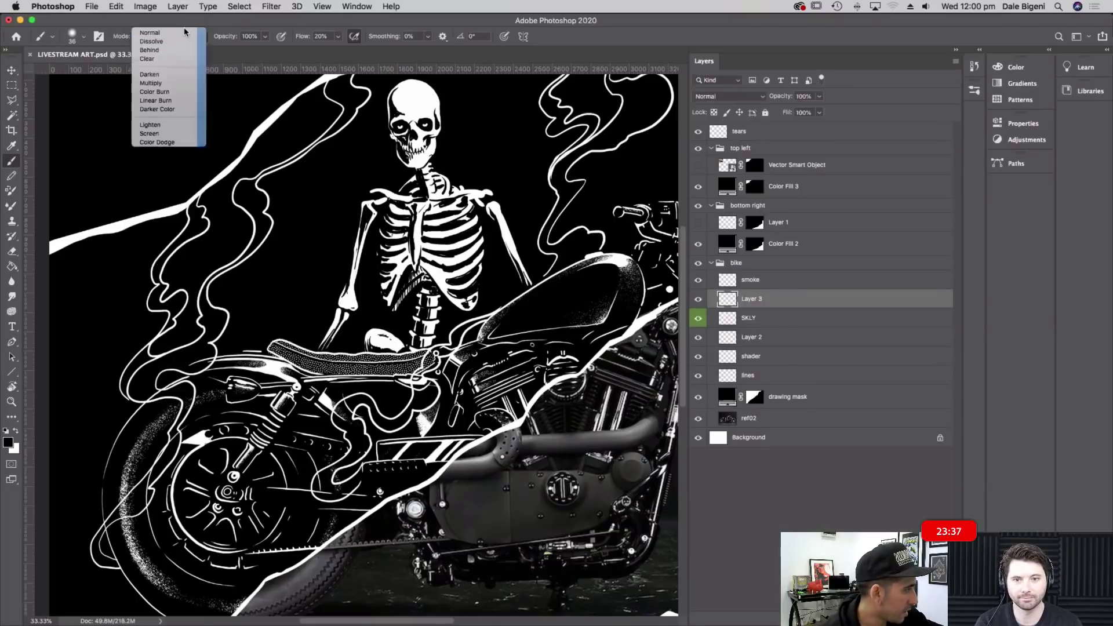
pyautogui.click(184, 31)
pyautogui.click(338, 36)
pyautogui.moveTo(346, 53); pyautogui.dragTo(397, 52)
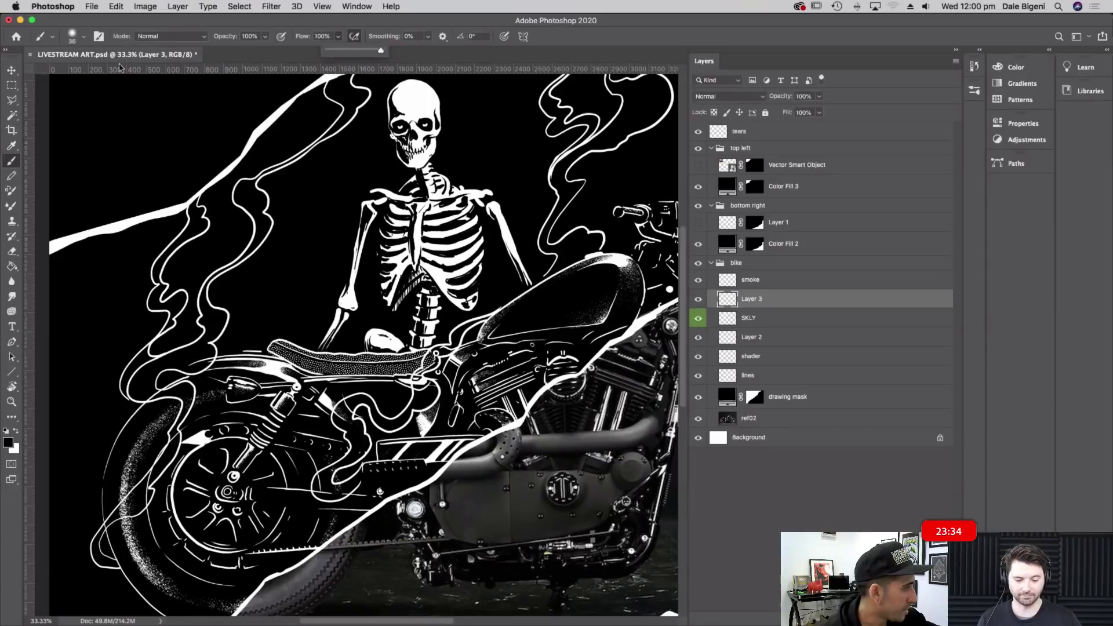
# Choose a solid round brush and set its smoothing to 14%
pyautogui.click(78, 36)
pyautogui.moveTo(293, 381); pyautogui.dragTo(256, 82)
pyautogui.click(108, 213)
pyautogui.click(136, 26)
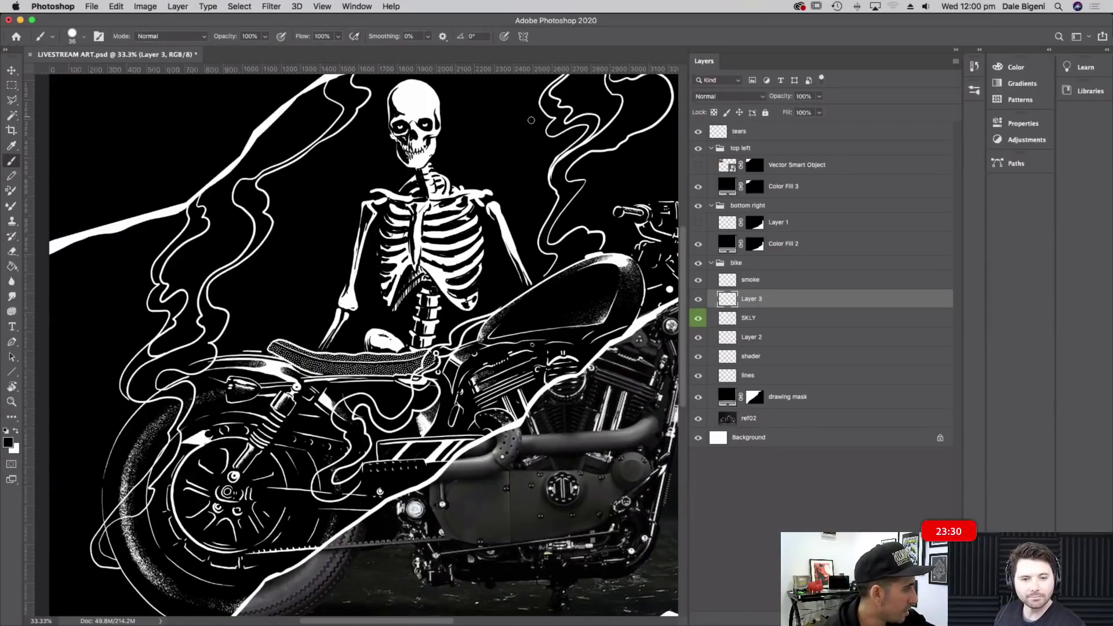
pyautogui.moveTo(429, 38); pyautogui.dragTo(434, 53)
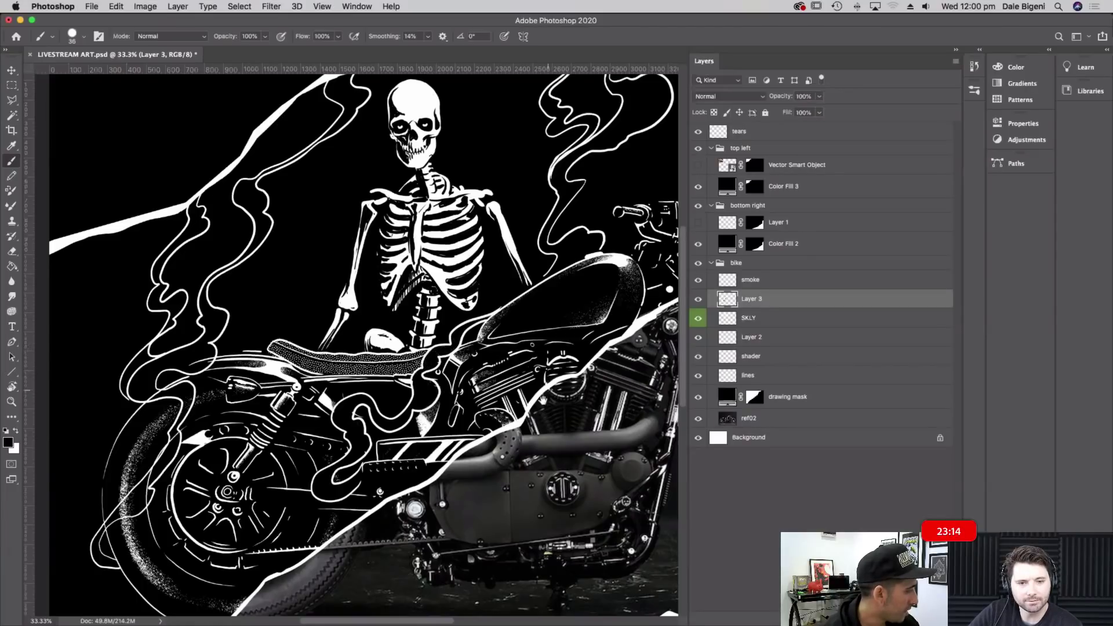
# Paint black inside the smoke outlines over the seat, frame and rear wheel to cover the bike lines behind them
pyautogui.moveTo(542, 400); pyautogui.dragTo(475, 516)
pyautogui.moveTo(158, 531)
pyautogui.mouseDown()
pyautogui.moveTo(327, 531)
pyautogui.moveTo(426, 386)
pyautogui.mouseUp()
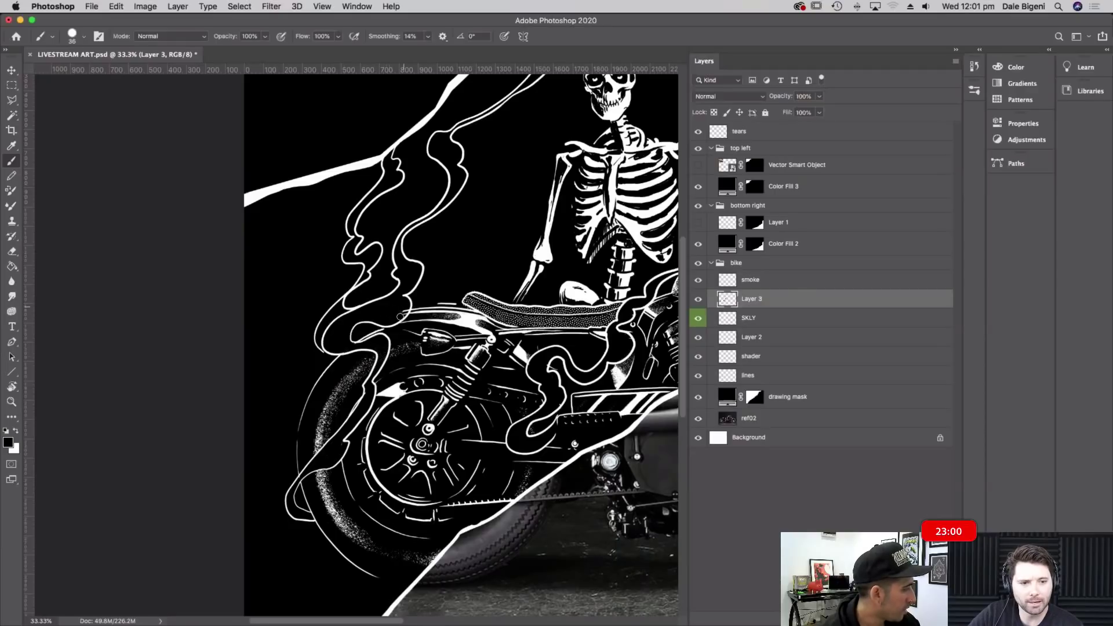
pyautogui.hscroll(6, 530, 398)
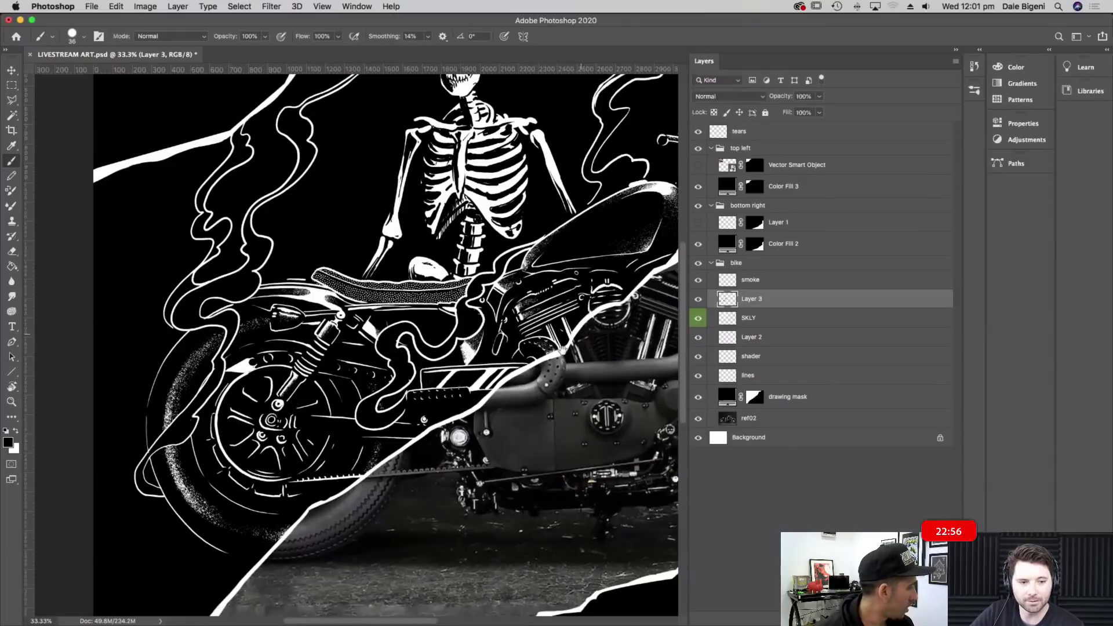
# Merge the black fill layer with the smoke layer, keeping the merged layer at 100% opacity
pyautogui.scroll(10, 578, 444)
pyautogui.hscroll(4, 578, 444)
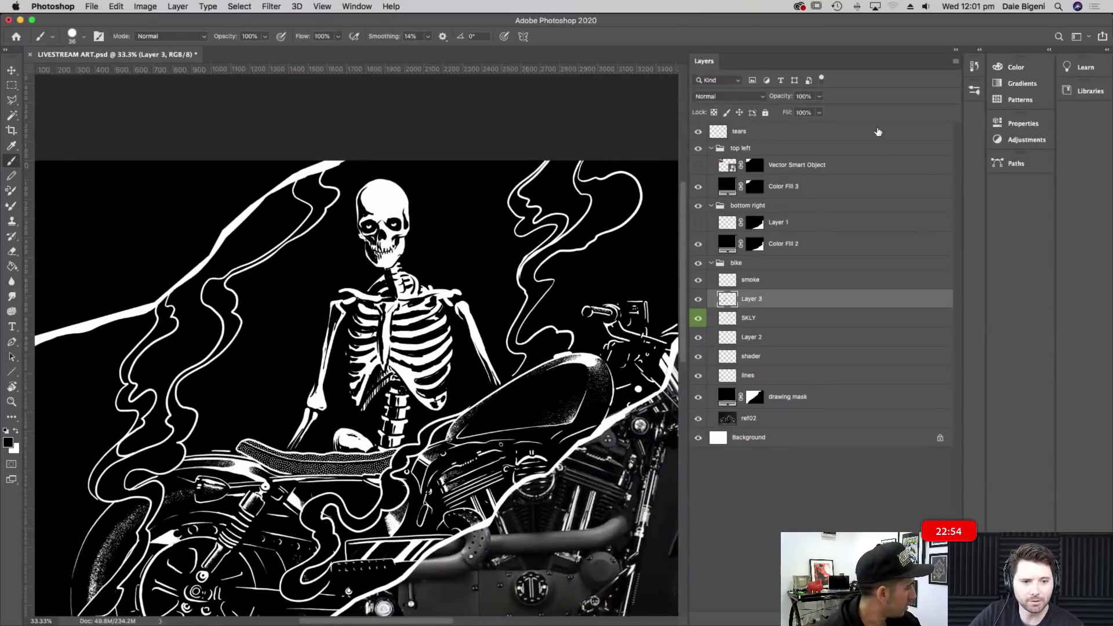
pyautogui.keyDown('shift'); pyautogui.click(790, 279); pyautogui.keyUp('shift')
pyautogui.click(956, 64)
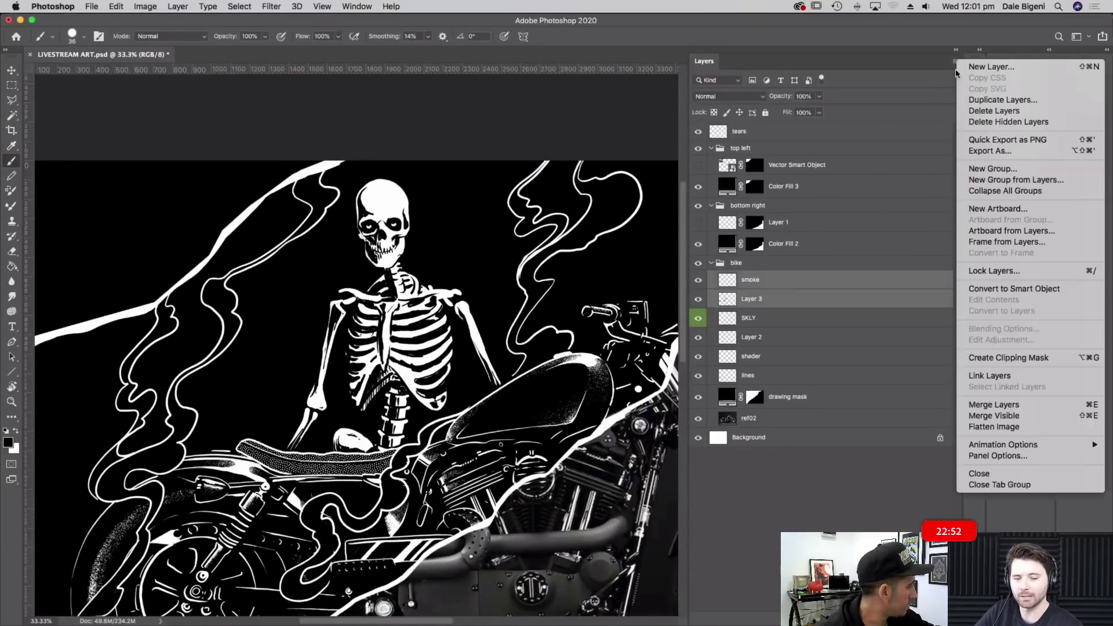
pyautogui.click(1010, 405)
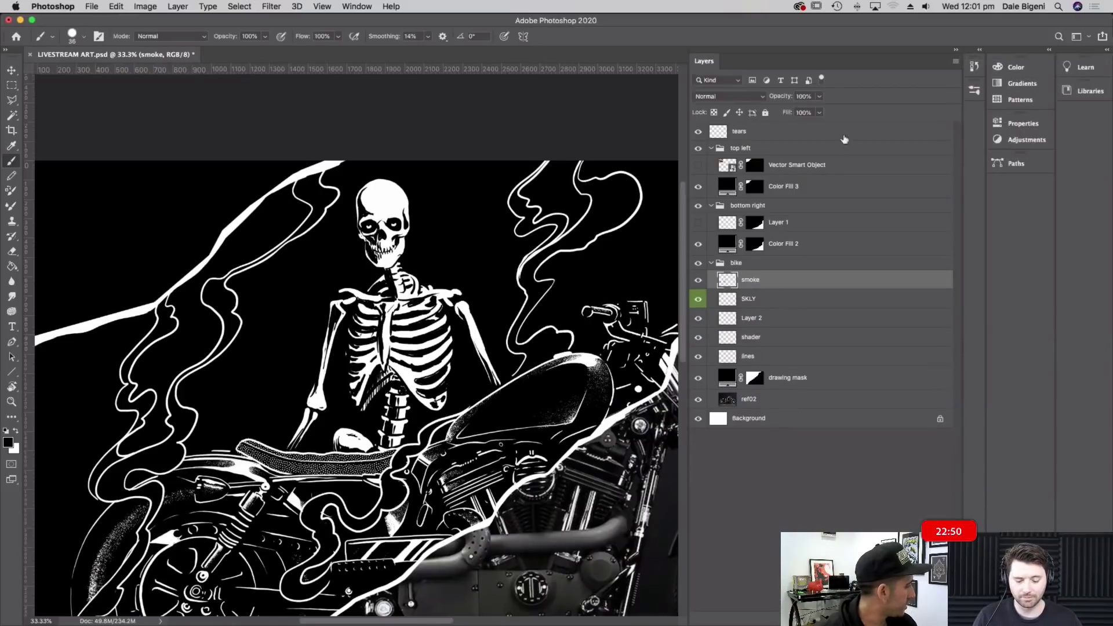
pyautogui.click(819, 96)
pyautogui.moveTo(823, 114)
pyautogui.mouseDown()
pyautogui.moveTo(786, 114)
pyautogui.moveTo(819, 112)
pyautogui.mouseUp()
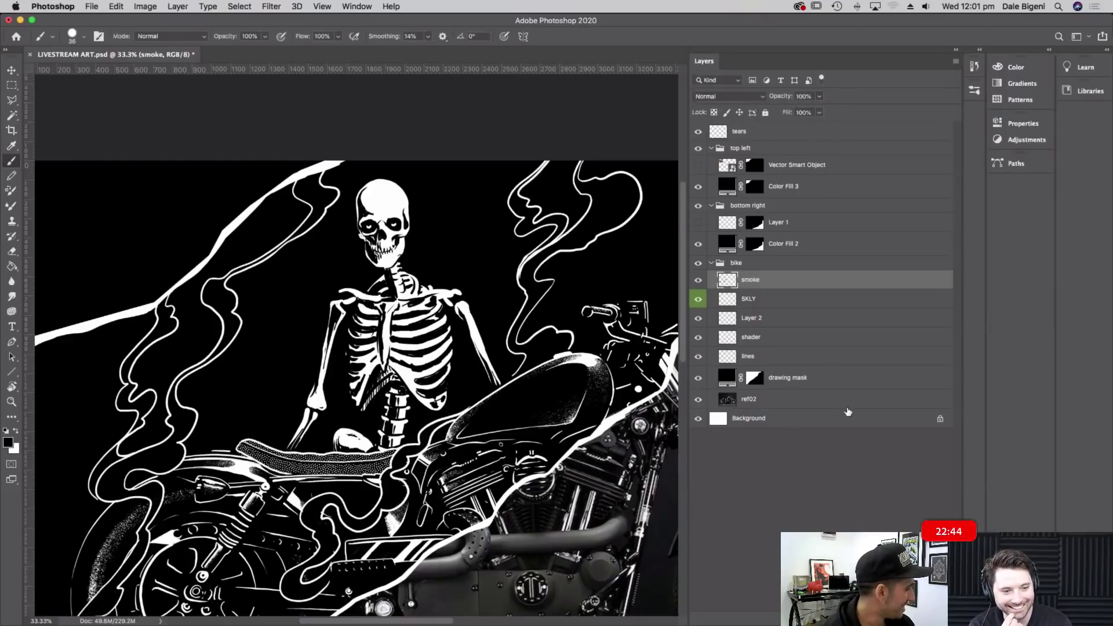
# Undo the merge of the black fill and smoke layers, and lower the smoke layer's opacity to 27%
pyautogui.press('super+z')
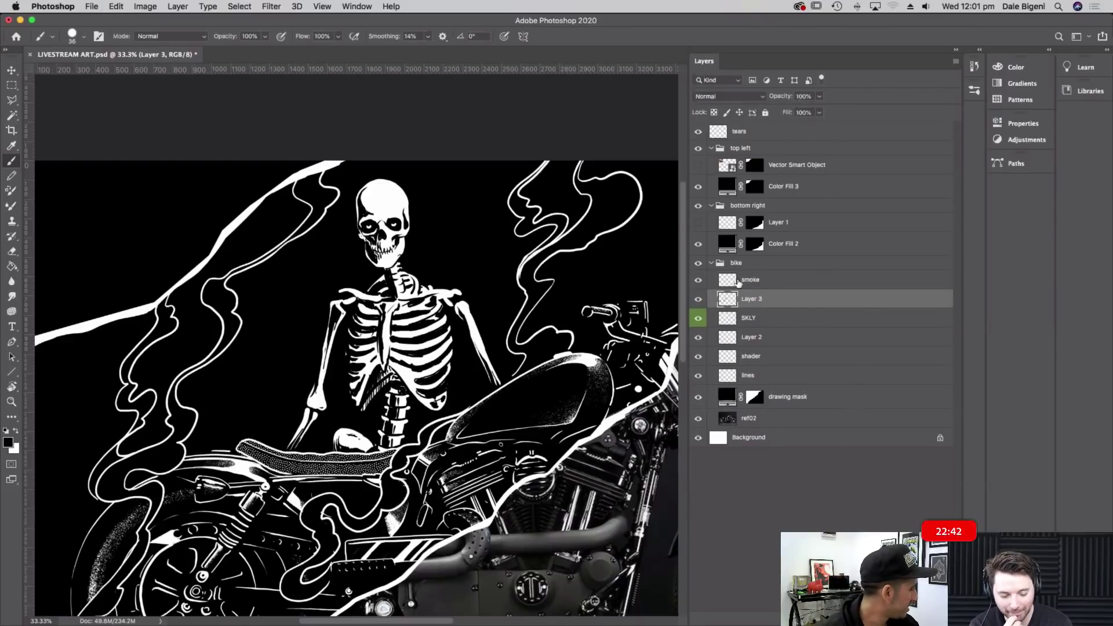
pyautogui.click(698, 280)
pyautogui.click(699, 279)
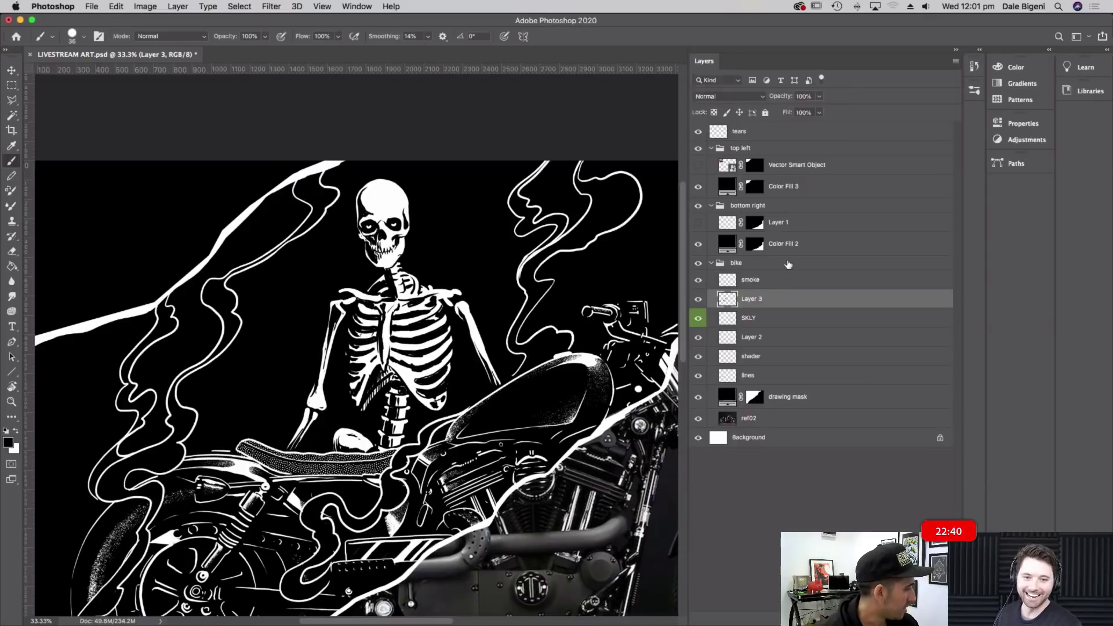
pyautogui.click(774, 284)
pyautogui.click(819, 113)
pyautogui.moveTo(818, 112); pyautogui.dragTo(781, 113)
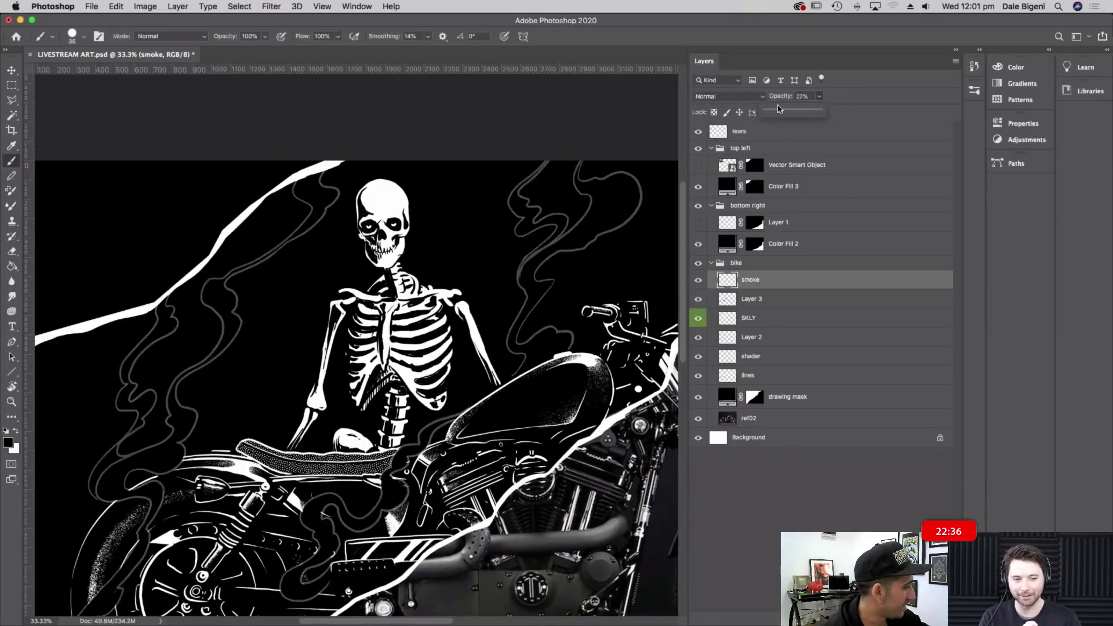
# Switch the foreground colour to white and add a new layer above the smoke layer
pyautogui.scroll(-5, 357, 342)
pyautogui.hscroll(-5, 356, 341)
pyautogui.press('x')
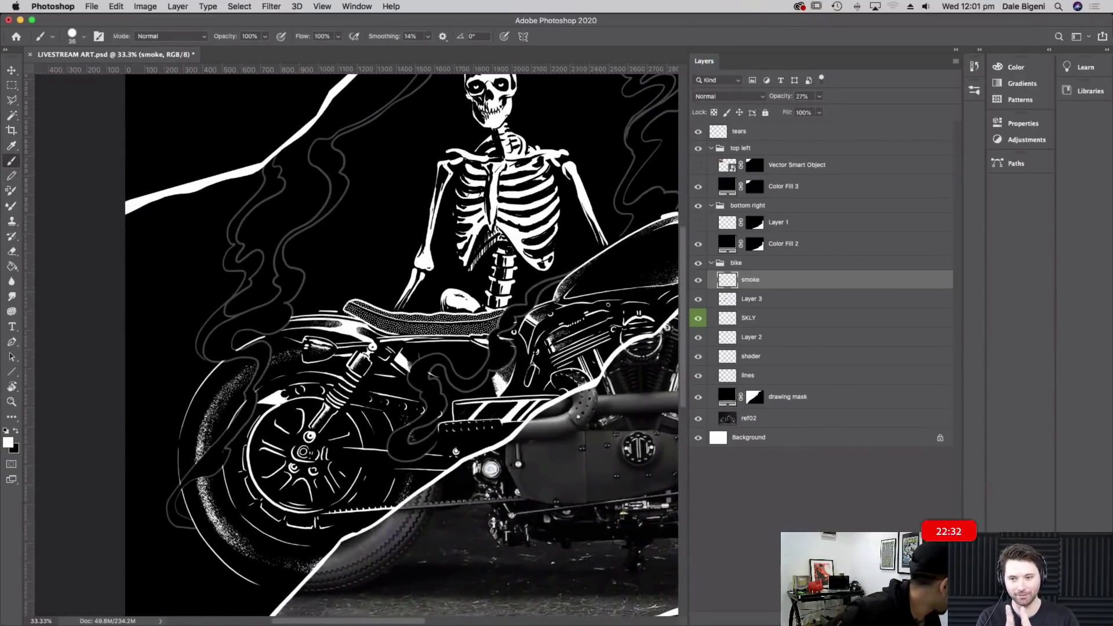
pyautogui.press('super+shift+alt+n')
pyautogui.moveTo(573, 270); pyautogui.dragTo(529, 297)
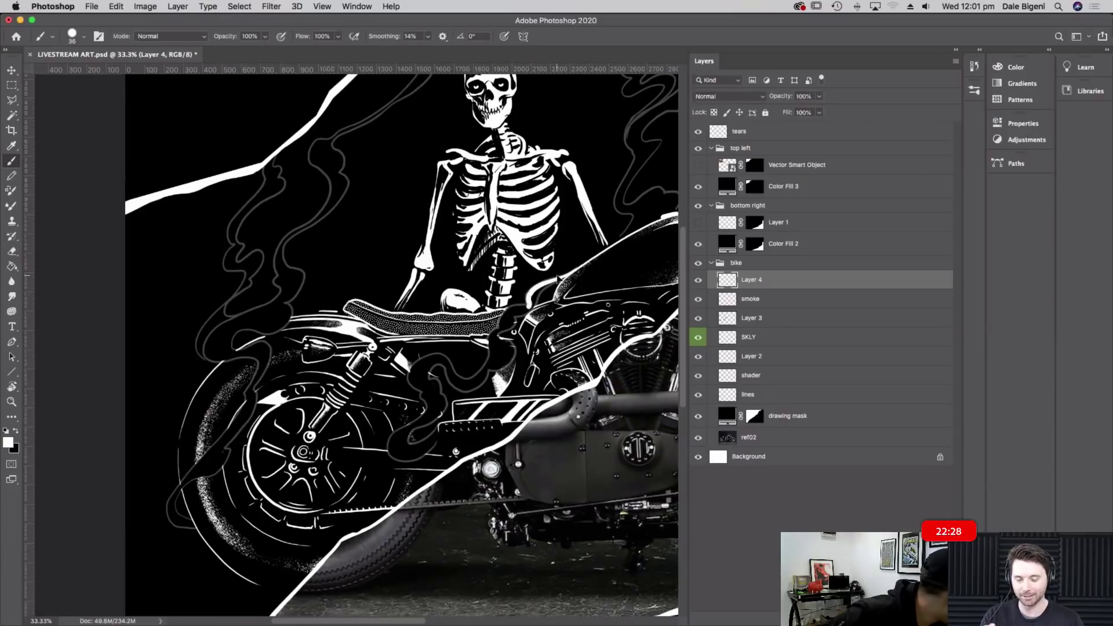
pyautogui.press('super+z')
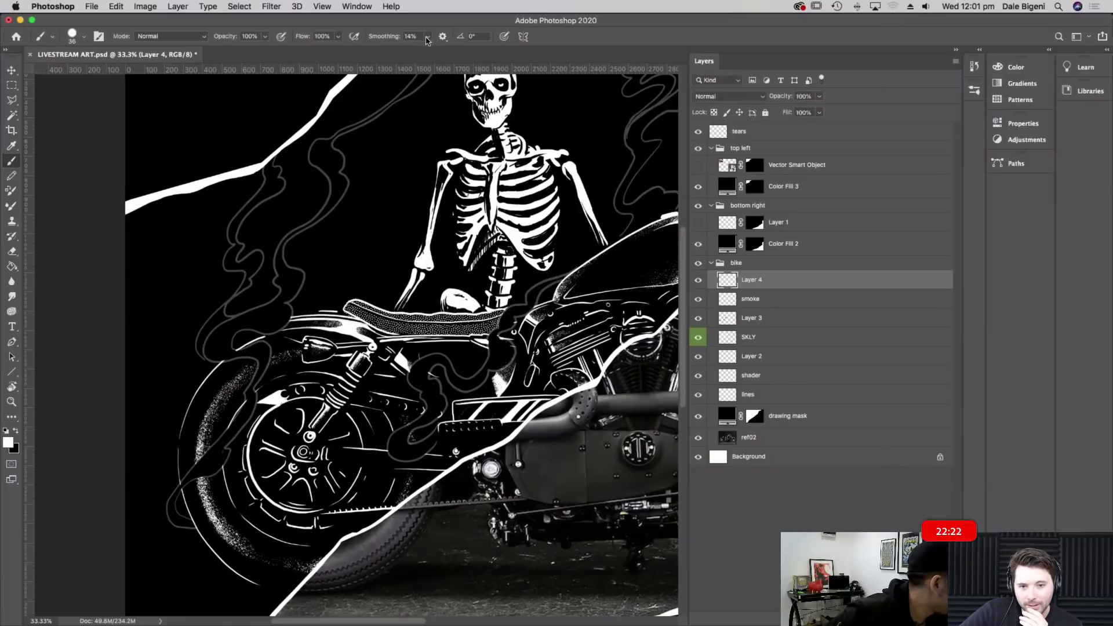
pyautogui.moveTo(561, 458); pyautogui.dragTo(565, 497)
pyautogui.moveTo(485, 377)
pyautogui.mouseDown()
pyautogui.moveTo(494, 413)
pyautogui.moveTo(484, 442)
pyautogui.mouseUp()
pyautogui.press('super+z')
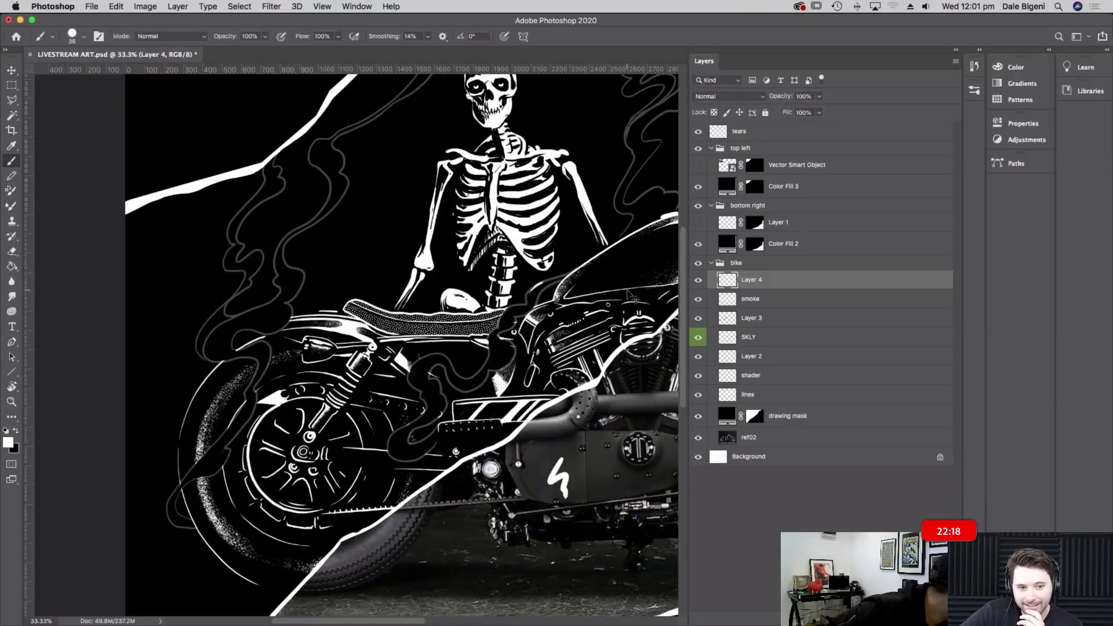
# Trace the faded smoke edges in white over the frame beside the seat and up the plume behind the fuel tank
pyautogui.moveTo(551, 280)
pyautogui.mouseDown()
pyautogui.moveTo(498, 321)
pyautogui.moveTo(478, 371)
pyautogui.moveTo(445, 358)
pyautogui.moveTo(415, 363)
pyautogui.moveTo(408, 379)
pyautogui.moveTo(424, 412)
pyautogui.moveTo(389, 436)
pyautogui.moveTo(387, 451)
pyautogui.moveTo(407, 460)
pyautogui.moveTo(441, 434)
pyautogui.mouseUp()
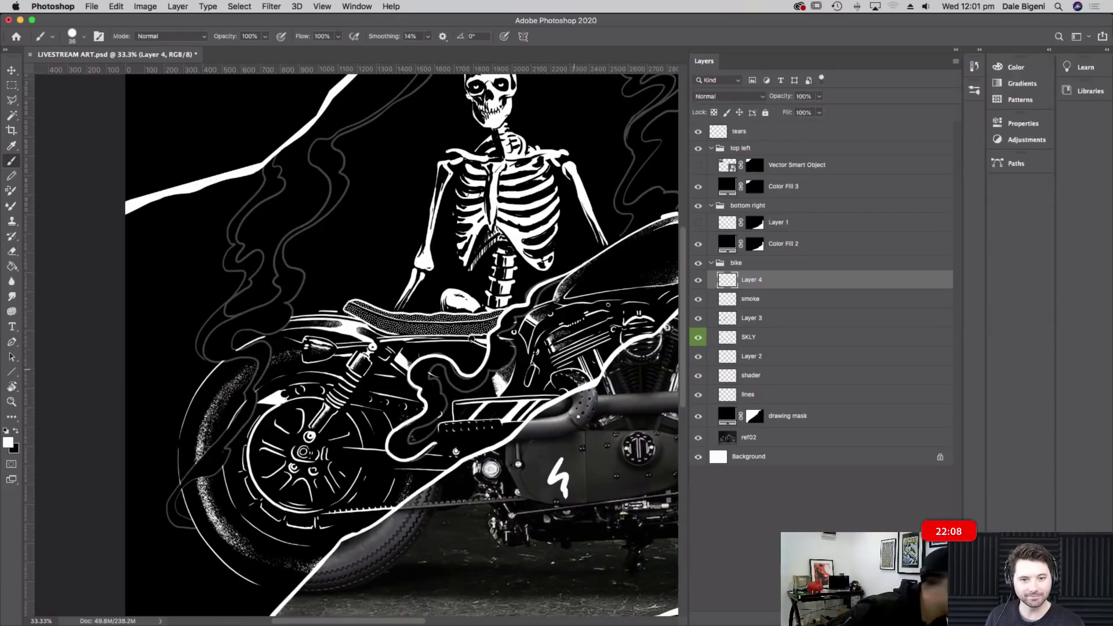
pyautogui.moveTo(677, 200); pyautogui.dragTo(610, 324)
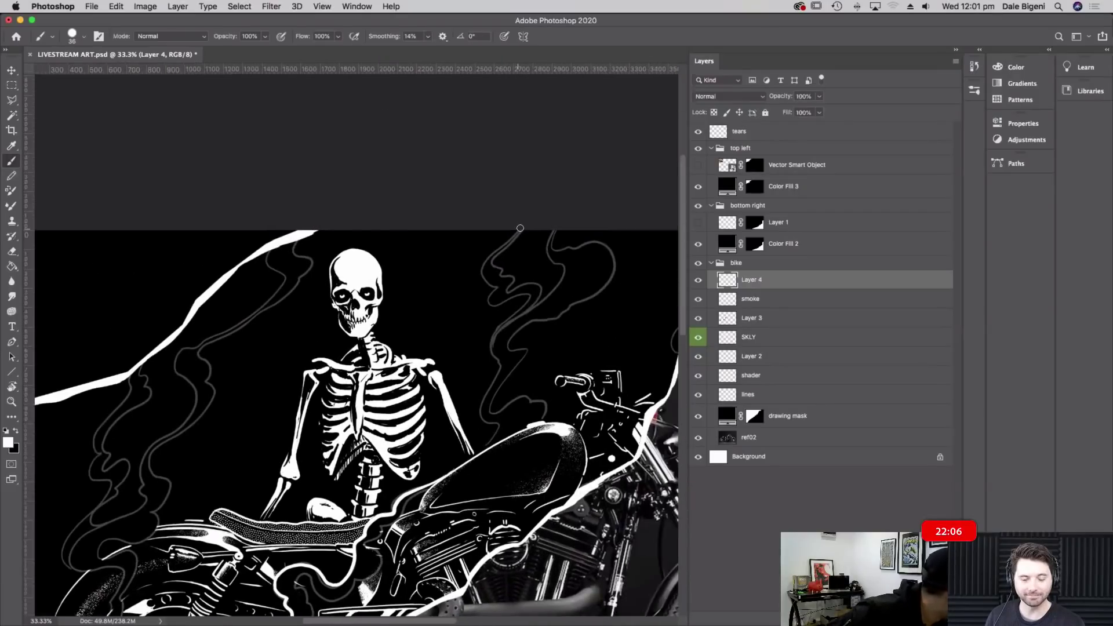
pyautogui.moveTo(520, 231)
pyautogui.mouseDown()
pyautogui.moveTo(491, 255)
pyautogui.moveTo(487, 300)
pyautogui.moveTo(528, 295)
pyautogui.moveTo(494, 332)
pyautogui.moveTo(487, 453)
pyautogui.mouseUp()
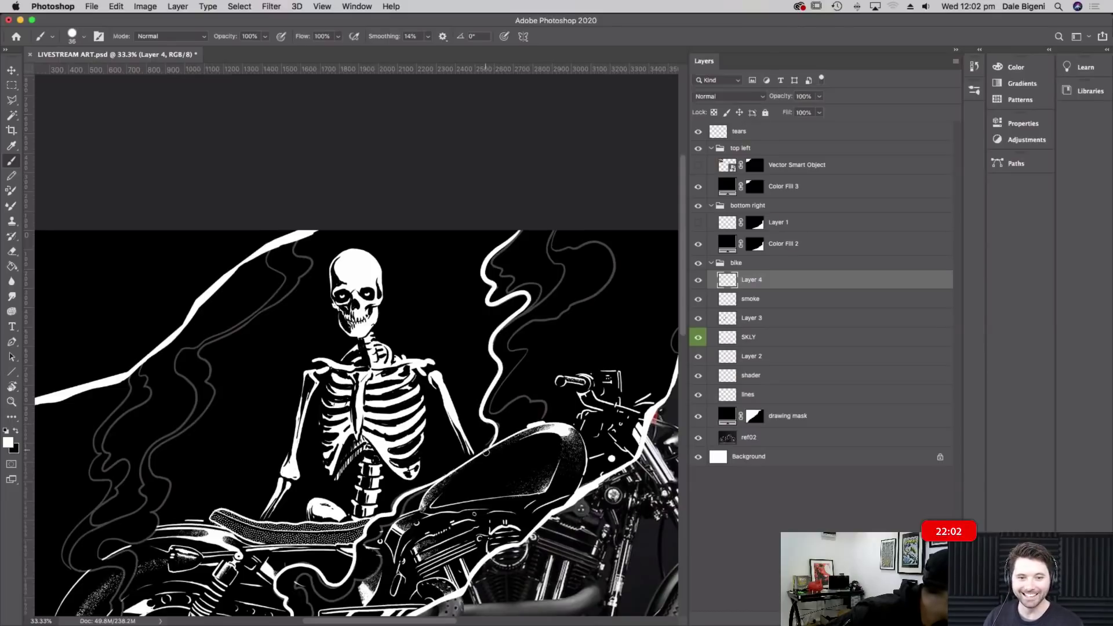
# Thicken the plume behind the fuel tank with solid white, filling its upper folds and its base at the tank
pyautogui.moveTo(520, 231)
pyautogui.mouseDown()
pyautogui.moveTo(490, 258)
pyautogui.moveTo(493, 290)
pyautogui.moveTo(488, 276)
pyautogui.moveTo(502, 283)
pyautogui.mouseUp()
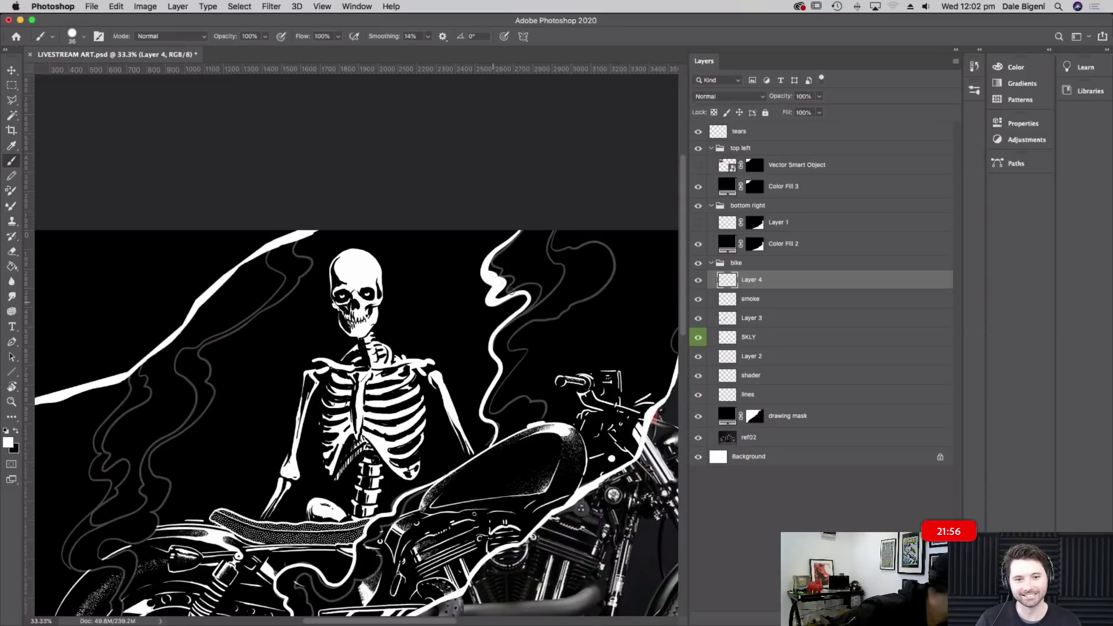
pyautogui.moveTo(524, 293)
pyautogui.mouseDown()
pyautogui.moveTo(500, 360)
pyautogui.moveTo(494, 340)
pyautogui.moveTo(529, 307)
pyautogui.mouseUp()
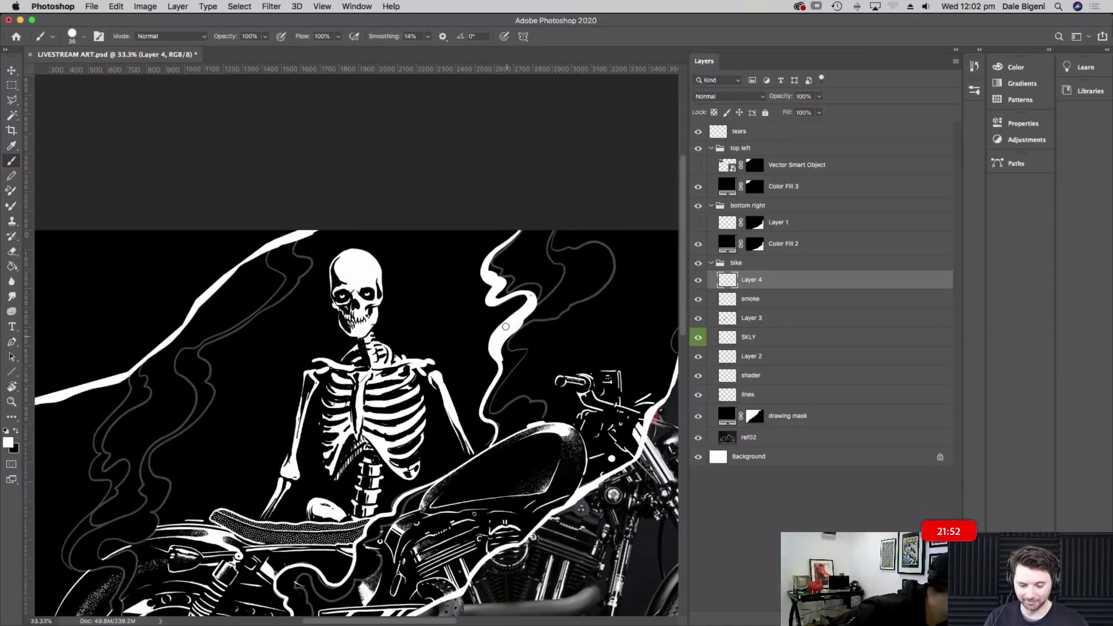
pyautogui.moveTo(499, 352)
pyautogui.mouseDown()
pyautogui.moveTo(490, 389)
pyautogui.moveTo(499, 414)
pyautogui.moveTo(516, 413)
pyautogui.mouseUp()
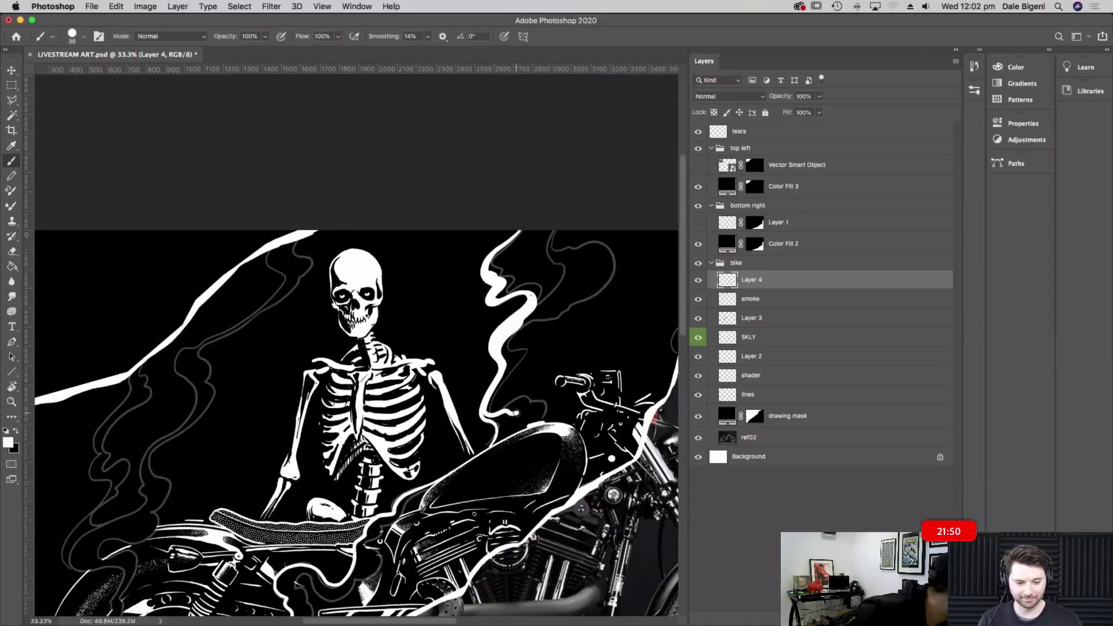
pyautogui.hotkey('ctrl', 'z')
pyautogui.moveTo(496, 371)
pyautogui.mouseDown()
pyautogui.moveTo(492, 414)
pyautogui.moveTo(518, 406)
pyautogui.moveTo(518, 428)
pyautogui.moveTo(496, 441)
pyautogui.moveTo(500, 429)
pyautogui.moveTo(484, 416)
pyautogui.moveTo(514, 409)
pyautogui.mouseUp()
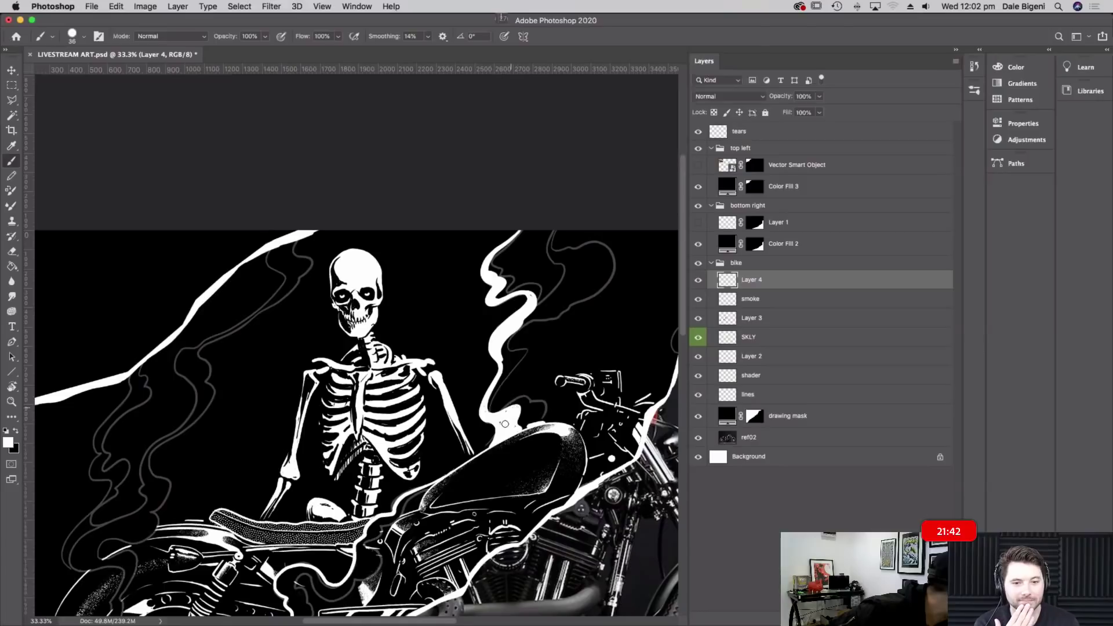
# Paint the second branch of the plume behind the tank in solid white, from the canvas's upper edge down to the main strand
pyautogui.scroll(3, 583, 320)
pyautogui.moveTo(498, 392)
pyautogui.mouseDown()
pyautogui.moveTo(542, 342)
pyautogui.moveTo(528, 339)
pyautogui.moveTo(535, 308)
pyautogui.moveTo(522, 329)
pyautogui.moveTo(574, 348)
pyautogui.moveTo(479, 410)
pyautogui.moveTo(538, 360)
pyautogui.mouseUp()
pyautogui.press('super+z')
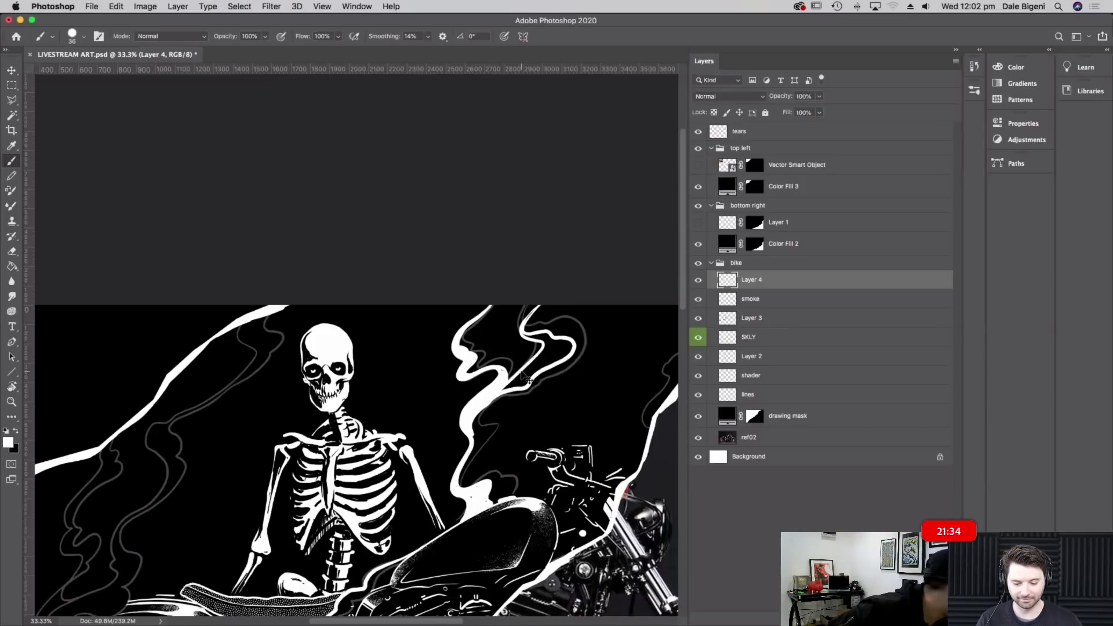
pyautogui.press('super+z')
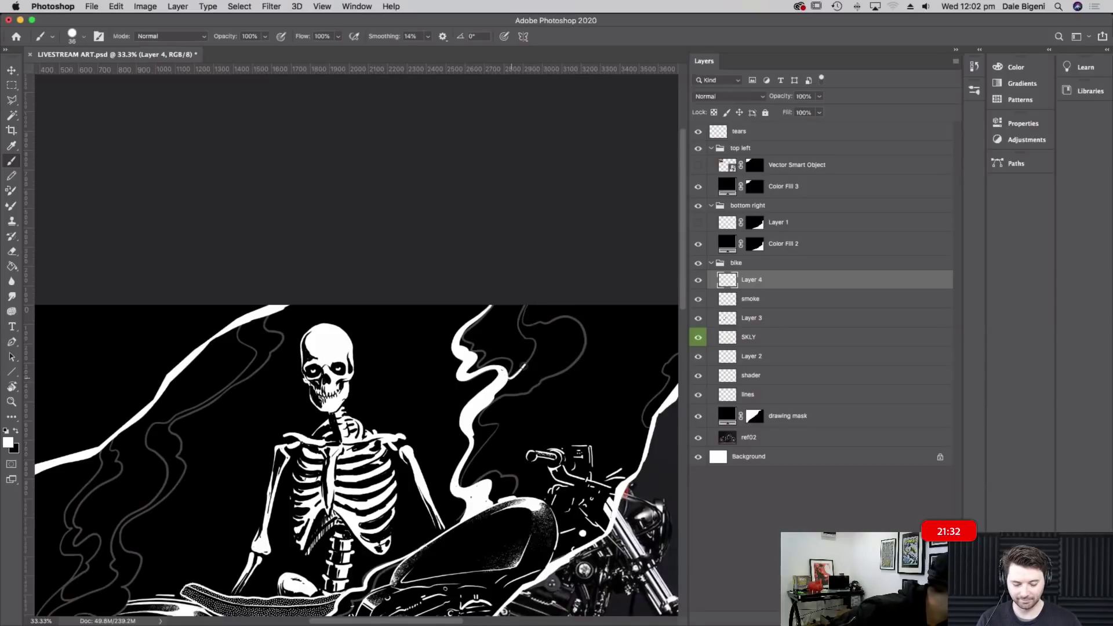
pyautogui.moveTo(537, 303)
pyautogui.mouseDown()
pyautogui.moveTo(523, 323)
pyautogui.moveTo(558, 355)
pyautogui.moveTo(496, 390)
pyautogui.moveTo(553, 355)
pyautogui.moveTo(527, 366)
pyautogui.moveTo(542, 341)
pyautogui.mouseUp()
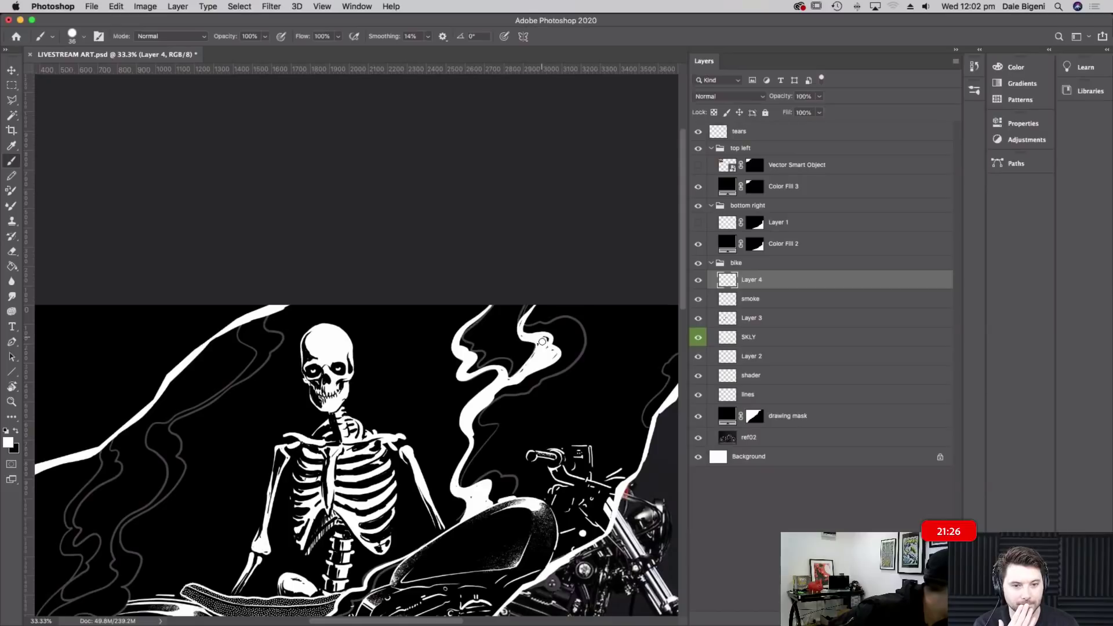
# Undo the white scribble on the engine cover and check the white smoke with the faded smoke layer temporarily hidden
pyautogui.moveTo(499, 422); pyautogui.dragTo(665, 177)
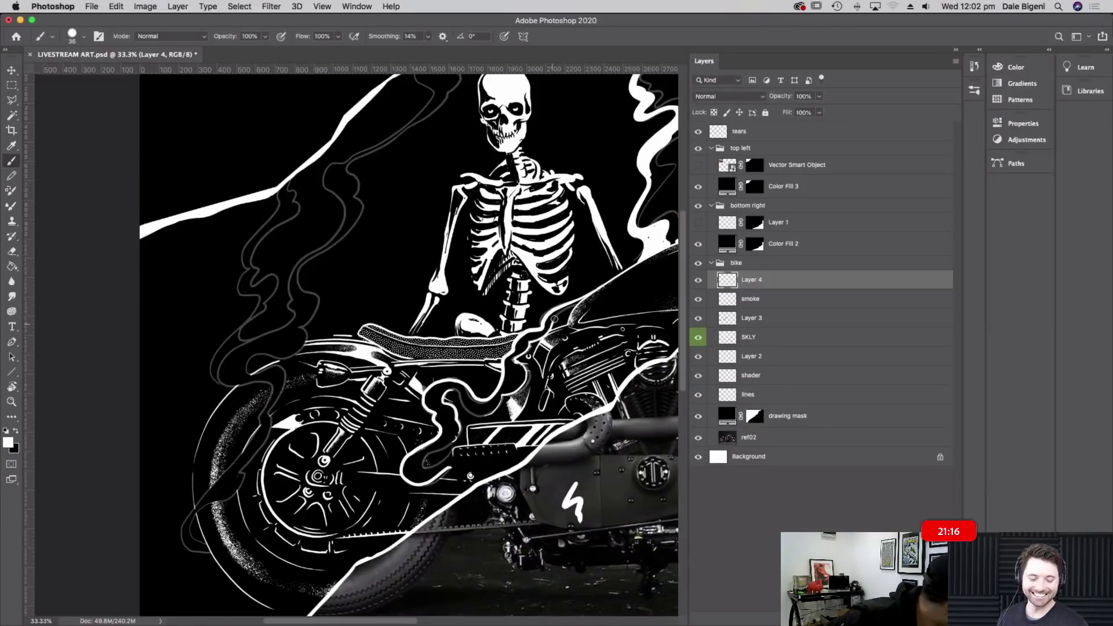
pyautogui.scroll(-3, 471, 456)
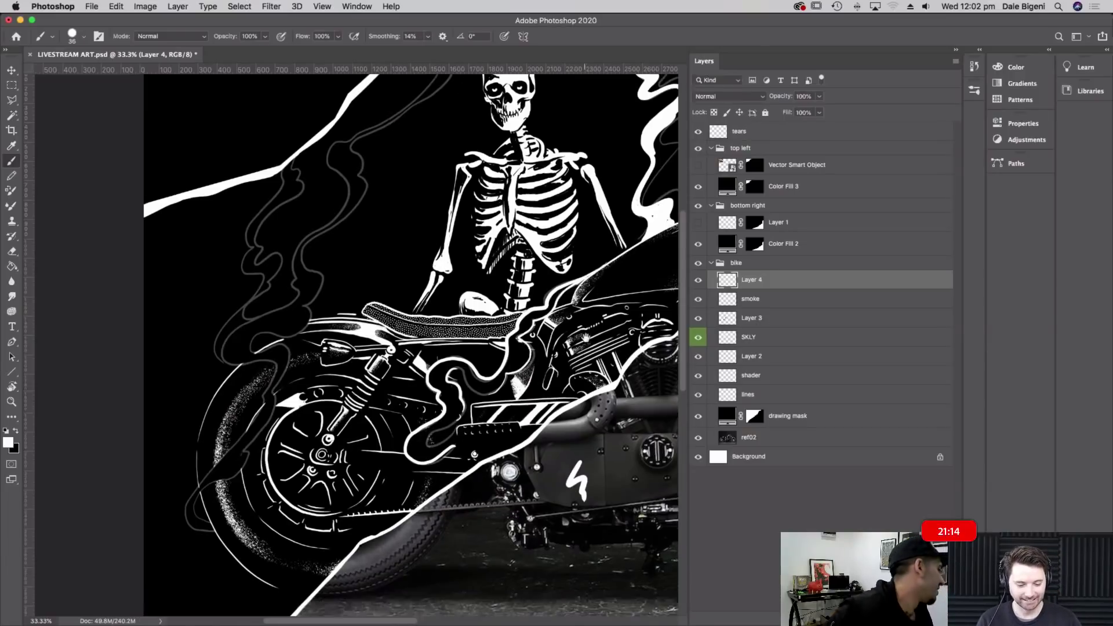
pyautogui.click(700, 300)
pyautogui.moveTo(612, 365); pyautogui.dragTo(503, 476)
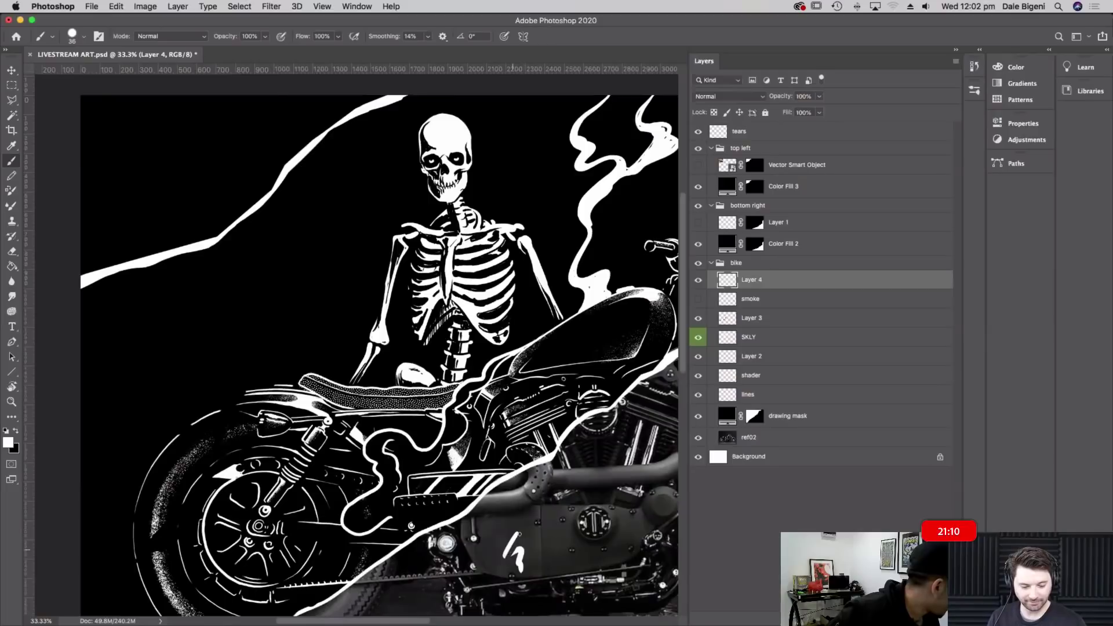
pyautogui.press('super+z')
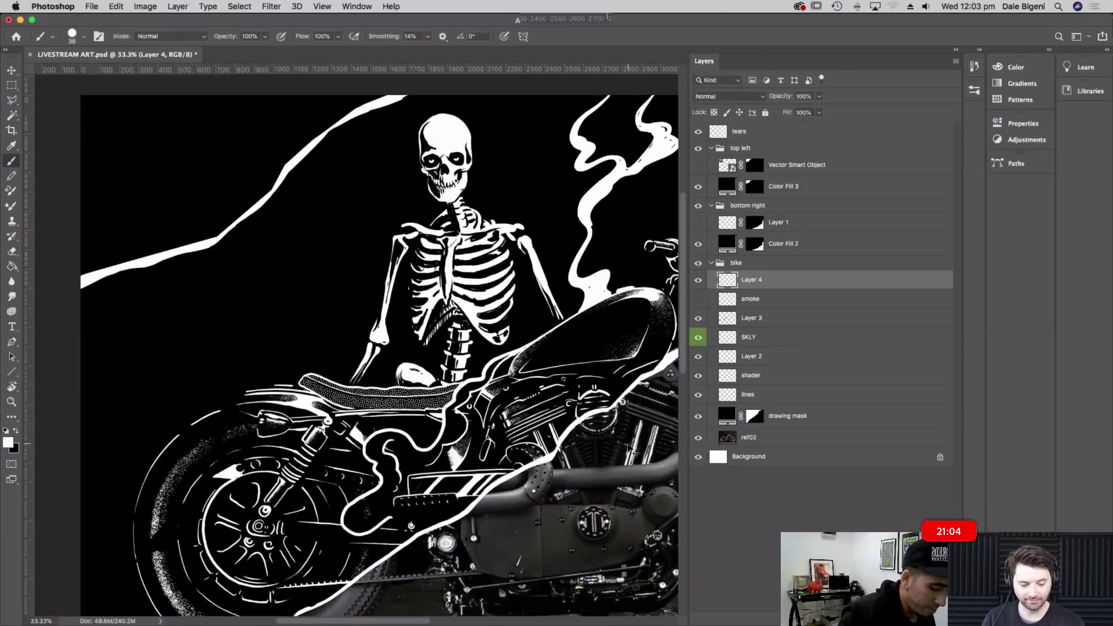
pyautogui.press('super+0')
pyautogui.press('super+equal')
pyautogui.moveTo(174, 431); pyautogui.dragTo(532, 340)
pyautogui.scroll(5, 556, 395)
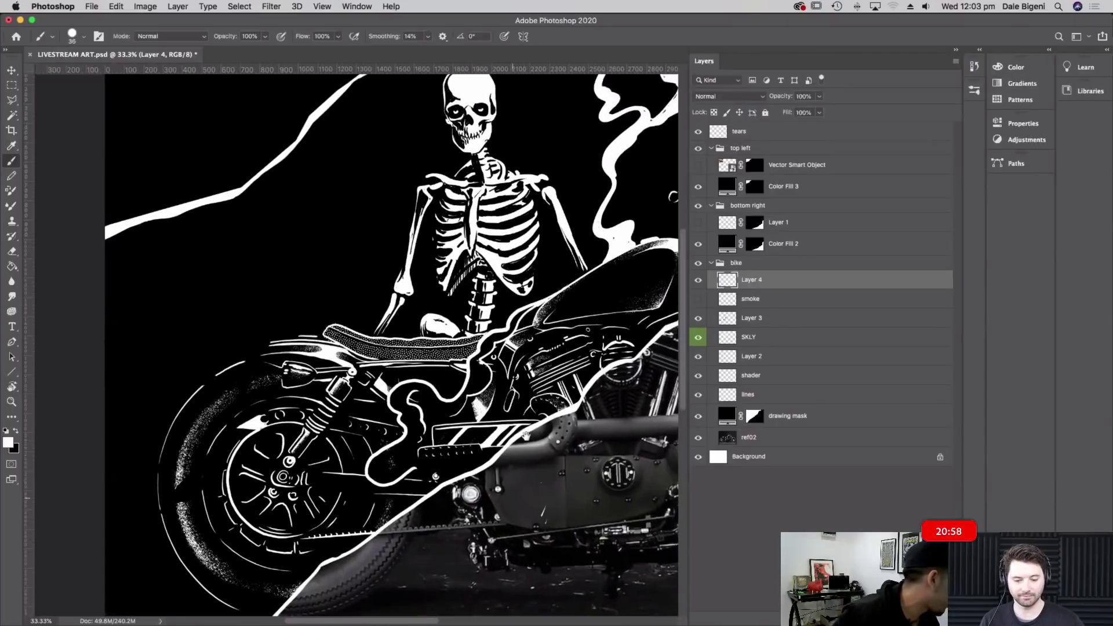
pyautogui.click(699, 299)
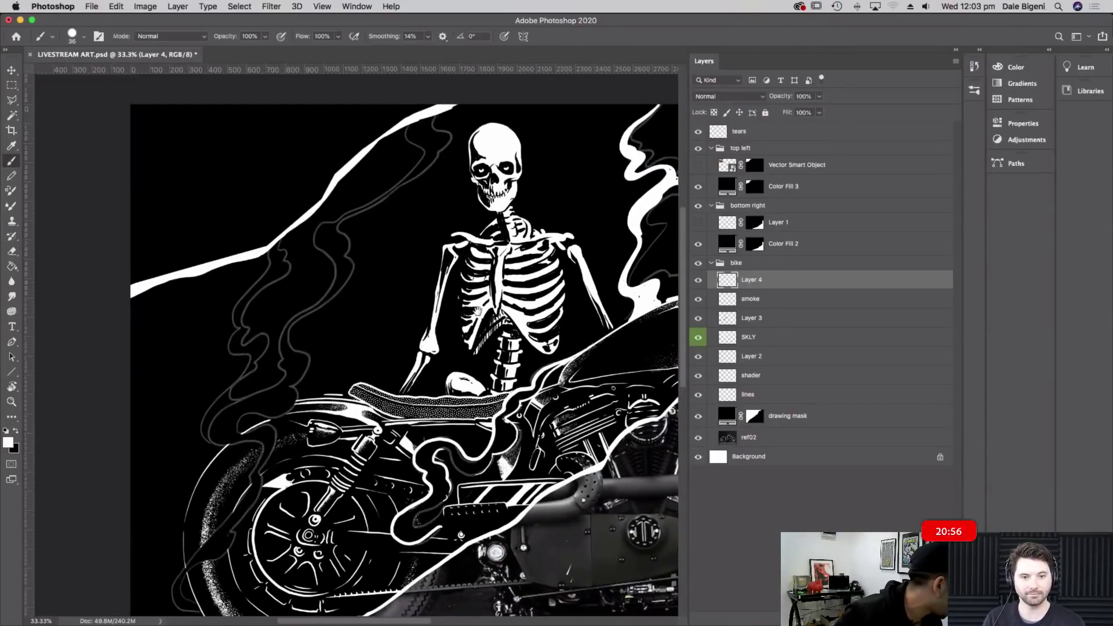
# Trace the smoke curl around the rear wheel in white and thicken its tip at the tyre's outer edge
pyautogui.scroll(-5, 270, 482)
pyautogui.hscroll(-5, 270, 483)
pyautogui.moveTo(301, 503)
pyautogui.mouseDown()
pyautogui.moveTo(280, 492)
pyautogui.moveTo(276, 472)
pyautogui.moveTo(330, 401)
pyautogui.mouseUp()
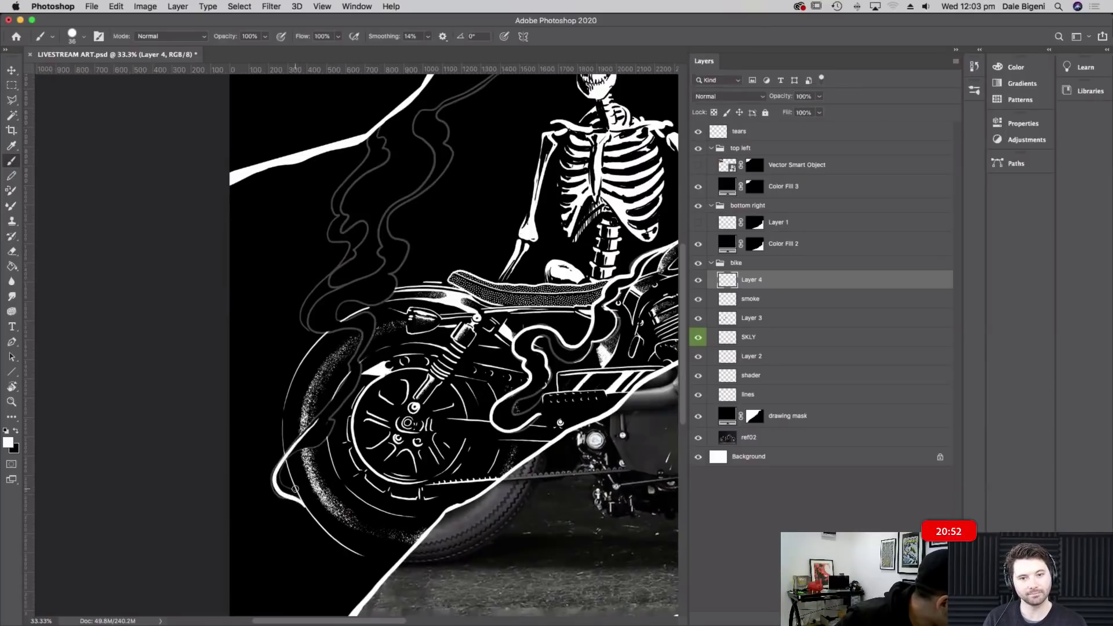
pyautogui.moveTo(291, 490)
pyautogui.mouseDown()
pyautogui.moveTo(288, 451)
pyautogui.moveTo(293, 496)
pyautogui.moveTo(324, 525)
pyautogui.mouseUp()
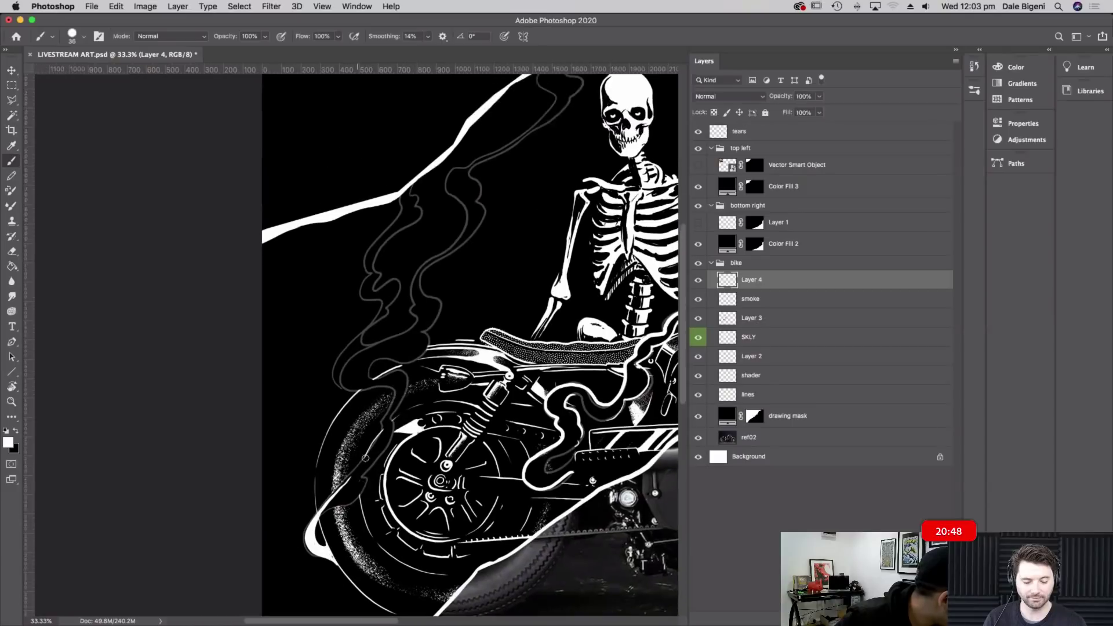
# Paint the smoke rising from the rear wheel in solid white, following both strands up towards the torn paper edge
pyautogui.moveTo(379, 446)
pyautogui.mouseDown()
pyautogui.moveTo(392, 386)
pyautogui.moveTo(348, 392)
pyautogui.moveTo(335, 374)
pyautogui.moveTo(379, 305)
pyautogui.moveTo(360, 296)
pyautogui.moveTo(367, 252)
pyautogui.moveTo(422, 184)
pyautogui.moveTo(415, 225)
pyautogui.moveTo(384, 246)
pyautogui.moveTo(376, 276)
pyautogui.moveTo(373, 293)
pyautogui.moveTo(398, 293)
pyautogui.moveTo(374, 301)
pyautogui.moveTo(367, 289)
pyautogui.moveTo(396, 288)
pyautogui.moveTo(366, 269)
pyautogui.moveTo(416, 212)
pyautogui.moveTo(397, 223)
pyautogui.moveTo(405, 193)
pyautogui.mouseUp()
pyautogui.moveTo(386, 304)
pyautogui.mouseDown()
pyautogui.moveTo(366, 343)
pyautogui.moveTo(415, 322)
pyautogui.moveTo(410, 288)
pyautogui.moveTo(464, 226)
pyautogui.moveTo(445, 189)
pyautogui.moveTo(464, 165)
pyautogui.mouseUp()
pyautogui.moveTo(496, 197)
pyautogui.mouseDown()
pyautogui.moveTo(411, 345)
pyautogui.moveTo(388, 319)
pyautogui.moveTo(466, 261)
pyautogui.moveTo(484, 216)
pyautogui.moveTo(493, 233)
pyautogui.moveTo(467, 281)
pyautogui.moveTo(398, 322)
pyautogui.moveTo(389, 346)
pyautogui.moveTo(401, 374)
pyautogui.moveTo(357, 421)
pyautogui.moveTo(342, 489)
pyautogui.moveTo(370, 495)
pyautogui.mouseUp()
pyautogui.moveTo(332, 442)
pyautogui.mouseDown()
pyautogui.moveTo(347, 470)
pyautogui.moveTo(334, 465)
pyautogui.moveTo(334, 430)
pyautogui.moveTo(352, 464)
pyautogui.mouseUp()
pyautogui.moveTo(338, 426)
pyautogui.mouseDown()
pyautogui.moveTo(391, 377)
pyautogui.moveTo(369, 404)
pyautogui.moveTo(390, 361)
pyautogui.moveTo(395, 369)
pyautogui.moveTo(388, 346)
pyautogui.moveTo(372, 356)
pyautogui.moveTo(368, 337)
pyautogui.moveTo(380, 358)
pyautogui.moveTo(371, 353)
pyautogui.moveTo(379, 332)
pyautogui.moveTo(369, 336)
pyautogui.moveTo(472, 259)
pyautogui.moveTo(448, 288)
pyautogui.moveTo(485, 236)
pyautogui.mouseUp()
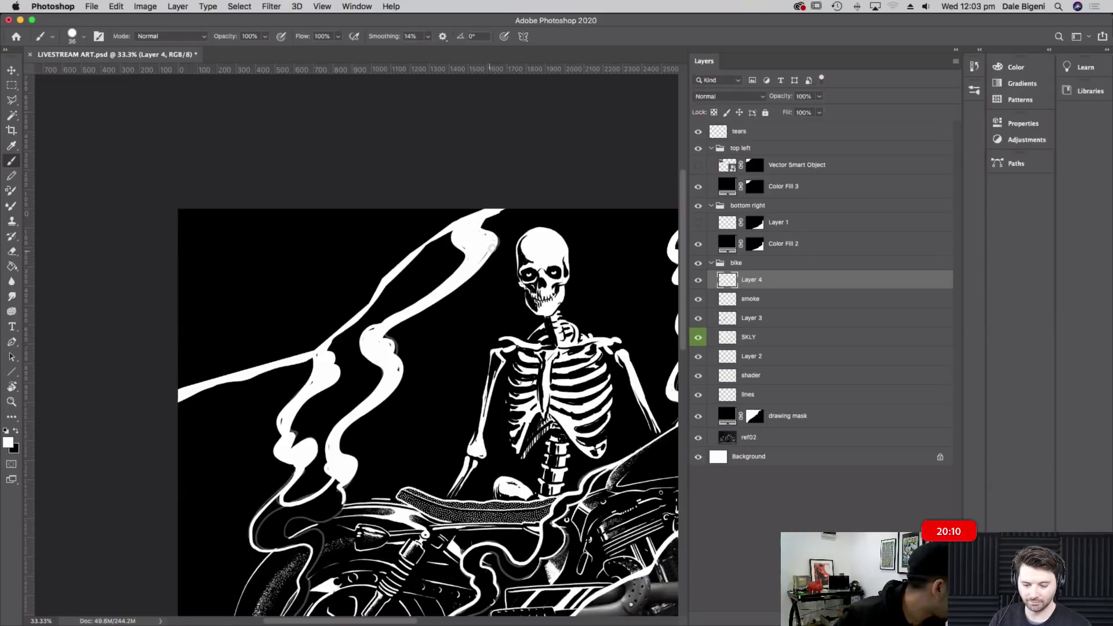
pyautogui.moveTo(398, 370); pyautogui.dragTo(372, 377)
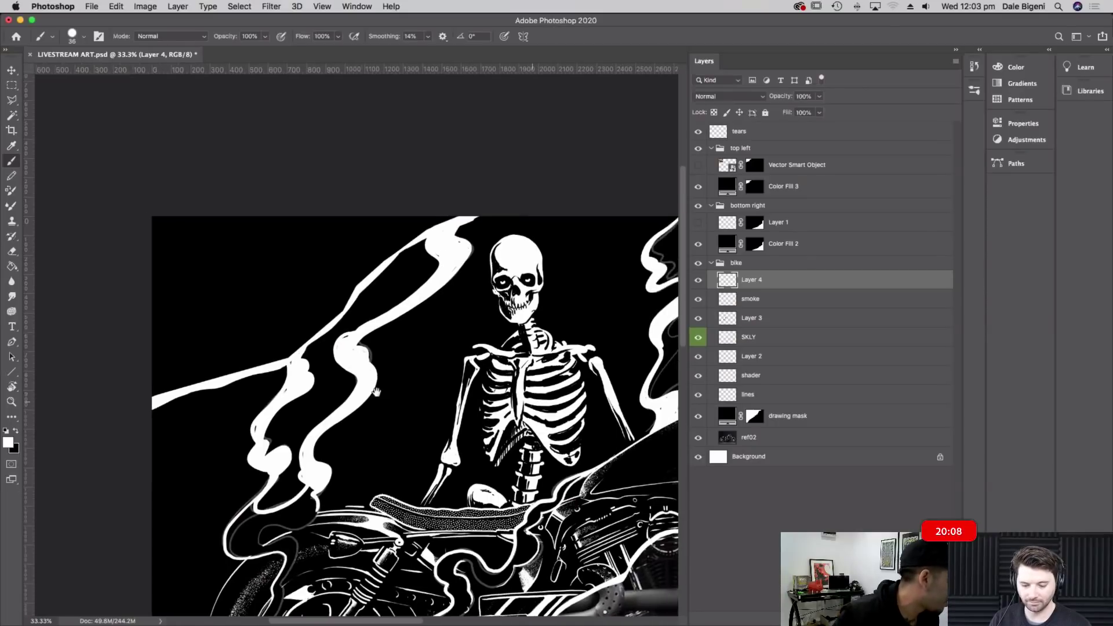
# Paint the smoke strand along the tear above the handlebars in solid white up to the canvas's upper edge
pyautogui.hscroll(10, 376, 392)
pyautogui.scroll(3, 377, 393)
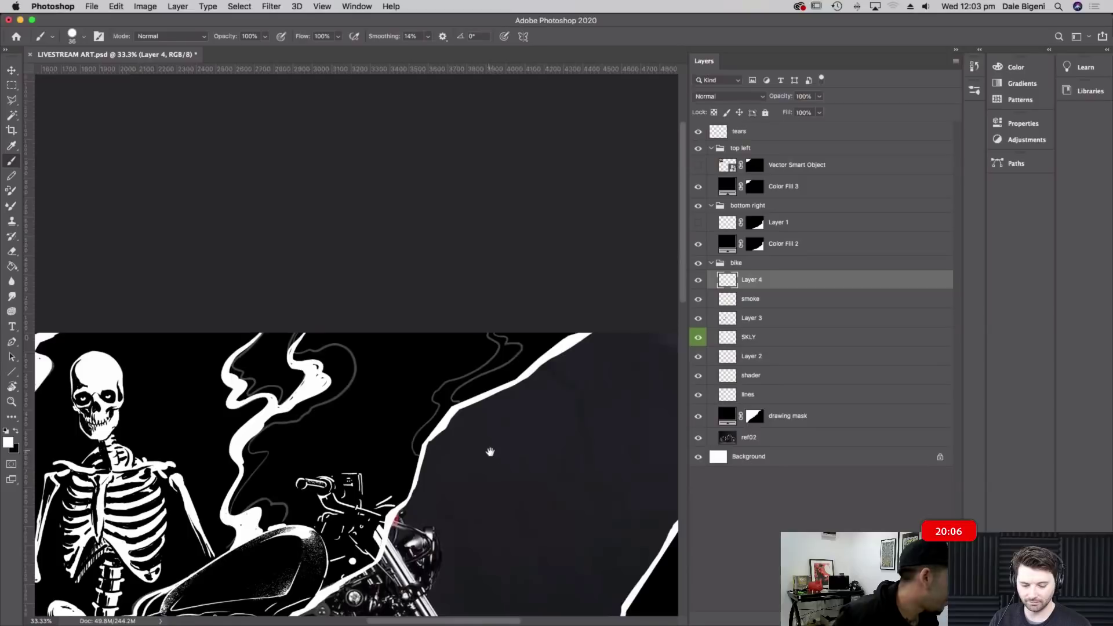
pyautogui.moveTo(416, 450)
pyautogui.mouseDown()
pyautogui.moveTo(437, 389)
pyautogui.moveTo(472, 373)
pyautogui.moveTo(496, 328)
pyautogui.moveTo(499, 364)
pyautogui.moveTo(451, 392)
pyautogui.moveTo(422, 439)
pyautogui.mouseUp()
pyautogui.moveTo(500, 480)
pyautogui.mouseDown()
pyautogui.moveTo(553, 446)
pyautogui.moveTo(603, 467)
pyautogui.moveTo(499, 509)
pyautogui.moveTo(520, 474)
pyautogui.mouseUp()
pyautogui.press('super+z')
pyautogui.moveTo(446, 404)
pyautogui.mouseDown()
pyautogui.moveTo(439, 397)
pyautogui.moveTo(499, 351)
pyautogui.mouseUp()
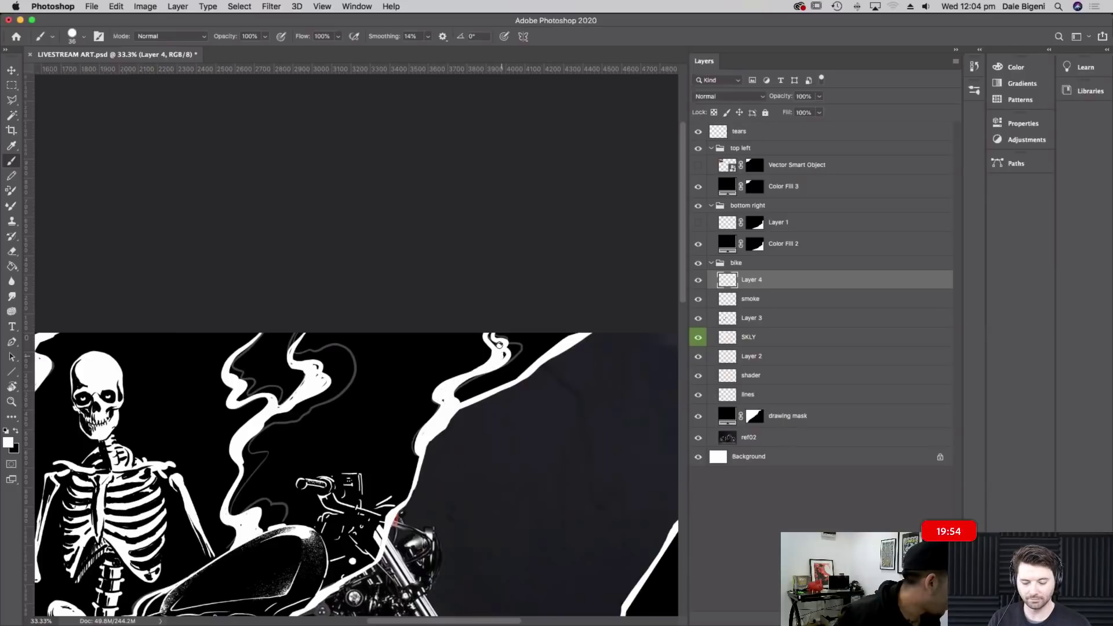
# Carve a black fold into the upper end of the rear-wheel smoke plume, and switch the foreground colour back to white
pyautogui.moveTo(561, 436); pyautogui.dragTo(601, 328)
pyautogui.moveTo(485, 398); pyautogui.dragTo(632, 283)
pyautogui.moveTo(491, 302); pyautogui.dragTo(606, 365)
pyautogui.press('x')
pyautogui.moveTo(329, 226)
pyautogui.mouseDown()
pyautogui.moveTo(339, 208)
pyautogui.moveTo(324, 199)
pyautogui.mouseUp()
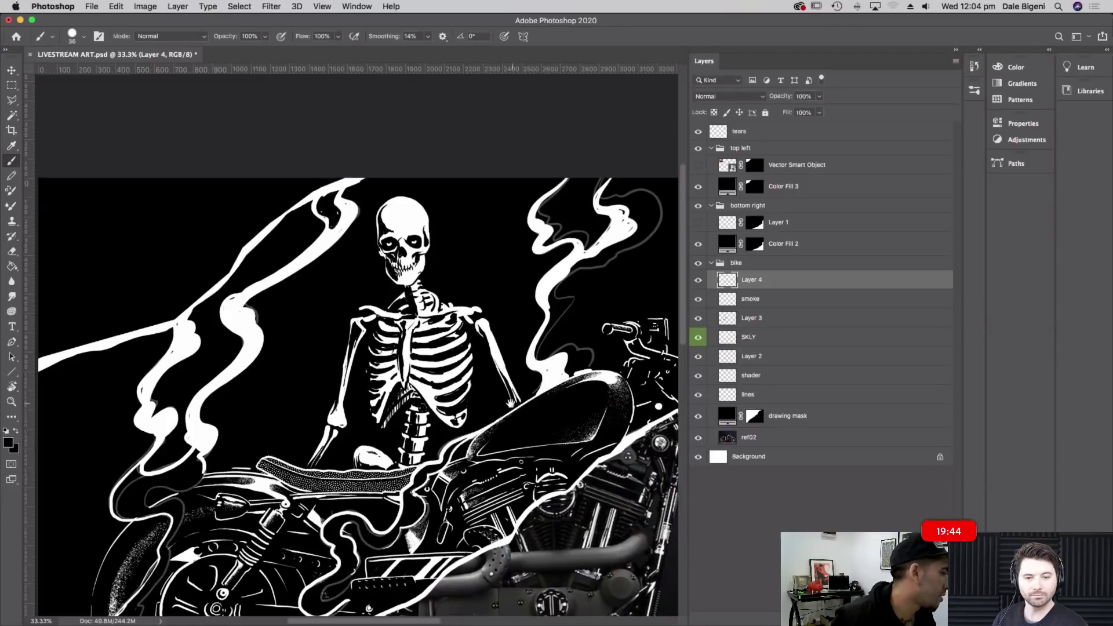
pyautogui.press('x')
# Try drawing thin white smoke outlines over the photo background above the front wheel
pyautogui.scroll(-5, 584, 399)
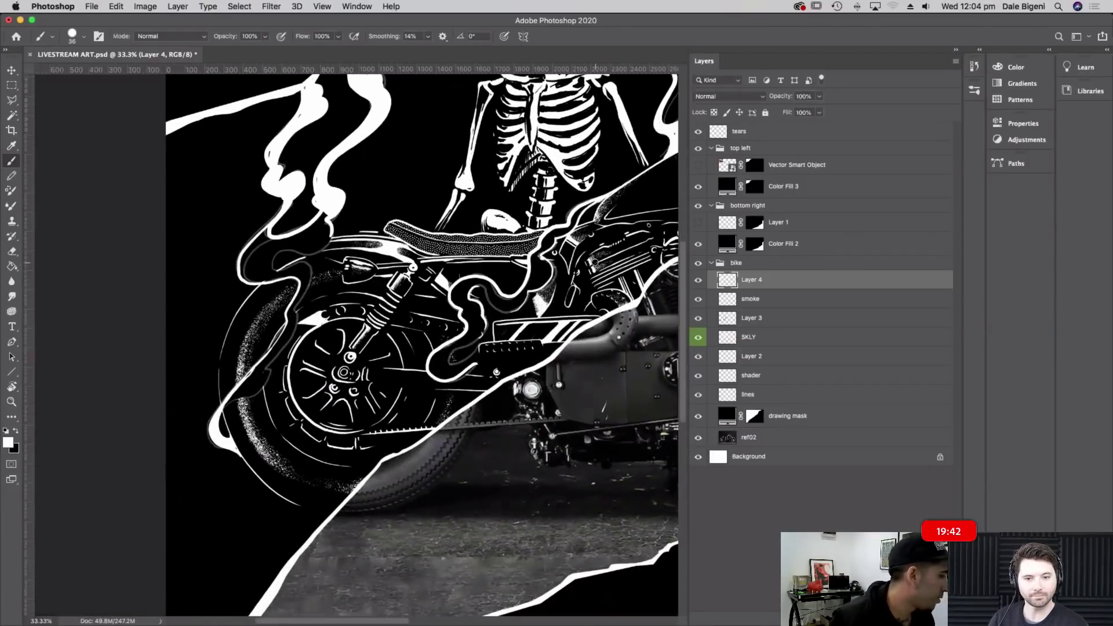
pyautogui.hscroll(10, 237, 355)
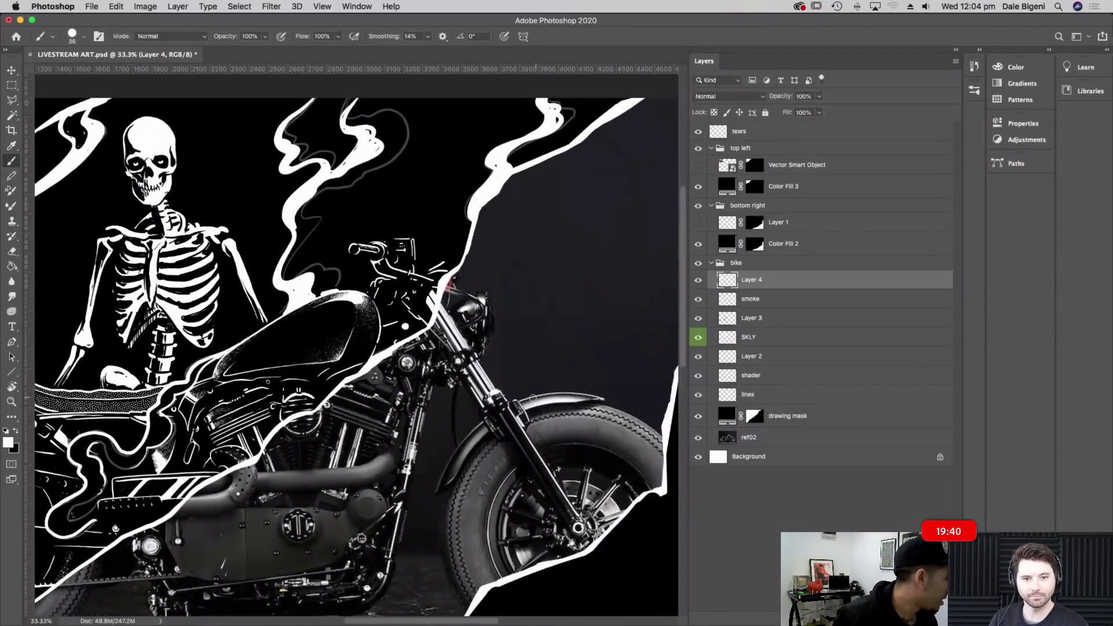
pyautogui.moveTo(538, 392)
pyautogui.mouseDown()
pyautogui.moveTo(562, 353)
pyautogui.moveTo(514, 326)
pyautogui.moveTo(515, 281)
pyautogui.moveTo(599, 252)
pyautogui.moveTo(547, 236)
pyautogui.moveTo(550, 212)
pyautogui.moveTo(654, 110)
pyautogui.mouseUp()
pyautogui.moveTo(617, 144)
pyautogui.mouseDown()
pyautogui.moveTo(634, 169)
pyautogui.moveTo(615, 198)
pyautogui.moveTo(552, 219)
pyautogui.moveTo(634, 243)
pyautogui.moveTo(605, 282)
pyautogui.moveTo(546, 289)
pyautogui.moveTo(507, 308)
pyautogui.moveTo(607, 341)
pyautogui.moveTo(631, 376)
pyautogui.moveTo(629, 412)
pyautogui.mouseUp()
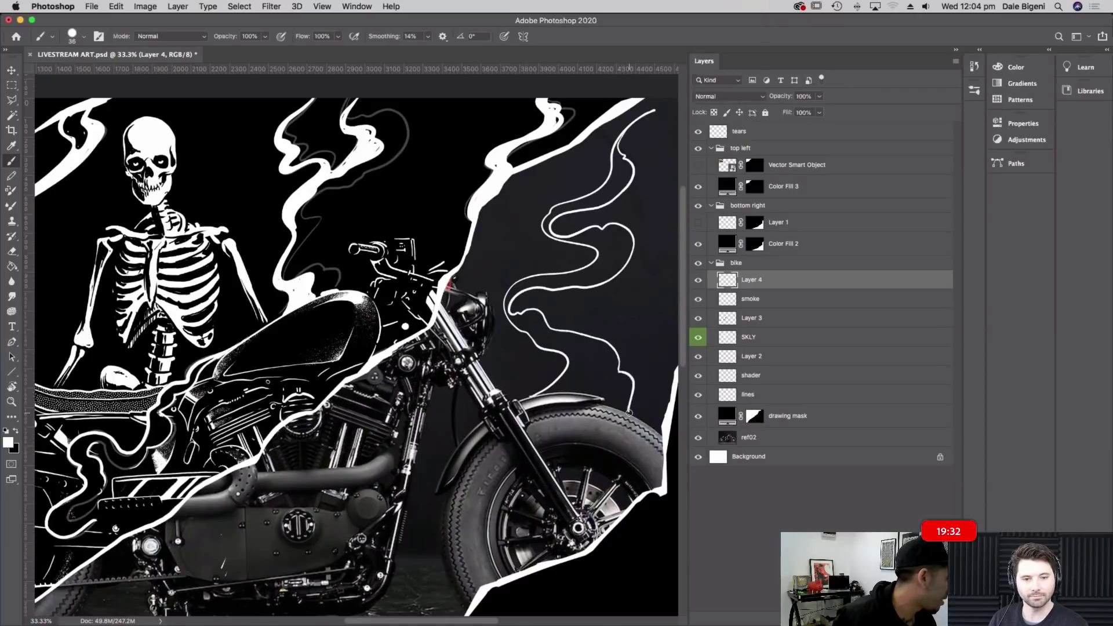
pyautogui.hscroll(5, 615, 263)
pyautogui.scroll(2, 615, 262)
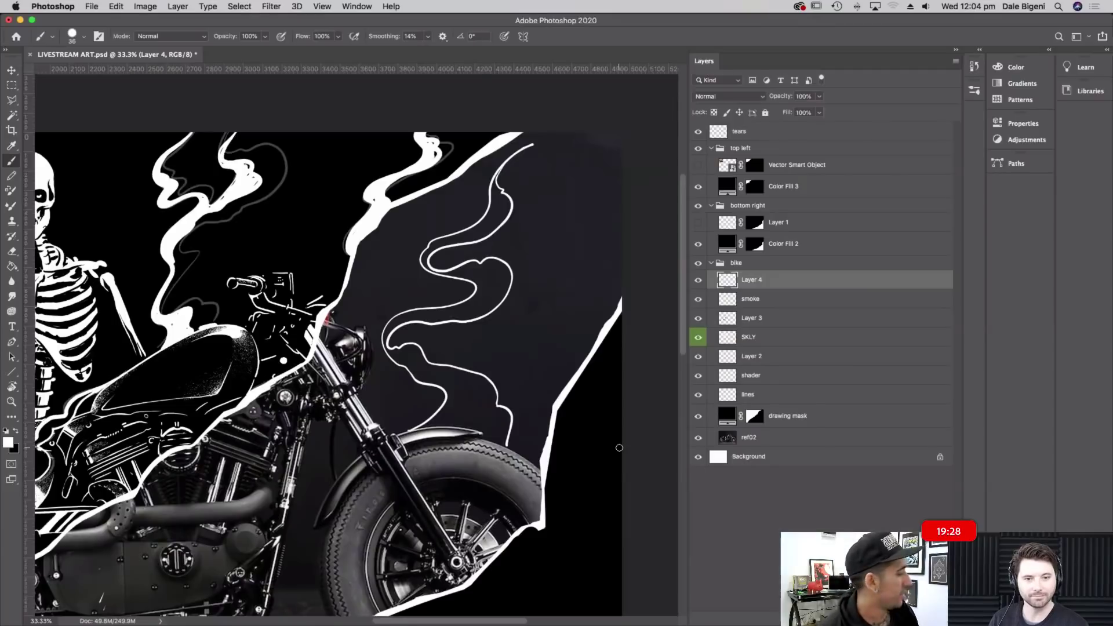
pyautogui.press('super+z')
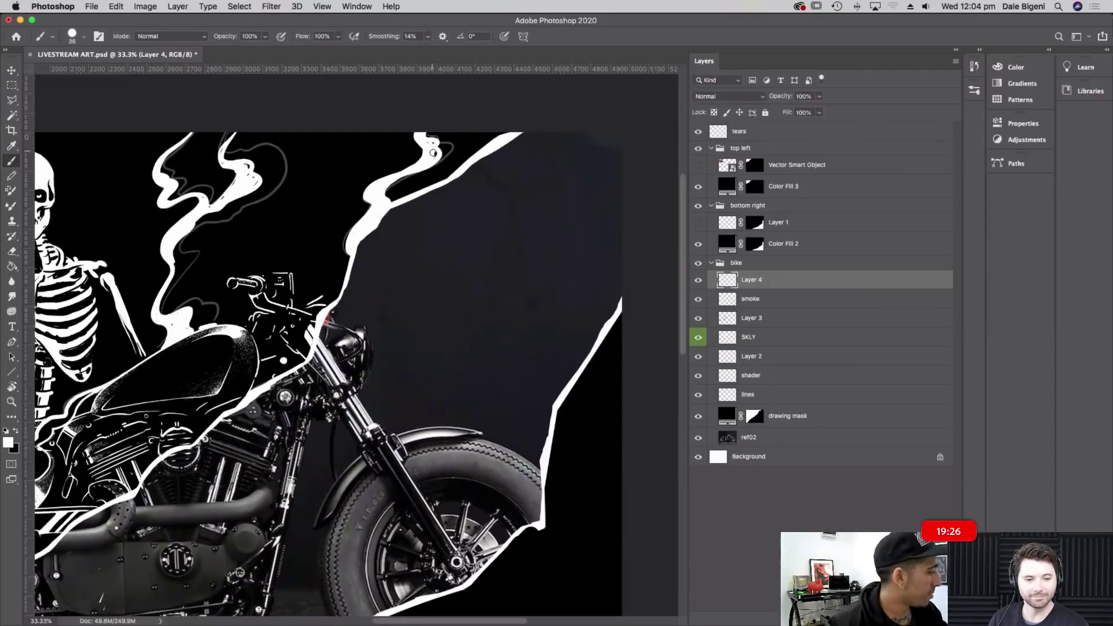
# Complete the white smoke outlines over the rear wheel and tail section, joining them to the solid smoke strands above
pyautogui.hscroll(-15, 514, 356)
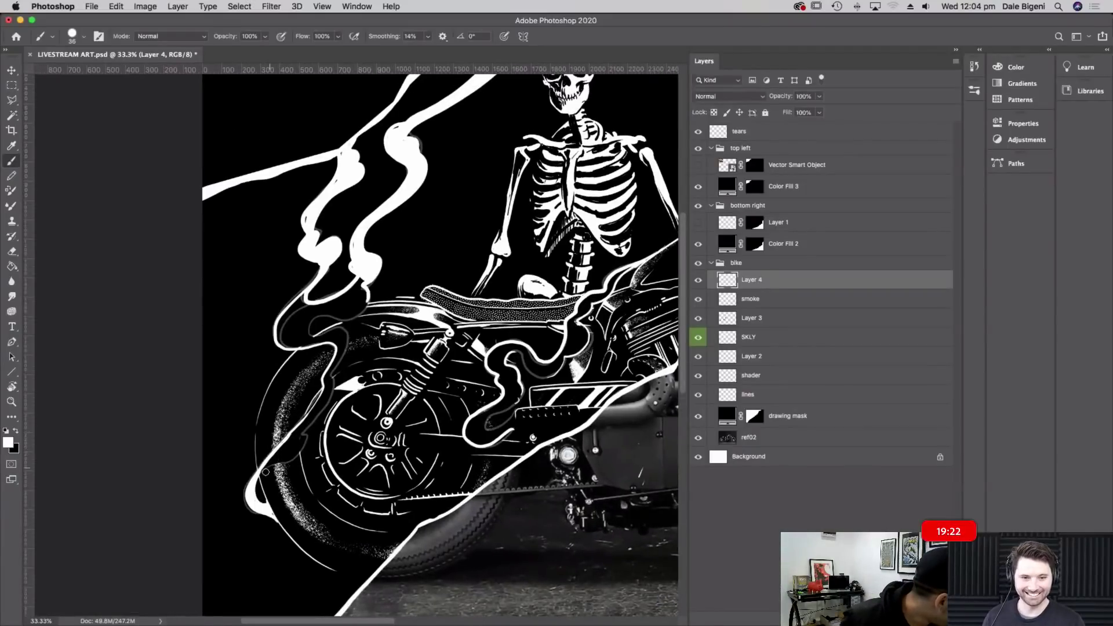
pyautogui.moveTo(296, 458); pyautogui.dragTo(303, 435)
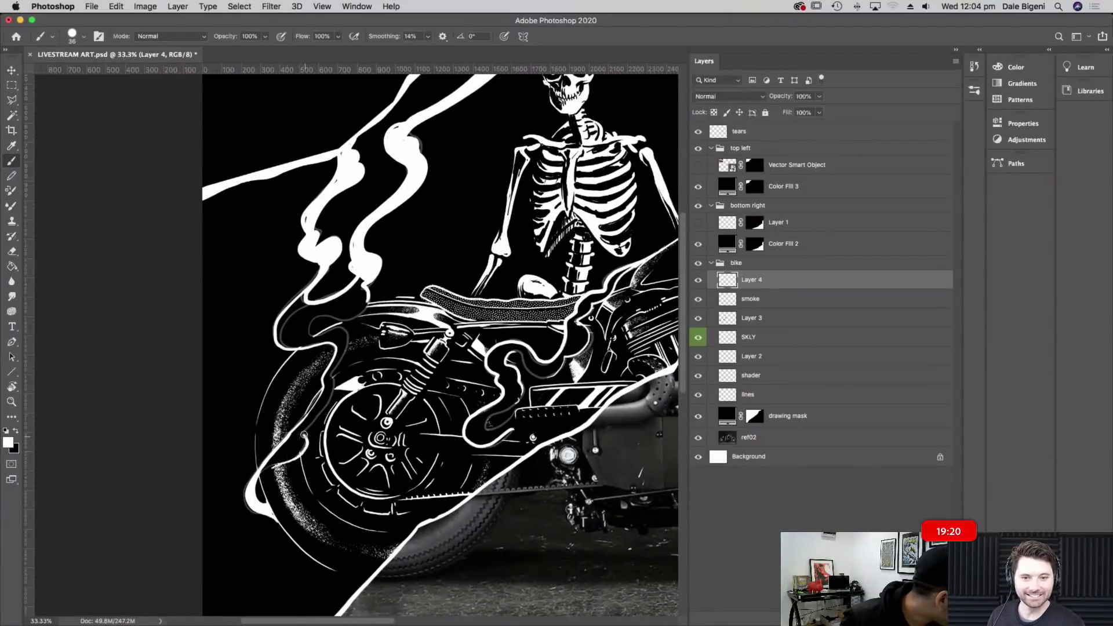
pyautogui.moveTo(342, 356); pyautogui.dragTo(339, 326)
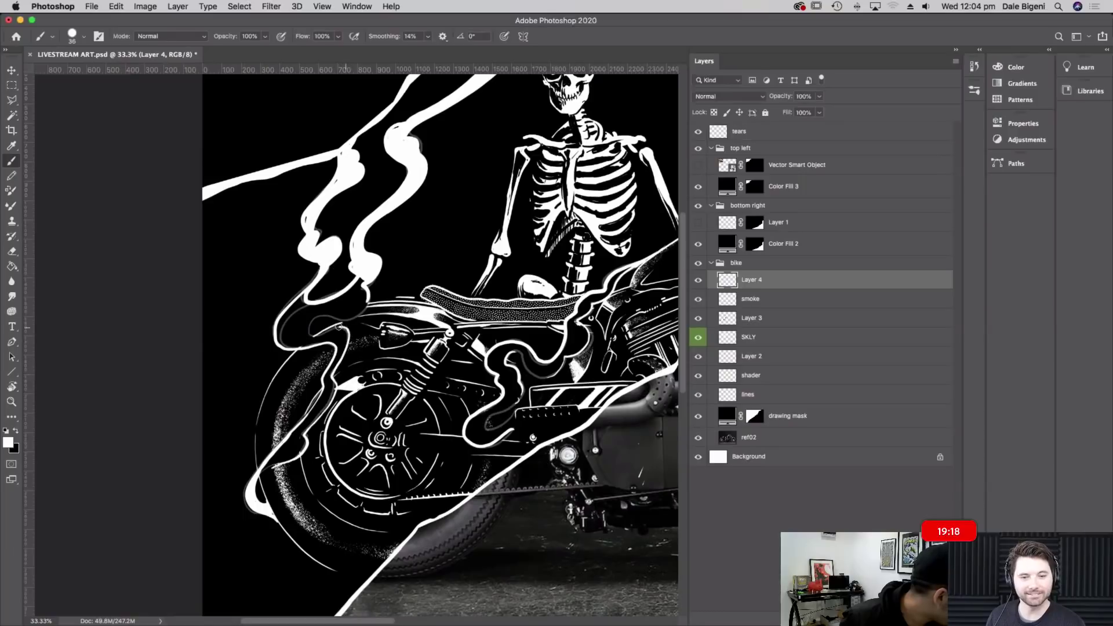
pyautogui.moveTo(409, 325); pyautogui.dragTo(419, 362)
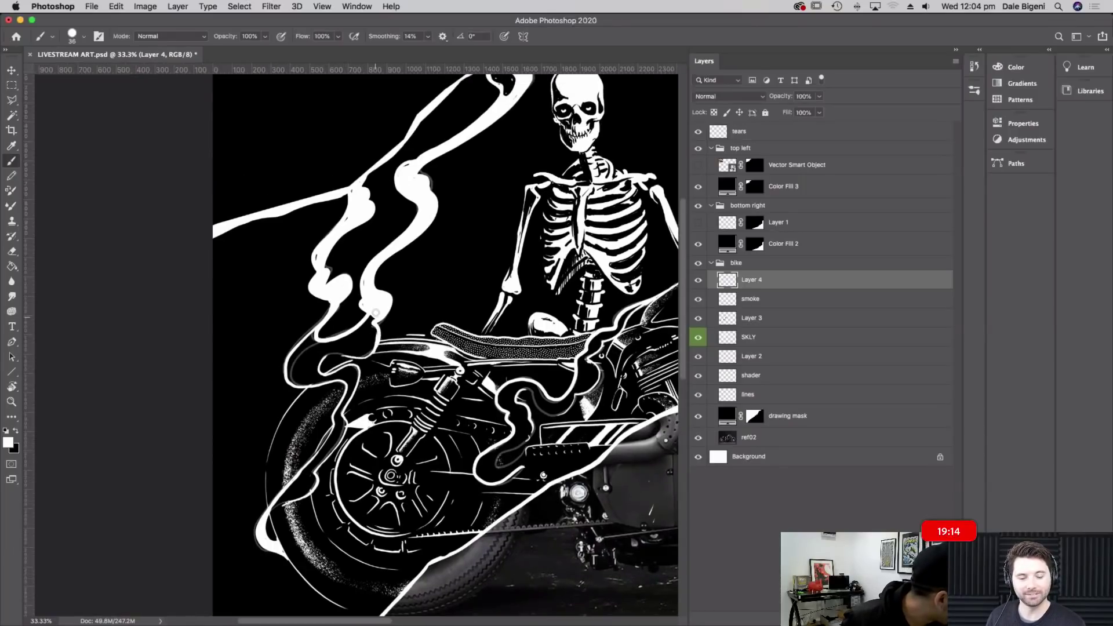
pyautogui.moveTo(353, 332); pyautogui.dragTo(378, 310)
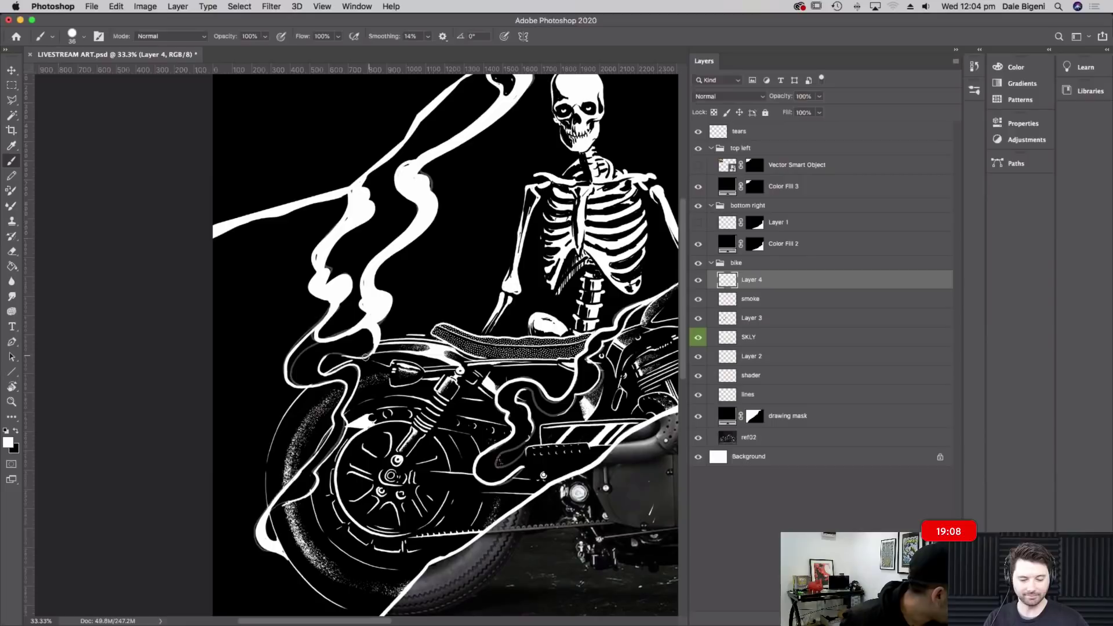
# Switch the brush to TGTS Pressure Shader 6 and set its size to 62 px
pyautogui.scroll(-2, 466, 397)
pyautogui.hscroll(3, 466, 397)
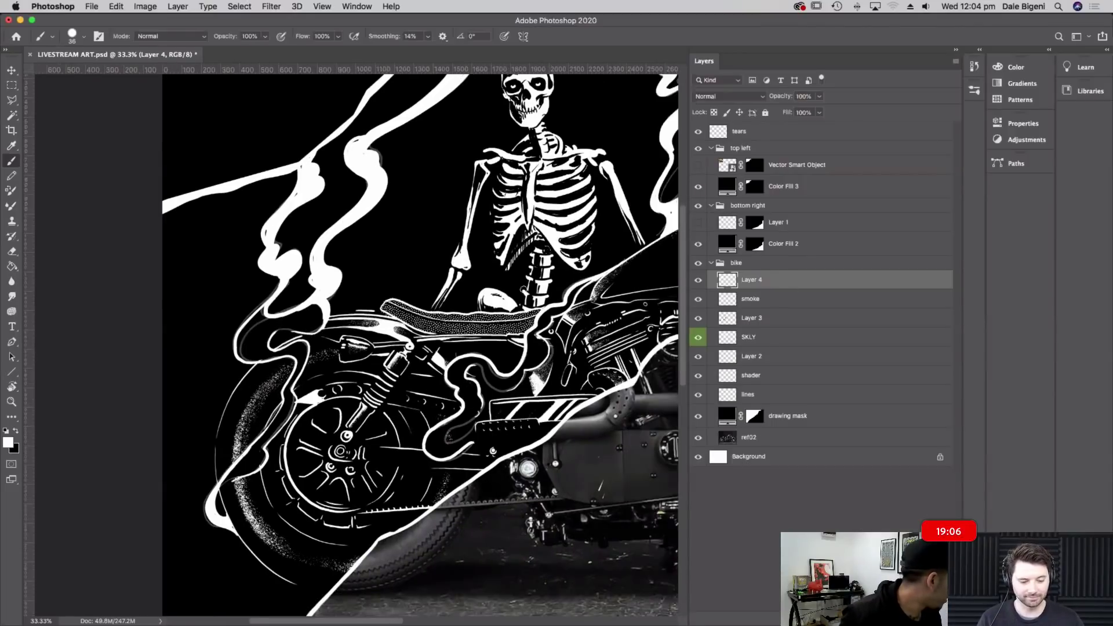
pyautogui.click(77, 39)
pyautogui.moveTo(293, 267); pyautogui.dragTo(301, 512)
pyautogui.click(132, 522)
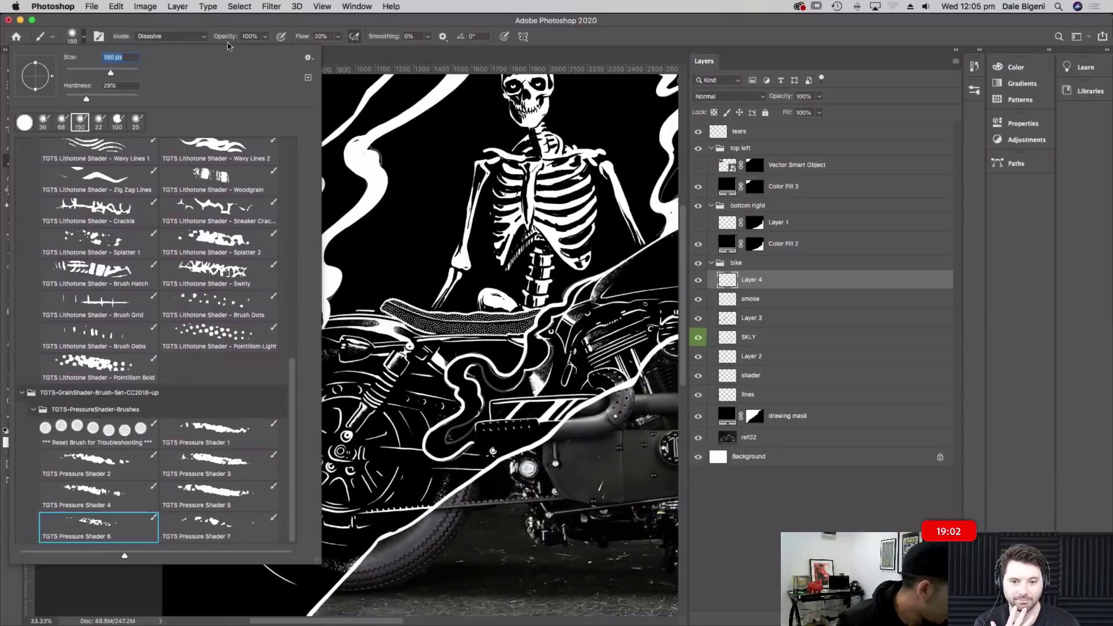
pyautogui.click(218, 31)
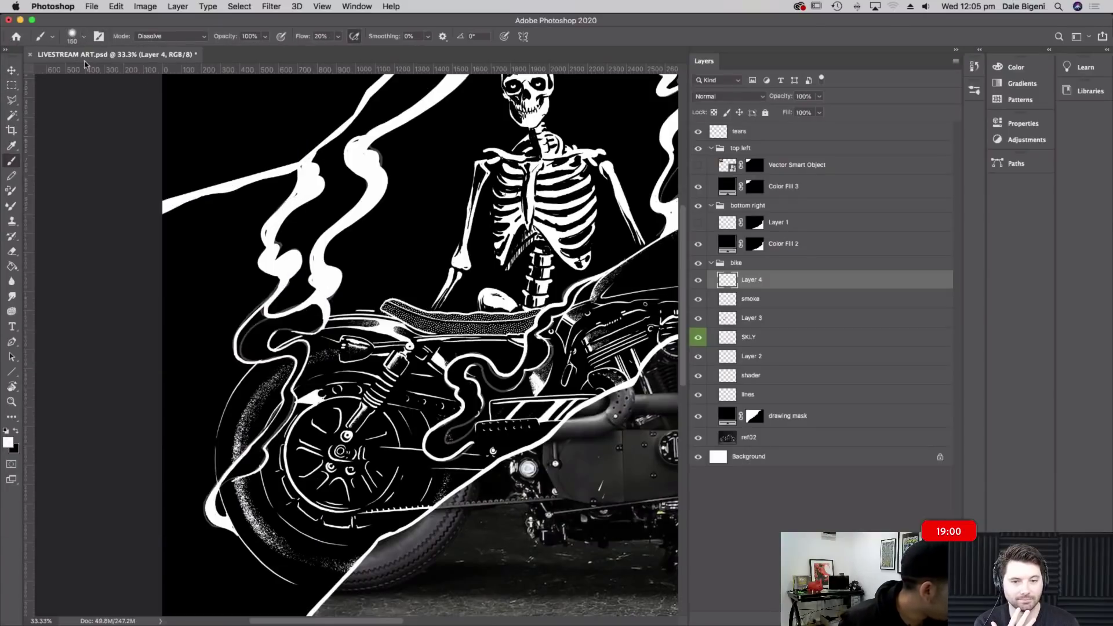
pyautogui.click(84, 37)
pyautogui.click(88, 72)
pyautogui.click(96, 28)
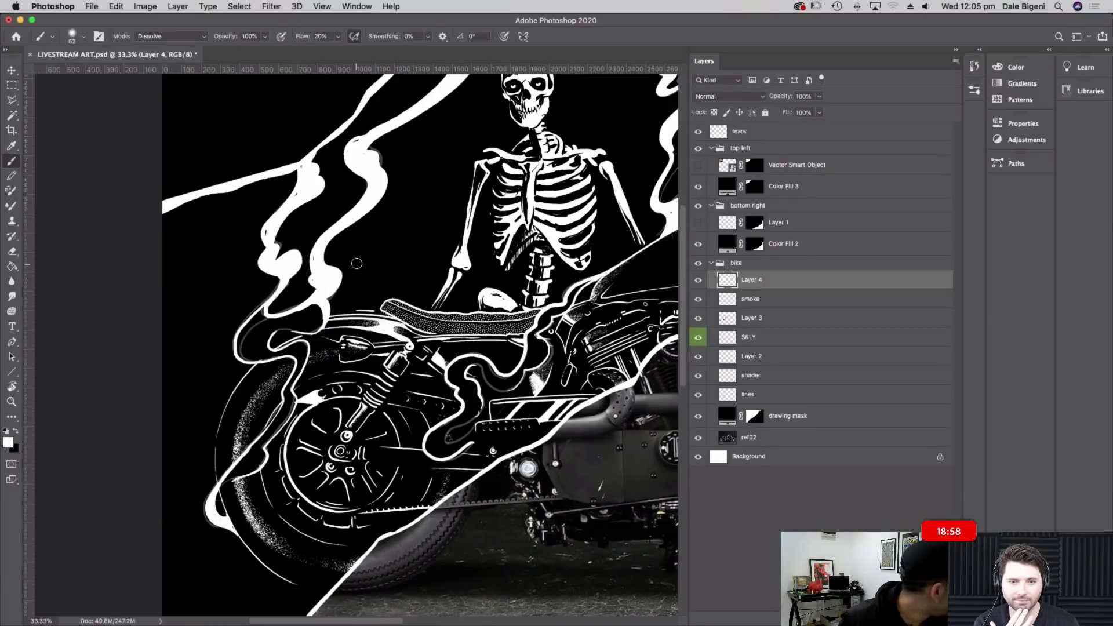
# Stipple white grain shading inside the smoke curl above the rear tyre, with the smoke sketch layer hidden
pyautogui.moveTo(320, 304)
pyautogui.mouseDown()
pyautogui.moveTo(304, 323)
pyautogui.moveTo(255, 328)
pyautogui.mouseUp()
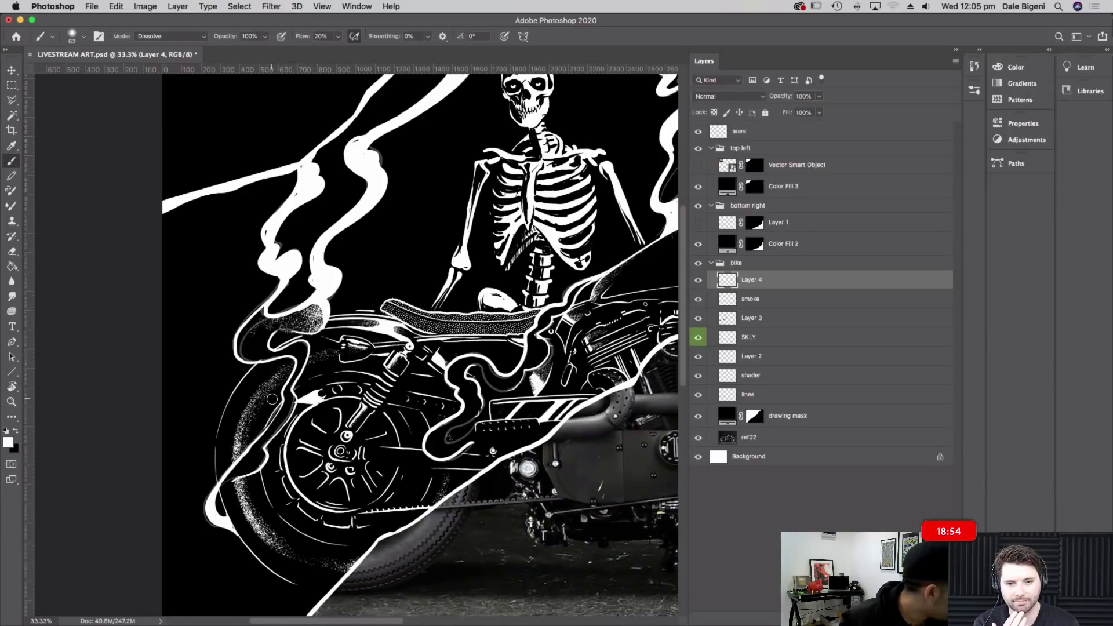
pyautogui.click(698, 299)
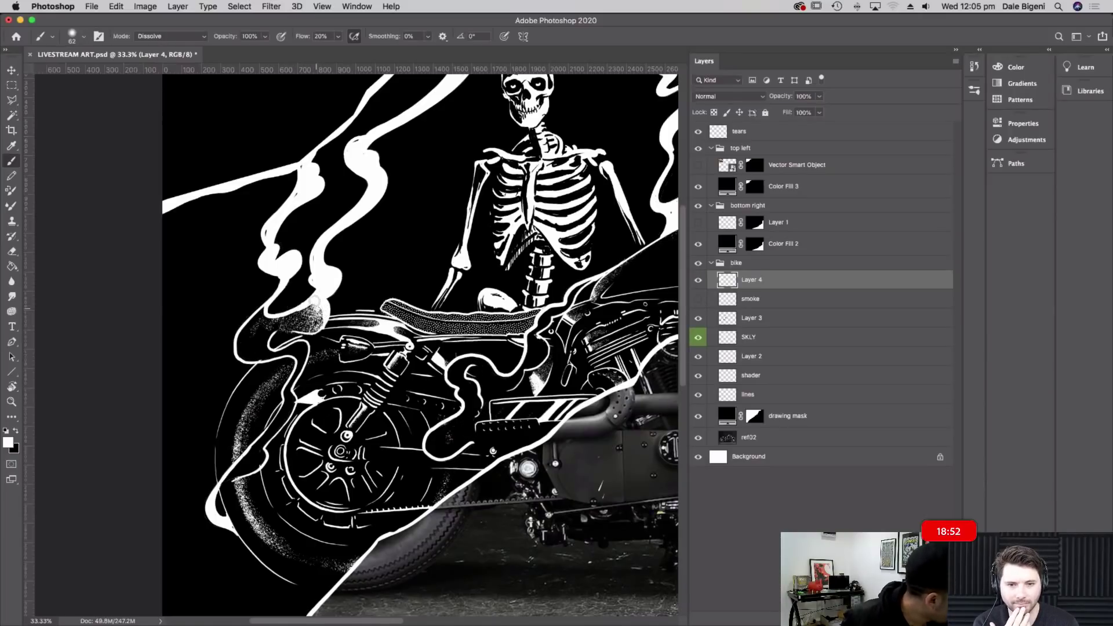
pyautogui.moveTo(321, 310)
pyautogui.mouseDown()
pyautogui.moveTo(246, 331)
pyautogui.moveTo(249, 353)
pyautogui.moveTo(288, 349)
pyautogui.mouseUp()
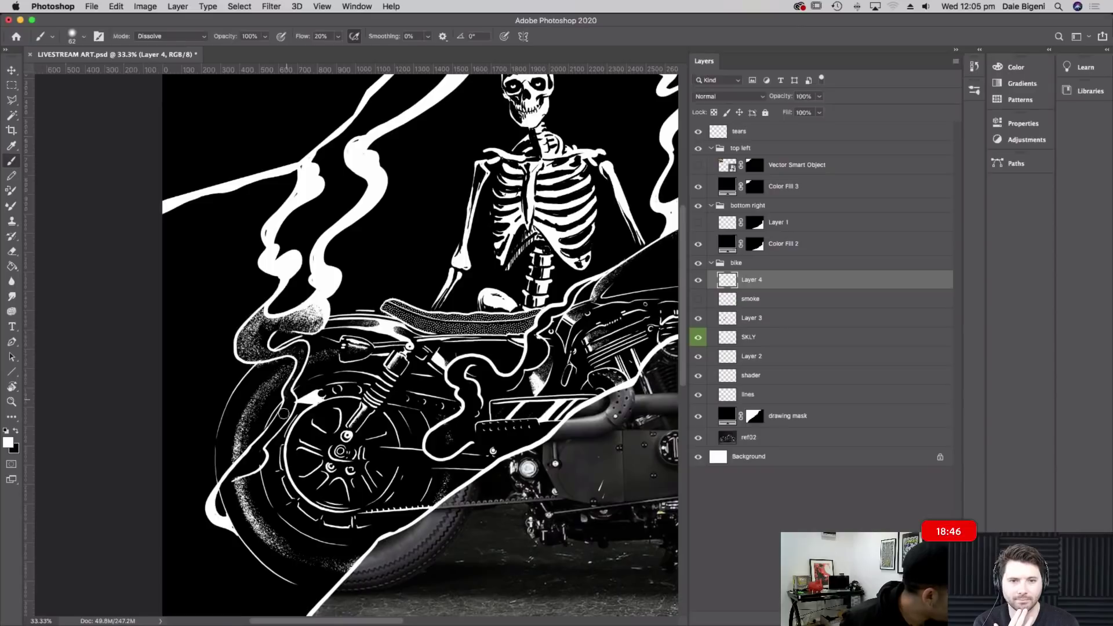
# Stipple white grain shading inside the smoke curl beside the engine, reducing the brush to 28 px for finer areas
pyautogui.moveTo(482, 426); pyautogui.dragTo(356, 459)
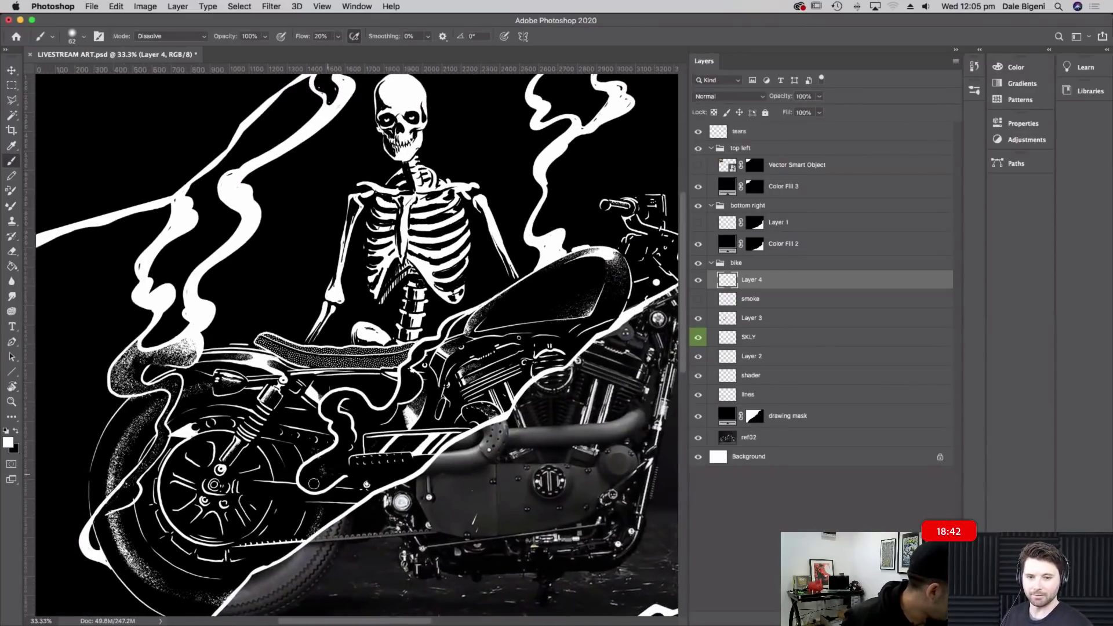
pyautogui.moveTo(334, 422); pyautogui.dragTo(328, 404)
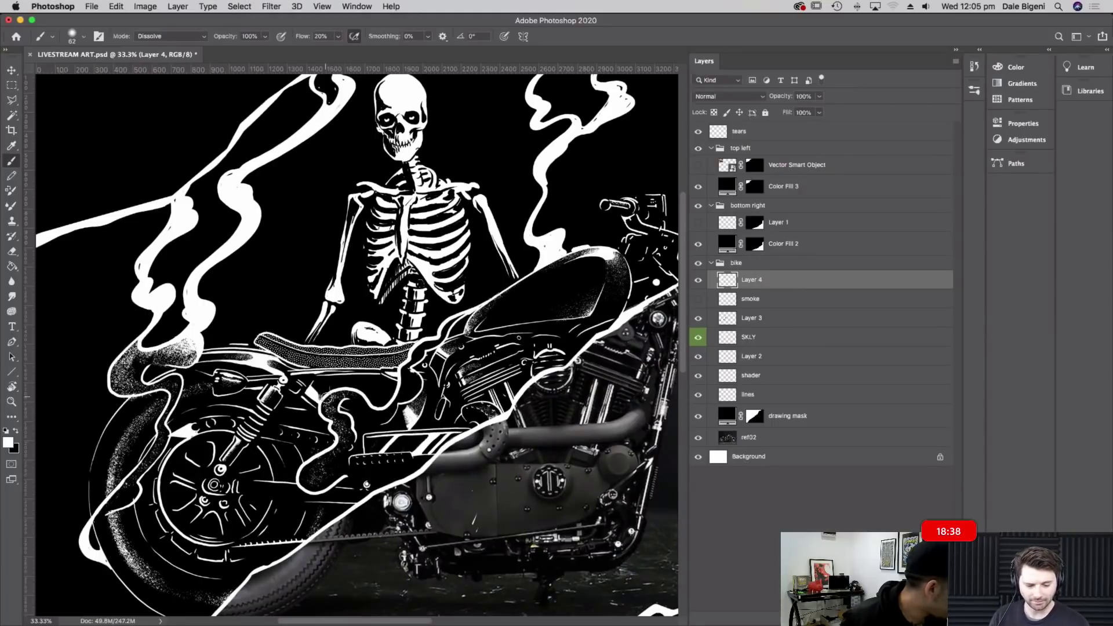
pyautogui.click(83, 36)
pyautogui.click(89, 29)
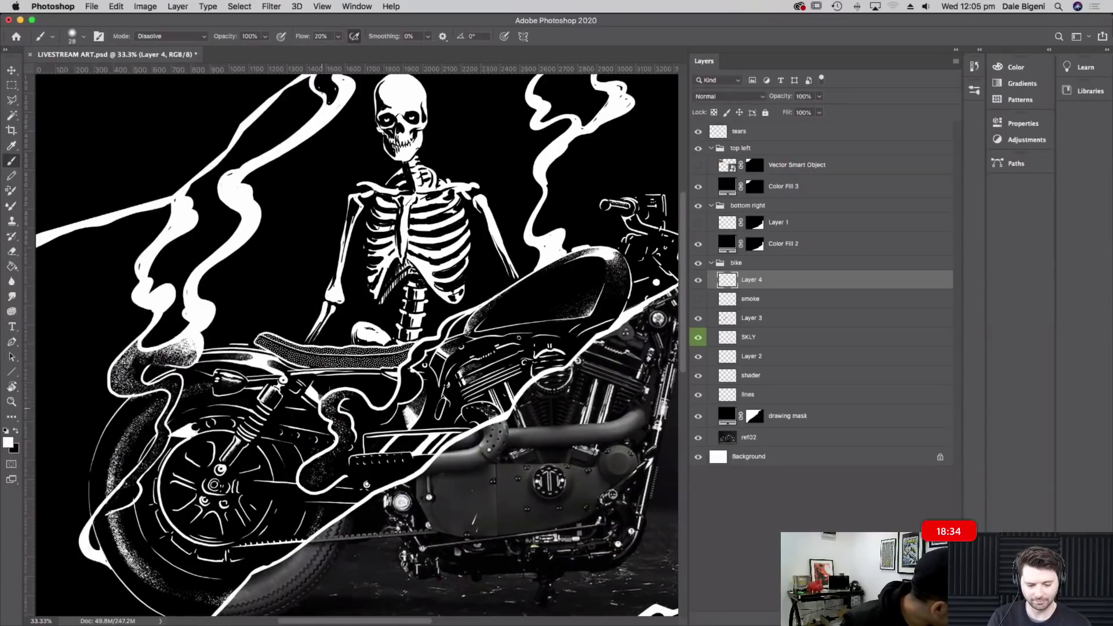
pyautogui.hscroll(2, 335, 416)
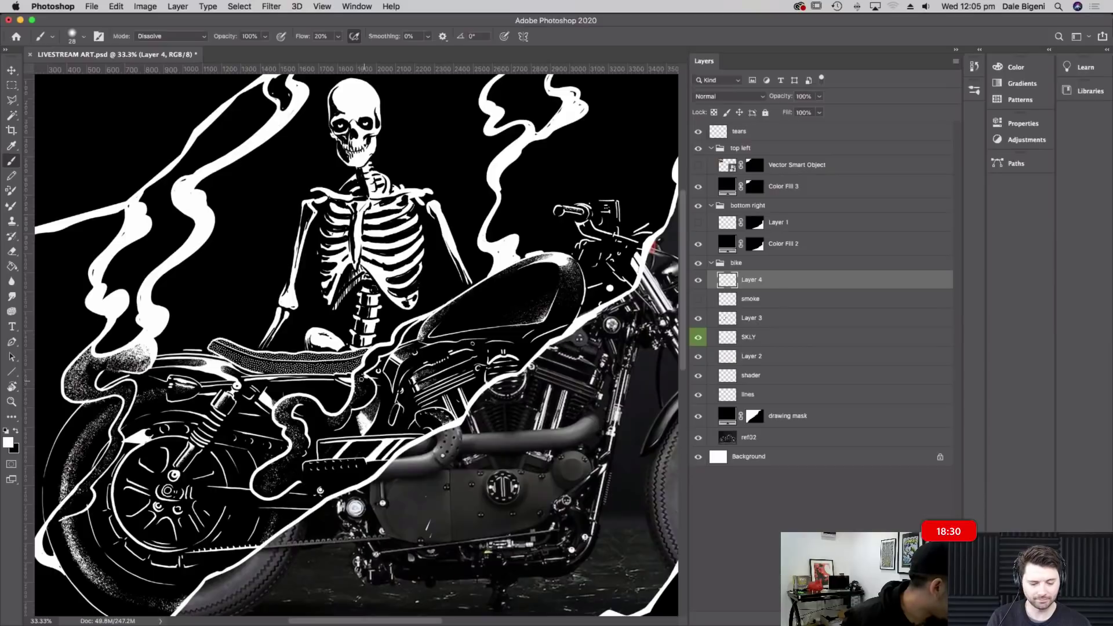
pyautogui.scroll(2, 369, 359)
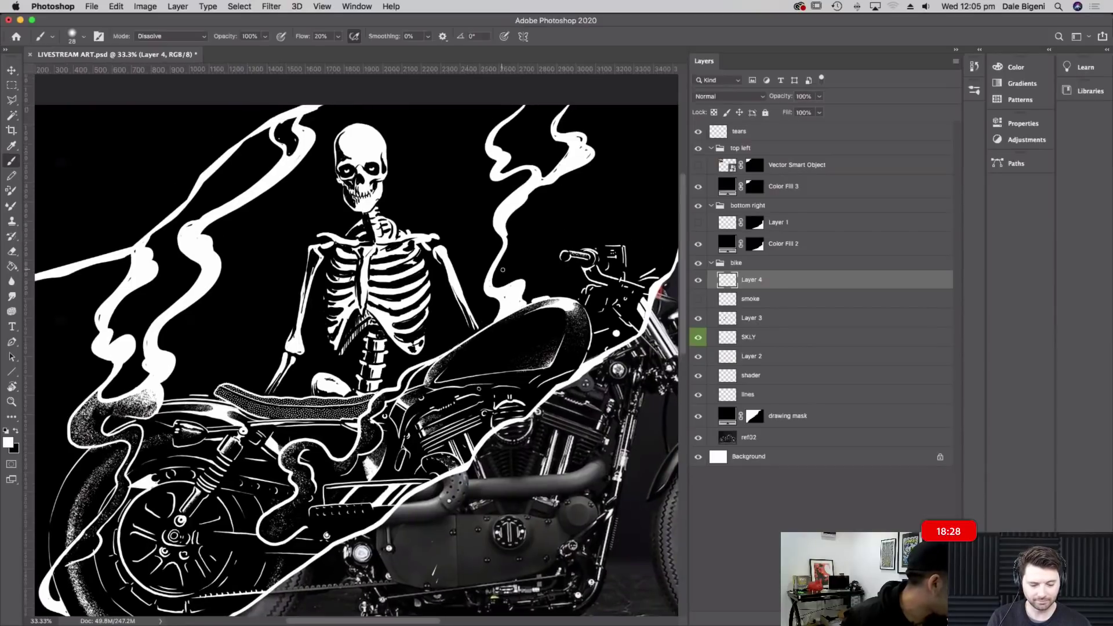
pyautogui.hscroll(-2, 525, 392)
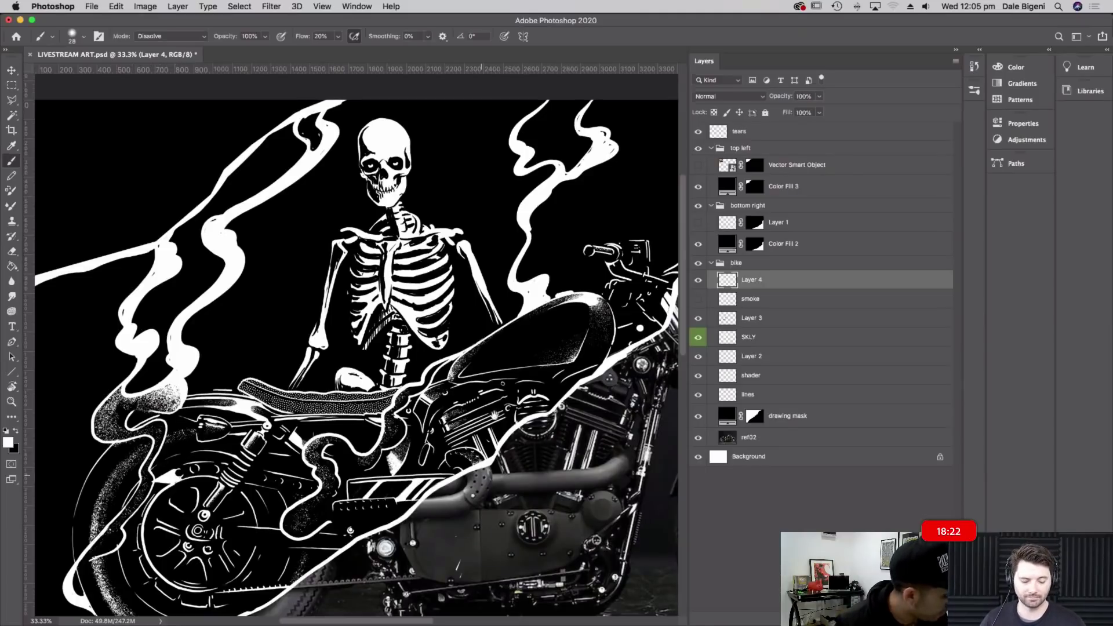
# Switch the foreground colour to black, collapse the bike group and make the tears layer active
pyautogui.scroll(-5, 494, 414)
pyautogui.hscroll(-2, 493, 429)
pyautogui.press('x')
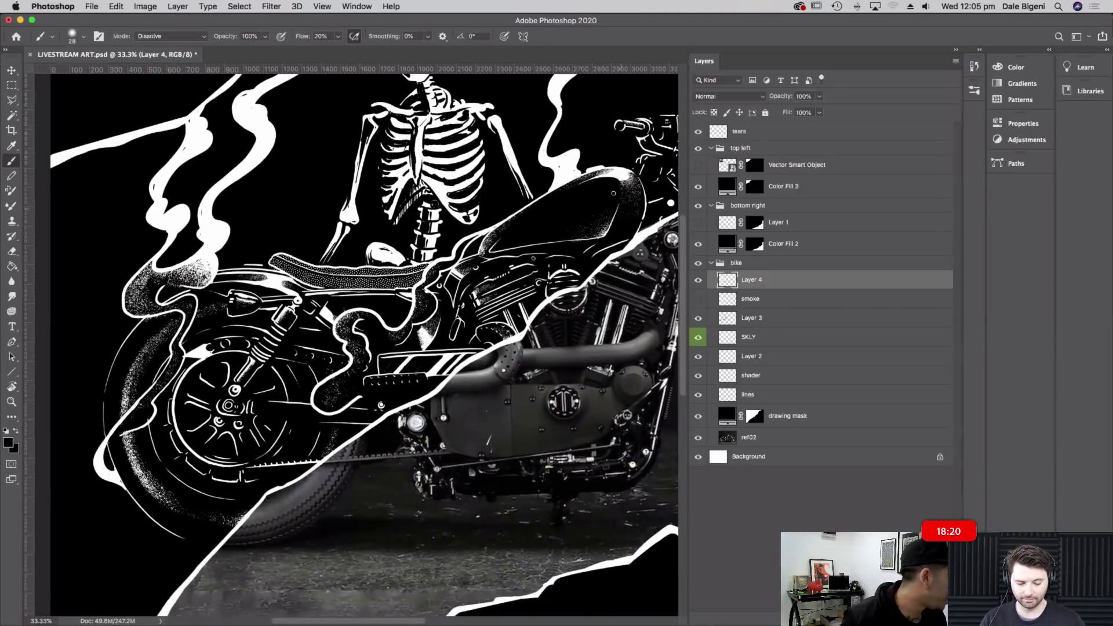
pyautogui.press('super+minus')
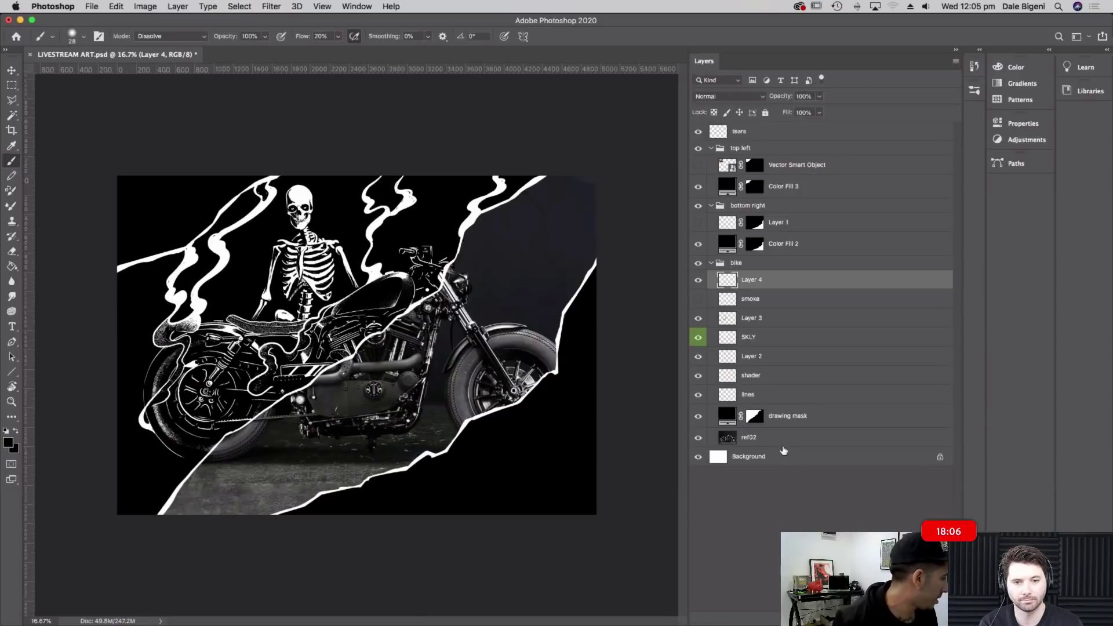
pyautogui.click(711, 264)
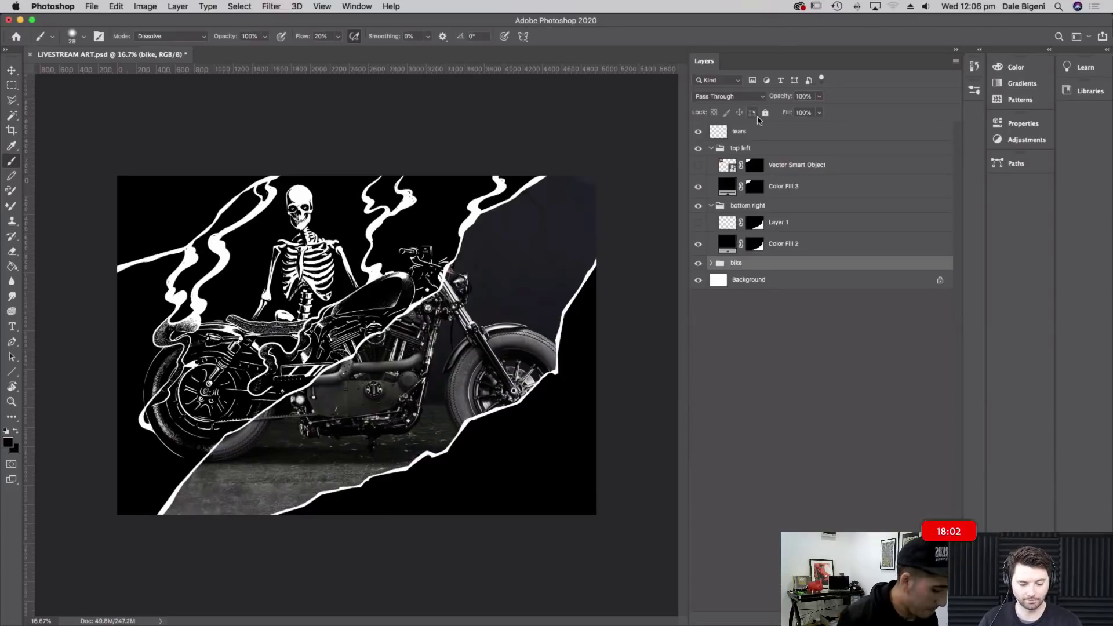
pyautogui.press('super+plus')
pyautogui.moveTo(463, 206); pyautogui.dragTo(544, 289)
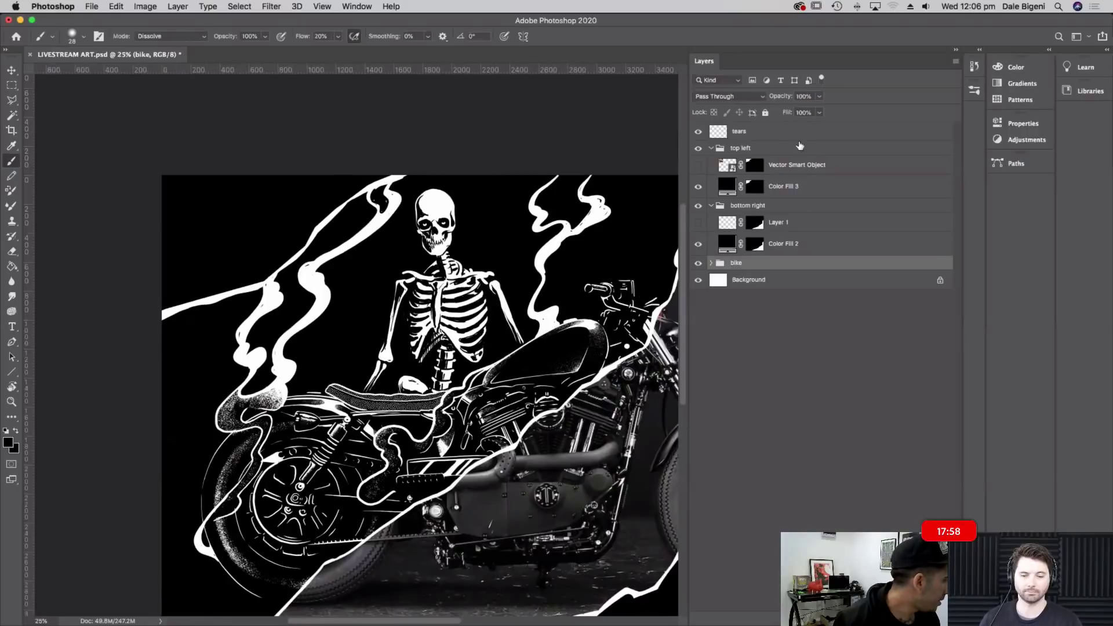
pyautogui.click(798, 133)
# Set up a solid round 92 px brush in Normal mode with 100% flow
pyautogui.click(82, 34)
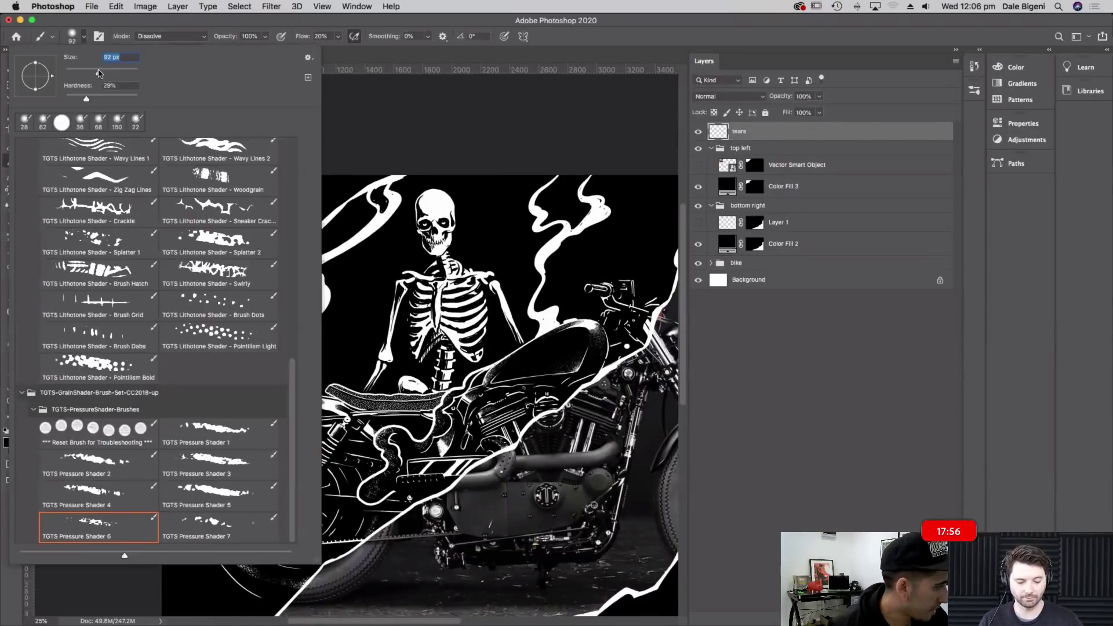
pyautogui.click(337, 36)
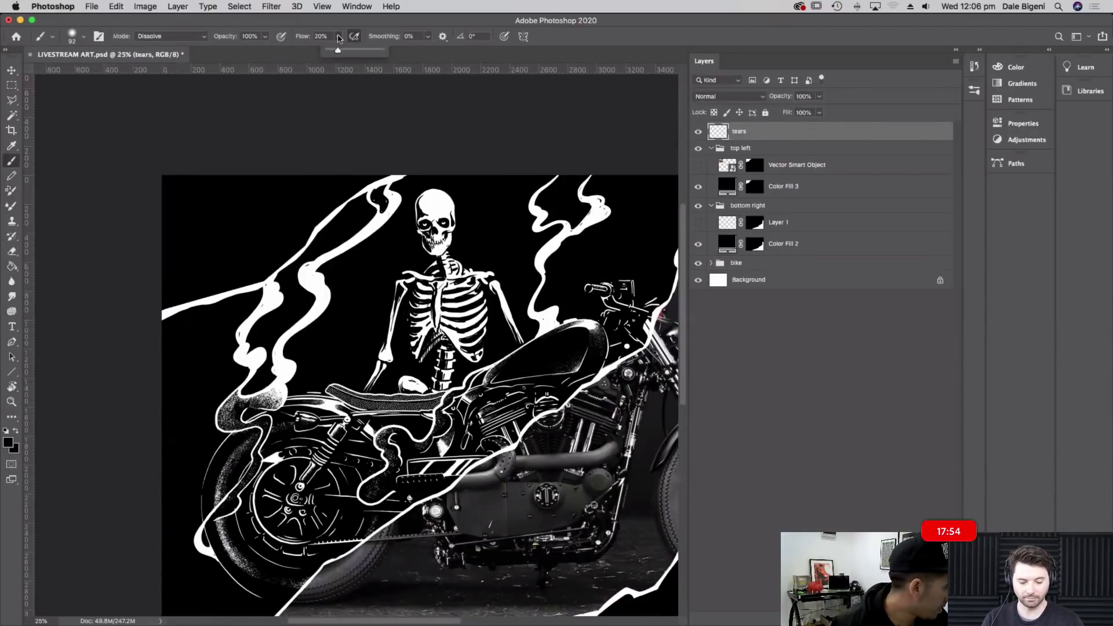
pyautogui.click(198, 38)
pyautogui.click(174, 26)
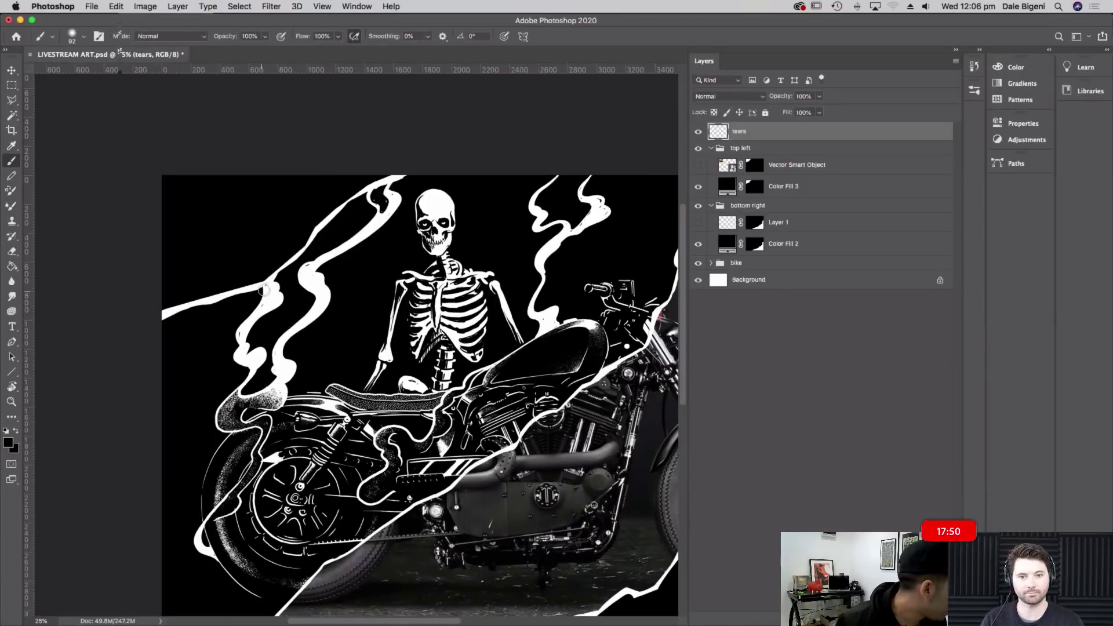
pyautogui.click(80, 37)
pyautogui.moveTo(290, 402); pyautogui.dragTo(301, 178)
pyautogui.click(94, 208)
pyautogui.click(295, 34)
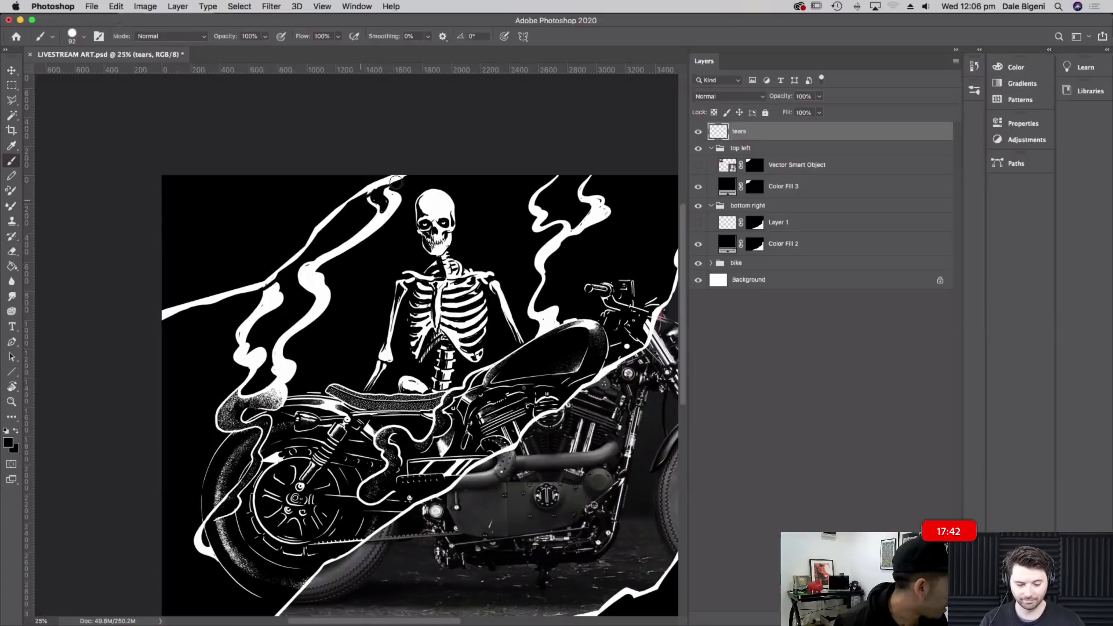
# Paint thin black gaps on the tears layer to separate the torn paper edges from the adjoining smoke strands
pyautogui.hscroll(5, 514, 355)
pyautogui.scroll(2, 514, 355)
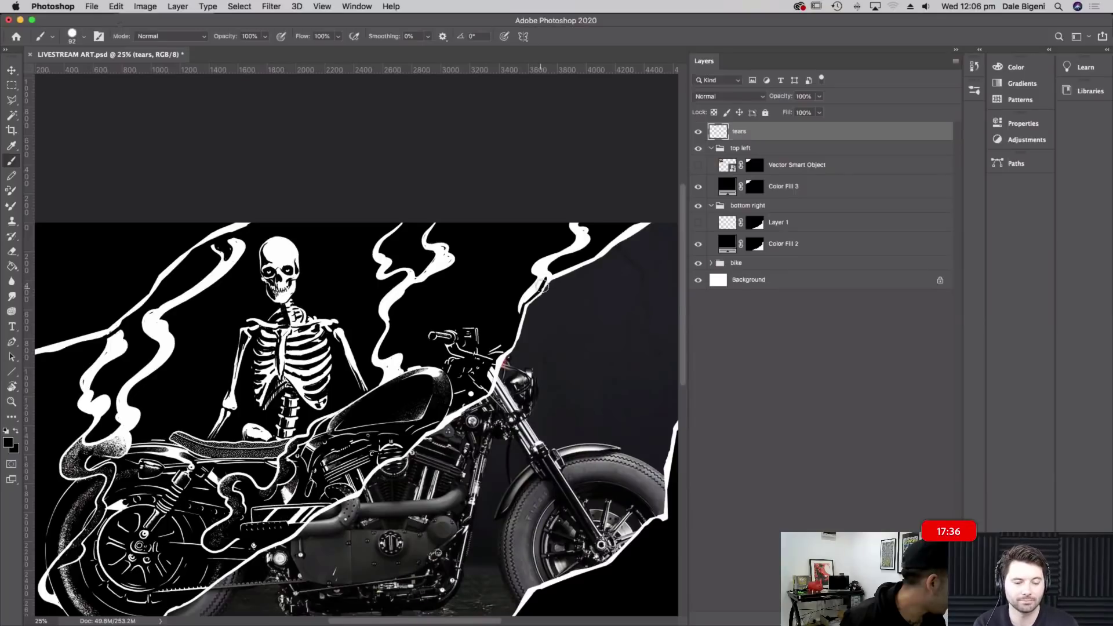
pyautogui.moveTo(536, 491); pyautogui.dragTo(584, 425)
pyautogui.moveTo(496, 481); pyautogui.dragTo(678, 437)
# Show the Vector Smart Object with the 48 lettering in the top left group
pyautogui.click(697, 166)
pyautogui.moveTo(409, 265); pyautogui.dragTo(377, 404)
pyautogui.click(822, 148)
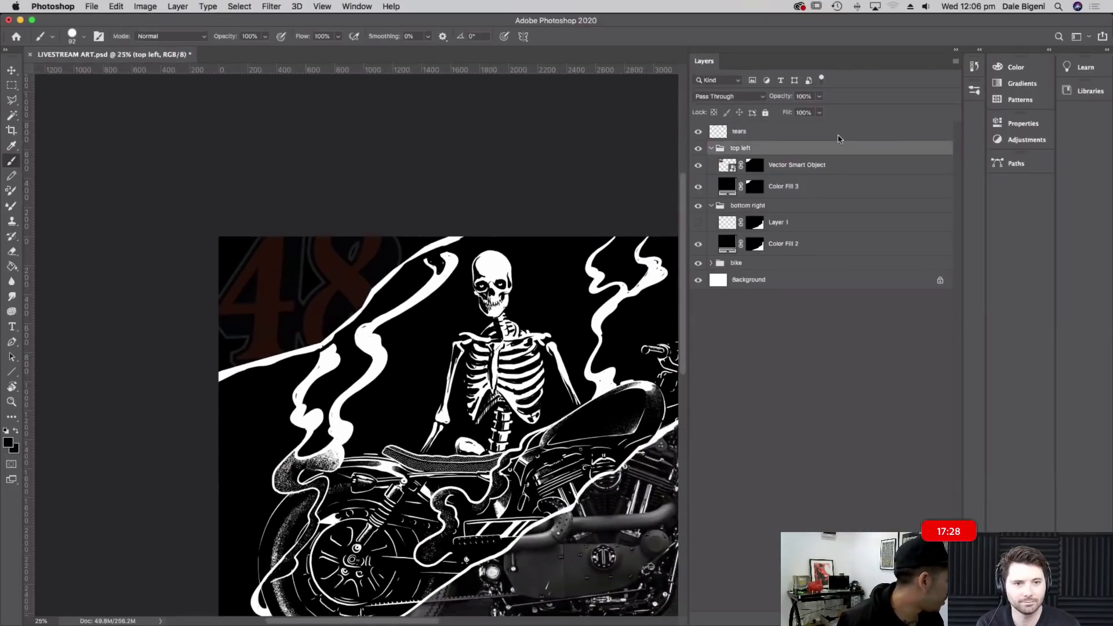
# Raise the opacity of the 48 Vector Smart Object layer to 100%
pyautogui.click(802, 168)
pyautogui.click(819, 113)
pyautogui.moveTo(820, 111); pyautogui.dragTo(892, 110)
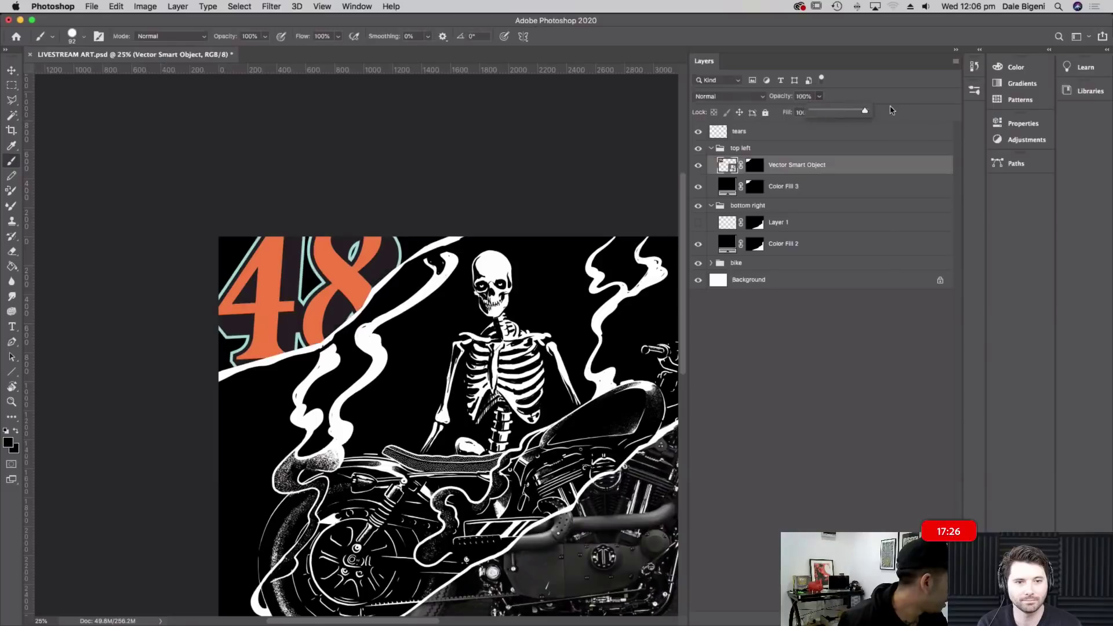
pyautogui.scroll(-2, 537, 376)
pyautogui.hscroll(2, 537, 375)
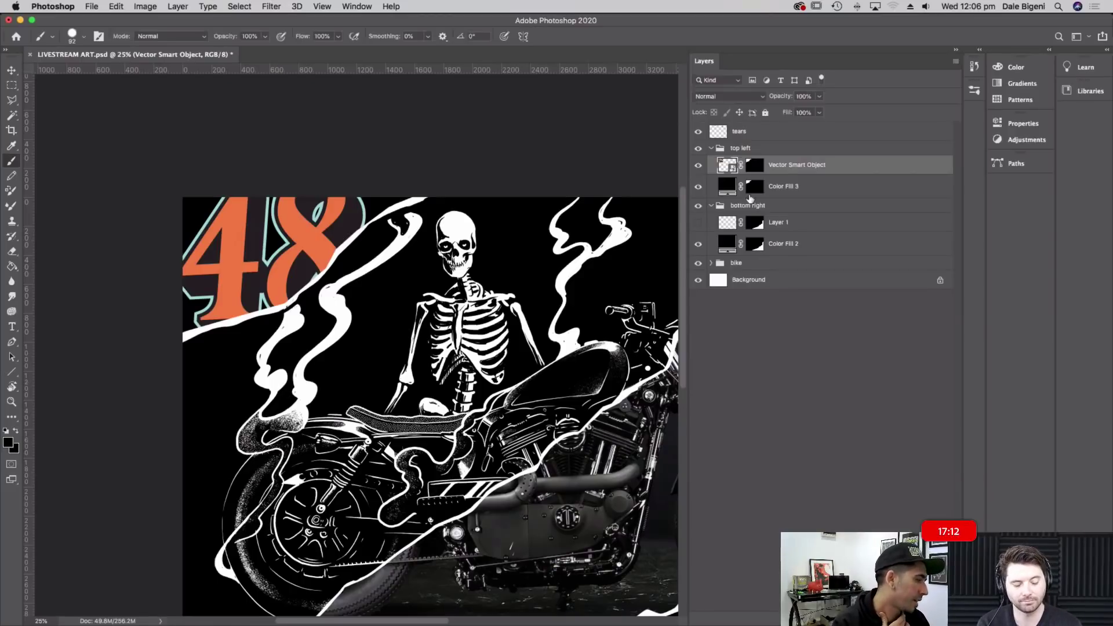
# Set the 48 lettering's opacity to 17%, then add a new layer above it with white as the foreground colour
pyautogui.click(819, 96)
pyautogui.moveTo(819, 111); pyautogui.dragTo(775, 114)
pyautogui.press('super+plus')
pyautogui.press('super+plus')
pyautogui.moveTo(87, 191); pyautogui.dragTo(179, 265)
pyautogui.press('x')
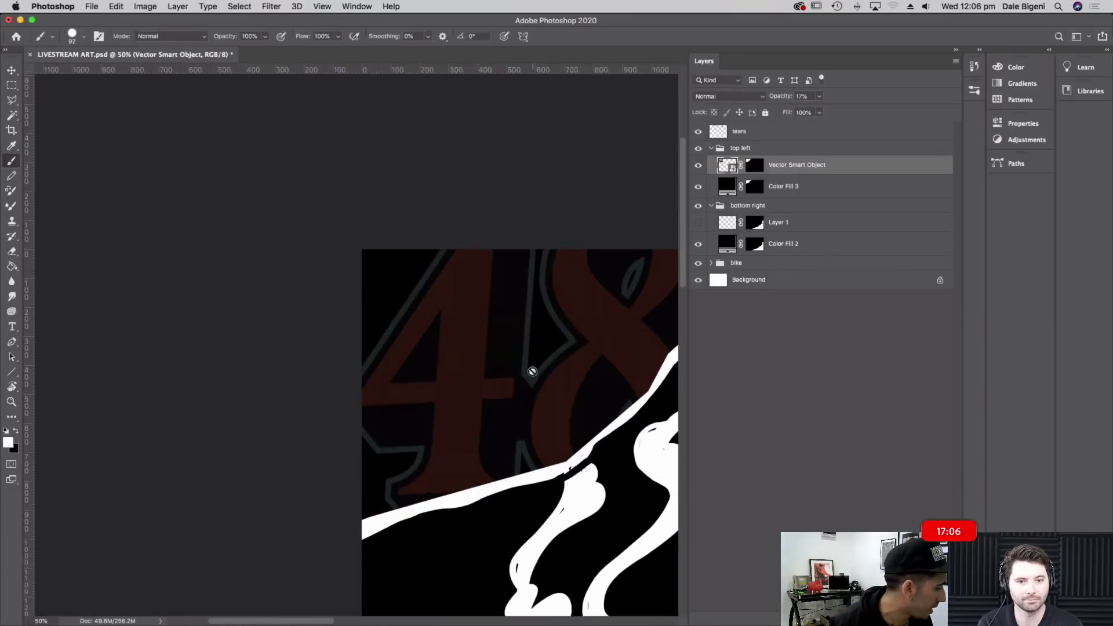
pyautogui.press('super+shift+alt+n')
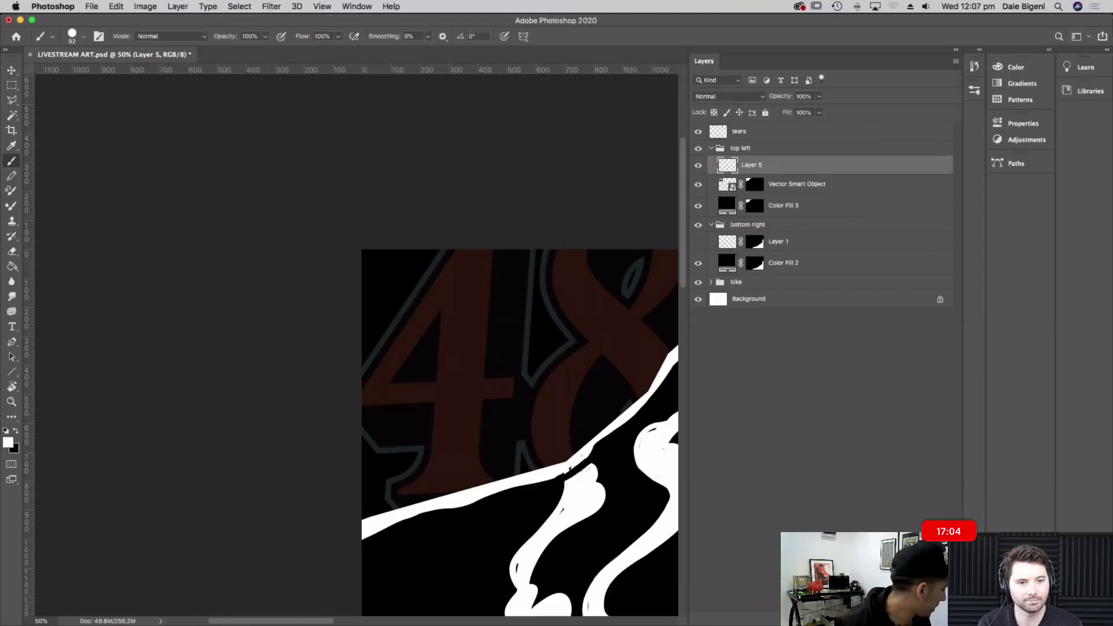
# Paint the diagonal, upright stem and base of the numeral 4 in white over the faded lettering
pyautogui.moveTo(362, 396)
pyautogui.mouseDown()
pyautogui.moveTo(462, 246)
pyautogui.moveTo(366, 400)
pyautogui.moveTo(461, 264)
pyautogui.moveTo(441, 335)
pyautogui.moveTo(437, 455)
pyautogui.moveTo(406, 493)
pyautogui.moveTo(495, 476)
pyautogui.mouseUp()
pyautogui.press('super+z')
pyautogui.press('super+z')
pyautogui.moveTo(401, 492)
pyautogui.mouseDown()
pyautogui.moveTo(441, 457)
pyautogui.moveTo(436, 471)
pyautogui.moveTo(456, 451)
pyautogui.moveTo(476, 466)
pyautogui.mouseUp()
pyautogui.moveTo(459, 269)
pyautogui.mouseDown()
pyautogui.moveTo(459, 360)
pyautogui.moveTo(479, 251)
pyautogui.moveTo(468, 422)
pyautogui.moveTo(484, 238)
pyautogui.moveTo(469, 443)
pyautogui.mouseUp()
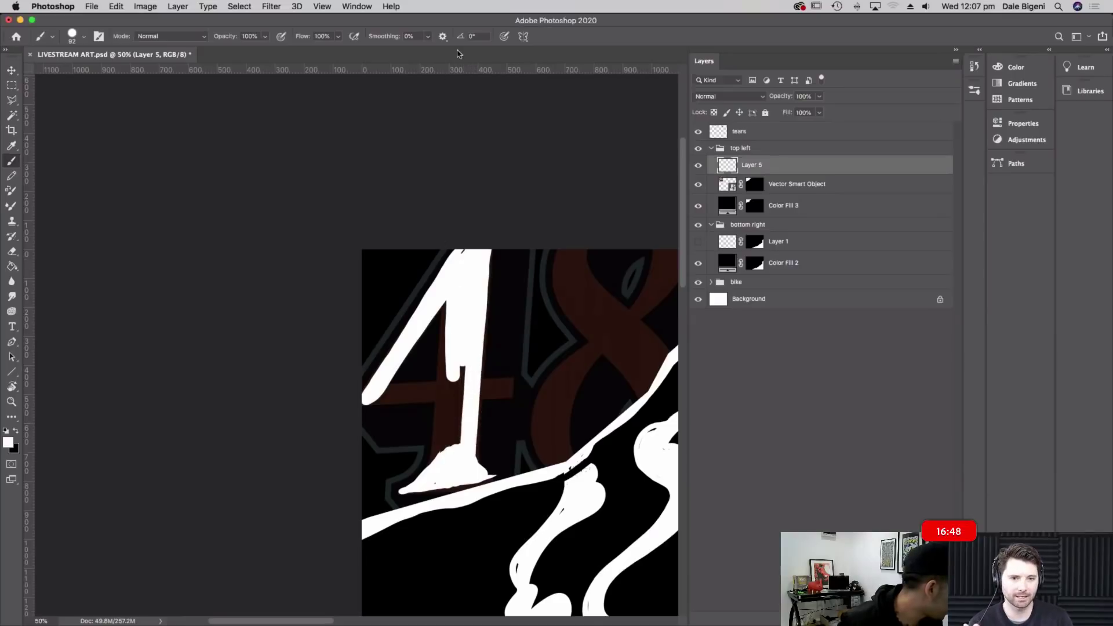
# Set the brush smoothing to 25% and reduce the brush size to 54 px
pyautogui.click(430, 37)
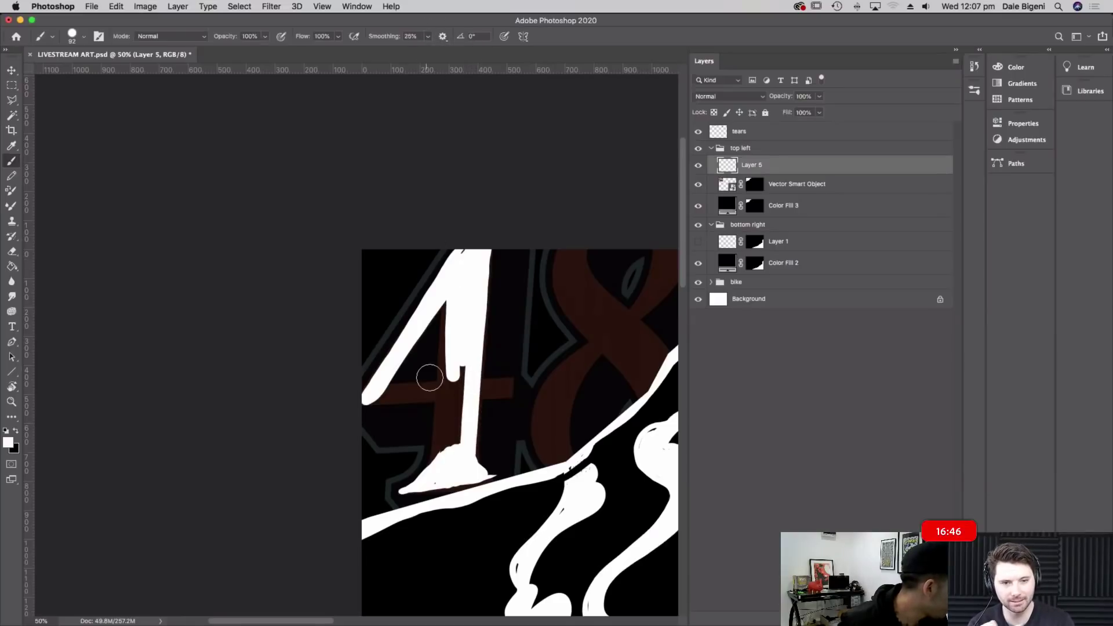
pyautogui.click(84, 37)
pyautogui.press('Return')
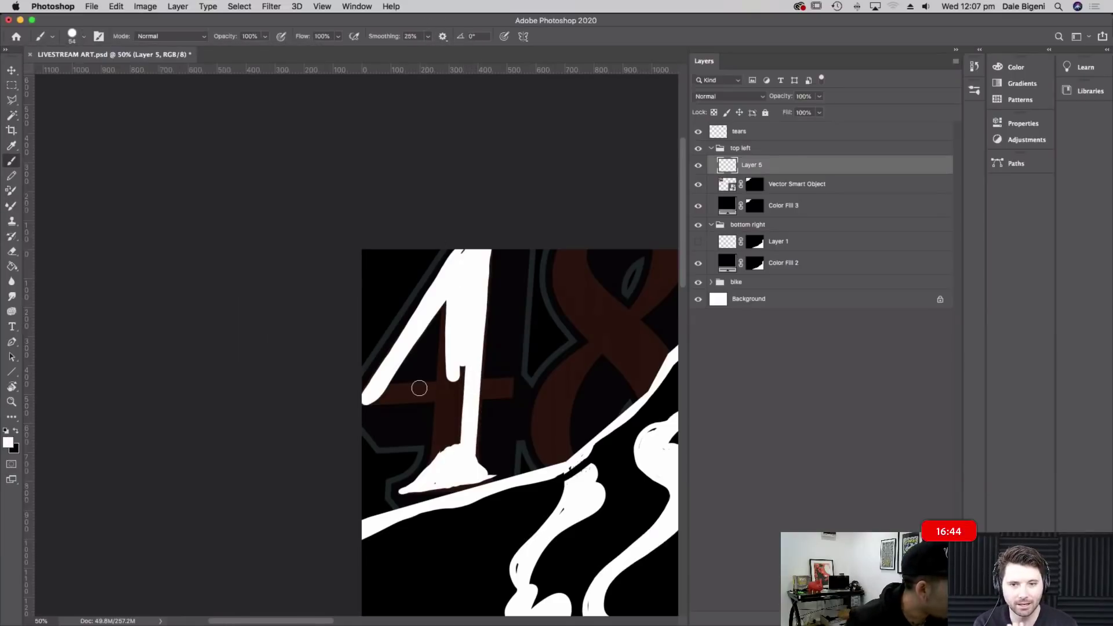
# Finish the numeral 4 in white by painting its base and its crossbar across the upright stem, with the canvas rotated for easier strokes
pyautogui.moveTo(419, 479)
pyautogui.mouseDown()
pyautogui.moveTo(448, 284)
pyautogui.moveTo(439, 466)
pyautogui.moveTo(459, 343)
pyautogui.moveTo(459, 452)
pyautogui.moveTo(456, 419)
pyautogui.moveTo(431, 481)
pyautogui.moveTo(481, 459)
pyautogui.moveTo(468, 430)
pyautogui.moveTo(481, 470)
pyautogui.moveTo(497, 476)
pyautogui.moveTo(487, 468)
pyautogui.moveTo(400, 492)
pyautogui.moveTo(499, 473)
pyautogui.mouseUp()
pyautogui.press('r')
pyautogui.moveTo(536, 414)
pyautogui.mouseDown()
pyautogui.moveTo(545, 360)
pyautogui.moveTo(529, 228)
pyautogui.mouseUp()
pyautogui.moveTo(446, 292)
pyautogui.mouseDown()
pyautogui.moveTo(413, 347)
pyautogui.moveTo(428, 293)
pyautogui.moveTo(410, 342)
pyautogui.mouseUp()
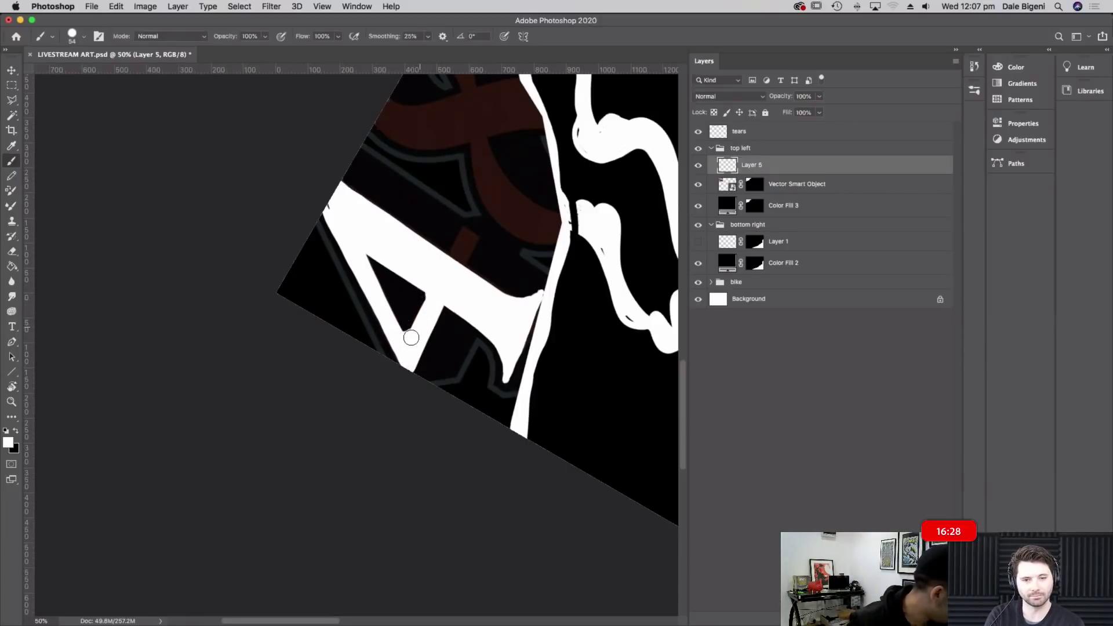
pyautogui.scroll(3, 406, 319)
pyautogui.hscroll(3, 406, 319)
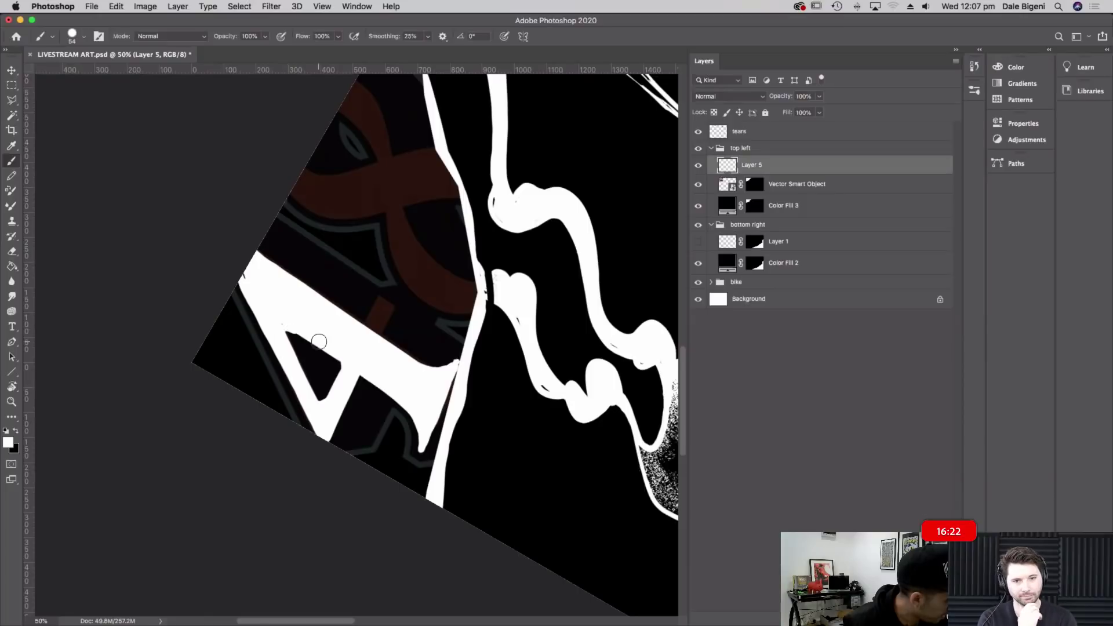
pyautogui.moveTo(311, 268); pyautogui.dragTo(254, 253)
pyautogui.moveTo(309, 311)
pyautogui.mouseDown()
pyautogui.moveTo(322, 287)
pyautogui.moveTo(332, 291)
pyautogui.moveTo(313, 313)
pyautogui.moveTo(325, 290)
pyautogui.moveTo(319, 329)
pyautogui.mouseUp()
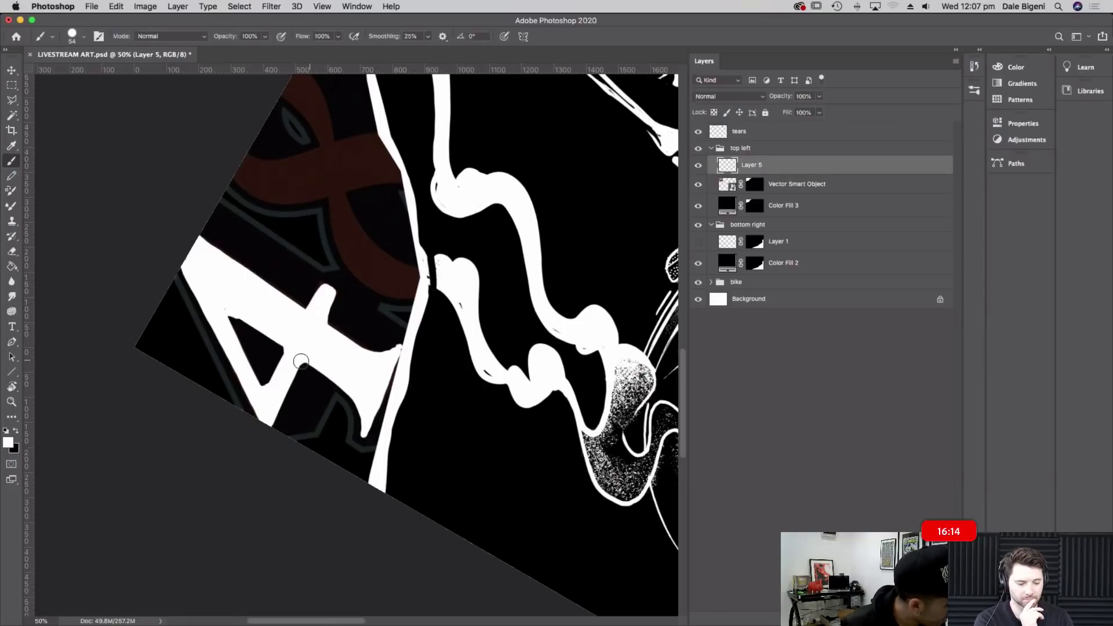
pyautogui.moveTo(438, 290); pyautogui.dragTo(428, 325)
pyautogui.press('super+z')
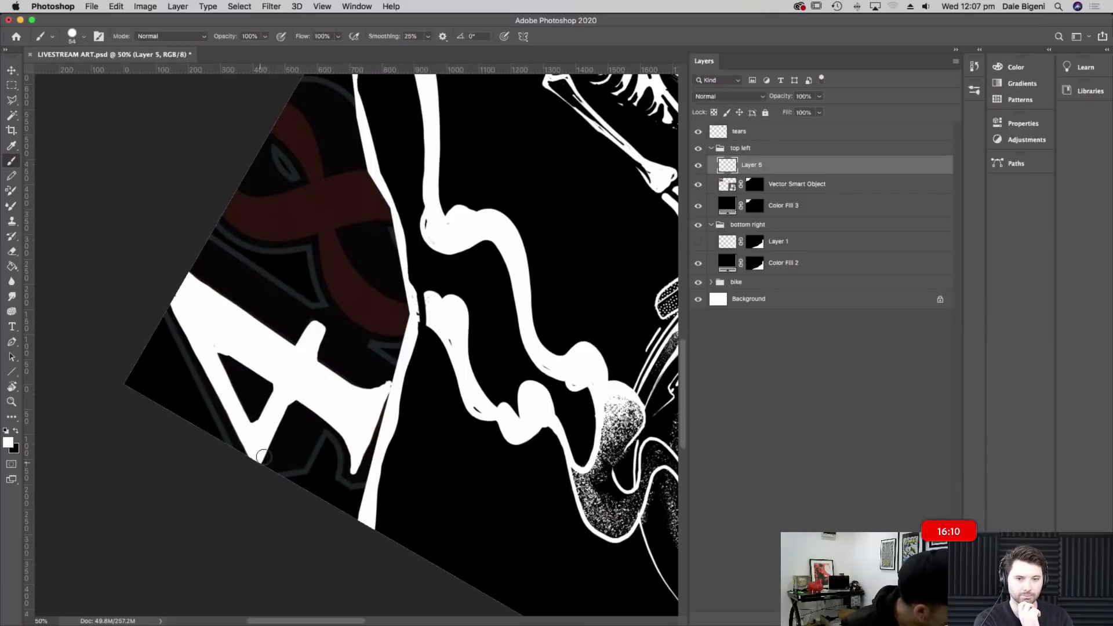
pyautogui.scroll(3, 330, 330)
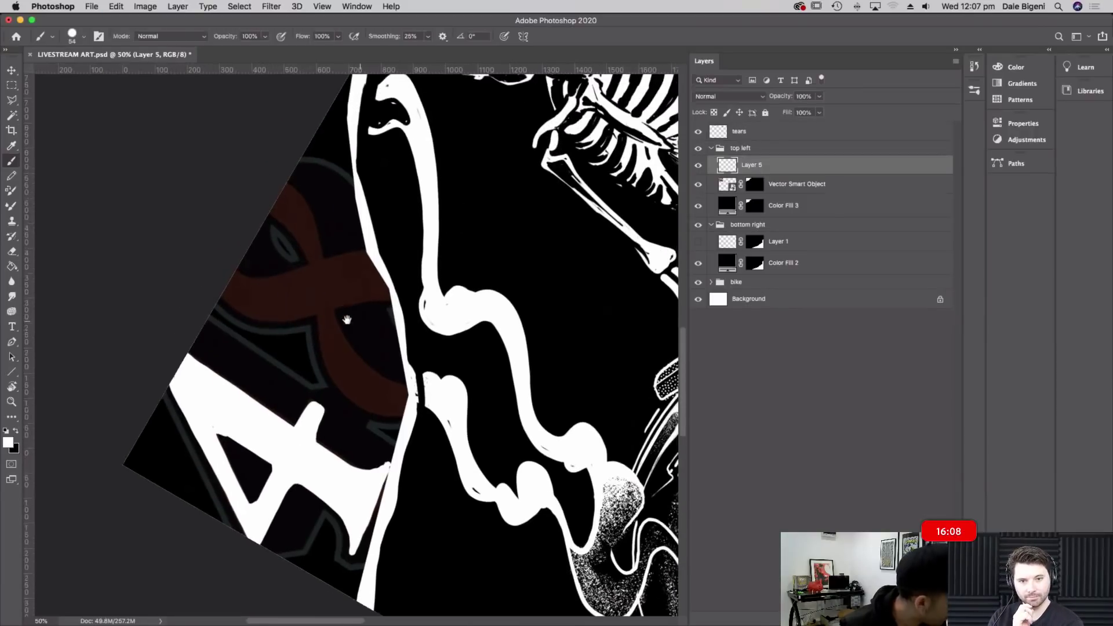
# Paint the visible curved strokes of the numeral 8 in solid white over the faded lettering, outlining each stroke and filling it in
pyautogui.moveTo(222, 294)
pyautogui.mouseDown()
pyautogui.moveTo(266, 314)
pyautogui.moveTo(380, 297)
pyautogui.mouseUp()
pyautogui.moveTo(237, 273)
pyautogui.mouseDown()
pyautogui.moveTo(264, 278)
pyautogui.moveTo(354, 256)
pyautogui.moveTo(381, 295)
pyautogui.mouseUp()
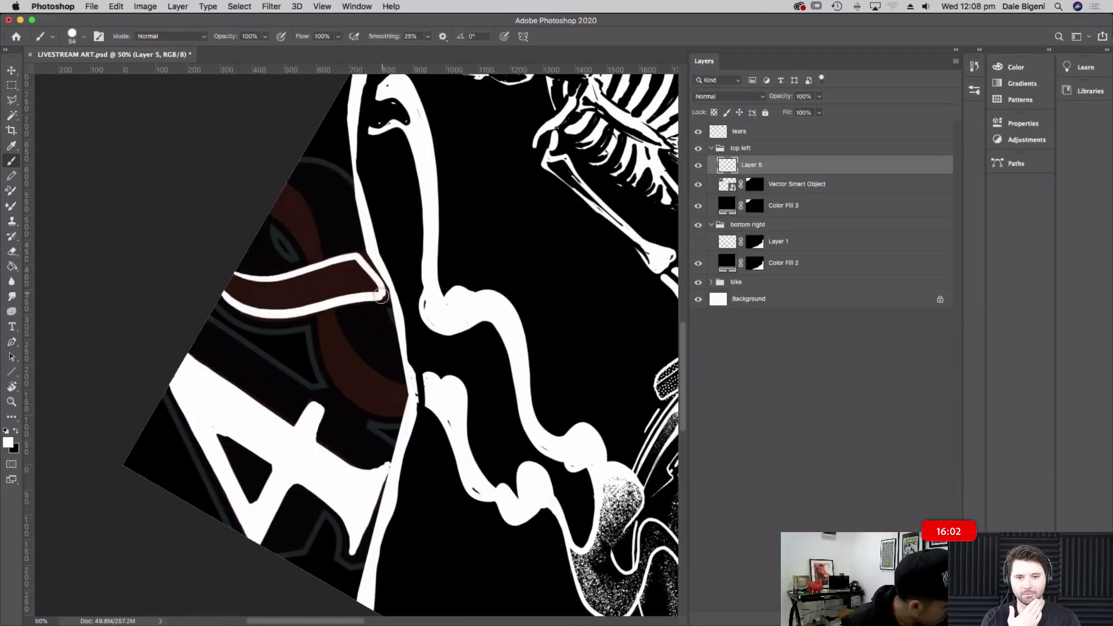
pyautogui.moveTo(234, 281)
pyautogui.mouseDown()
pyautogui.moveTo(257, 291)
pyautogui.moveTo(228, 290)
pyautogui.moveTo(268, 306)
pyautogui.moveTo(368, 283)
pyautogui.moveTo(349, 267)
pyautogui.moveTo(251, 291)
pyautogui.moveTo(350, 261)
pyautogui.mouseUp()
pyautogui.moveTo(266, 207); pyautogui.dragTo(309, 255)
pyautogui.moveTo(278, 174)
pyautogui.mouseDown()
pyautogui.moveTo(316, 226)
pyautogui.moveTo(317, 272)
pyautogui.moveTo(266, 190)
pyautogui.moveTo(307, 234)
pyautogui.moveTo(293, 200)
pyautogui.moveTo(304, 223)
pyautogui.mouseUp()
pyautogui.moveTo(316, 306); pyautogui.dragTo(324, 359)
pyautogui.press('super+z')
pyautogui.moveTo(318, 296)
pyautogui.mouseDown()
pyautogui.moveTo(339, 381)
pyautogui.moveTo(386, 412)
pyautogui.moveTo(399, 413)
pyautogui.moveTo(402, 390)
pyautogui.mouseUp()
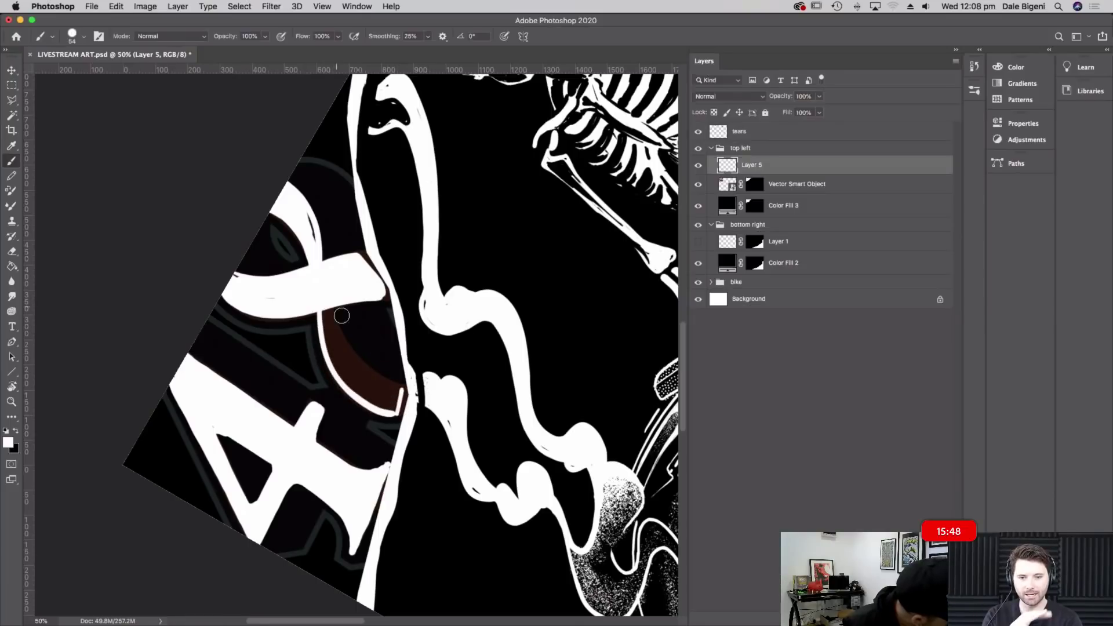
pyautogui.moveTo(332, 313)
pyautogui.mouseDown()
pyautogui.moveTo(354, 353)
pyautogui.moveTo(398, 388)
pyautogui.moveTo(393, 413)
pyautogui.moveTo(321, 318)
pyautogui.moveTo(321, 297)
pyautogui.moveTo(356, 390)
pyautogui.moveTo(389, 406)
pyautogui.moveTo(395, 393)
pyautogui.moveTo(370, 379)
pyautogui.moveTo(325, 299)
pyautogui.moveTo(354, 368)
pyautogui.moveTo(385, 397)
pyautogui.moveTo(336, 316)
pyautogui.mouseUp()
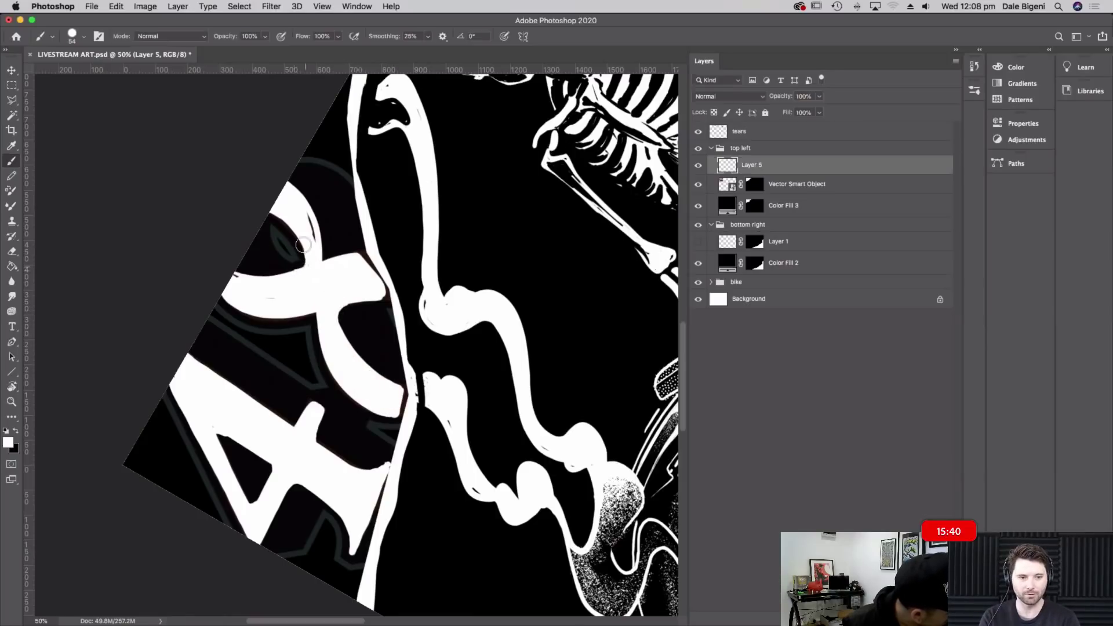
pyautogui.click(234, 277)
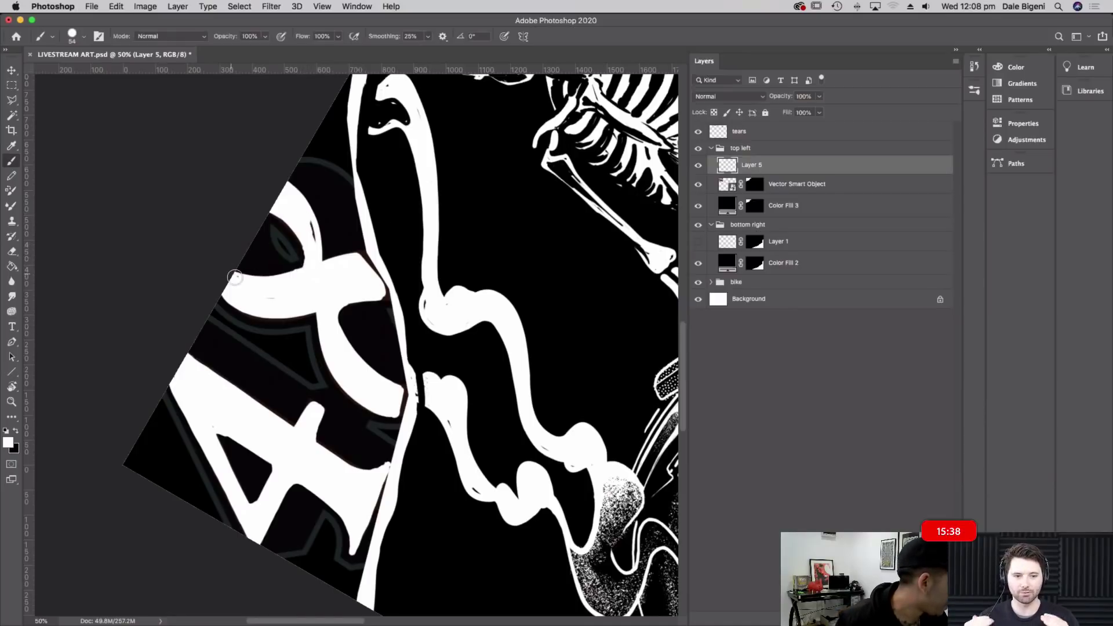
# Trace the thin white contour lines beside the 4's diagonal and base and in the gap between the 4 and the 8
pyautogui.moveTo(277, 554)
pyautogui.mouseDown()
pyautogui.moveTo(336, 511)
pyautogui.moveTo(325, 515)
pyautogui.moveTo(336, 558)
pyautogui.moveTo(377, 565)
pyautogui.mouseUp()
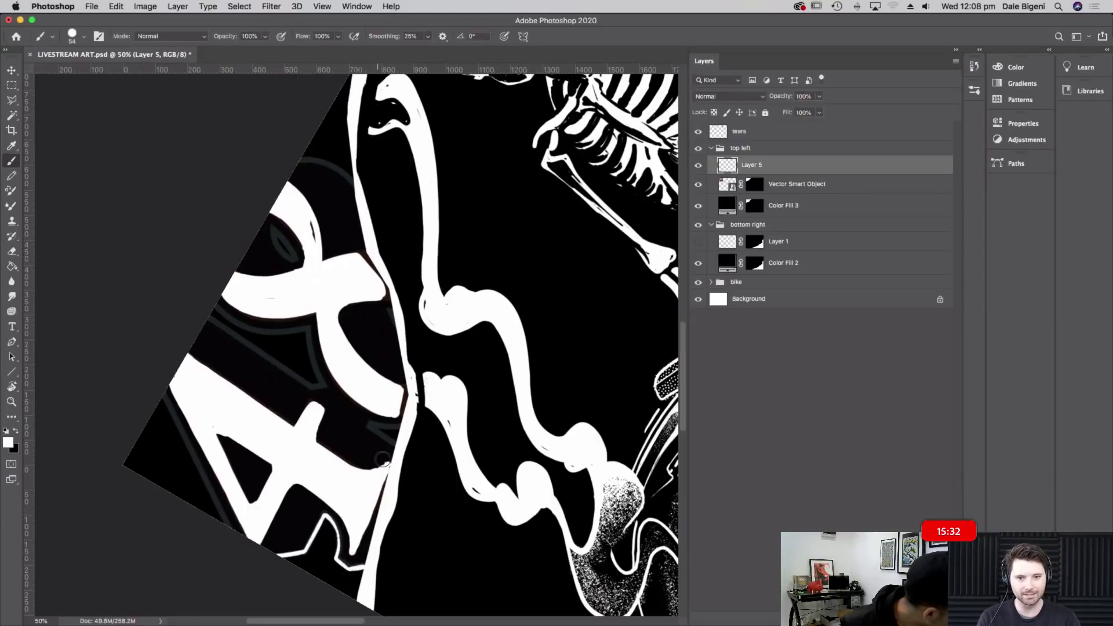
pyautogui.moveTo(228, 527)
pyautogui.mouseDown()
pyautogui.moveTo(163, 386)
pyautogui.moveTo(194, 457)
pyautogui.mouseUp()
pyautogui.hotkey('ctrl', 'z')
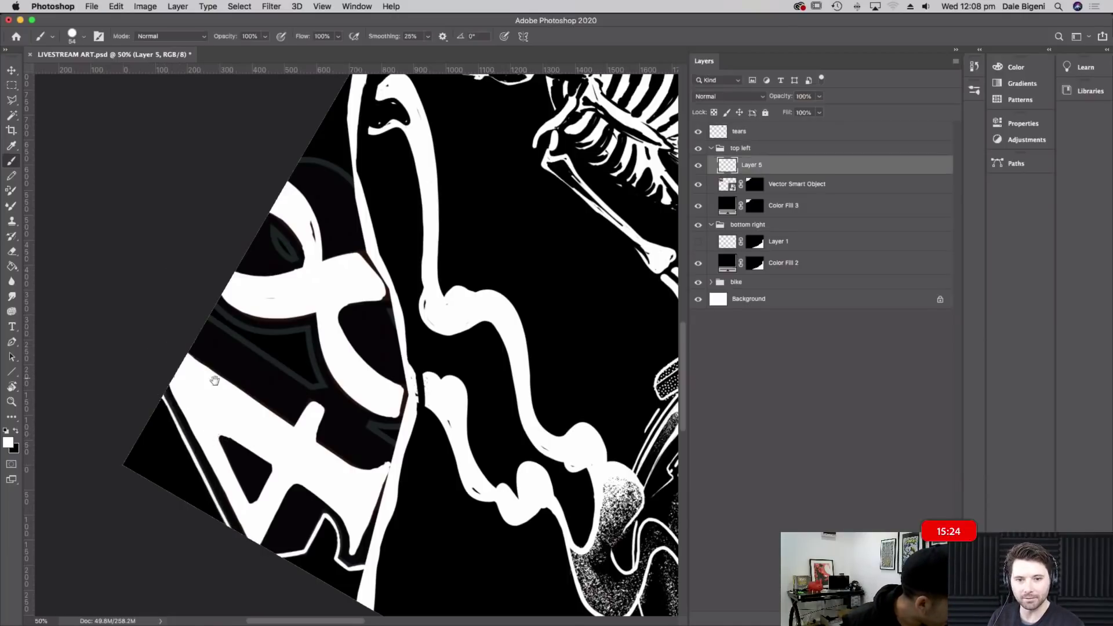
pyautogui.hscroll(3, 215, 381)
pyautogui.moveTo(114, 313)
pyautogui.mouseDown()
pyautogui.moveTo(214, 380)
pyautogui.moveTo(228, 372)
pyautogui.moveTo(213, 331)
pyautogui.moveTo(129, 303)
pyautogui.moveTo(186, 327)
pyautogui.moveTo(223, 323)
pyautogui.mouseUp()
pyautogui.moveTo(271, 418)
pyautogui.mouseDown()
pyautogui.moveTo(303, 439)
pyautogui.moveTo(274, 420)
pyautogui.moveTo(318, 409)
pyautogui.mouseUp()
# Trace the thin white contour arc around the 8 and the small almond shape inside its loop
pyautogui.hscroll(-5, 310, 346)
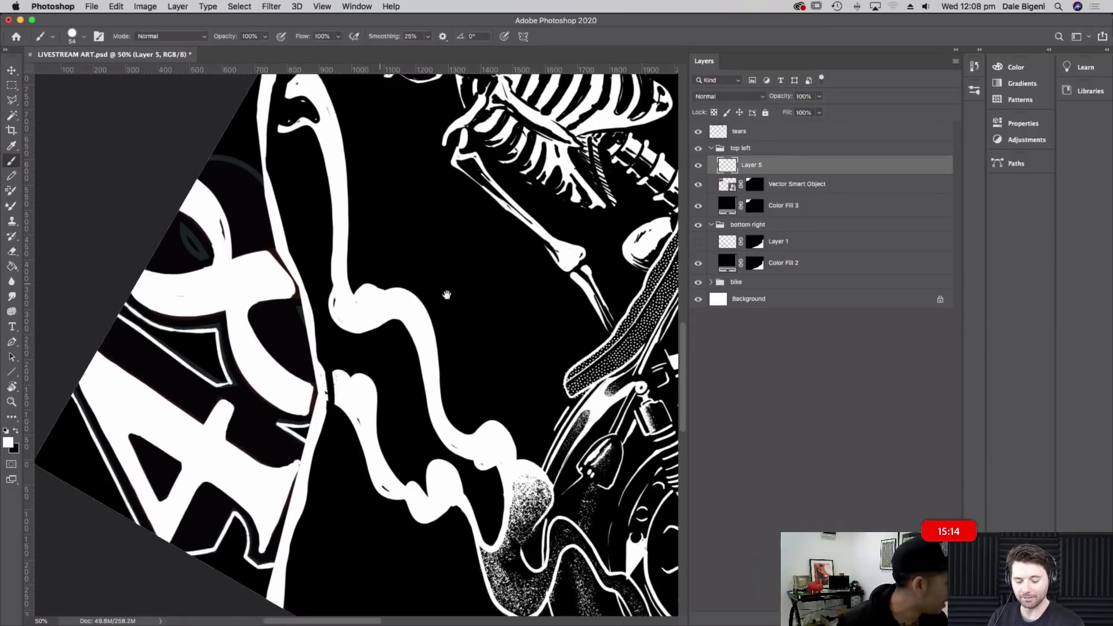
pyautogui.moveTo(286, 248)
pyautogui.mouseDown()
pyautogui.moveTo(307, 270)
pyautogui.moveTo(287, 238)
pyautogui.mouseUp()
pyautogui.moveTo(310, 173)
pyautogui.mouseDown()
pyautogui.moveTo(377, 210)
pyautogui.moveTo(338, 175)
pyautogui.moveTo(363, 198)
pyautogui.mouseUp()
pyautogui.press('super+z')
pyautogui.moveTo(420, 338); pyautogui.dragTo(416, 320)
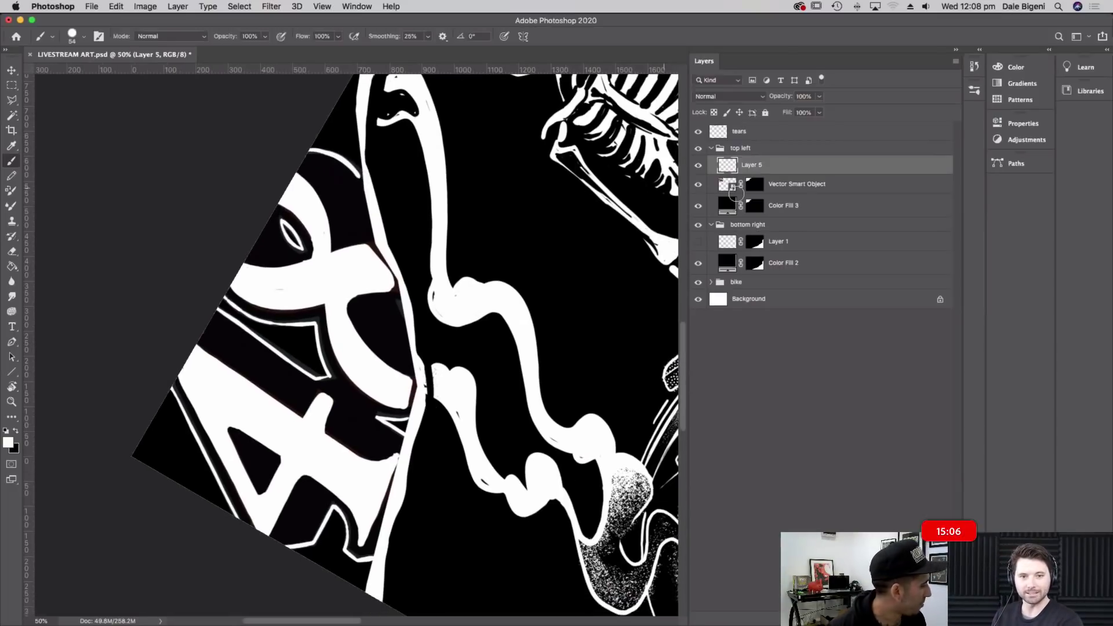
# Select the white fills of the 4 and the 8 with the Magic Wand and contract the selection by 10 pixels
pyautogui.click(12, 115)
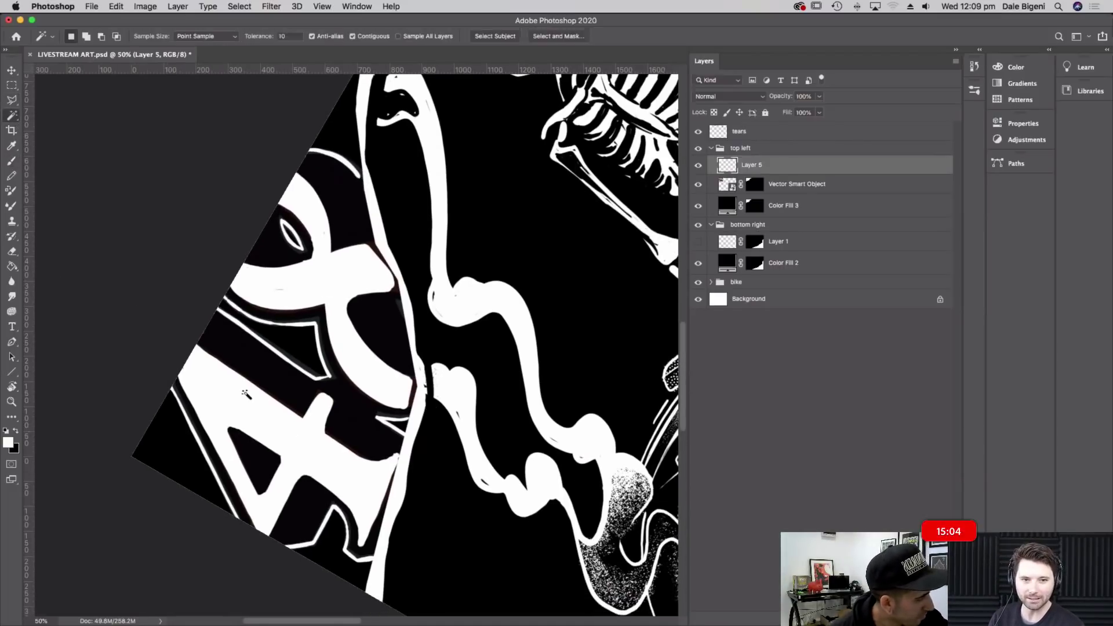
pyautogui.click(317, 451)
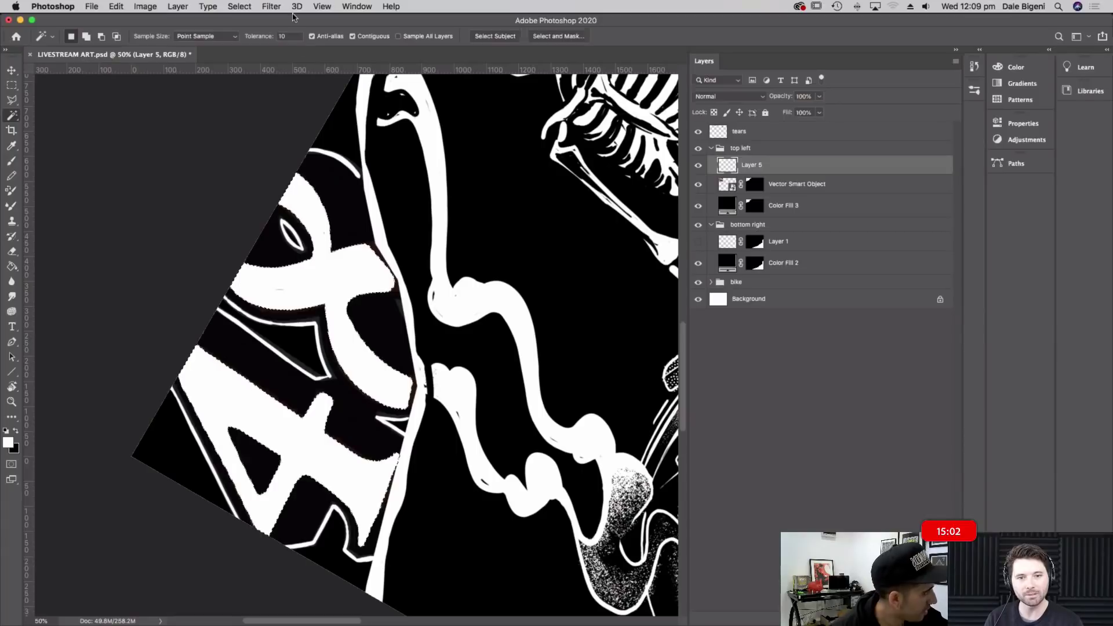
pyautogui.click(239, 6)
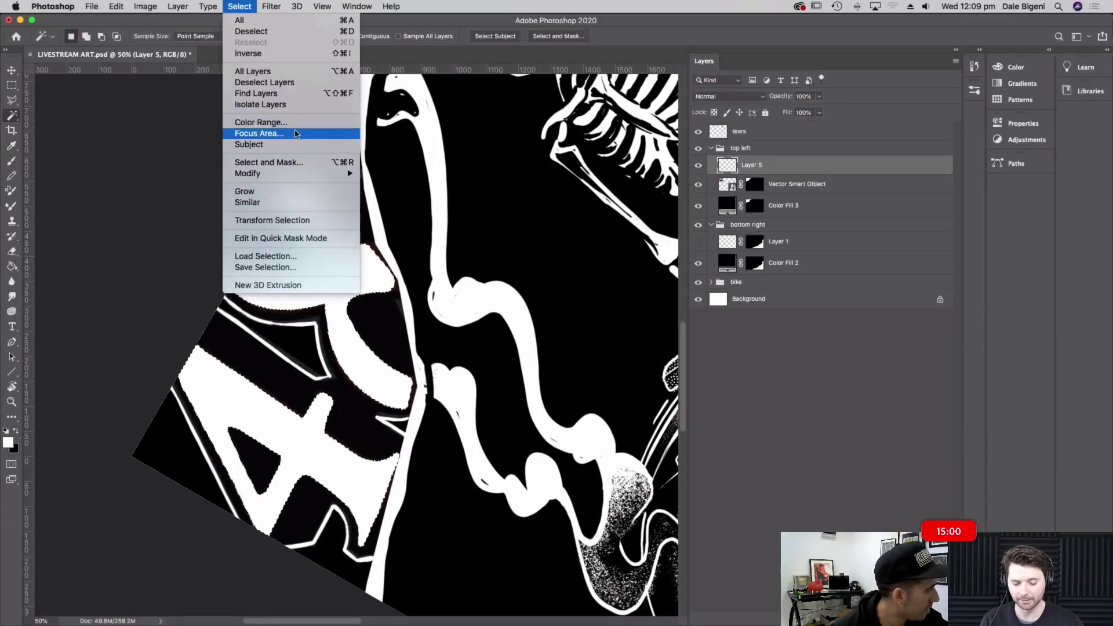
pyautogui.moveTo(302, 173)
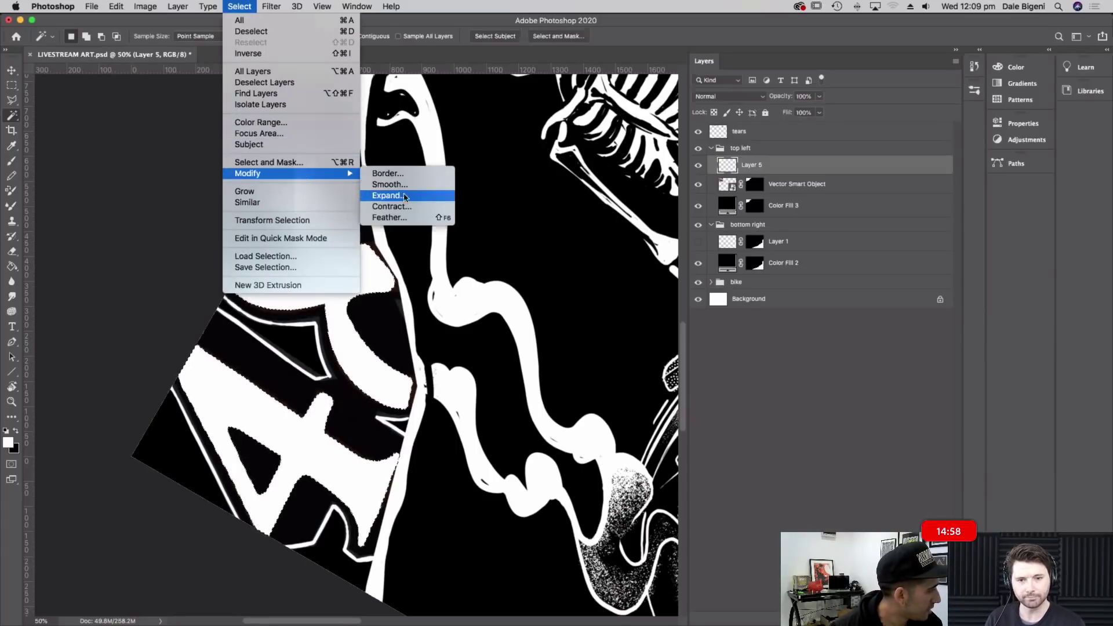
pyautogui.click(435, 205)
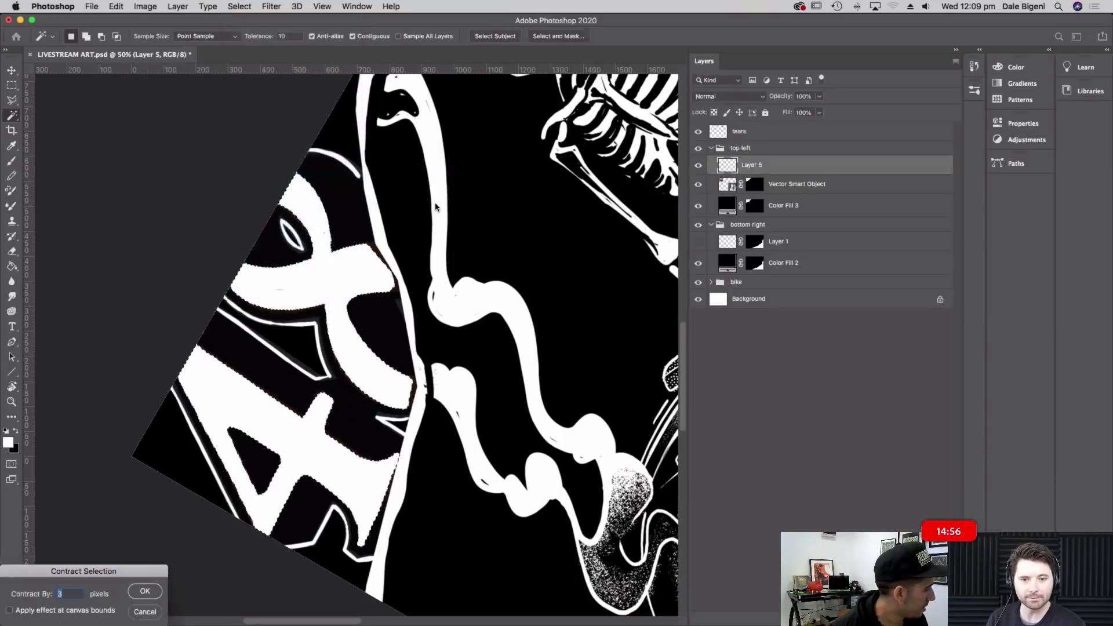
pyautogui.write('10')
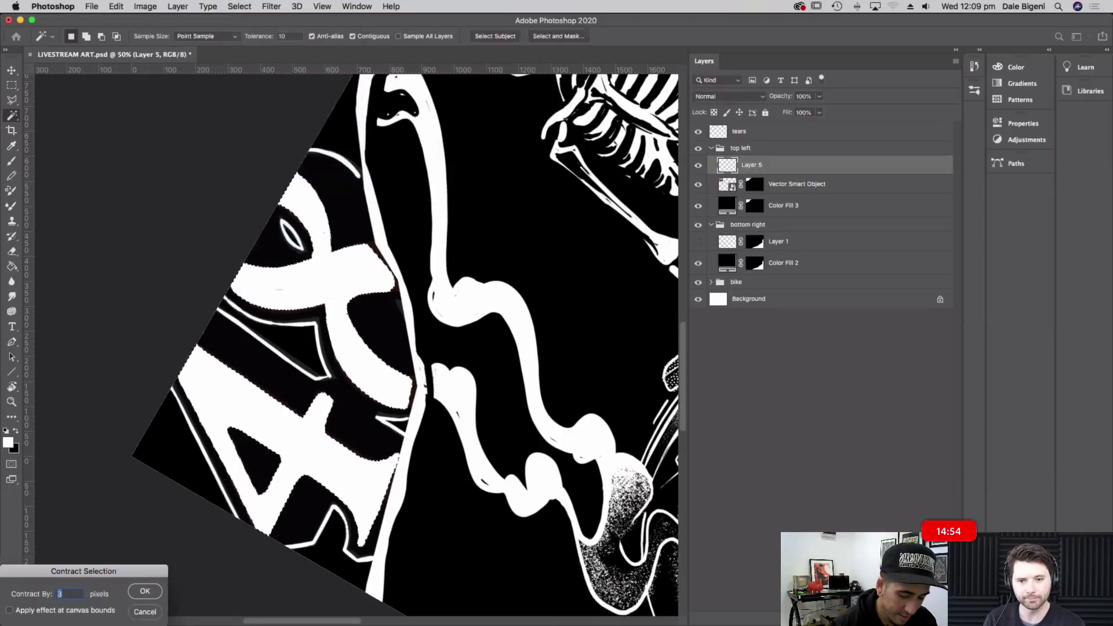
pyautogui.press('Return')
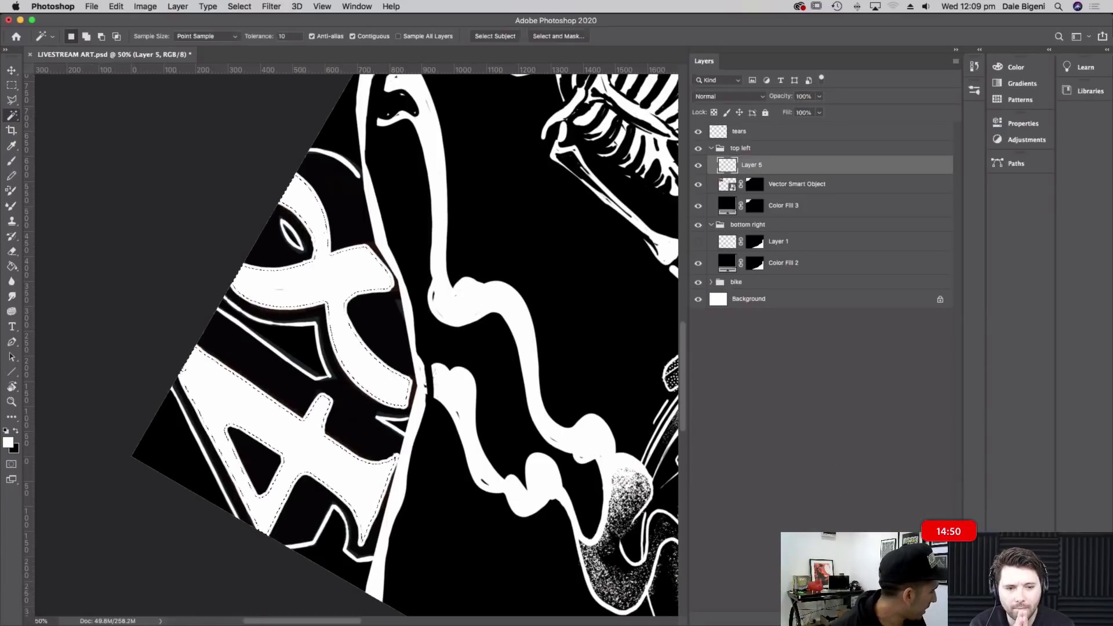
# Add a new layer above Layer 5 and choose the 150 px Dissolve-mode brush with 20% flow and black as the foreground colour
pyautogui.press('super+shift+alt+n')
pyautogui.press('b')
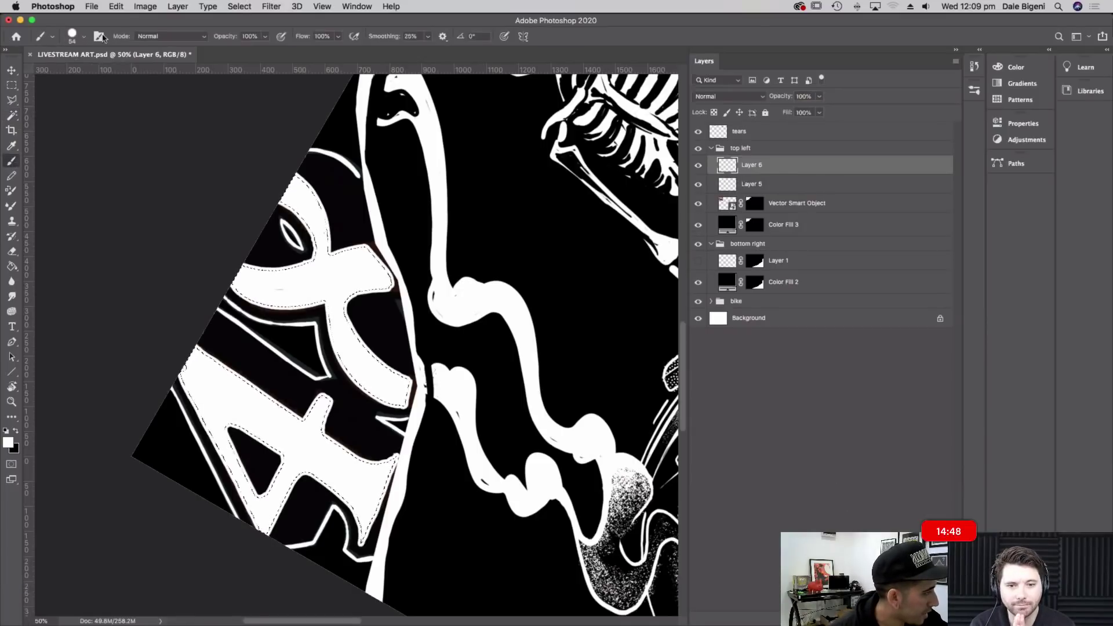
pyautogui.click(75, 36)
pyautogui.scroll(-10, 277, 253)
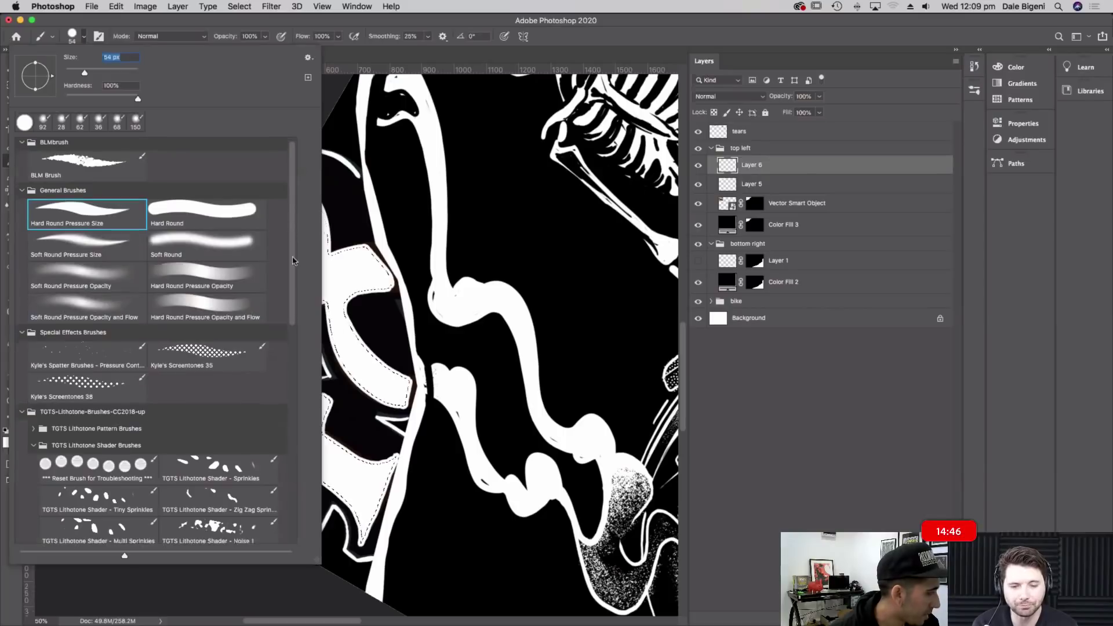
pyautogui.click(127, 529)
pyautogui.click(182, 32)
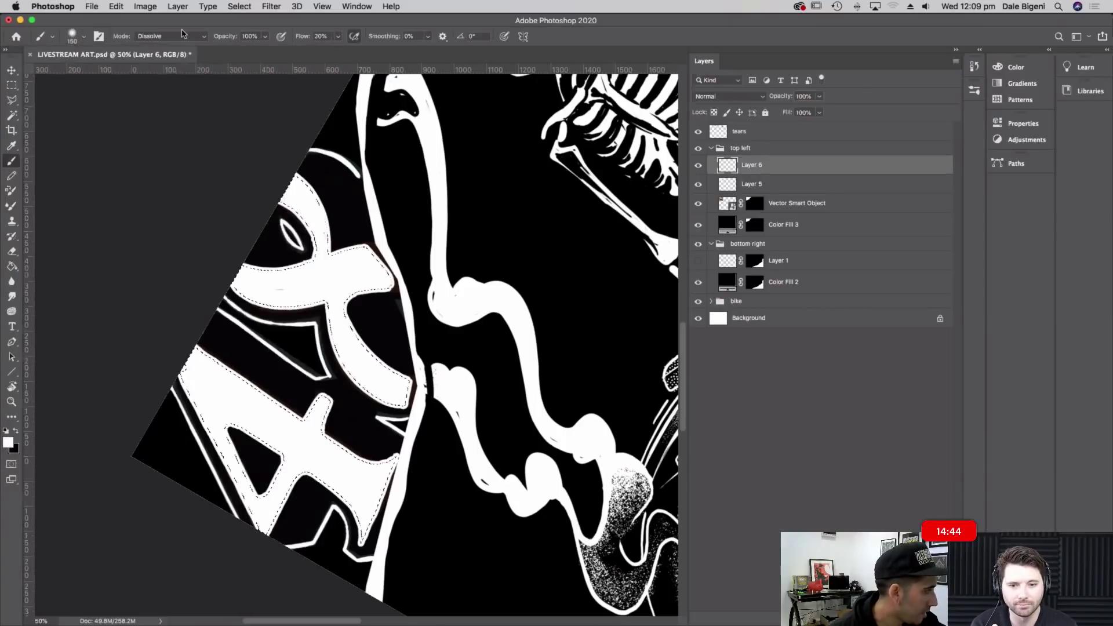
pyautogui.press('x')
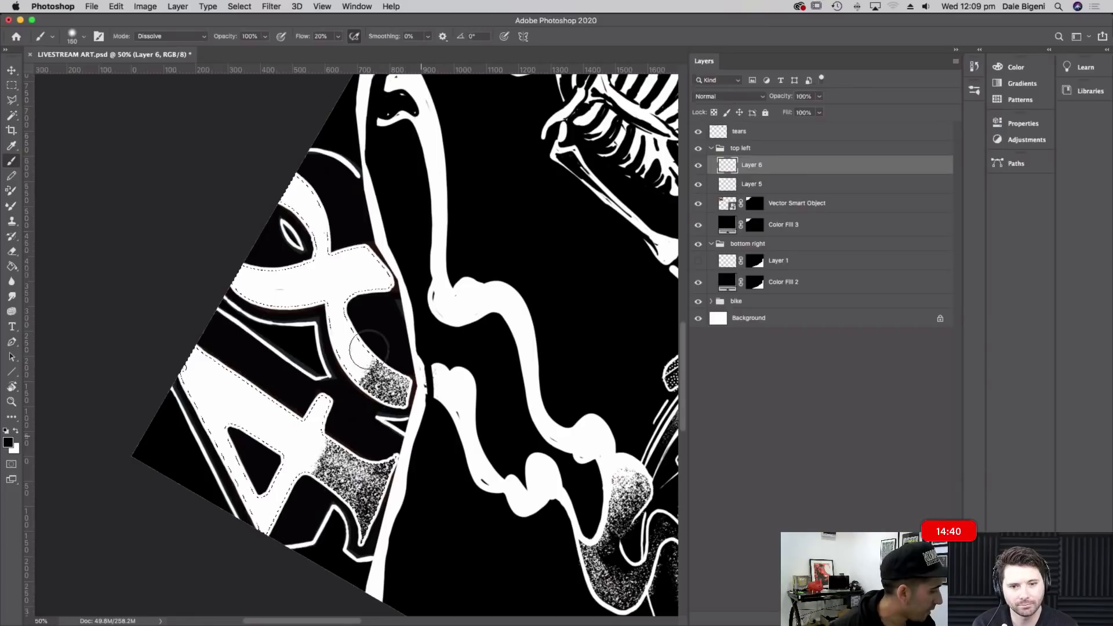
# Stipple black shading fading upward from the lower parts of the 4 and the 8 within the selection, deselect, and save the document
pyautogui.moveTo(278, 423)
pyautogui.mouseDown()
pyautogui.moveTo(265, 374)
pyautogui.moveTo(202, 459)
pyautogui.mouseUp()
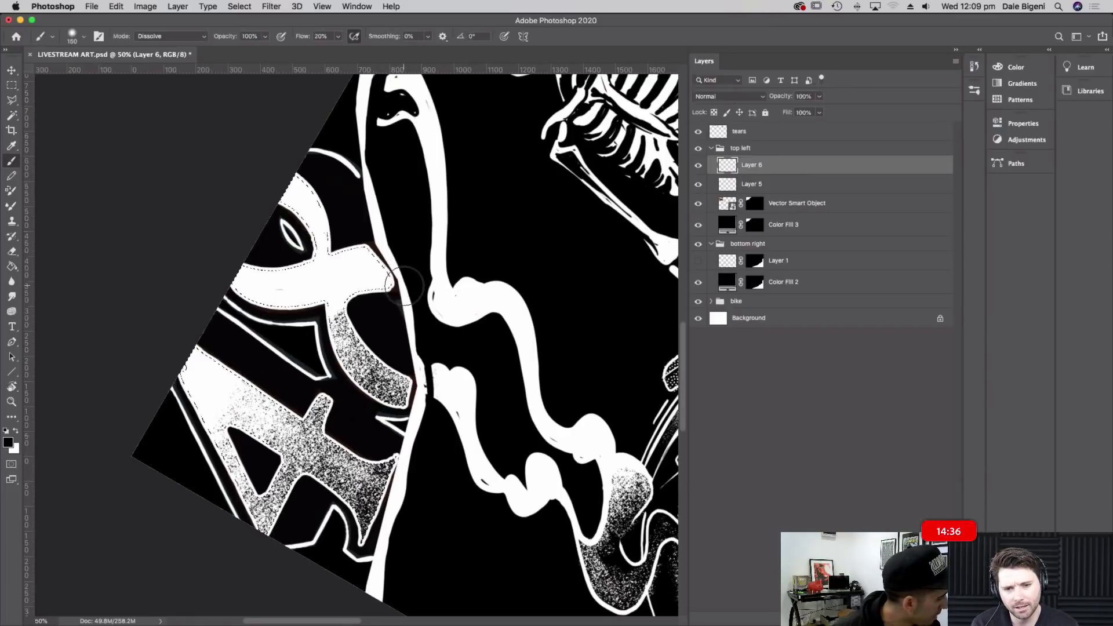
pyautogui.moveTo(404, 284)
pyautogui.mouseDown()
pyautogui.moveTo(382, 291)
pyautogui.moveTo(380, 265)
pyautogui.moveTo(344, 329)
pyautogui.moveTo(344, 282)
pyautogui.moveTo(322, 308)
pyautogui.moveTo(328, 258)
pyautogui.moveTo(393, 284)
pyautogui.moveTo(371, 324)
pyautogui.moveTo(371, 272)
pyautogui.moveTo(277, 329)
pyautogui.moveTo(341, 496)
pyautogui.moveTo(432, 387)
pyautogui.moveTo(345, 515)
pyautogui.moveTo(366, 464)
pyautogui.moveTo(336, 507)
pyautogui.moveTo(382, 405)
pyautogui.moveTo(316, 495)
pyautogui.moveTo(355, 391)
pyautogui.mouseUp()
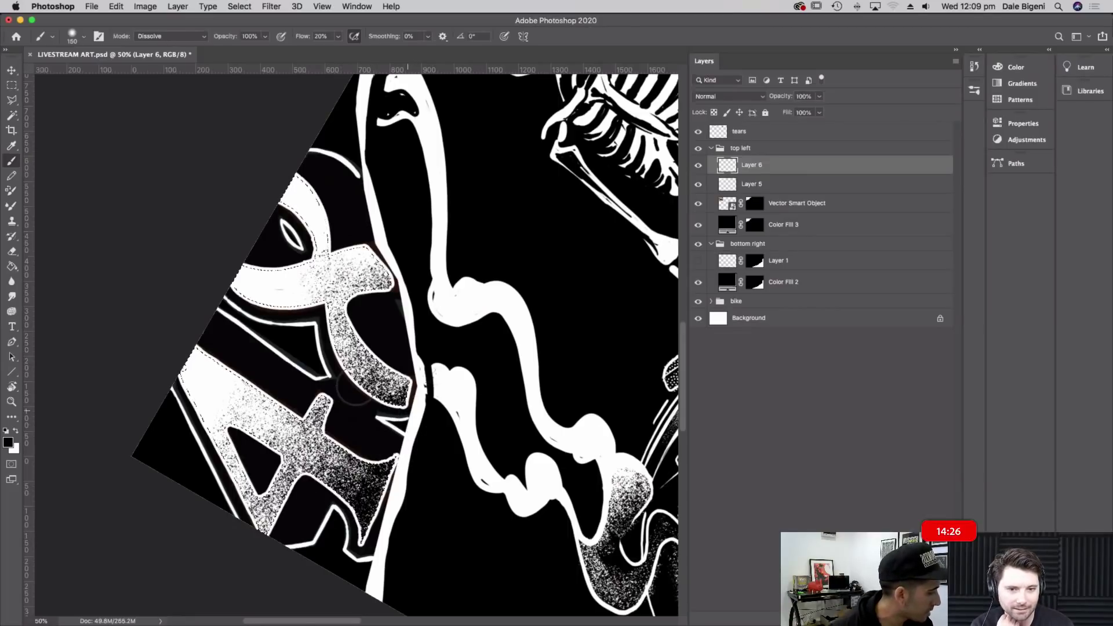
pyautogui.press('super+d')
pyautogui.press('super+s')
pyautogui.click(699, 166)
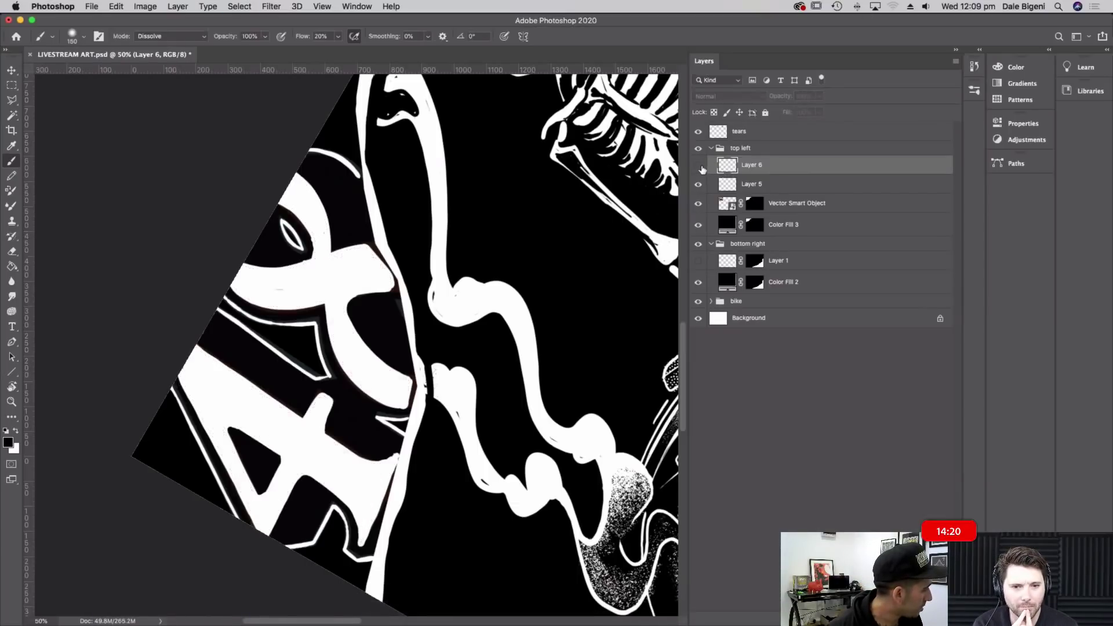
pyautogui.click(740, 184)
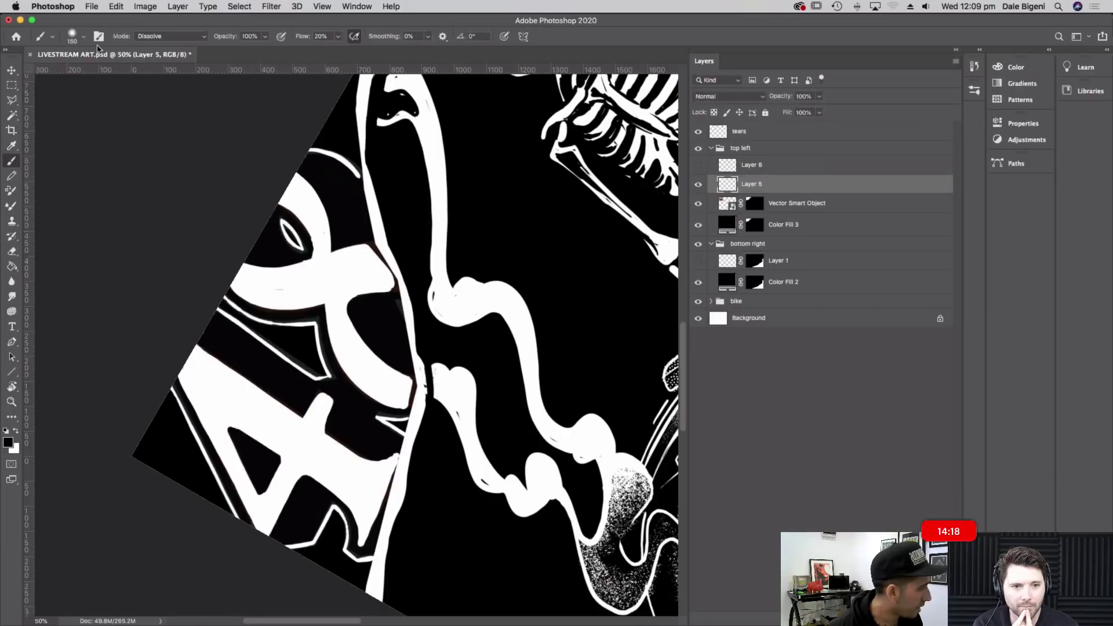
pyautogui.click(16, 115)
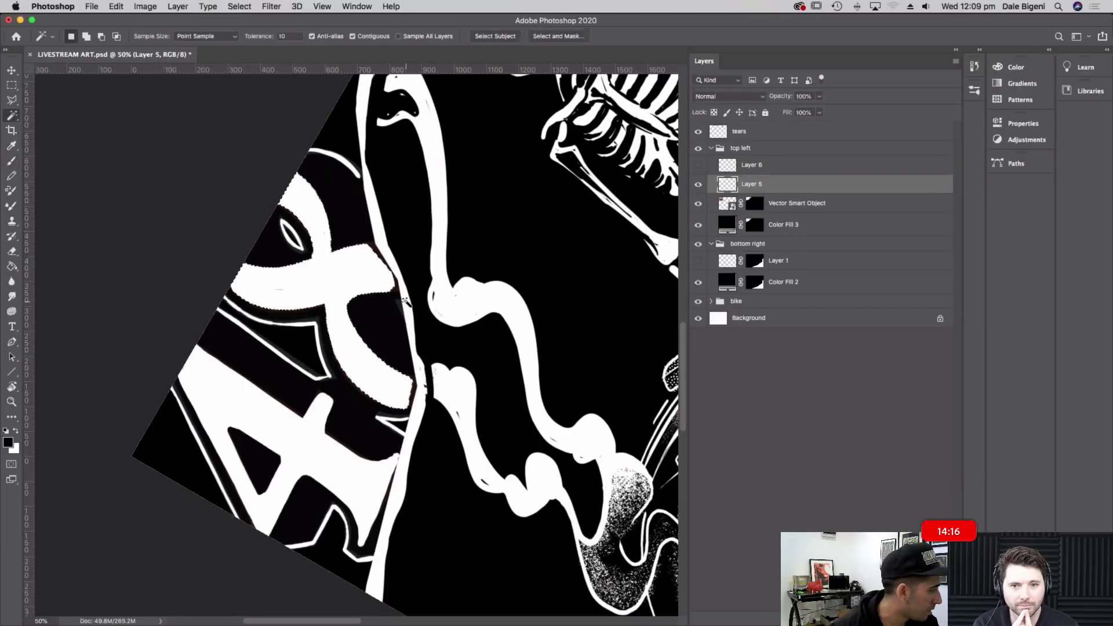
pyautogui.click(356, 454)
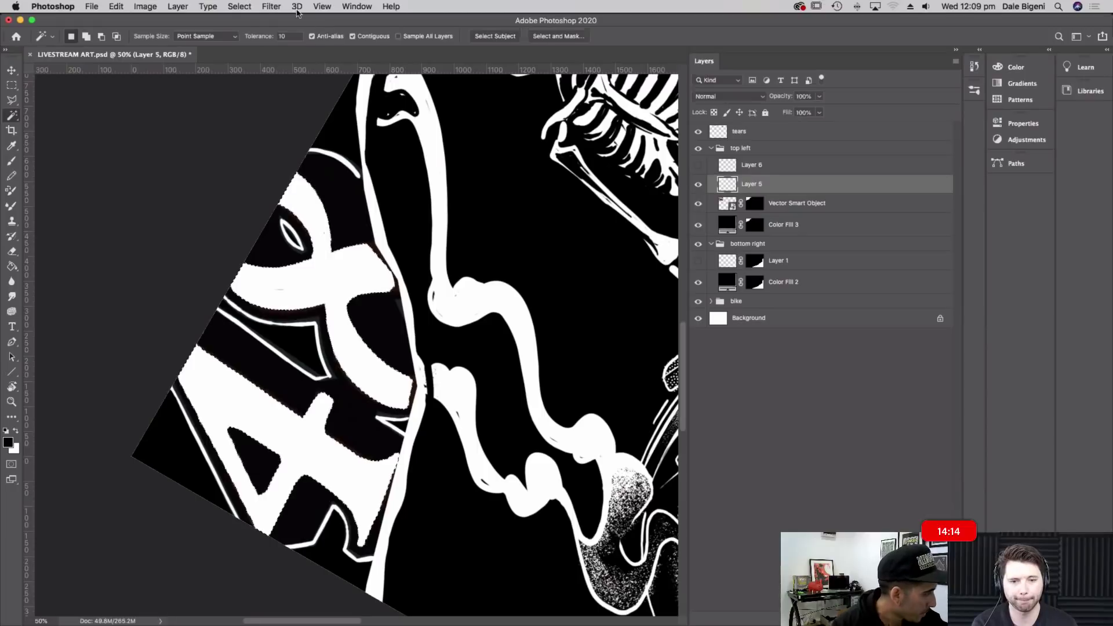
pyautogui.click(239, 6)
pyautogui.moveTo(340, 174)
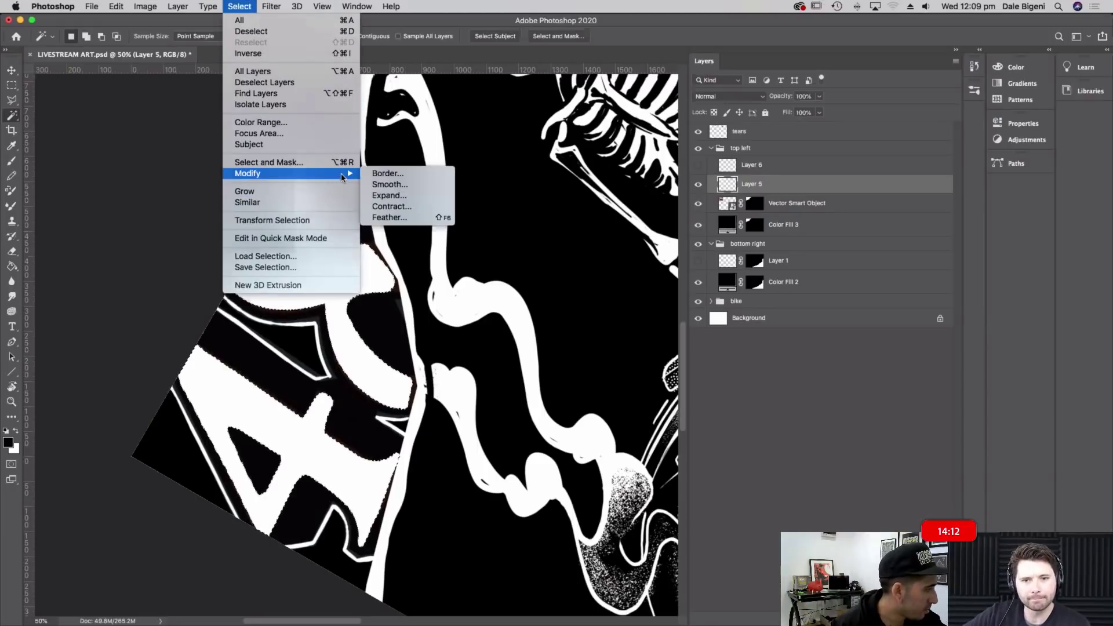
pyautogui.click(391, 206)
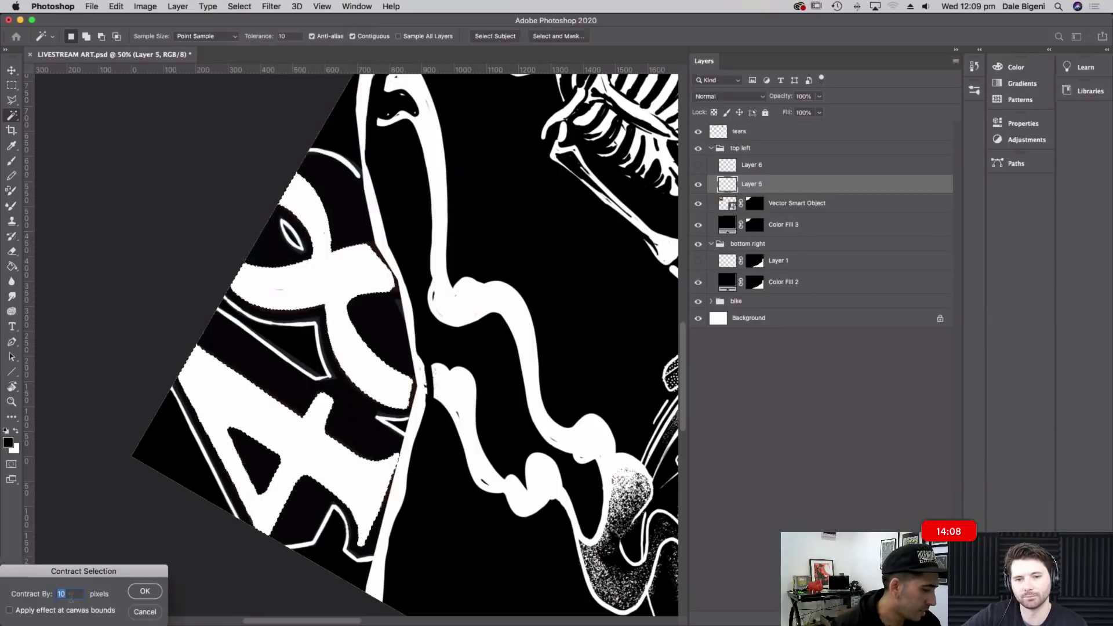
pyautogui.click(145, 612)
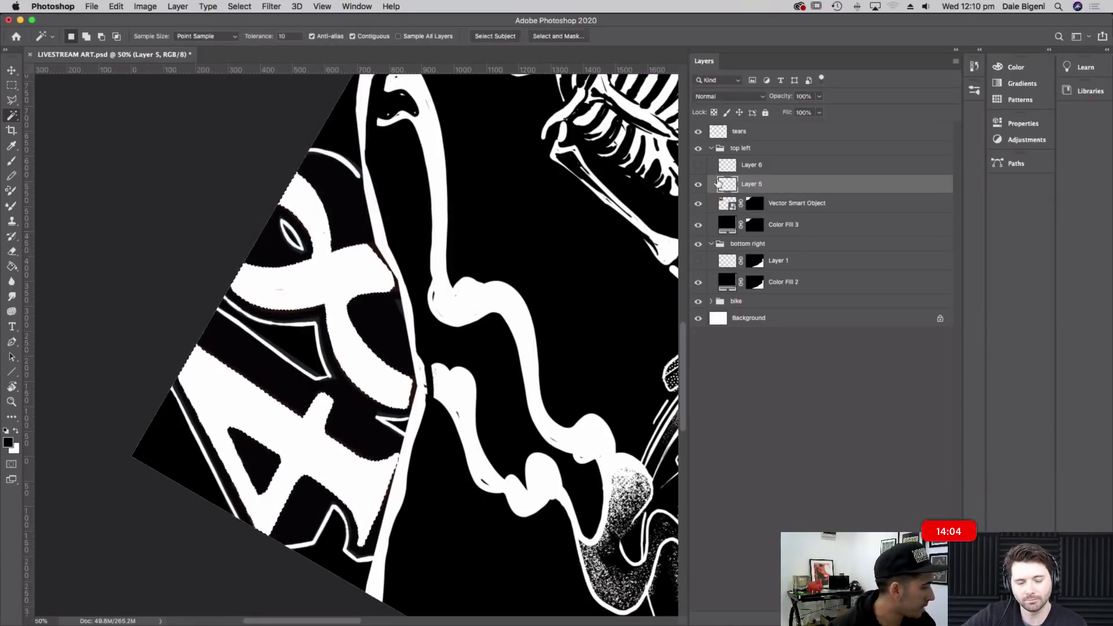
pyautogui.click(698, 165)
pyautogui.press('super+d')
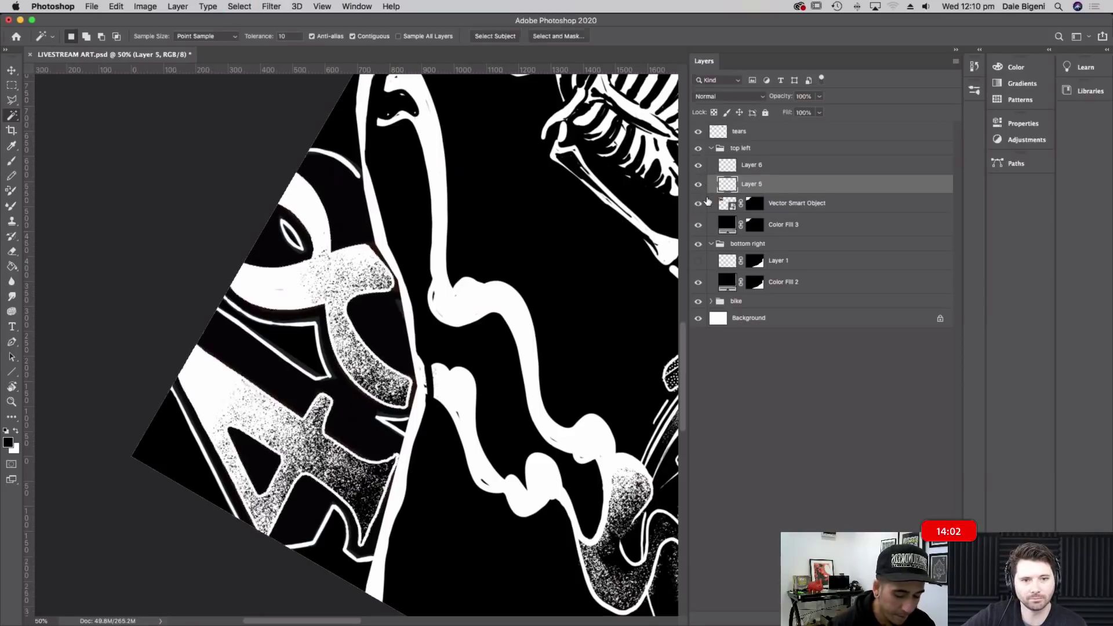
# Examine the shaded 48 lettering within the whole artwork
pyautogui.press('Escape')
pyautogui.press('super+0')
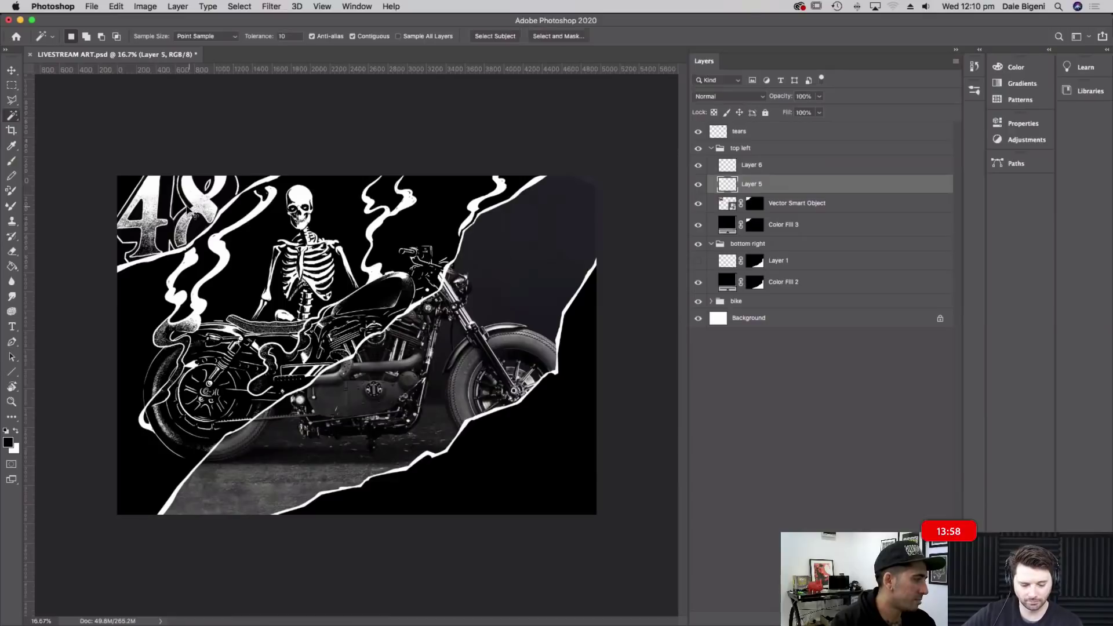
# Add a new layer above Layer 6 in the top left group
pyautogui.press('super+equal')
pyautogui.press('super+equal')
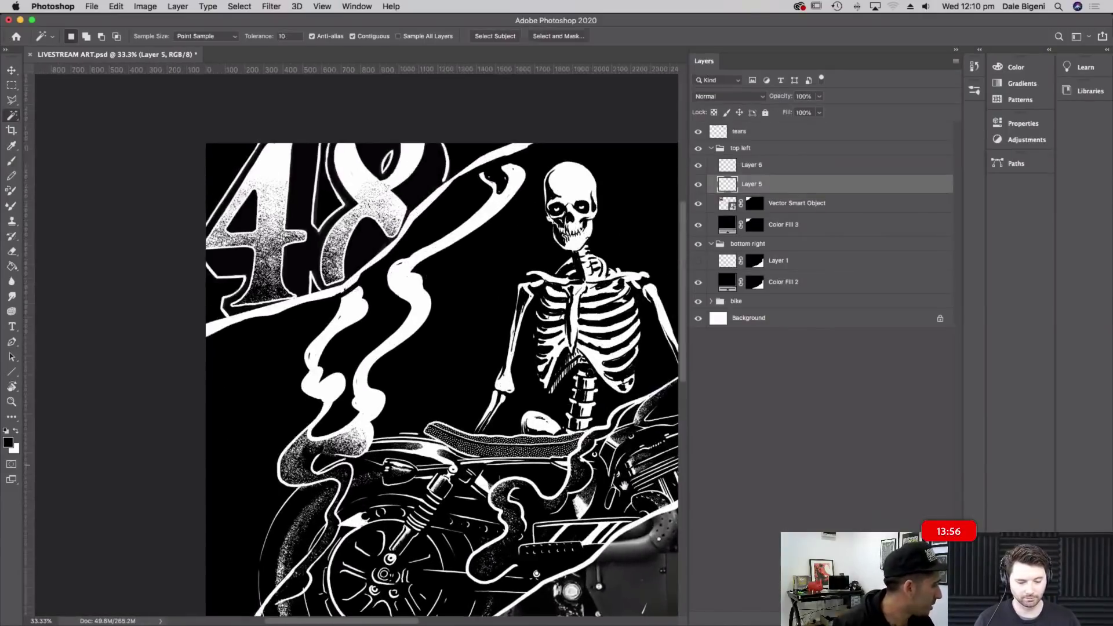
pyautogui.scroll(2, 355, 345)
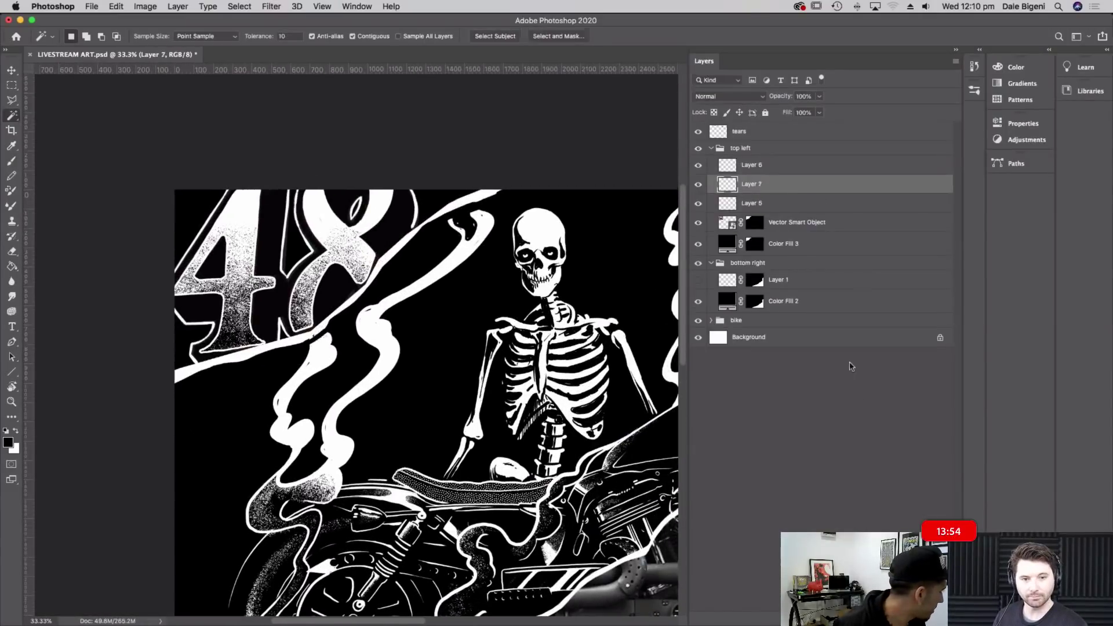
pyautogui.click(783, 164)
pyautogui.press('super+shift+alt+n')
# Set the foreground colour to orange #ff900d
pyautogui.click(8, 441)
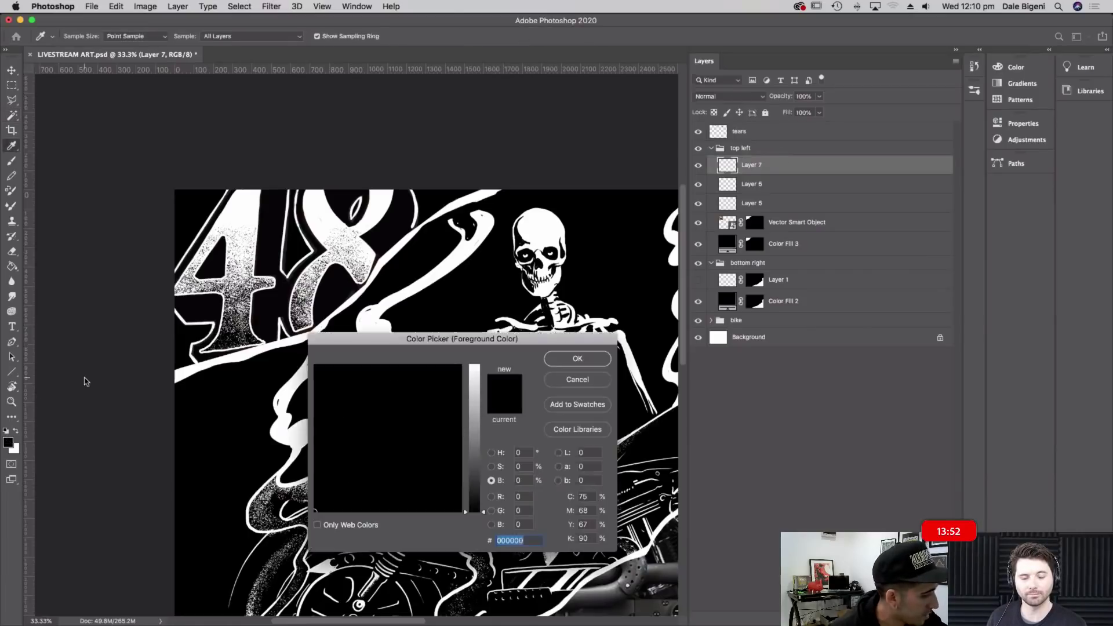
pyautogui.click(577, 380)
pyautogui.click(9, 442)
pyautogui.write('ffffff')
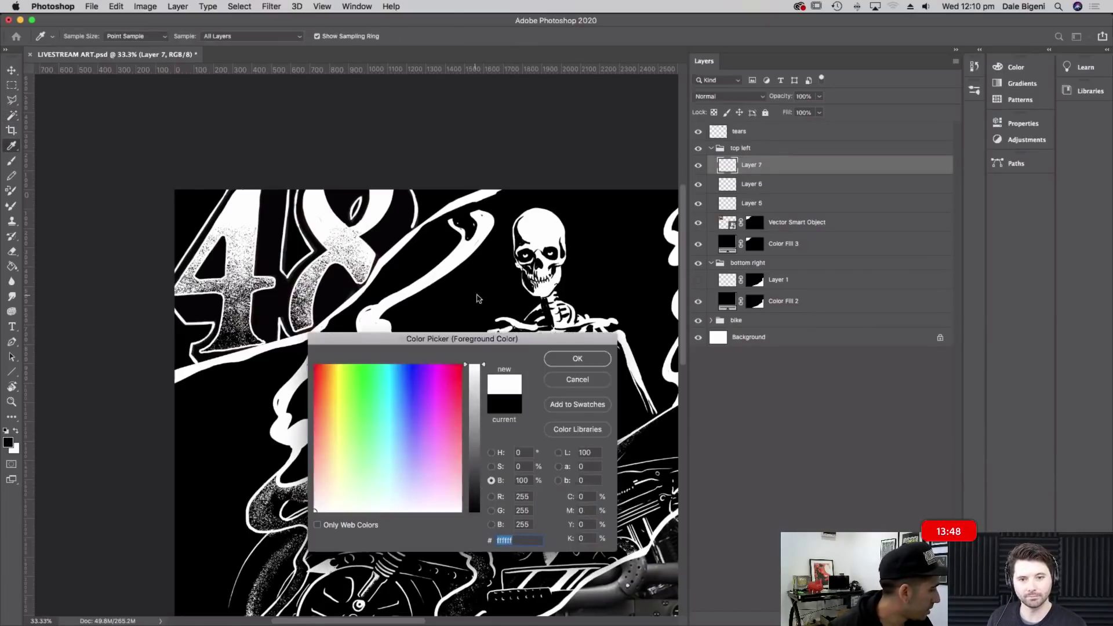
pyautogui.click(327, 370)
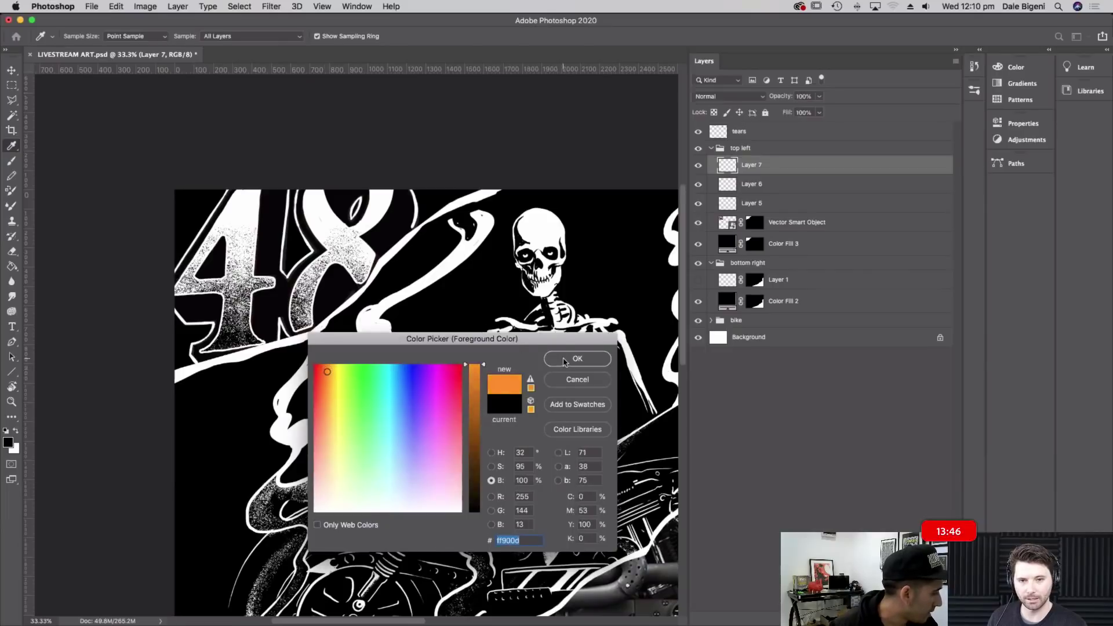
pyautogui.click(563, 360)
# Set the new layer's blending mode to Multiply
pyautogui.press('w')
pyautogui.click(732, 100)
pyautogui.click(724, 125)
# Switch to the Brush and set it to Normal mode with 100% flow
pyautogui.press('b')
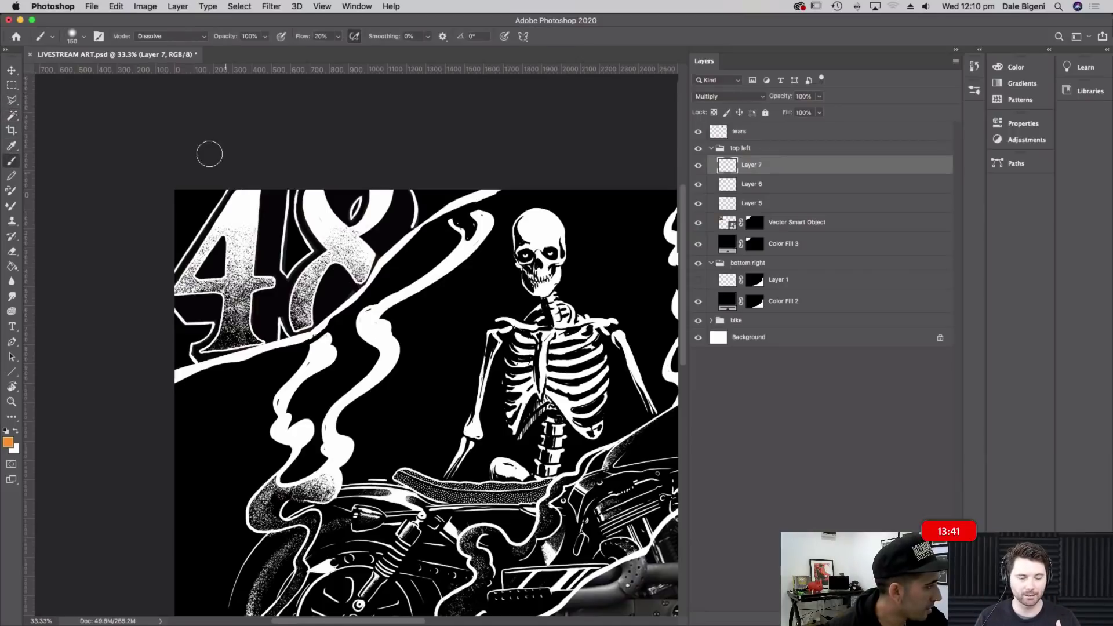
pyautogui.click(76, 37)
pyautogui.moveTo(292, 407); pyautogui.dragTo(281, 96)
pyautogui.click(110, 210)
pyautogui.click(204, 37)
pyautogui.click(154, 28)
pyautogui.click(340, 37)
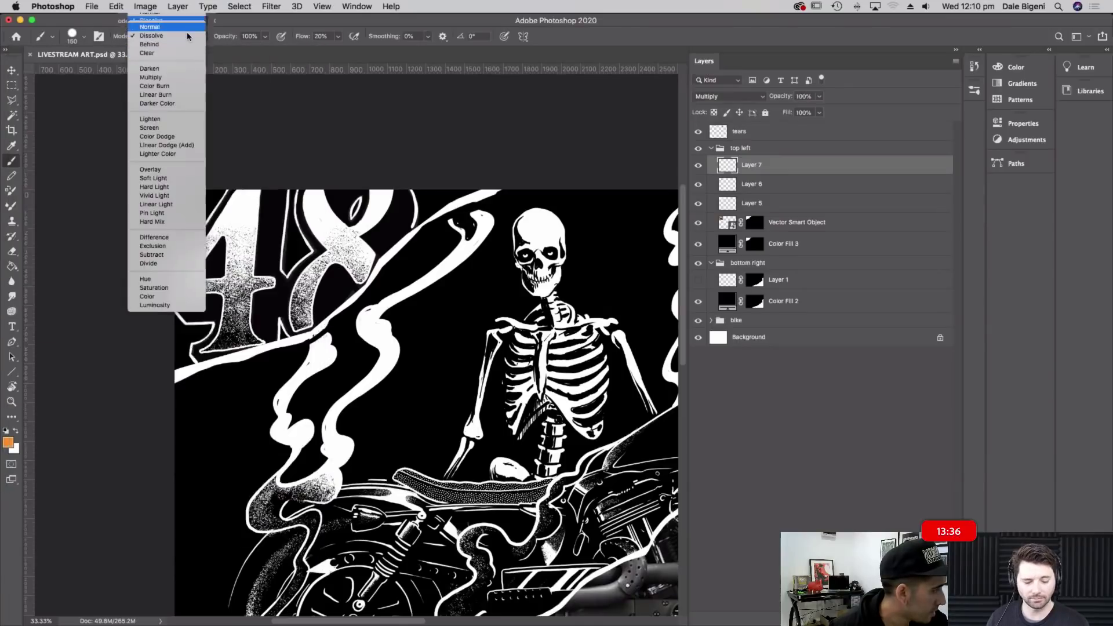
pyautogui.moveTo(350, 53); pyautogui.dragTo(437, 51)
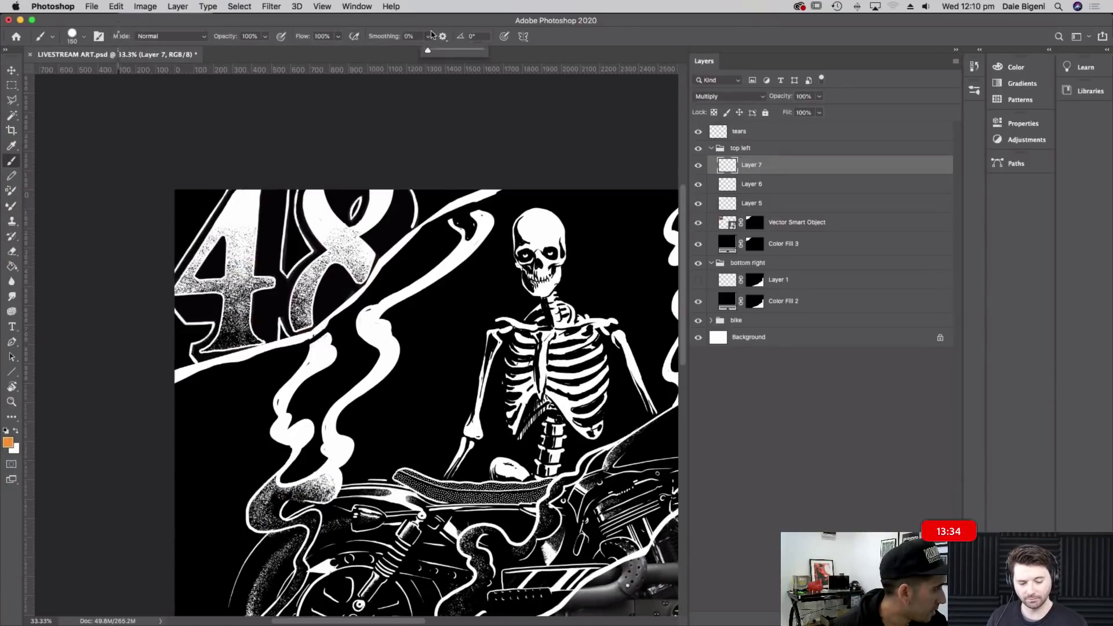
# Paint orange over the 4 and the 8 on the Multiply layer and check the lettering within the whole artwork
pyautogui.moveTo(258, 200)
pyautogui.mouseDown()
pyautogui.moveTo(183, 289)
pyautogui.moveTo(213, 270)
pyautogui.moveTo(210, 299)
pyautogui.moveTo(236, 268)
pyautogui.moveTo(259, 203)
pyautogui.moveTo(272, 295)
pyautogui.moveTo(220, 308)
pyautogui.moveTo(208, 355)
pyautogui.moveTo(312, 320)
pyautogui.moveTo(303, 287)
pyautogui.moveTo(294, 301)
pyautogui.moveTo(335, 251)
pyautogui.moveTo(351, 270)
pyautogui.moveTo(373, 242)
pyautogui.moveTo(363, 267)
pyautogui.moveTo(383, 189)
pyautogui.moveTo(348, 234)
pyautogui.moveTo(311, 199)
pyautogui.moveTo(319, 229)
pyautogui.moveTo(317, 217)
pyautogui.moveTo(355, 244)
pyautogui.mouseUp()
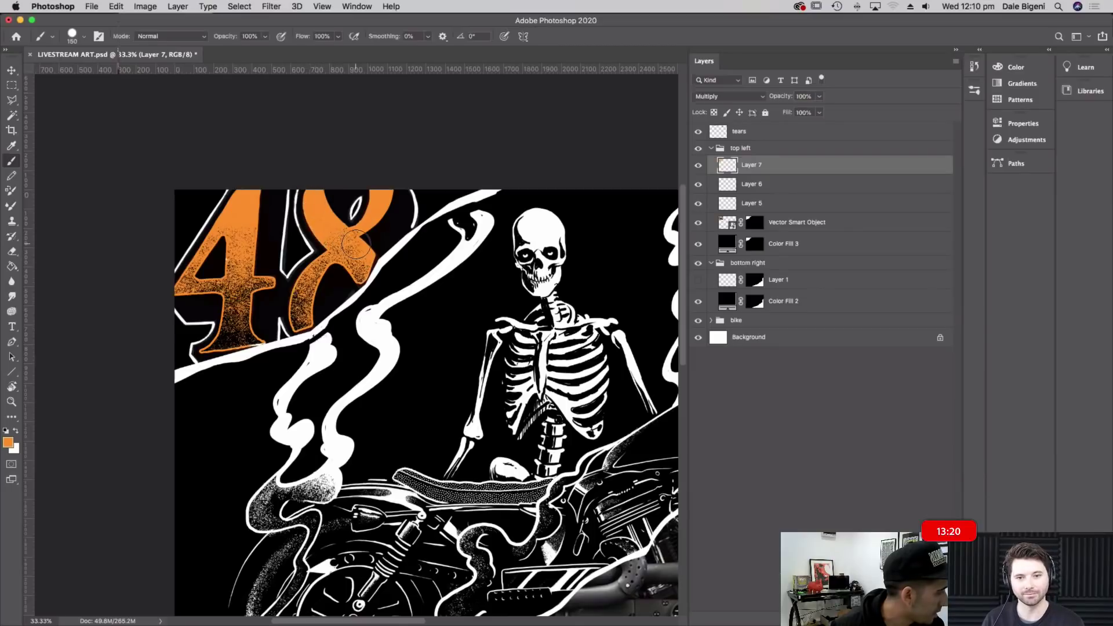
pyautogui.press('super+minus')
pyautogui.press('super+minus')
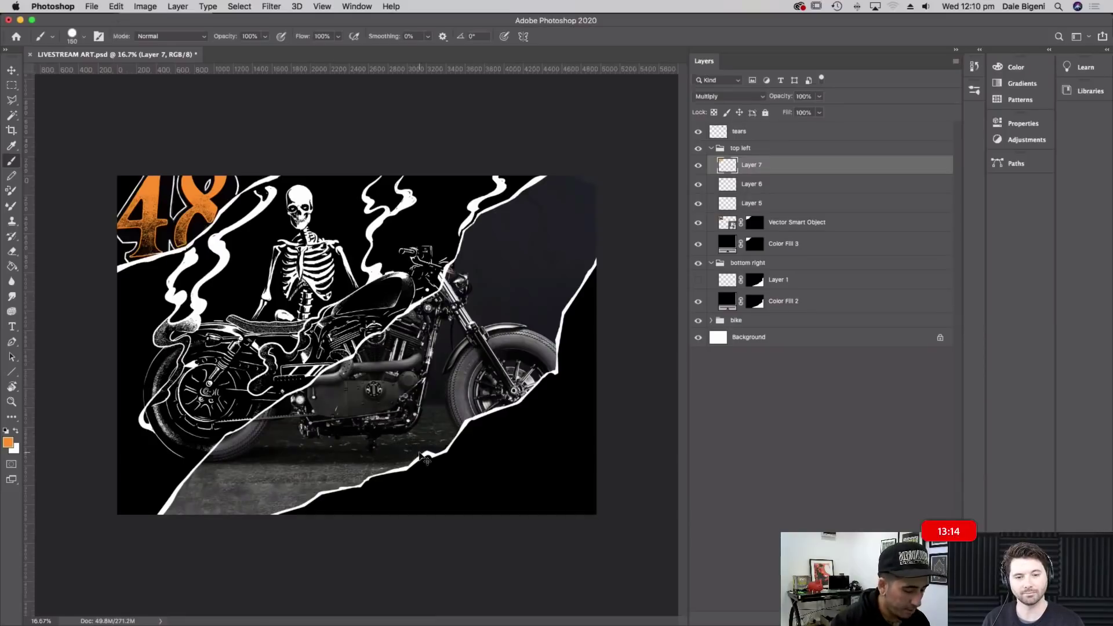
# Show the Harley-Davidson lettering sketch on Layer 1 and add a new layer above Layer 7
pyautogui.press('super+plus')
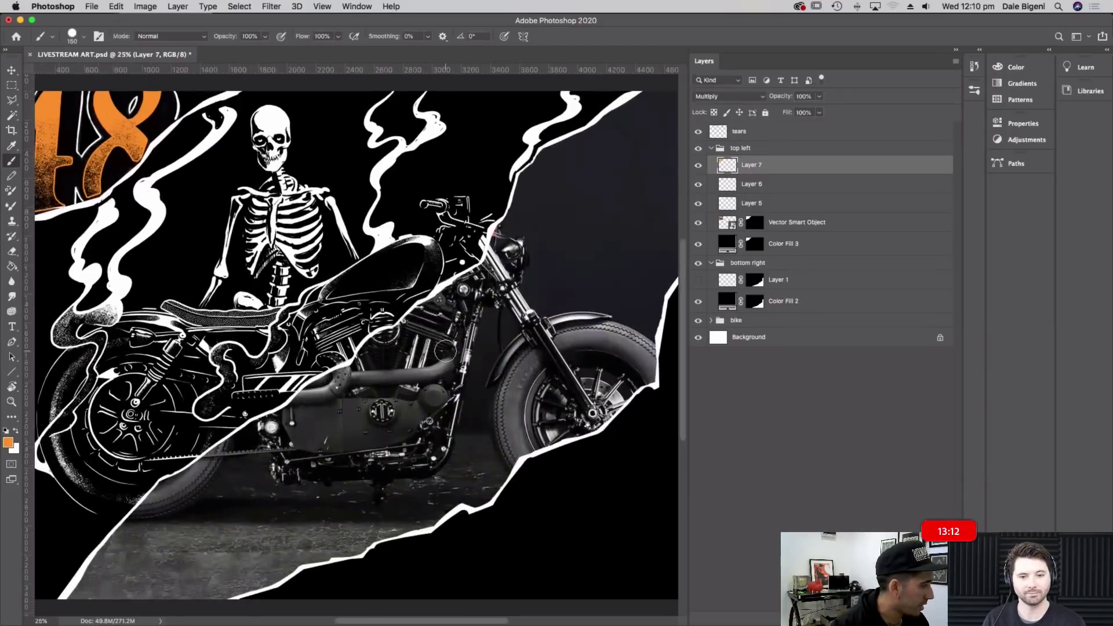
pyautogui.moveTo(618, 430); pyautogui.dragTo(567, 372)
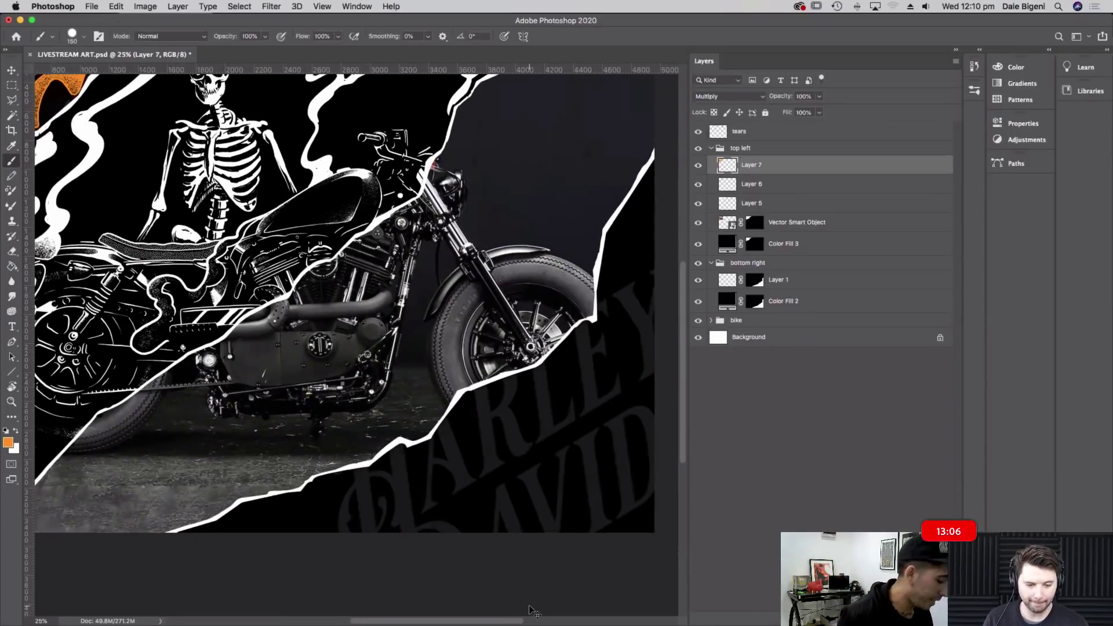
pyautogui.scroll(-5, 533, 610)
pyautogui.hscroll(5, 533, 609)
pyautogui.press('super+equal')
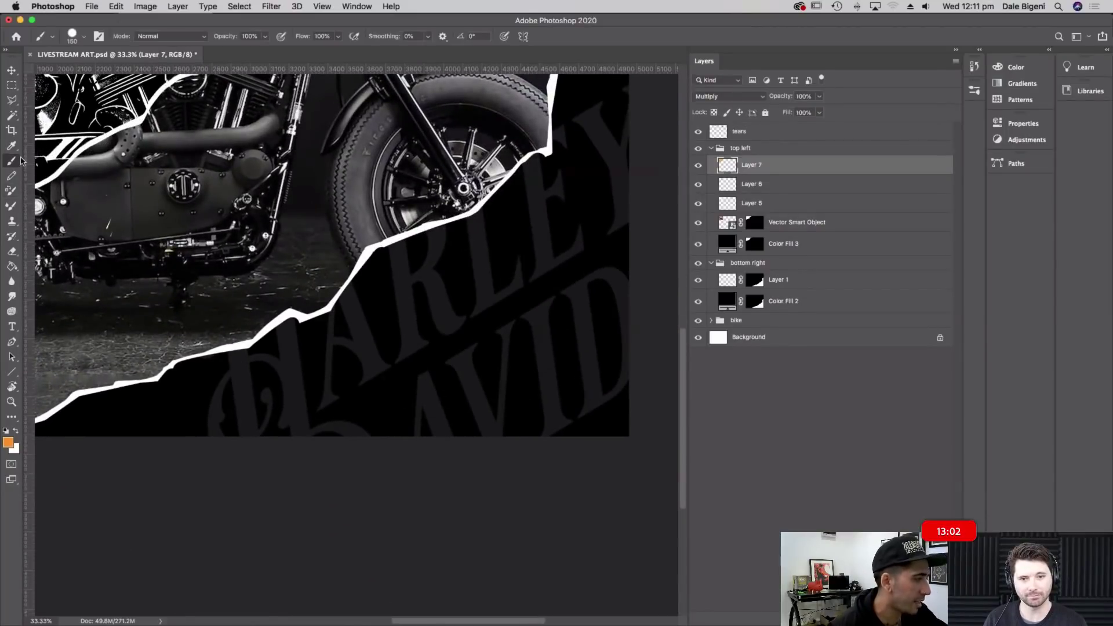
pyautogui.press('super+shift+alt+n')
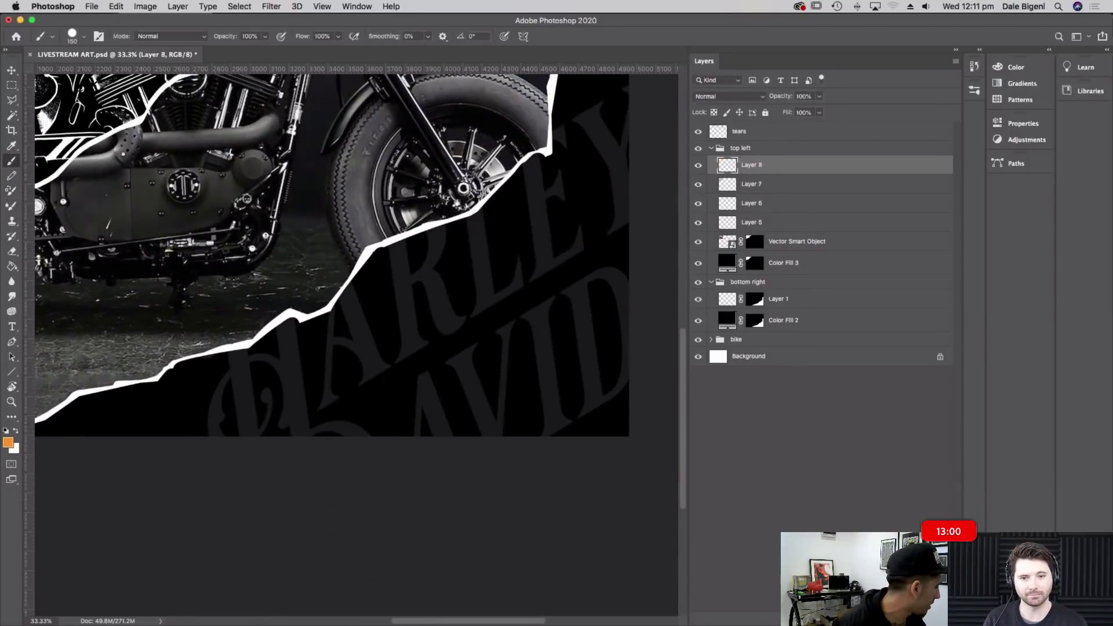
# Reduce the brush size and make white the foreground colour for lettering over the sketched H
pyautogui.click(81, 38)
pyautogui.moveTo(102, 68); pyautogui.dragTo(85, 69)
pyautogui.press('Return')
pyautogui.press('x')
pyautogui.moveTo(457, 373); pyautogui.dragTo(589, 483)
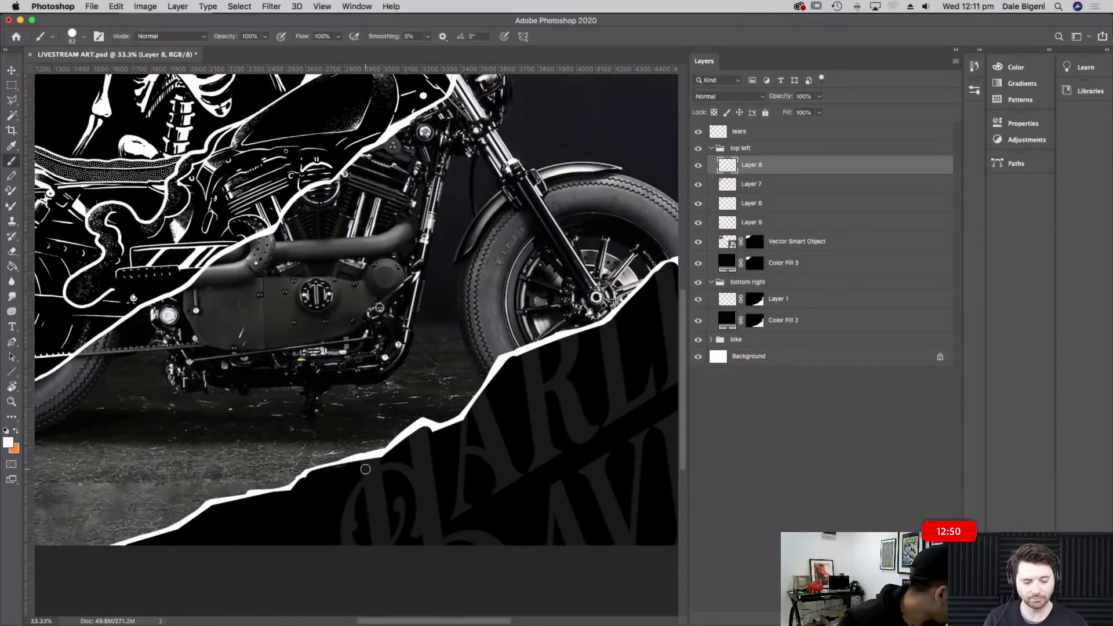
# Paint the two thick stems of the H in white over the sketch below the torn edge
pyautogui.moveTo(363, 464); pyautogui.dragTo(372, 536)
pyautogui.moveTo(380, 465)
pyautogui.mouseDown()
pyautogui.moveTo(384, 537)
pyautogui.moveTo(366, 464)
pyautogui.moveTo(379, 541)
pyautogui.moveTo(374, 469)
pyautogui.moveTo(377, 501)
pyautogui.mouseUp()
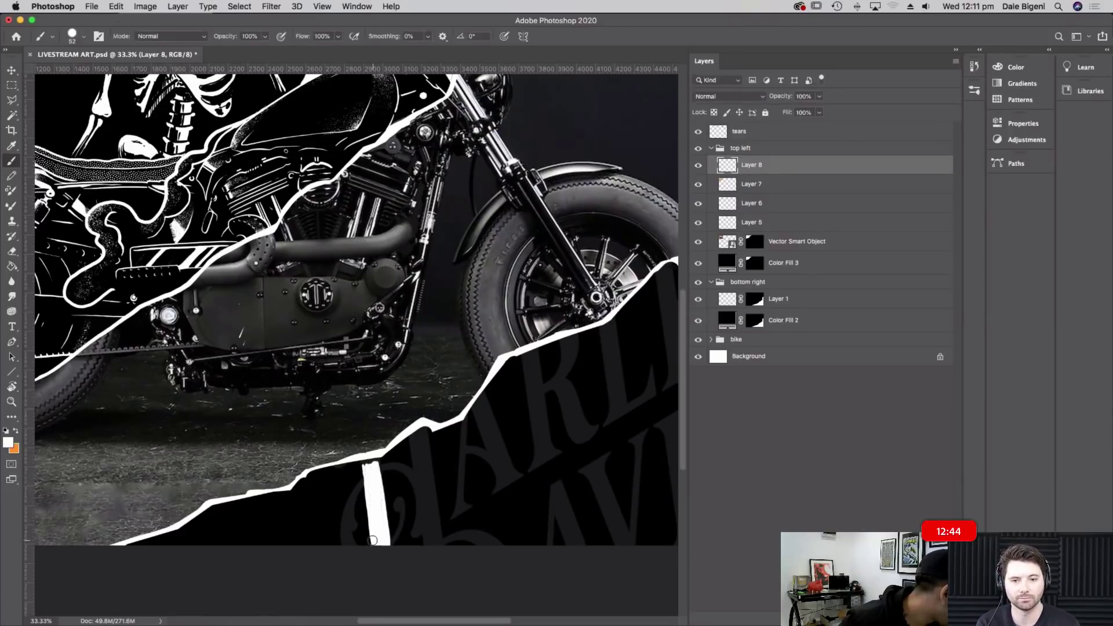
pyautogui.moveTo(411, 441)
pyautogui.mouseDown()
pyautogui.moveTo(429, 547)
pyautogui.moveTo(436, 507)
pyautogui.moveTo(444, 553)
pyautogui.moveTo(419, 457)
pyautogui.moveTo(435, 551)
pyautogui.moveTo(424, 470)
pyautogui.mouseUp()
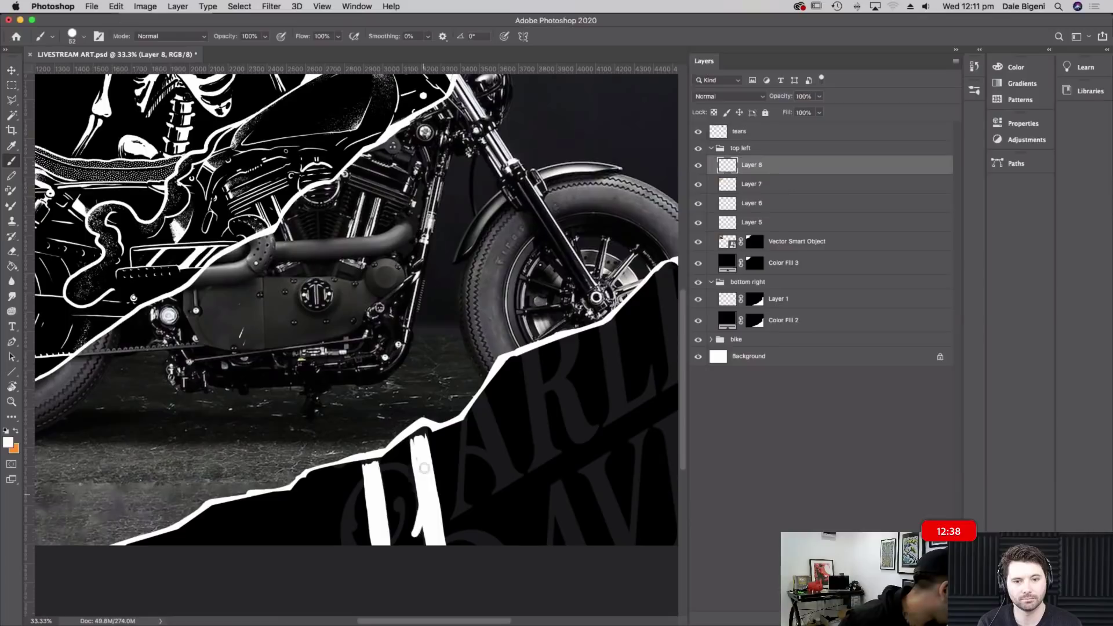
# Paint the H's inner curl, redoing its first stroke, and add the curved outer stroke and the arc joining the stems
pyautogui.moveTo(398, 505); pyautogui.dragTo(398, 529)
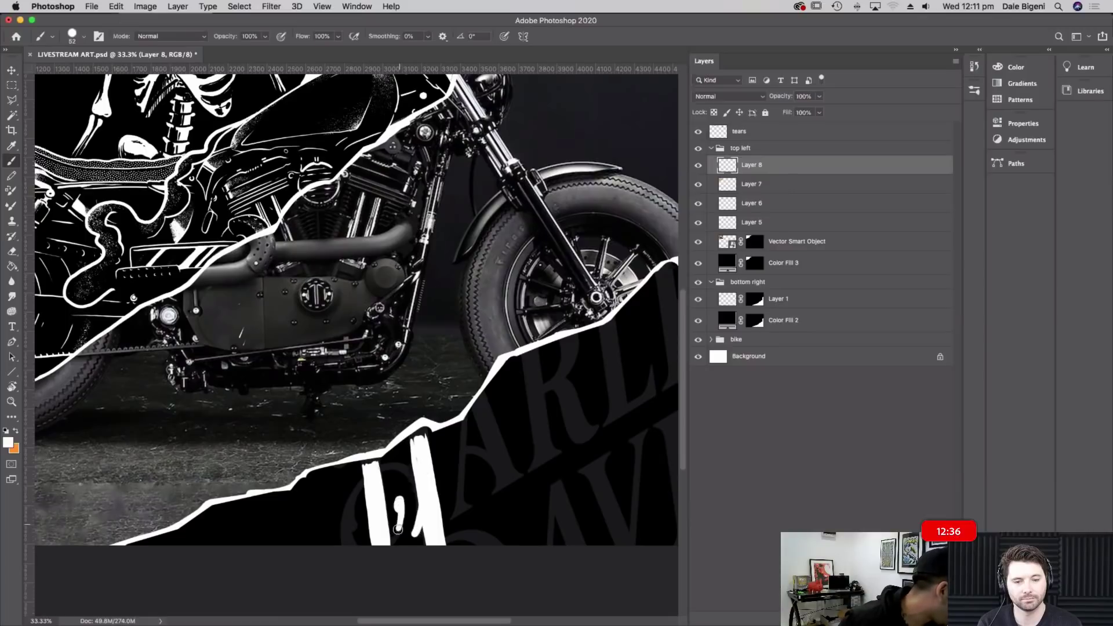
pyautogui.press('super+z')
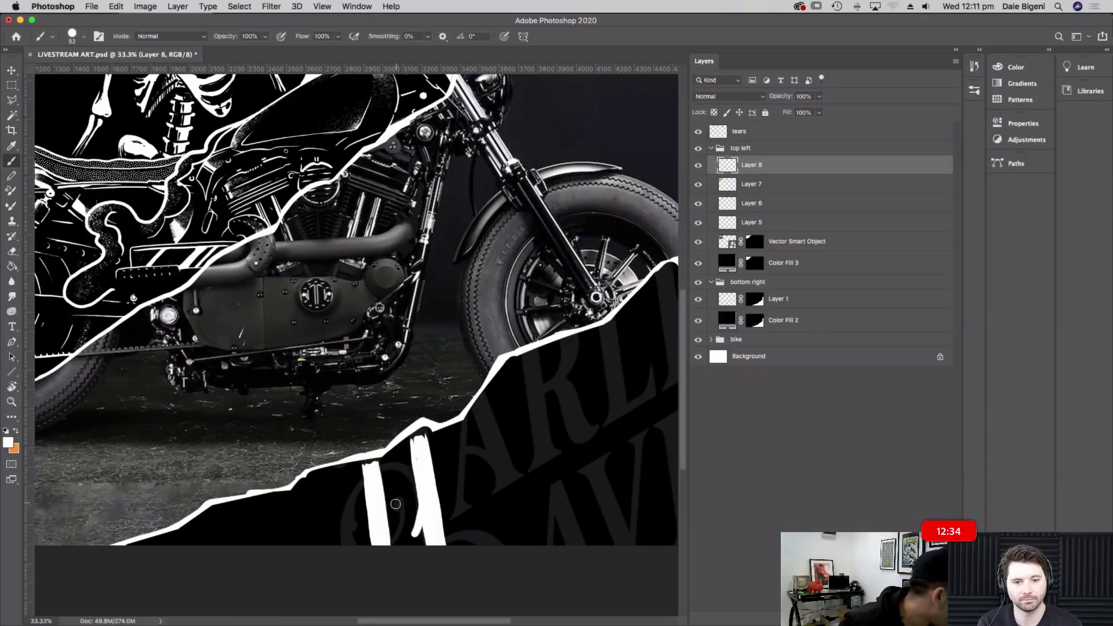
pyautogui.moveTo(400, 495)
pyautogui.mouseDown()
pyautogui.moveTo(387, 541)
pyautogui.moveTo(394, 532)
pyautogui.mouseUp()
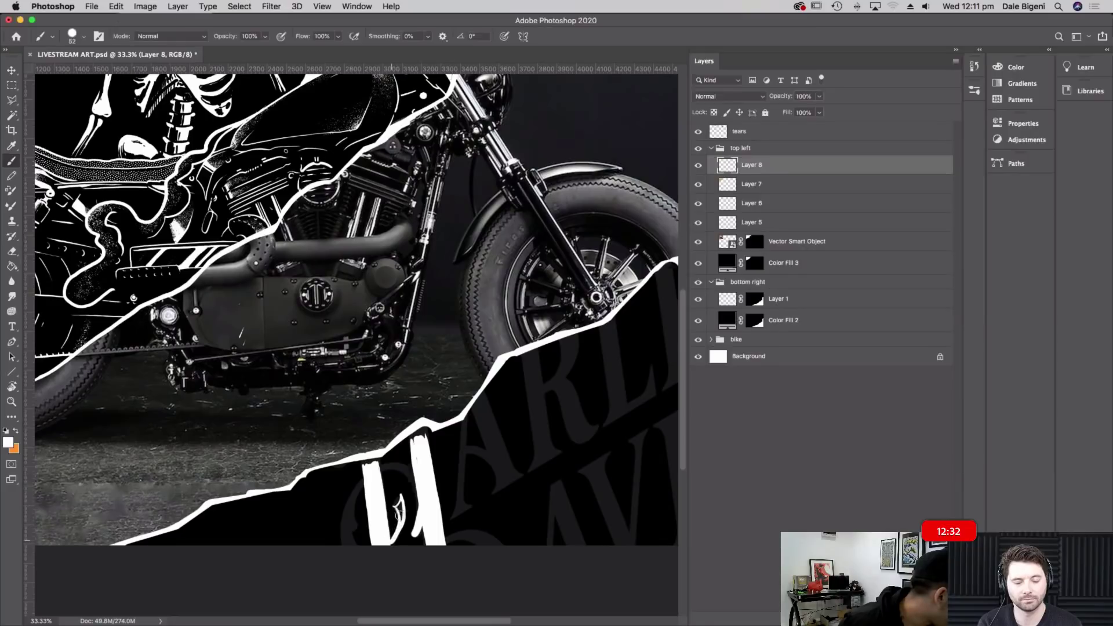
pyautogui.moveTo(366, 478); pyautogui.dragTo(345, 550)
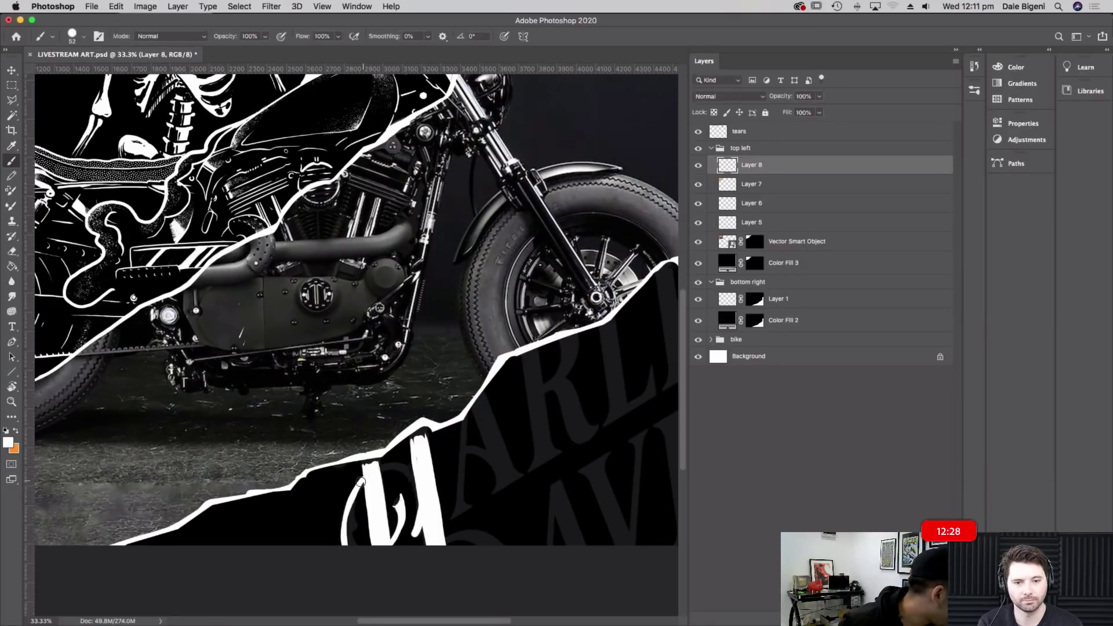
pyautogui.moveTo(349, 512); pyautogui.dragTo(357, 552)
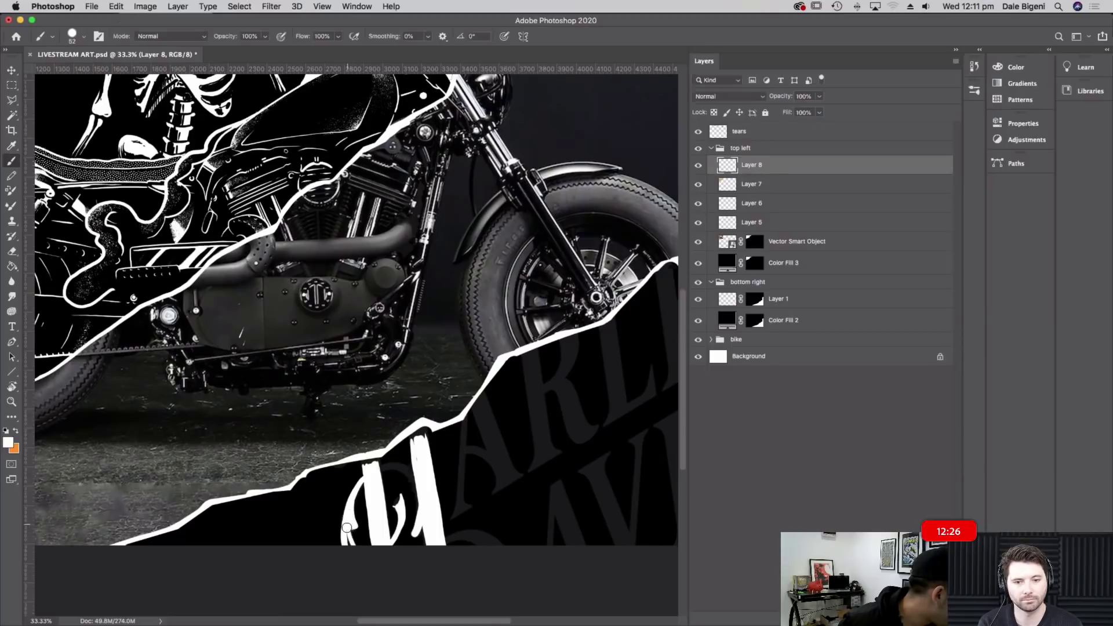
pyautogui.moveTo(382, 468); pyautogui.dragTo(417, 485)
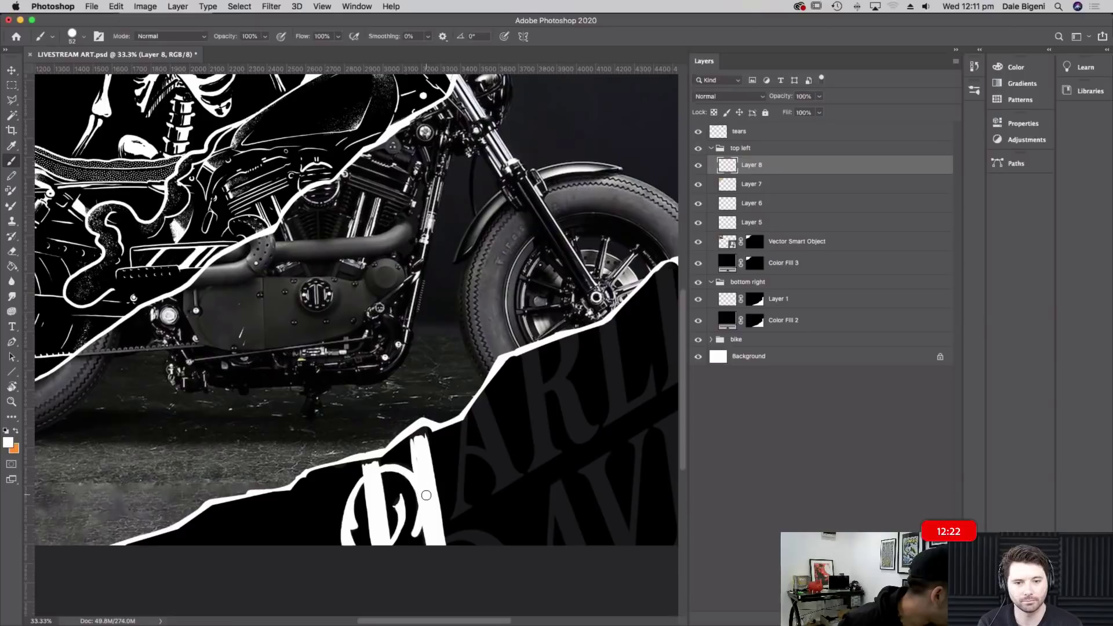
# Set the brush smoothing to 16%
pyautogui.click(428, 36)
pyautogui.click(441, 37)
pyautogui.click(418, 470)
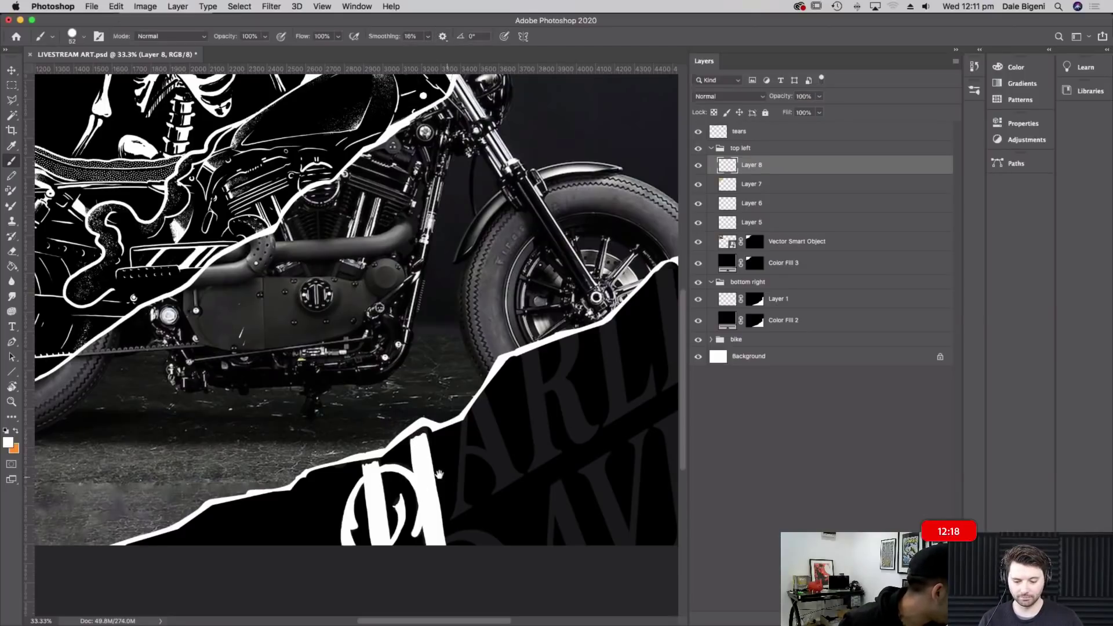
# Paint the letter A in white over the sketch, with its thin leg, crossbar, thick leg and foot serif
pyautogui.moveTo(439, 474); pyautogui.dragTo(387, 455)
pyautogui.moveTo(410, 406); pyautogui.dragTo(407, 484)
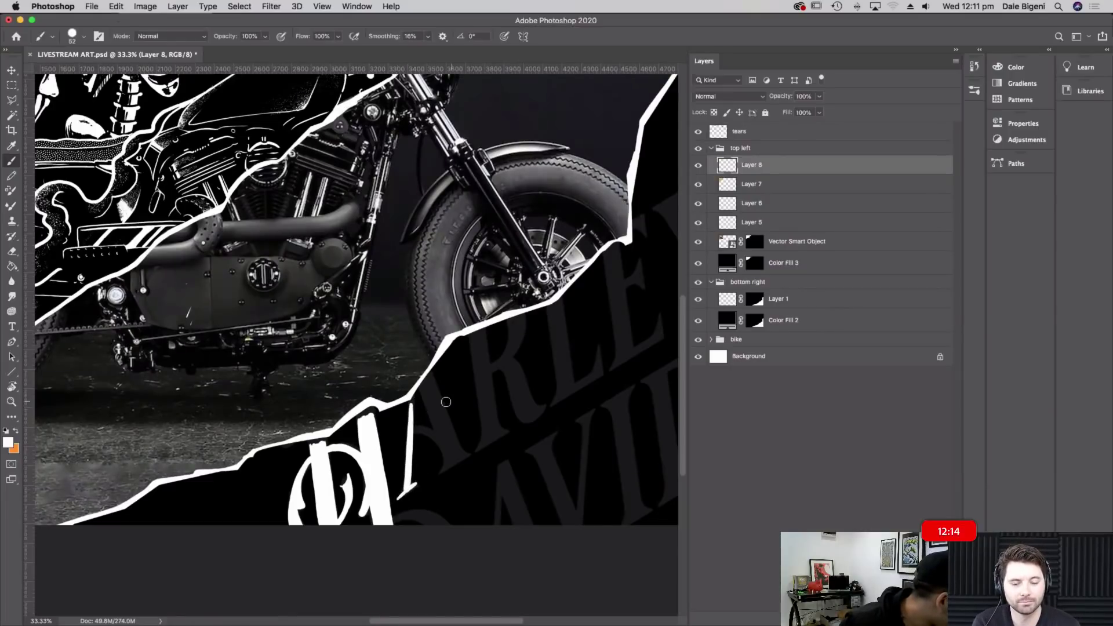
pyautogui.moveTo(414, 428); pyautogui.dragTo(458, 454)
pyautogui.moveTo(432, 377)
pyautogui.mouseDown()
pyautogui.moveTo(461, 454)
pyautogui.moveTo(432, 397)
pyautogui.moveTo(450, 441)
pyautogui.mouseUp()
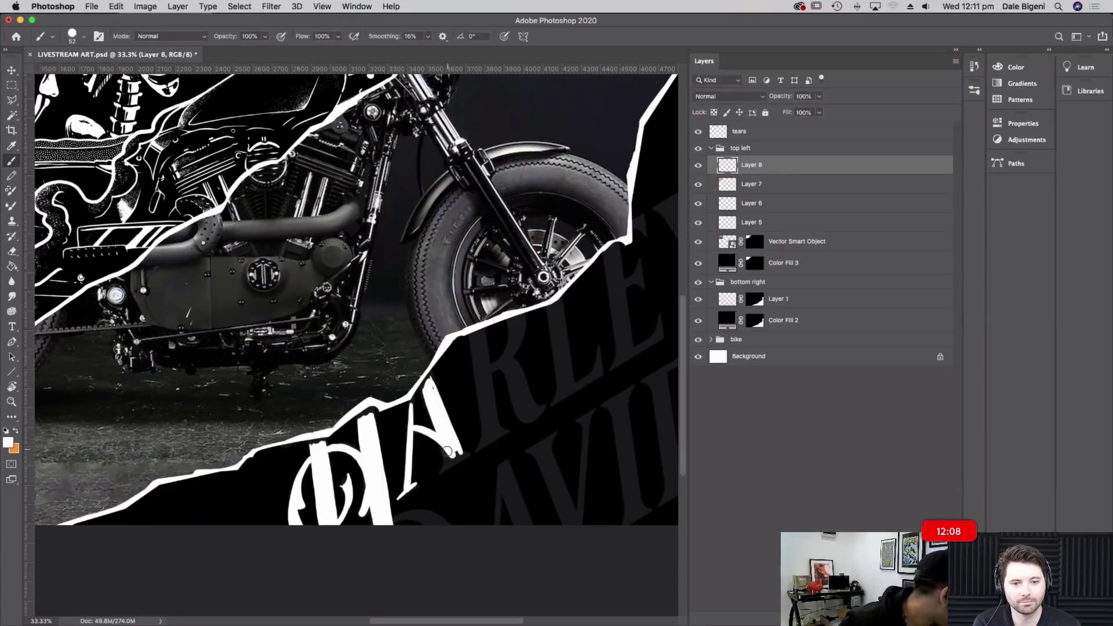
pyautogui.moveTo(444, 467)
pyautogui.mouseDown()
pyautogui.moveTo(466, 454)
pyautogui.moveTo(448, 459)
pyautogui.mouseUp()
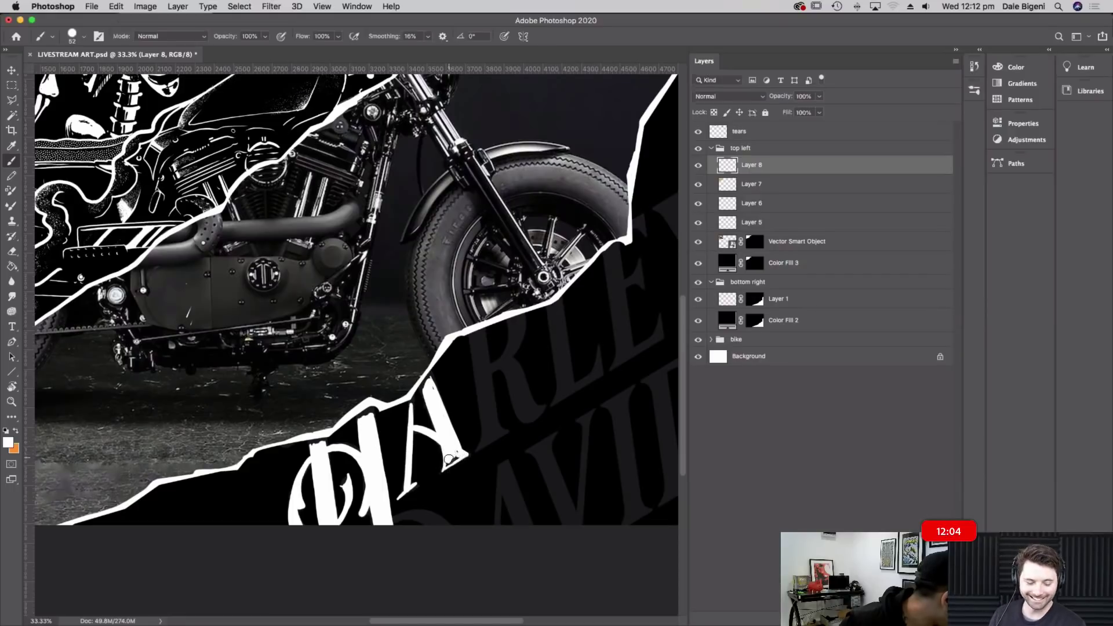
# Paint the letter R in white over the sketch, filling its stem, curved leg and upper bowl stroke
pyautogui.moveTo(480, 294); pyautogui.dragTo(412, 288)
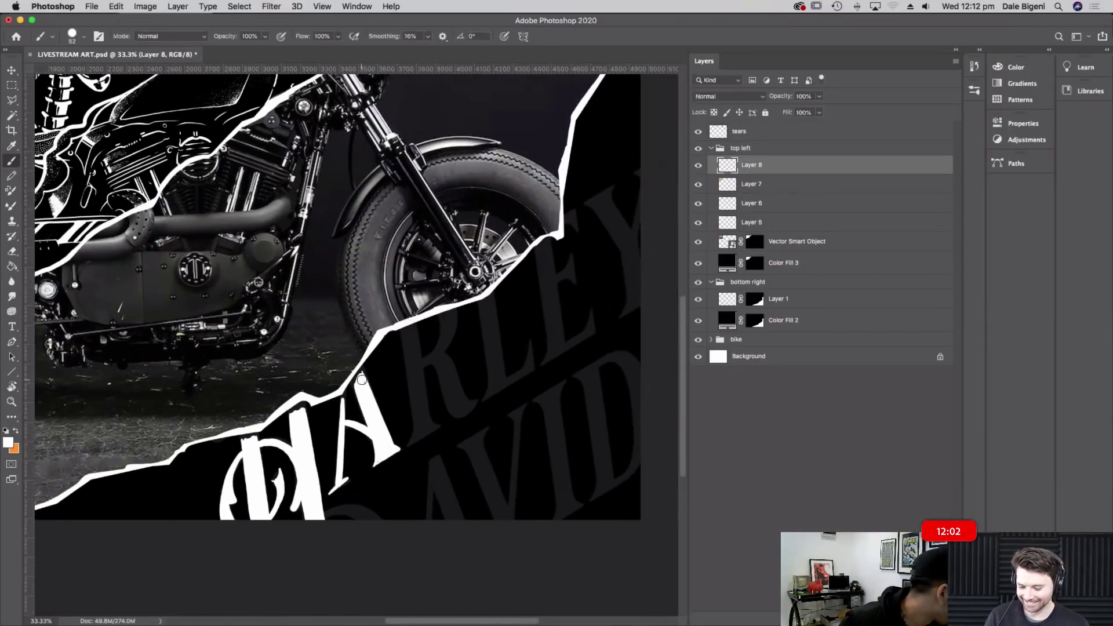
pyautogui.moveTo(403, 335); pyautogui.dragTo(412, 442)
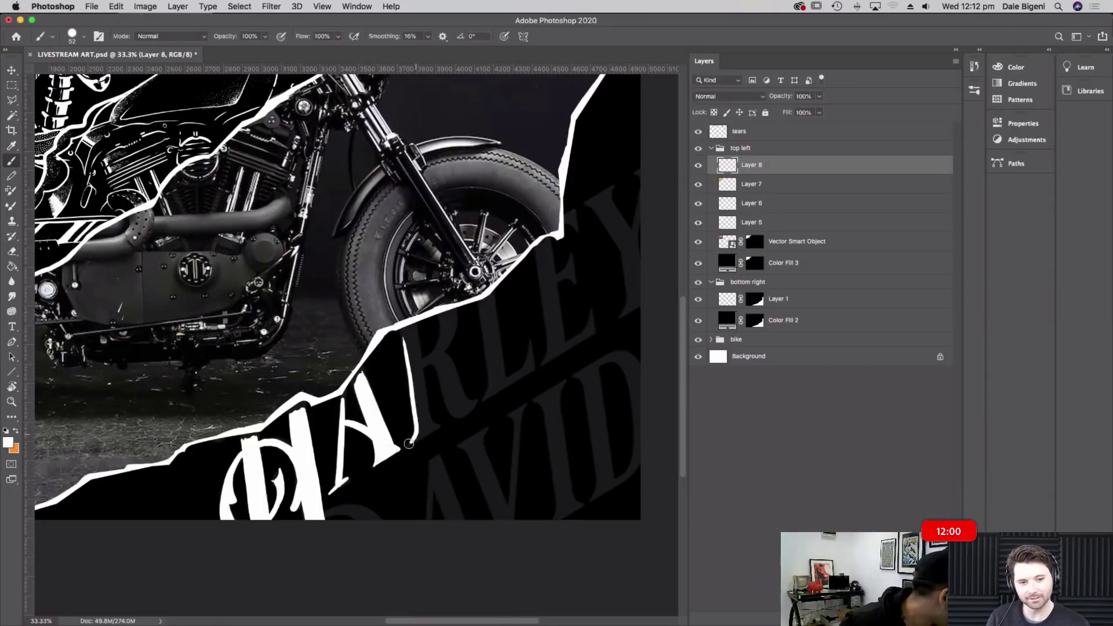
pyautogui.moveTo(418, 332); pyautogui.dragTo(435, 425)
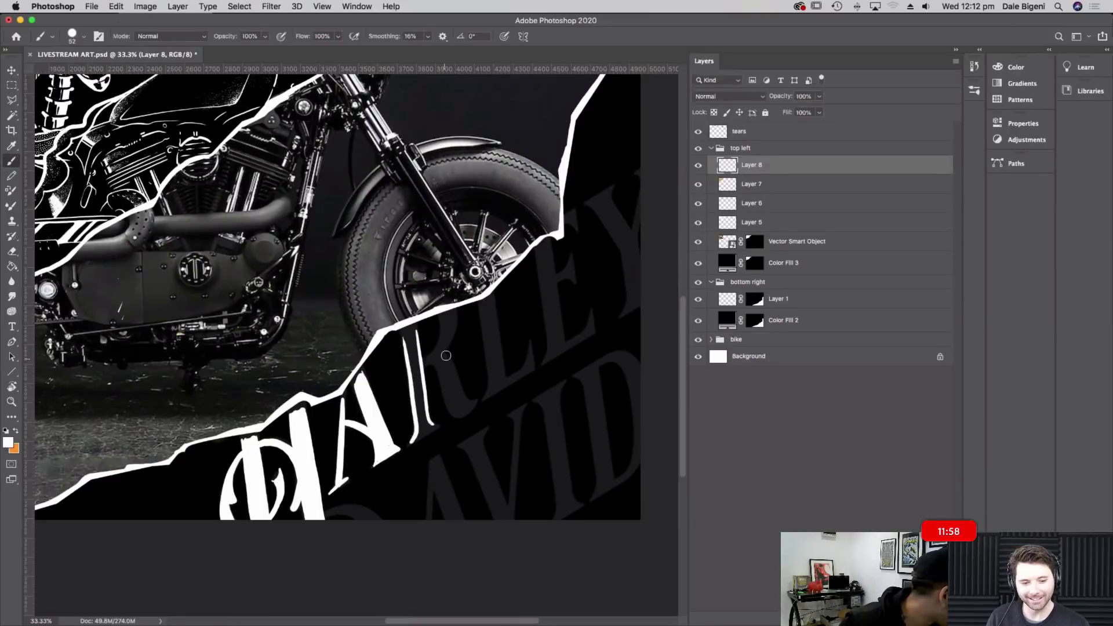
pyautogui.moveTo(411, 342)
pyautogui.mouseDown()
pyautogui.moveTo(414, 367)
pyautogui.moveTo(413, 333)
pyautogui.moveTo(418, 390)
pyautogui.moveTo(418, 357)
pyautogui.mouseUp()
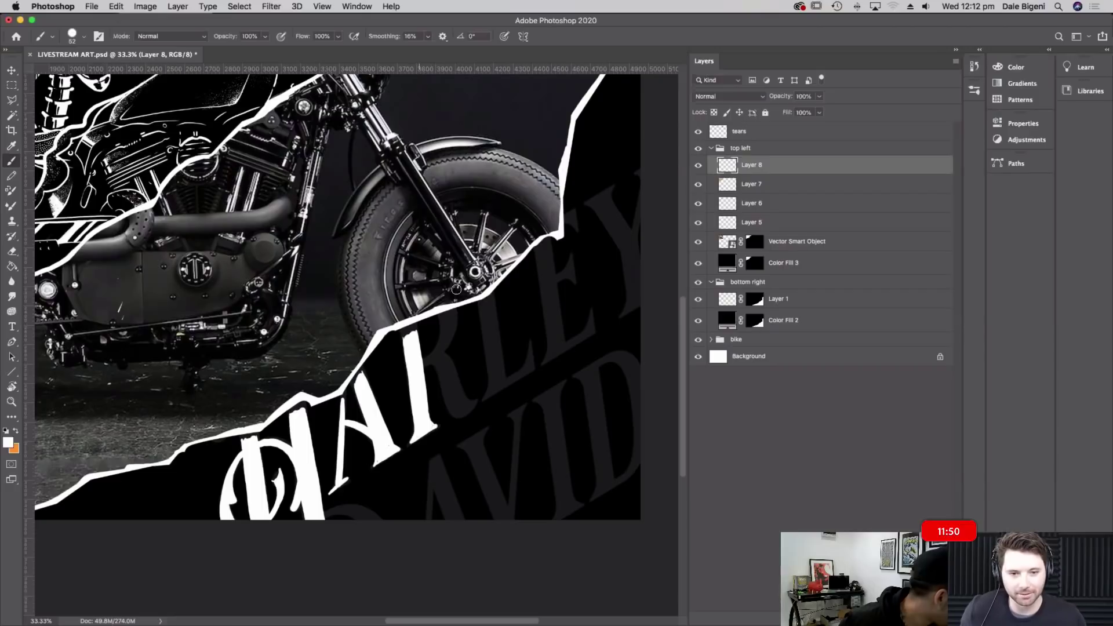
pyautogui.moveTo(419, 358)
pyautogui.mouseDown()
pyautogui.moveTo(459, 416)
pyautogui.moveTo(477, 391)
pyautogui.mouseUp()
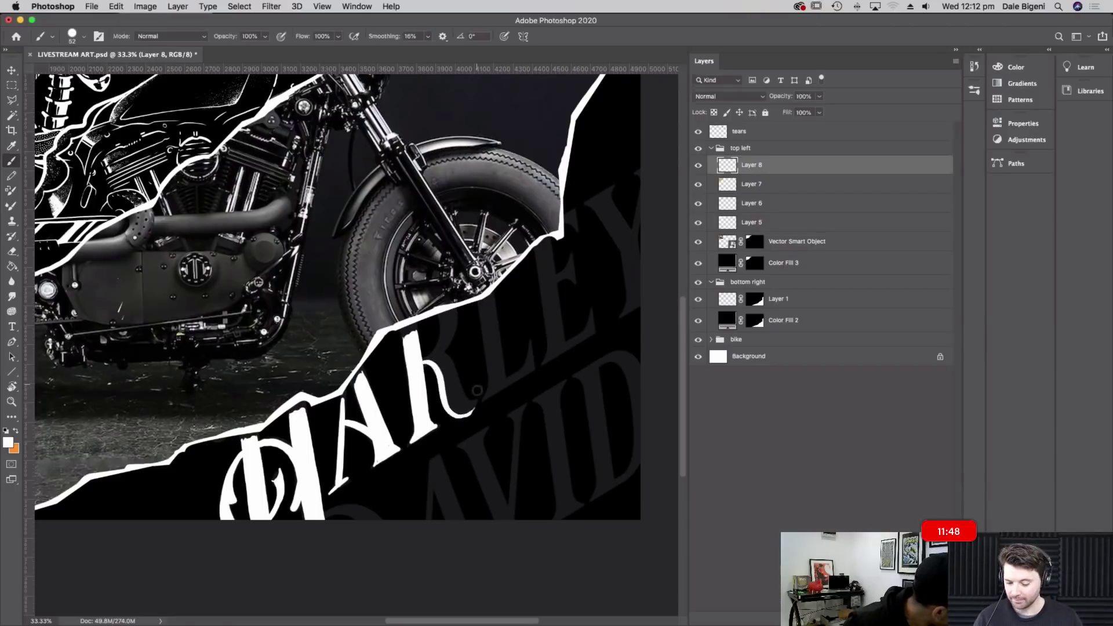
pyautogui.moveTo(421, 362)
pyautogui.mouseDown()
pyautogui.moveTo(471, 408)
pyautogui.moveTo(449, 404)
pyautogui.moveTo(446, 387)
pyautogui.moveTo(466, 406)
pyautogui.moveTo(432, 356)
pyautogui.moveTo(438, 319)
pyautogui.moveTo(457, 313)
pyautogui.moveTo(441, 355)
pyautogui.moveTo(451, 319)
pyautogui.mouseUp()
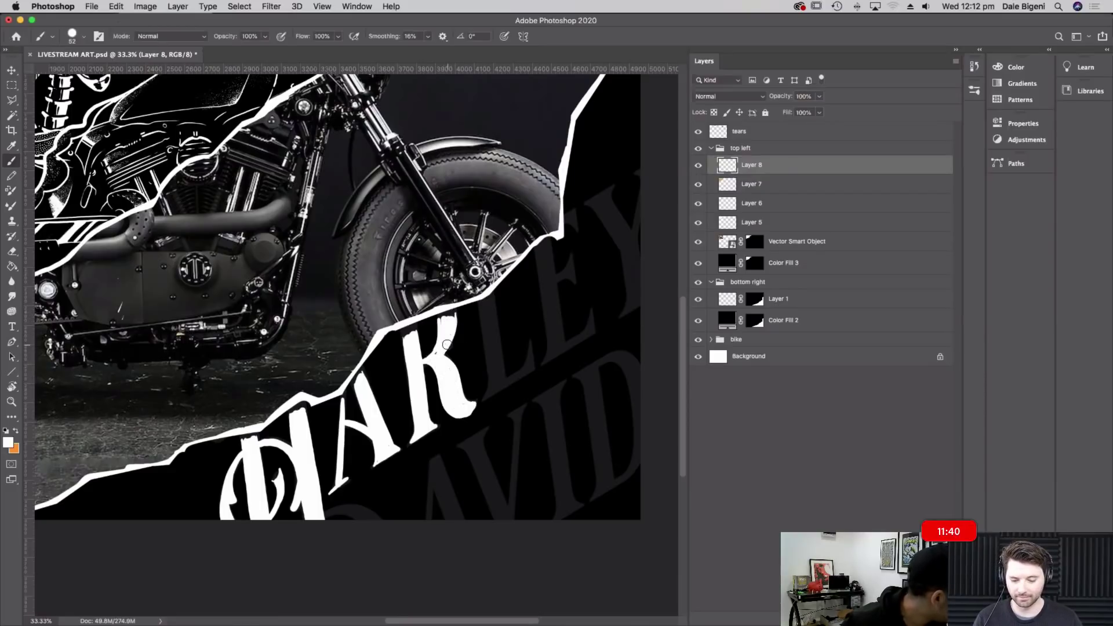
pyautogui.hscroll(3, 394, 365)
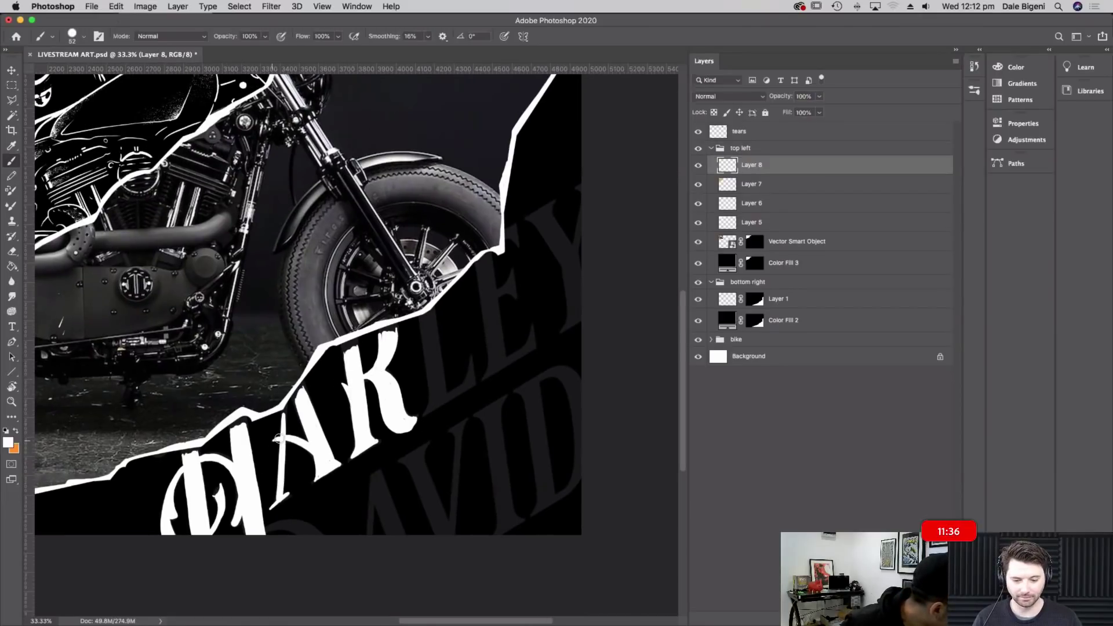
pyautogui.hscroll(2, 455, 398)
pyautogui.scroll(2, 455, 398)
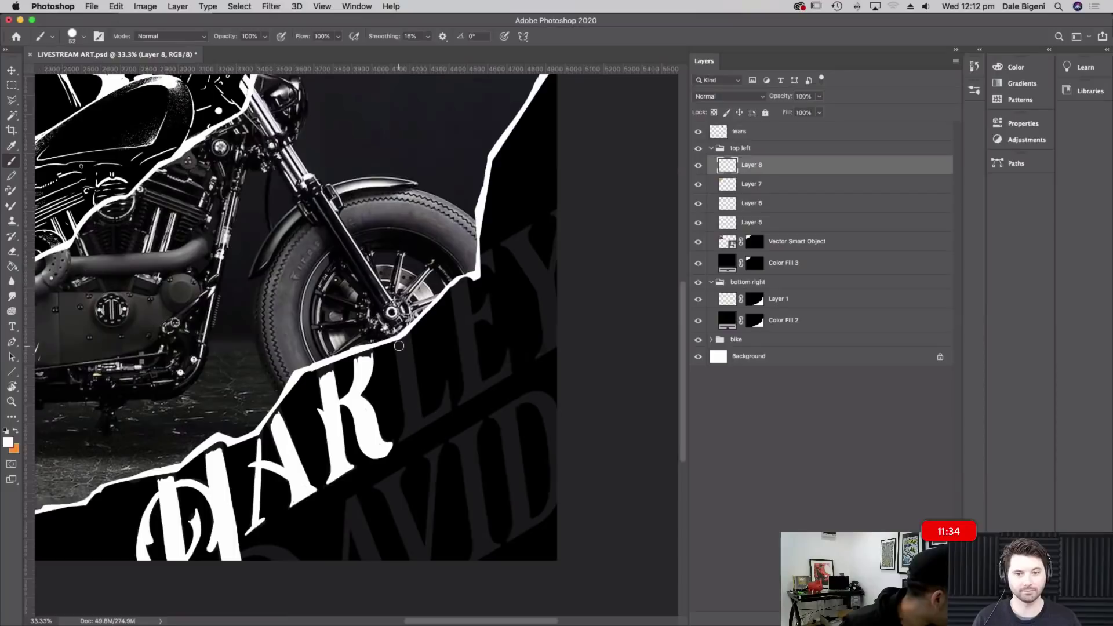
# Paint the letter L in white over the sketch, with its thick stem, foot and rising end stroke
pyautogui.moveTo(397, 345)
pyautogui.mouseDown()
pyautogui.moveTo(400, 439)
pyautogui.moveTo(449, 408)
pyautogui.mouseUp()
pyautogui.moveTo(411, 336)
pyautogui.mouseDown()
pyautogui.moveTo(420, 413)
pyautogui.moveTo(408, 430)
pyautogui.moveTo(401, 346)
pyautogui.moveTo(413, 420)
pyautogui.moveTo(407, 345)
pyautogui.mouseUp()
pyautogui.moveTo(431, 399)
pyautogui.mouseDown()
pyautogui.moveTo(436, 413)
pyautogui.moveTo(446, 385)
pyautogui.moveTo(439, 414)
pyautogui.mouseUp()
pyautogui.moveTo(394, 372); pyautogui.dragTo(407, 423)
# Paint the letters E and Y in white over the sketch to complete the word HARLEY up to the canvas edge
pyautogui.moveTo(529, 344); pyautogui.dragTo(455, 383)
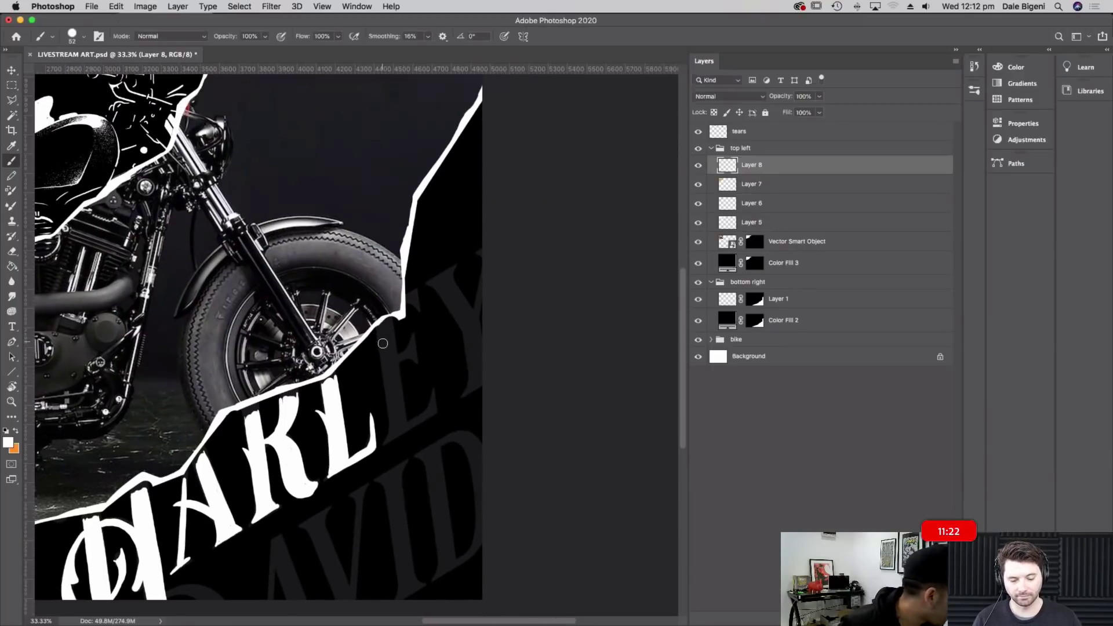
pyautogui.moveTo(380, 333)
pyautogui.mouseDown()
pyautogui.moveTo(390, 432)
pyautogui.moveTo(435, 413)
pyautogui.moveTo(432, 383)
pyautogui.moveTo(408, 347)
pyautogui.moveTo(402, 424)
pyautogui.moveTo(395, 364)
pyautogui.moveTo(389, 439)
pyautogui.mouseUp()
pyautogui.moveTo(391, 327)
pyautogui.mouseDown()
pyautogui.moveTo(391, 362)
pyautogui.moveTo(390, 332)
pyautogui.moveTo(411, 333)
pyautogui.moveTo(410, 351)
pyautogui.moveTo(413, 324)
pyautogui.moveTo(378, 303)
pyautogui.moveTo(377, 365)
pyautogui.moveTo(392, 397)
pyautogui.mouseUp()
pyautogui.moveTo(415, 290)
pyautogui.mouseDown()
pyautogui.moveTo(417, 319)
pyautogui.moveTo(410, 296)
pyautogui.moveTo(417, 315)
pyautogui.moveTo(414, 298)
pyautogui.moveTo(456, 266)
pyautogui.moveTo(426, 282)
pyautogui.moveTo(469, 343)
pyautogui.moveTo(464, 336)
pyautogui.moveTo(480, 389)
pyautogui.mouseUp()
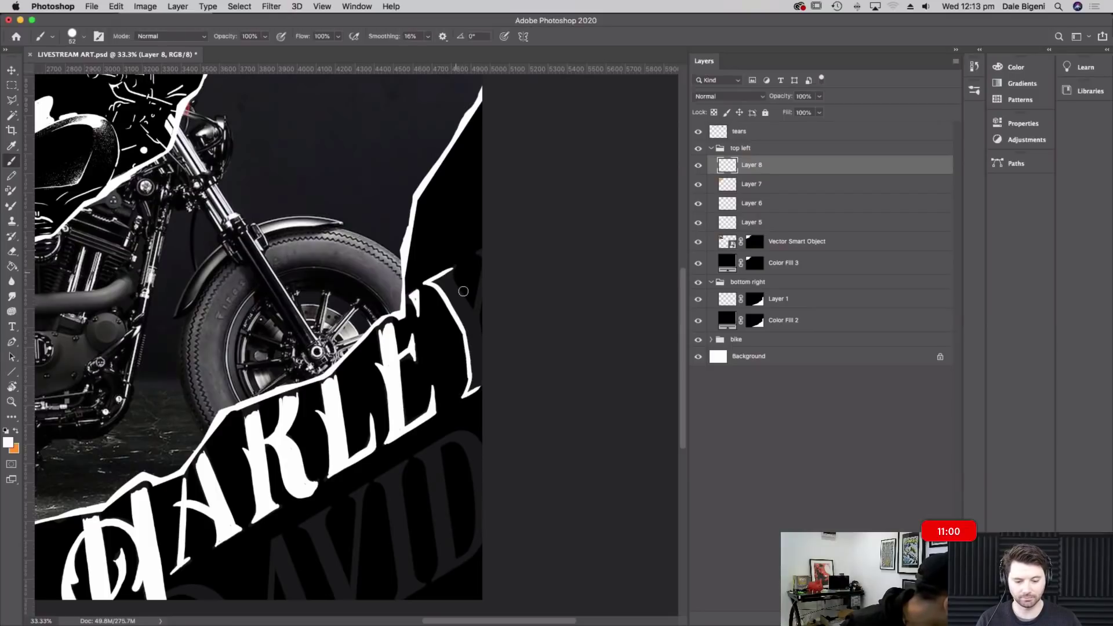
pyautogui.moveTo(451, 273); pyautogui.dragTo(481, 330)
pyautogui.moveTo(451, 293)
pyautogui.mouseDown()
pyautogui.moveTo(464, 315)
pyautogui.moveTo(443, 276)
pyautogui.moveTo(478, 338)
pyautogui.moveTo(473, 384)
pyautogui.moveTo(481, 301)
pyautogui.mouseUp()
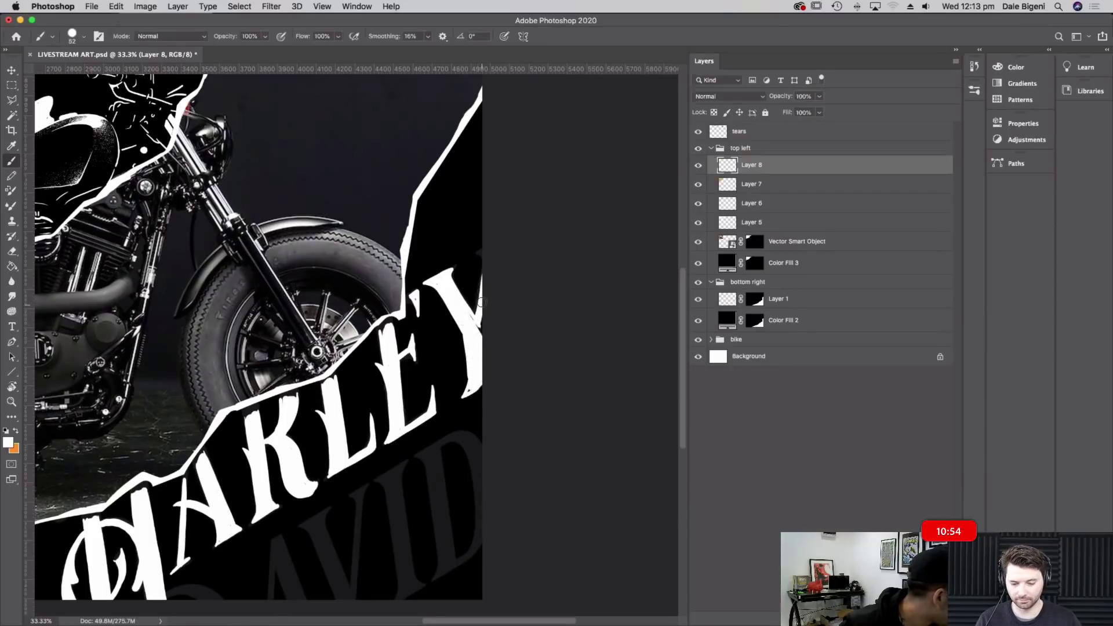
# Paint the visible top of the first D and the letter A of DAVID in white over the sketch
pyautogui.moveTo(399, 569)
pyautogui.mouseDown()
pyautogui.moveTo(518, 392)
pyautogui.moveTo(529, 417)
pyautogui.mouseUp()
pyautogui.moveTo(293, 440); pyautogui.dragTo(346, 446)
pyautogui.moveTo(406, 403)
pyautogui.mouseDown()
pyautogui.moveTo(400, 441)
pyautogui.moveTo(404, 391)
pyautogui.moveTo(421, 462)
pyautogui.moveTo(407, 393)
pyautogui.moveTo(428, 443)
pyautogui.mouseUp()
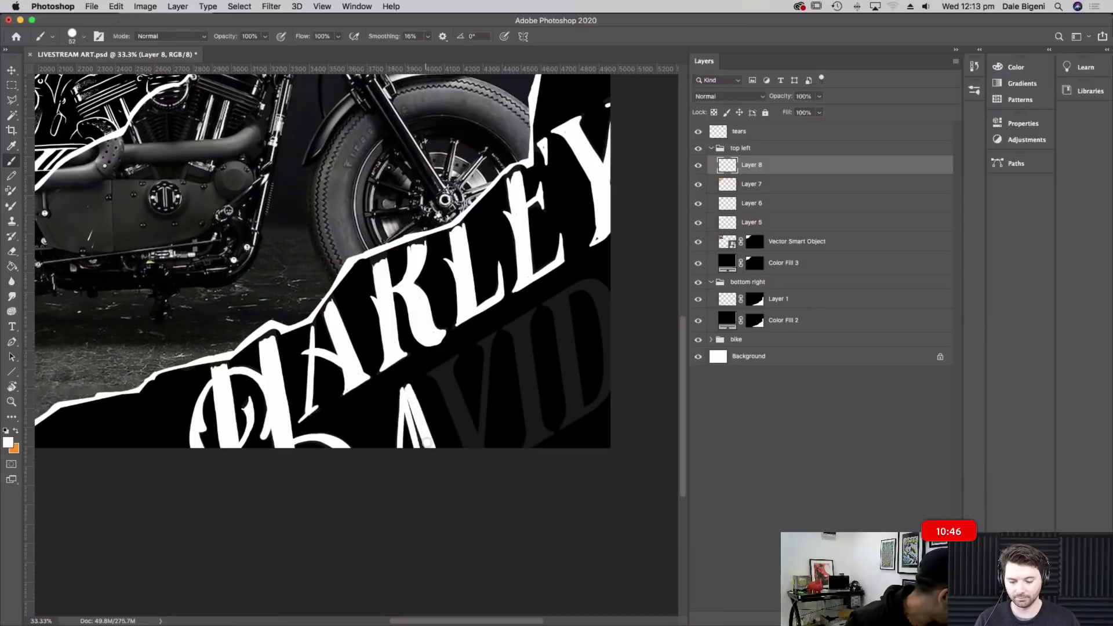
pyautogui.moveTo(403, 389); pyautogui.dragTo(423, 436)
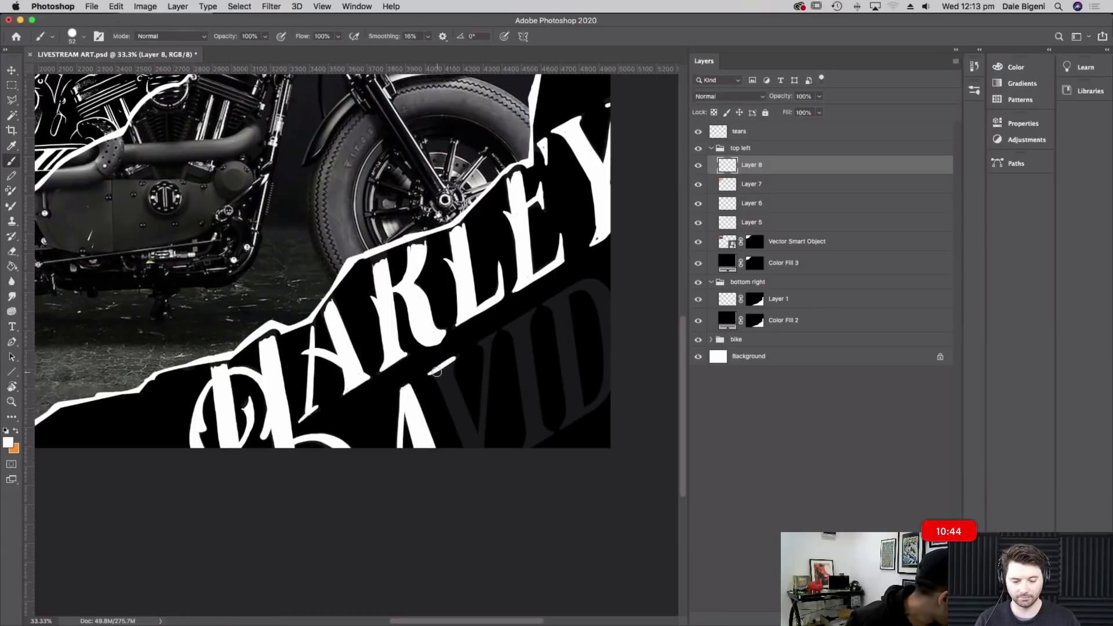
# Paint the V, I and final D of DAVID in white over the sketch, including their serifs
pyautogui.moveTo(446, 377)
pyautogui.mouseDown()
pyautogui.moveTo(466, 448)
pyautogui.moveTo(466, 418)
pyautogui.moveTo(437, 373)
pyautogui.moveTo(462, 420)
pyautogui.mouseUp()
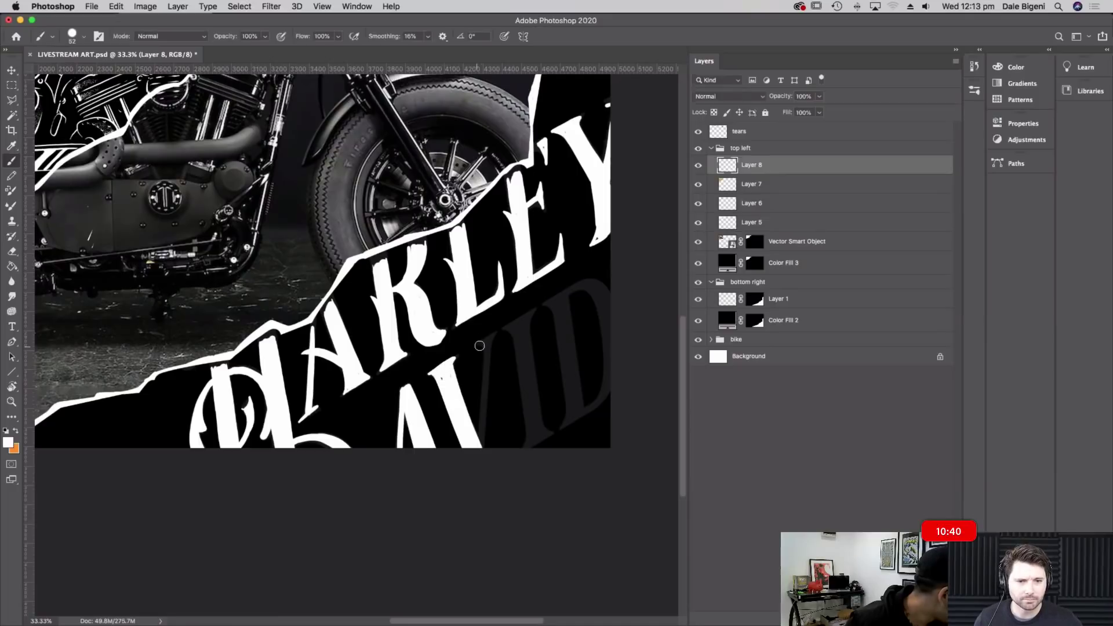
pyautogui.moveTo(490, 338); pyautogui.dragTo(480, 438)
pyautogui.moveTo(501, 331)
pyautogui.mouseDown()
pyautogui.moveTo(532, 332)
pyautogui.moveTo(524, 447)
pyautogui.moveTo(543, 392)
pyautogui.moveTo(515, 325)
pyautogui.moveTo(537, 434)
pyautogui.moveTo(527, 329)
pyautogui.moveTo(539, 432)
pyautogui.mouseUp()
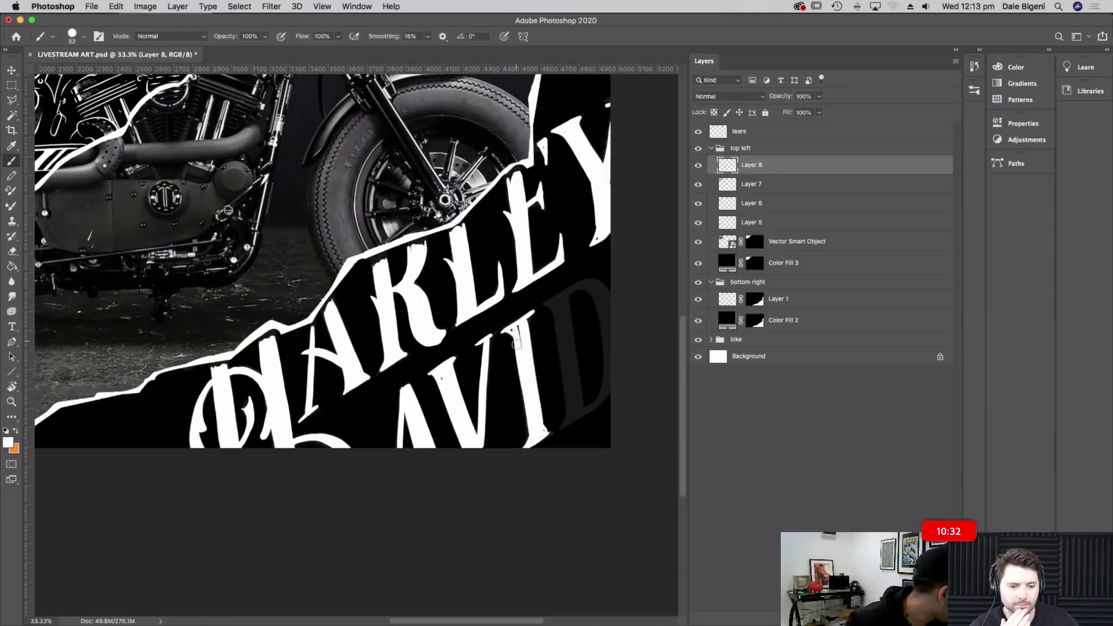
pyautogui.moveTo(534, 311)
pyautogui.mouseDown()
pyautogui.moveTo(517, 329)
pyautogui.moveTo(538, 341)
pyautogui.moveTo(525, 307)
pyautogui.moveTo(556, 285)
pyautogui.mouseUp()
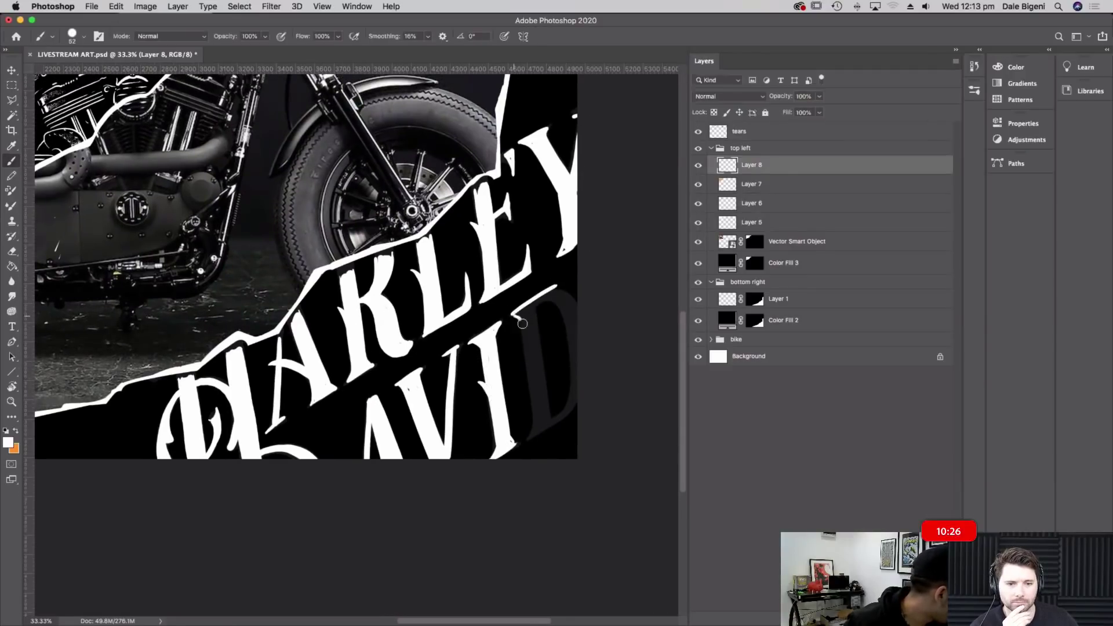
pyautogui.moveTo(522, 323)
pyautogui.mouseDown()
pyautogui.moveTo(527, 441)
pyautogui.moveTo(578, 404)
pyautogui.mouseUp()
pyautogui.moveTo(551, 288)
pyautogui.mouseDown()
pyautogui.moveTo(534, 322)
pyautogui.moveTo(539, 430)
pyautogui.moveTo(527, 312)
pyautogui.moveTo(517, 316)
pyautogui.moveTo(552, 293)
pyautogui.moveTo(542, 295)
pyautogui.moveTo(559, 309)
pyautogui.moveTo(572, 389)
pyautogui.moveTo(554, 420)
pyautogui.moveTo(577, 379)
pyautogui.moveTo(563, 300)
pyautogui.moveTo(550, 293)
pyautogui.moveTo(573, 312)
pyautogui.mouseUp()
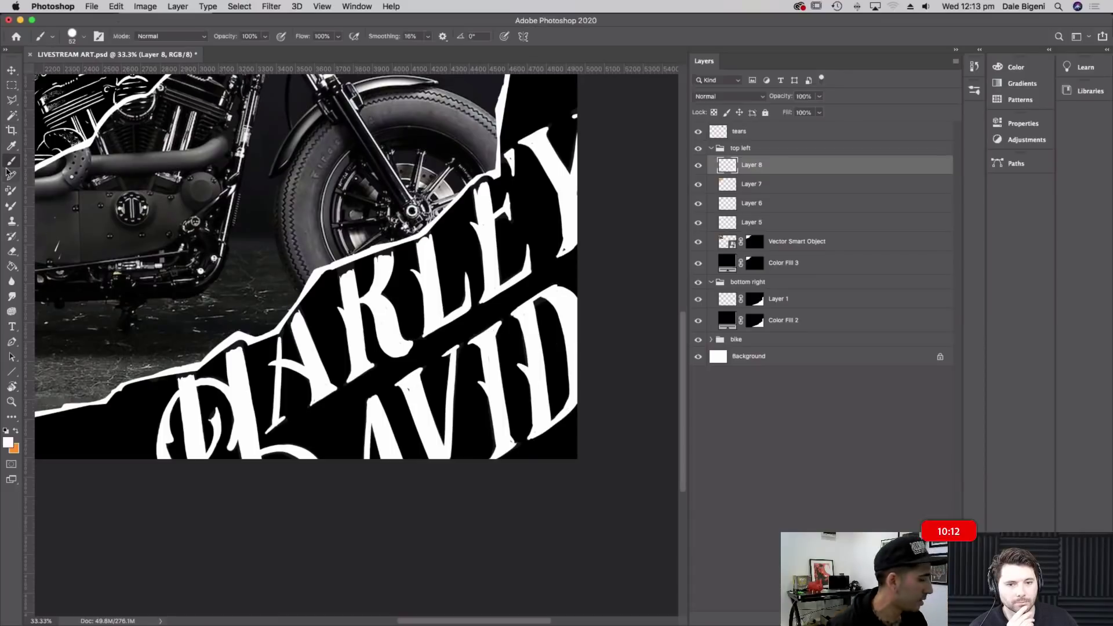
# Restore the default black and white colours and paint thin black inline strokes through the thick stems of HARLEY
pyautogui.press('x')
pyautogui.press('d')
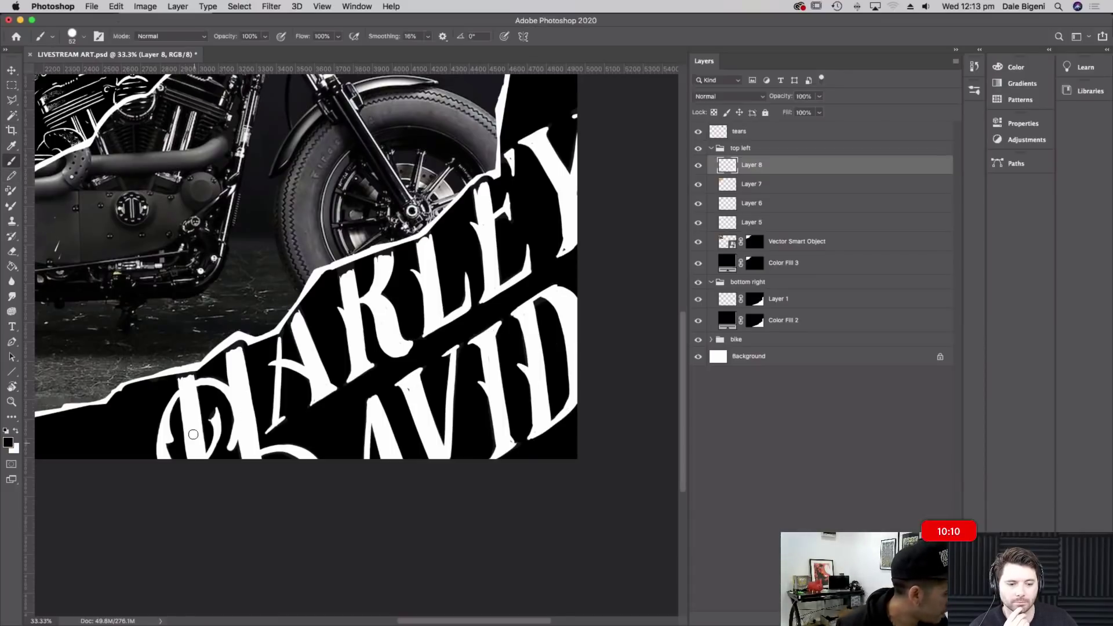
pyautogui.moveTo(197, 455); pyautogui.dragTo(186, 384)
pyautogui.moveTo(251, 455); pyautogui.dragTo(239, 359)
pyautogui.moveTo(316, 369); pyautogui.dragTo(295, 316)
pyautogui.moveTo(358, 364)
pyautogui.mouseDown()
pyautogui.moveTo(355, 279)
pyautogui.moveTo(397, 351)
pyautogui.mouseUp()
pyautogui.moveTo(380, 281)
pyautogui.mouseDown()
pyautogui.moveTo(390, 245)
pyautogui.moveTo(436, 318)
pyautogui.mouseUp()
pyautogui.moveTo(485, 213); pyautogui.dragTo(493, 281)
pyautogui.moveTo(539, 146); pyautogui.dragTo(563, 188)
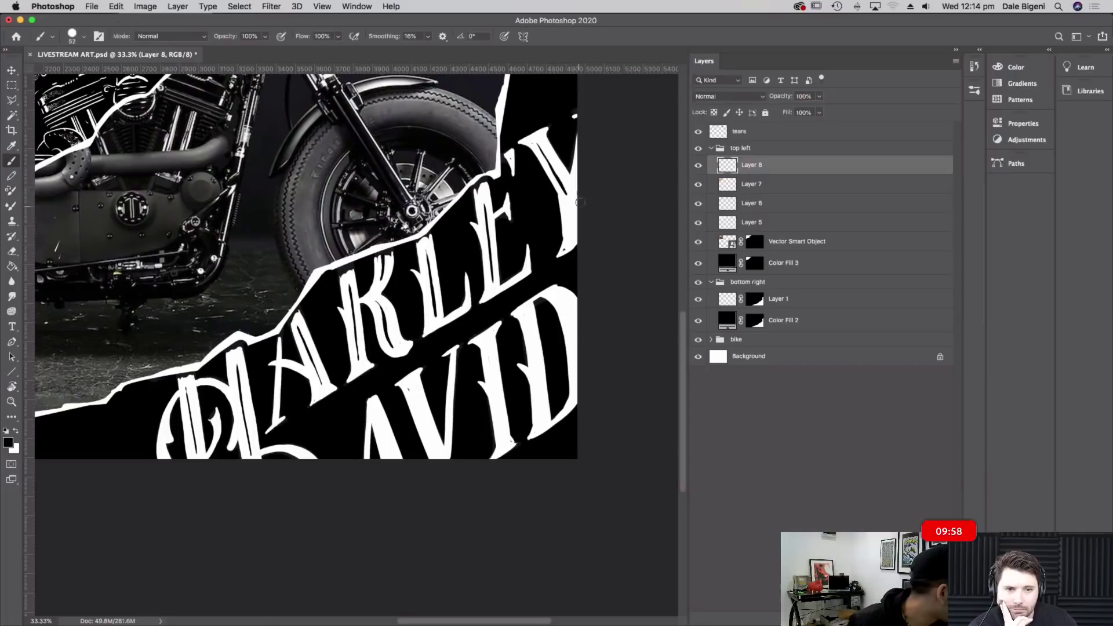
# Paint thin black inline strokes through the thick stems of the A, V, I and final D in DAVID
pyautogui.scroll(-3, 576, 244)
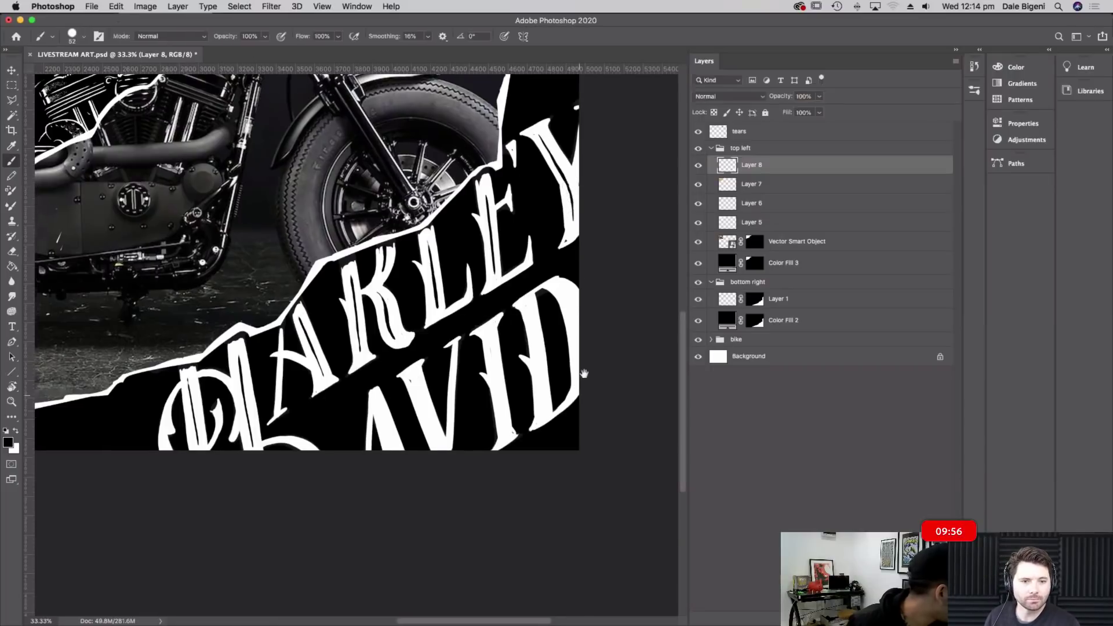
pyautogui.moveTo(586, 113); pyautogui.dragTo(600, 73)
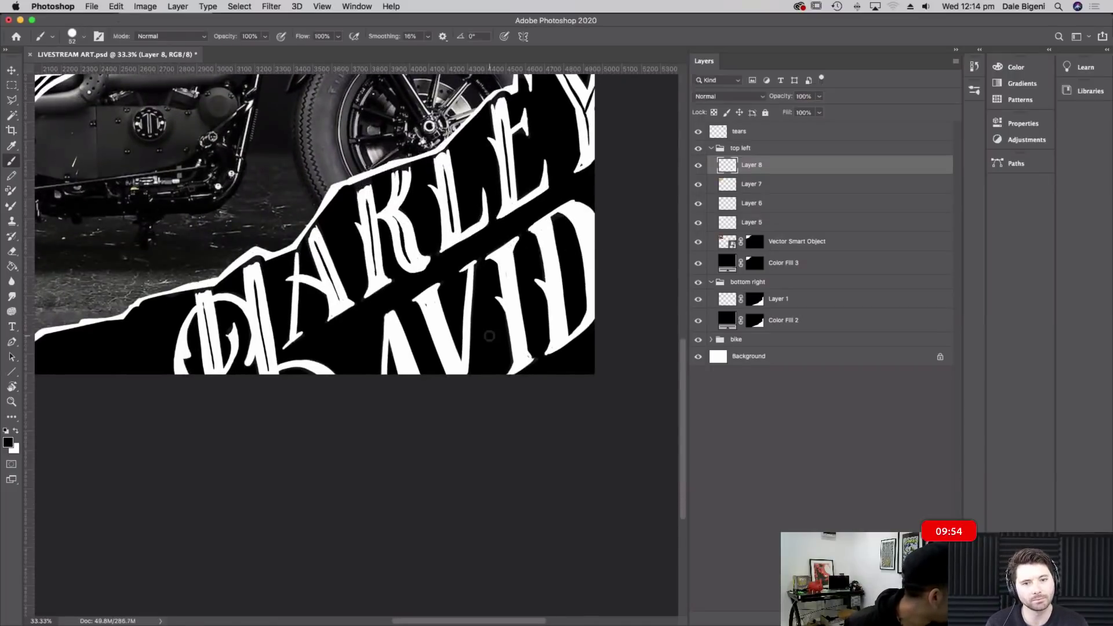
pyautogui.moveTo(394, 328); pyautogui.dragTo(406, 364)
pyautogui.moveTo(429, 303); pyautogui.dragTo(451, 366)
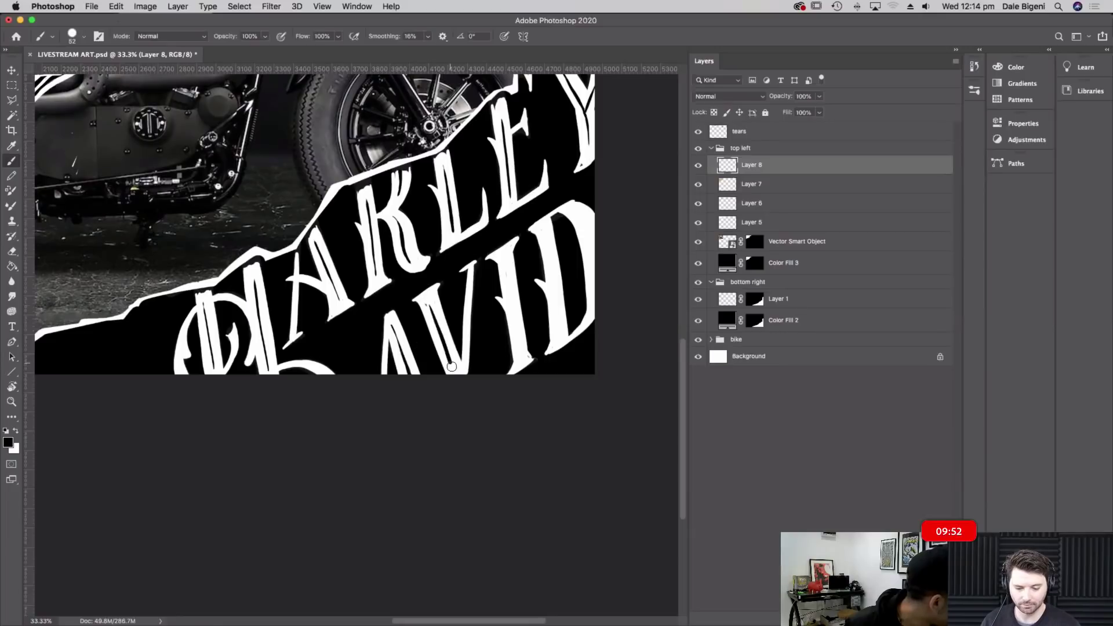
pyautogui.moveTo(503, 255); pyautogui.dragTo(522, 355)
pyautogui.moveTo(544, 225); pyautogui.dragTo(559, 329)
pyautogui.moveTo(573, 213); pyautogui.dragTo(588, 345)
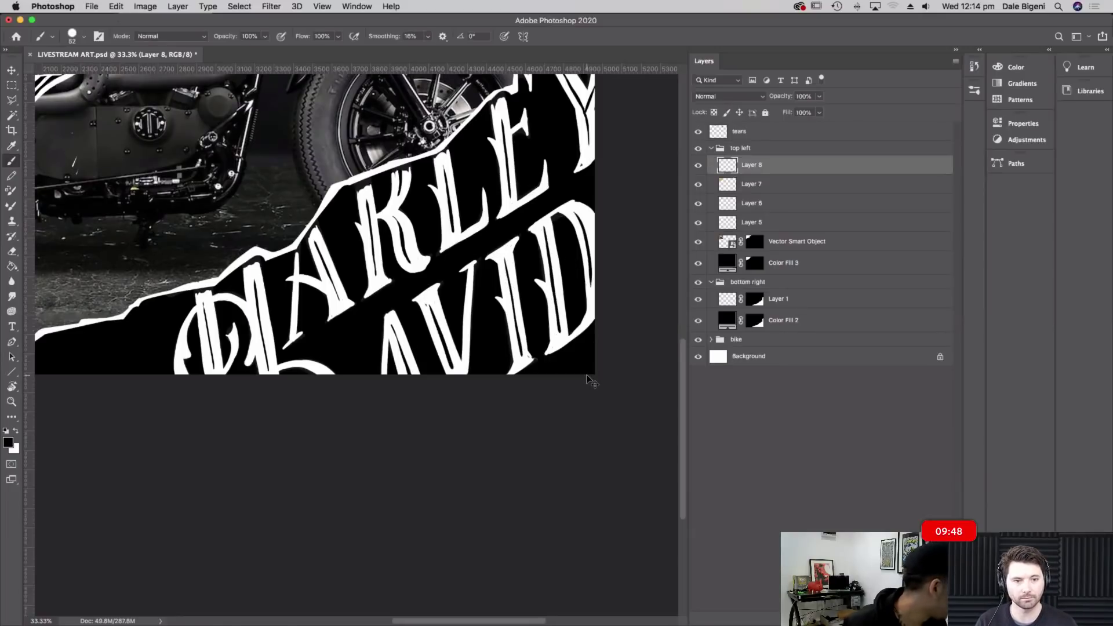
# Switch to a textured shading brush preset that uses Dissolve mode and 20% flow
pyautogui.scroll(-3, 586, 374)
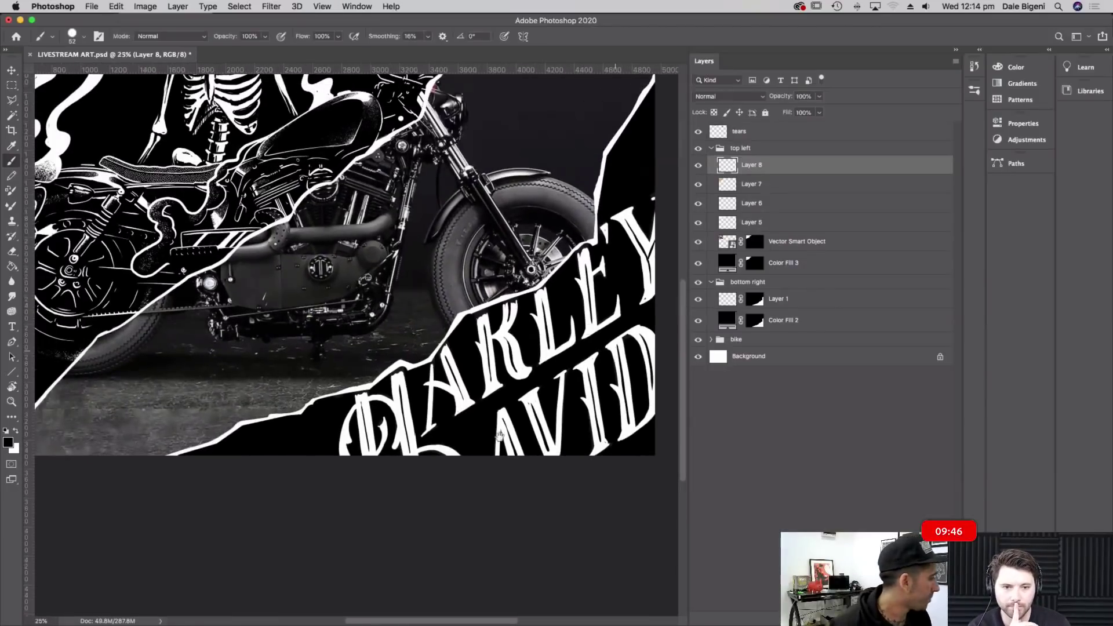
pyautogui.scroll(5, 587, 328)
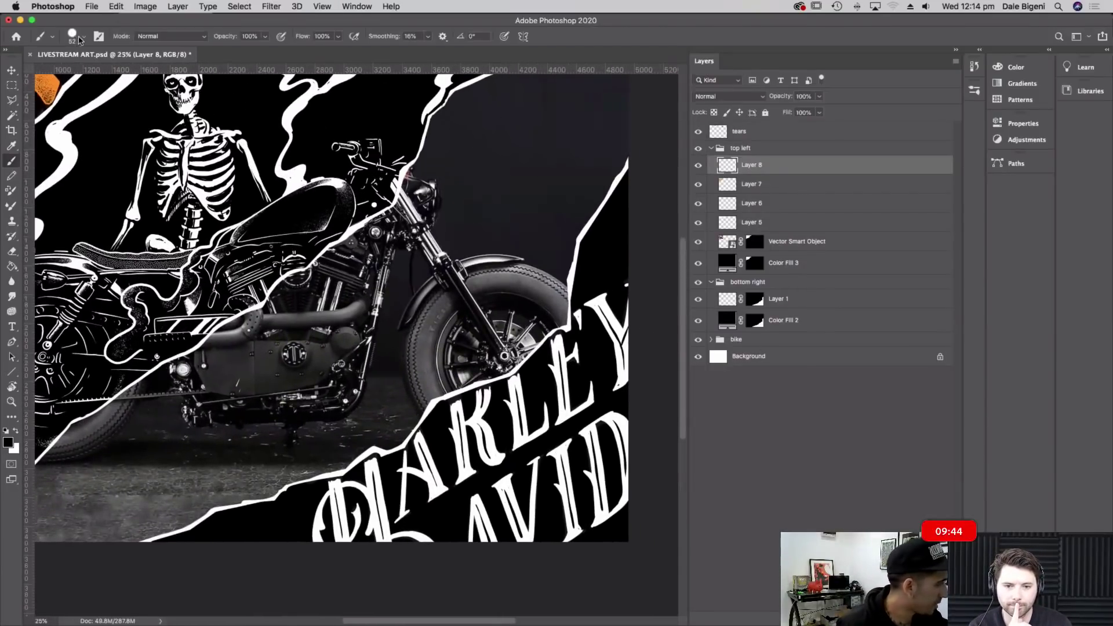
pyautogui.click(77, 40)
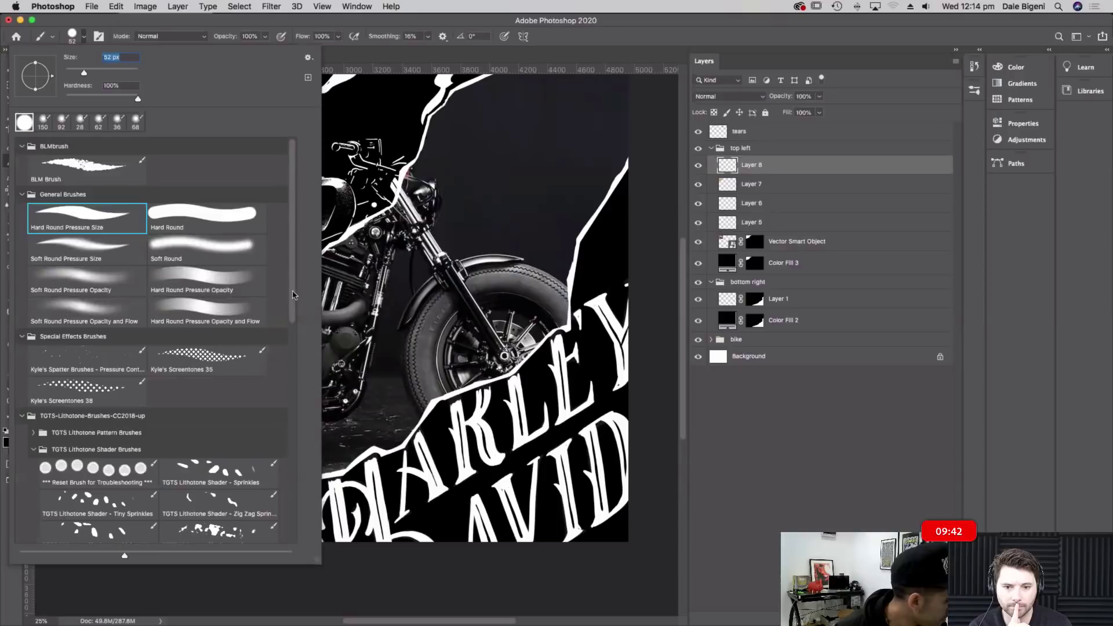
pyautogui.moveTo(293, 295); pyautogui.dragTo(305, 543)
pyautogui.click(125, 527)
pyautogui.click(181, 32)
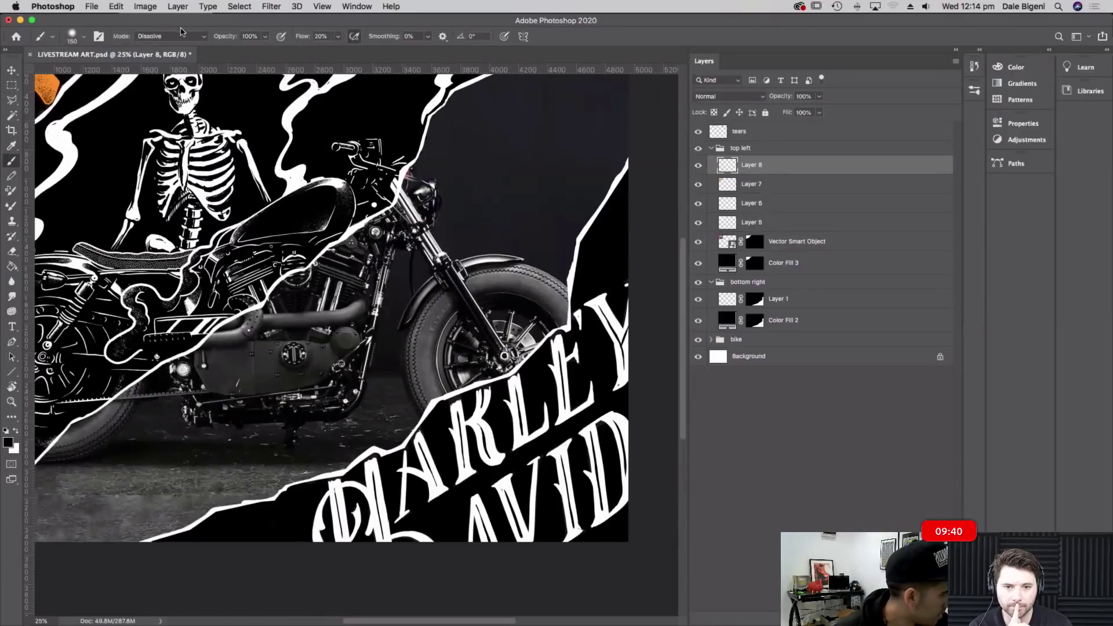
# Load the painted lettering on Layer 8 as a selection and contract it by 15 pixels
pyautogui.keyDown('super'); pyautogui.click(727, 167); pyautogui.keyUp('super')
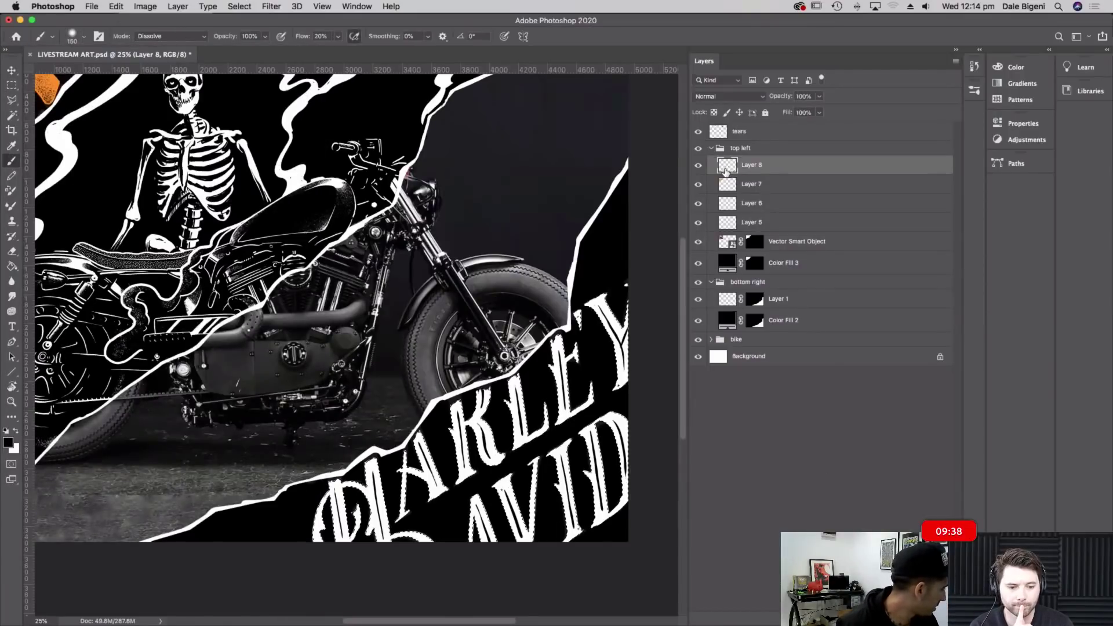
pyautogui.click(248, 10)
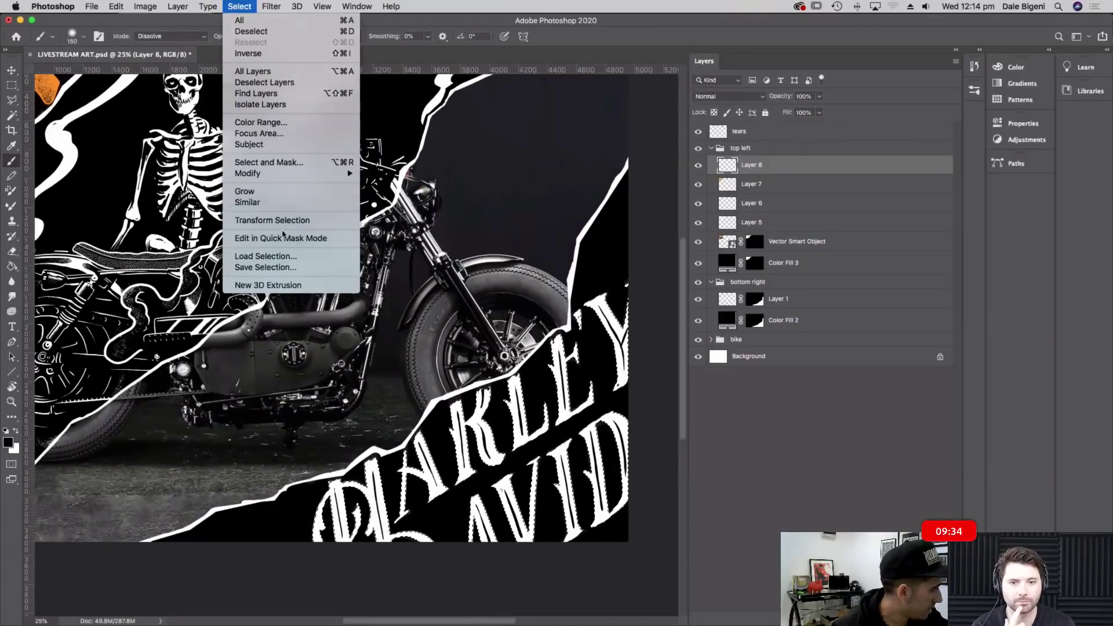
pyautogui.moveTo(342, 174)
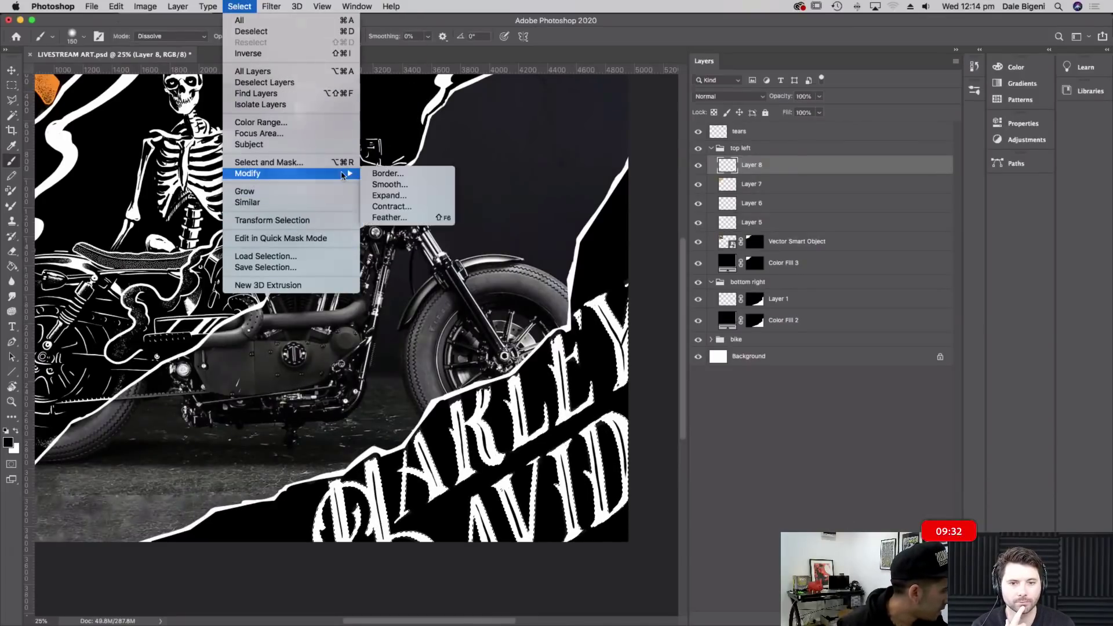
pyautogui.click(392, 206)
pyautogui.write('15')
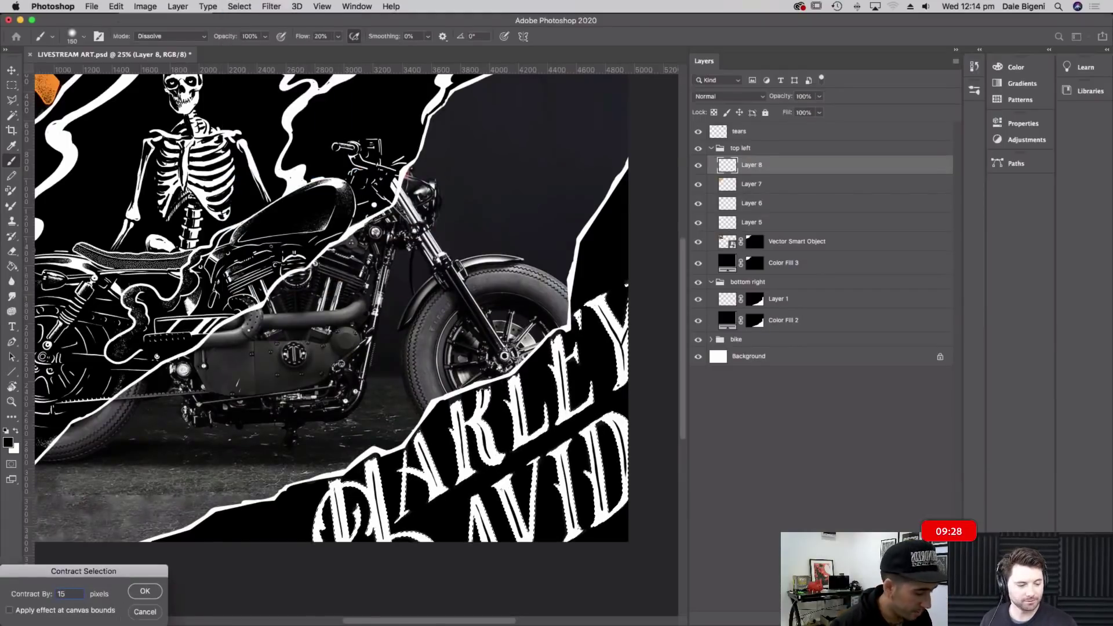
pyautogui.press('Return')
pyautogui.scroll(-5, 491, 380)
pyautogui.hscroll(-4, 491, 381)
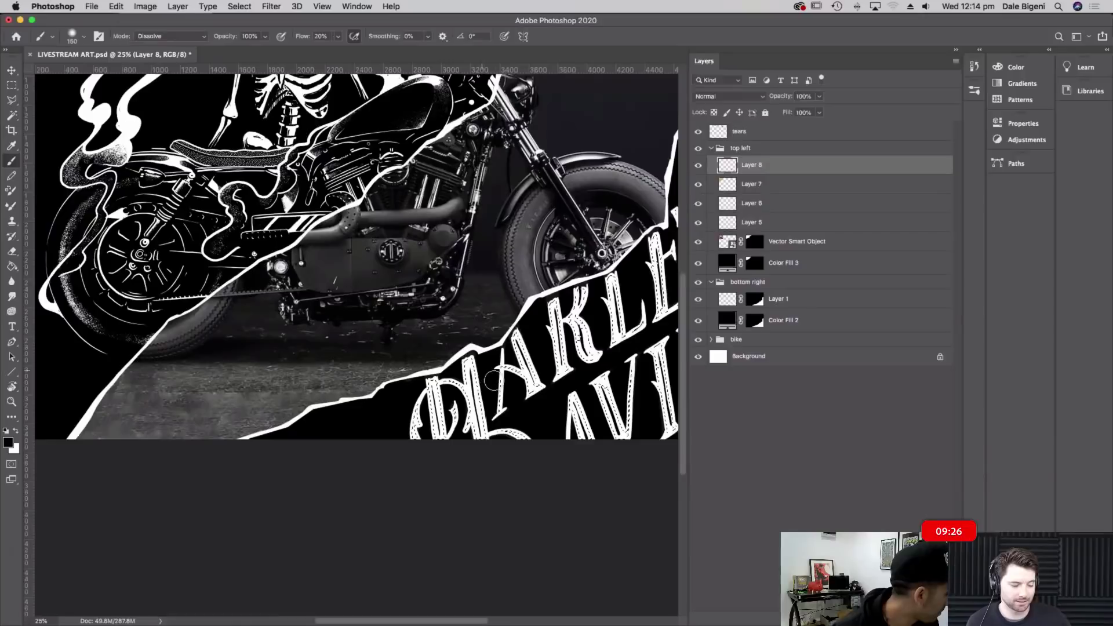
# Toggle the visibility of Layers 8, 7 and 6 to check what each one contains
pyautogui.click(699, 166)
pyautogui.click(699, 166)
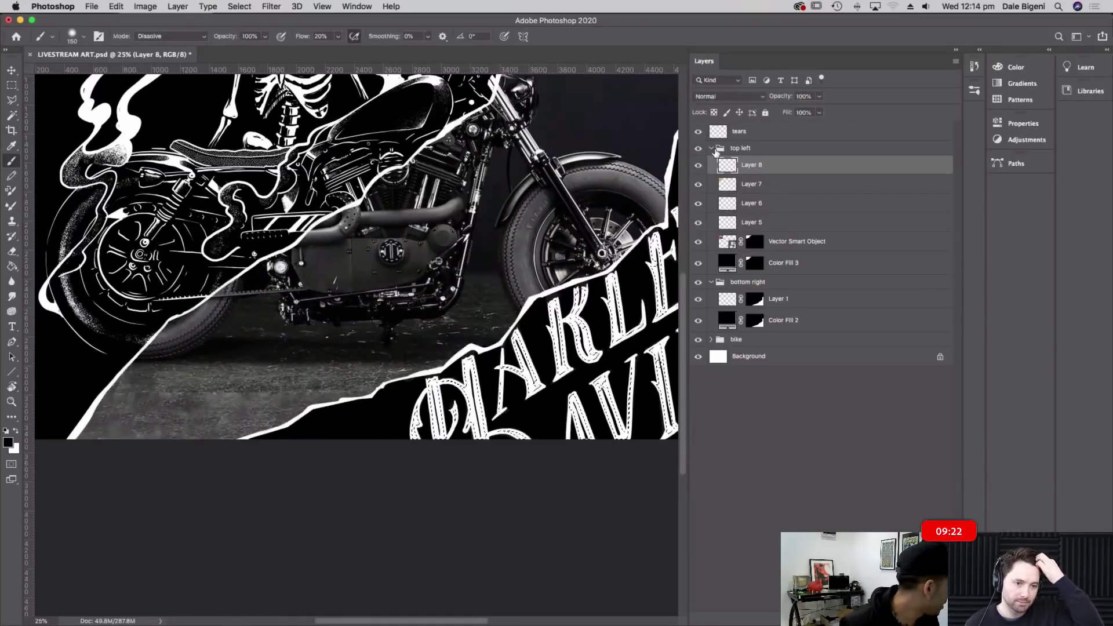
pyautogui.scroll(5, 655, 427)
pyautogui.hscroll(-3, 655, 427)
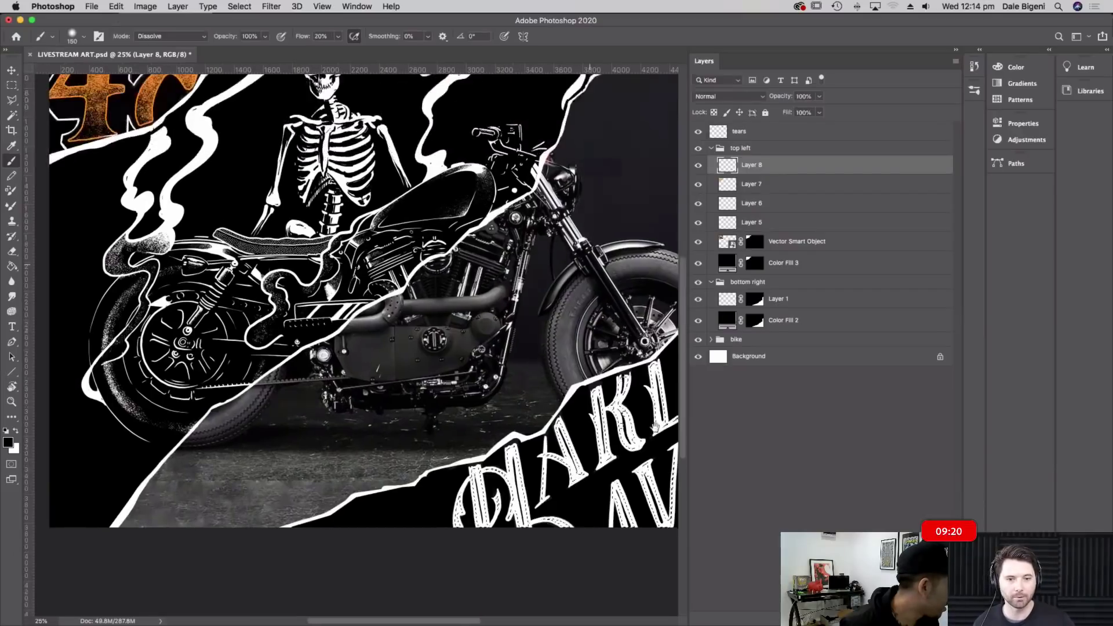
pyautogui.scroll(3, 655, 427)
pyautogui.hscroll(-3, 655, 428)
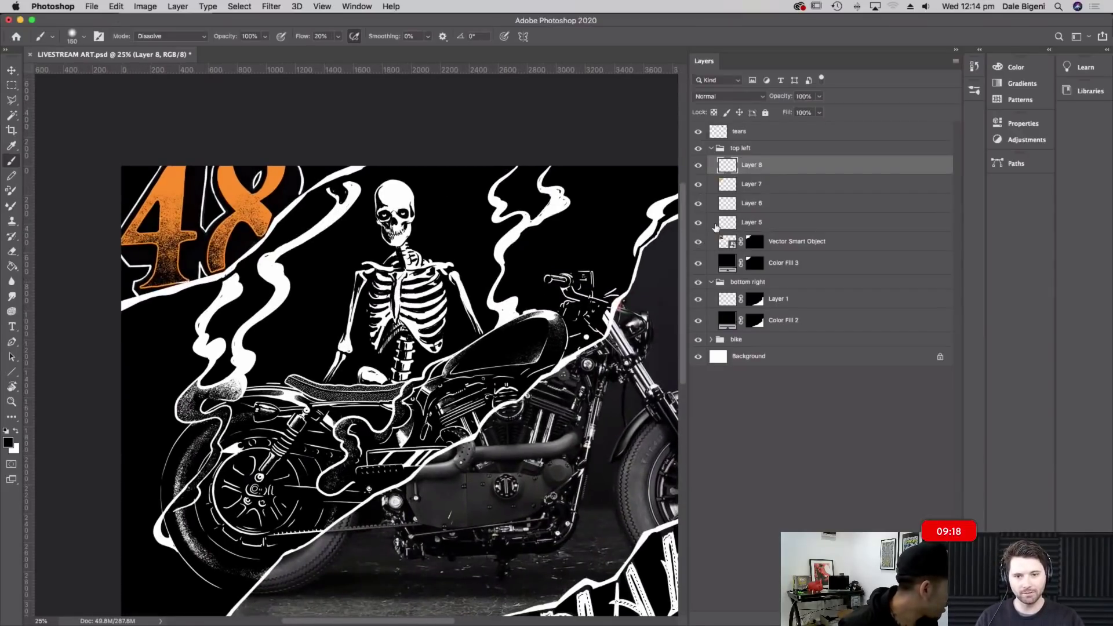
pyautogui.click(698, 185)
pyautogui.click(698, 185)
pyautogui.click(698, 166)
pyautogui.click(699, 166)
pyautogui.click(698, 203)
pyautogui.click(698, 203)
# Move Layer 6 above Layer 8 at the top of the top left group, undoing a first attempt
pyautogui.click(731, 203)
pyautogui.scroll(-5, 539, 357)
pyautogui.hscroll(1, 539, 358)
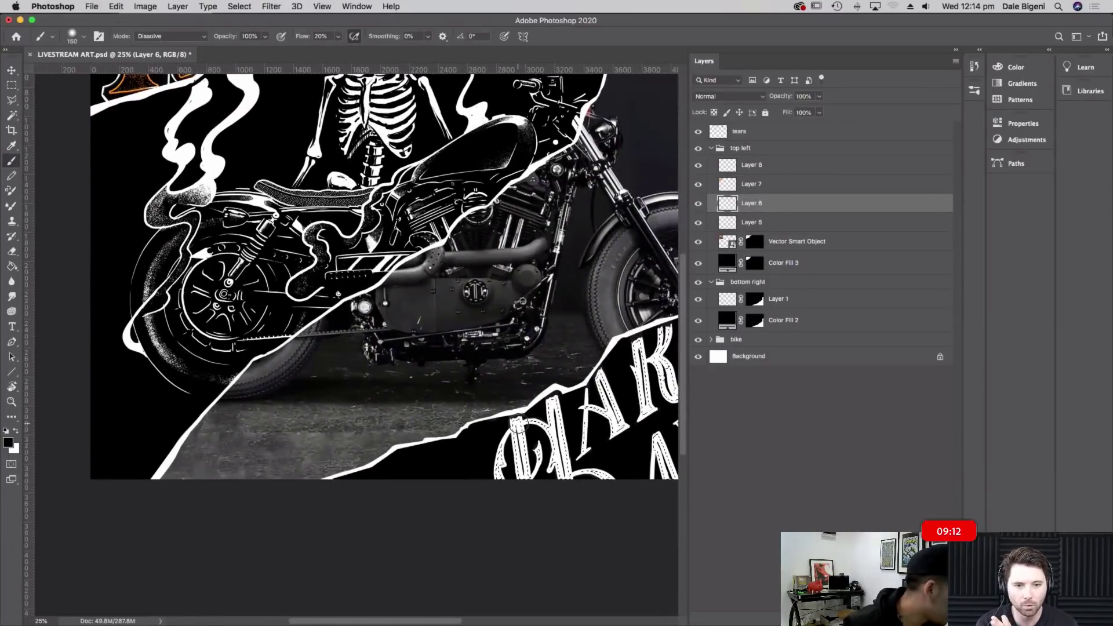
pyautogui.moveTo(763, 212); pyautogui.dragTo(755, 158)
pyautogui.press('super+z')
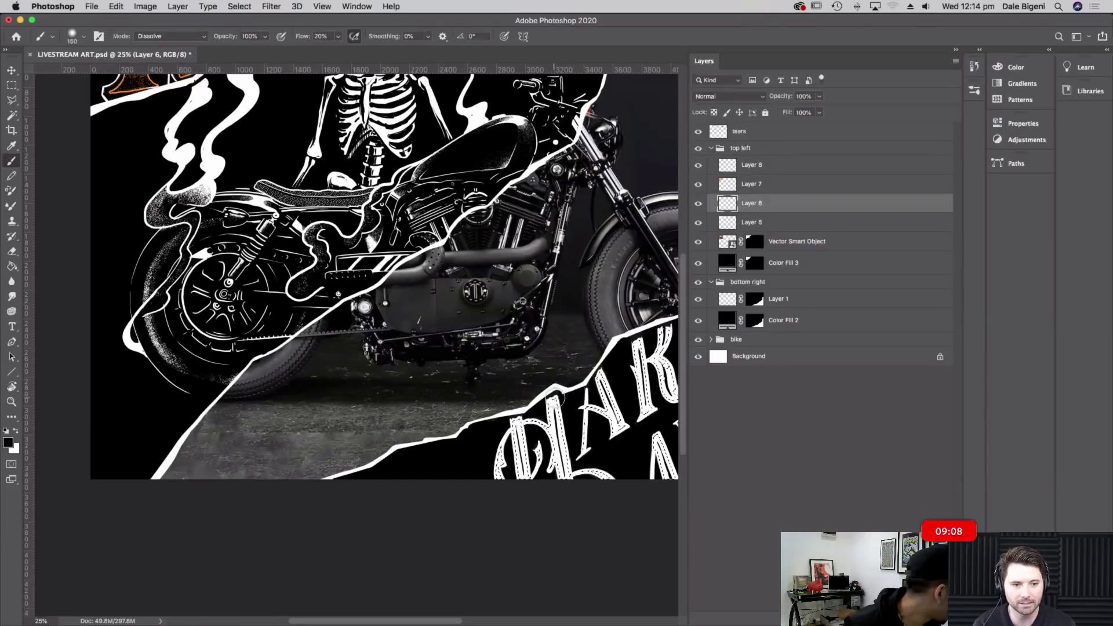
pyautogui.moveTo(756, 166); pyautogui.dragTo(759, 157)
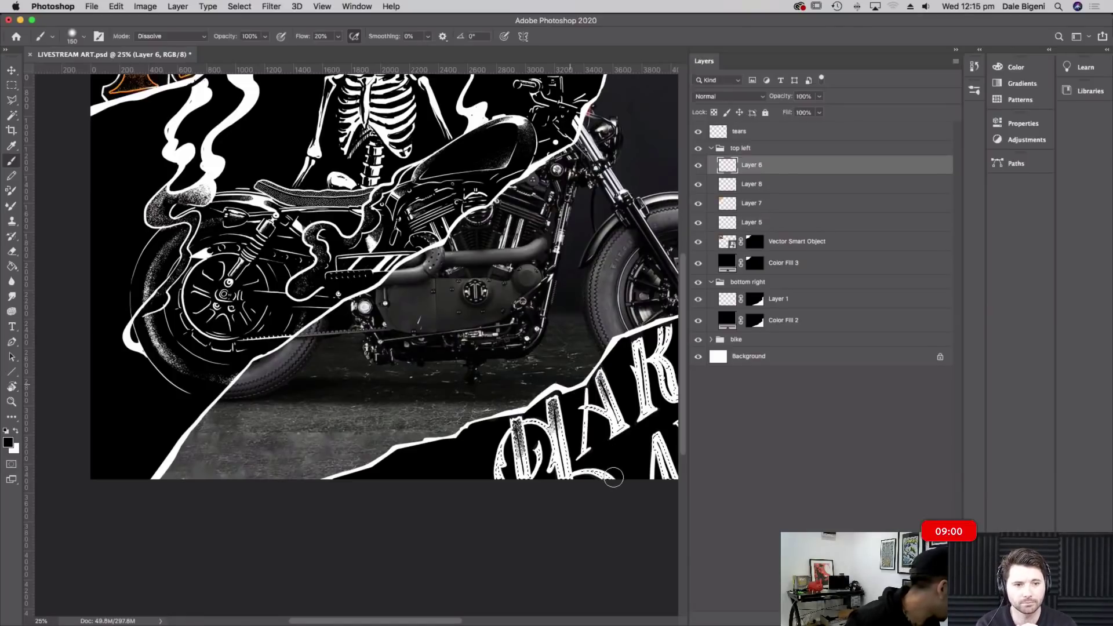
# Stipple black shading onto the HARLEY letter stems and the orange 48 on Layer 6
pyautogui.scroll(3, 613, 469)
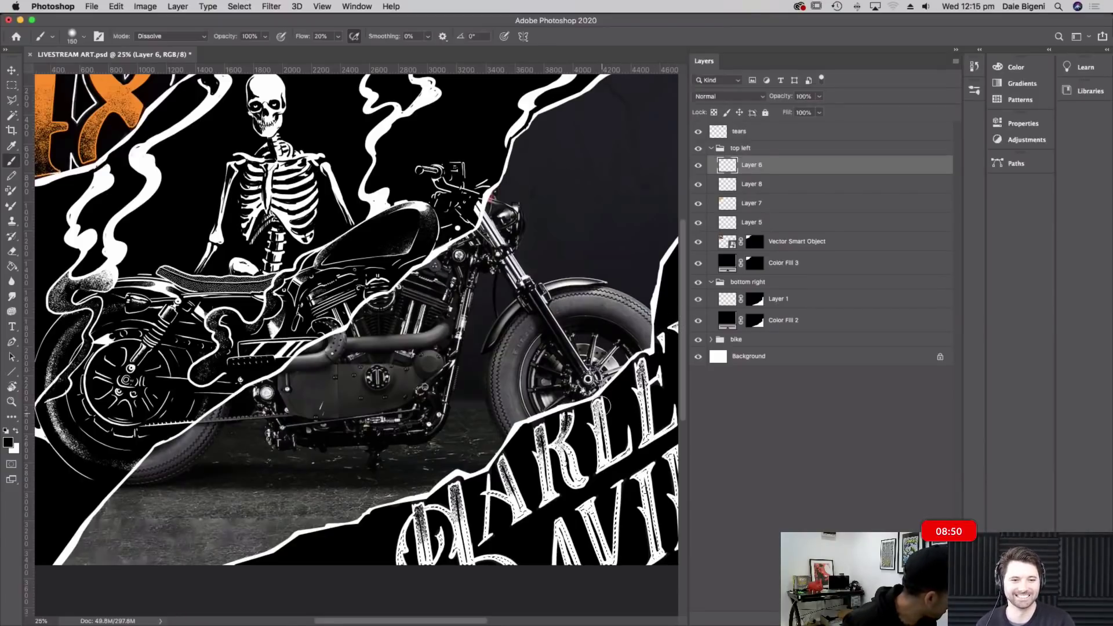
pyautogui.press('super+z')
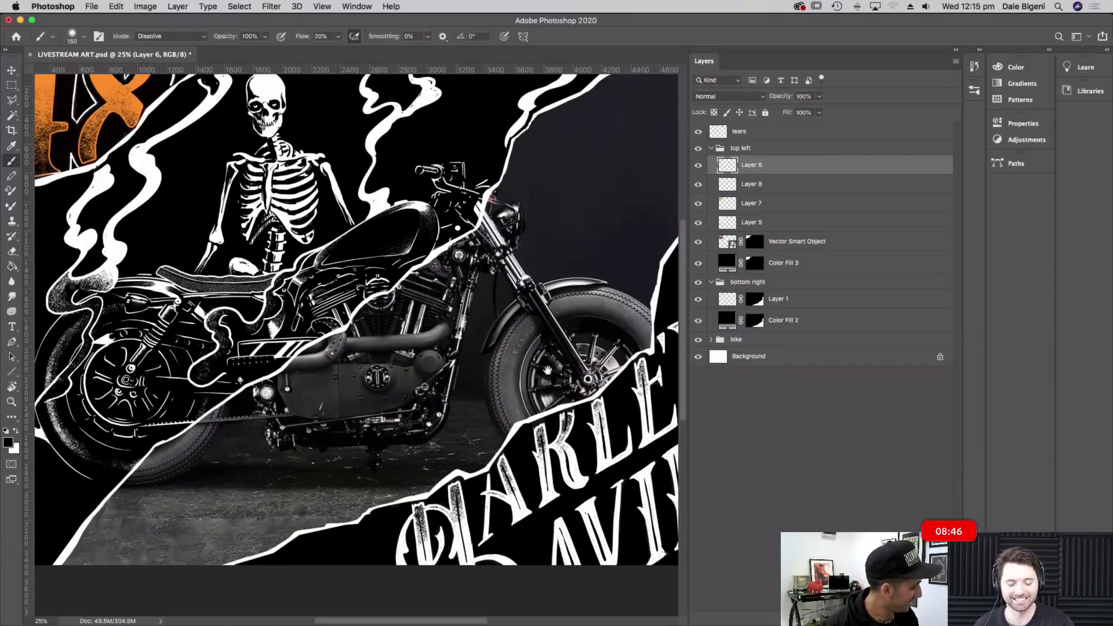
pyautogui.hscroll(5, 637, 518)
pyautogui.scroll(-2, 636, 518)
pyautogui.scroll(1, 622, 487)
pyautogui.hscroll(-1, 622, 487)
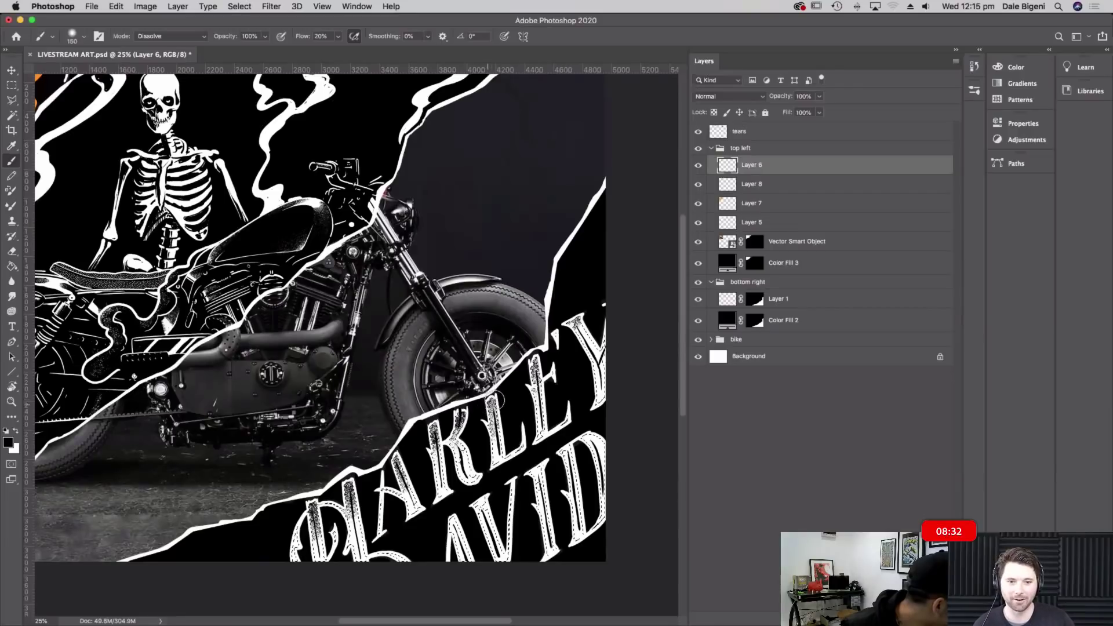
# Clear the lettering selection and bring the whole artwork into view
pyautogui.hotkey('ctrl', 's')
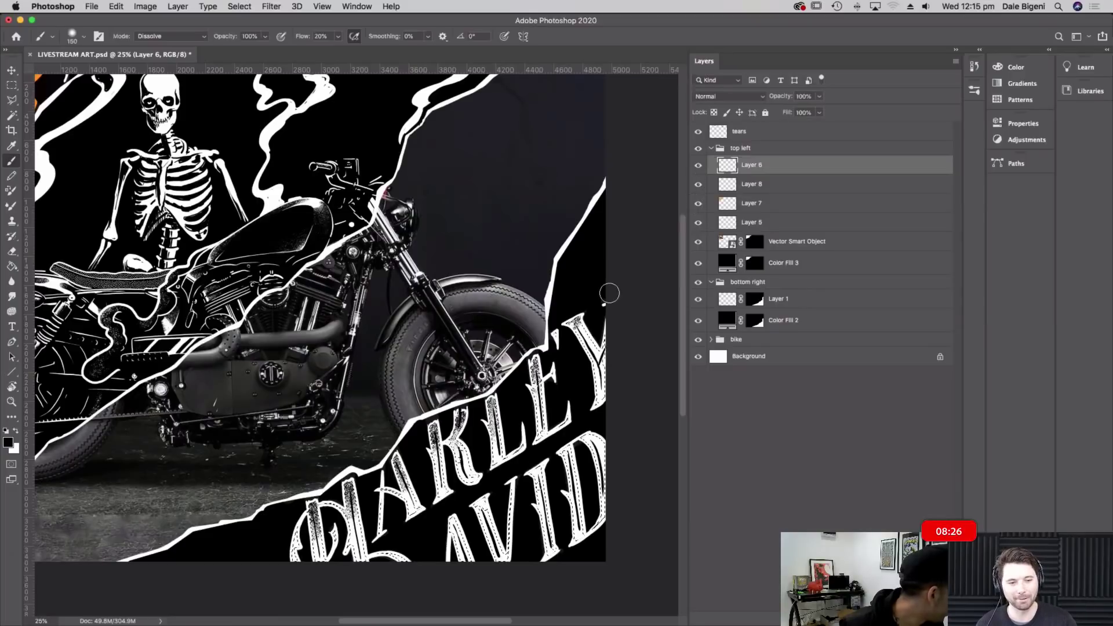
pyautogui.press('super+d')
pyautogui.moveTo(594, 444); pyautogui.dragTo(672, 374)
pyautogui.press('super+0')
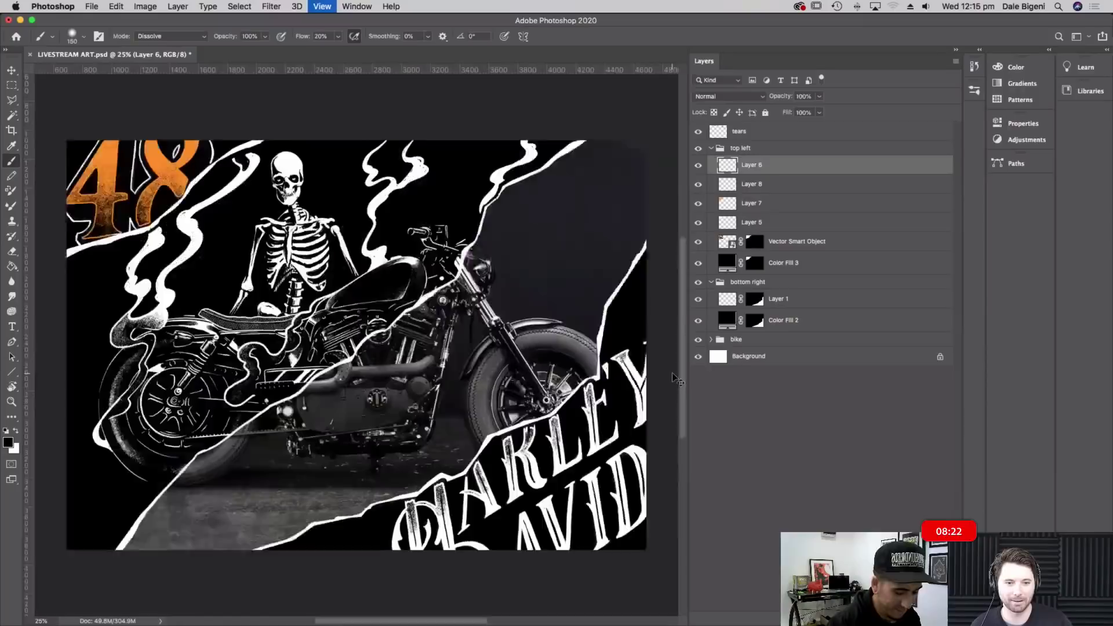
# Sample the orange of the 48 as the foreground color and move Layer 7 to the top of the top left group
pyautogui.press('super+minus')
pyautogui.press('super+plus')
pyautogui.press('super+plus')
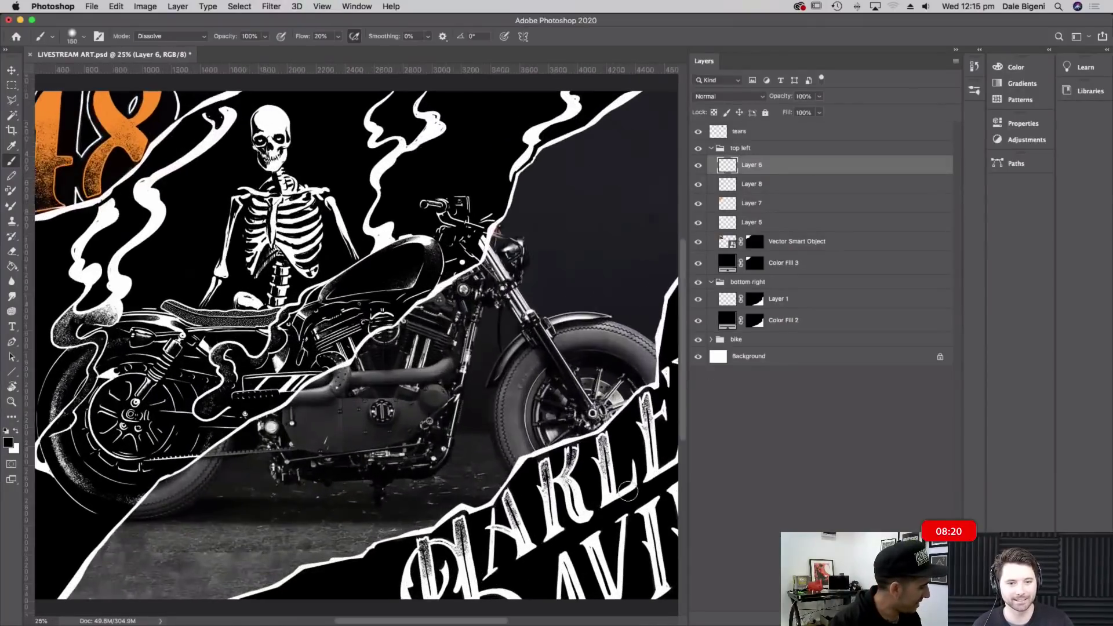
pyautogui.moveTo(618, 513); pyautogui.dragTo(601, 500)
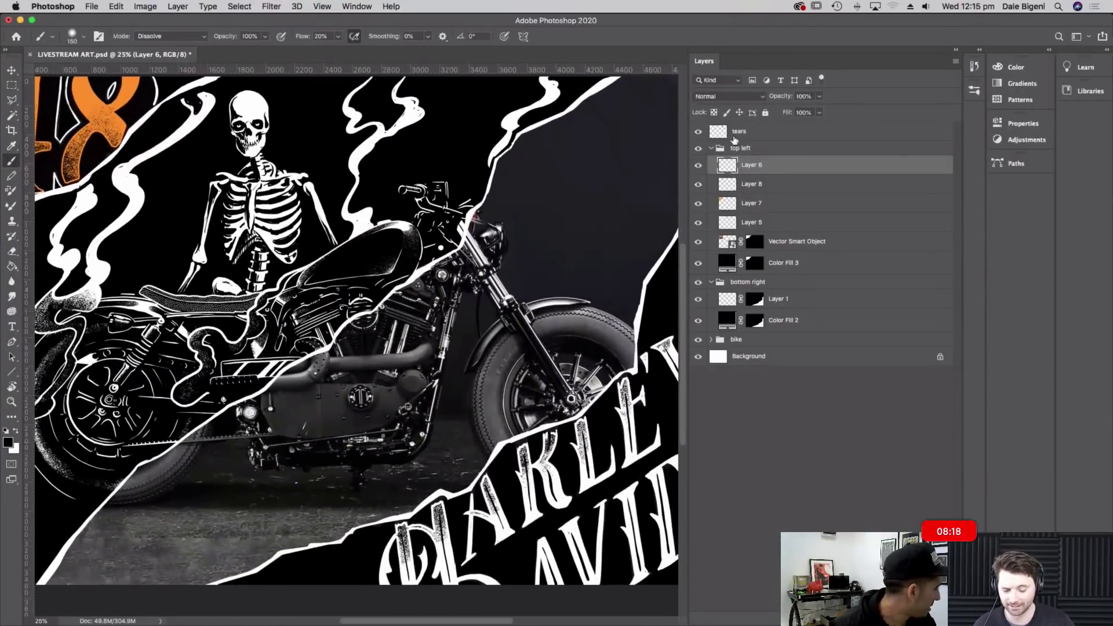
pyautogui.click(698, 184)
pyautogui.click(697, 184)
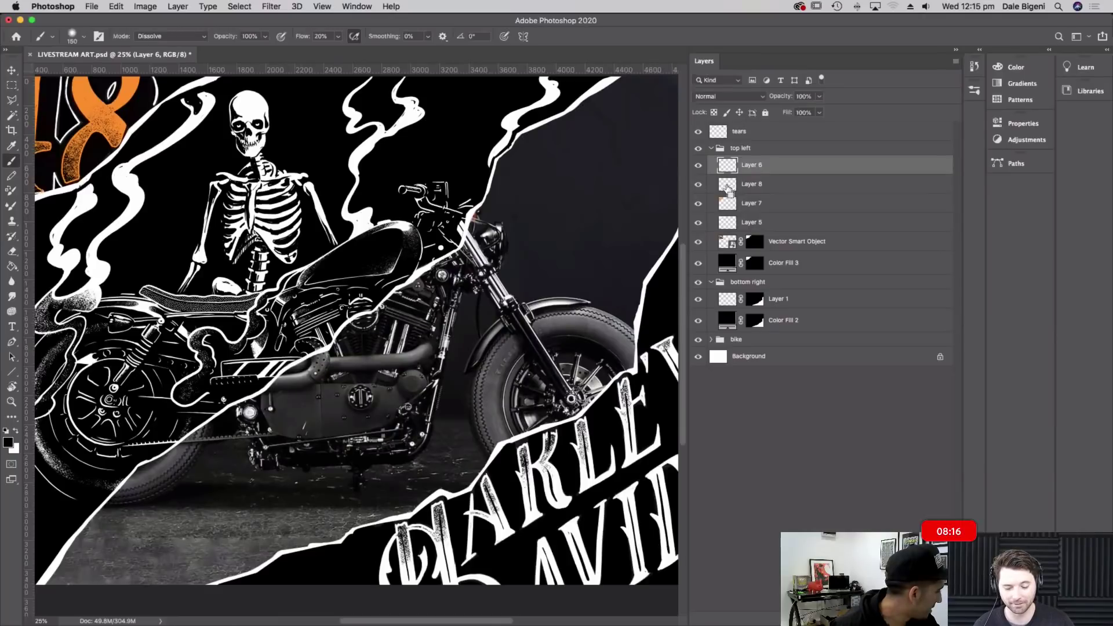
pyautogui.keyDown('alt'); pyautogui.click(86, 88); pyautogui.keyUp('alt')
pyautogui.moveTo(753, 203)
pyautogui.mouseDown()
pyautogui.moveTo(773, 209)
pyautogui.moveTo(771, 156)
pyautogui.mouseUp()
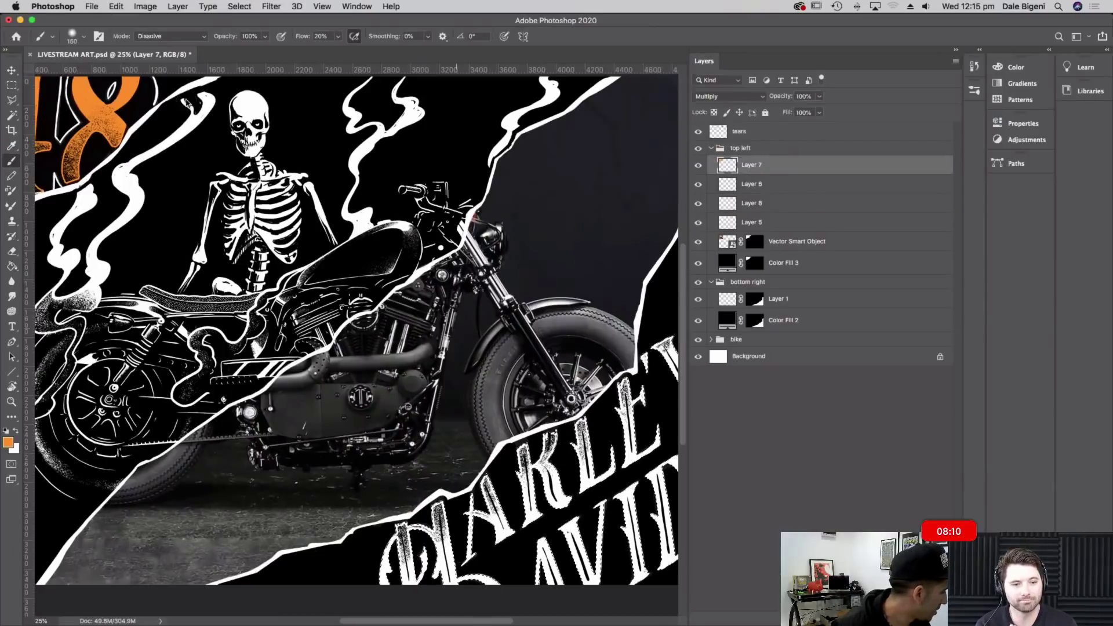
# Switch to the Hard Round Pressure Size brush and set its size to 380 px
pyautogui.click(81, 35)
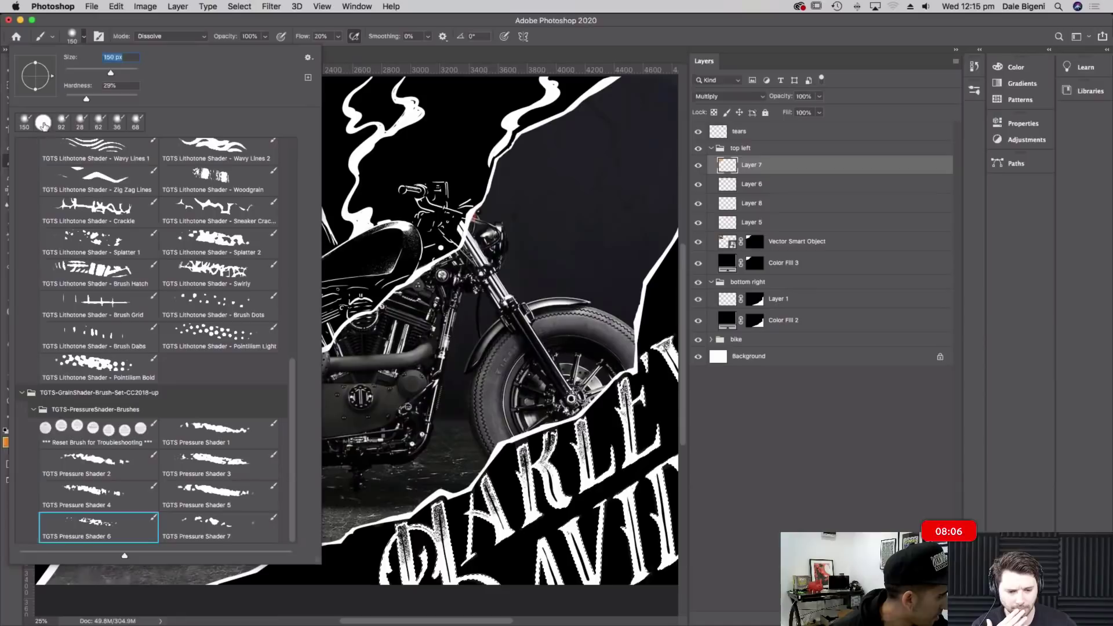
pyautogui.scroll(15, 72, 145)
pyautogui.click(87, 218)
pyautogui.moveTo(103, 76); pyautogui.dragTo(128, 73)
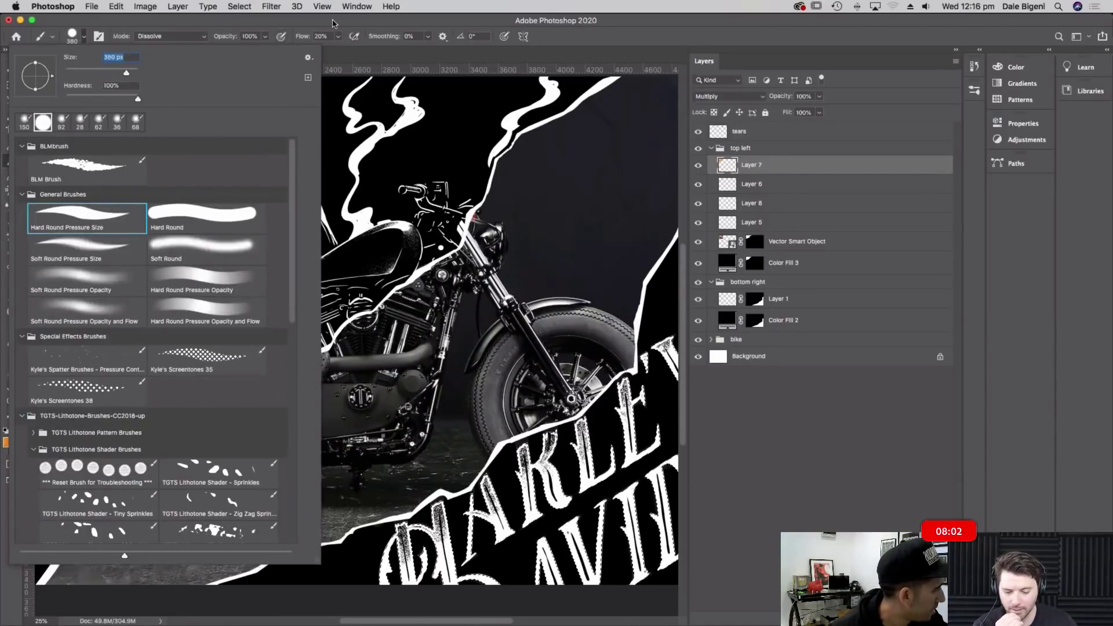
pyautogui.click(331, 23)
# Paint the Harley-Davidson lettering orange on Layer 7 and clear any selection
pyautogui.hscroll(5, 614, 469)
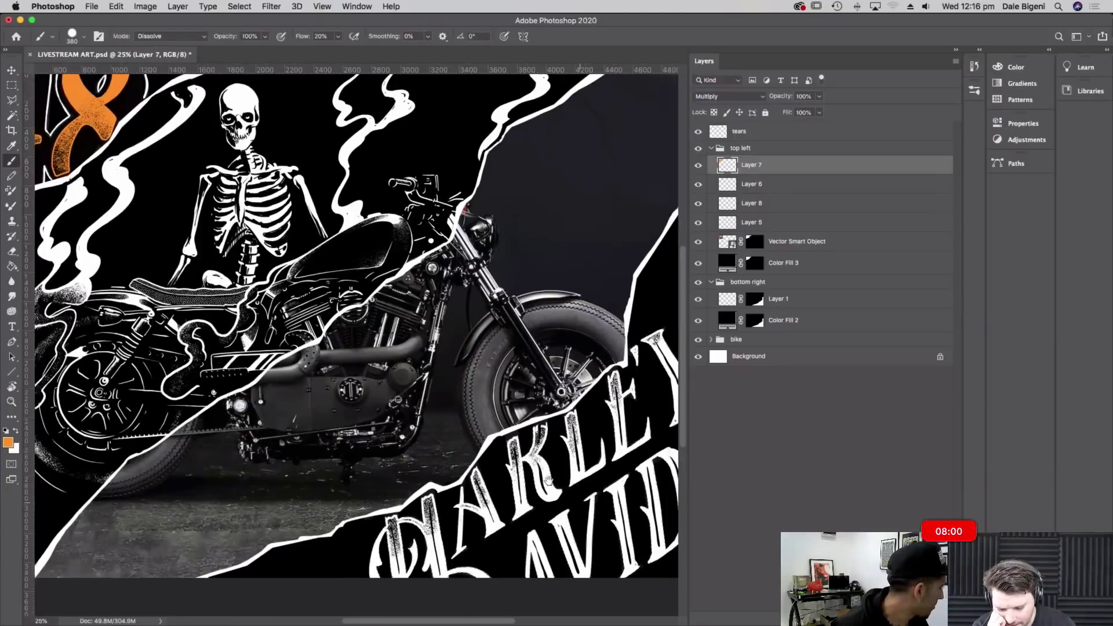
pyautogui.moveTo(613, 469)
pyautogui.mouseDown()
pyautogui.moveTo(516, 578)
pyautogui.moveTo(637, 506)
pyautogui.moveTo(501, 570)
pyautogui.moveTo(635, 483)
pyautogui.moveTo(475, 552)
pyautogui.moveTo(523, 502)
pyautogui.moveTo(463, 531)
pyautogui.moveTo(466, 491)
pyautogui.moveTo(625, 373)
pyautogui.moveTo(543, 406)
pyautogui.moveTo(561, 362)
pyautogui.moveTo(594, 339)
pyautogui.moveTo(598, 310)
pyautogui.moveTo(585, 336)
pyautogui.moveTo(625, 301)
pyautogui.moveTo(597, 429)
pyautogui.moveTo(505, 420)
pyautogui.moveTo(519, 404)
pyautogui.moveTo(456, 431)
pyautogui.moveTo(464, 478)
pyautogui.moveTo(410, 498)
pyautogui.moveTo(420, 475)
pyautogui.moveTo(410, 482)
pyautogui.moveTo(394, 535)
pyautogui.moveTo(405, 550)
pyautogui.moveTo(368, 568)
pyautogui.moveTo(328, 563)
pyautogui.moveTo(320, 547)
pyautogui.moveTo(338, 513)
pyautogui.moveTo(325, 518)
pyautogui.moveTo(364, 502)
pyautogui.moveTo(372, 484)
pyautogui.moveTo(374, 522)
pyautogui.mouseUp()
pyautogui.press('super+d')
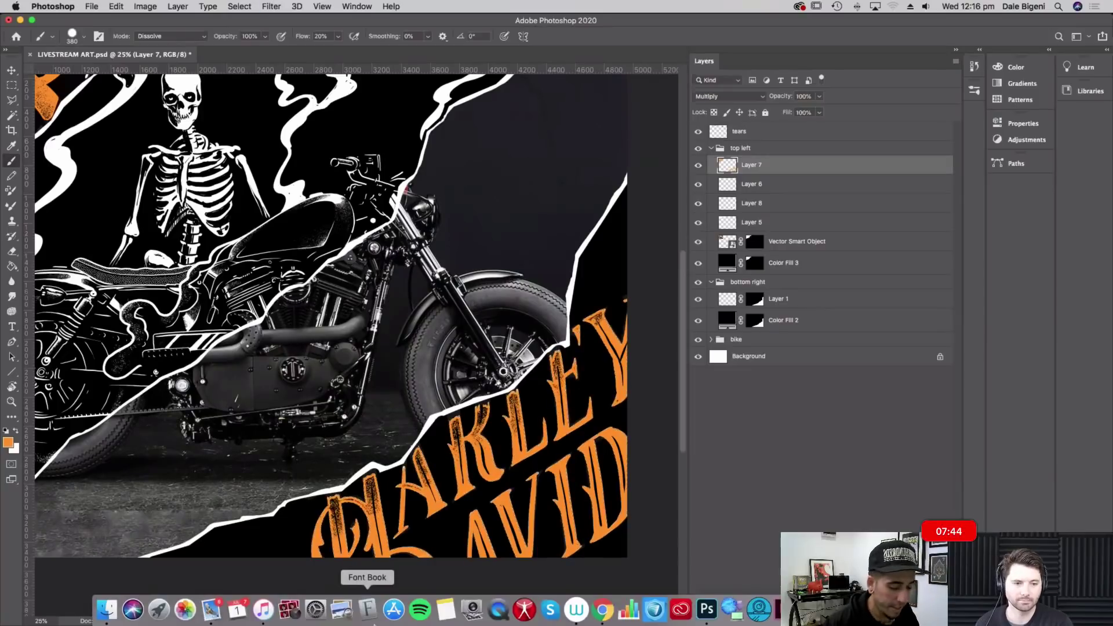
# Add a new layer above Layer 7 and prepare a white brush at 15 px
pyautogui.click(16, 429)
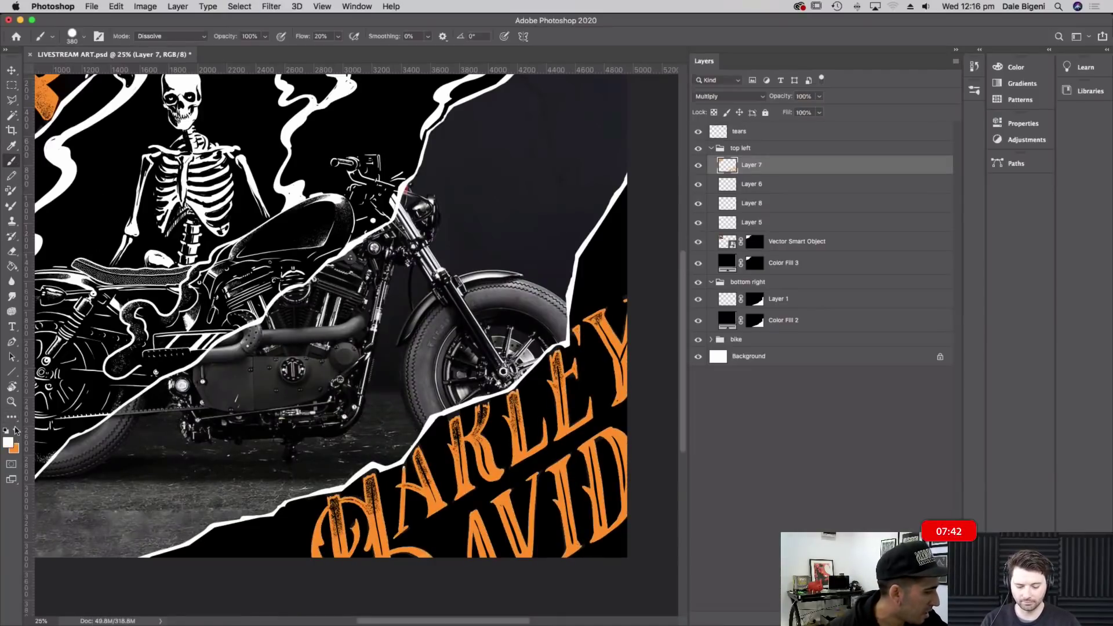
pyautogui.click(9, 442)
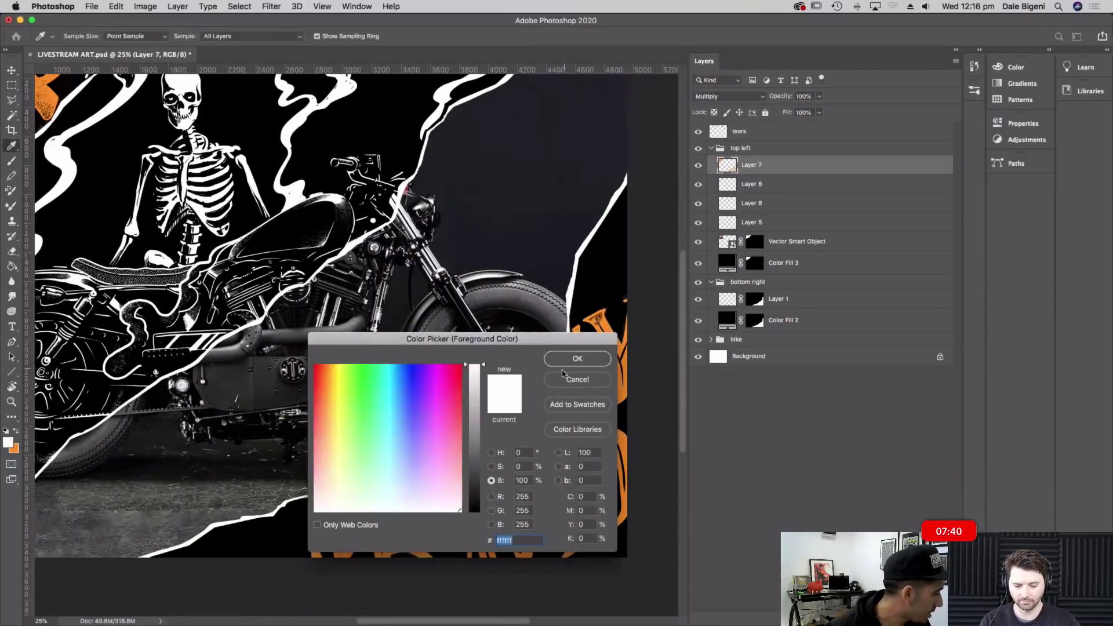
pyautogui.click(580, 359)
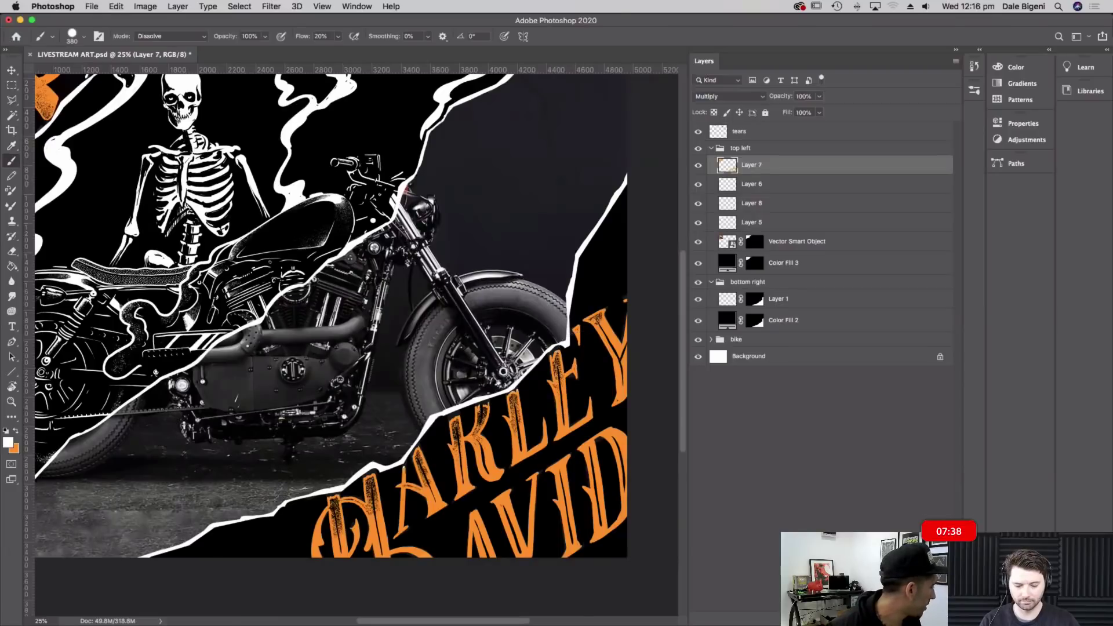
pyautogui.press('super+alt+shift+n')
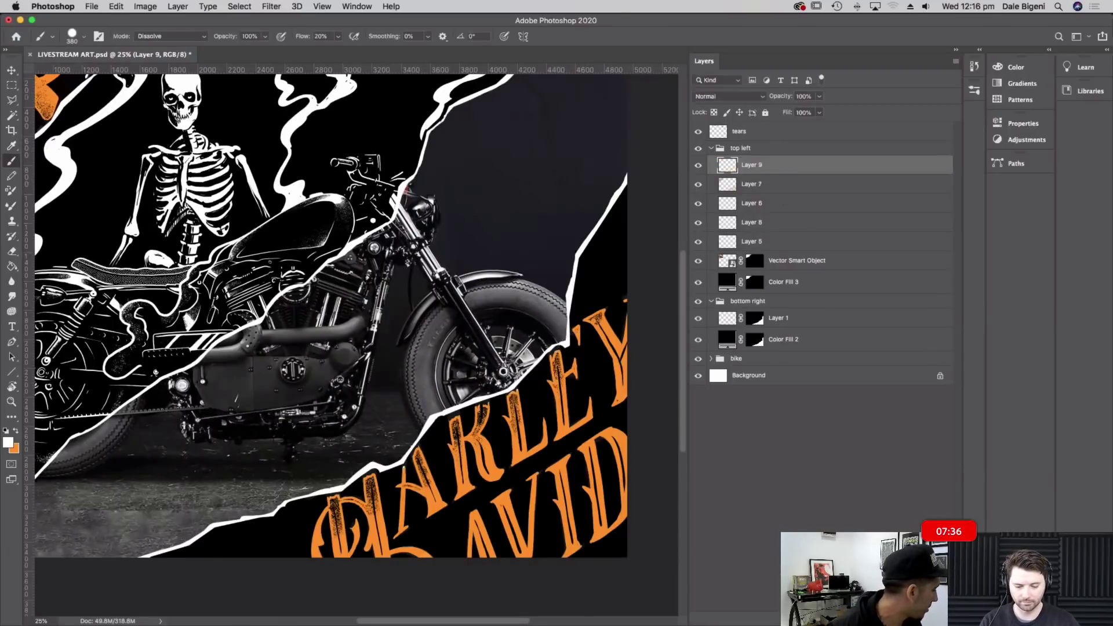
pyautogui.click(79, 42)
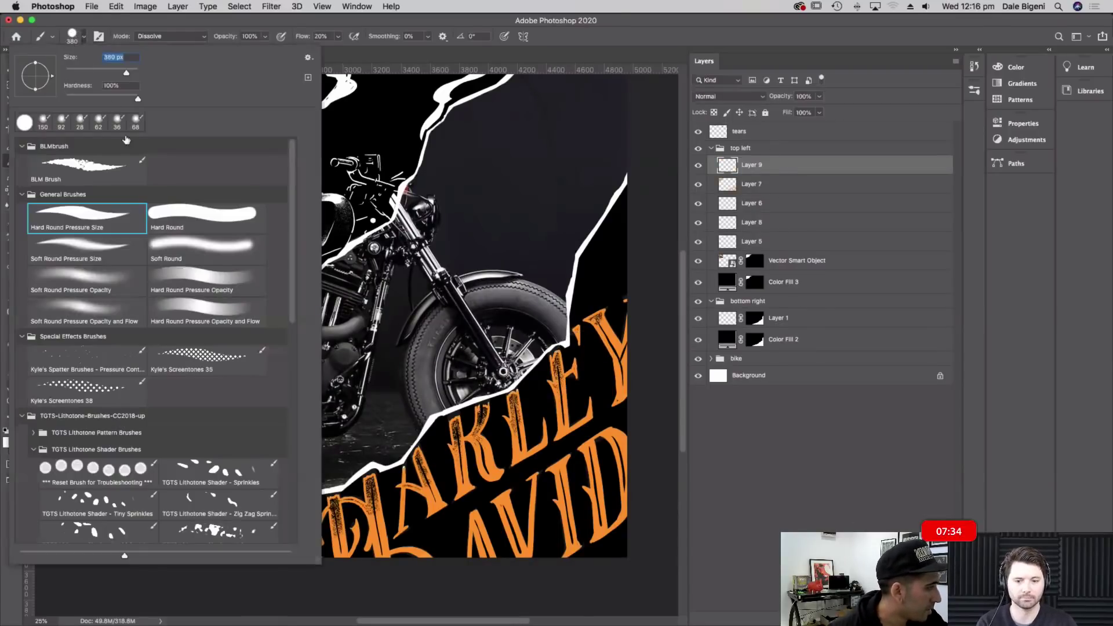
pyautogui.moveTo(84, 72); pyautogui.dragTo(70, 73)
pyautogui.click(86, 32)
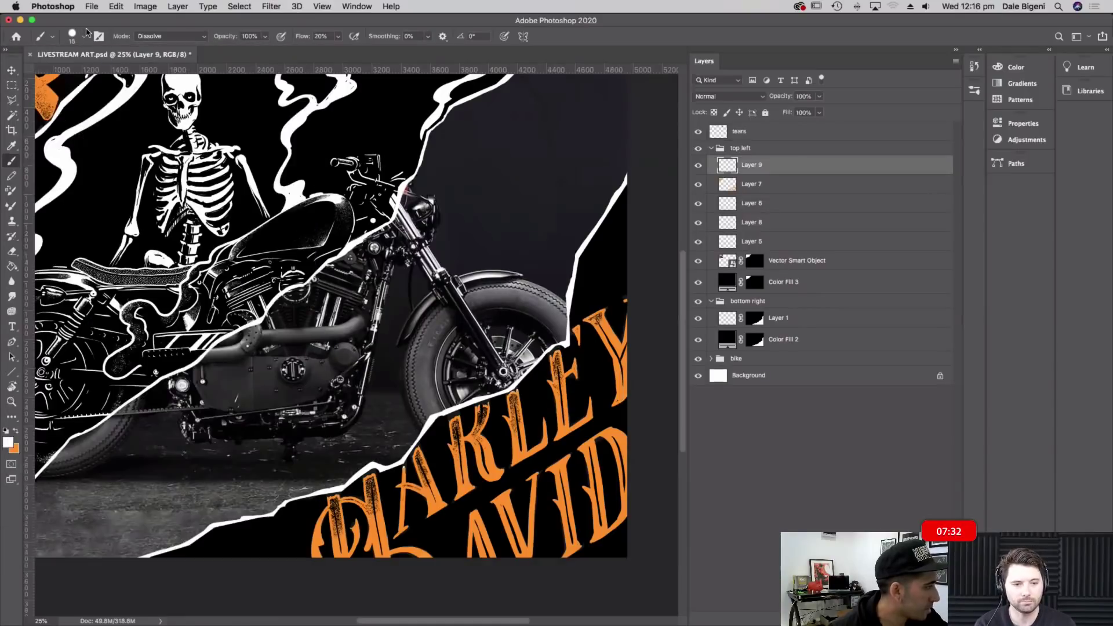
# Draw thin white accent lines beside the strokes of the H, A and K in HARLEY on Layer 9
pyautogui.scroll(3, 408, 504)
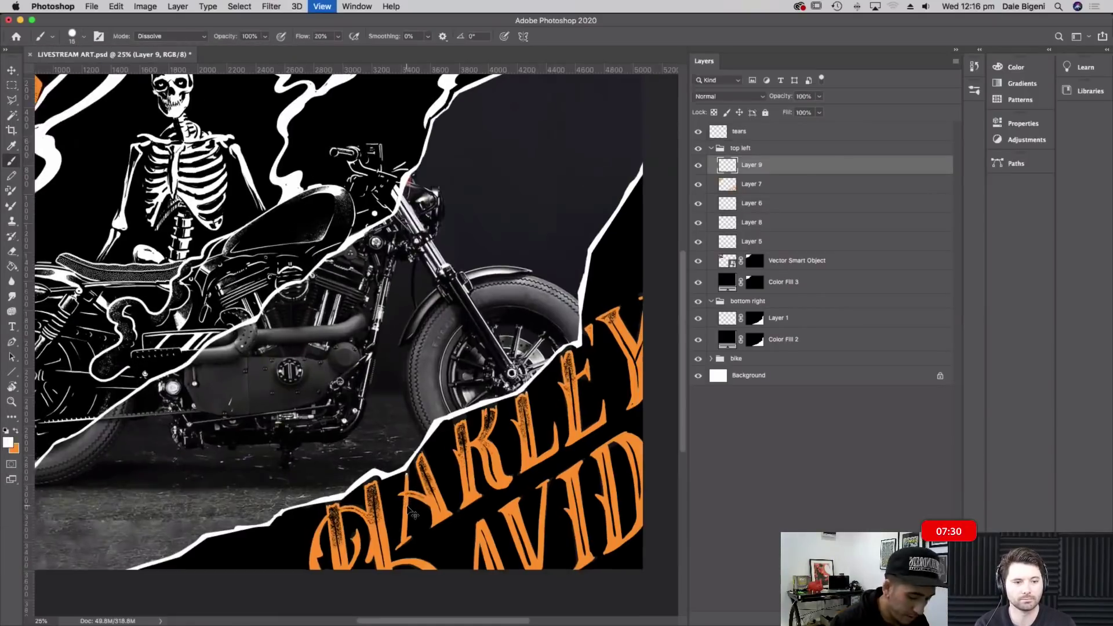
pyautogui.moveTo(504, 394); pyautogui.dragTo(496, 290)
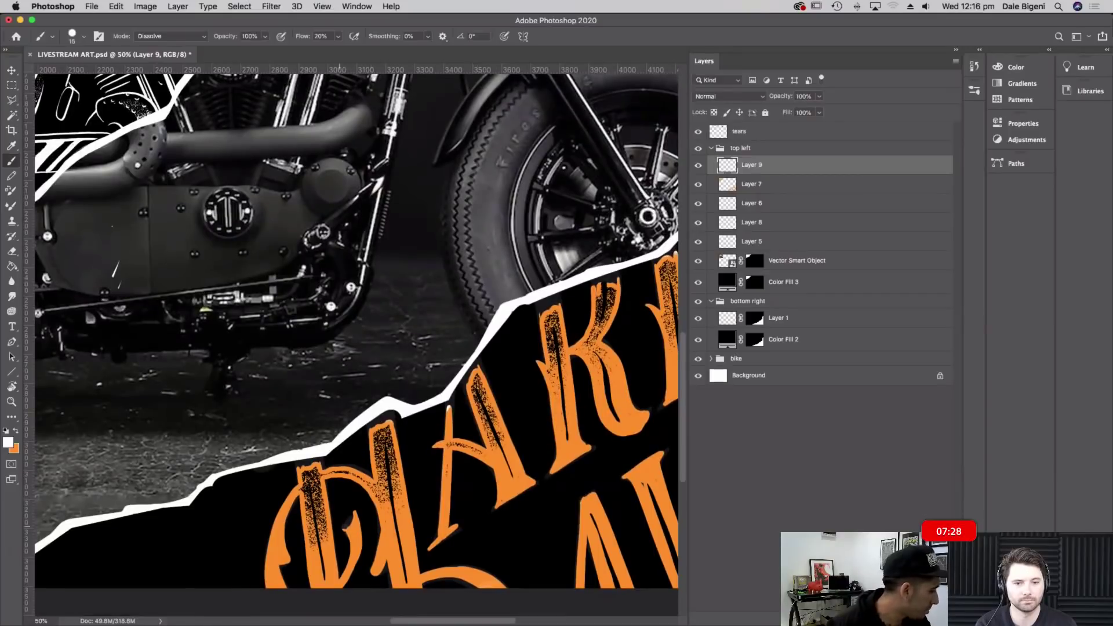
pyautogui.moveTo(294, 508); pyautogui.dragTo(309, 577)
pyautogui.moveTo(334, 482)
pyautogui.mouseDown()
pyautogui.moveTo(368, 506)
pyautogui.moveTo(360, 578)
pyautogui.mouseUp()
pyautogui.moveTo(436, 474); pyautogui.dragTo(434, 534)
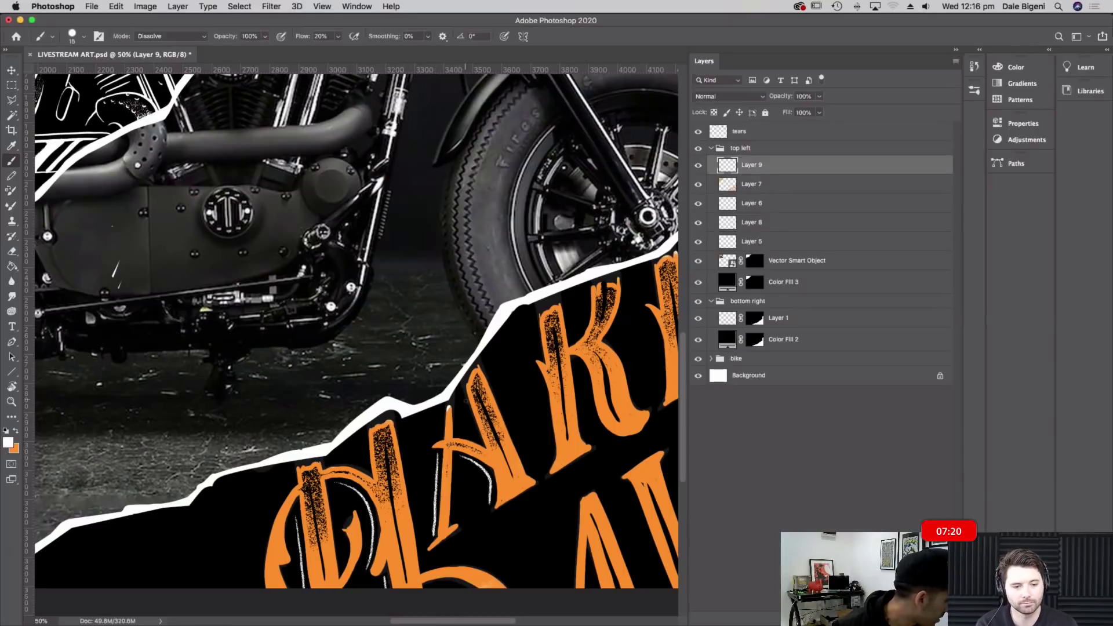
pyautogui.moveTo(529, 413); pyautogui.dragTo(473, 403)
pyautogui.moveTo(465, 362); pyautogui.dragTo(487, 455)
pyautogui.moveTo(469, 316); pyautogui.dragTo(474, 352)
pyautogui.moveTo(523, 298); pyautogui.dragTo(512, 334)
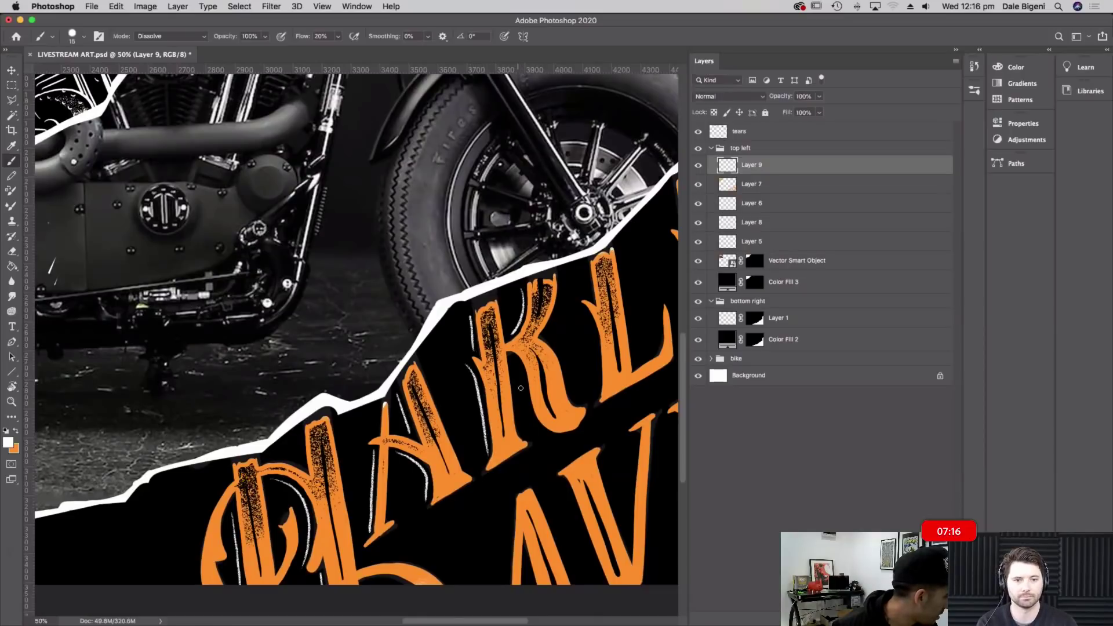
# Continue the thin white accent lines along the K's leg and beside the L, E and Y of HARLEY
pyautogui.moveTo(520, 381)
pyautogui.mouseDown()
pyautogui.moveTo(525, 406)
pyautogui.moveTo(553, 440)
pyautogui.mouseUp()
pyautogui.moveTo(583, 311); pyautogui.dragTo(596, 402)
pyautogui.moveTo(584, 260); pyautogui.dragTo(591, 298)
pyautogui.moveTo(657, 312)
pyautogui.mouseDown()
pyautogui.moveTo(656, 354)
pyautogui.moveTo(549, 383)
pyautogui.mouseUp()
pyautogui.moveTo(555, 315); pyautogui.dragTo(572, 423)
pyautogui.moveTo(551, 259); pyautogui.dragTo(560, 302)
pyautogui.moveTo(607, 261); pyautogui.dragTo(595, 284)
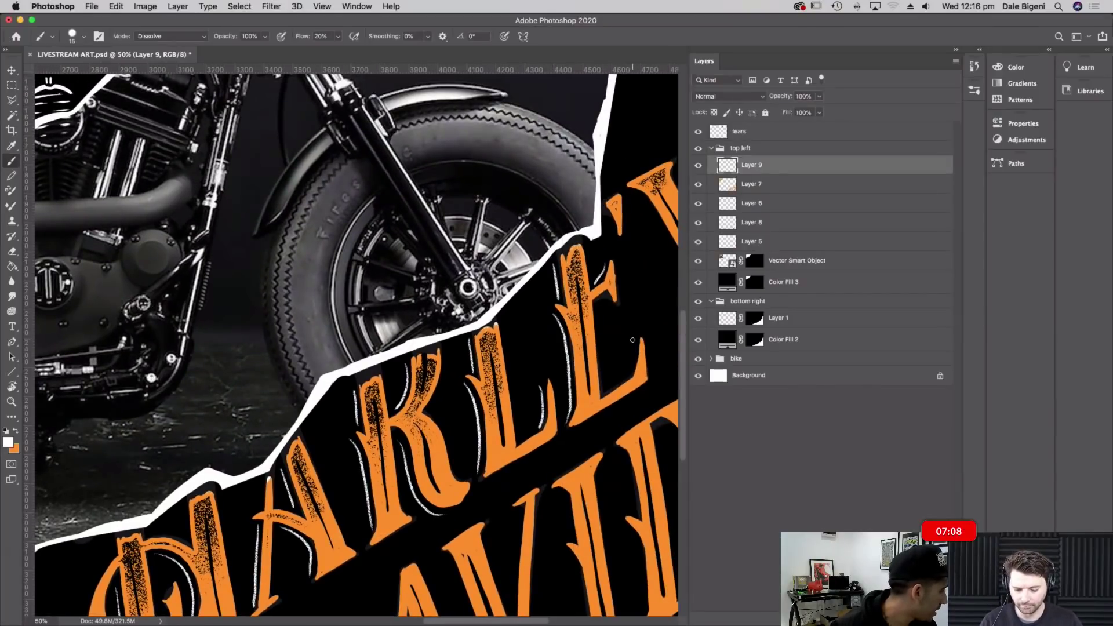
pyautogui.moveTo(584, 358); pyautogui.dragTo(522, 387)
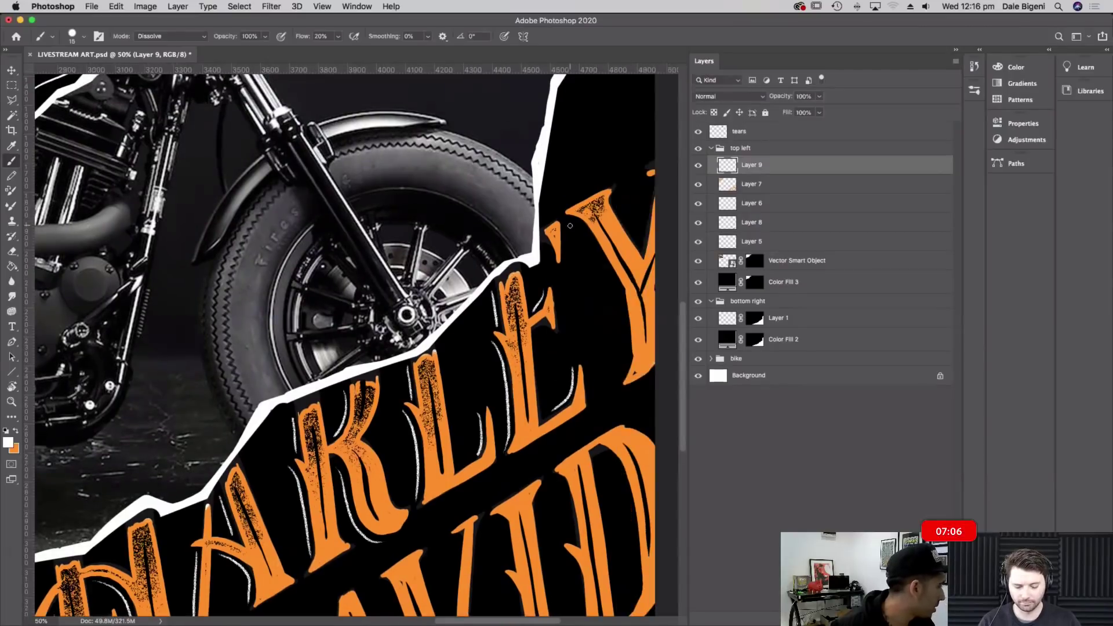
pyautogui.moveTo(569, 224)
pyautogui.mouseDown()
pyautogui.moveTo(613, 286)
pyautogui.moveTo(624, 365)
pyautogui.mouseUp()
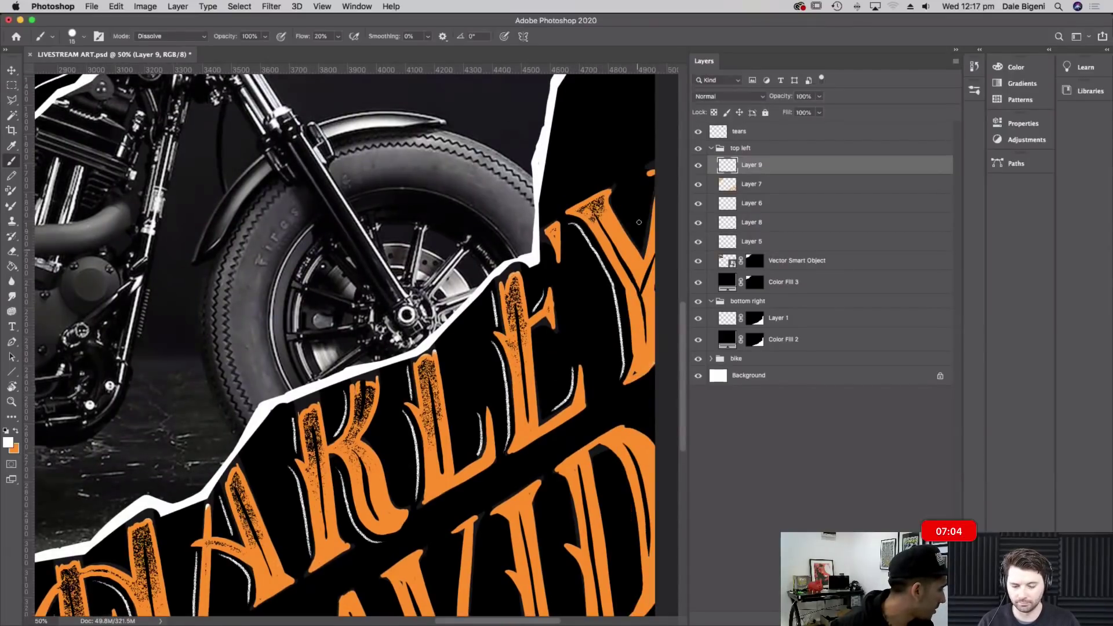
# Draw matching thin white accent lines beside the A, V, I and D of the second lettering row
pyautogui.scroll(-5, 579, 232)
pyautogui.hscroll(-2, 408, 376)
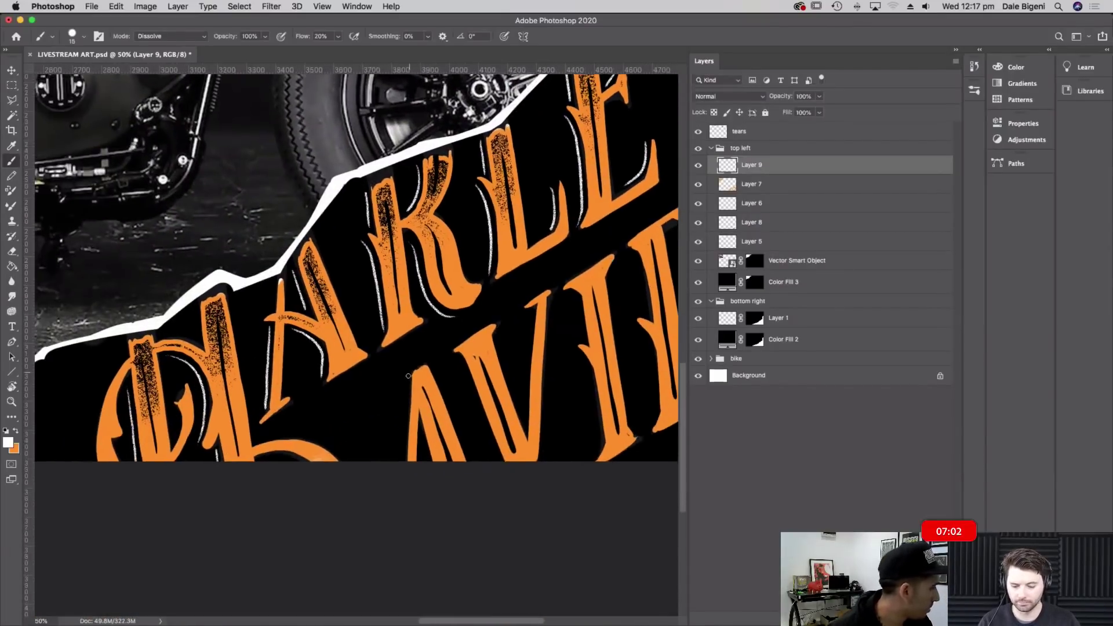
pyautogui.moveTo(405, 379); pyautogui.dragTo(397, 462)
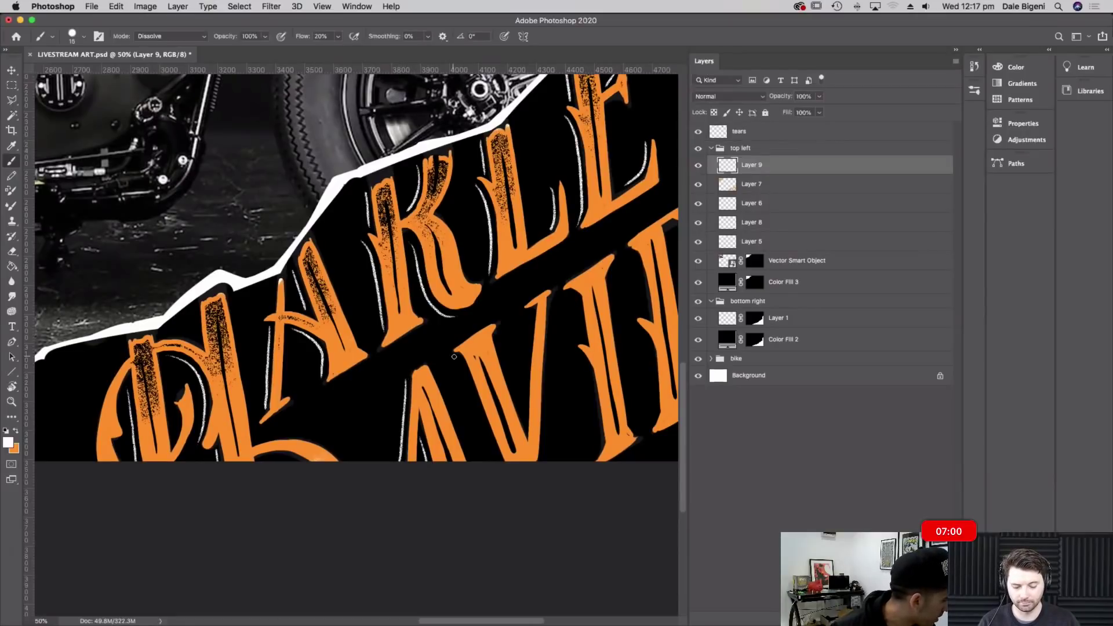
pyautogui.moveTo(451, 359); pyautogui.dragTo(495, 461)
pyautogui.moveTo(523, 321); pyautogui.dragTo(522, 418)
pyautogui.moveTo(577, 294); pyautogui.dragTo(594, 439)
pyautogui.hscroll(5, 594, 439)
pyautogui.scroll(2, 594, 440)
pyautogui.moveTo(538, 290)
pyautogui.mouseDown()
pyautogui.moveTo(562, 421)
pyautogui.moveTo(553, 464)
pyautogui.mouseUp()
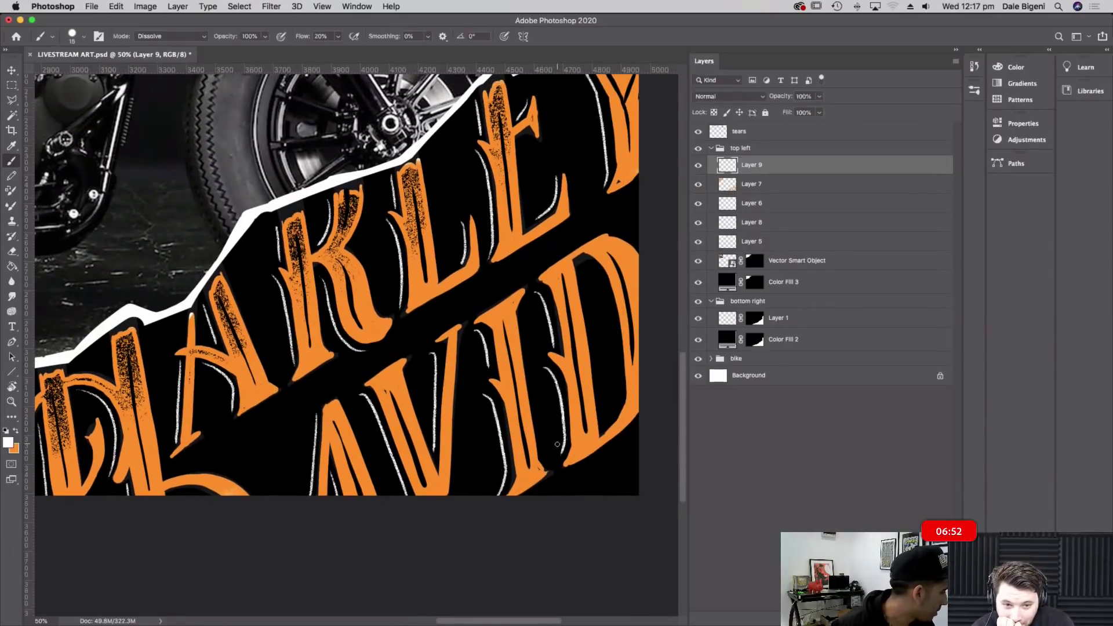
pyautogui.moveTo(592, 266); pyautogui.dragTo(616, 412)
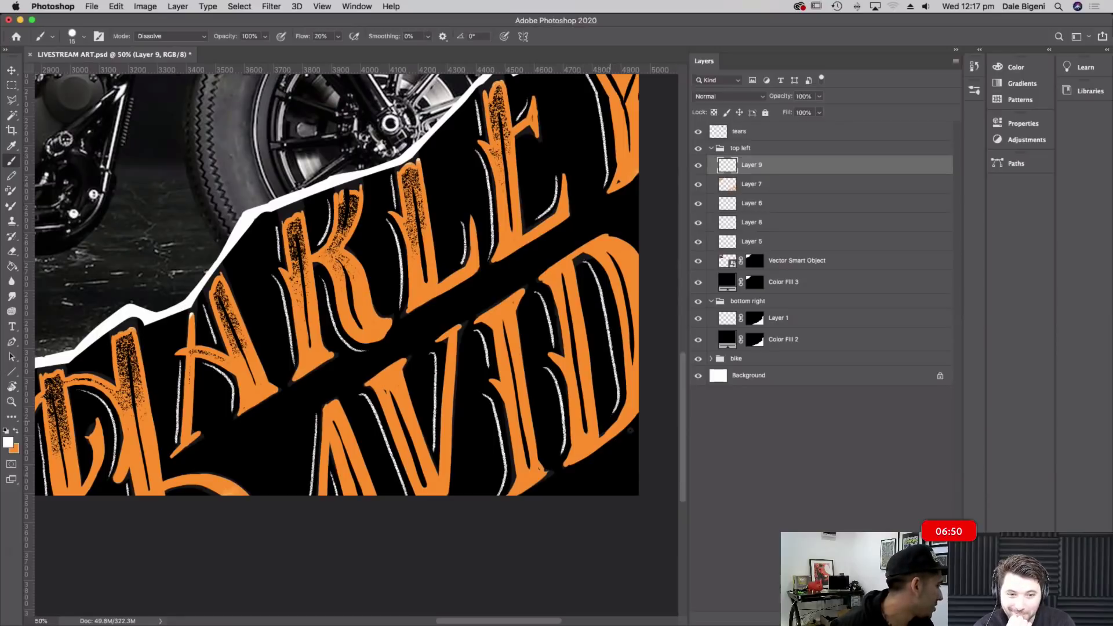
# Examine the whole artwork and the orange lettering with its white accents at different magnifications
pyautogui.press('super+minus')
pyautogui.press('super+minus')
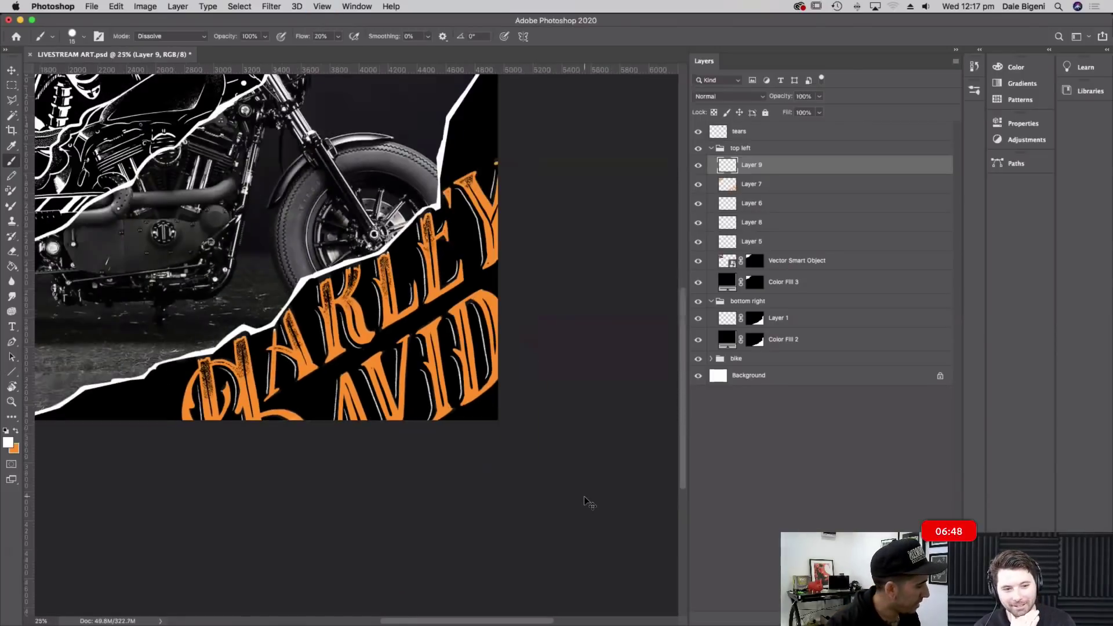
pyautogui.press('super+minus')
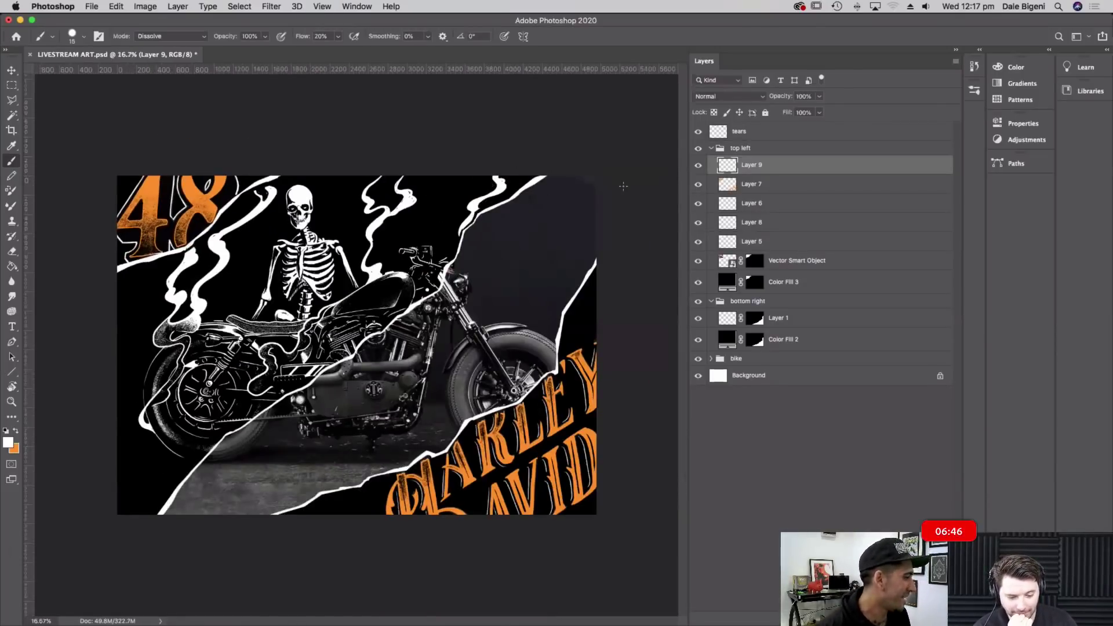
pyautogui.press('super+plus')
pyautogui.hscroll(2, 523, 347)
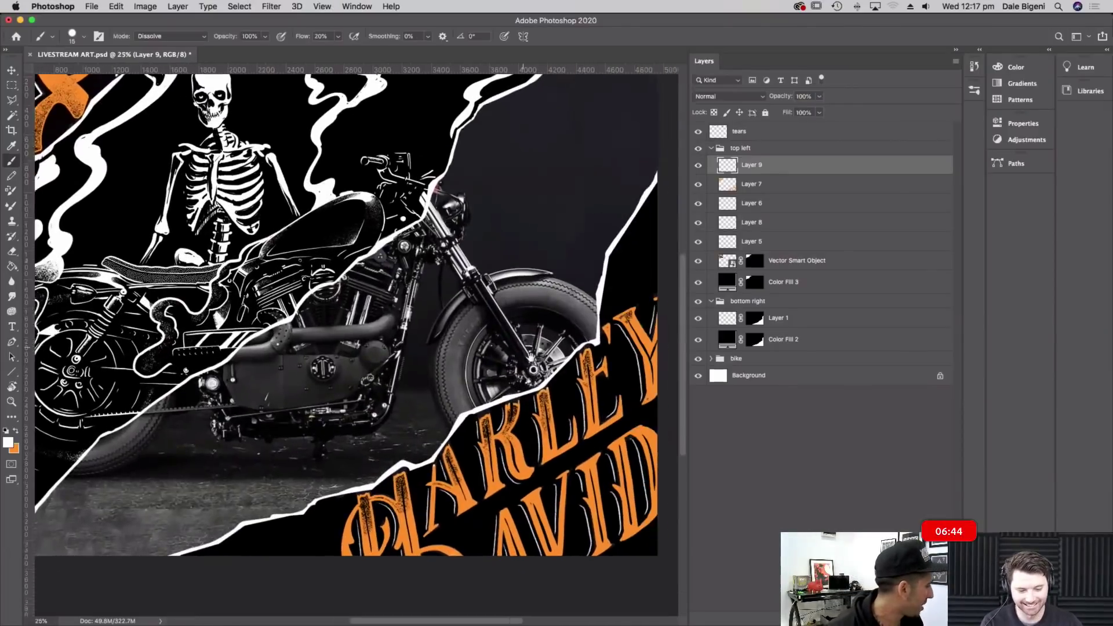
pyautogui.hscroll(2, 533, 362)
pyautogui.press('super+minus')
pyautogui.press('super+minus')
pyautogui.press('super+minus')
pyautogui.press('super+plus')
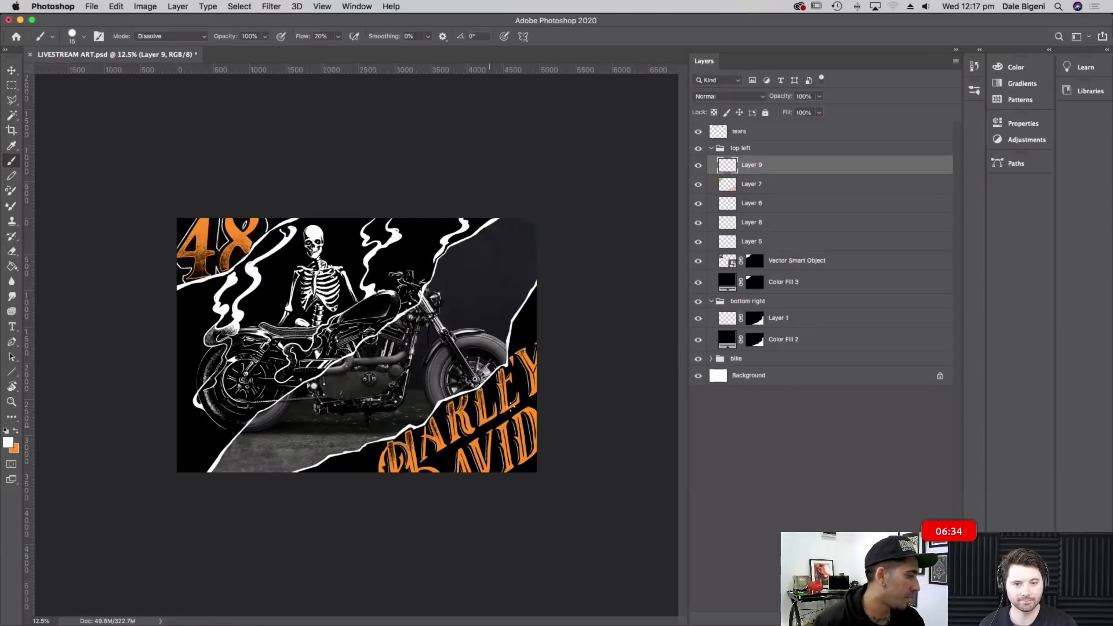
pyautogui.press('super+equal')
pyautogui.press('super+equal')
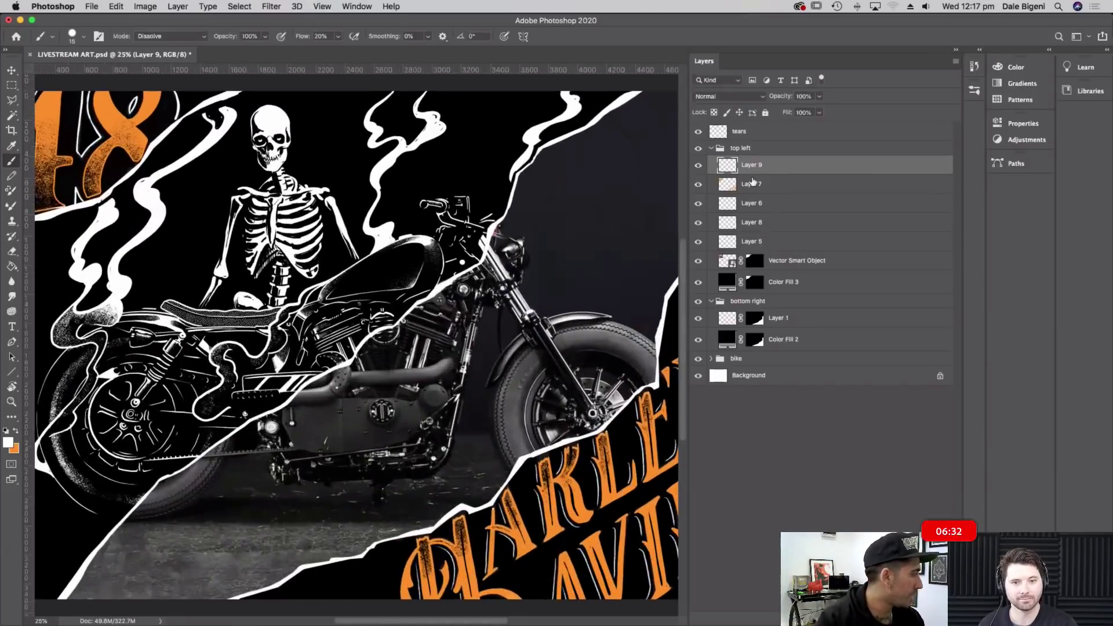
pyautogui.scroll(2, 400, 313)
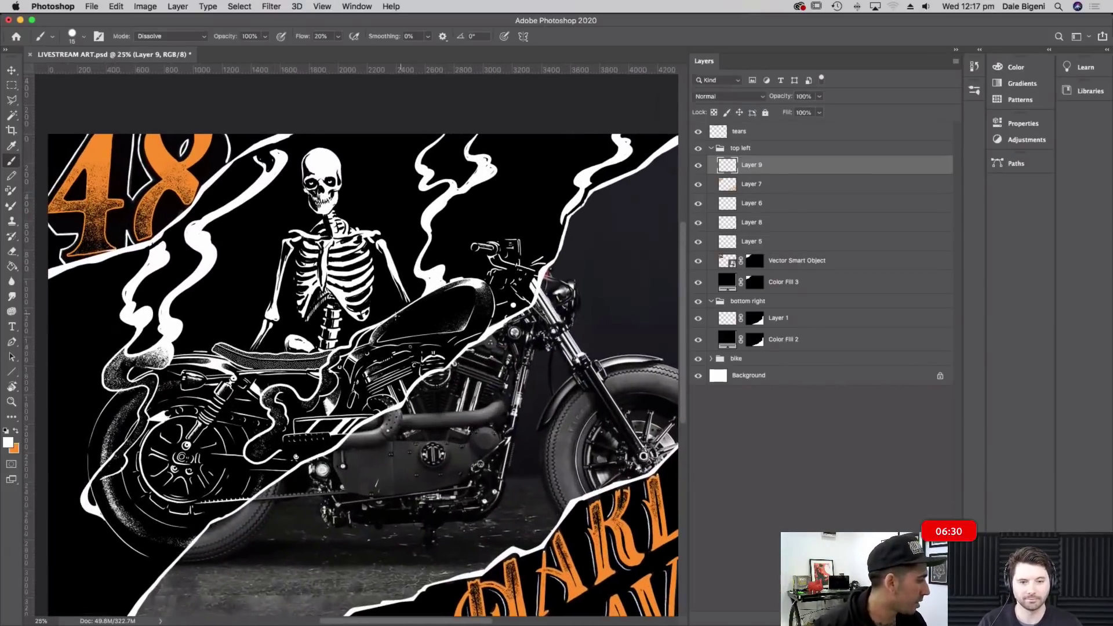
# Switch the painting color to orange and add a new layer above Layer 9 in Multiply blend mode
pyautogui.press('x')
pyautogui.moveTo(392, 317); pyautogui.dragTo(468, 277)
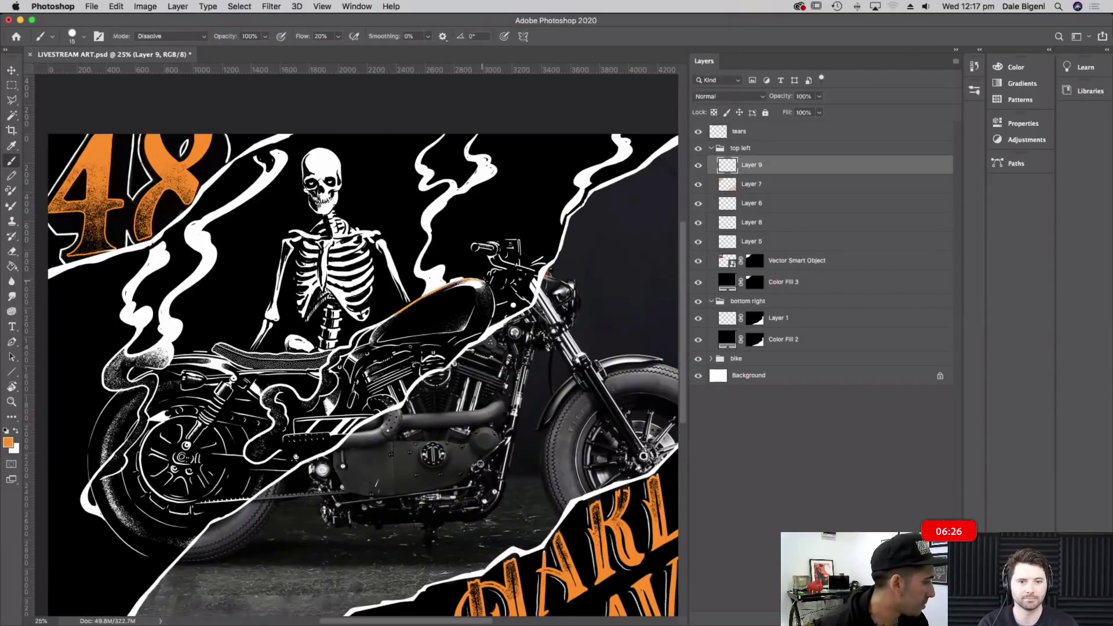
pyautogui.press('super+z')
pyautogui.press('super+shift+alt+n')
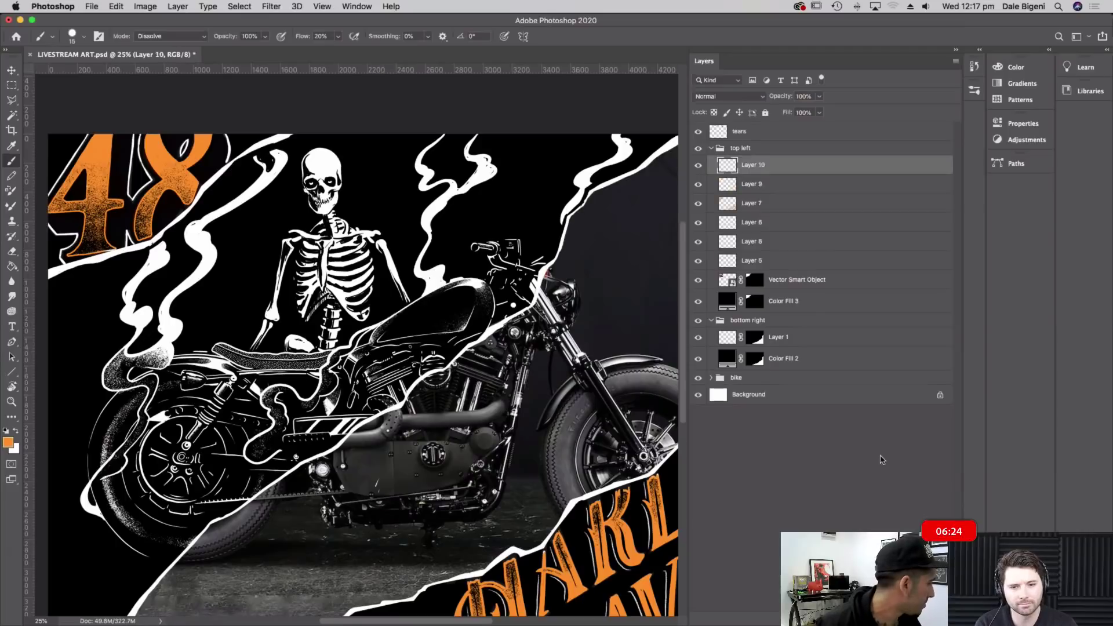
pyautogui.click(744, 96)
pyautogui.click(730, 128)
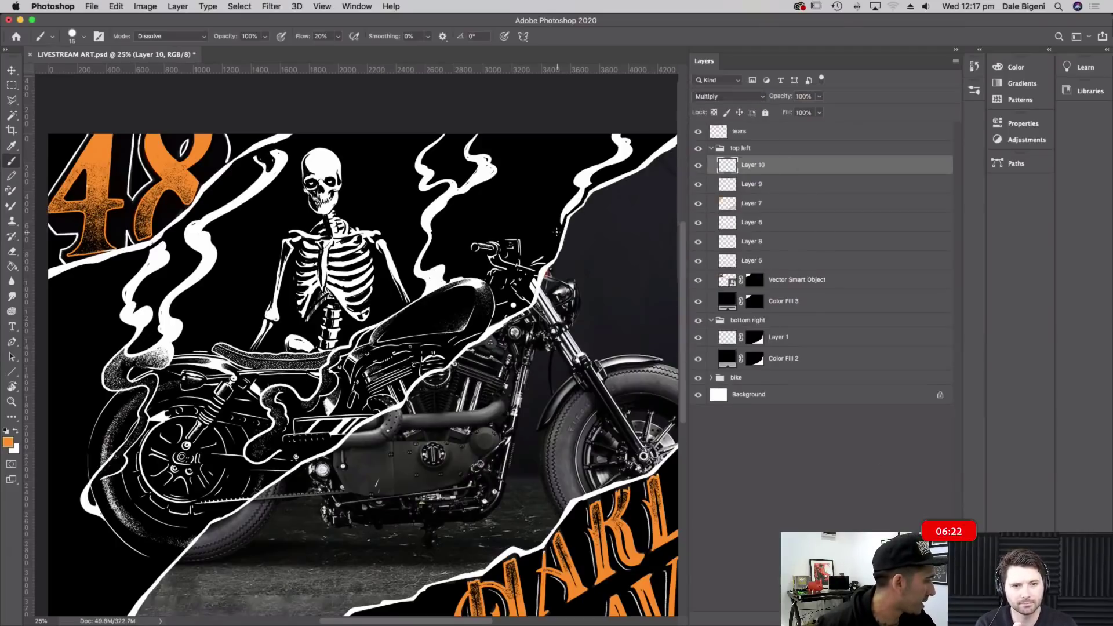
# Paint orange accents on the illustrated bike's handlebar, along the fuel tank's upper edge and along the seat
pyautogui.moveTo(474, 247); pyautogui.dragTo(470, 246)
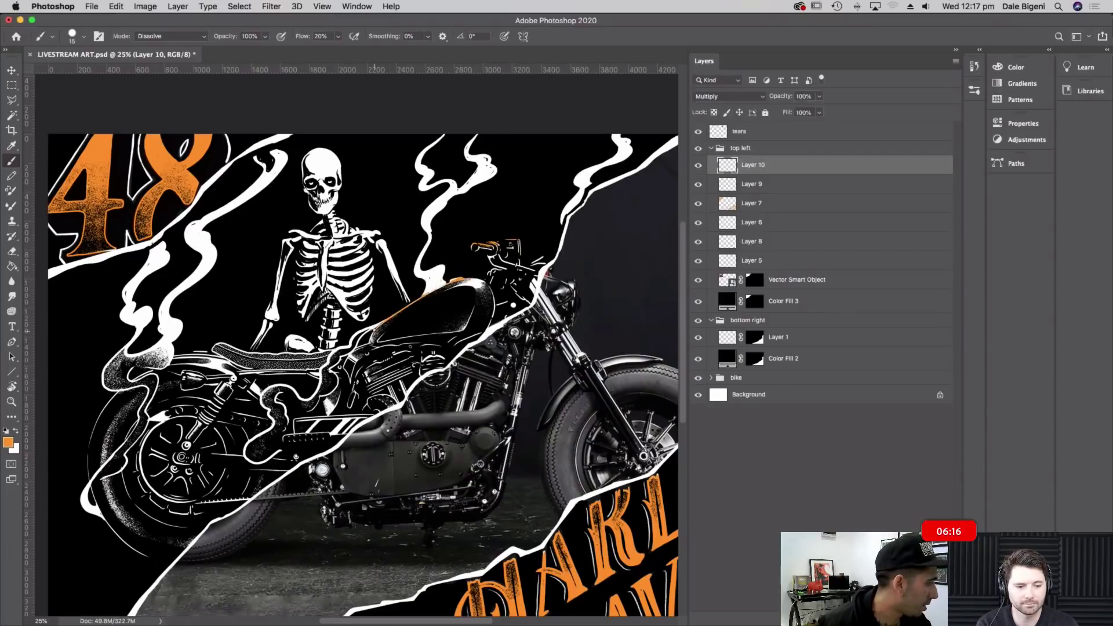
pyautogui.moveTo(475, 393)
pyautogui.mouseDown()
pyautogui.moveTo(505, 409)
pyautogui.moveTo(380, 365)
pyautogui.moveTo(442, 306)
pyautogui.mouseUp()
pyautogui.press('r')
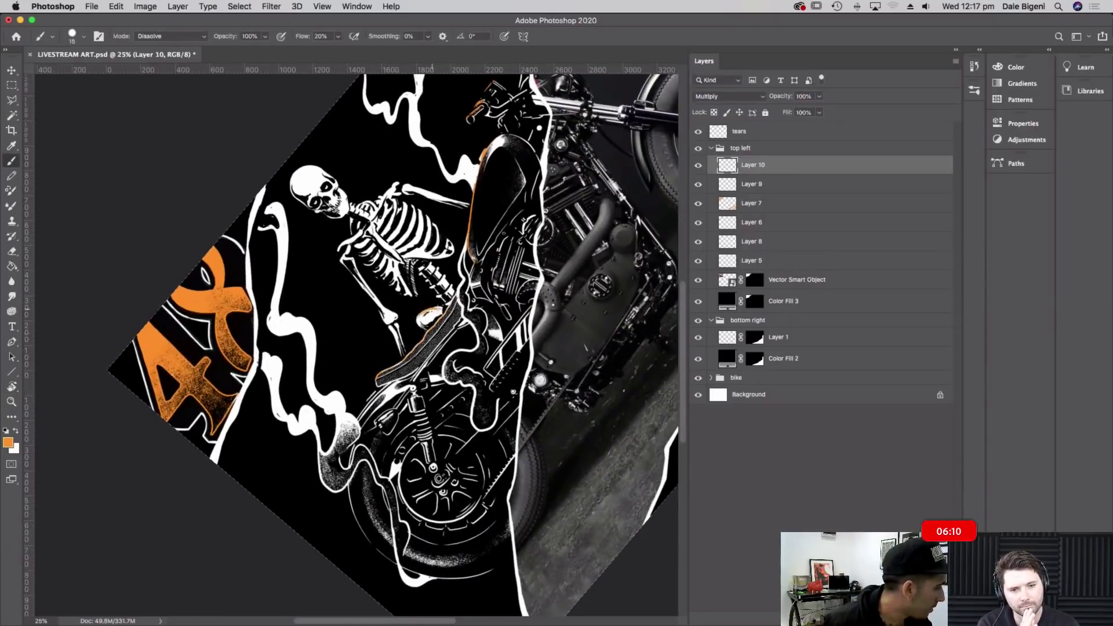
# Paint orange edge accents on the skeleton's skull, neck, shoulder, ribs, spine and the arm nearest the fuel tank
pyautogui.moveTo(442, 268)
pyautogui.mouseDown()
pyautogui.moveTo(365, 277)
pyautogui.moveTo(380, 231)
pyautogui.mouseUp()
pyautogui.press('r')
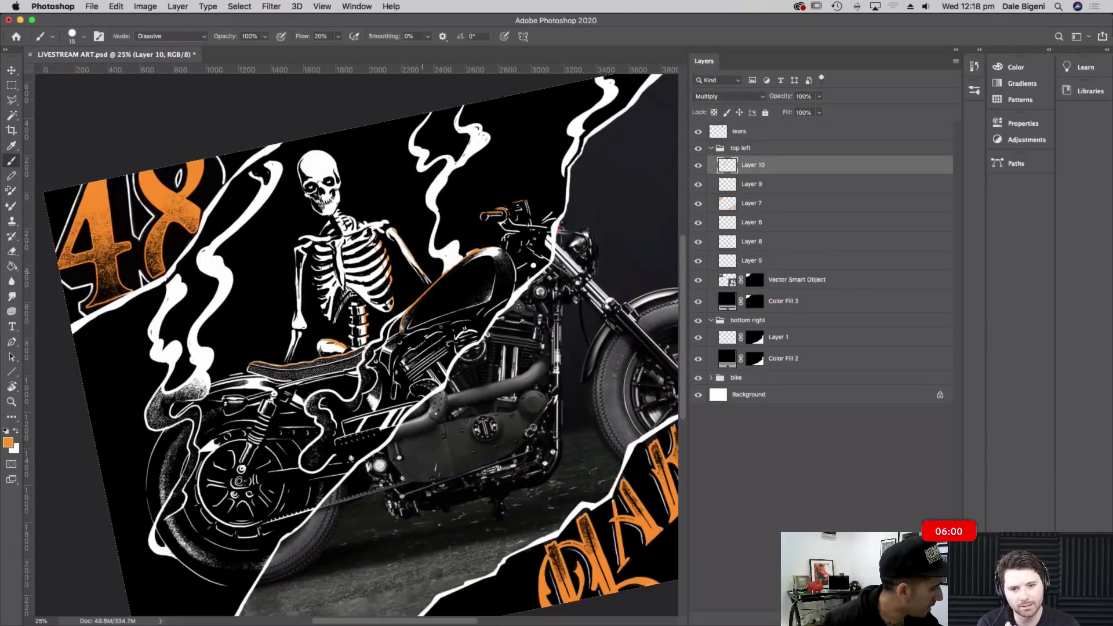
pyautogui.moveTo(380, 221); pyautogui.dragTo(384, 223)
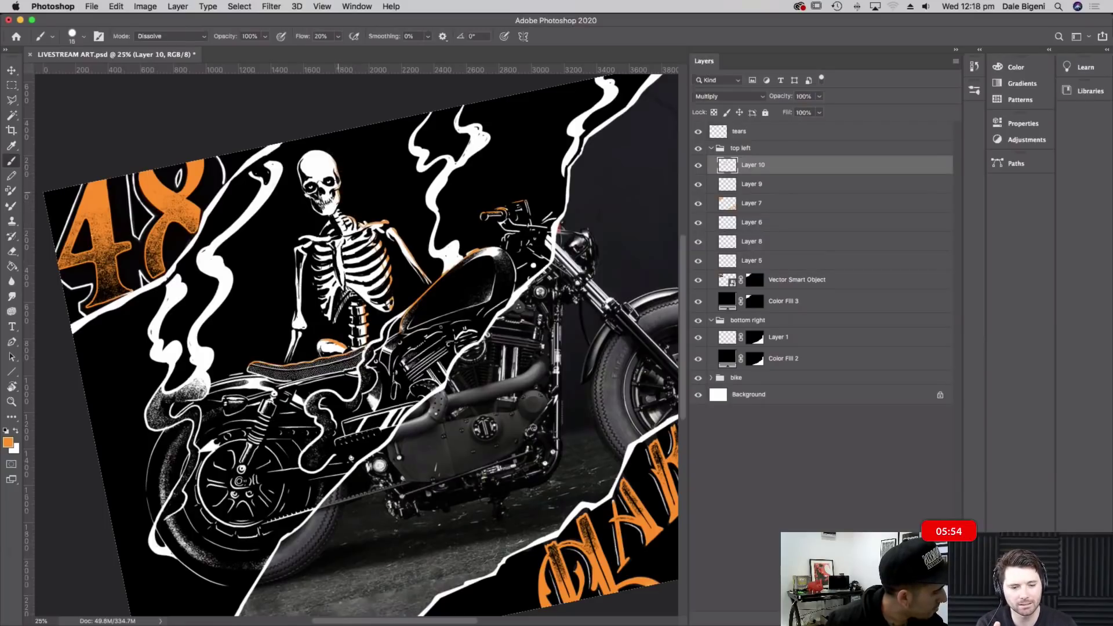
# Add orange accents to the skeleton's other arm, the illustrated engine details and the parts below the handlebar
pyautogui.hscroll(3, 434, 245)
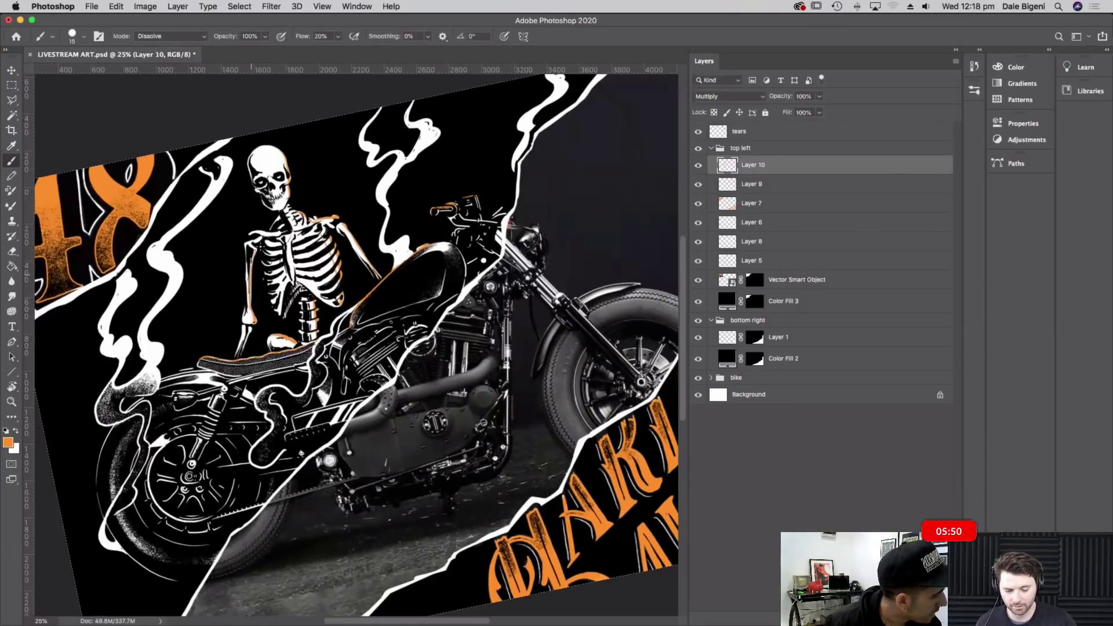
pyautogui.scroll(-3, 452, 364)
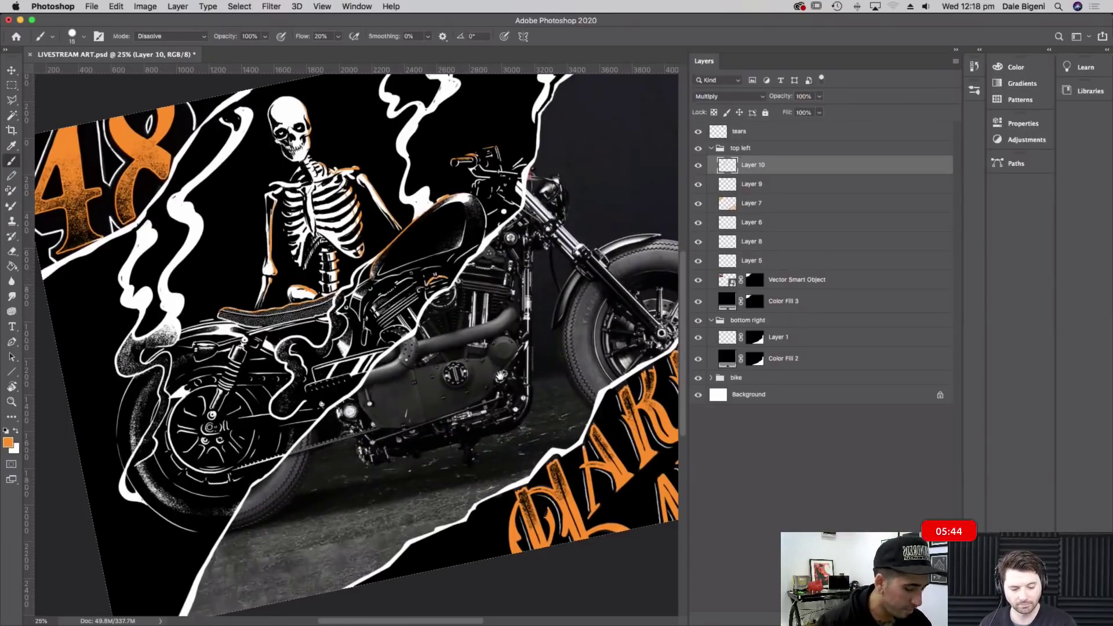
pyautogui.scroll(3, 452, 187)
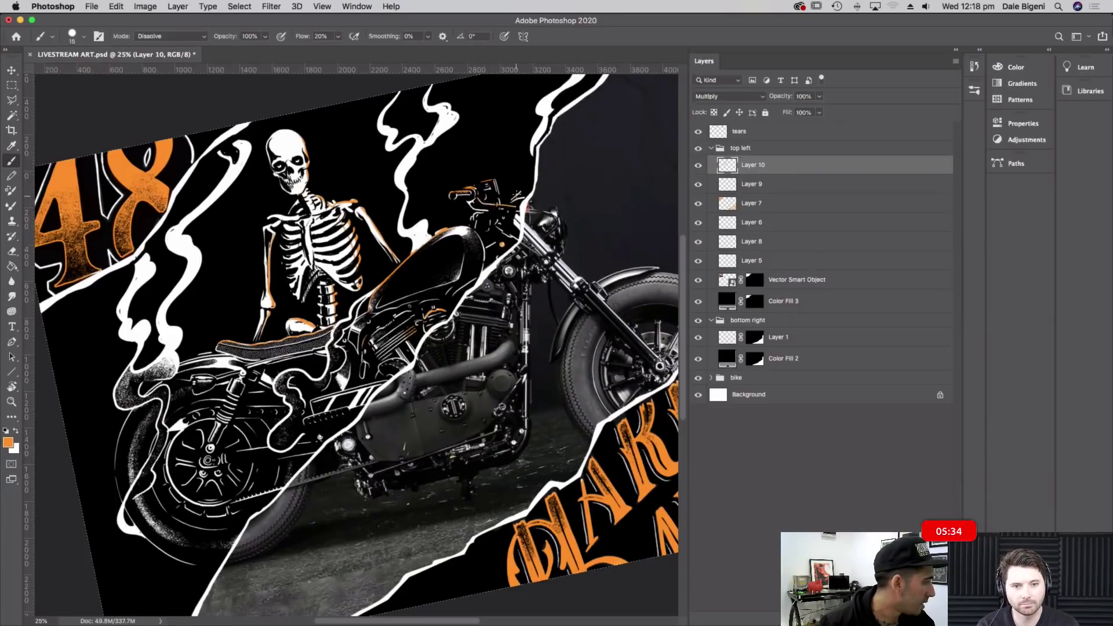
# Reset the canvas rotation and examine the whole artwork with its orange accents in full-screen view
pyautogui.press('super+minus')
pyautogui.press('Escape')
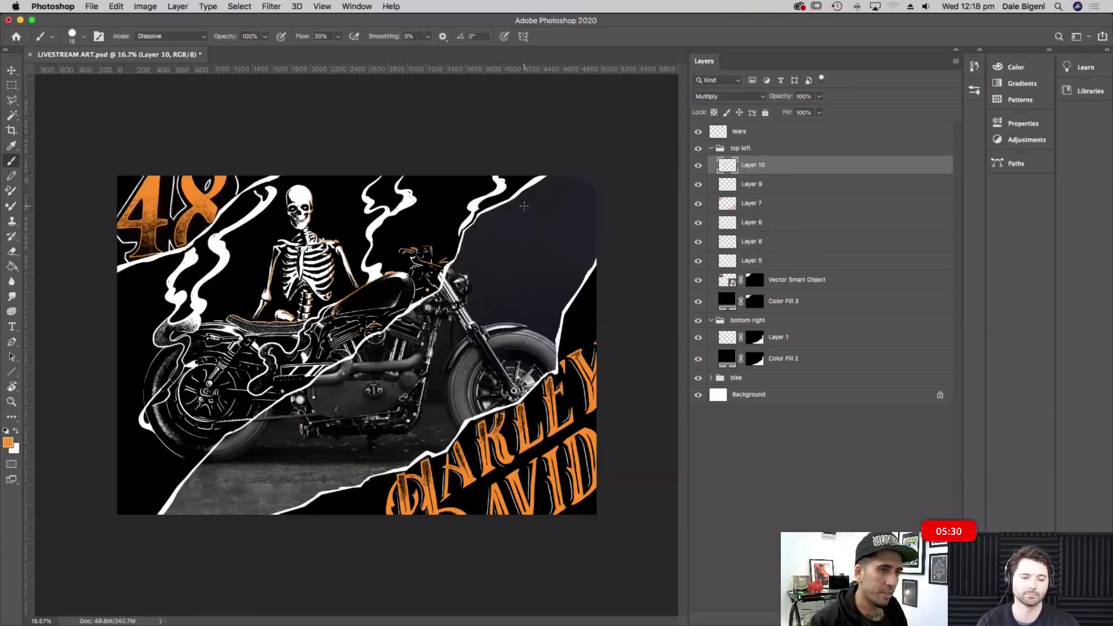
pyautogui.press('f')
pyautogui.press('Tab')
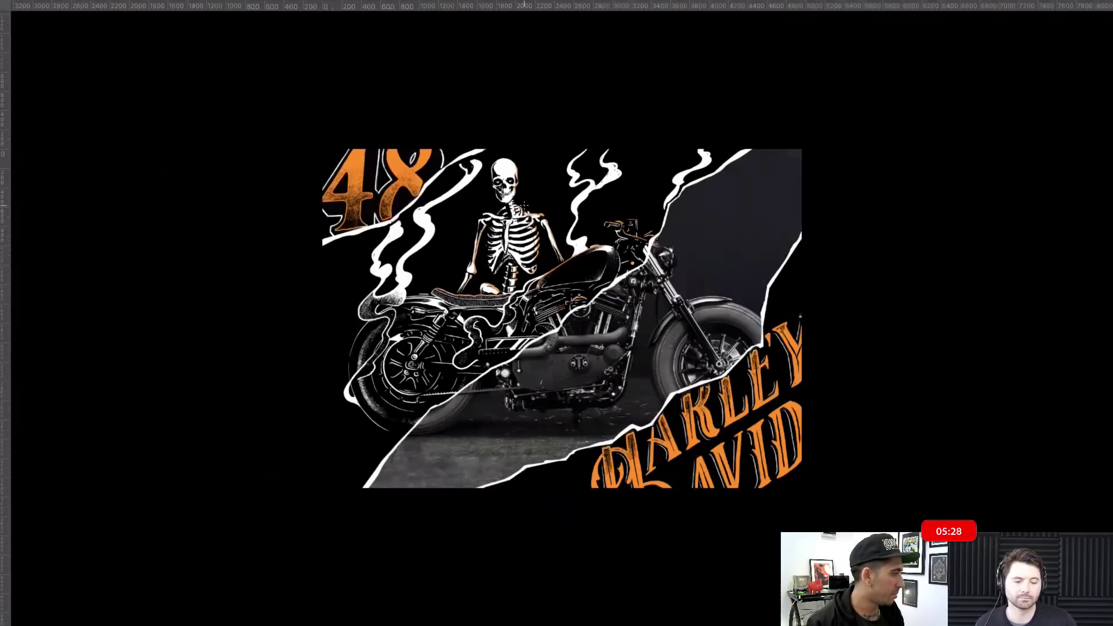
pyautogui.press('super+plus')
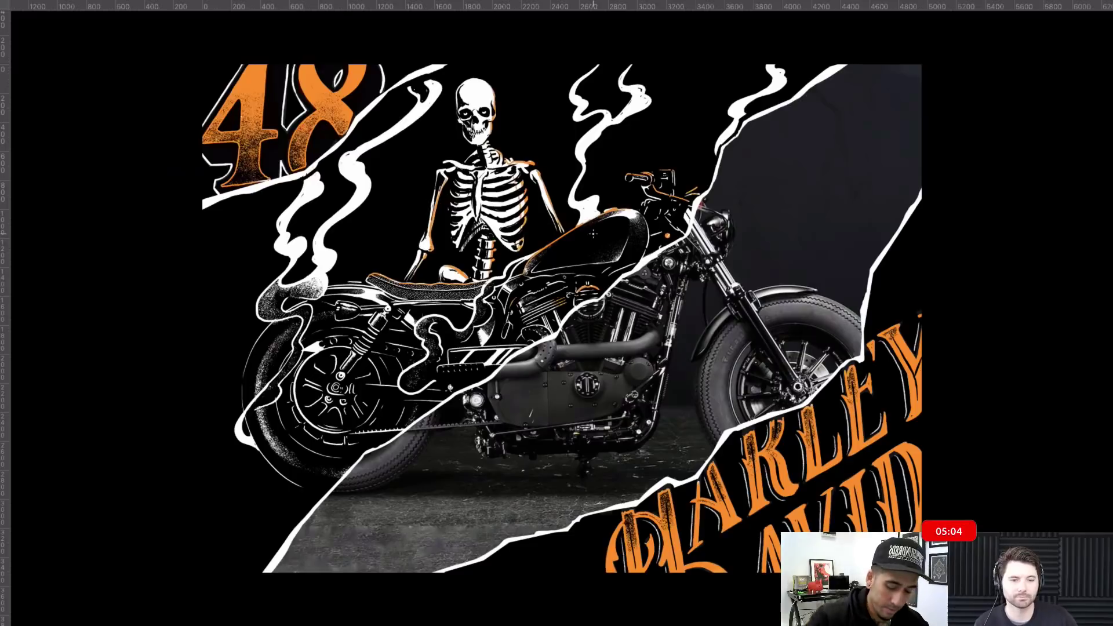
pyautogui.press('f')
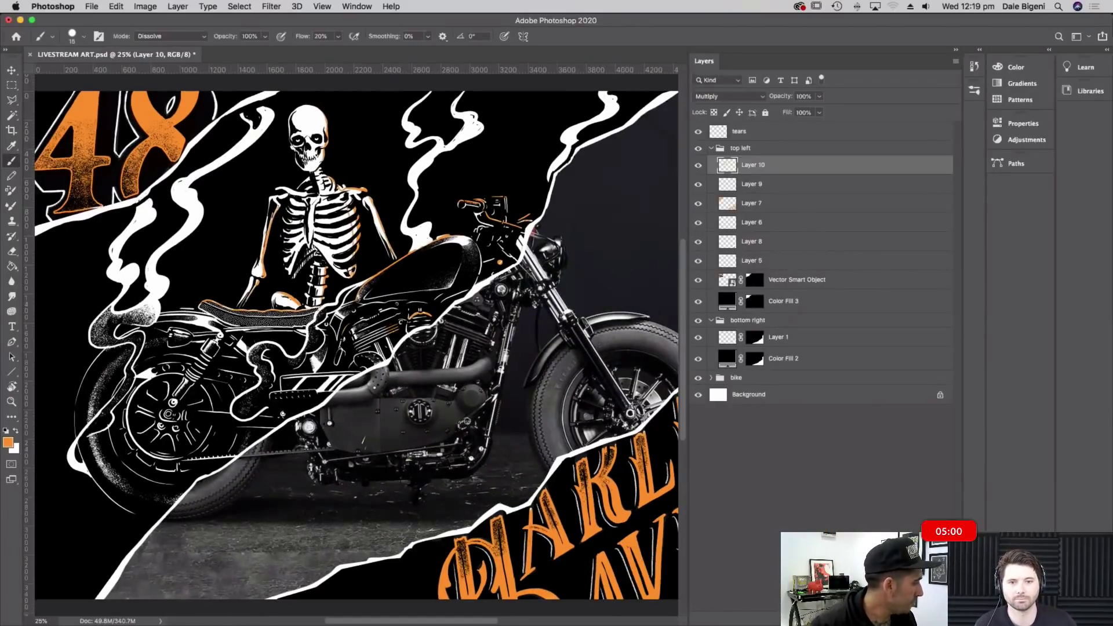
# Try a small white emblem on the fuel tank on a new layer, and undo it together with the layer
pyautogui.press('super+shift+alt+n')
pyautogui.press('x')
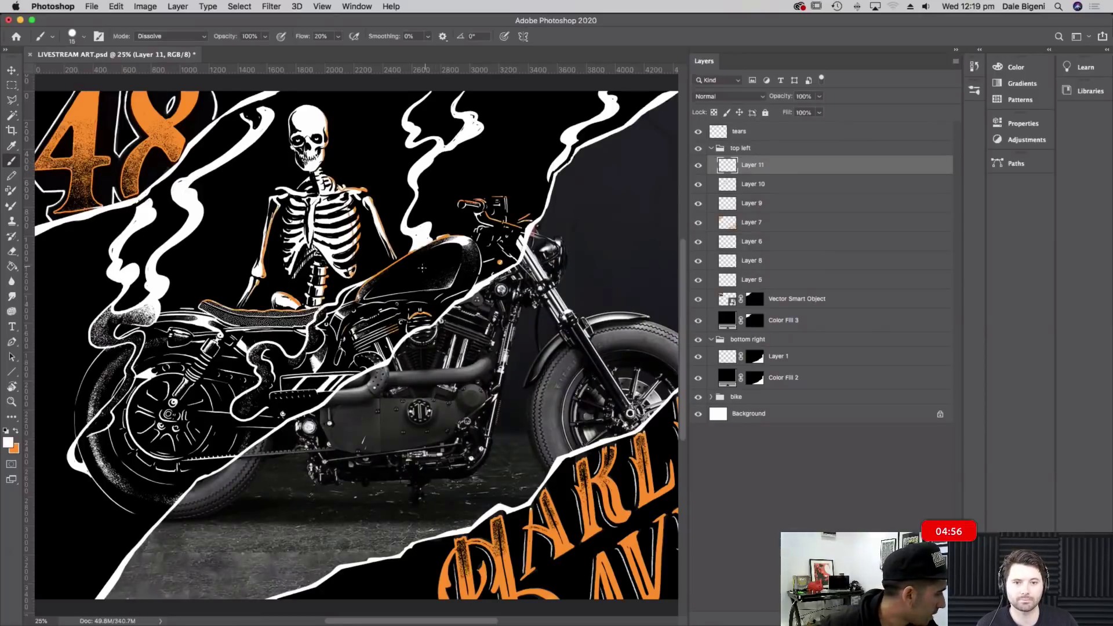
pyautogui.hscroll(-3, 472, 271)
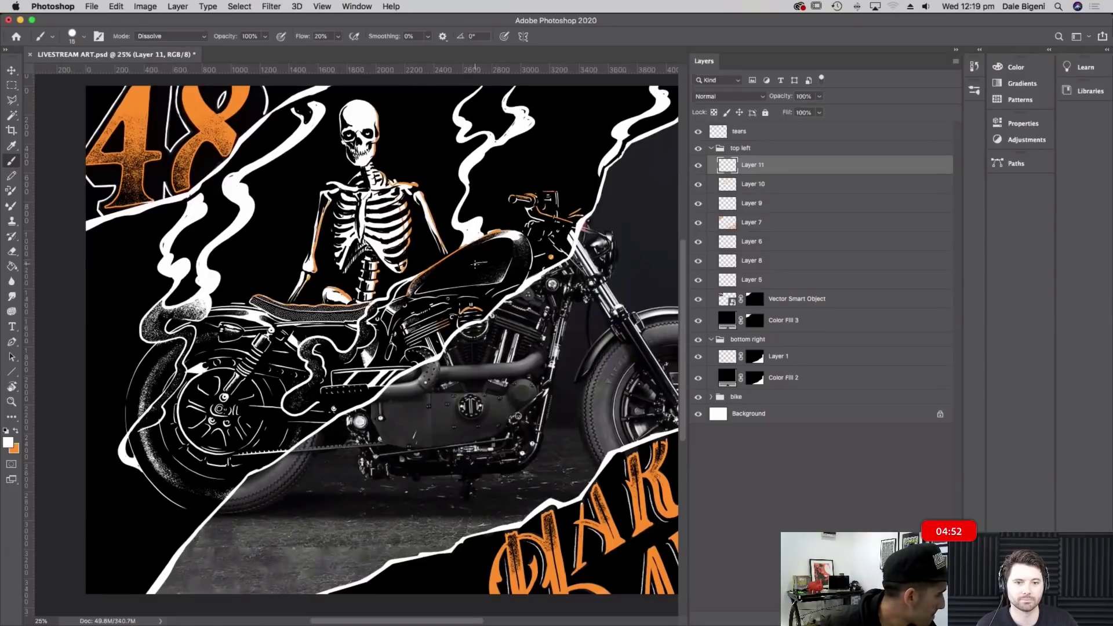
pyautogui.moveTo(486, 263); pyautogui.dragTo(482, 263)
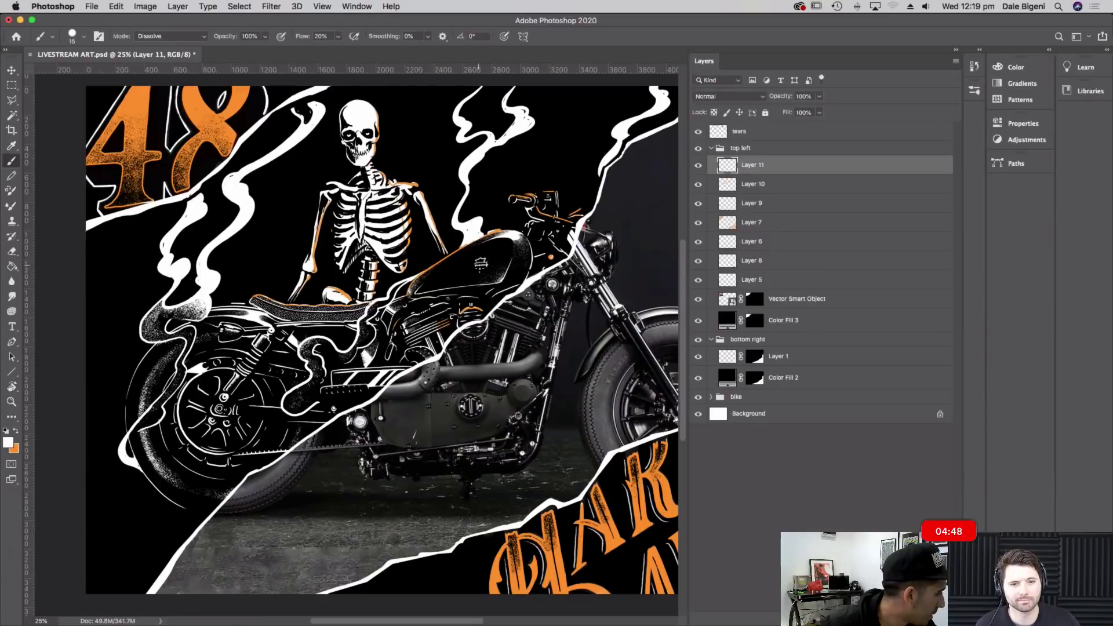
pyautogui.keyDown('alt'); pyautogui.click(550, 253); pyautogui.keyUp('alt')
pyautogui.press('super+z')
pyautogui.press('super+z')
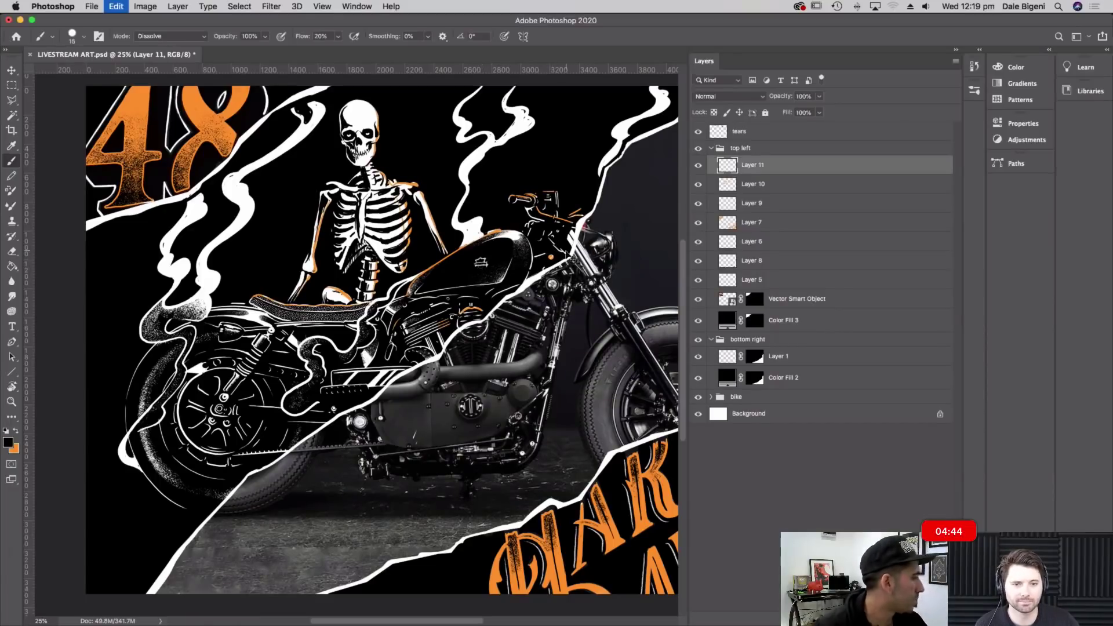
pyautogui.press('super+z')
pyautogui.press('x')
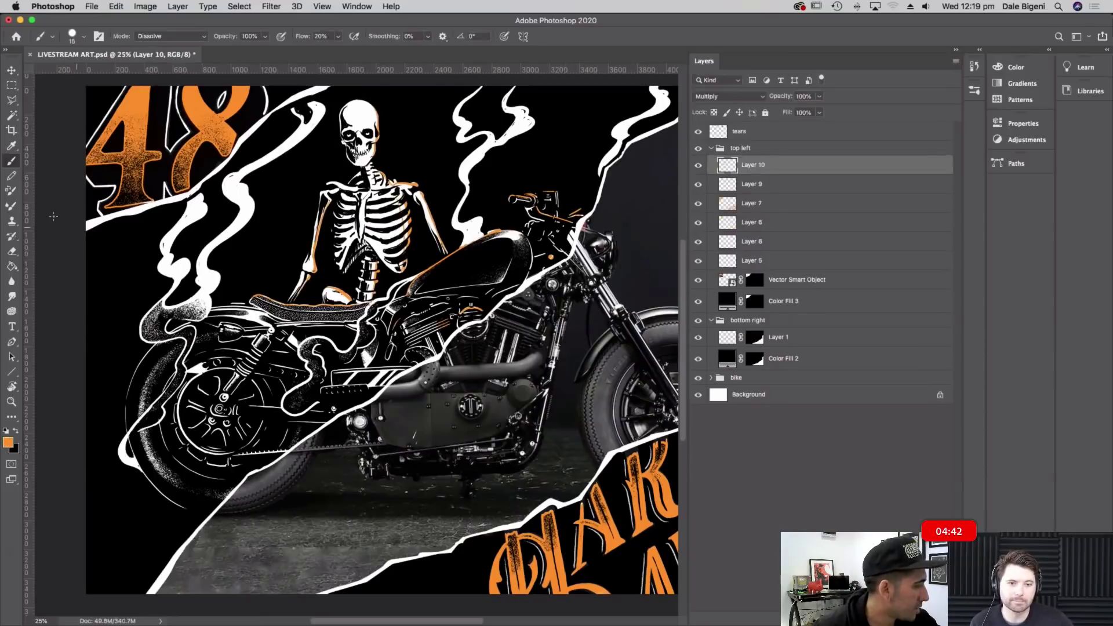
# Compare the artwork with and without the color layers above Layer 5 and with Layer 4's smoke hidden and shown
pyautogui.press('super+minus')
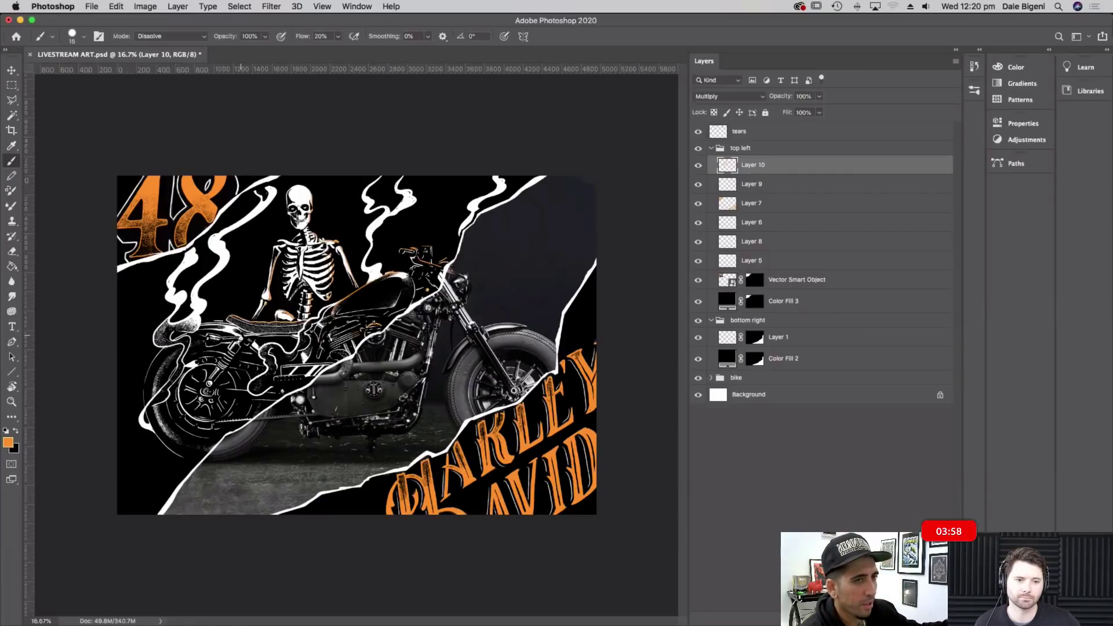
pyautogui.moveTo(699, 164); pyautogui.dragTo(700, 247)
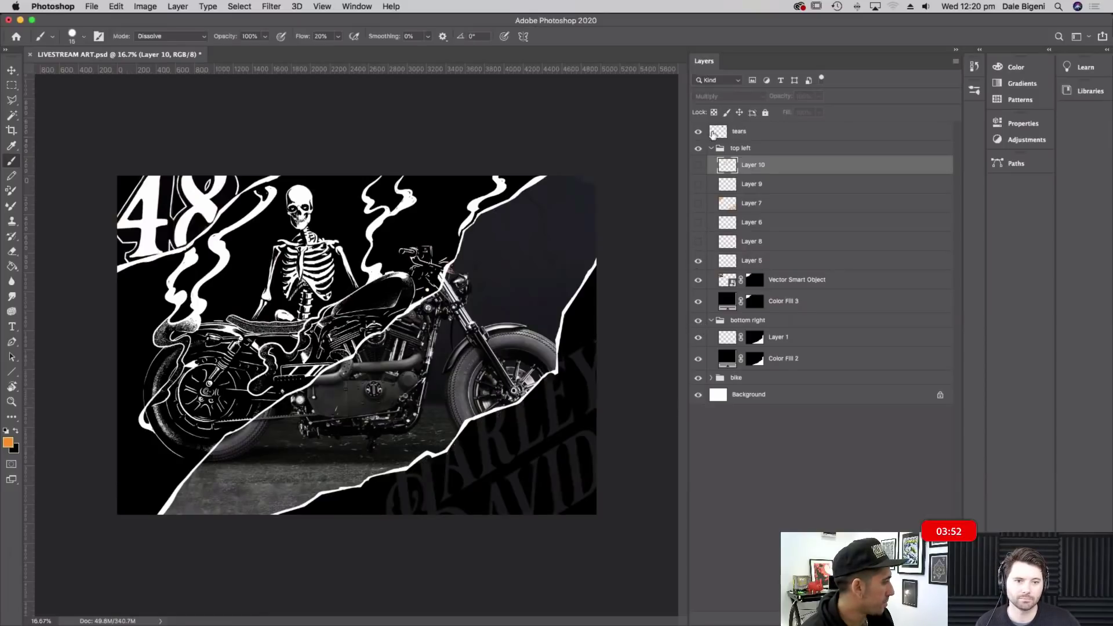
pyautogui.click(711, 377)
pyautogui.click(698, 395)
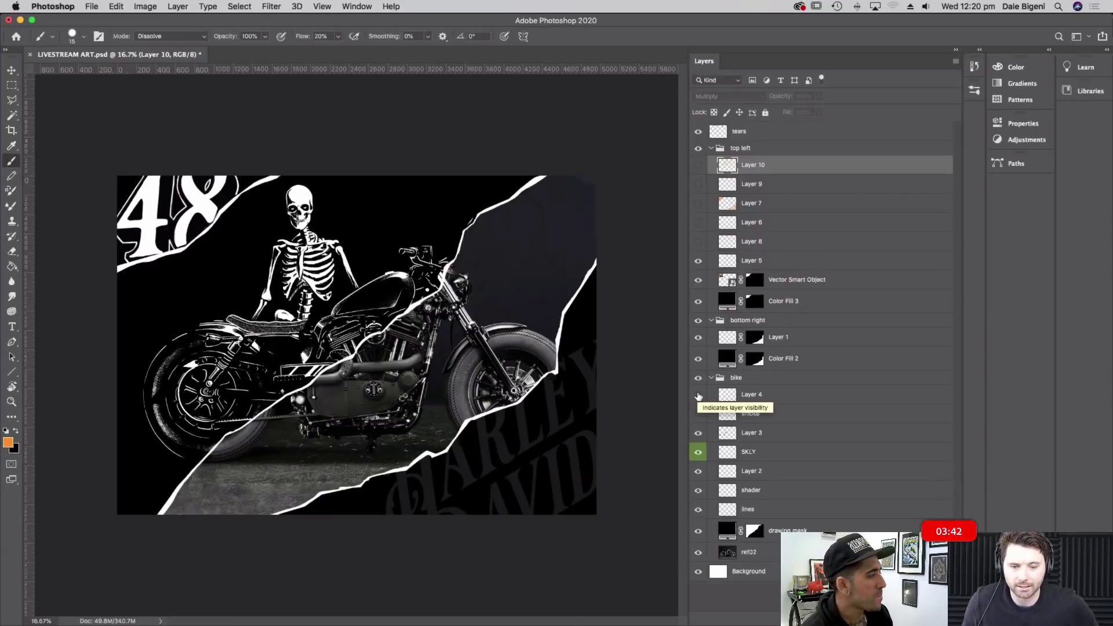
pyautogui.click(698, 396)
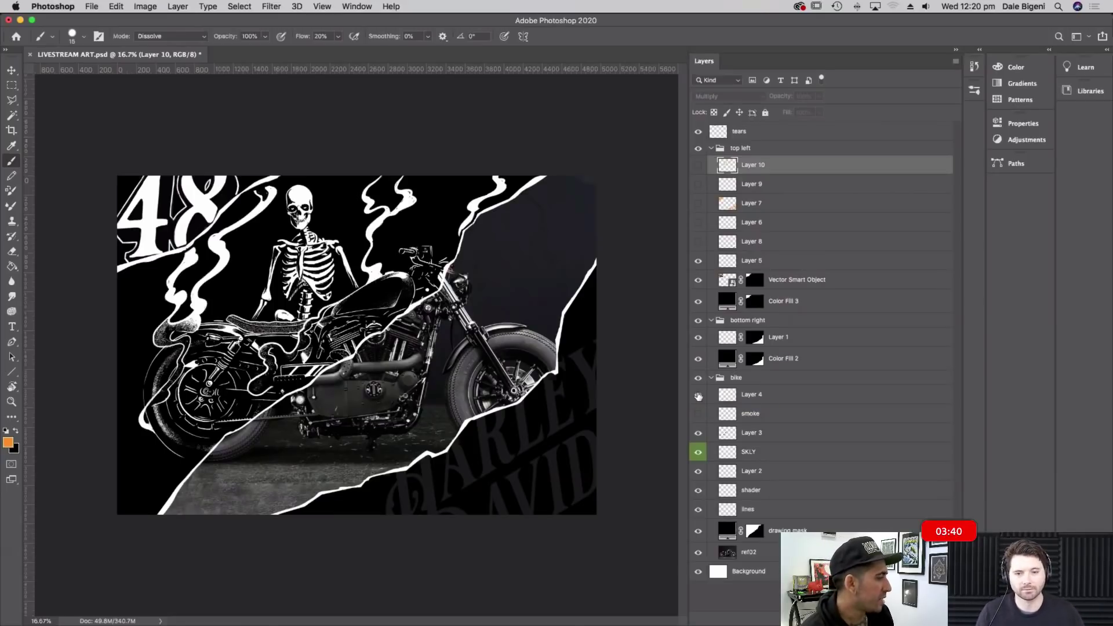
pyautogui.moveTo(698, 242); pyautogui.dragTo(699, 168)
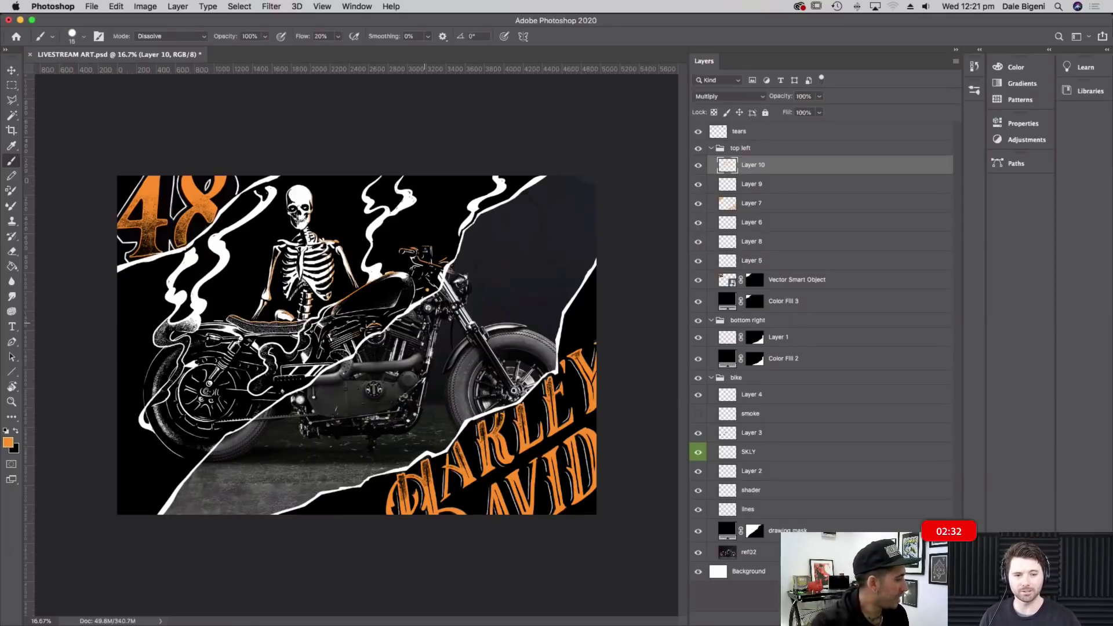
# Collapse the top left layer group and present the finished artwork enlarged in full-screen view
pyautogui.click(711, 148)
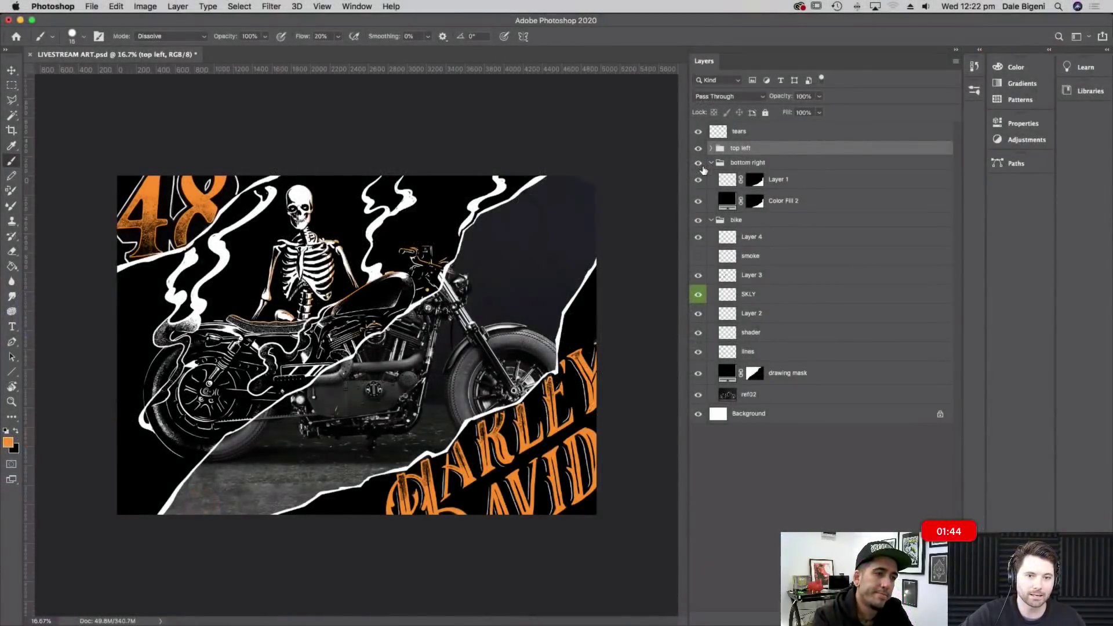
pyautogui.press('f')
pyautogui.press('f')
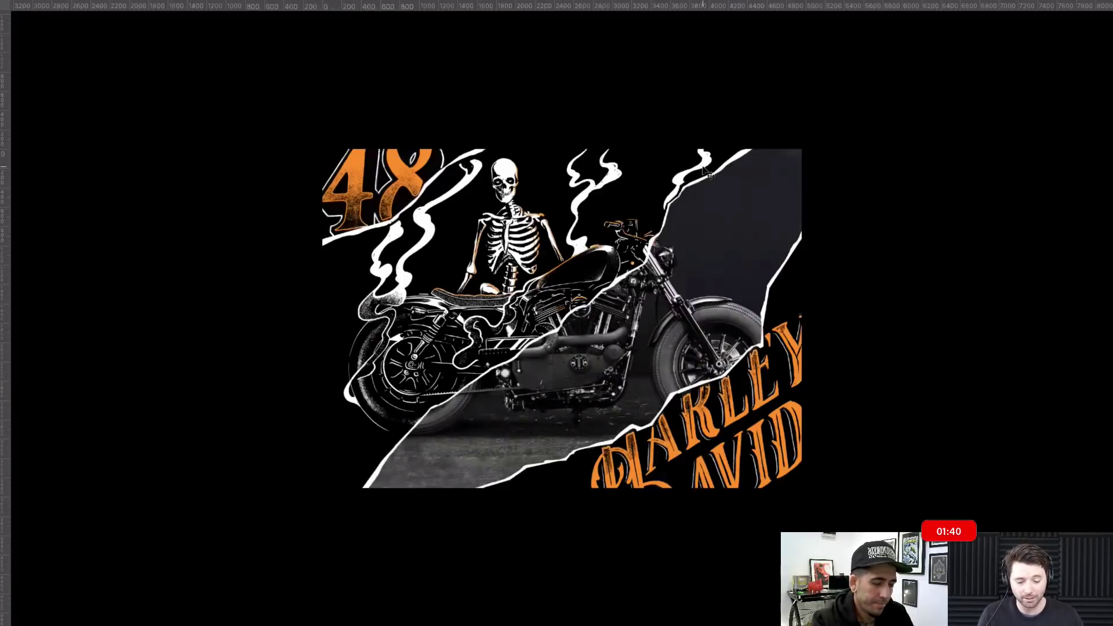
pyautogui.hotkey('ctrl', '+')
pyautogui.hotkey('ctrl', '+')
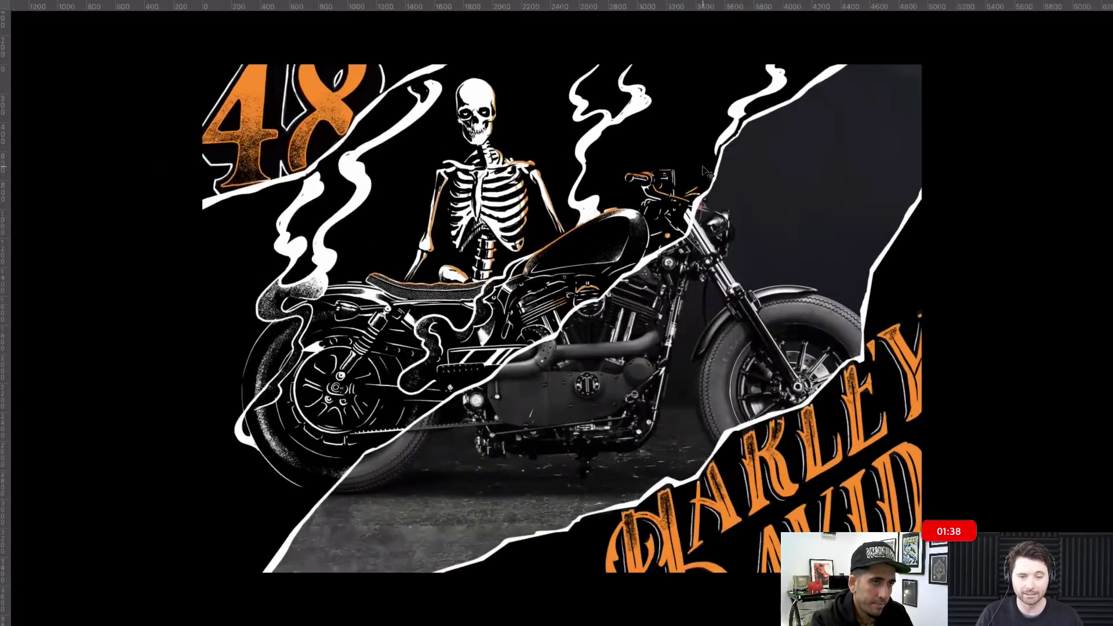